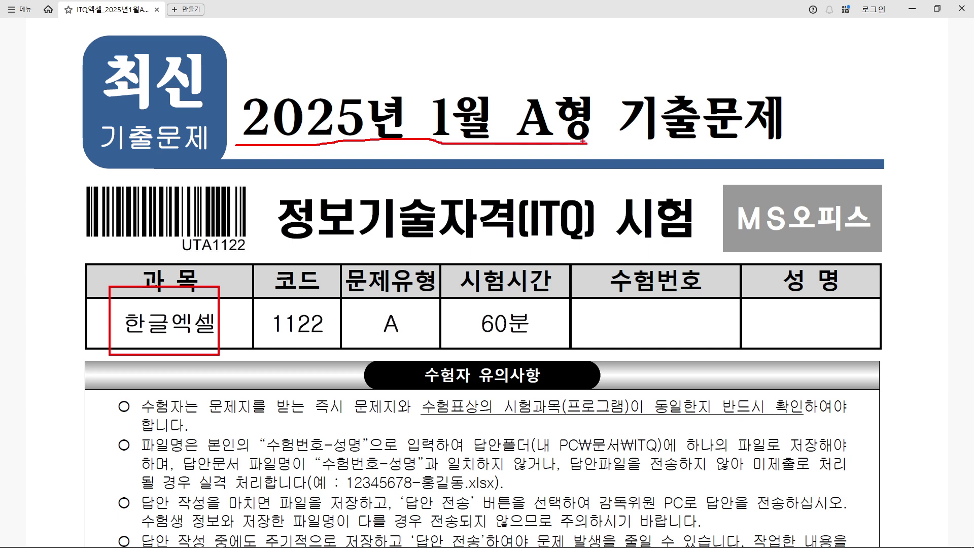
Minimize the exam paper in Whale and launch the ITQ 수험자용 program from the desktop
{"action": "key", "text": "Escape"}
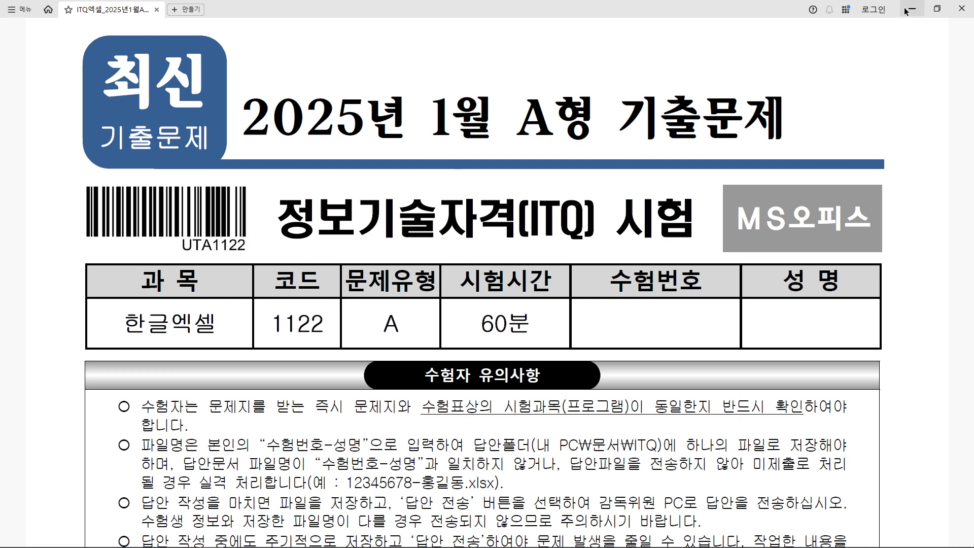
{"action": "left_click", "coordinate": [912, 9]}
{"action": "key", "text": "ctrl+2"}
{"action": "left_click_drag", "start_coordinate": [702, 58], "coordinate": [780, 119]}
{"action": "left_click_drag", "start_coordinate": [702, 88], "coordinate": [590, 47]}
{"action": "key", "text": "Escape"}
{"action": "double_click", "coordinate": [737, 89]}
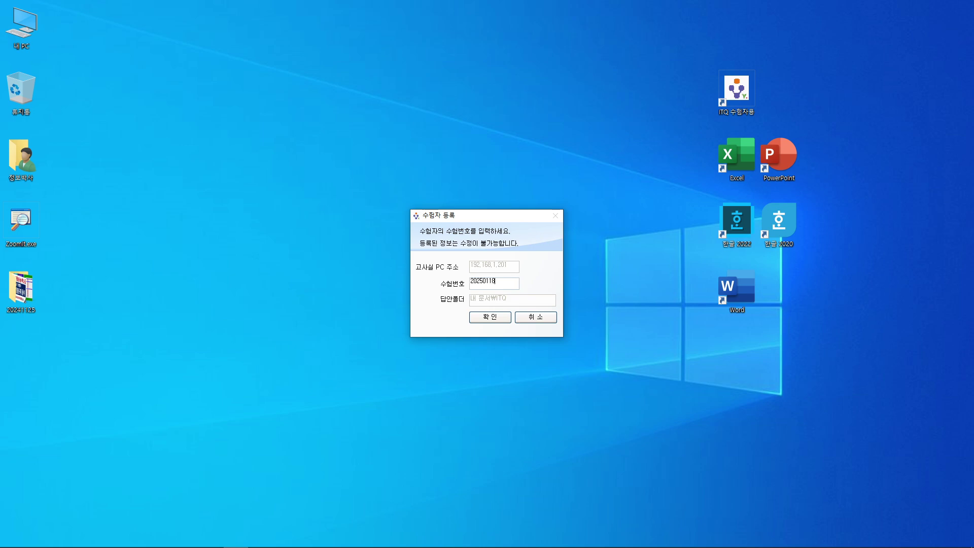
Copy the entered candidate number to the clipboard
{"action": "left_click_drag", "start_coordinate": [508, 285], "coordinate": [462, 286]}
{"action": "right_click", "coordinate": [485, 284]}
{"action": "left_click", "coordinate": [519, 317]}
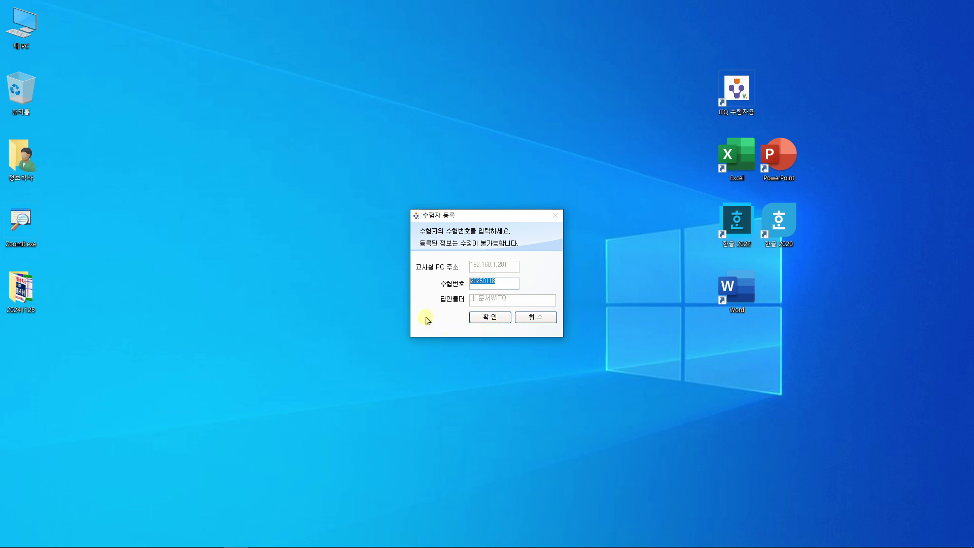
Submit the candidate number and confirm it in both confirmation dialogs
{"action": "left_click", "coordinate": [500, 318]}
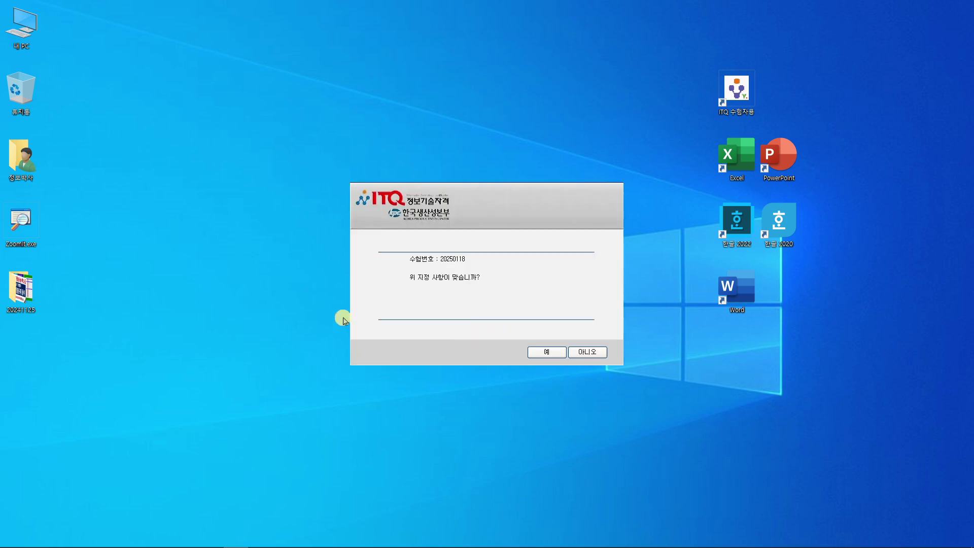
{"action": "left_click", "coordinate": [528, 352]}
{"action": "left_click", "coordinate": [498, 327]}
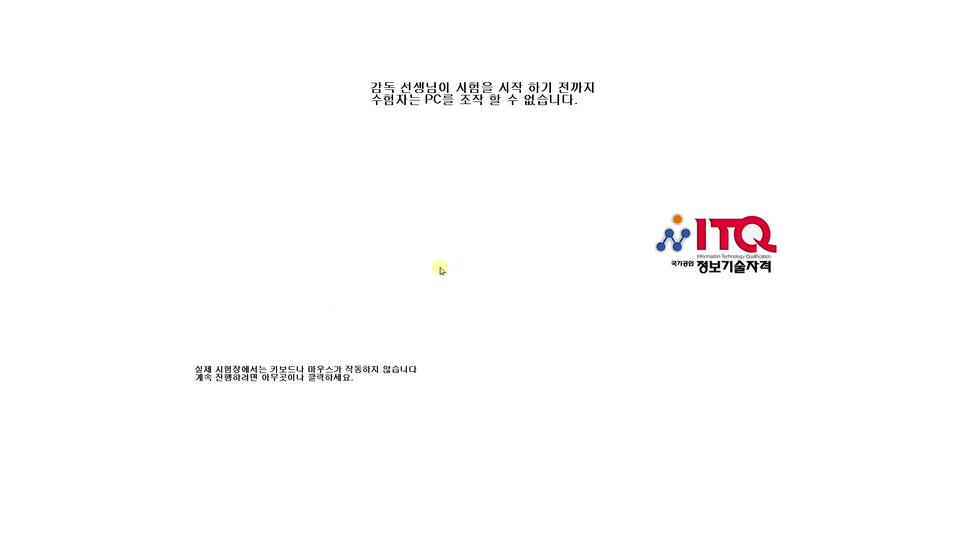
Annotate the waiting screen with the note 문제지 배부, then dismiss it to reach the examinee menu
{"action": "key", "text": "ctrl+2"}
{"action": "left_click_drag", "start_coordinate": [333, 217], "coordinate": [368, 226]}
{"action": "left_click_drag", "start_coordinate": [324, 241], "coordinate": [369, 256]}
{"action": "left_click_drag", "start_coordinate": [379, 234], "coordinate": [398, 250]}
{"action": "left_click_drag", "start_coordinate": [404, 231], "coordinate": [405, 250]}
{"action": "left_click_drag", "start_coordinate": [410, 237], "coordinate": [428, 231]}
{"action": "left_click_drag", "start_coordinate": [484, 220], "coordinate": [491, 230]}
{"action": "left_click_drag", "start_coordinate": [494, 224], "coordinate": [495, 252]}
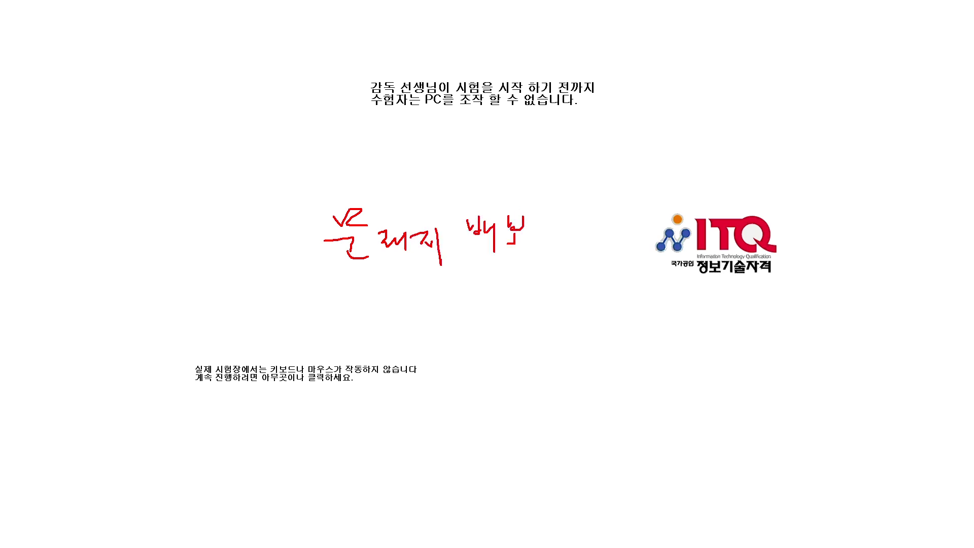
{"action": "left_click_drag", "start_coordinate": [336, 264], "coordinate": [548, 261]}
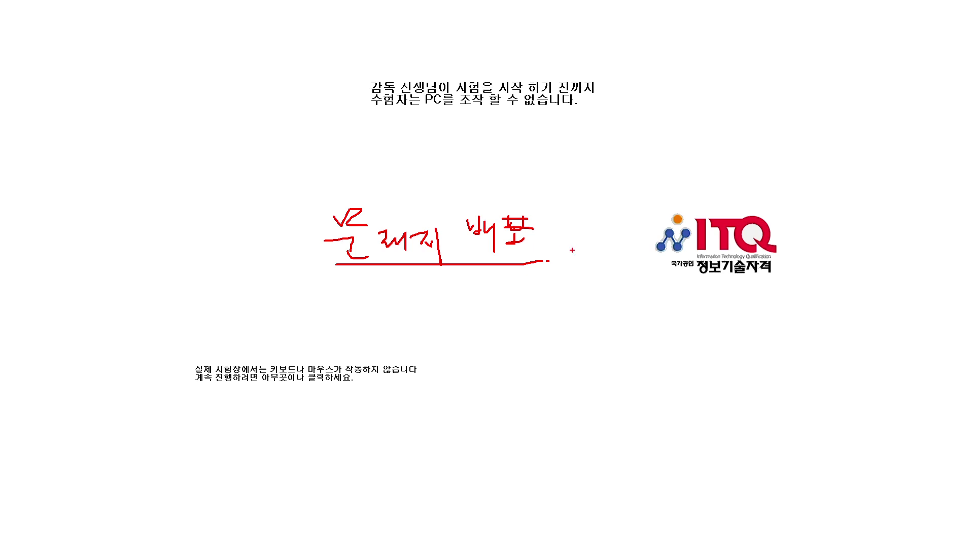
{"action": "key", "text": "Escape"}
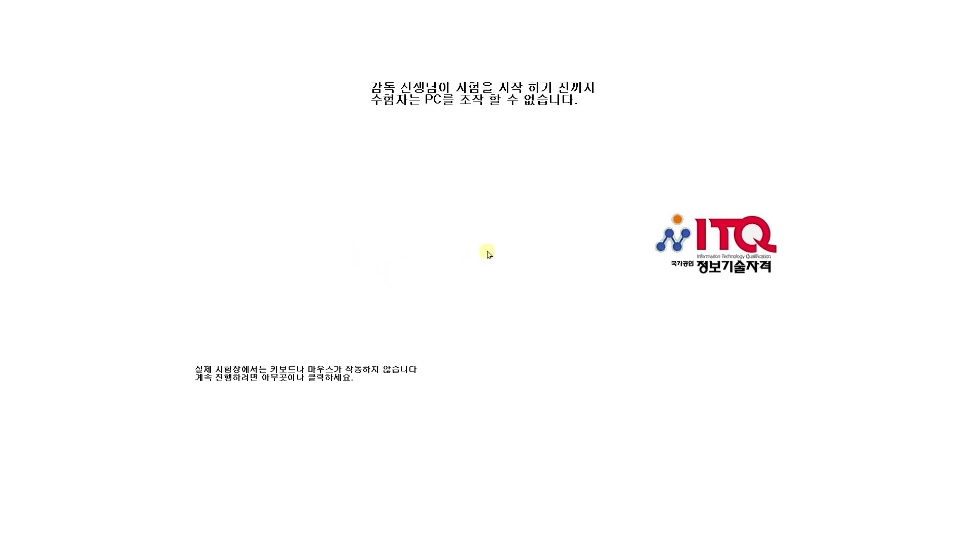
{"action": "left_click", "coordinate": [478, 246]}
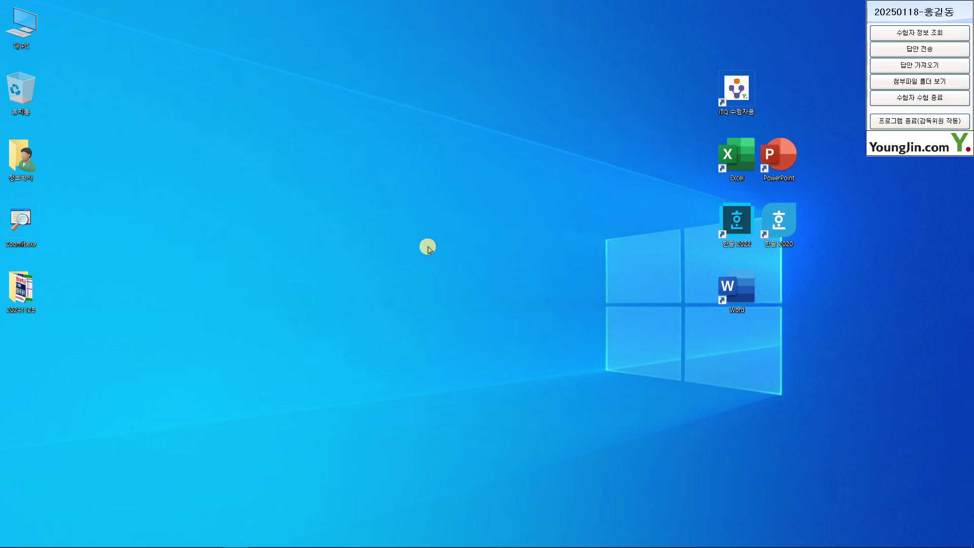
Launch Excel and create a new blank workbook, 통합 문서1
{"action": "double_click", "coordinate": [741, 168]}
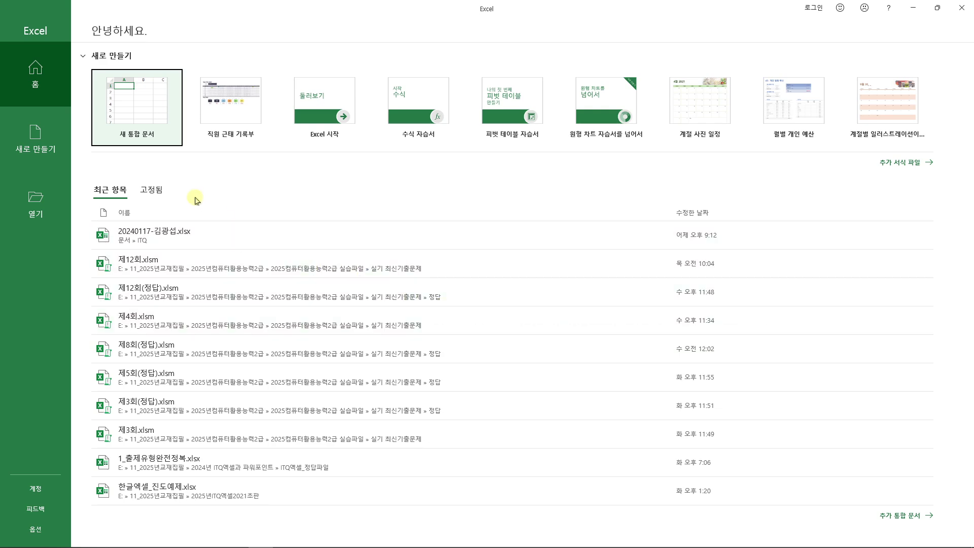
{"action": "mouse_move", "coordinate": [86, 60]}
{"action": "left_mouse_down"}
{"action": "mouse_move", "coordinate": [98, 112]}
{"action": "mouse_move", "coordinate": [184, 149]}
{"action": "mouse_move", "coordinate": [301, 251]}
{"action": "left_mouse_up"}
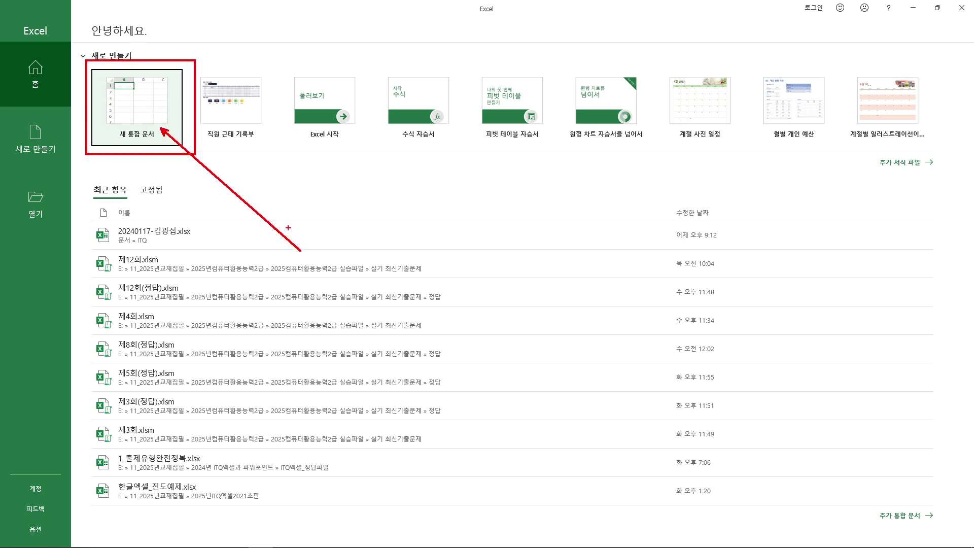
{"action": "left_click", "coordinate": [124, 102]}
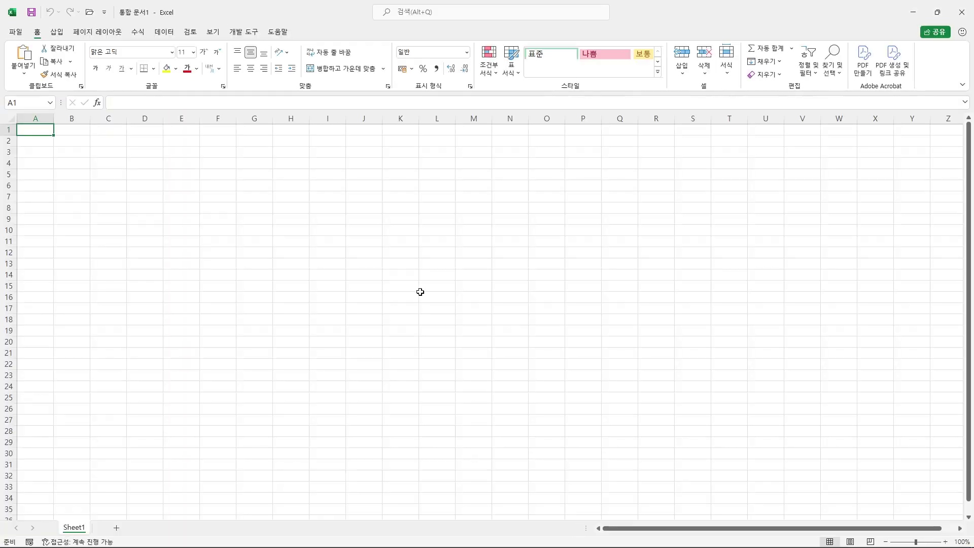
Zoom in on the sheet and select cell F6
{"action": "left_click", "coordinate": [463, 279]}
{"action": "scroll", "coordinate": [463, 279], "scroll_direction": "up", "scroll_amount": 2, "text": "ctrl"}
{"action": "scroll", "coordinate": [462, 279], "scroll_direction": "up", "scroll_amount": 3, "text": "ctrl"}
{"action": "left_click", "coordinate": [463, 279]}
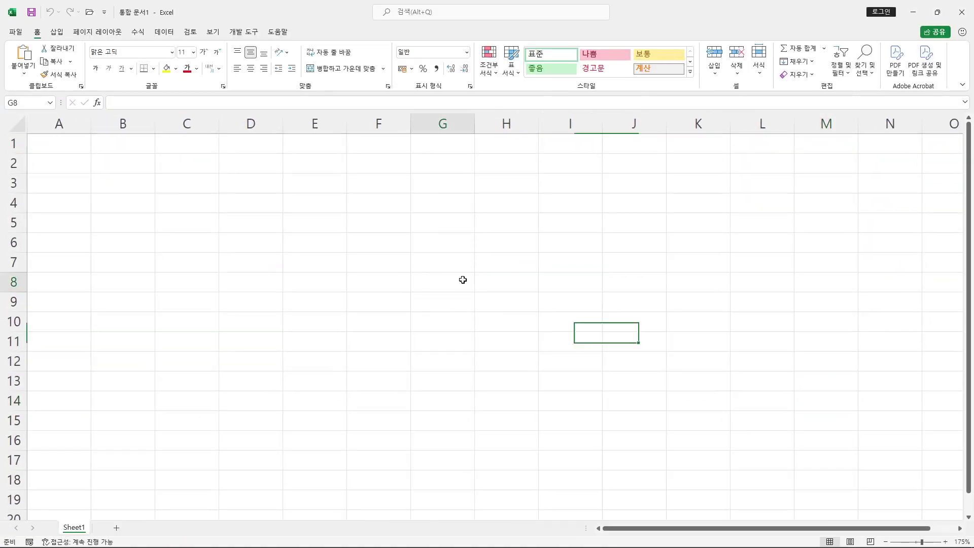
{"action": "scroll", "coordinate": [463, 279], "scroll_direction": "up", "scroll_amount": 1, "text": "ctrl"}
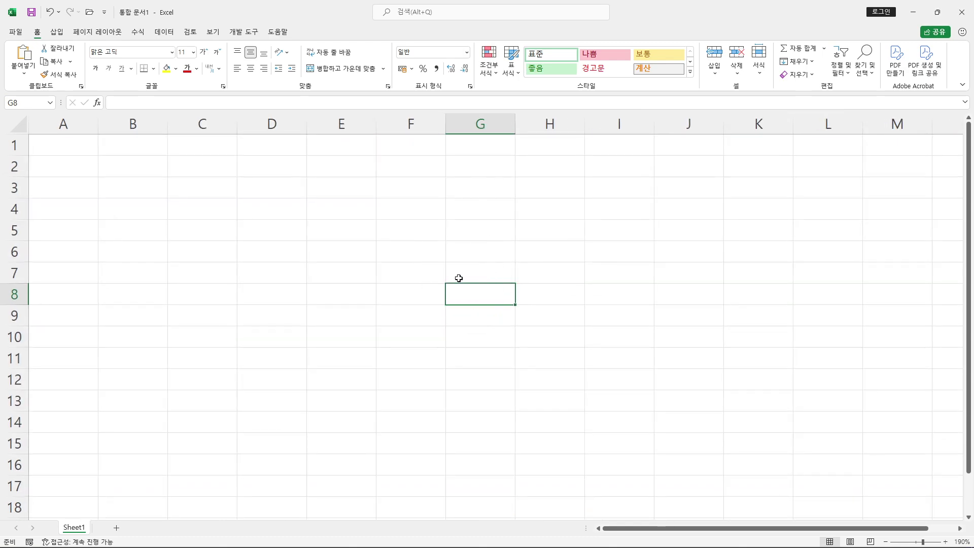
{"action": "left_click", "coordinate": [414, 256]}
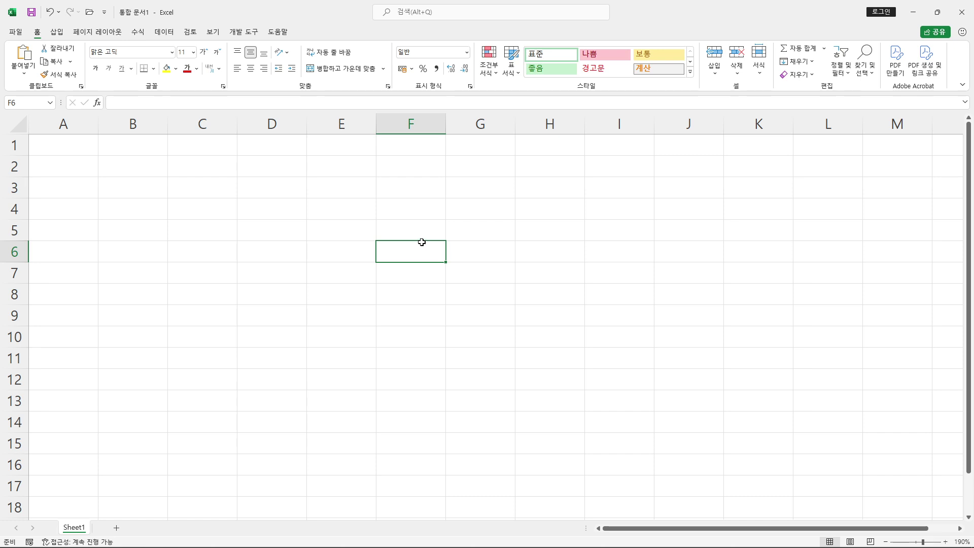
Bring up the Save As dialog with F12, proposing 통합 문서1.xlsx in Documents
{"action": "left_click_drag", "start_coordinate": [322, 161], "coordinate": [527, 292]}
{"action": "left_click_drag", "start_coordinate": [387, 193], "coordinate": [405, 192]}
{"action": "left_click_drag", "start_coordinate": [363, 194], "coordinate": [371, 261]}
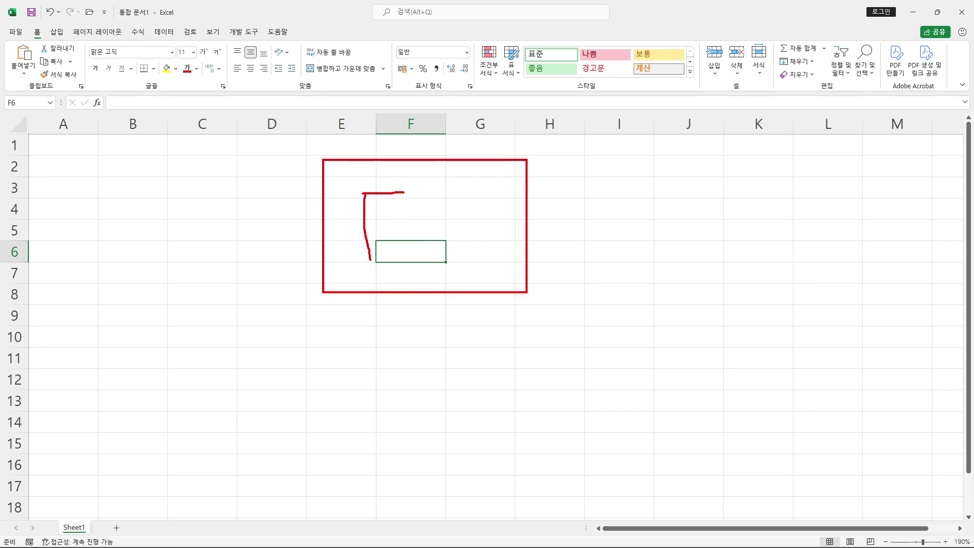
{"action": "left_click_drag", "start_coordinate": [418, 205], "coordinate": [422, 257]}
{"action": "mouse_move", "coordinate": [442, 210]}
{"action": "left_mouse_down"}
{"action": "mouse_move", "coordinate": [442, 235]}
{"action": "mouse_move", "coordinate": [482, 246]}
{"action": "left_mouse_up"}
{"action": "left_click_drag", "start_coordinate": [593, 183], "coordinate": [492, 198]}
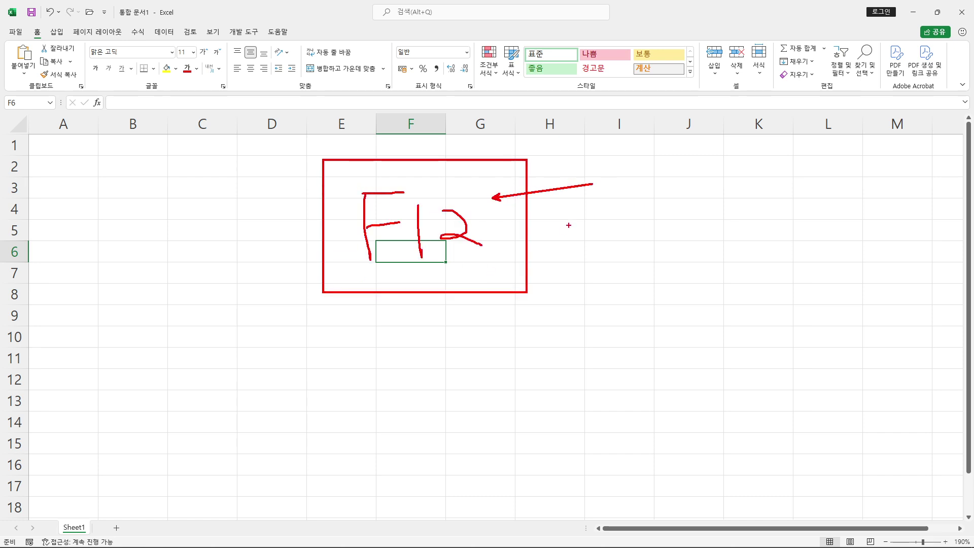
{"action": "key", "text": "Escape"}
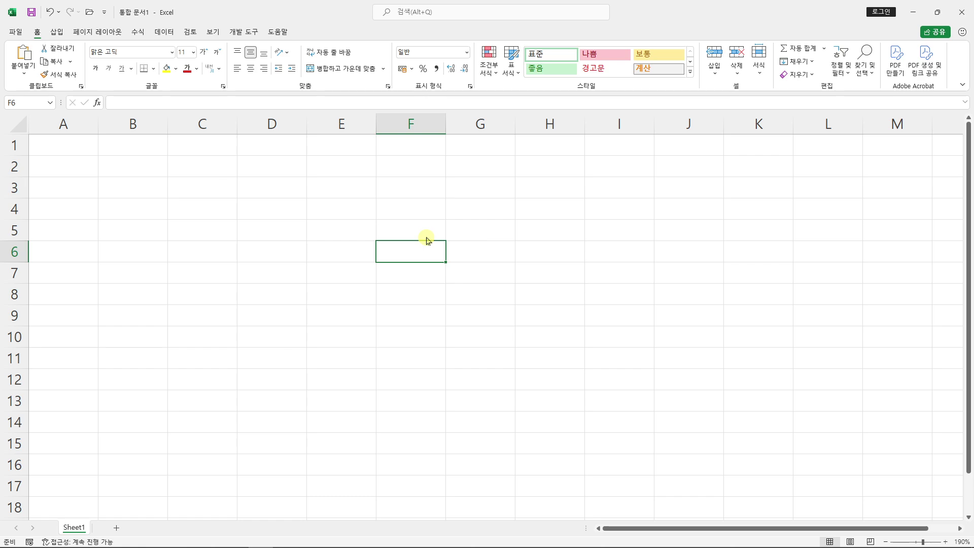
{"action": "key", "text": "F12"}
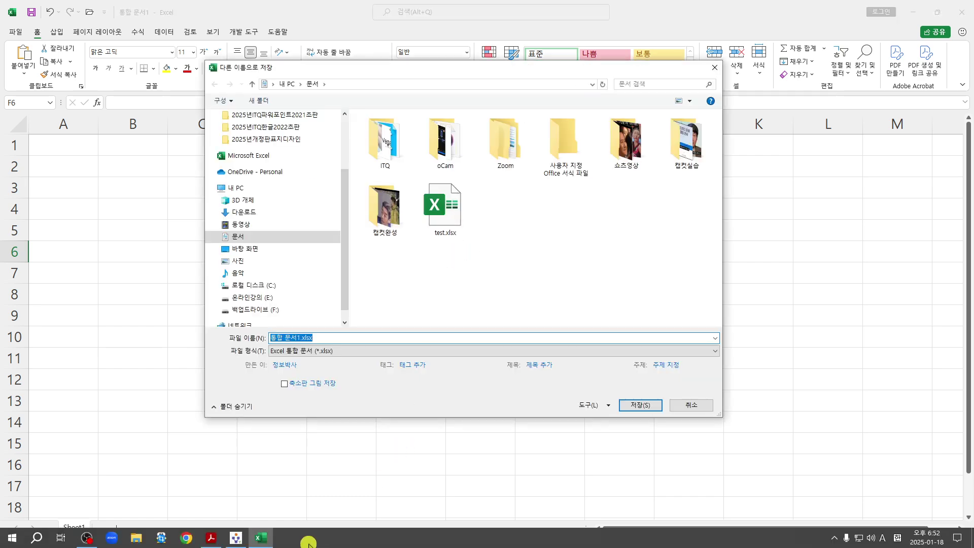
Check the exam paper for the required save folder and file-name format
{"action": "left_click", "coordinate": [211, 538]}
{"action": "scroll", "coordinate": [350, 395], "scroll_direction": "down", "scroll_amount": 3}
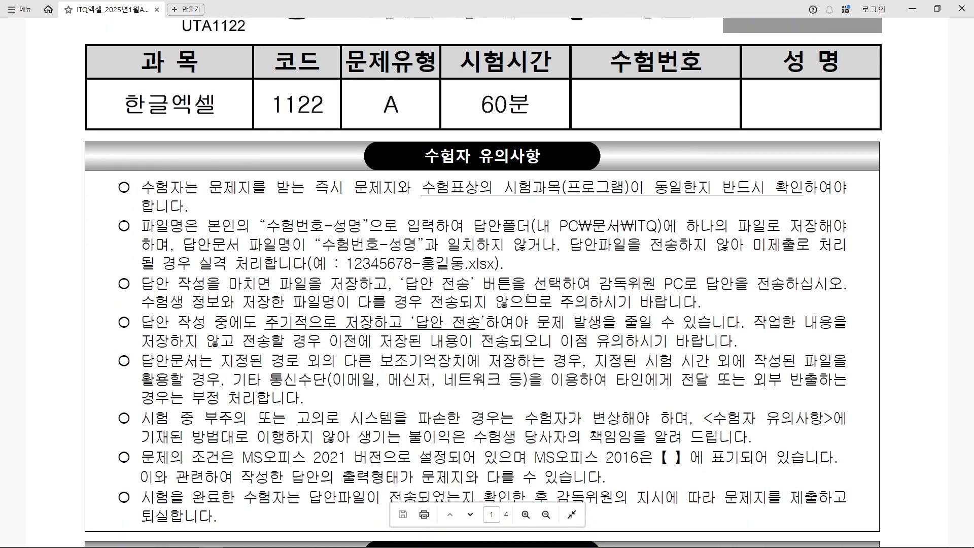
{"action": "left_click_drag", "start_coordinate": [525, 214], "coordinate": [660, 237]}
{"action": "left_click_drag", "start_coordinate": [347, 273], "coordinate": [499, 274]}
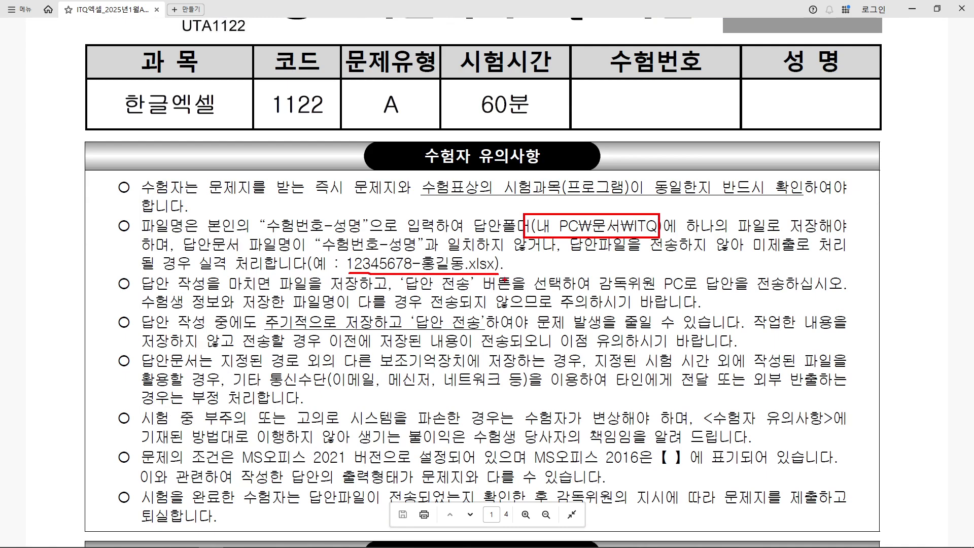
{"action": "key", "text": "Escape"}
{"action": "left_click", "coordinate": [912, 9]}
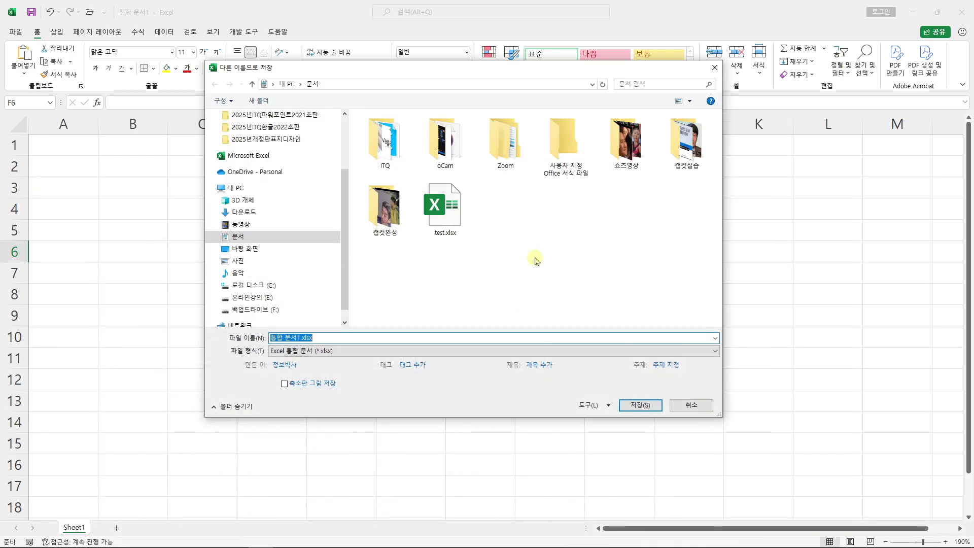
Choose Documents\ITQ and name the file with the pasted candidate number, a hyphen and the examinee's name
{"action": "left_click", "coordinate": [258, 237]}
{"action": "double_click", "coordinate": [399, 174]}
{"action": "left_click_drag", "start_coordinate": [355, 338], "coordinate": [274, 338]}
{"action": "right_click", "coordinate": [334, 335]}
{"action": "left_click", "coordinate": [410, 381]}
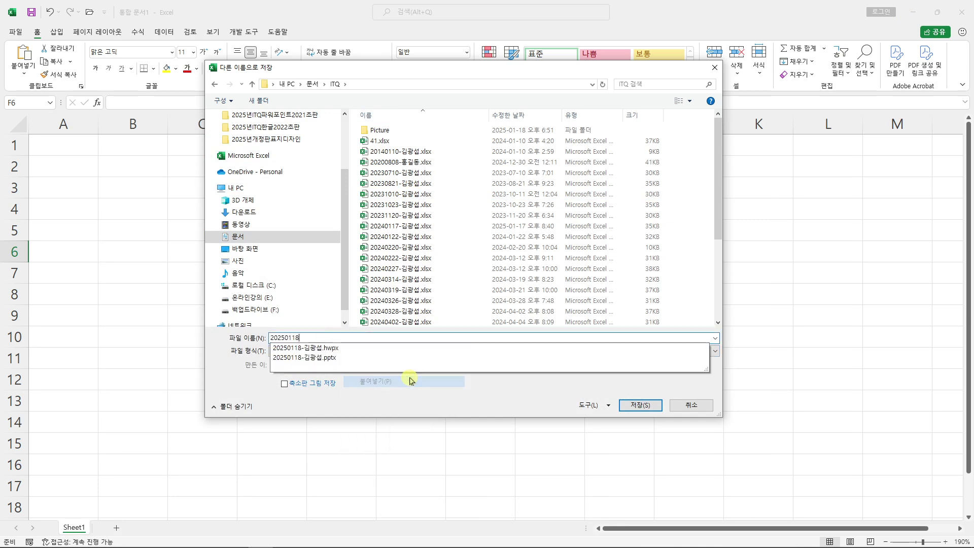
{"action": "type", "text": "-"}
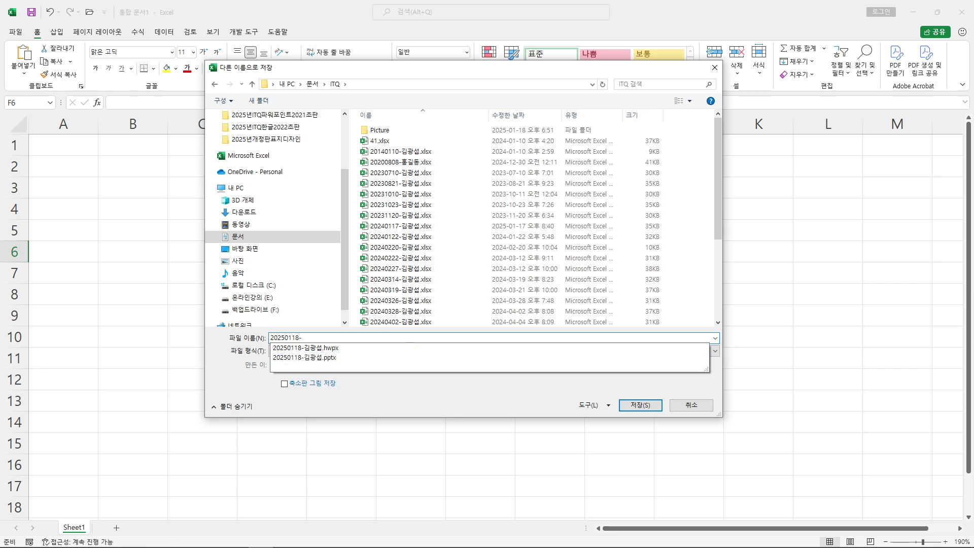
{"action": "left_click", "coordinate": [419, 400]}
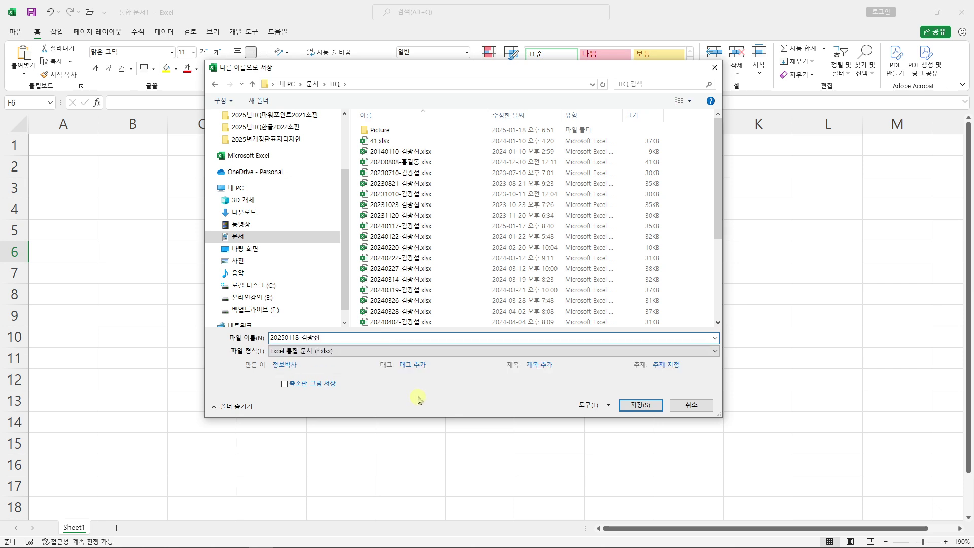
Save the workbook as an .xlsx in the ITQ folder
{"action": "left_click_drag", "start_coordinate": [613, 392], "coordinate": [668, 422]}
{"action": "left_click_drag", "start_coordinate": [641, 251], "coordinate": [639, 389]}
{"action": "key", "text": "Escape"}
{"action": "left_click", "coordinate": [638, 406]}
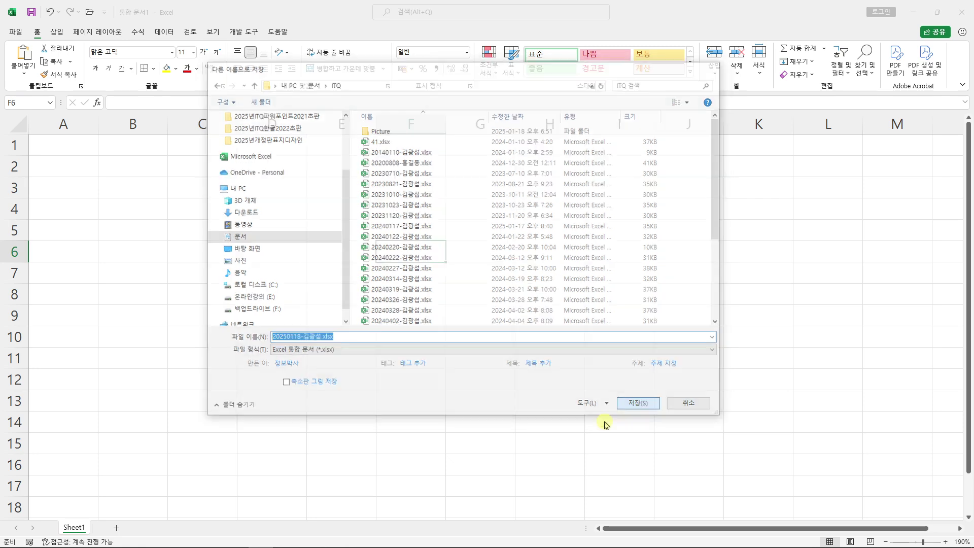
{"action": "mouse_move", "coordinate": [428, 545]}
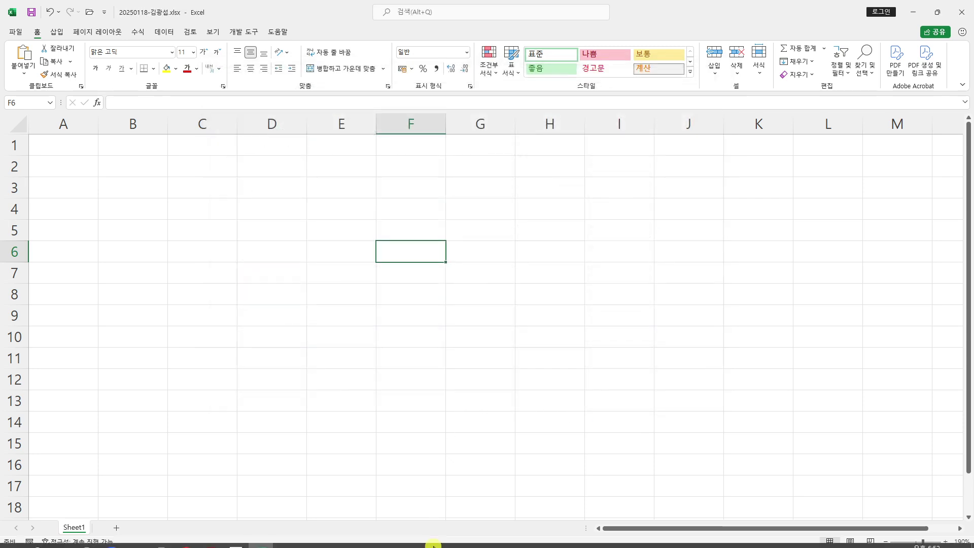
Send the saved Excel answer file to the exam PC via 답안 전송, then return to the workbook
{"action": "left_click", "coordinate": [234, 538]}
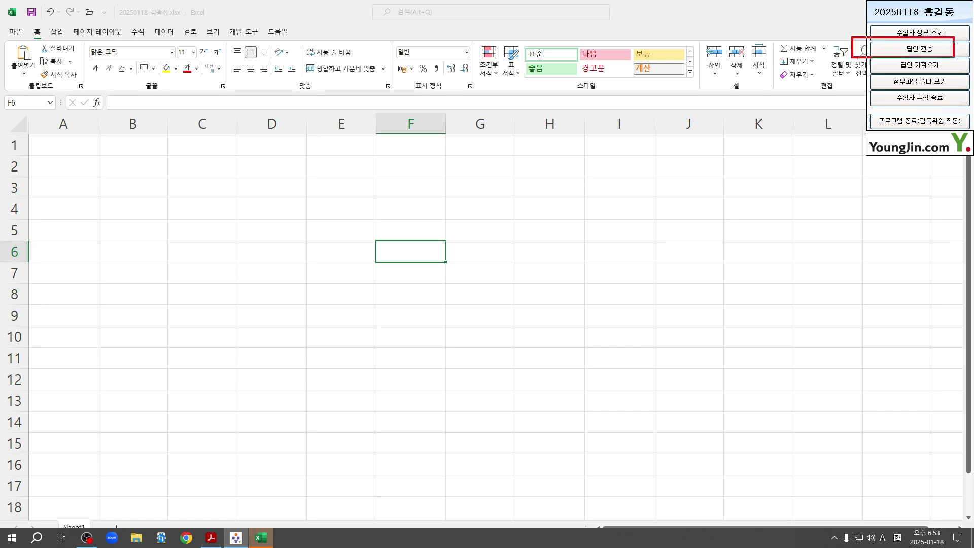
{"action": "left_click", "coordinate": [936, 49]}
{"action": "left_click_drag", "start_coordinate": [512, 208], "coordinate": [893, 138]}
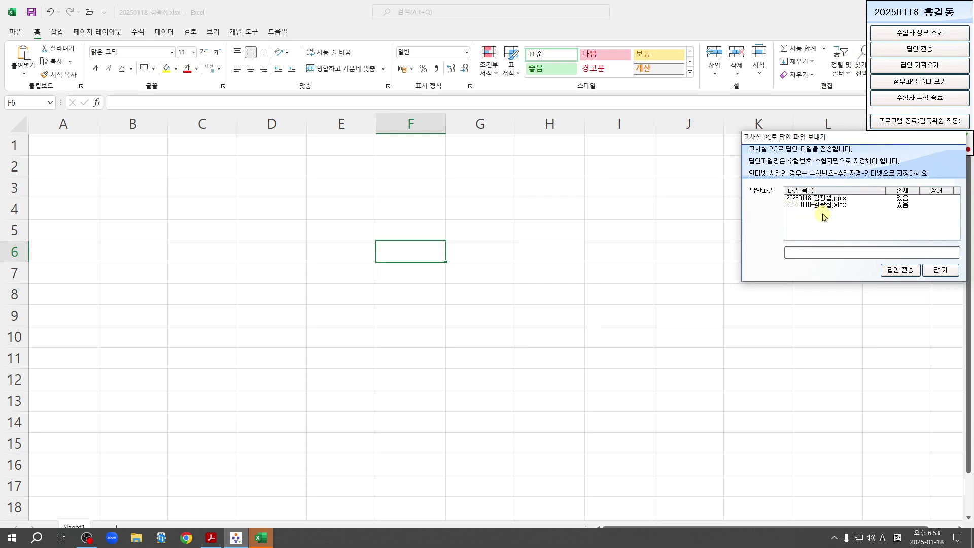
{"action": "left_click", "coordinate": [812, 205]}
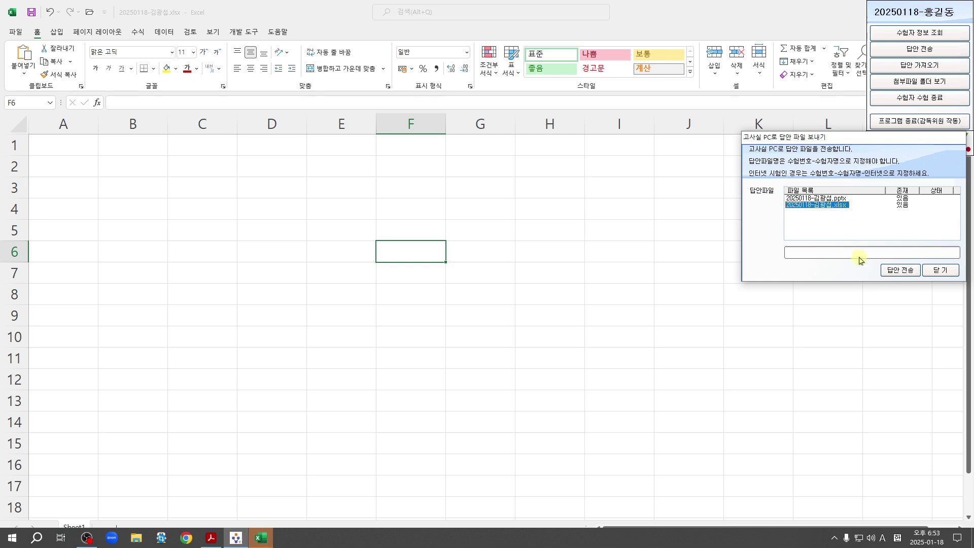
{"action": "left_click", "coordinate": [908, 272]}
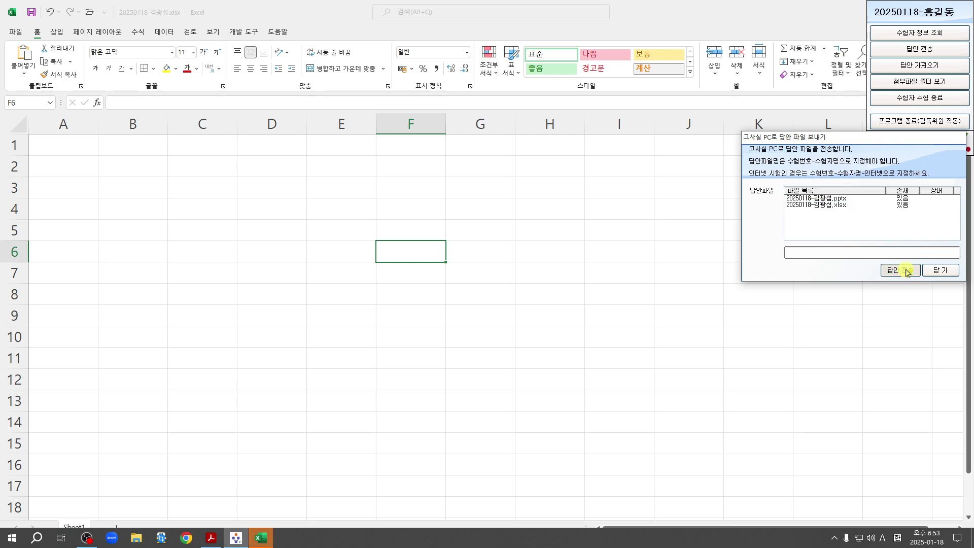
{"action": "left_click", "coordinate": [938, 271]}
{"action": "left_click", "coordinate": [632, 266]}
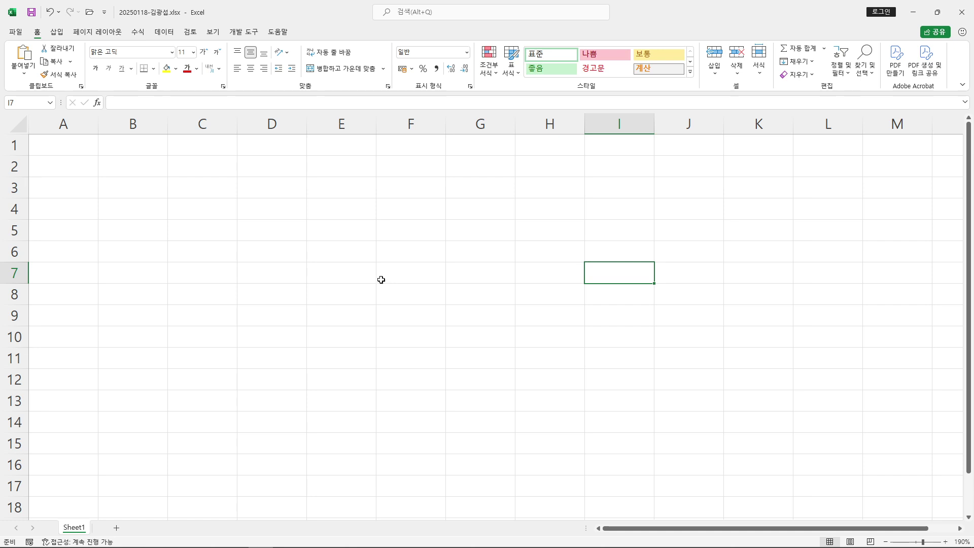
{"action": "left_click", "coordinate": [406, 265]}
{"action": "left_click", "coordinate": [411, 244]}
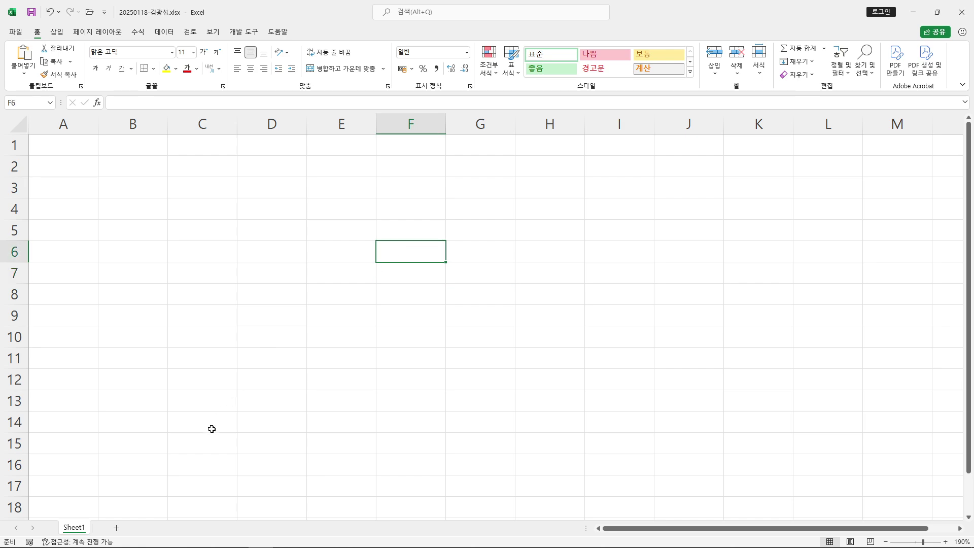
{"action": "left_click", "coordinate": [212, 543]}
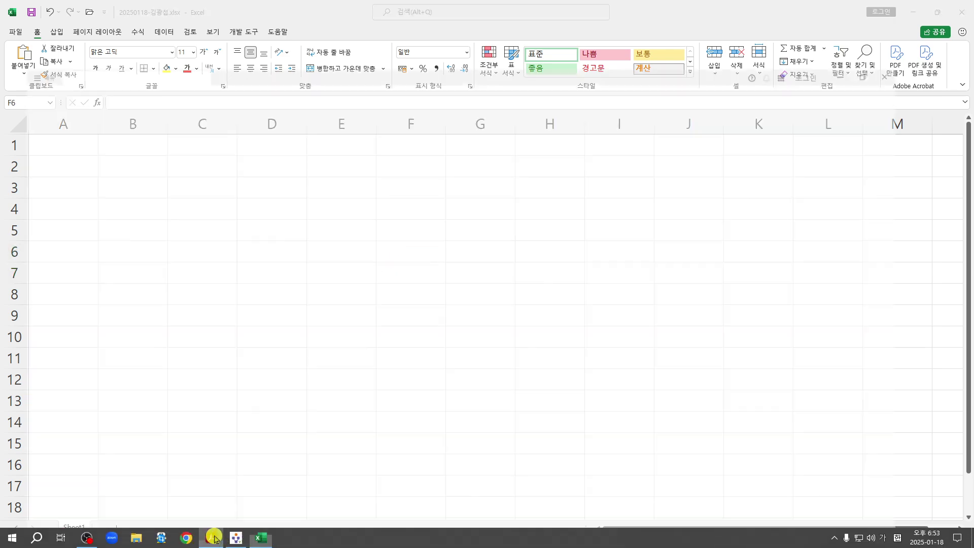
{"action": "scroll", "coordinate": [399, 406], "scroll_direction": "down", "scroll_amount": 9}
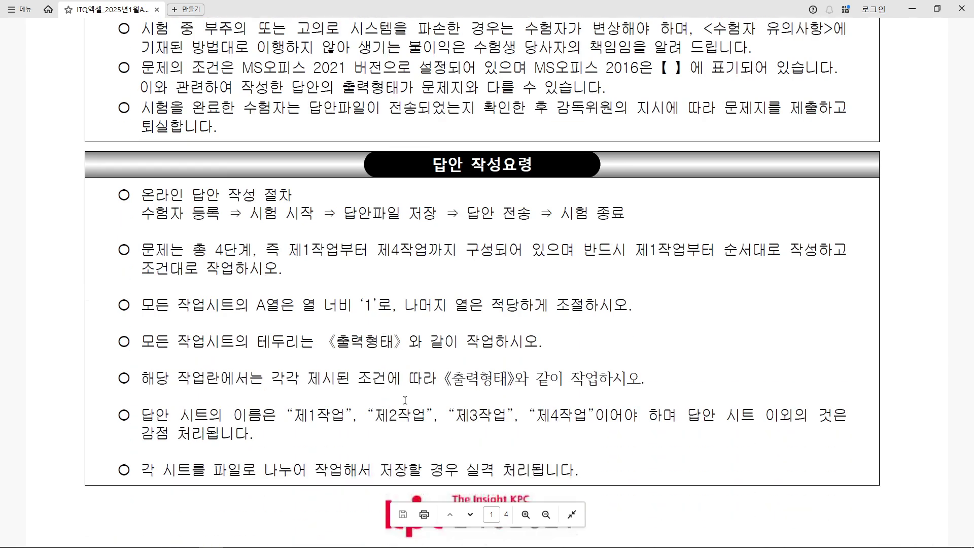
{"action": "scroll", "coordinate": [406, 404], "scroll_direction": "down", "scroll_amount": 1}
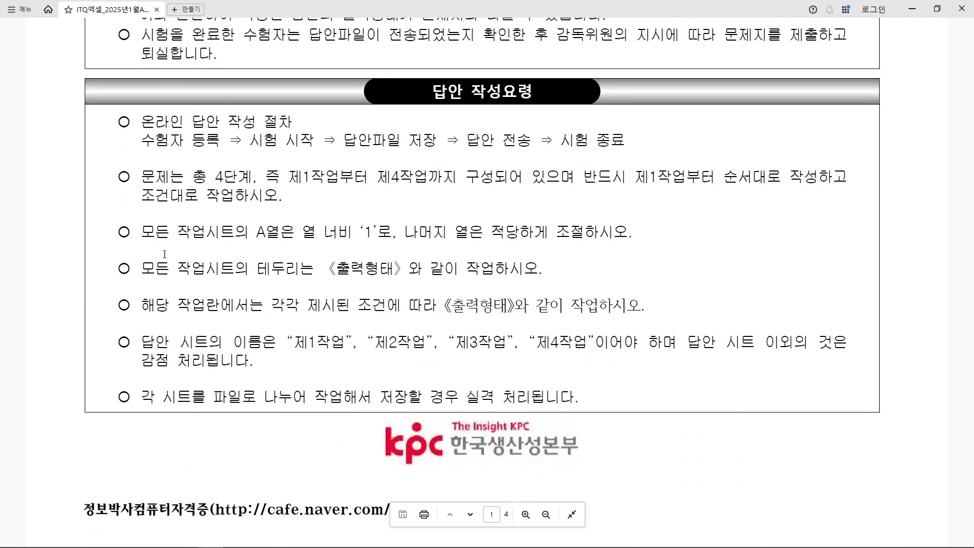
{"action": "mouse_move", "coordinate": [92, 210]}
{"action": "left_mouse_down"}
{"action": "mouse_move", "coordinate": [654, 236]}
{"action": "mouse_move", "coordinate": [676, 252]}
{"action": "left_mouse_up"}
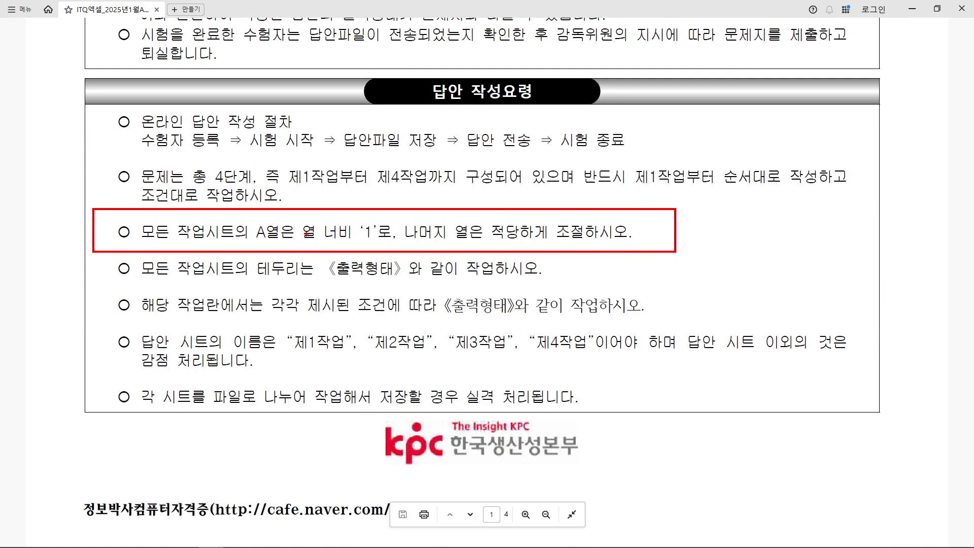
{"action": "left_click_drag", "start_coordinate": [249, 242], "coordinate": [372, 246]}
{"action": "left_click_drag", "start_coordinate": [293, 359], "coordinate": [630, 359]}
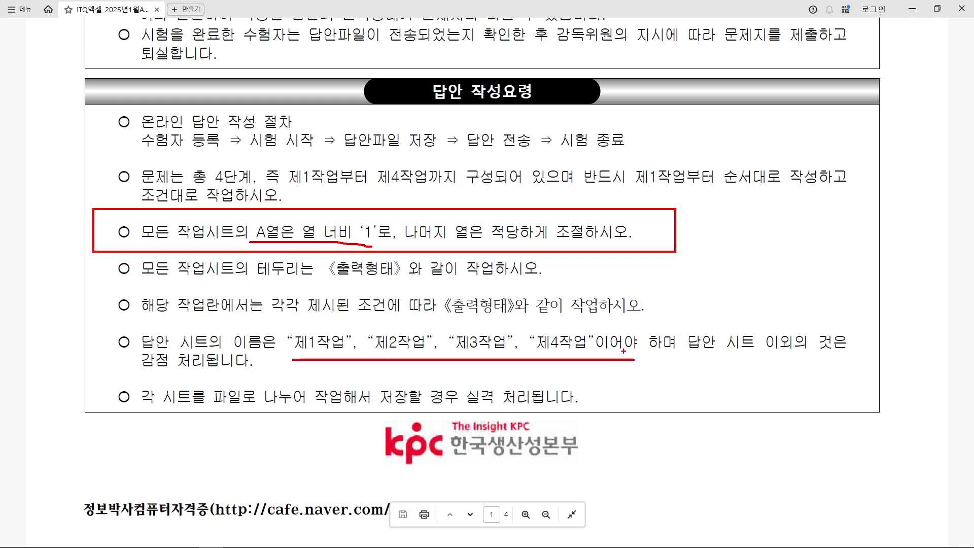
{"action": "key", "text": "Escape"}
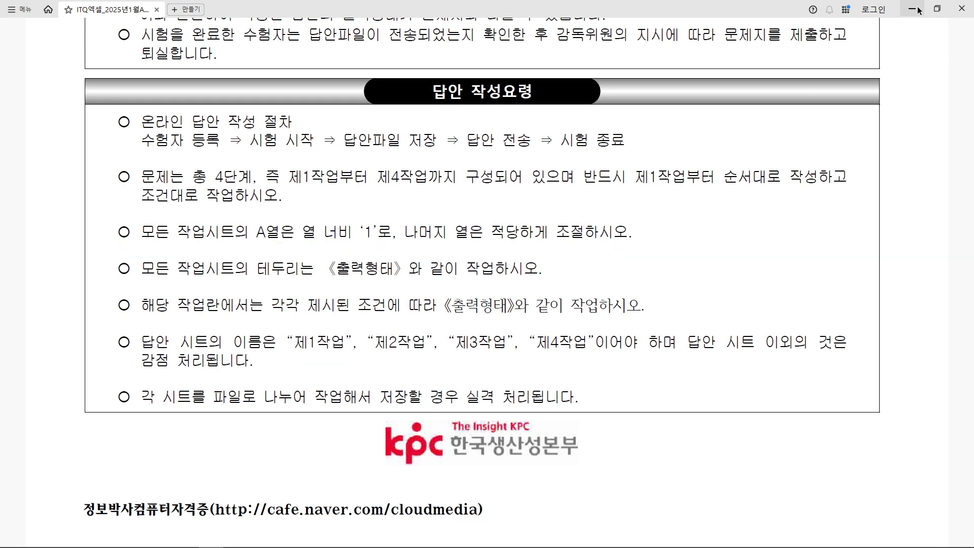
{"action": "left_click", "coordinate": [912, 9]}
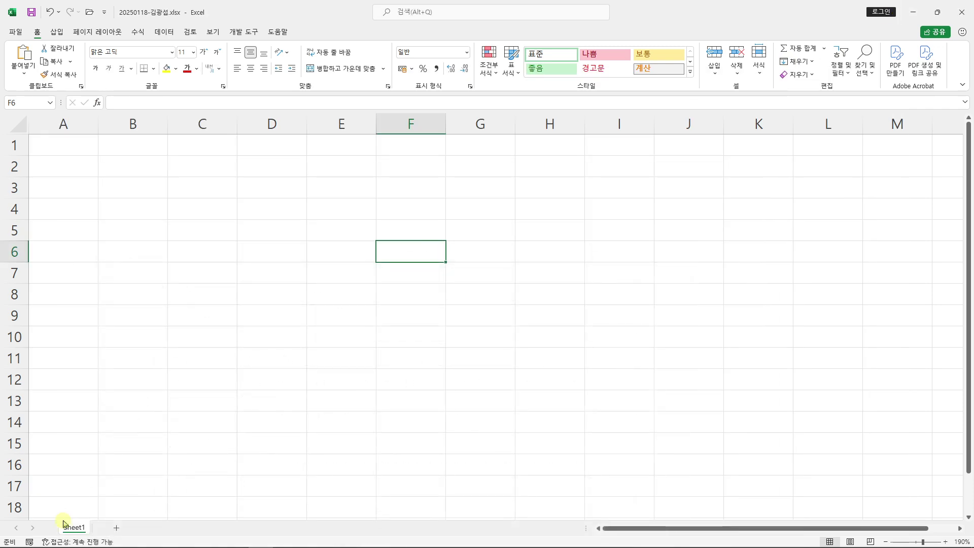
Add two new worksheets, Sheet2 and Sheet3
{"action": "mouse_move", "coordinate": [51, 516]}
{"action": "left_mouse_down"}
{"action": "mouse_move", "coordinate": [78, 539]}
{"action": "mouse_move", "coordinate": [131, 538]}
{"action": "left_mouse_up"}
{"action": "mouse_move", "coordinate": [131, 520]}
{"action": "left_mouse_down"}
{"action": "mouse_move", "coordinate": [218, 398]}
{"action": "mouse_move", "coordinate": [244, 382]}
{"action": "left_mouse_up"}
{"action": "mouse_move", "coordinate": [296, 344]}
{"action": "left_mouse_down"}
{"action": "mouse_move", "coordinate": [301, 372]}
{"action": "mouse_move", "coordinate": [325, 364]}
{"action": "left_mouse_up"}
{"action": "left_click_drag", "start_coordinate": [326, 339], "coordinate": [347, 371]}
{"action": "mouse_move", "coordinate": [339, 354]}
{"action": "left_mouse_down"}
{"action": "mouse_move", "coordinate": [375, 344]}
{"action": "mouse_move", "coordinate": [376, 363]}
{"action": "left_mouse_up"}
{"action": "left_click_drag", "start_coordinate": [361, 372], "coordinate": [391, 378]}
{"action": "key", "text": "Escape"}
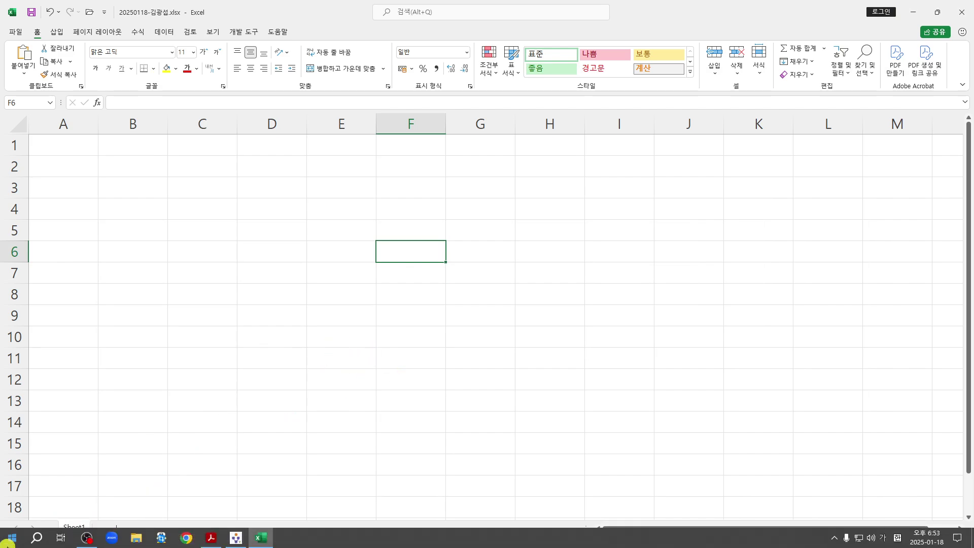
{"action": "left_click", "coordinate": [116, 528]}
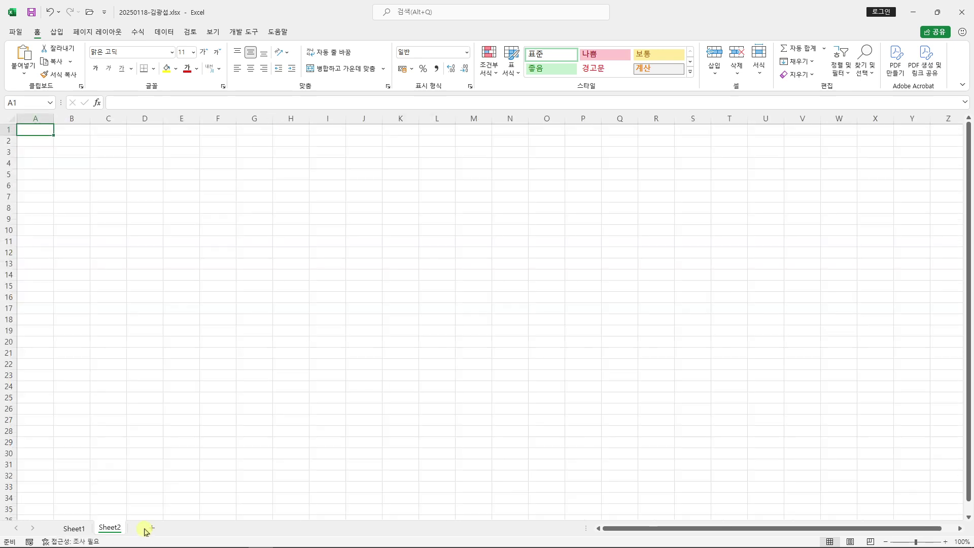
{"action": "left_click", "coordinate": [152, 528]}
{"action": "left_click", "coordinate": [371, 421]}
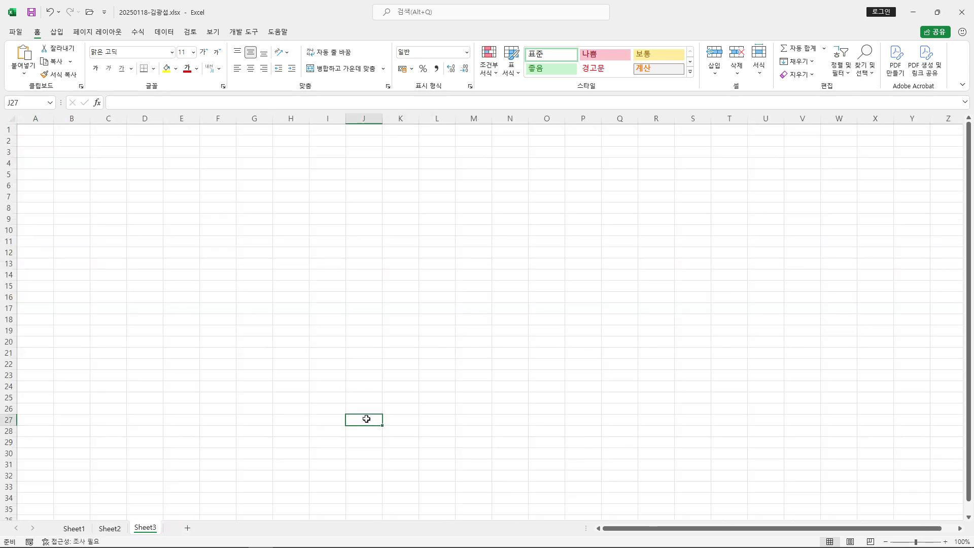
Group Sheet1 through Sheet3 together starting from Sheet1
{"action": "left_click", "coordinate": [73, 527]}
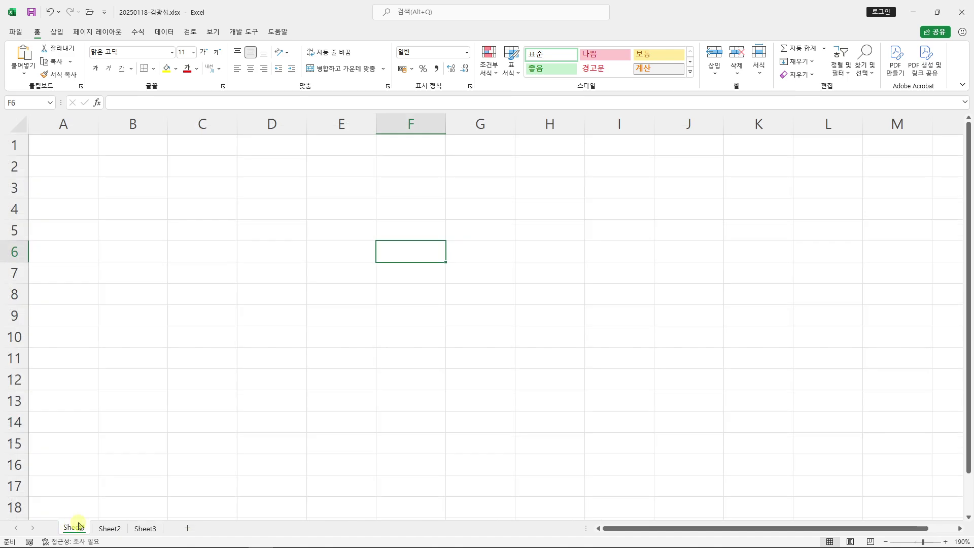
{"action": "mouse_move", "coordinate": [54, 510]}
{"action": "left_mouse_down"}
{"action": "mouse_move", "coordinate": [93, 535]}
{"action": "mouse_move", "coordinate": [160, 503]}
{"action": "left_mouse_up"}
{"action": "mouse_move", "coordinate": [375, 299]}
{"action": "left_mouse_down"}
{"action": "mouse_move", "coordinate": [419, 383]}
{"action": "mouse_move", "coordinate": [531, 380]}
{"action": "left_mouse_up"}
{"action": "mouse_move", "coordinate": [417, 323]}
{"action": "left_mouse_down"}
{"action": "mouse_move", "coordinate": [399, 334]}
{"action": "mouse_move", "coordinate": [397, 361]}
{"action": "left_mouse_up"}
{"action": "mouse_move", "coordinate": [414, 307]}
{"action": "left_mouse_down"}
{"action": "mouse_move", "coordinate": [443, 350]}
{"action": "mouse_move", "coordinate": [460, 356]}
{"action": "left_mouse_up"}
{"action": "mouse_move", "coordinate": [464, 323]}
{"action": "left_mouse_down"}
{"action": "mouse_move", "coordinate": [476, 354]}
{"action": "mouse_move", "coordinate": [530, 304]}
{"action": "left_mouse_up"}
{"action": "mouse_move", "coordinate": [527, 298]}
{"action": "left_mouse_down"}
{"action": "mouse_move", "coordinate": [516, 344]}
{"action": "mouse_move", "coordinate": [545, 332]}
{"action": "left_mouse_up"}
{"action": "mouse_move", "coordinate": [255, 373]}
{"action": "left_mouse_down"}
{"action": "mouse_move", "coordinate": [335, 363]}
{"action": "mouse_move", "coordinate": [329, 432]}
{"action": "left_mouse_up"}
{"action": "mouse_move", "coordinate": [308, 365]}
{"action": "left_mouse_down"}
{"action": "mouse_move", "coordinate": [389, 381]}
{"action": "mouse_move", "coordinate": [336, 432]}
{"action": "left_mouse_up"}
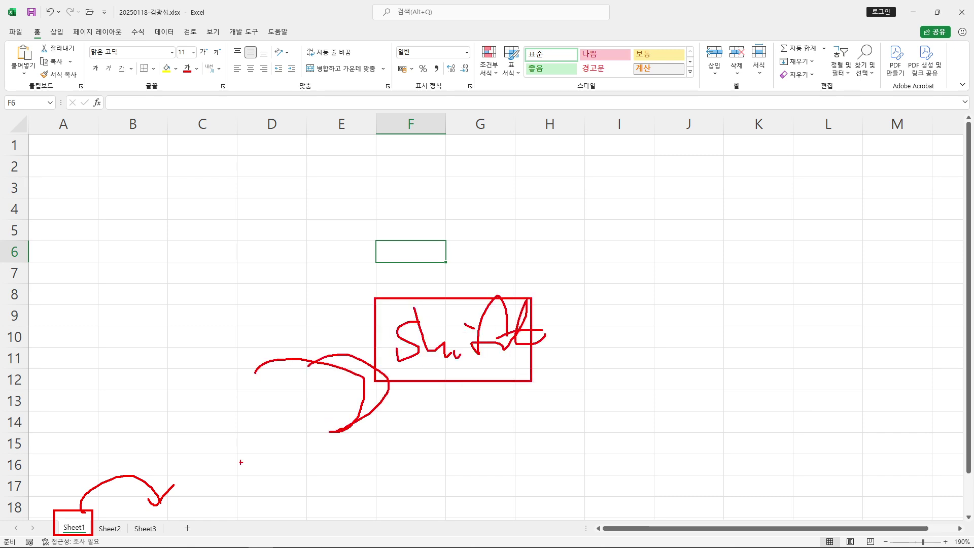
{"action": "left_click_drag", "start_coordinate": [158, 517], "coordinate": [271, 446]}
{"action": "key", "text": "Escape"}
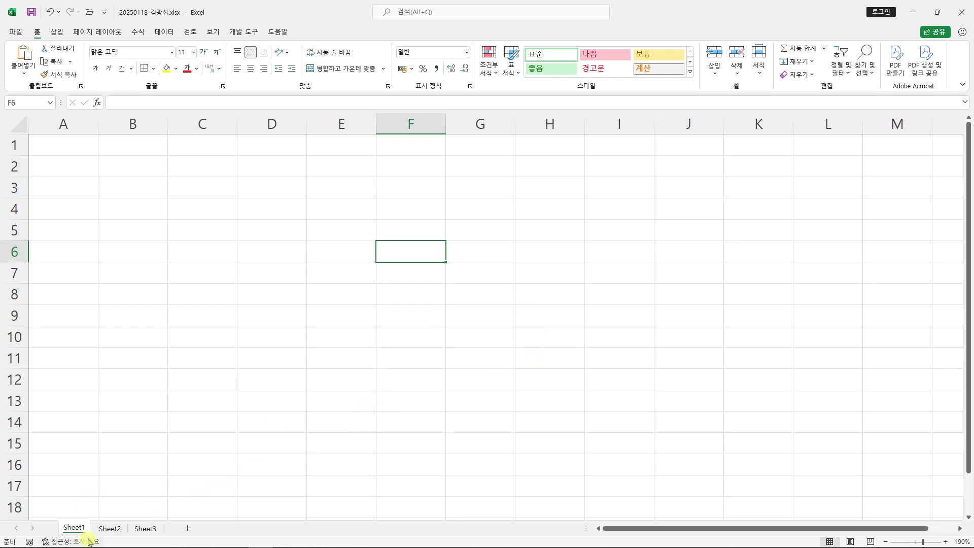
{"action": "left_click", "coordinate": [145, 528], "text": "shift"}
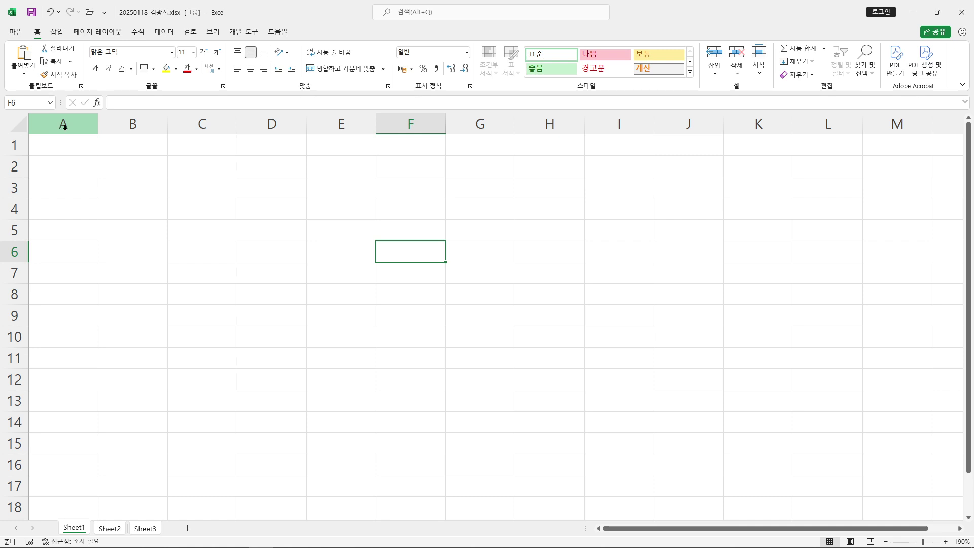
Set column A's width to 1 through 열 너비 on the grouped sheets
{"action": "left_click", "coordinate": [68, 120]}
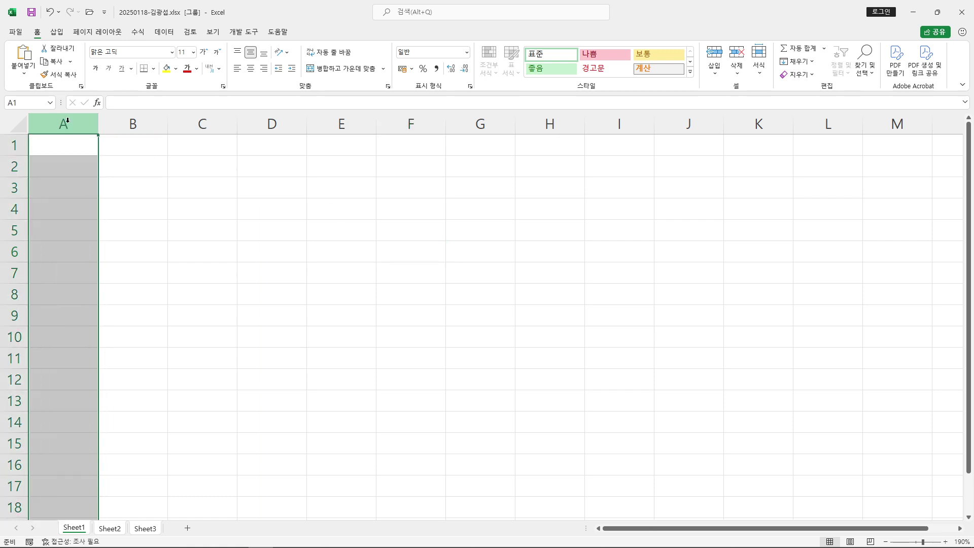
{"action": "right_click", "coordinate": [68, 123]}
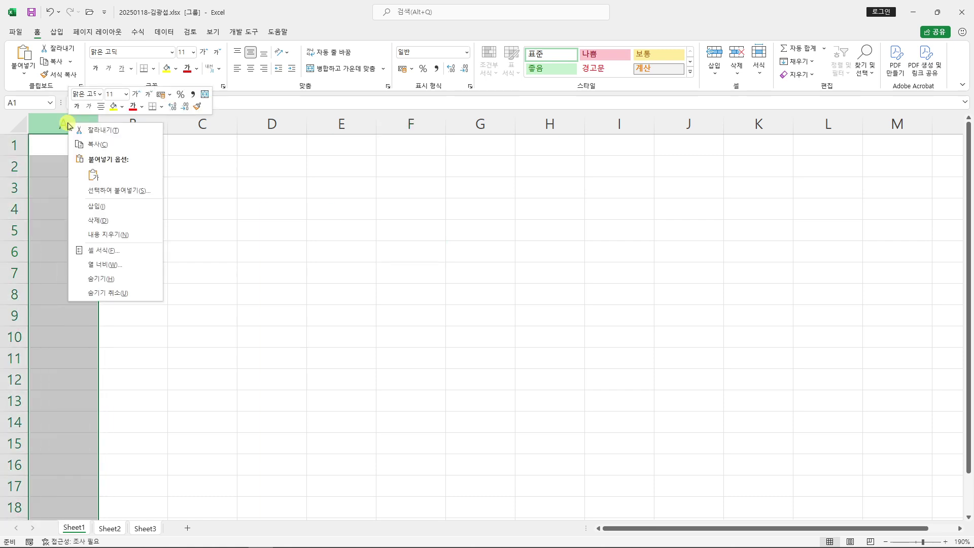
{"action": "key", "text": "ctrl+2"}
{"action": "mouse_move", "coordinate": [75, 250]}
{"action": "left_mouse_down"}
{"action": "mouse_move", "coordinate": [114, 273]}
{"action": "mouse_move", "coordinate": [147, 273]}
{"action": "mouse_move", "coordinate": [283, 234]}
{"action": "left_mouse_up"}
{"action": "key", "text": "Escape"}
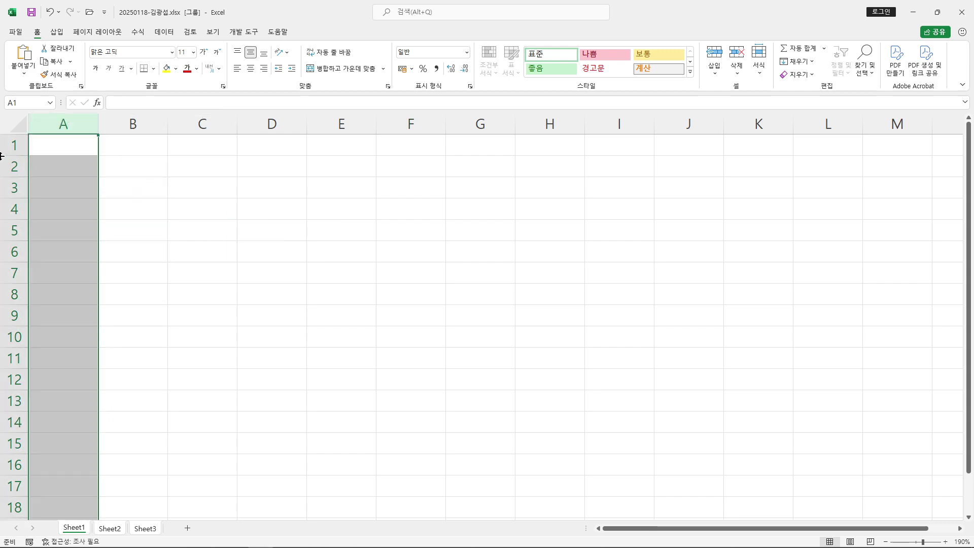
{"action": "right_click", "coordinate": [67, 125]}
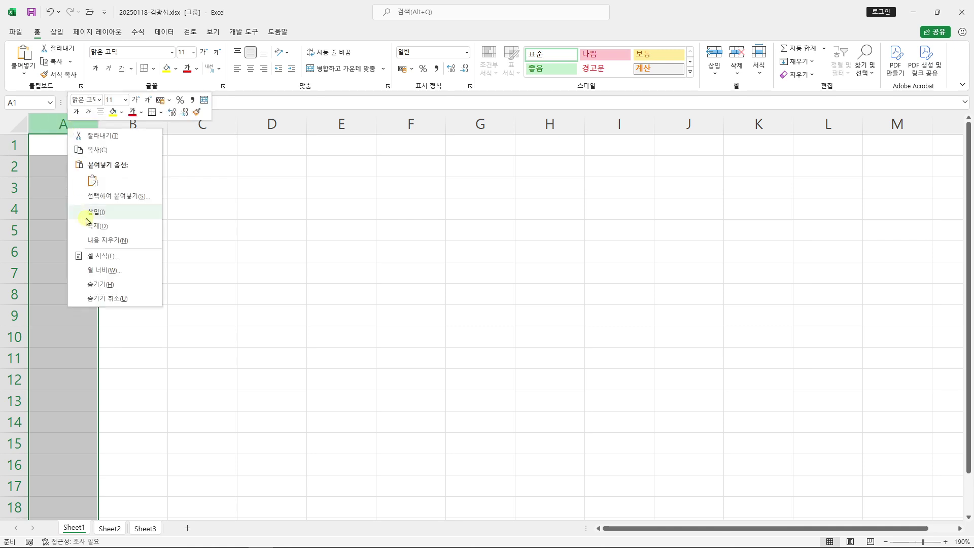
{"action": "left_click", "coordinate": [105, 269]}
{"action": "left_click_drag", "start_coordinate": [92, 261], "coordinate": [347, 140]}
{"action": "type", "text": "1"}
{"action": "left_click", "coordinate": [356, 173]}
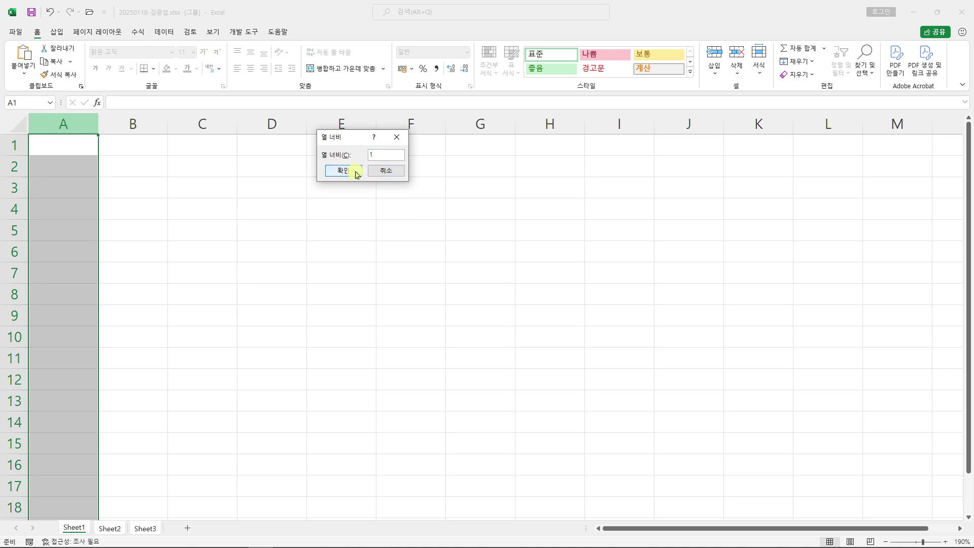
{"action": "left_click", "coordinate": [356, 174]}
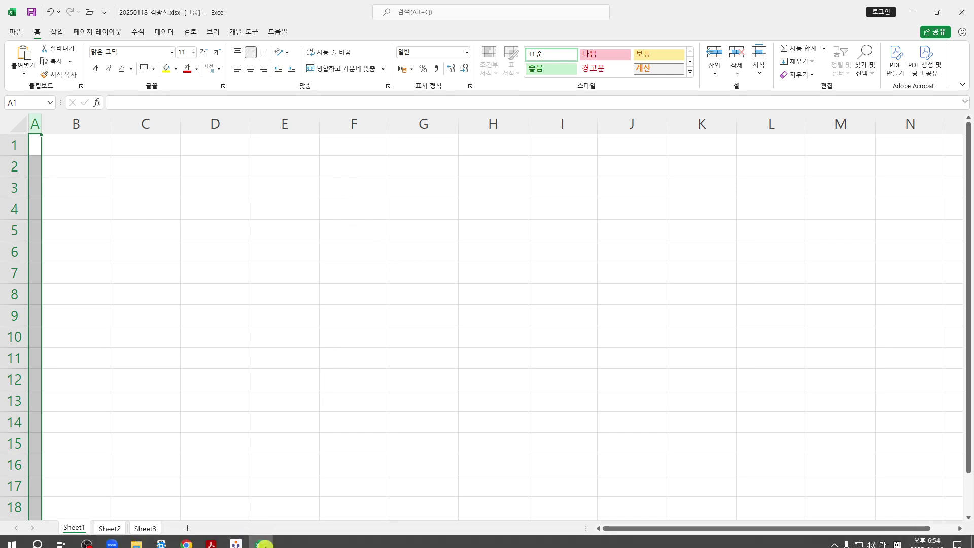
{"action": "left_click", "coordinate": [213, 539]}
{"action": "scroll", "coordinate": [520, 305], "scroll_direction": "down", "scroll_amount": 7}
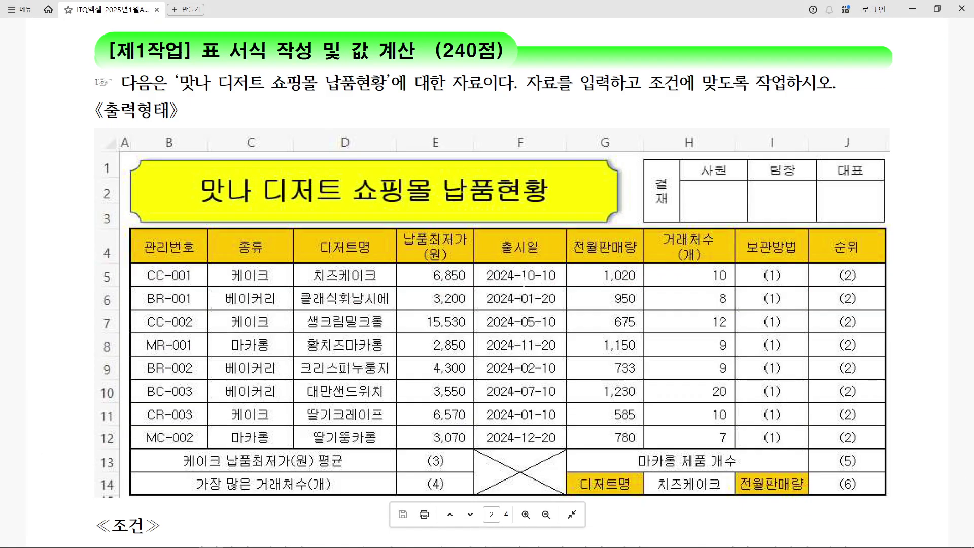
{"action": "scroll", "coordinate": [577, 234], "scroll_direction": "down", "scroll_amount": 4}
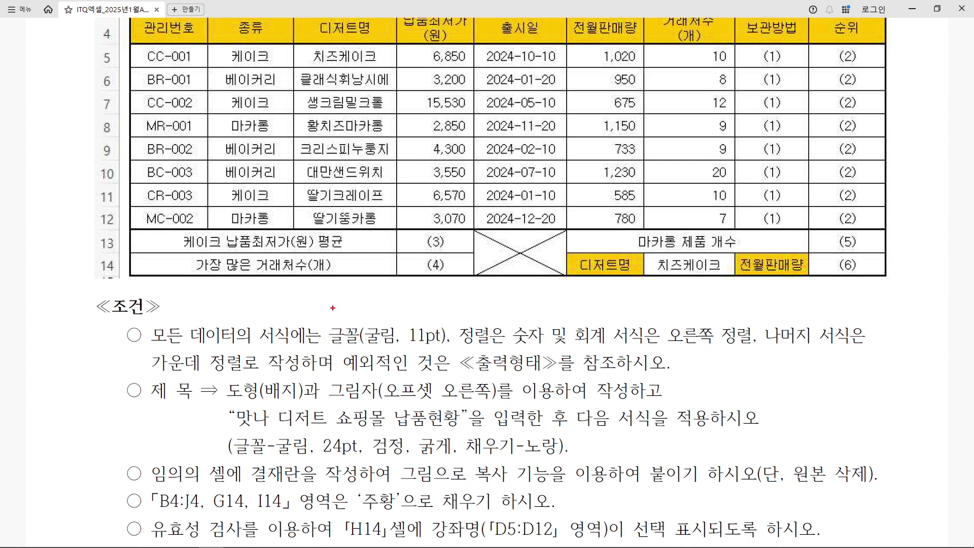
{"action": "left_click_drag", "start_coordinate": [239, 350], "coordinate": [450, 345]}
{"action": "left_click_drag", "start_coordinate": [387, 323], "coordinate": [422, 257]}
{"action": "mouse_move", "coordinate": [406, 354]}
{"action": "left_mouse_down"}
{"action": "mouse_move", "coordinate": [350, 317]}
{"action": "mouse_move", "coordinate": [411, 351]}
{"action": "mouse_move", "coordinate": [398, 345]}
{"action": "left_mouse_up"}
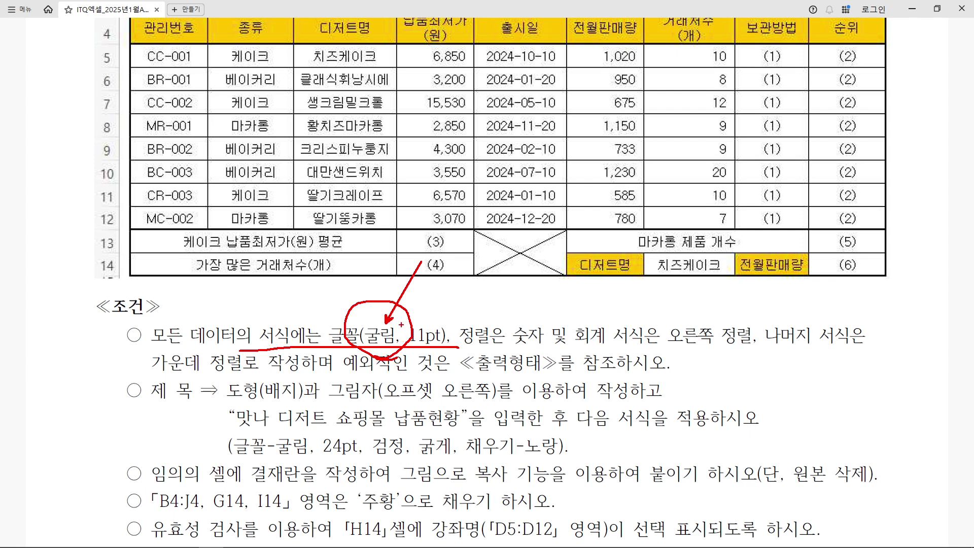
{"action": "key", "text": "Escape"}
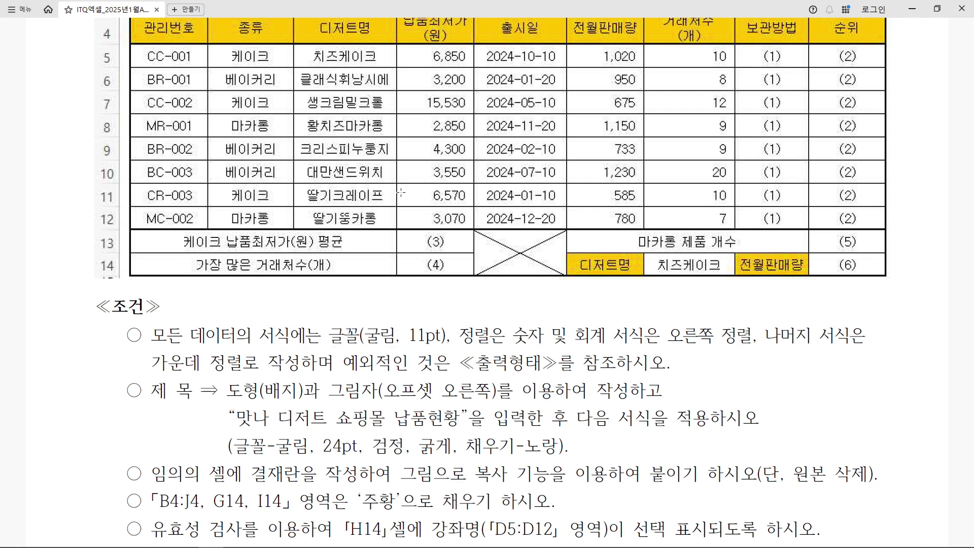
{"action": "mouse_move", "coordinate": [310, 542]}
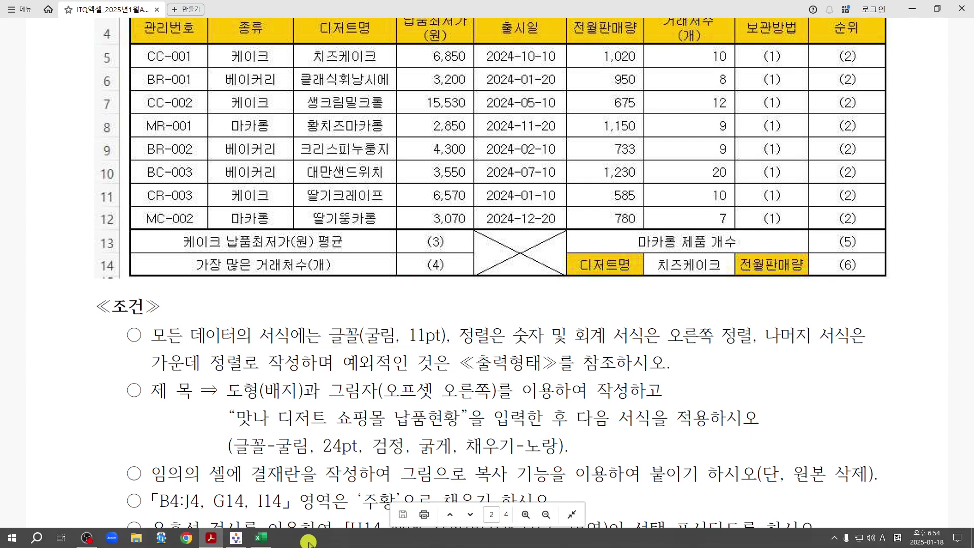
{"action": "left_click", "coordinate": [261, 538]}
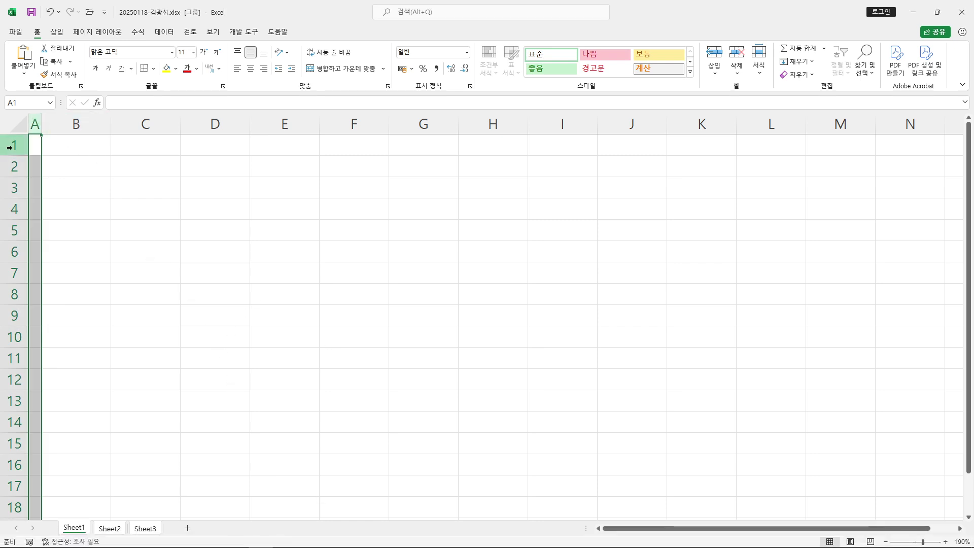
Select every cell of the worksheet with the select-all corner
{"action": "left_click_drag", "start_coordinate": [1, 114], "coordinate": [161, 252]}
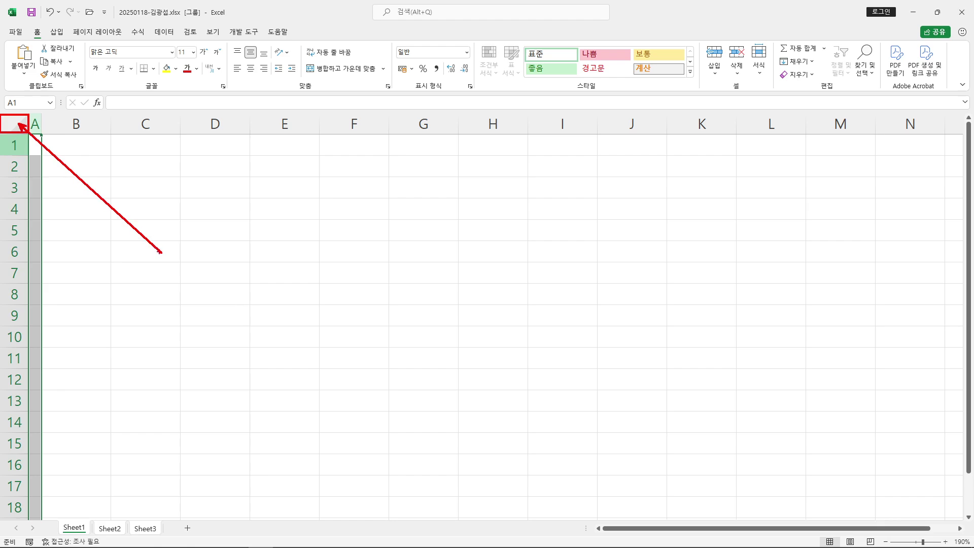
{"action": "left_click", "coordinate": [18, 125]}
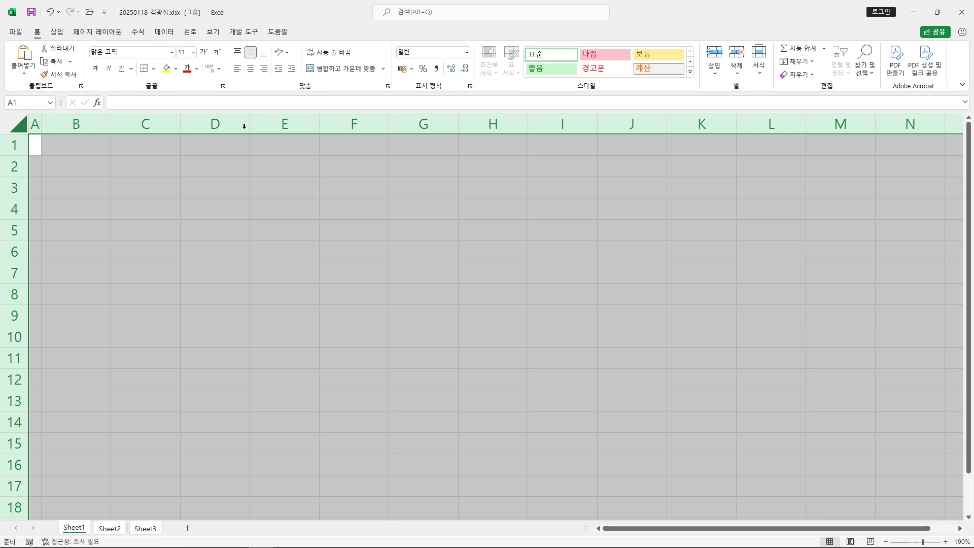
{"action": "left_click", "coordinate": [125, 51]}
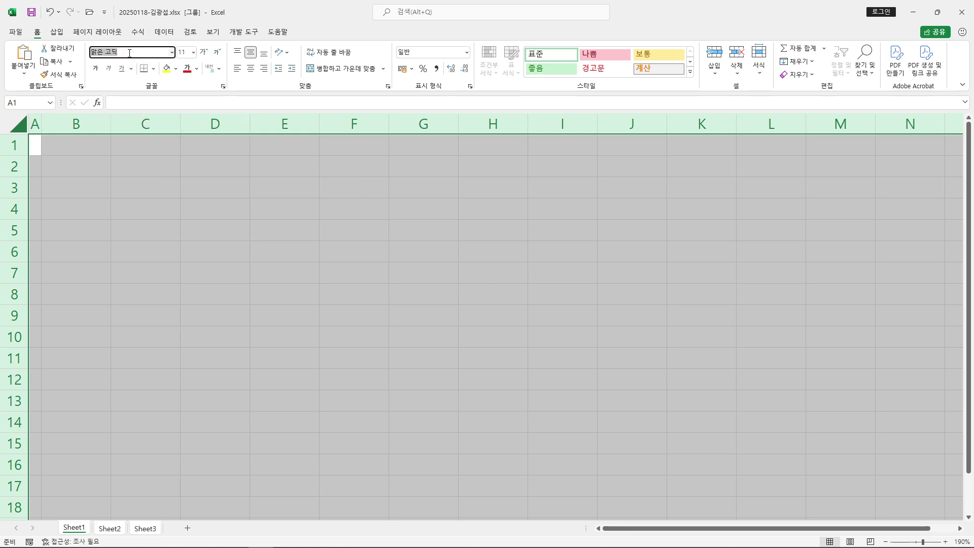
{"action": "left_click_drag", "start_coordinate": [91, 62], "coordinate": [129, 64]}
{"action": "left_click_drag", "start_coordinate": [120, 59], "coordinate": [205, 218]}
{"action": "left_click_drag", "start_coordinate": [181, 222], "coordinate": [196, 235]}
{"action": "left_click_drag", "start_coordinate": [182, 237], "coordinate": [211, 241]}
{"action": "left_click_drag", "start_coordinate": [210, 215], "coordinate": [236, 239]}
{"action": "left_click_drag", "start_coordinate": [238, 226], "coordinate": [238, 250]}
{"action": "left_click_drag", "start_coordinate": [146, 260], "coordinate": [288, 260]}
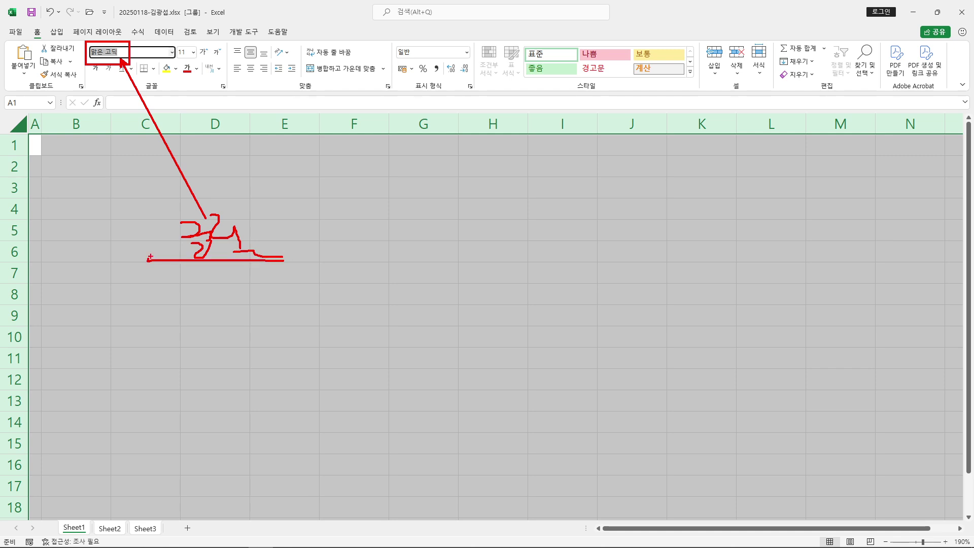
{"action": "key", "text": "Escape"}
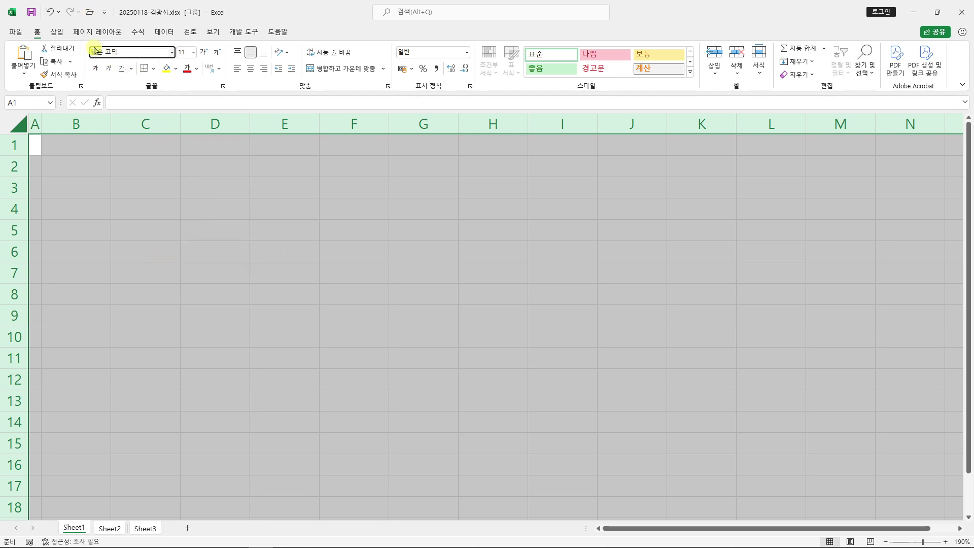
Apply the 굴림 font to all cells, then deselect the sheet
{"action": "left_click", "coordinate": [94, 51]}
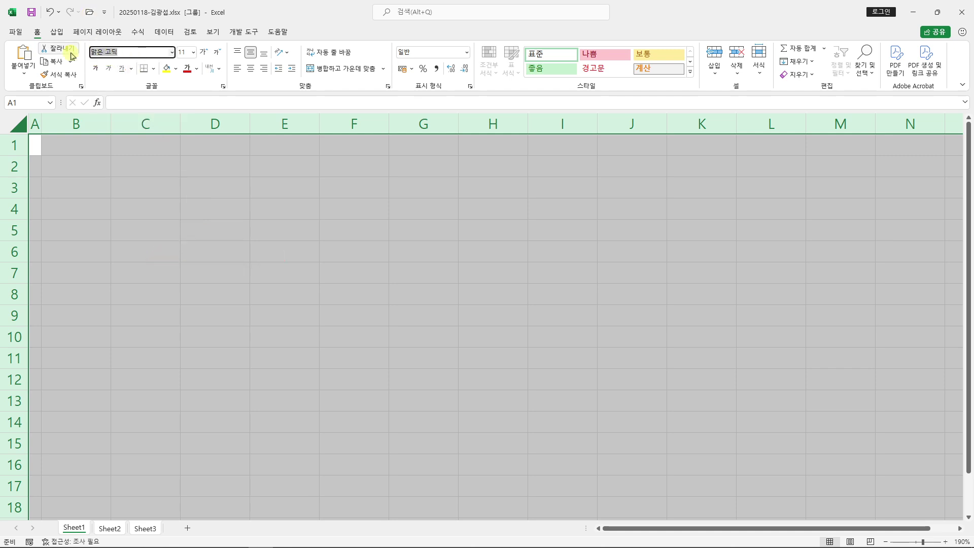
{"action": "type", "text": "굴ㄹ"}
{"action": "key", "text": "Return"}
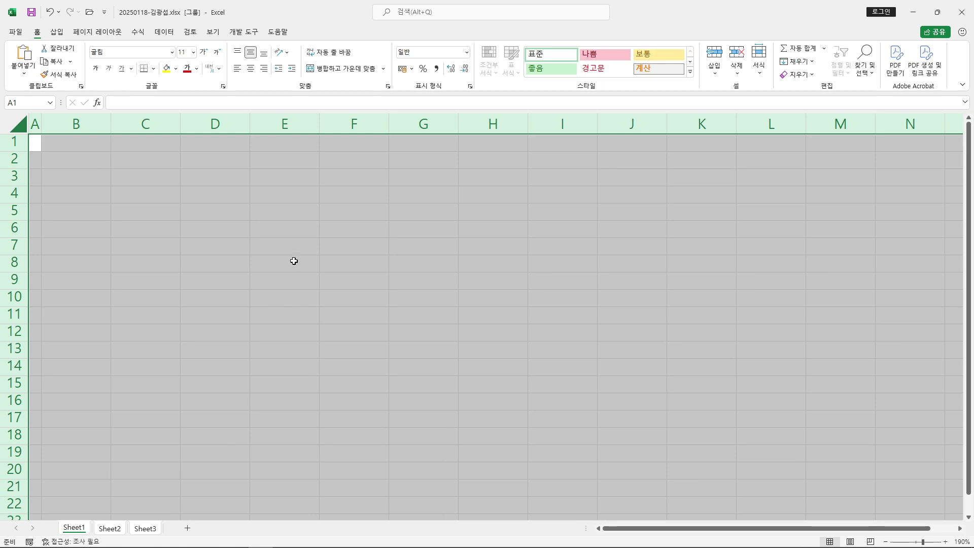
{"action": "left_click", "coordinate": [435, 263]}
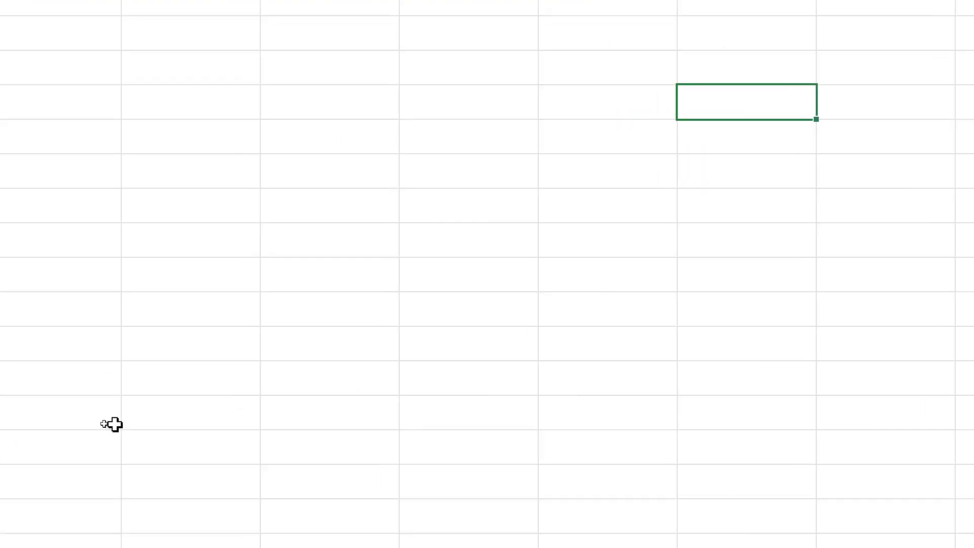
Rename the three sheet tabs to 제1작업, 제2작업 and 제3작업
{"action": "double_click", "coordinate": [163, 512]}
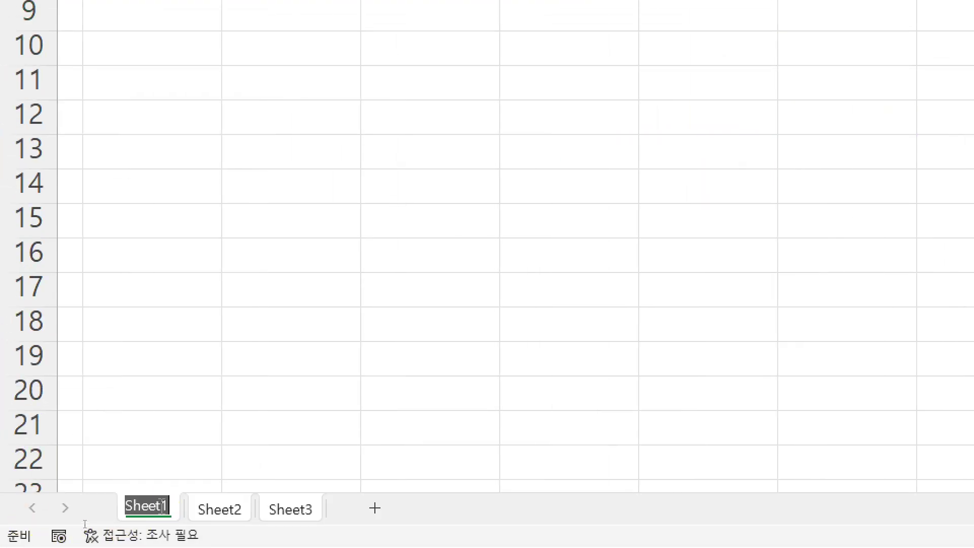
{"action": "type", "text": "제1작업"}
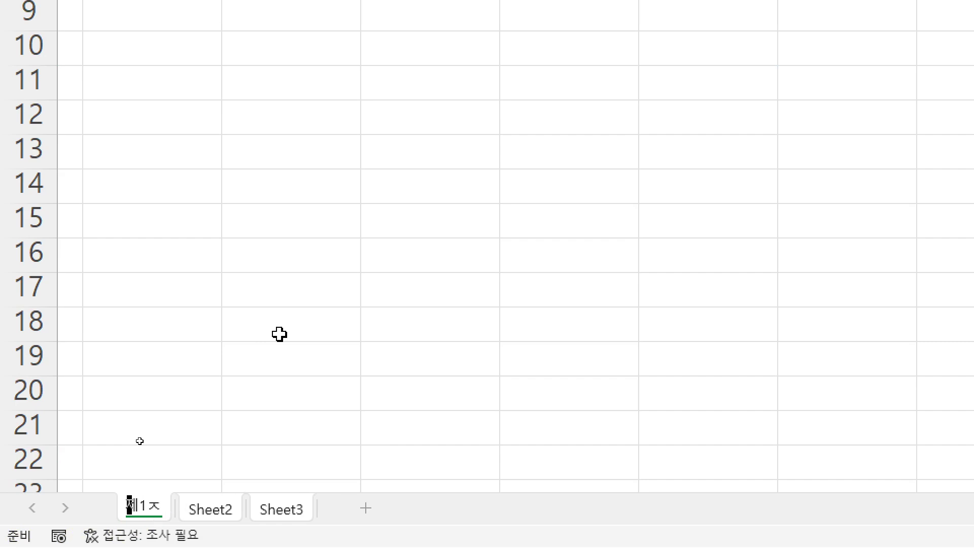
{"action": "key", "text": "Return"}
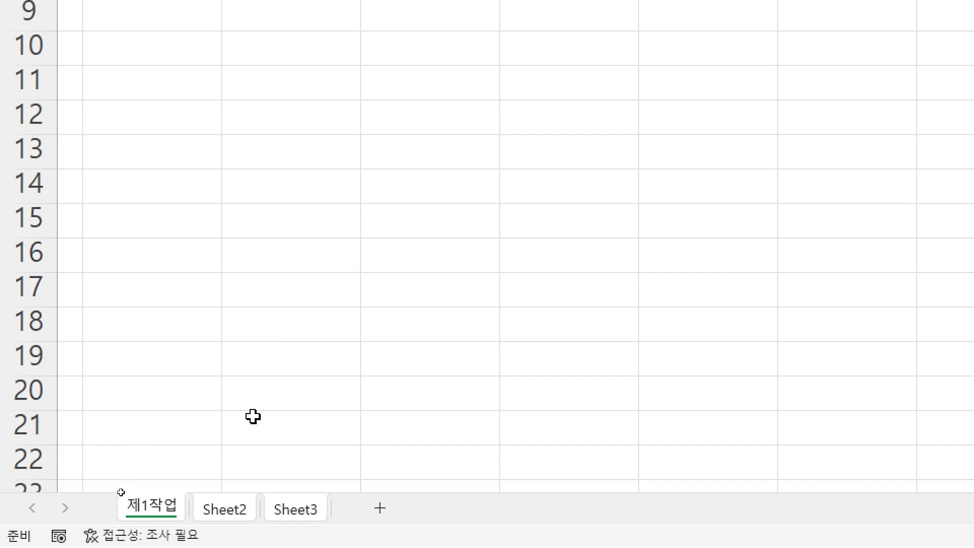
{"action": "double_click", "coordinate": [226, 513]}
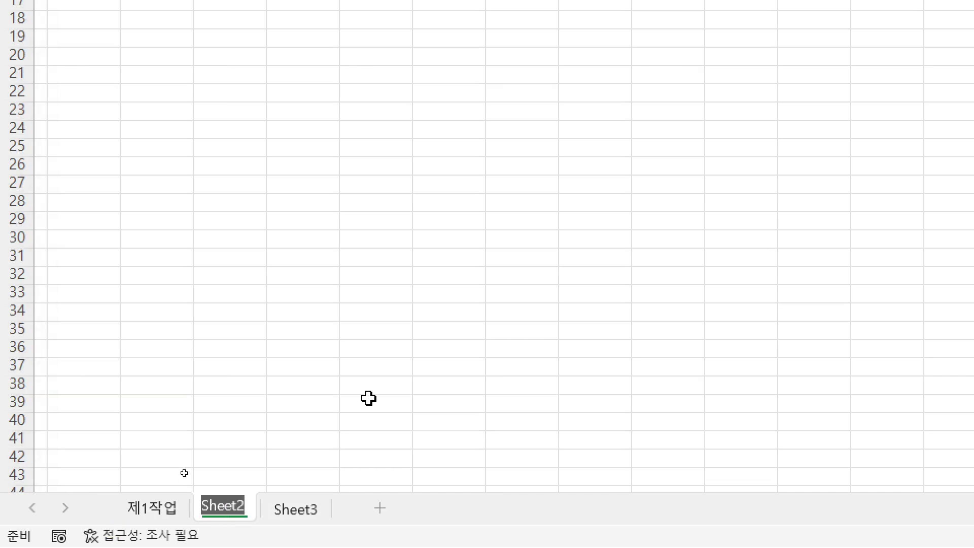
{"action": "type", "text": "제2작업"}
{"action": "key", "text": "Return"}
{"action": "double_click", "coordinate": [304, 510]}
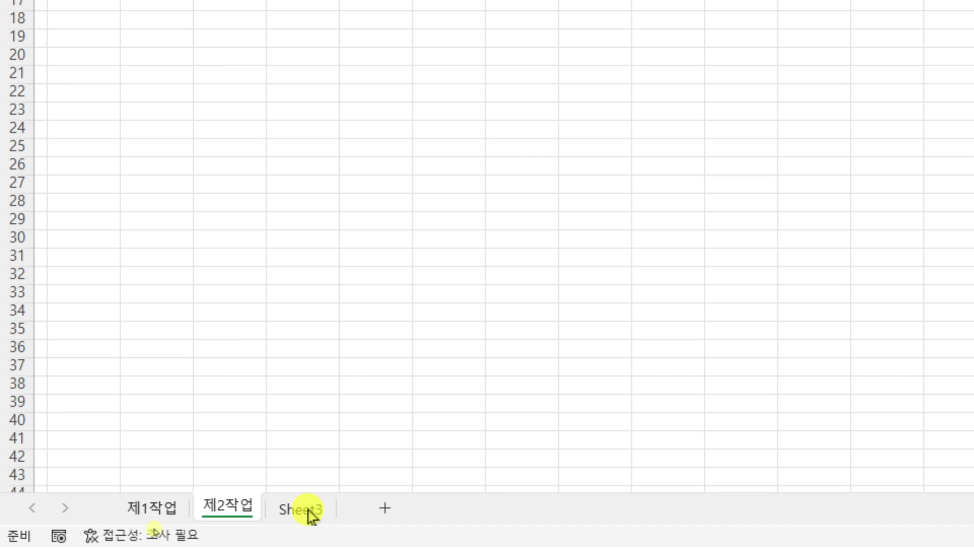
{"action": "type", "text": "제"}
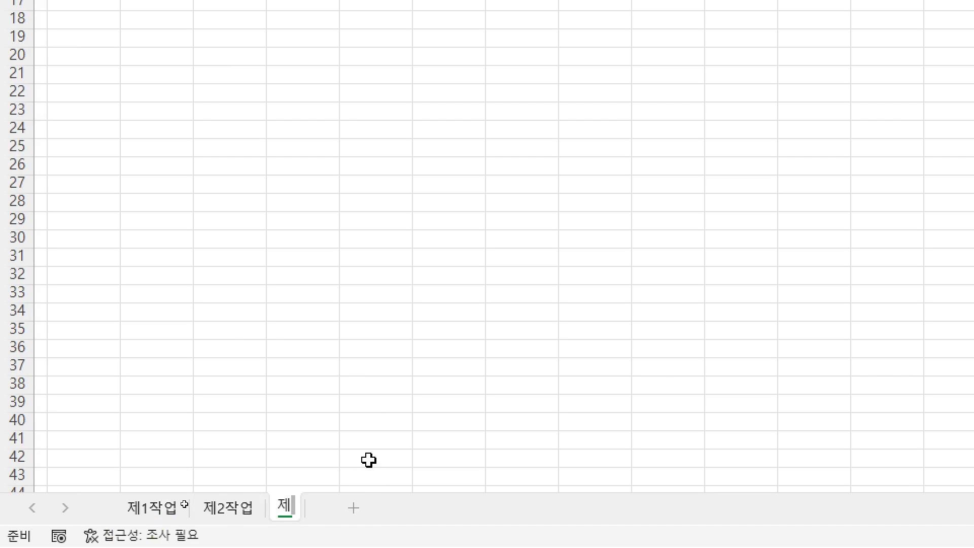
{"action": "type", "text": "3작업"}
{"action": "key", "text": "Return"}
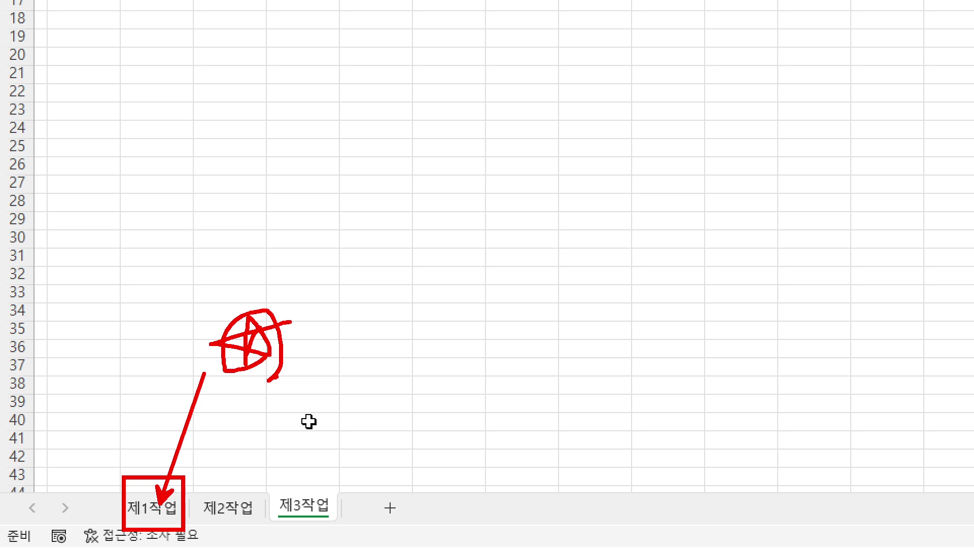
Return to the 제1작업 sheet and select an empty cell
{"action": "left_click", "coordinate": [149, 510]}
{"action": "left_click", "coordinate": [388, 330]}
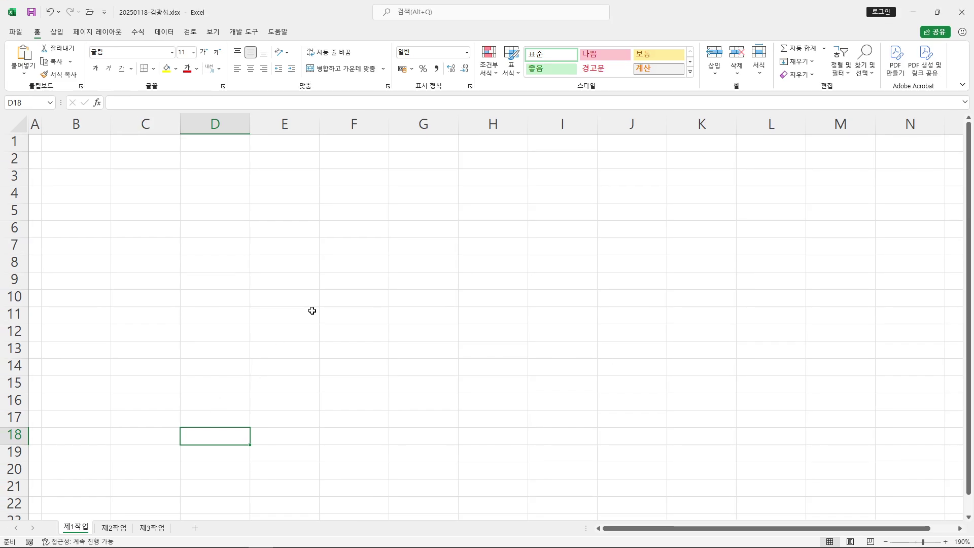
{"action": "left_click", "coordinate": [622, 78]}
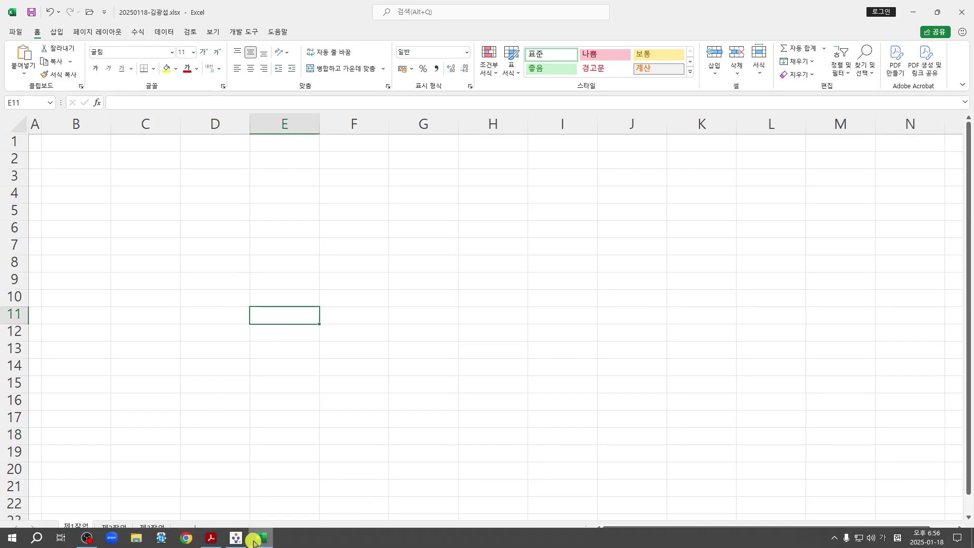
Check the 제1작업 output table in the exam PDF, then return to Excel
{"action": "left_click", "coordinate": [254, 539]}
{"action": "scroll", "coordinate": [381, 259], "scroll_direction": "up", "scroll_amount": 5}
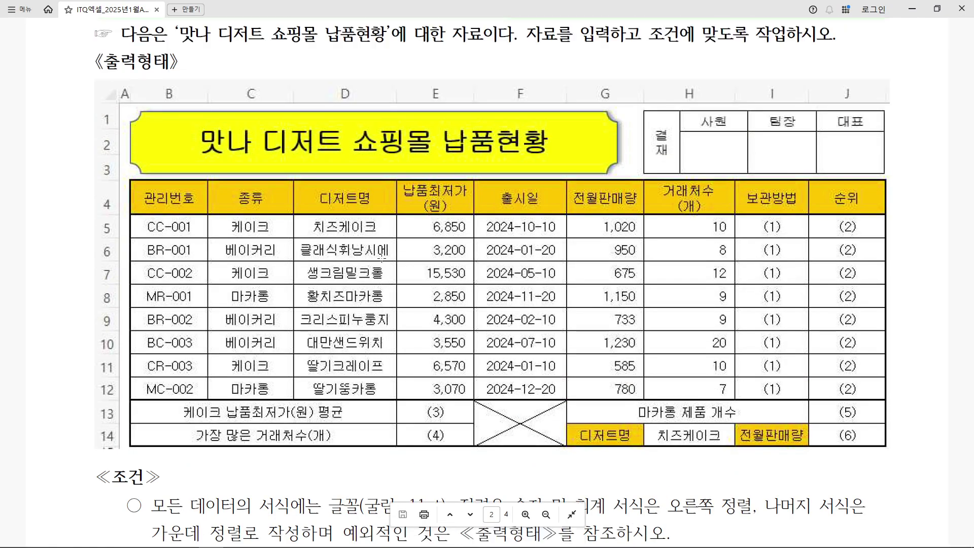
{"action": "scroll", "coordinate": [381, 259], "scroll_direction": "up", "scroll_amount": 1}
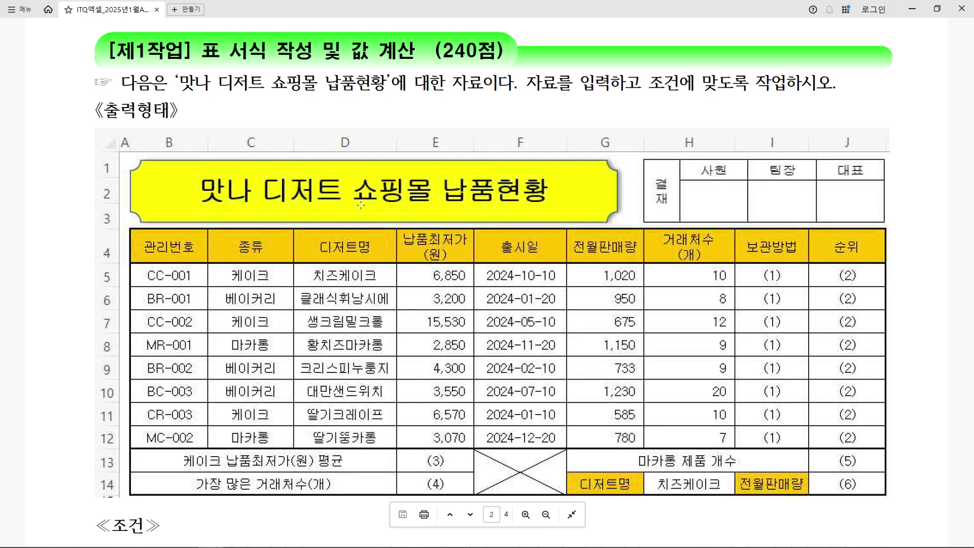
{"action": "scroll", "coordinate": [359, 205], "scroll_direction": "down", "scroll_amount": 1}
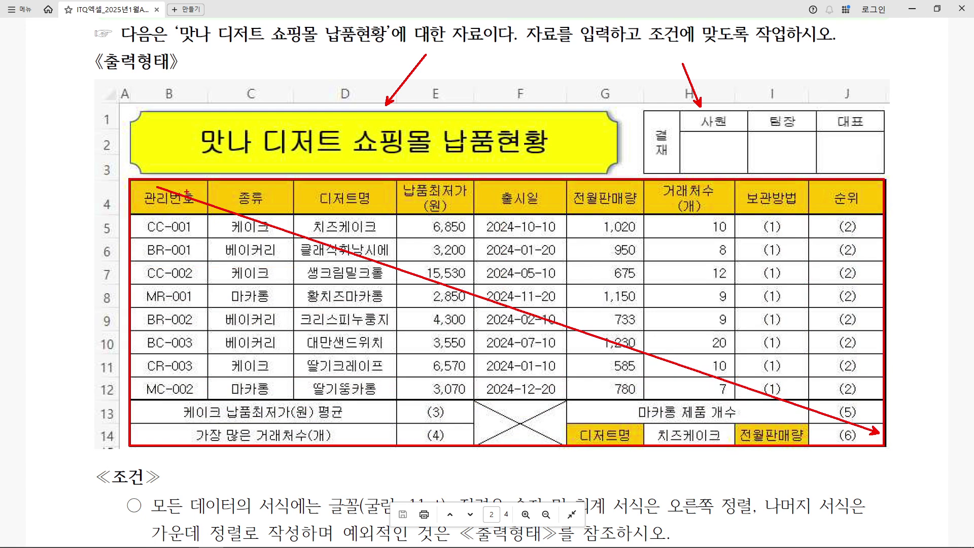
{"action": "key", "text": "Escape"}
{"action": "mouse_move", "coordinate": [301, 546]}
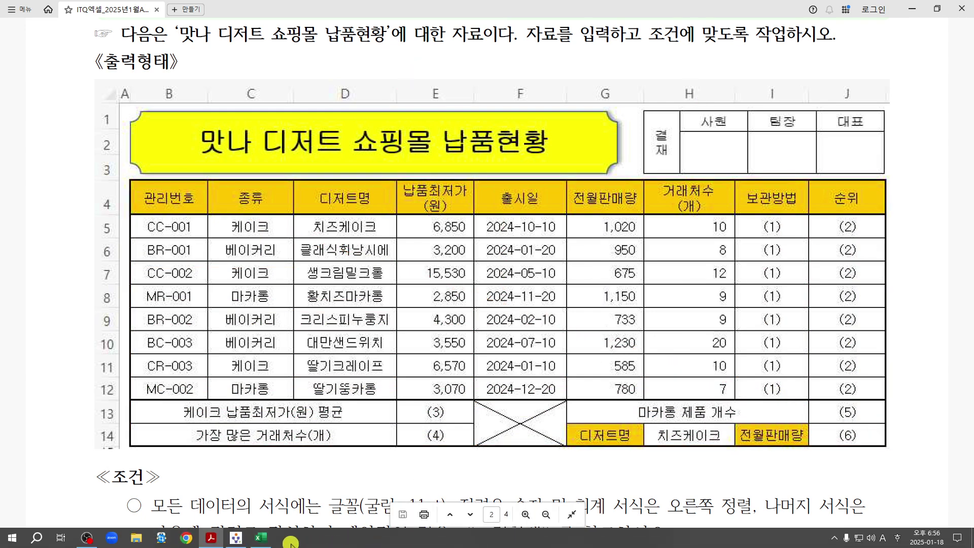
{"action": "left_click", "coordinate": [261, 537]}
{"action": "left_click_drag", "start_coordinate": [65, 192], "coordinate": [641, 368]}
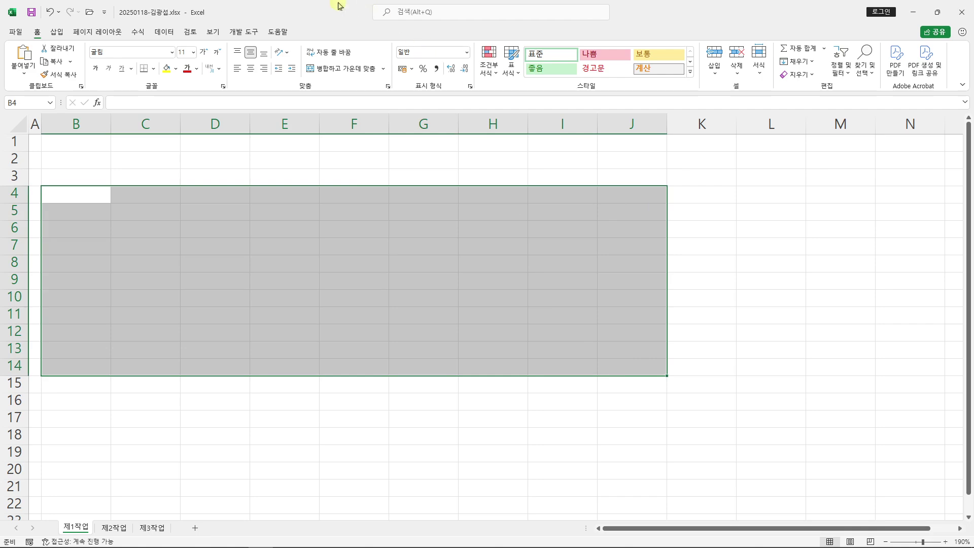
{"action": "left_click_drag", "start_coordinate": [323, 9], "coordinate": [971, 262]}
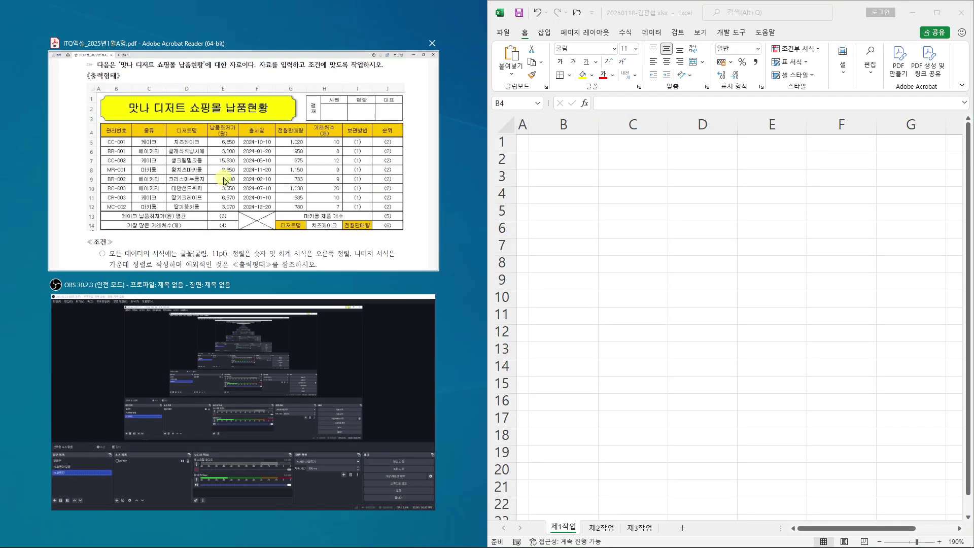
{"action": "left_click", "coordinate": [223, 180]}
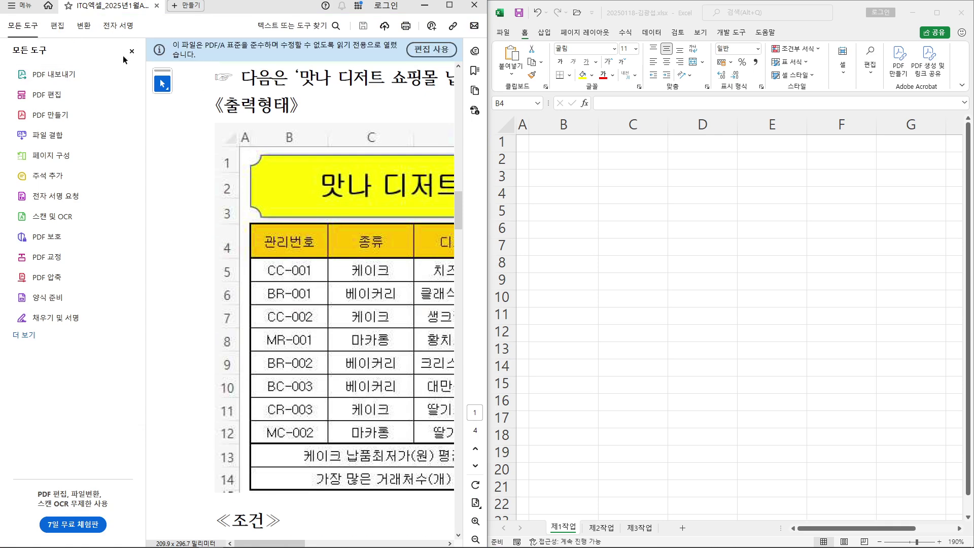
{"action": "left_click", "coordinate": [131, 51]}
{"action": "left_click", "coordinate": [432, 48]}
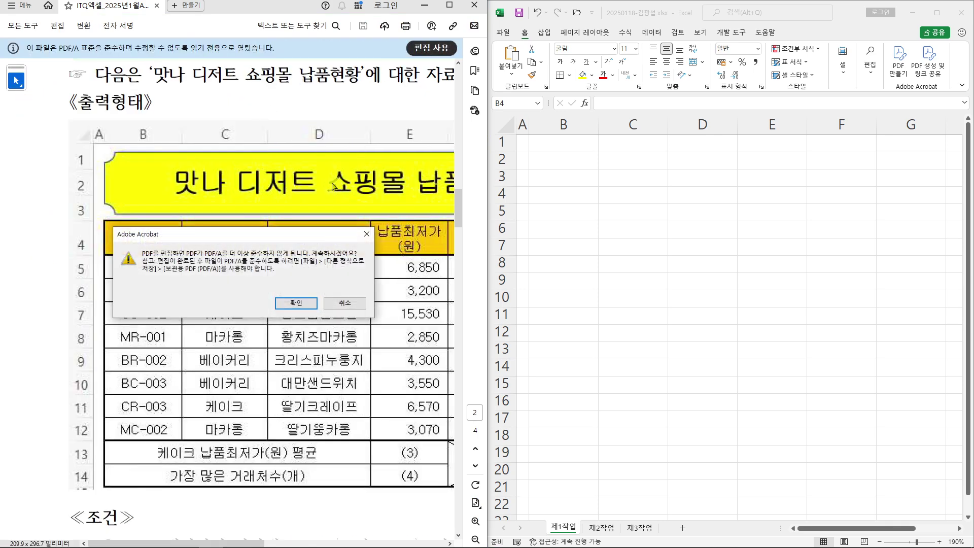
{"action": "left_click", "coordinate": [297, 301]}
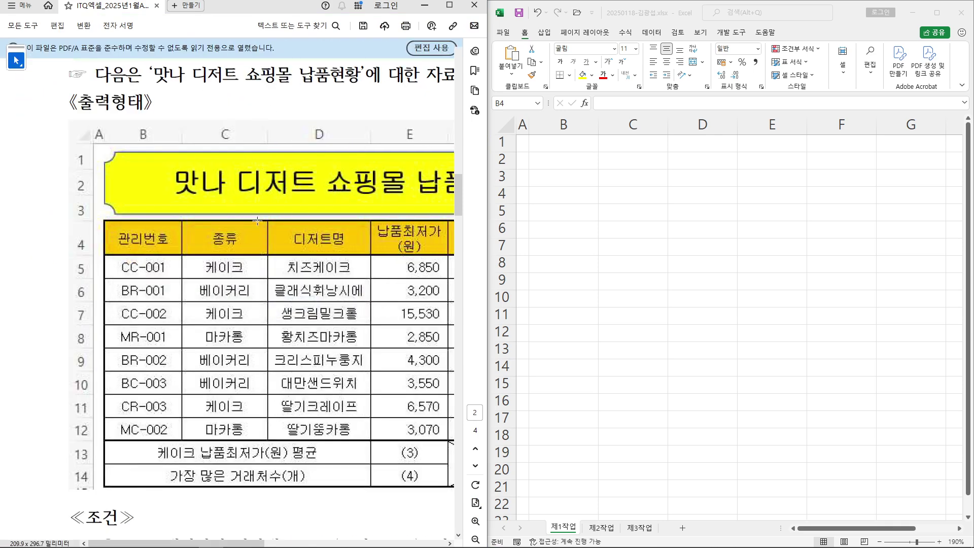
{"action": "left_click", "coordinate": [667, 20]}
{"action": "scroll", "coordinate": [667, 256], "scroll_direction": "up", "scroll_amount": 1}
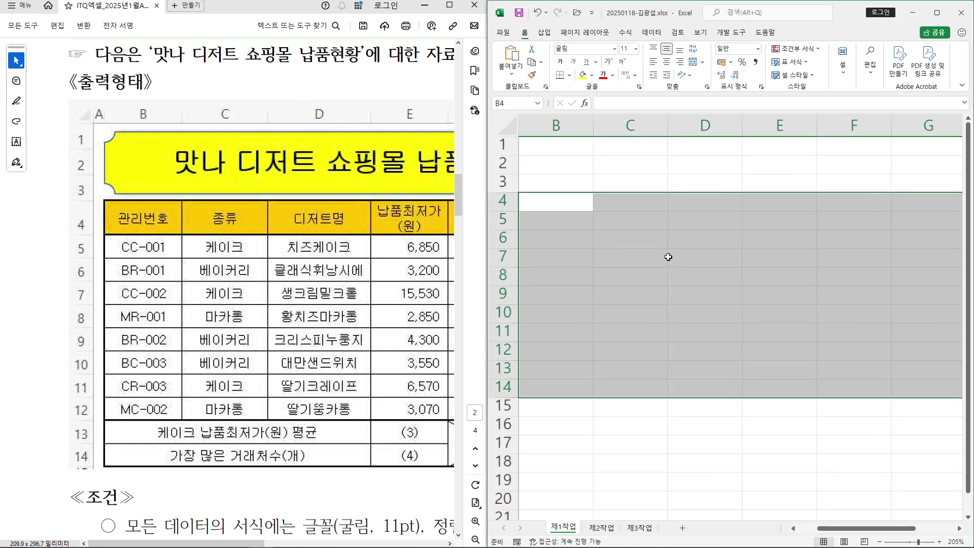
{"action": "double_click", "coordinate": [524, 36]}
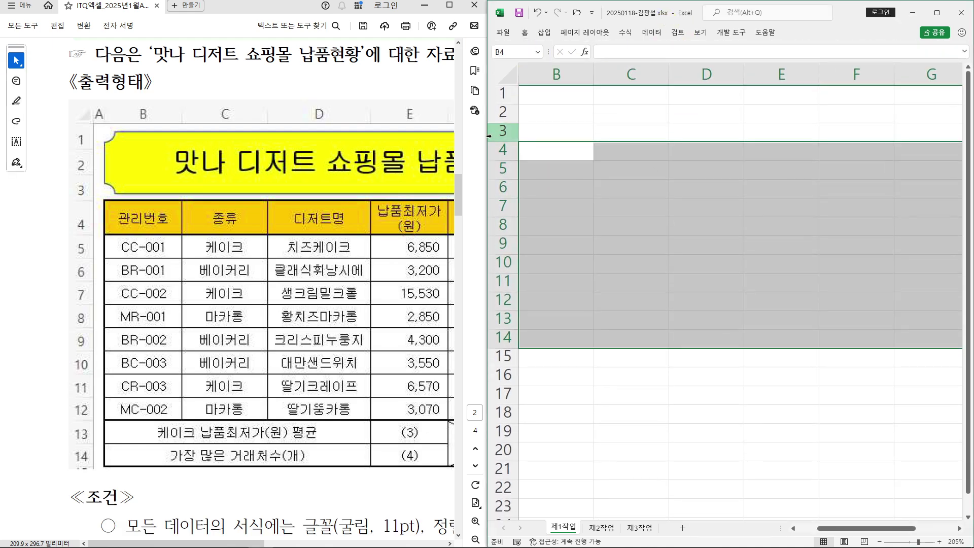
{"action": "left_click_drag", "start_coordinate": [487, 135], "coordinate": [455, 136]}
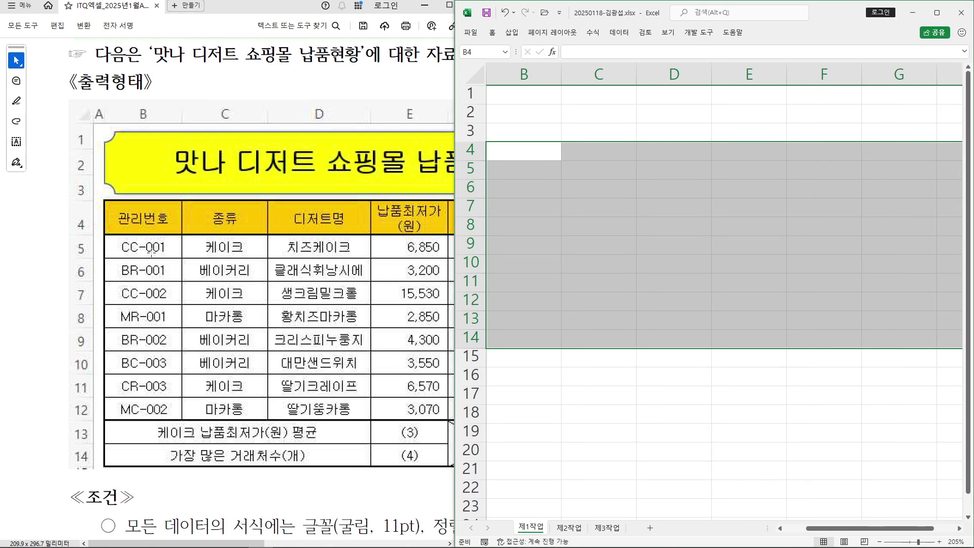
{"action": "left_click_drag", "start_coordinate": [184, 543], "coordinate": [207, 544]}
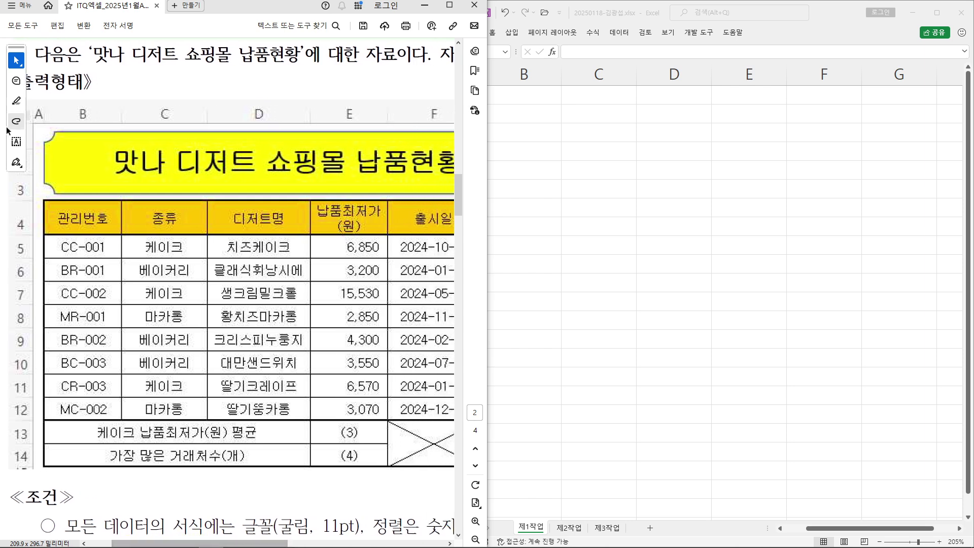
{"action": "left_click_drag", "start_coordinate": [81, 438], "coordinate": [81, 253]}
{"action": "left_click_drag", "start_coordinate": [182, 429], "coordinate": [183, 238]}
{"action": "left_click_drag", "start_coordinate": [277, 398], "coordinate": [280, 237]}
{"action": "left_click", "coordinate": [779, 43]}
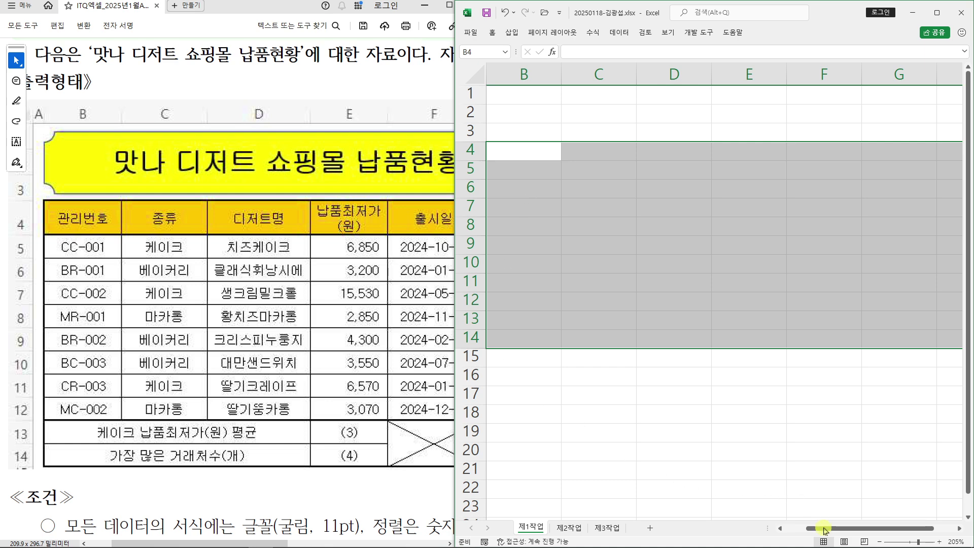
{"action": "left_click_drag", "start_coordinate": [825, 530], "coordinate": [780, 530]}
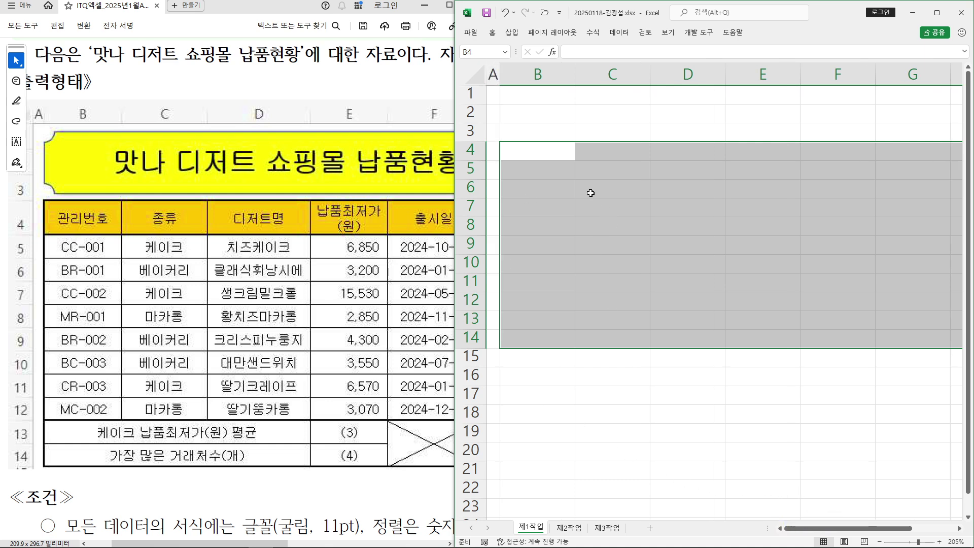
Enter the header 관리번호 in B4 and widen the Excel window
{"action": "type", "text": "rhks"}
{"action": "key", "text": "BackSpace"}
{"action": "key", "text": "BackSpace"}
{"action": "key", "text": "BackSpace"}
{"action": "key", "text": "BackSpace"}
{"action": "type", "text": "관리번호"}
{"action": "key", "text": "Return"}
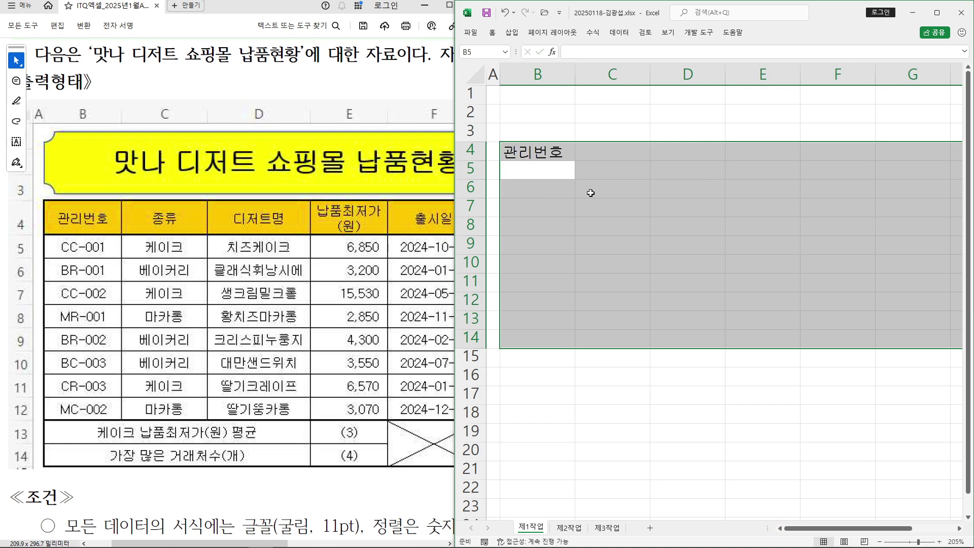
{"action": "left_click_drag", "start_coordinate": [456, 216], "coordinate": [339, 216]}
Enter codes CC-001, BR-001, CC-002 and MR-001 in B5:B8
{"action": "type", "text": "C"}
{"action": "key", "text": "BackSpace"}
{"action": "type", "text": "CC-001"}
{"action": "key", "text": "Return"}
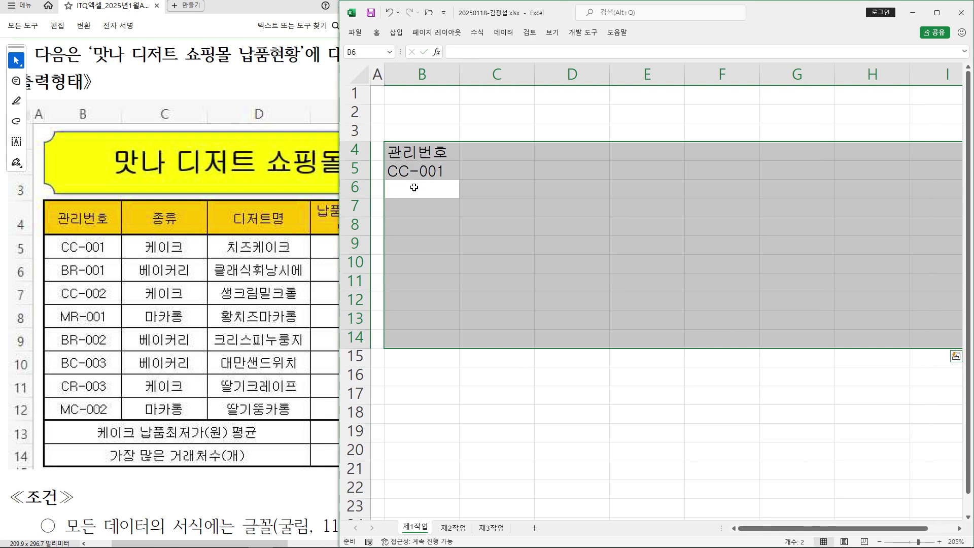
{"action": "type", "text": "BR-001"}
{"action": "key", "text": "Return"}
{"action": "type", "text": "CC-002"}
{"action": "key", "text": "Return"}
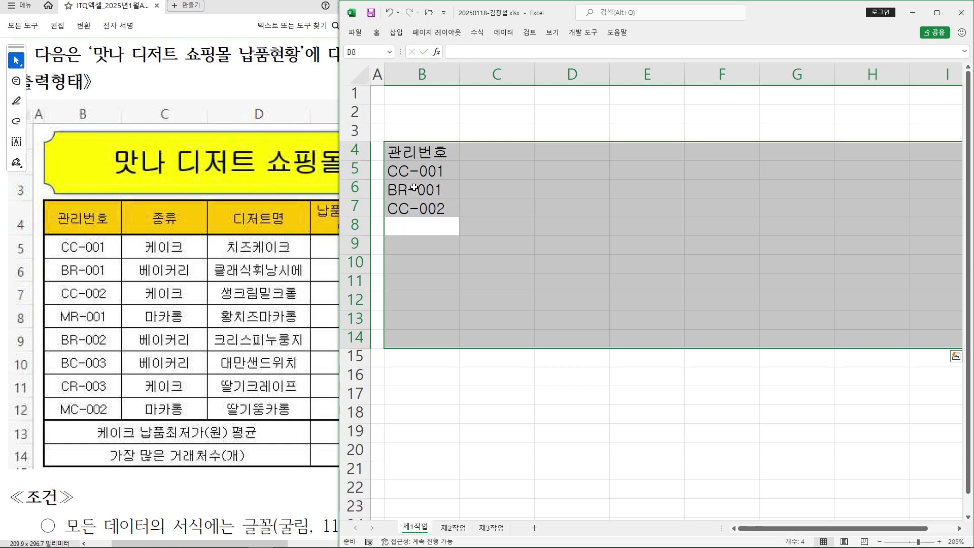
{"action": "type", "text": "MR-001"}
{"action": "key", "text": "Return"}
Enter codes BR-002, BC-003, CR-003 and MC-002 in B9:B12
{"action": "type", "text": "BR"}
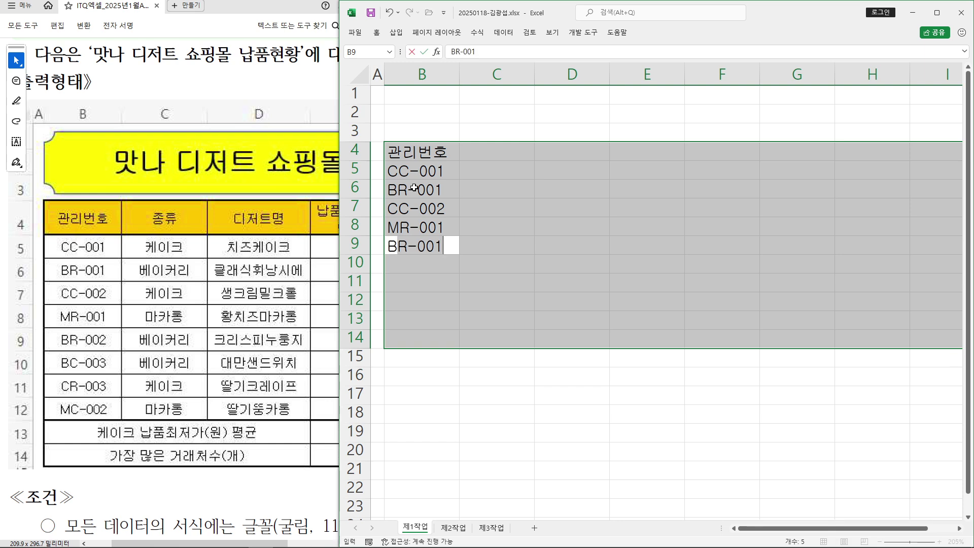
{"action": "type", "text": "2"}
{"action": "key", "text": "Return"}
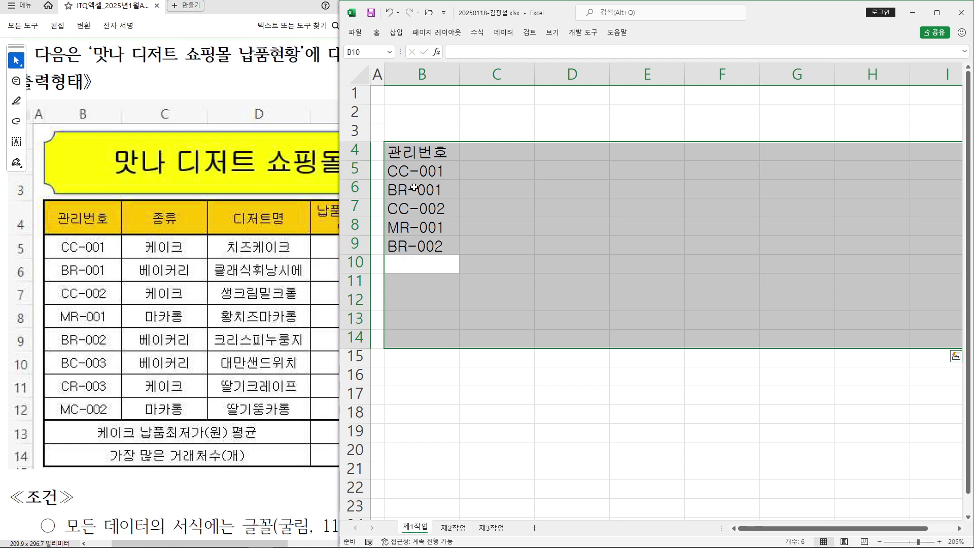
{"action": "type", "text": "BC"}
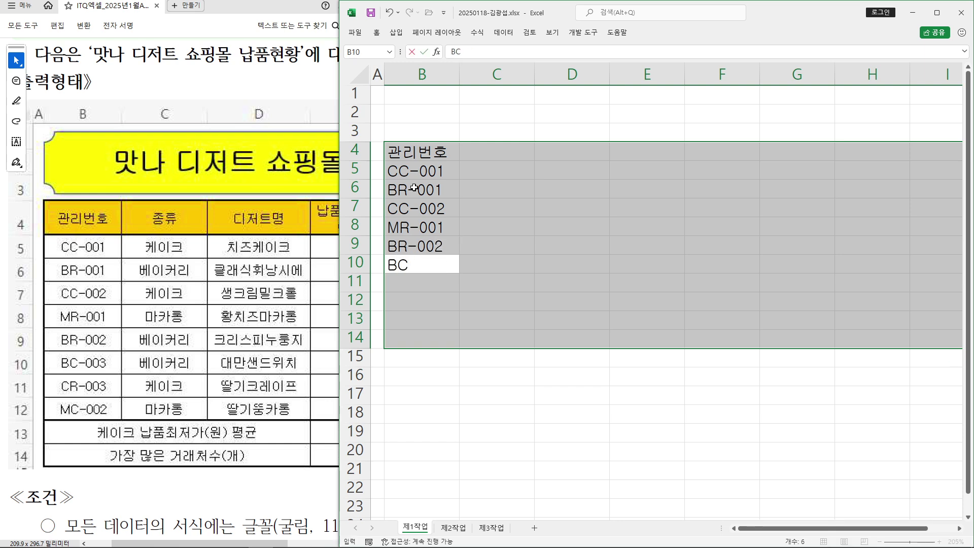
{"action": "type", "text": "-003"}
{"action": "key", "text": "Return"}
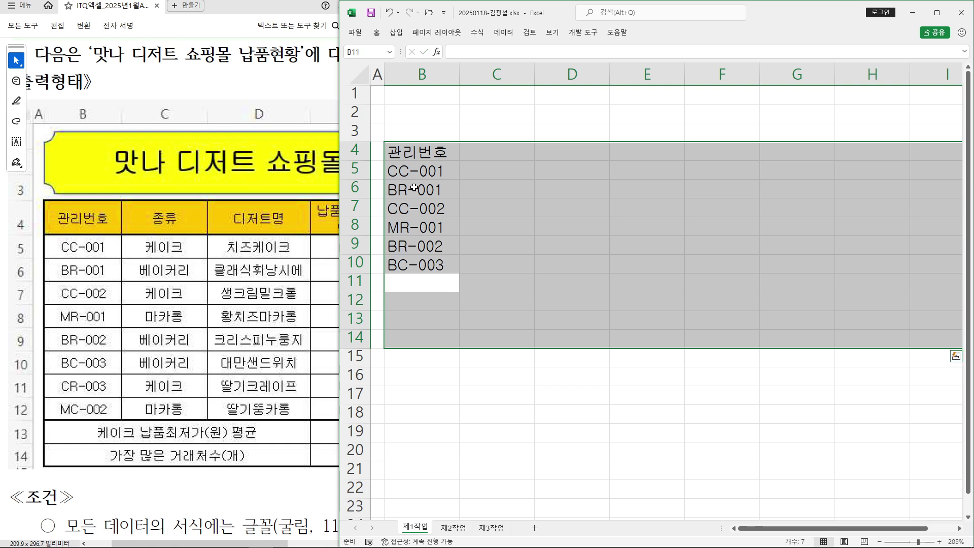
{"action": "type", "text": "CR-003"}
{"action": "key", "text": "Return"}
{"action": "type", "text": "MC-002"}
{"action": "key", "text": "Return"}
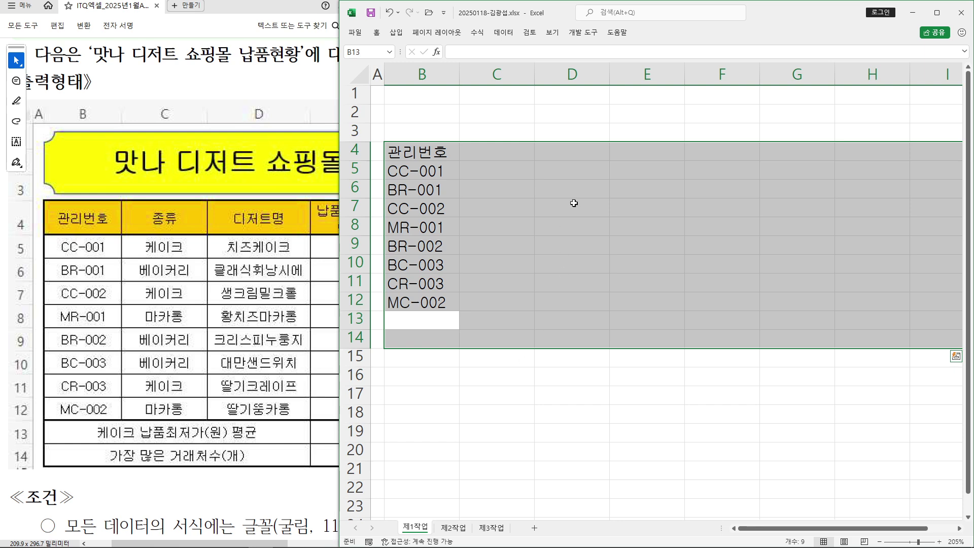
Enter the labels 케이크 납품최저가(원) 평균 in B13 and 가장 많은 거래처수(개) in B14
{"action": "type", "text": "케이크 납"}
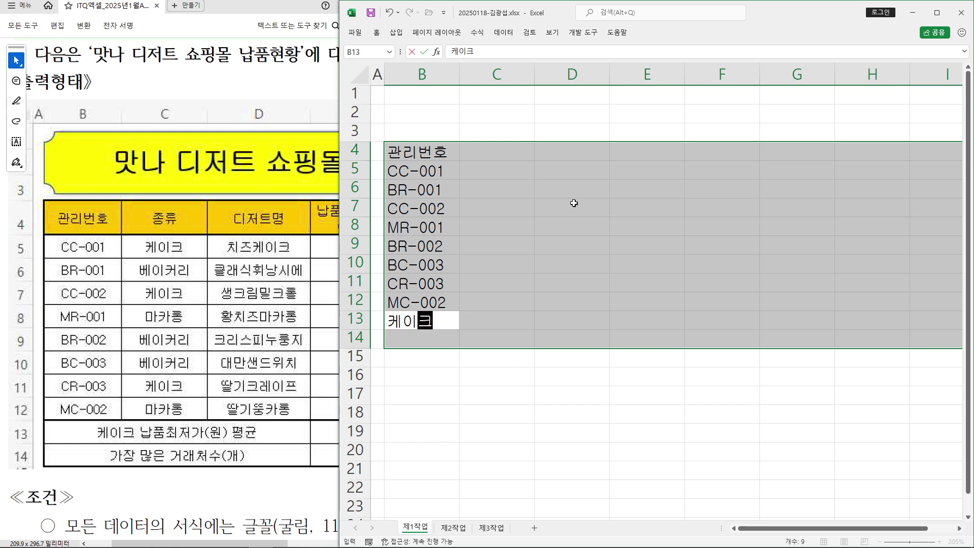
{"action": "key", "text": "BackSpace"}
{"action": "key", "text": "BackSpace"}
{"action": "key", "text": "BackSpace"}
{"action": "type", "text": "납ㅍ품"}
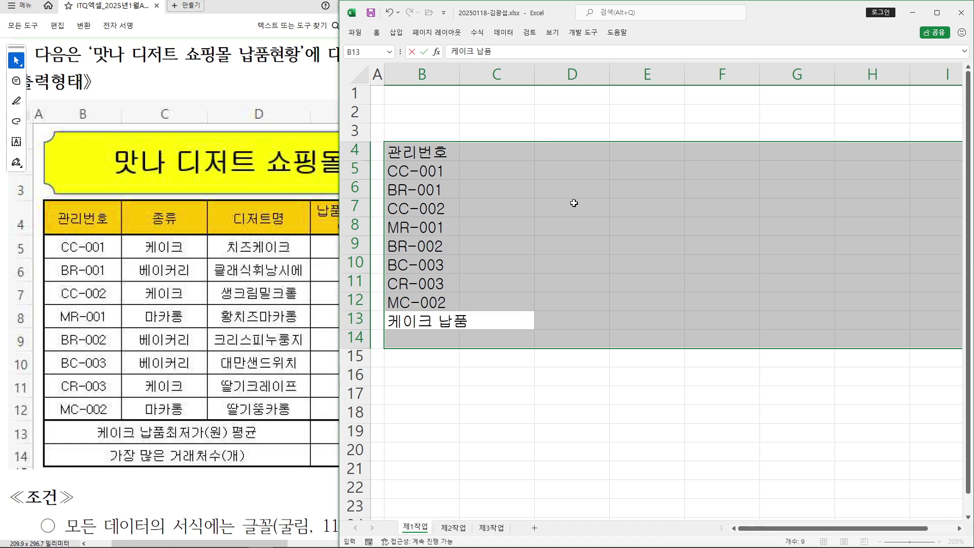
{"action": "type", "text": "최저가(원"}
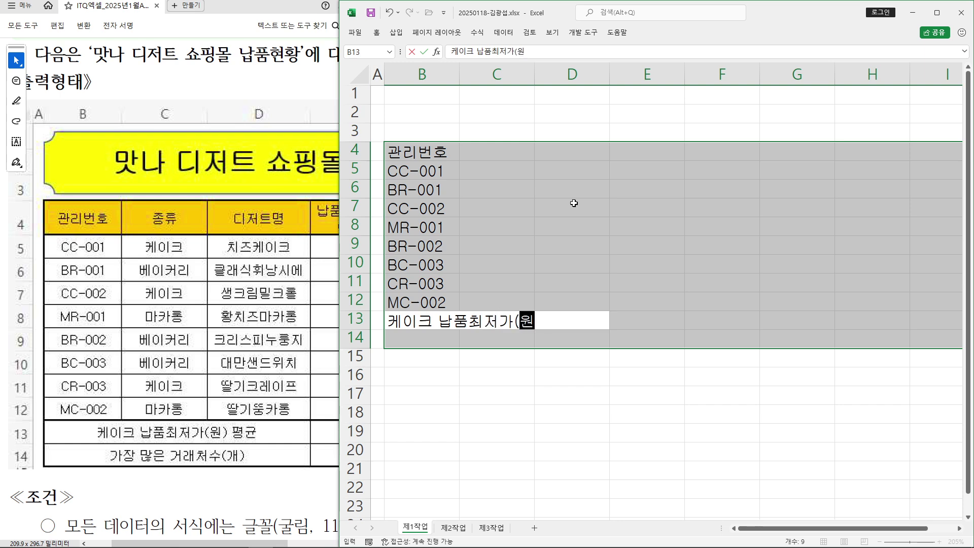
{"action": "type", "text": ") 평균"}
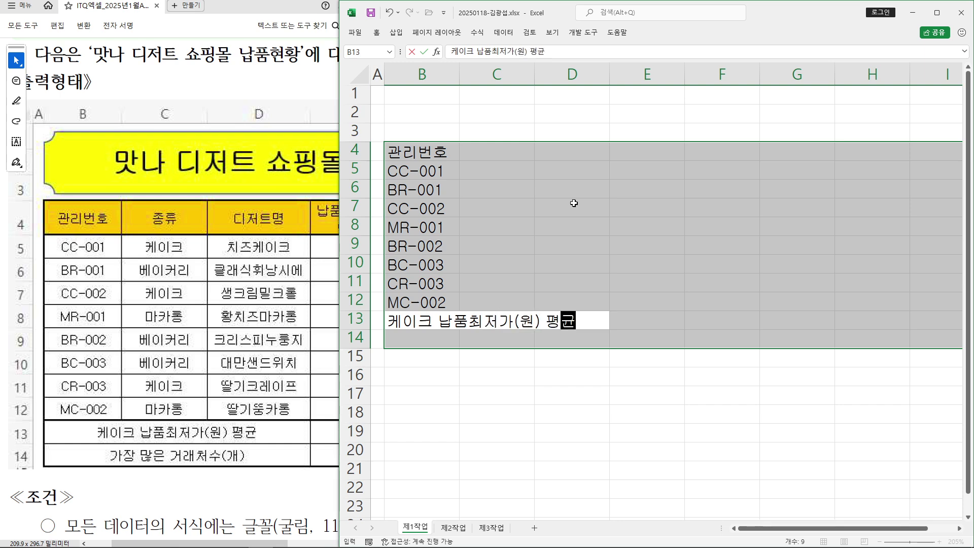
{"action": "key", "text": "Return"}
{"action": "type", "text": "가장 많은 ㄱ"}
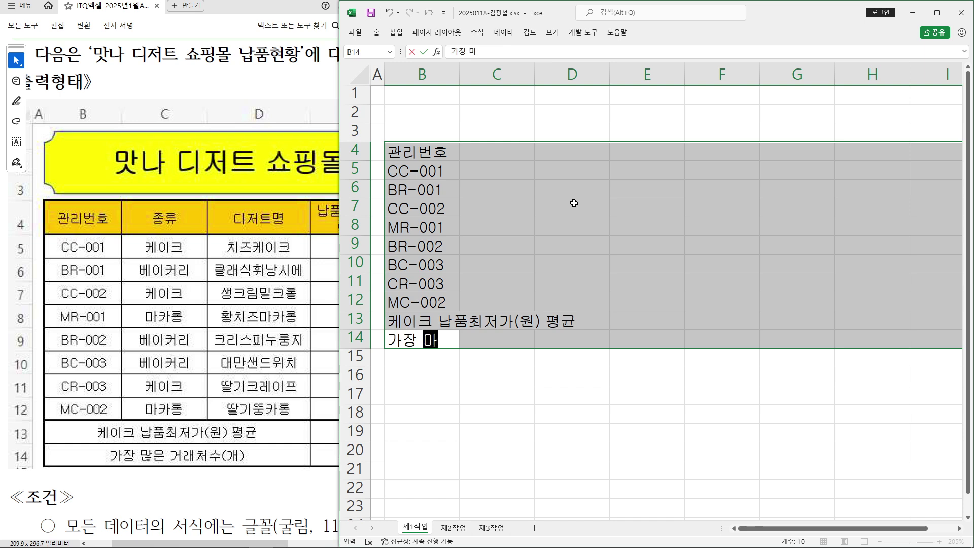
{"action": "type", "text": "거래"}
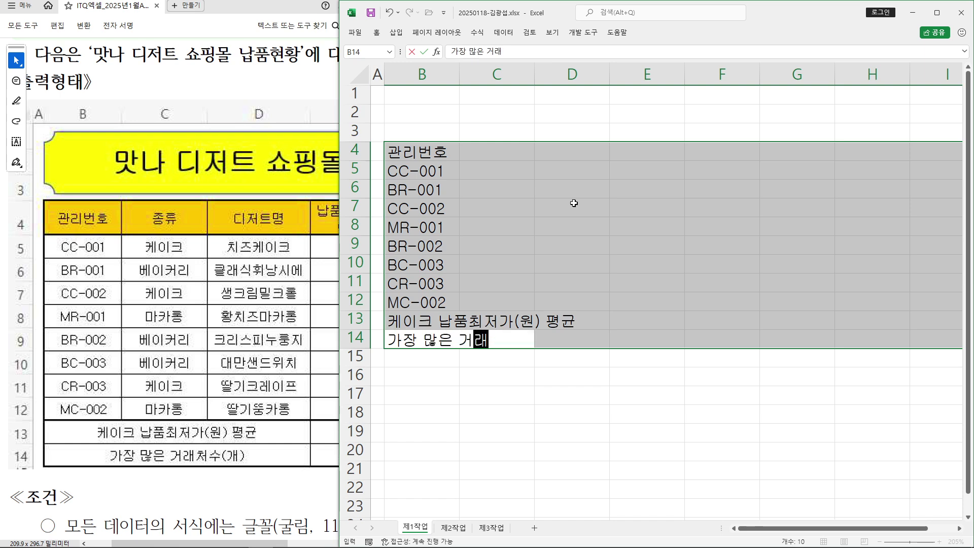
{"action": "type", "text": "처수(개"}
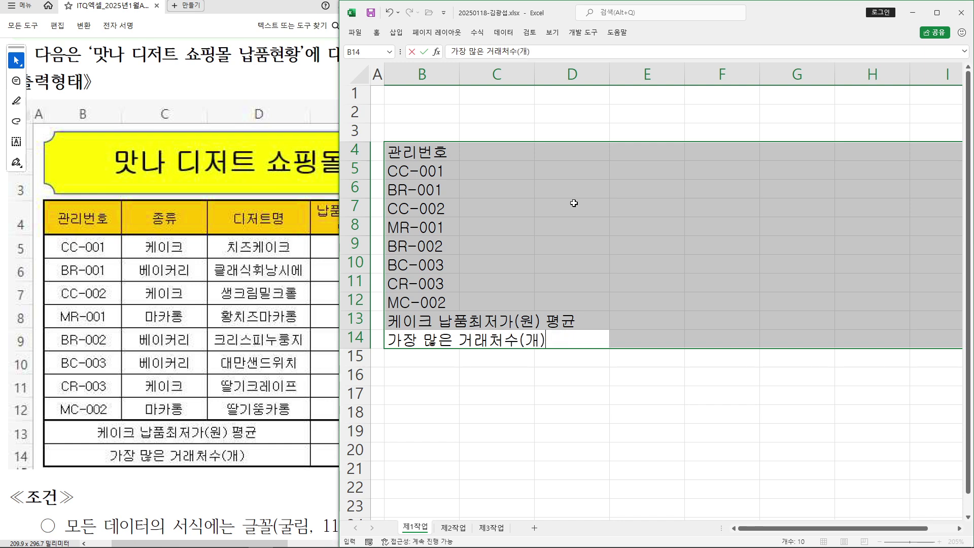
{"action": "key", "text": "Return"}
Zoom the sheet to 250% and enter 종류, 케이크, 베이커리 in C4:C6
{"action": "key", "text": "ctrl"}
{"action": "scroll", "coordinate": [596, 203], "scroll_direction": "up", "scroll_amount": 2}
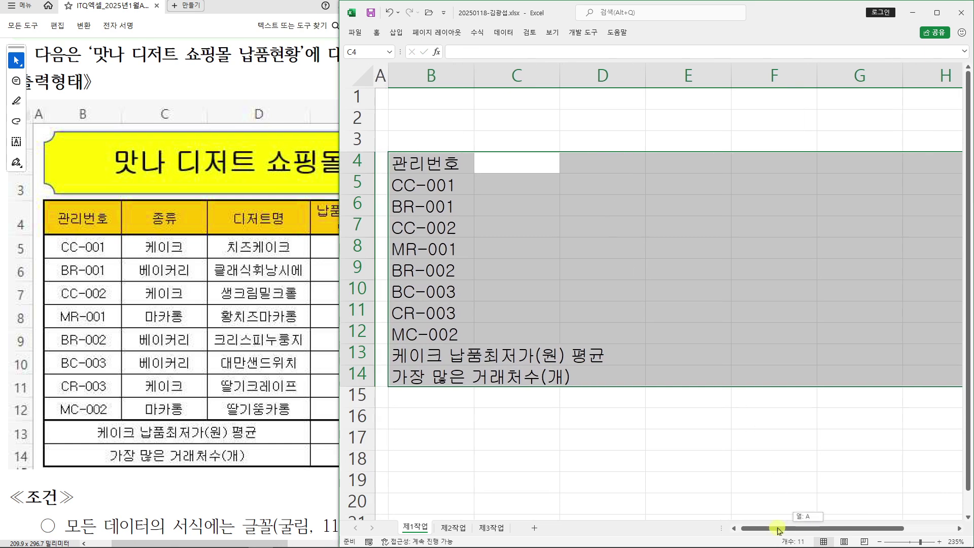
{"action": "key", "text": "ctrl"}
{"action": "scroll", "coordinate": [713, 414], "scroll_direction": "up", "scroll_amount": 1}
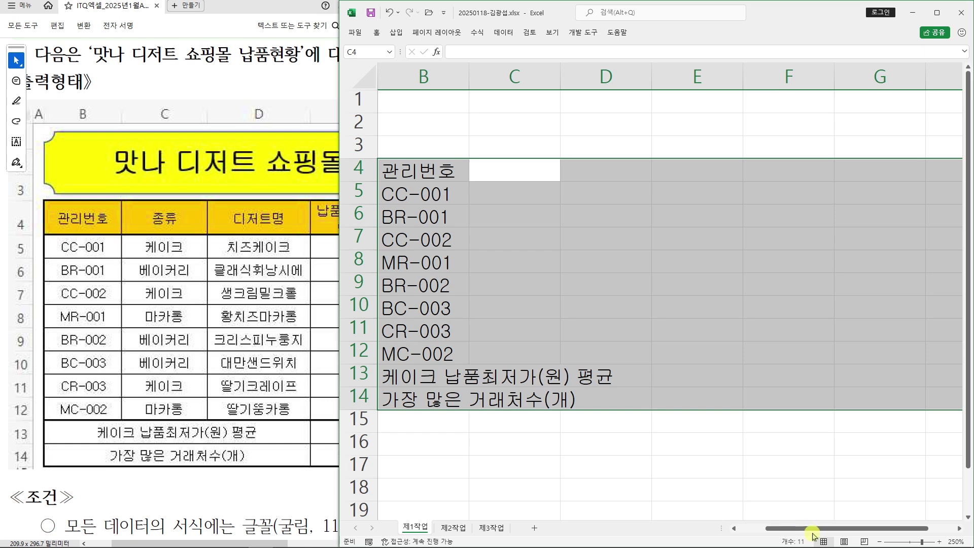
{"action": "scroll", "coordinate": [669, 193], "scroll_direction": "left", "scroll_amount": 1}
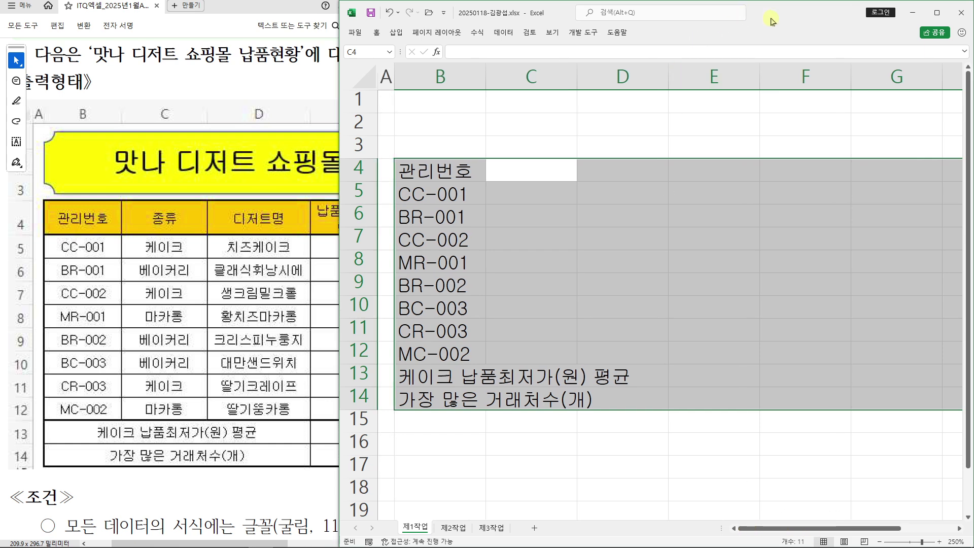
{"action": "type", "text": "종류"}
{"action": "key", "text": "Return"}
{"action": "type", "text": "케이크"}
{"action": "key", "text": "Return"}
{"action": "type", "text": "베"}
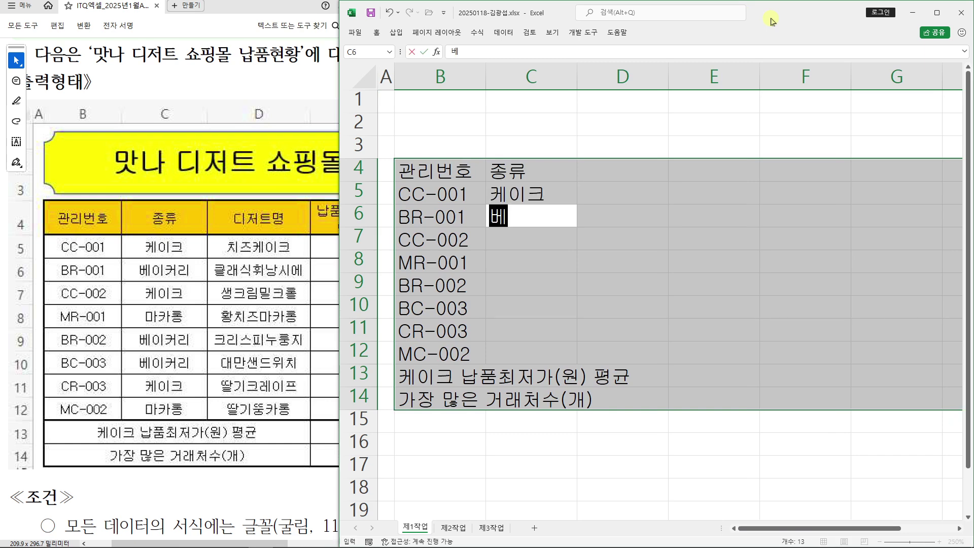
{"action": "type", "text": "이커리"}
{"action": "key", "text": "Return"}
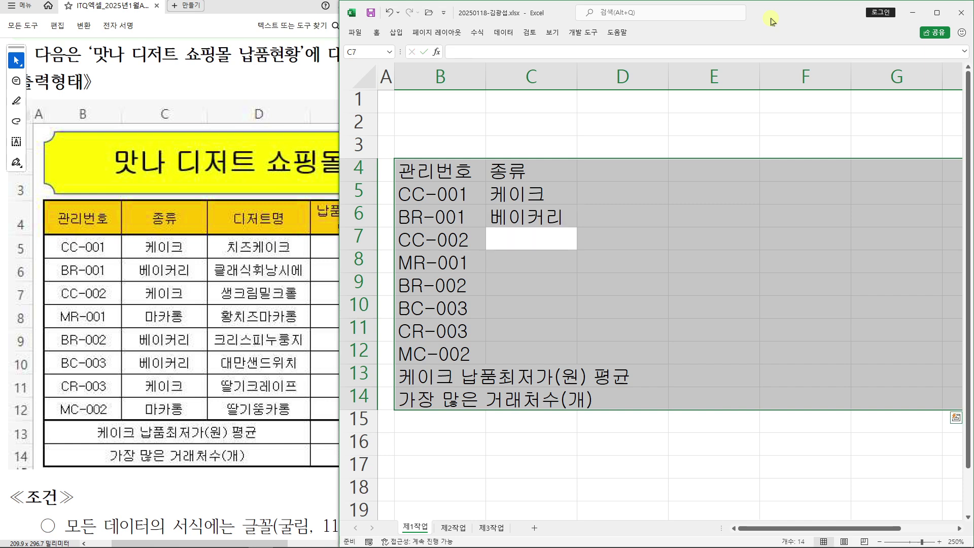
Fill C7:C12 with 케이크, 마카롱, 베이커리, 베이커리, 케이크, 마카롱
{"action": "type", "text": "케이크"}
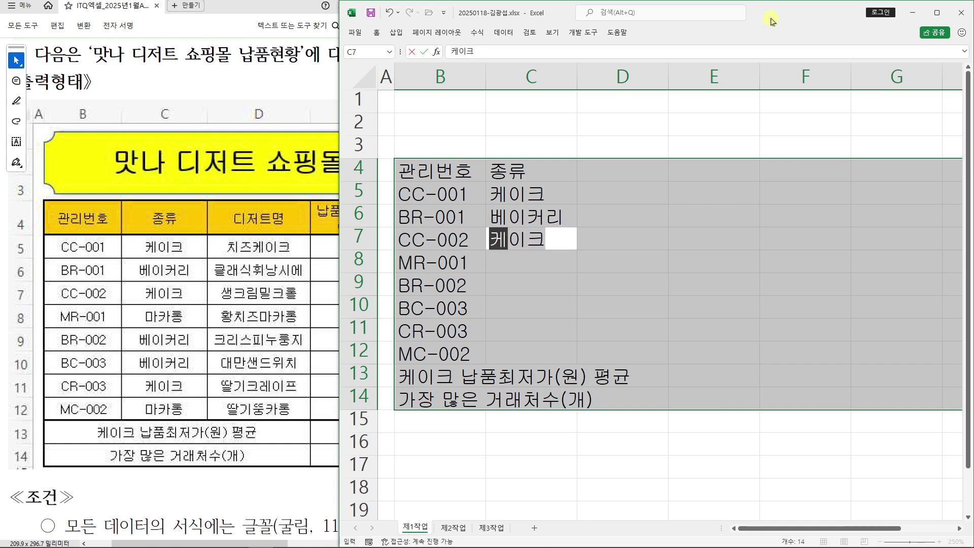
{"action": "key", "text": "Return"}
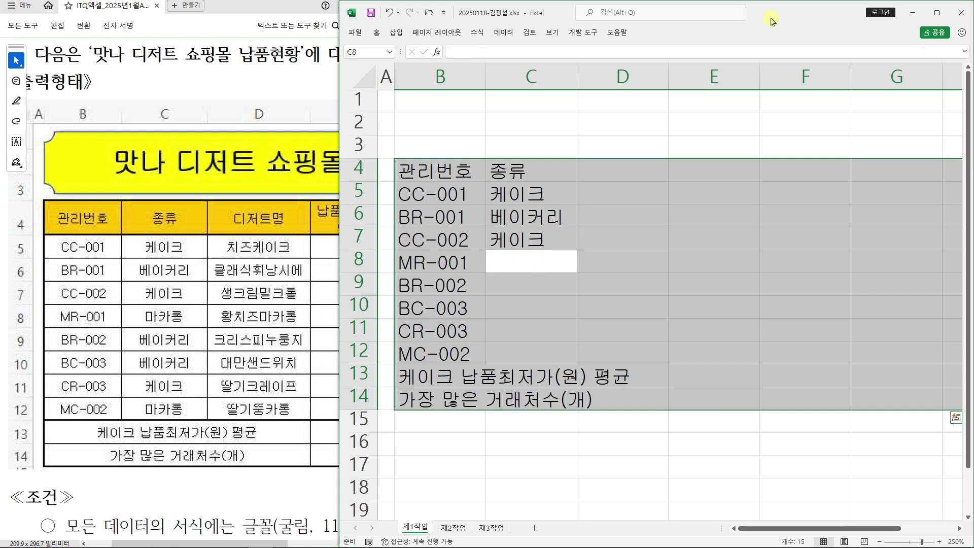
{"action": "type", "text": "마카"}
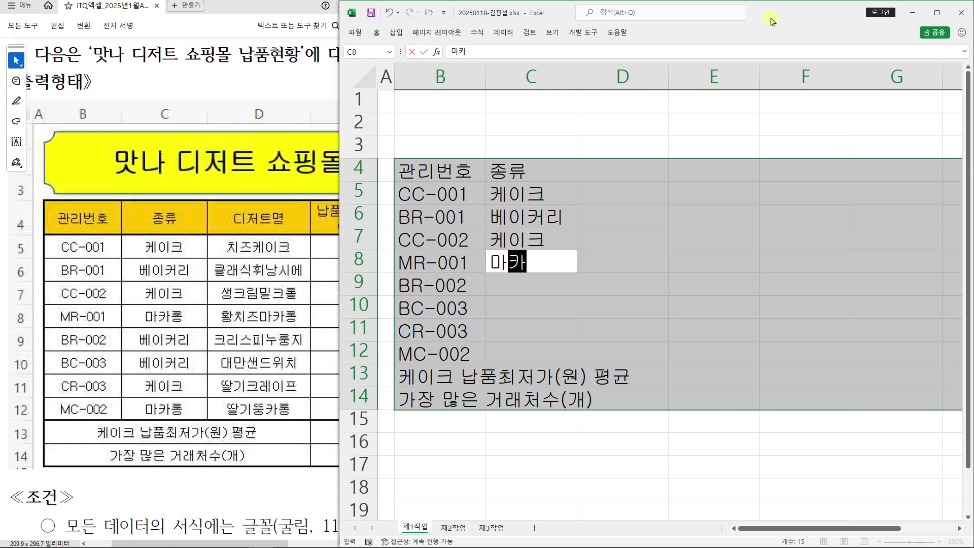
{"action": "type", "text": "롱"}
{"action": "key", "text": "Return"}
{"action": "type", "text": "베이커리"}
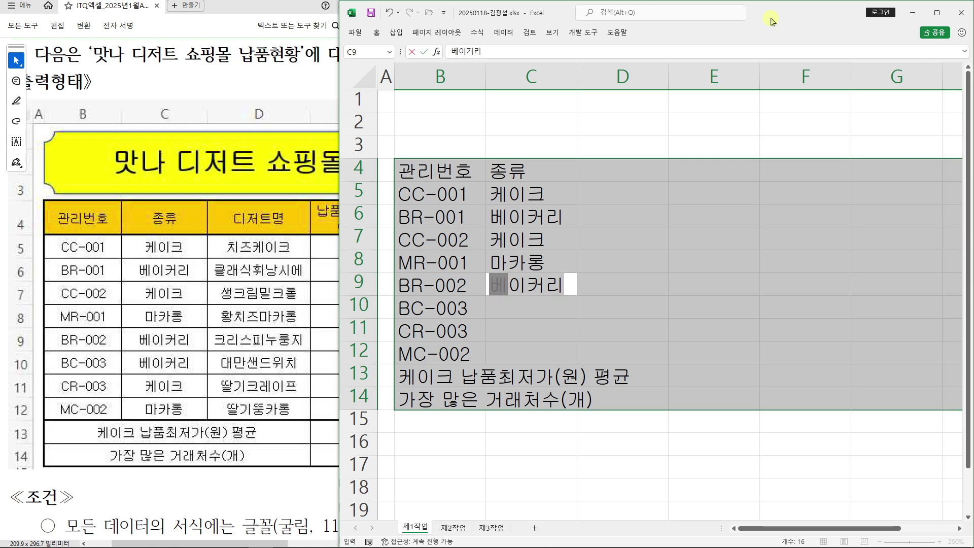
{"action": "key", "text": "Return"}
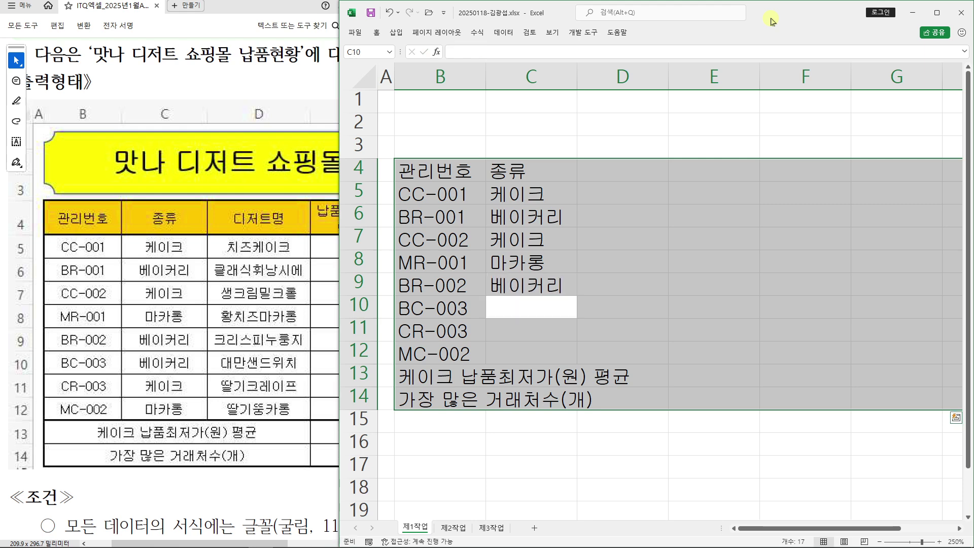
{"action": "type", "text": "베이커리"}
{"action": "key", "text": "Return"}
{"action": "type", "text": "케이크"}
{"action": "key", "text": "Return"}
{"action": "type", "text": "마카롱"}
{"action": "key", "text": "Return"}
{"action": "key", "text": "Return"}
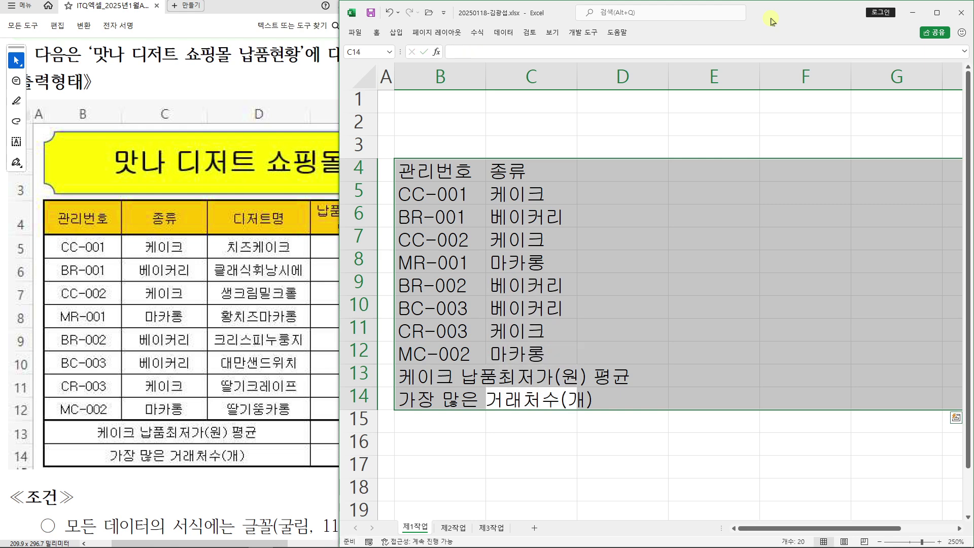
{"action": "key", "text": "Return"}
Enter the D4 header and correct its typo so it reads 디저트명
{"action": "type", "text": "디지터"}
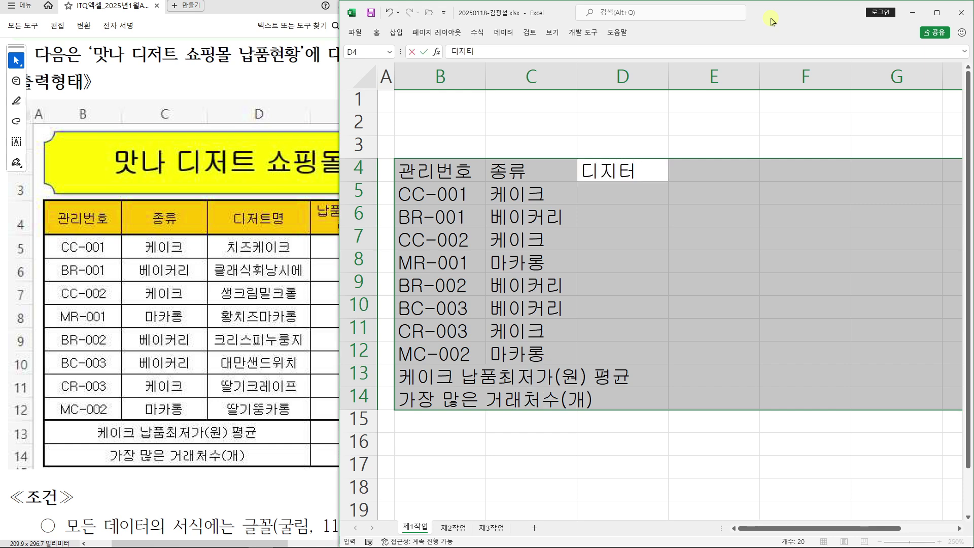
{"action": "key", "text": "BackSpace"}
{"action": "type", "text": "트명"}
{"action": "key", "text": "Left"}
{"action": "key", "text": "Left"}
{"action": "key", "text": "Left"}
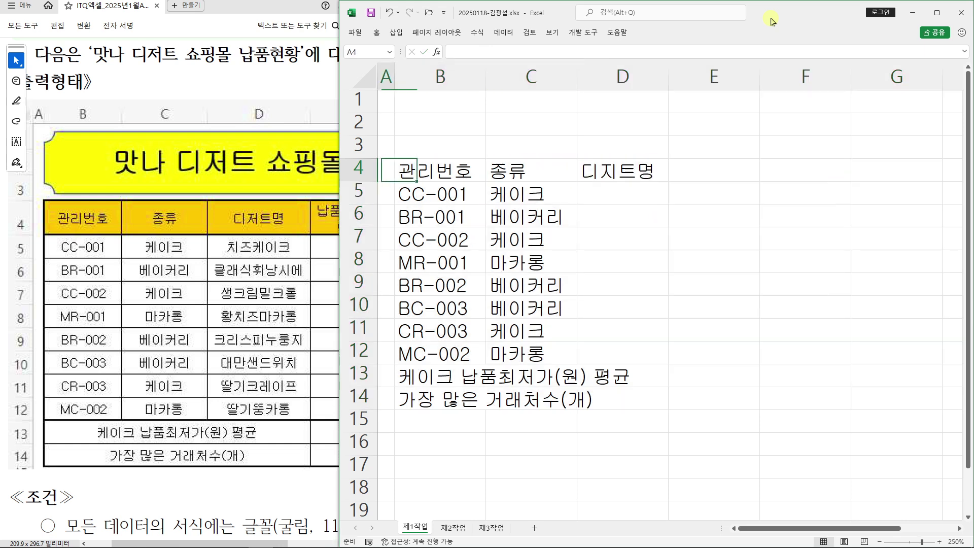
{"action": "left_click", "coordinate": [619, 171]}
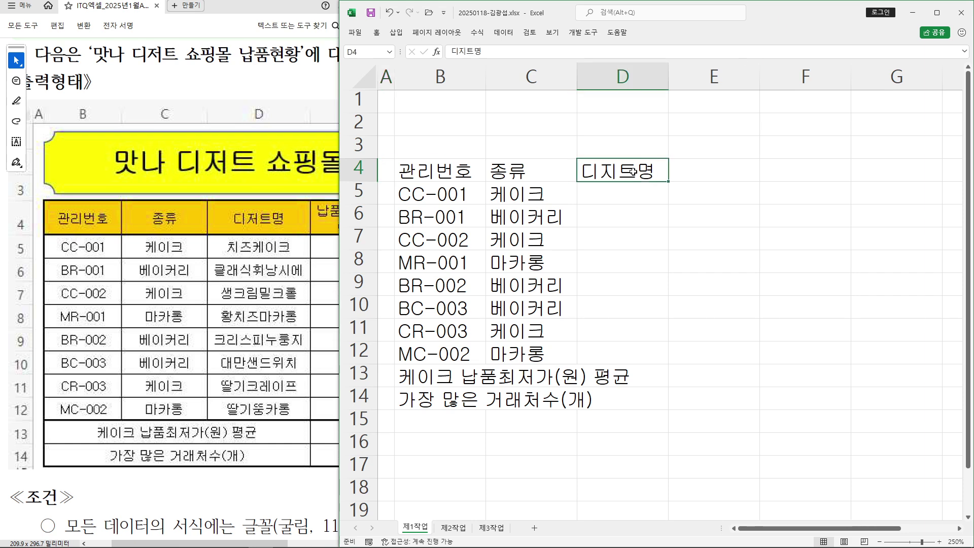
{"action": "double_click", "coordinate": [619, 171]}
{"action": "key", "text": "BackSpace"}
{"action": "type", "text": "저"}
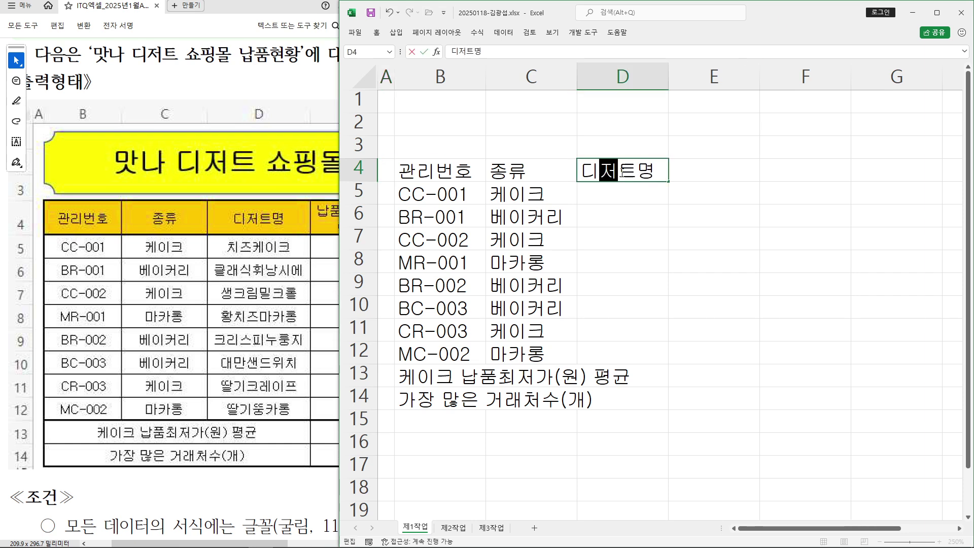
{"action": "key", "text": "Return"}
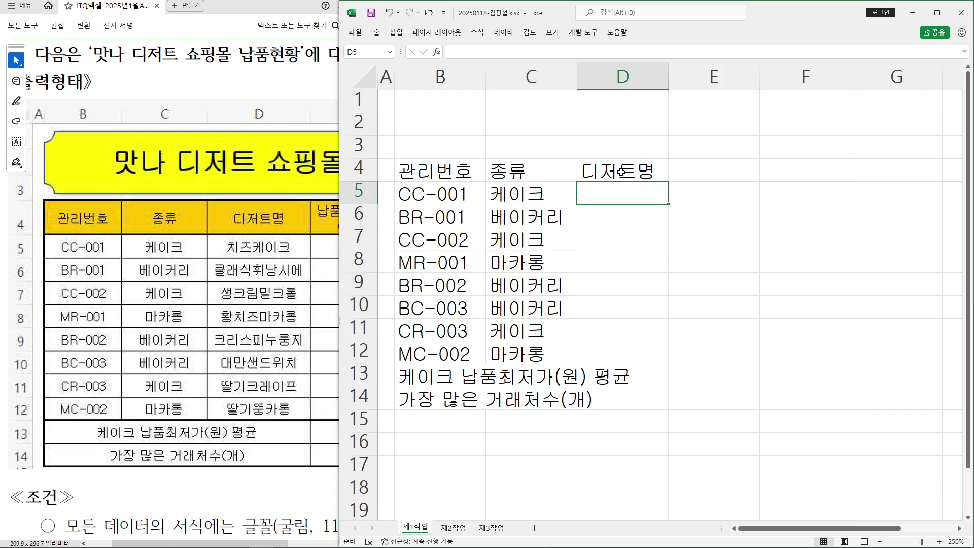
Enter 치즈케이크, 클래식휘낭시에, 생크림밀크롤 and 황치즈마카롱 in D5:D8
{"action": "type", "text": "치즈케익크"}
{"action": "key", "text": "Return"}
{"action": "type", "text": "클ㄹㅐ시ㄱ휘낭"}
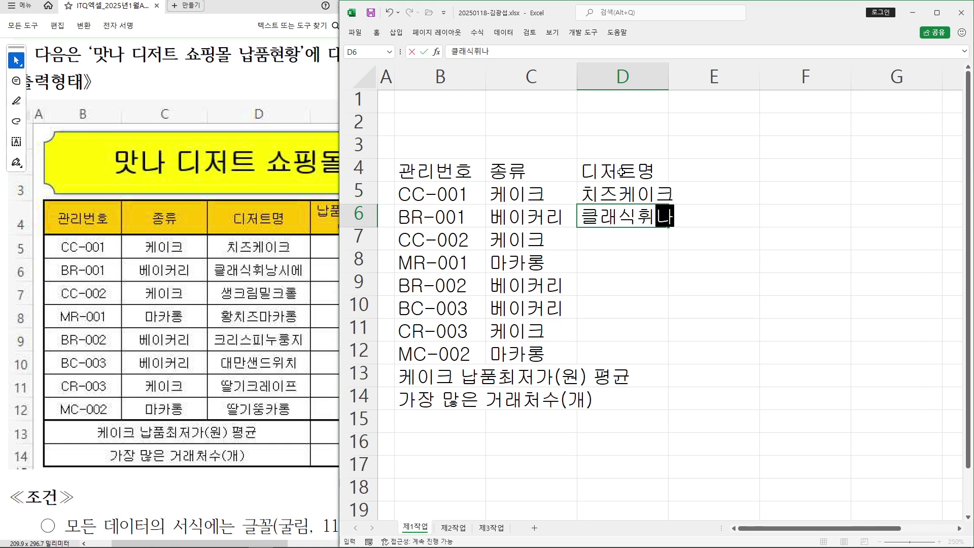
{"action": "type", "text": "시에"}
{"action": "key", "text": "Return"}
{"action": "type", "text": "생크림"}
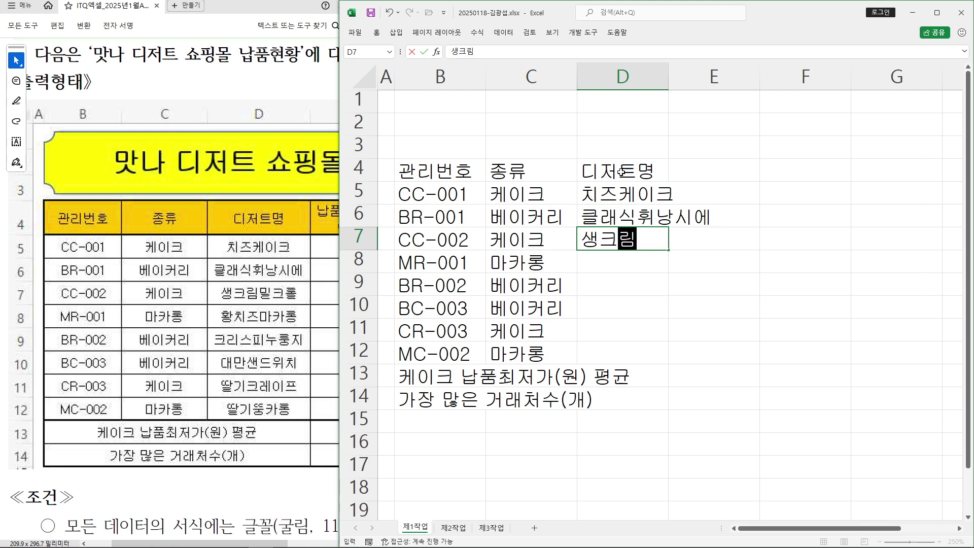
{"action": "type", "text": "미ㄹ크롤"}
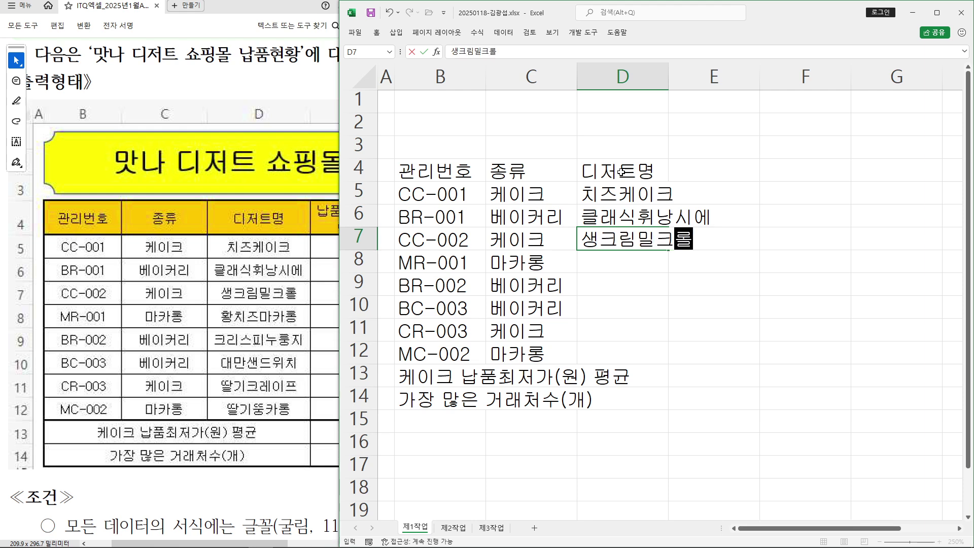
{"action": "key", "text": "Return"}
{"action": "type", "text": "황"}
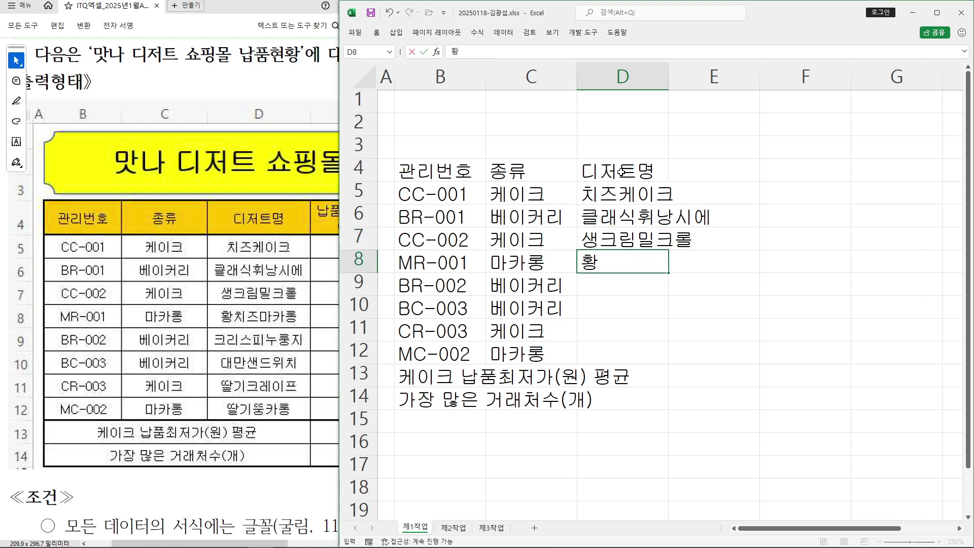
{"action": "type", "text": "치즈"}
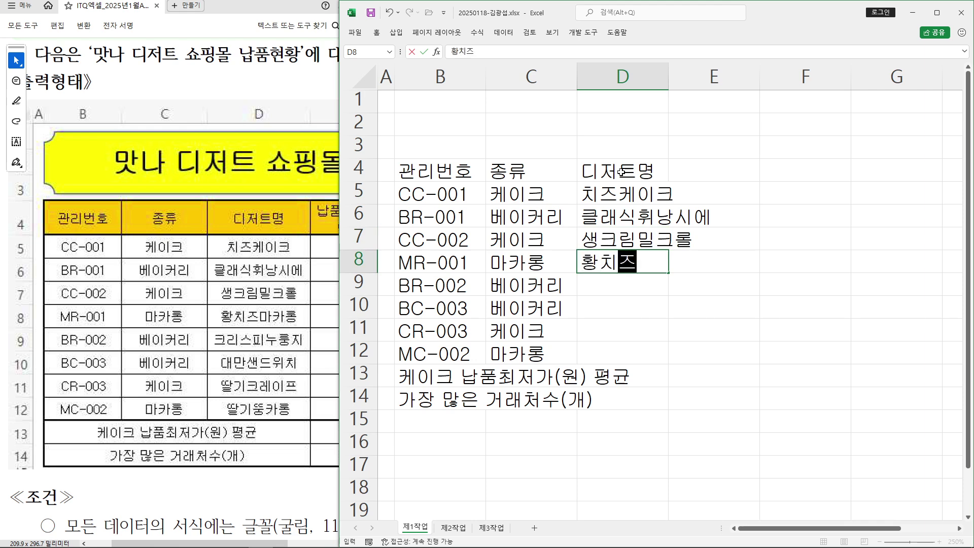
{"action": "type", "text": "마카롱"}
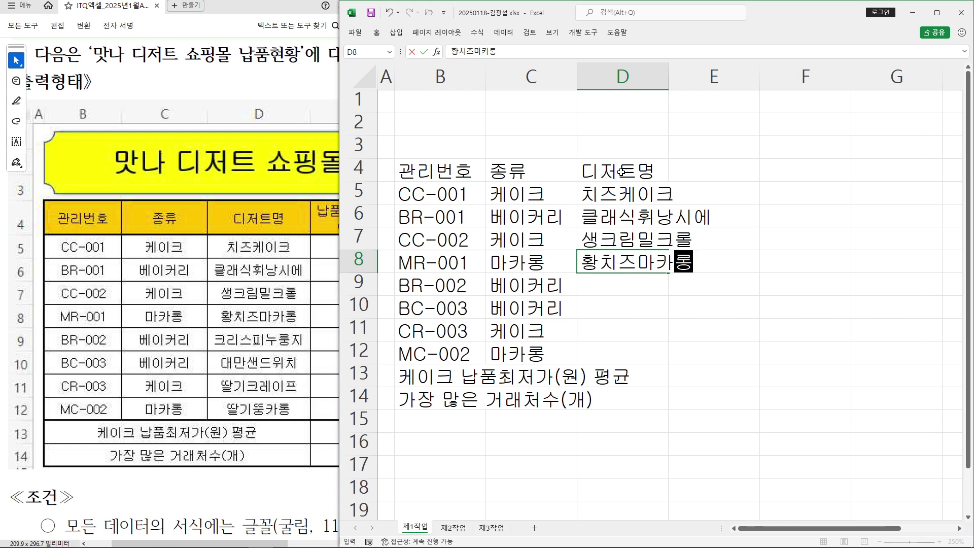
{"action": "key", "text": "Return"}
Enter 크리스피누롱지, 대만샌드위치, 딸기크레이프 and 딸기뚱카롱 in D9:D12
{"action": "type", "text": "크리"}
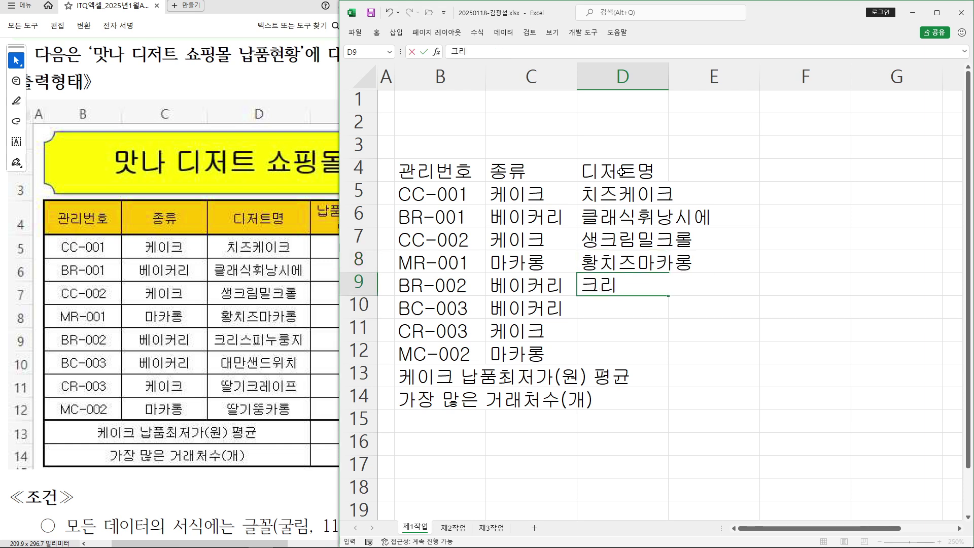
{"action": "type", "text": "스피누롱"}
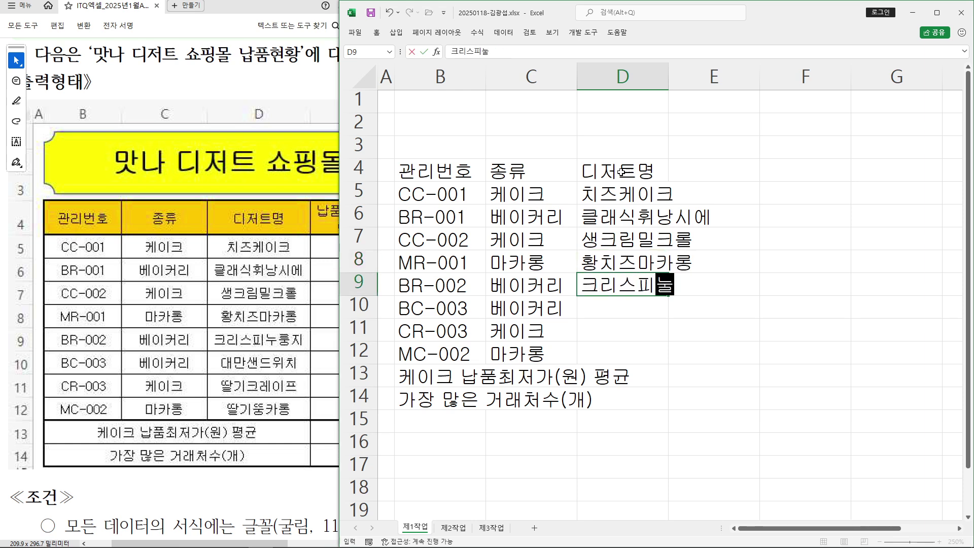
{"action": "type", "text": "지"}
{"action": "key", "text": "Return"}
{"action": "type", "text": "대"}
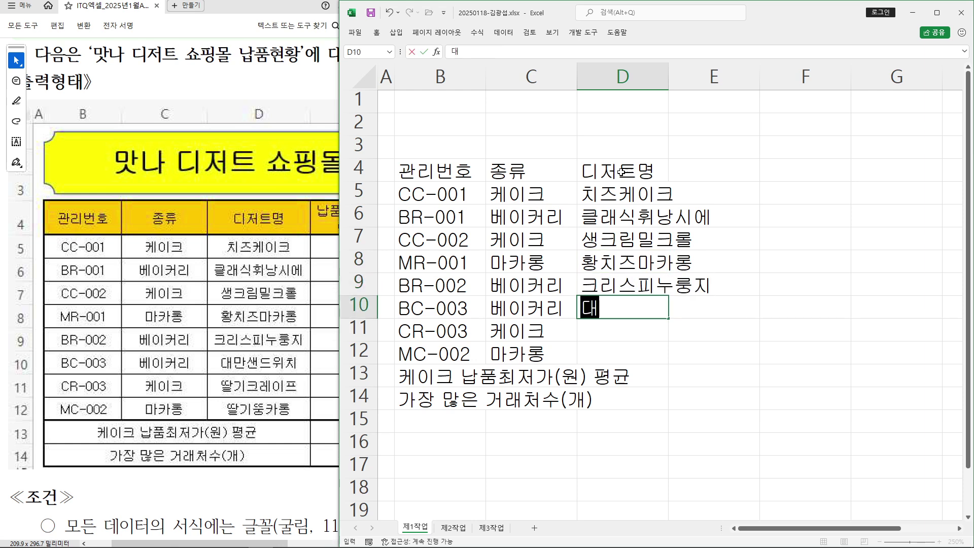
{"action": "type", "text": "만샌드"}
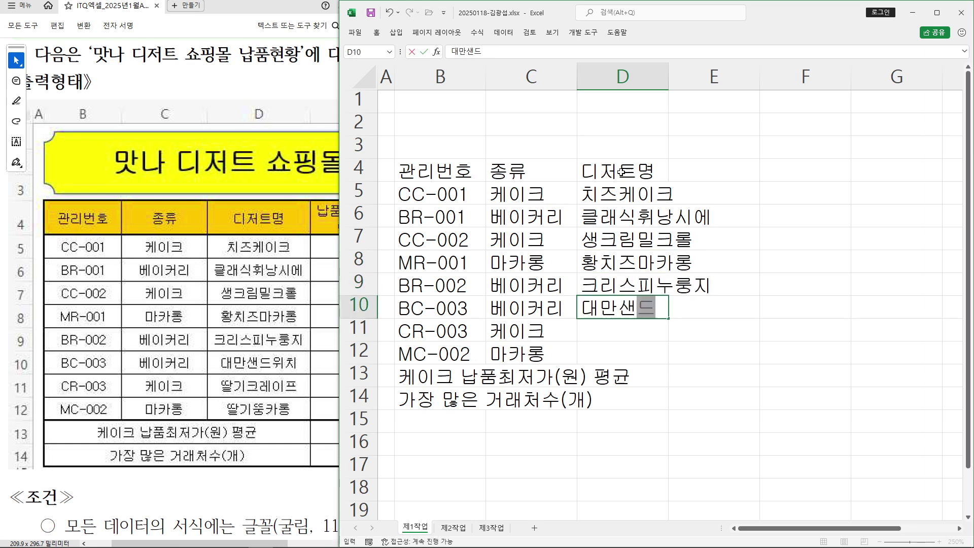
{"action": "type", "text": "위치"}
{"action": "key", "text": "Return"}
{"action": "type", "text": "딸"}
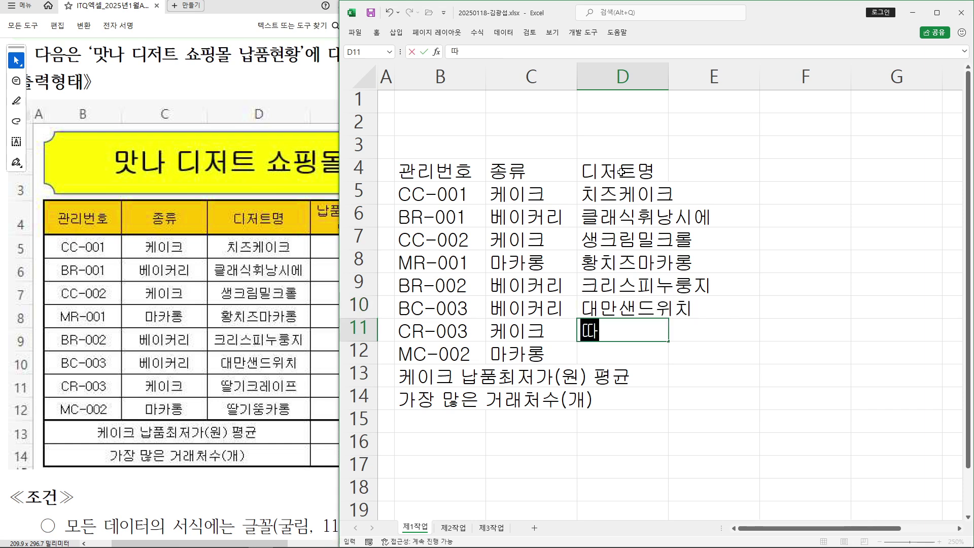
{"action": "type", "text": "긱"}
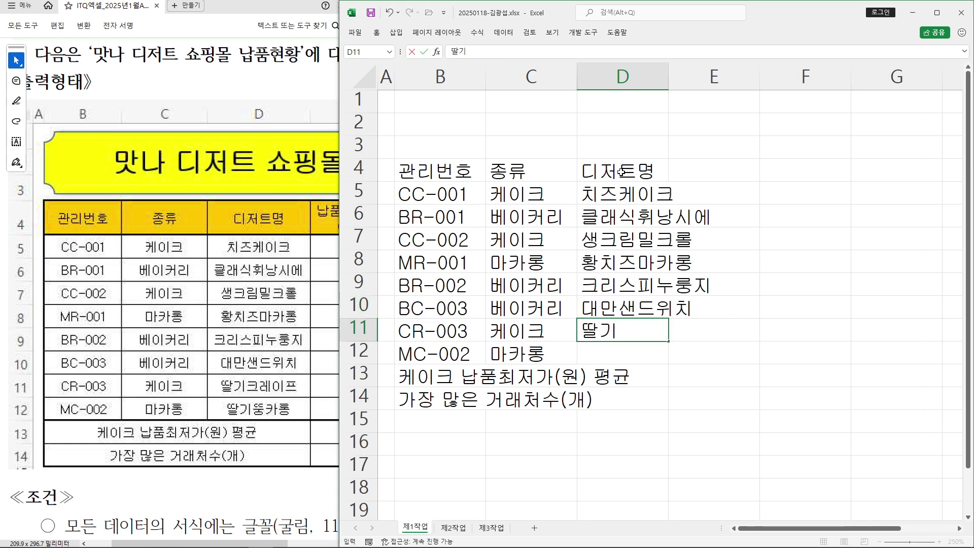
{"action": "type", "text": "크레이프"}
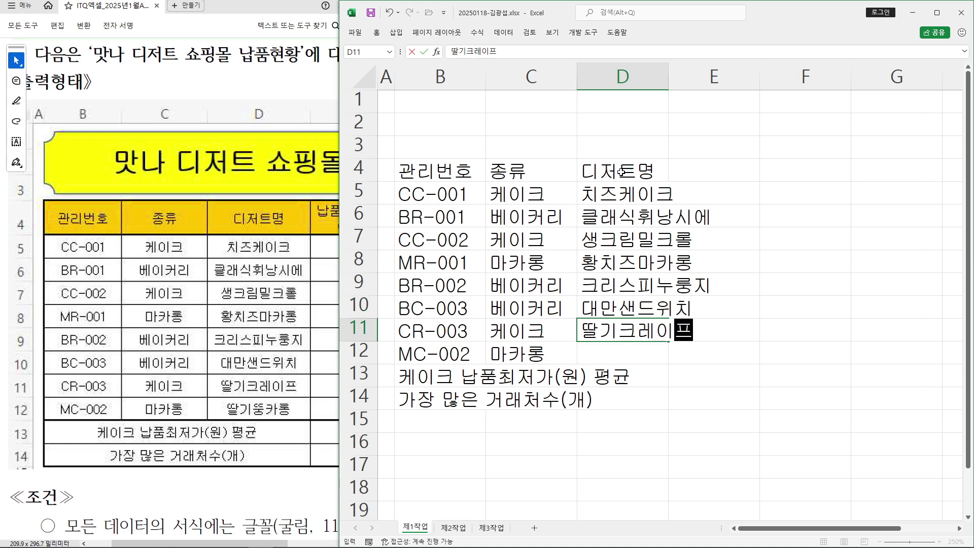
{"action": "key", "text": "Return"}
{"action": "type", "text": "딸기"}
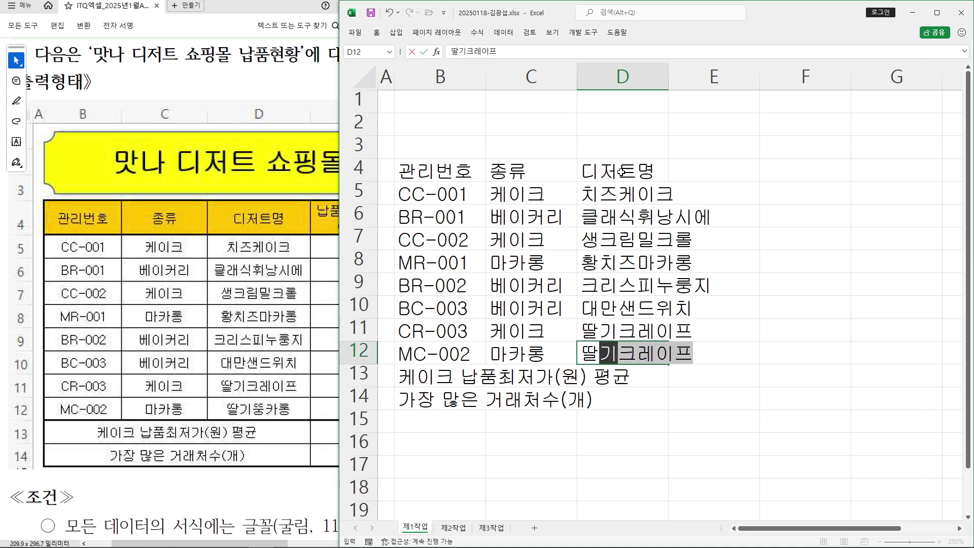
{"action": "type", "text": "ㄸ뚱카로"}
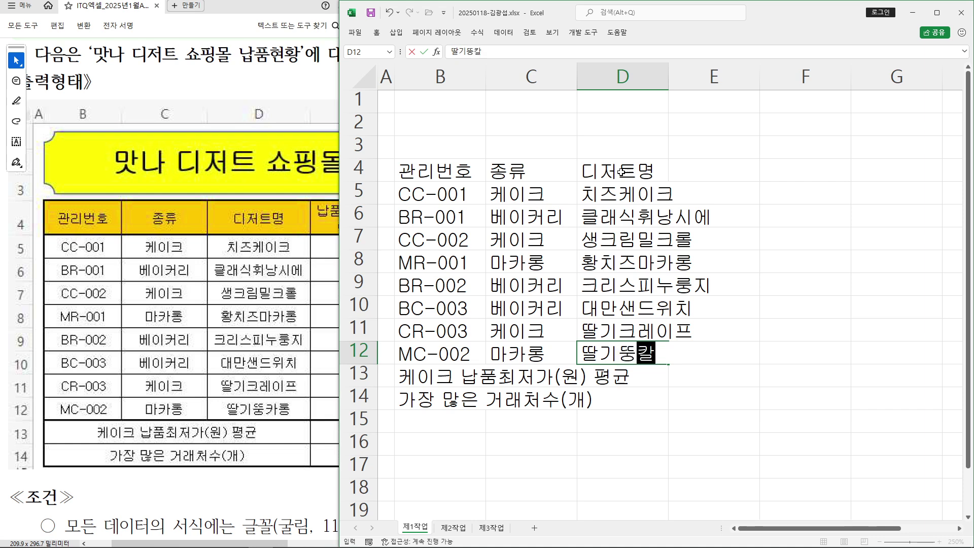
{"action": "type", "text": "ㅇ"}
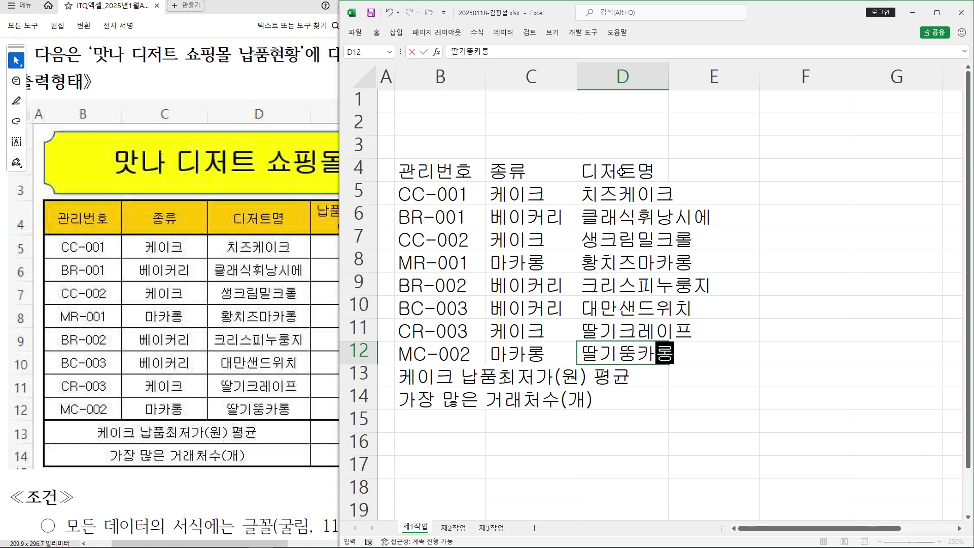
{"action": "key", "text": "Return"}
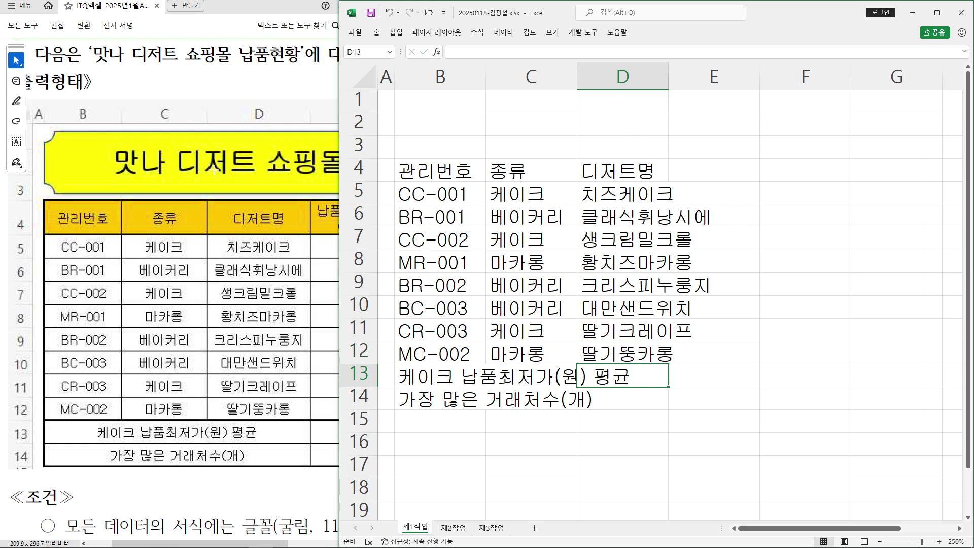
Select the remaining table area E4:J14
{"action": "left_click_drag", "start_coordinate": [183, 543], "coordinate": [291, 543]}
{"action": "left_click", "coordinate": [712, 168]}
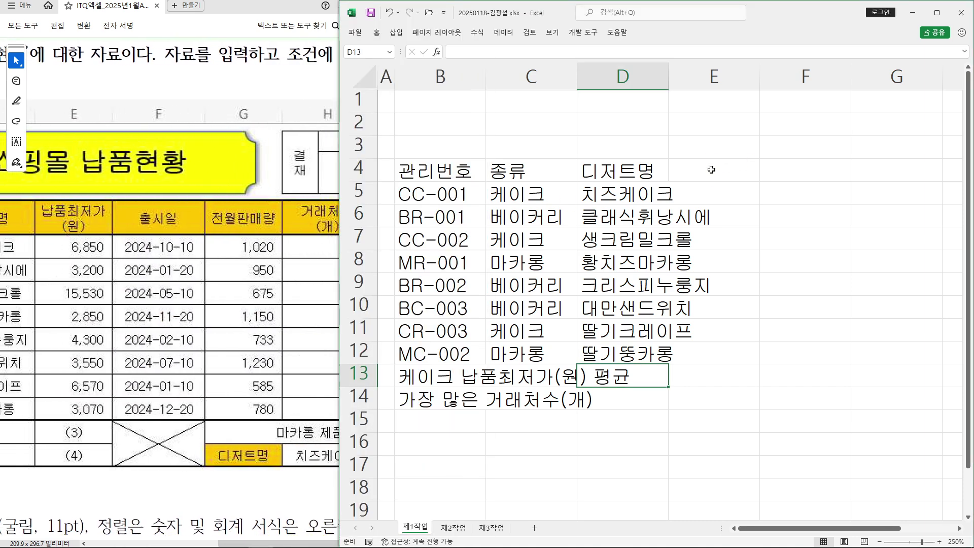
{"action": "left_click_drag", "start_coordinate": [713, 172], "coordinate": [856, 398]}
{"action": "left_click_drag", "start_coordinate": [898, 530], "coordinate": [776, 530]}
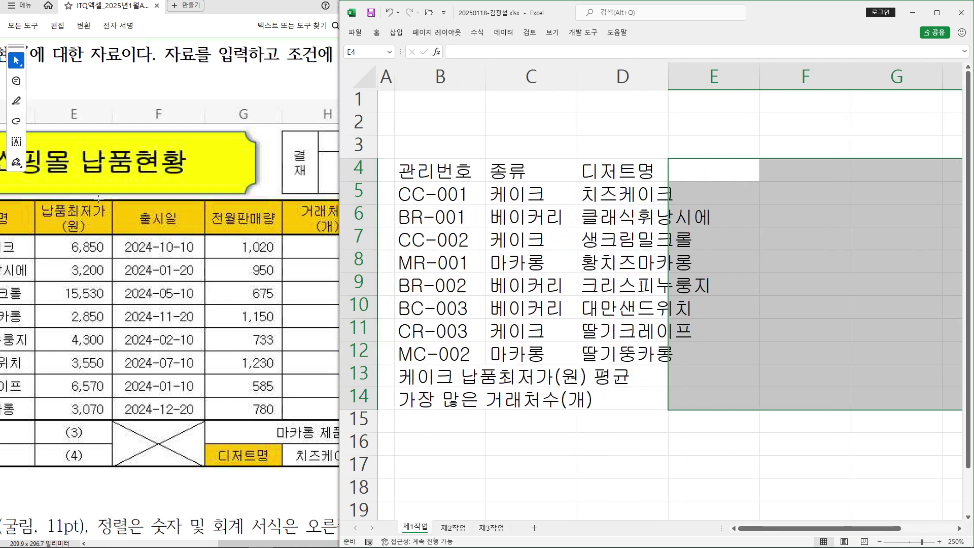
Type 납품최저가 in E4 and annotate the screen explaining the line-break shortcut
{"action": "type", "text": "납품최"}
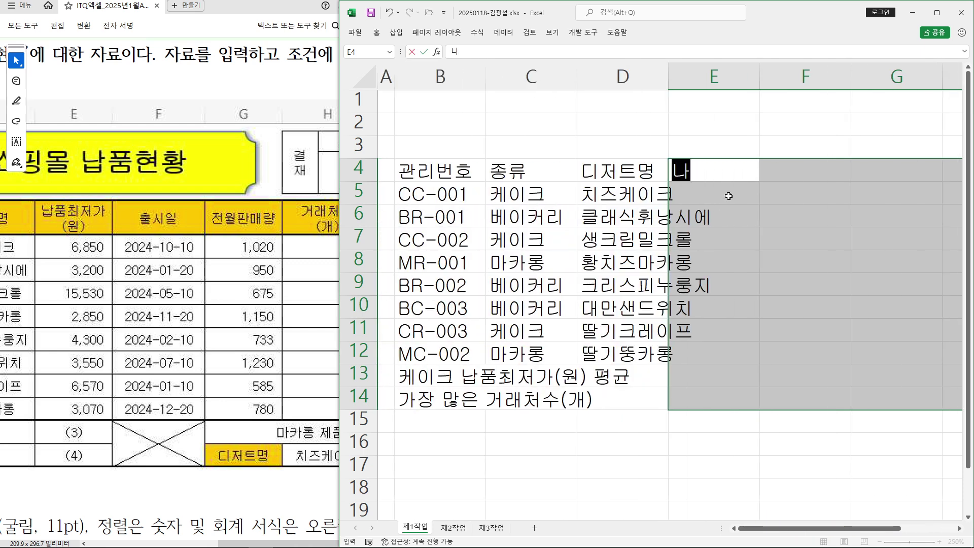
{"action": "type", "text": "저가"}
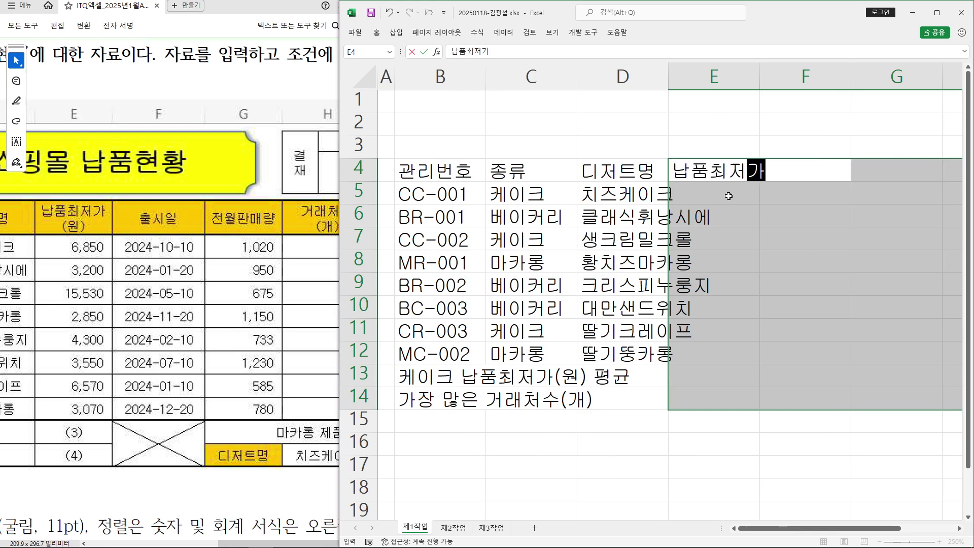
{"action": "left_click_drag", "start_coordinate": [572, 46], "coordinate": [776, 150]}
{"action": "left_click_drag", "start_coordinate": [637, 96], "coordinate": [627, 110]}
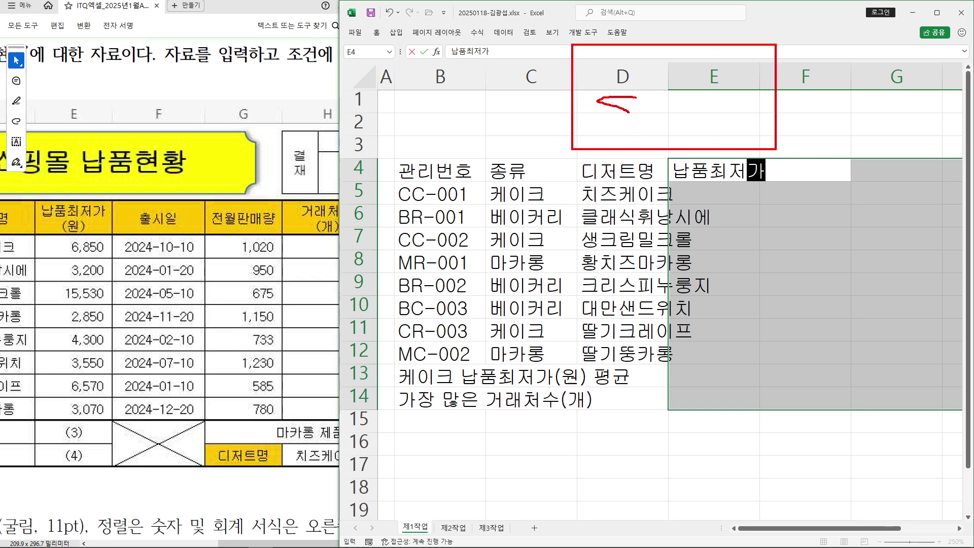
{"action": "left_click_drag", "start_coordinate": [587, 138], "coordinate": [631, 138]}
{"action": "left_click_drag", "start_coordinate": [635, 86], "coordinate": [654, 131]}
{"action": "mouse_move", "coordinate": [669, 81]}
{"action": "left_mouse_down"}
{"action": "mouse_move", "coordinate": [667, 135]}
{"action": "mouse_move", "coordinate": [698, 115]}
{"action": "left_mouse_up"}
{"action": "left_click_drag", "start_coordinate": [643, 112], "coordinate": [702, 106]}
{"action": "left_click_drag", "start_coordinate": [797, 82], "coordinate": [791, 125]}
{"action": "left_click_drag", "start_coordinate": [780, 108], "coordinate": [823, 101]}
{"action": "mouse_move", "coordinate": [837, 49]}
{"action": "left_mouse_down"}
{"action": "mouse_move", "coordinate": [866, 144]}
{"action": "mouse_move", "coordinate": [972, 142]}
{"action": "left_mouse_up"}
{"action": "mouse_move", "coordinate": [880, 87]}
{"action": "left_mouse_down"}
{"action": "mouse_move", "coordinate": [908, 83]}
{"action": "mouse_move", "coordinate": [883, 110]}
{"action": "mouse_move", "coordinate": [908, 96]}
{"action": "left_mouse_up"}
{"action": "mouse_move", "coordinate": [929, 70]}
{"action": "left_mouse_down"}
{"action": "mouse_move", "coordinate": [927, 115]}
{"action": "mouse_move", "coordinate": [970, 118]}
{"action": "left_mouse_up"}
Draw comparison boxes by rows 9–10, crossing out the wrong shortcut and marking the correct one
{"action": "mouse_move", "coordinate": [502, 283]}
{"action": "left_mouse_down"}
{"action": "mouse_move", "coordinate": [518, 316]}
{"action": "mouse_move", "coordinate": [785, 325]}
{"action": "left_mouse_up"}
{"action": "left_click_drag", "start_coordinate": [440, 280], "coordinate": [496, 326]}
{"action": "left_click_drag", "start_coordinate": [354, 272], "coordinate": [426, 322]}
{"action": "left_click_drag", "start_coordinate": [796, 277], "coordinate": [842, 318]}
{"action": "left_click_drag", "start_coordinate": [865, 274], "coordinate": [912, 320]}
{"action": "left_click_drag", "start_coordinate": [947, 225], "coordinate": [830, 382]}
{"action": "left_click_drag", "start_coordinate": [838, 257], "coordinate": [973, 389]}
{"action": "left_click_drag", "start_coordinate": [889, 307], "coordinate": [902, 297]}
{"action": "left_click_drag", "start_coordinate": [907, 280], "coordinate": [935, 320]}
{"action": "left_click_drag", "start_coordinate": [880, 316], "coordinate": [909, 302]}
{"action": "left_click_drag", "start_coordinate": [355, 320], "coordinate": [427, 295]}
{"action": "mouse_move", "coordinate": [361, 241]}
{"action": "left_mouse_down"}
{"action": "mouse_move", "coordinate": [380, 280]}
{"action": "mouse_move", "coordinate": [429, 242]}
{"action": "left_mouse_up"}
{"action": "mouse_move", "coordinate": [853, 143]}
{"action": "left_mouse_down"}
{"action": "mouse_move", "coordinate": [717, 264]}
{"action": "mouse_move", "coordinate": [862, 164]}
{"action": "left_mouse_up"}
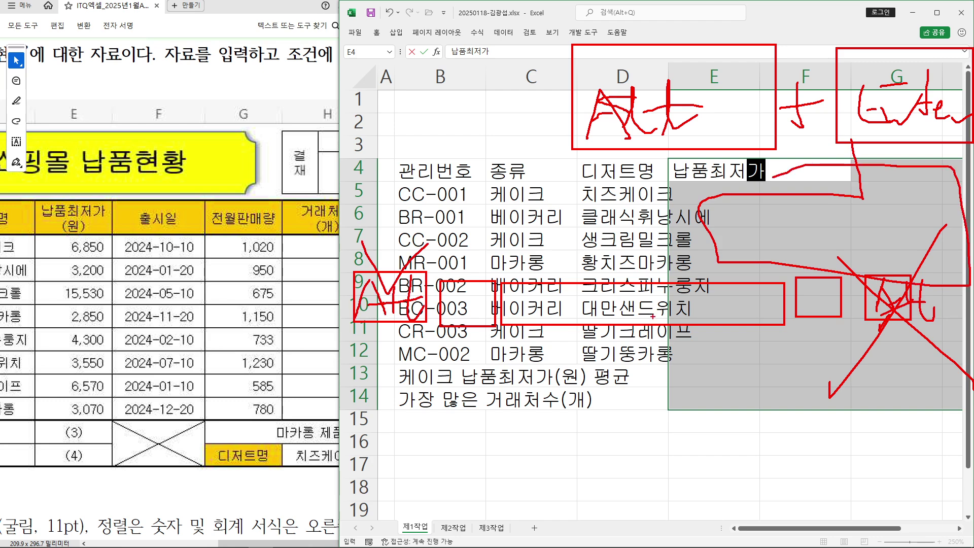
Add (원) on a second line in E4 and widen column E to fit
{"action": "key", "text": "Escape"}
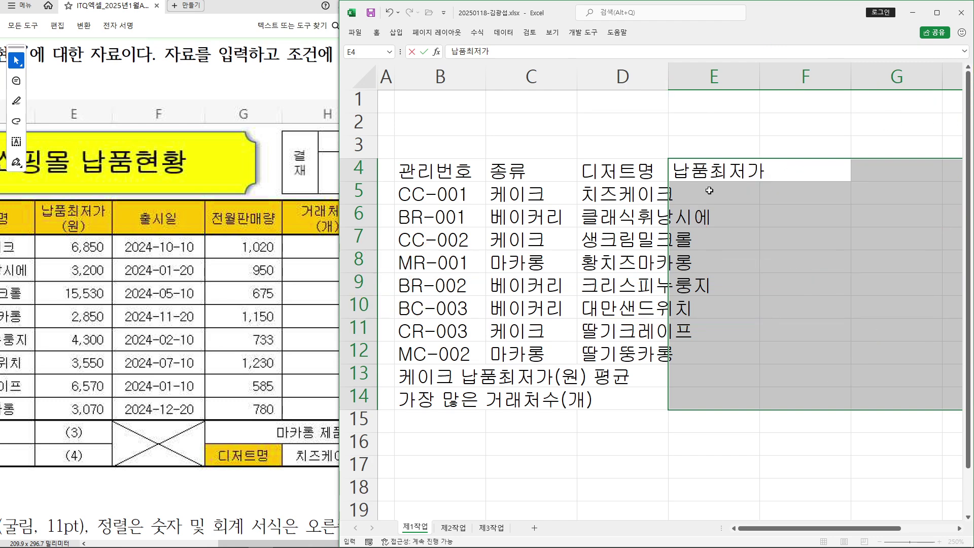
{"action": "key", "text": "Return"}
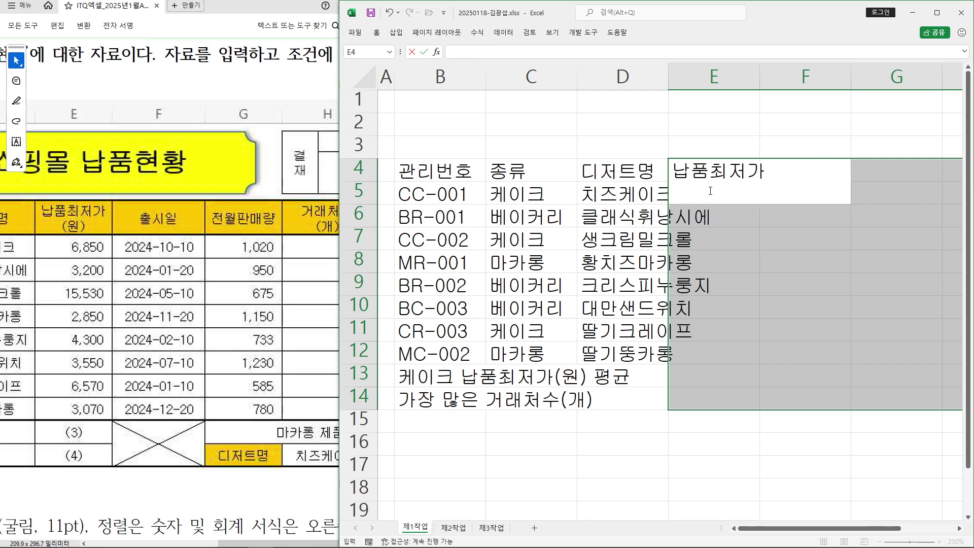
{"action": "type", "text": "(원)"}
{"action": "key", "text": "Return"}
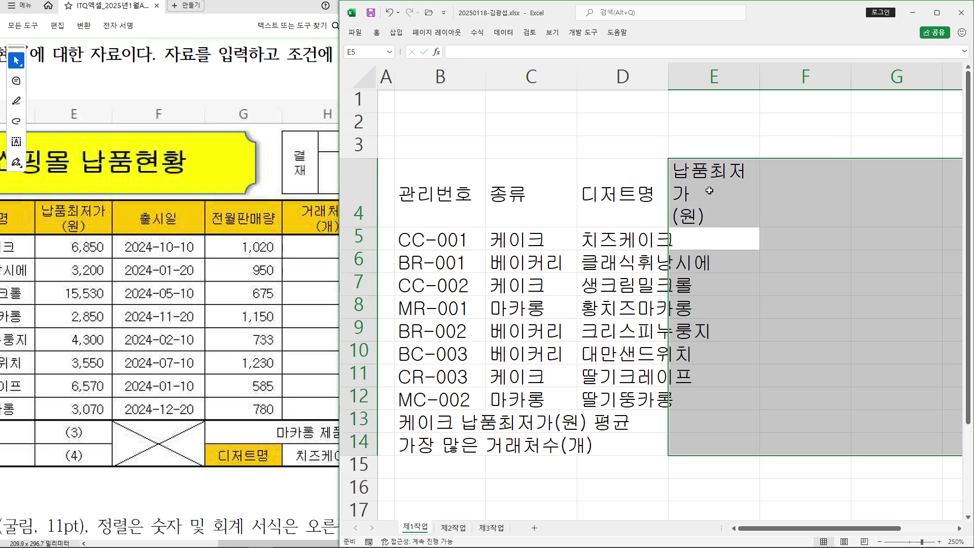
{"action": "left_click_drag", "start_coordinate": [760, 81], "coordinate": [768, 79]}
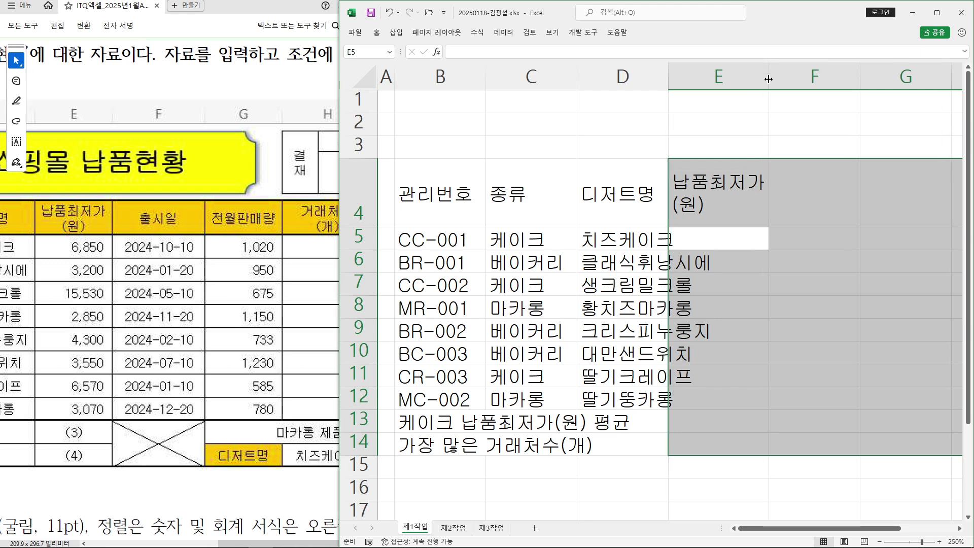
Autofit column D and enter prices 6850, 3200, 15530 and 2850 in E5:E8
{"action": "double_click", "coordinate": [668, 76]}
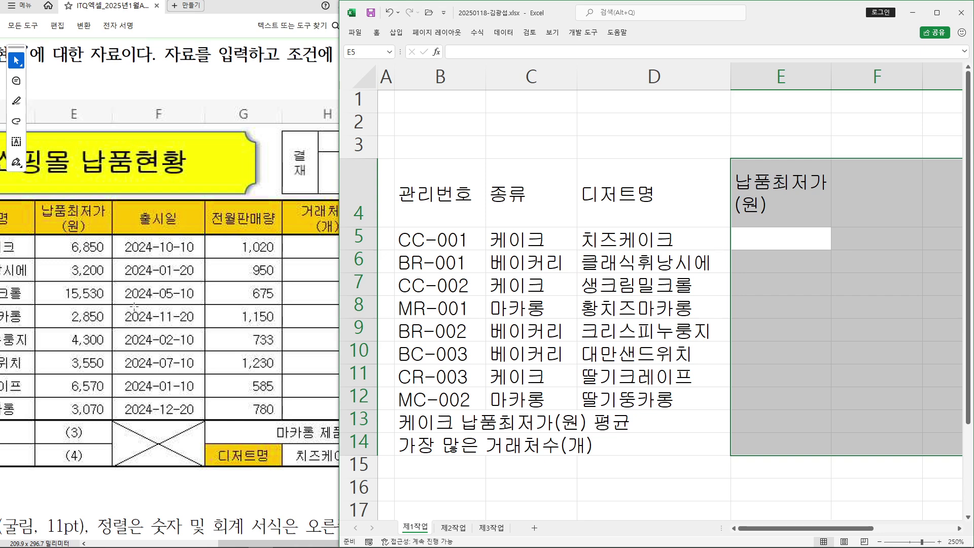
{"action": "type", "text": "6850"}
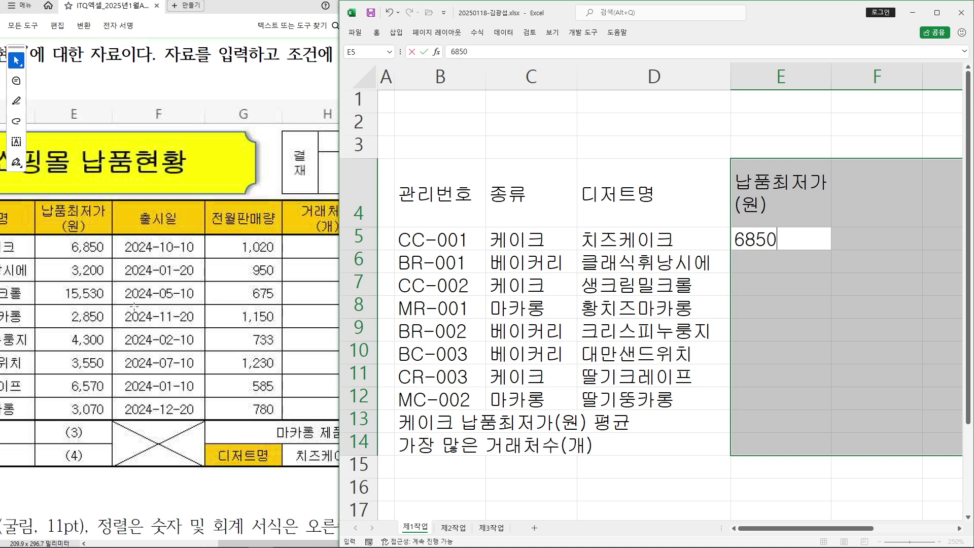
{"action": "key", "text": "Return"}
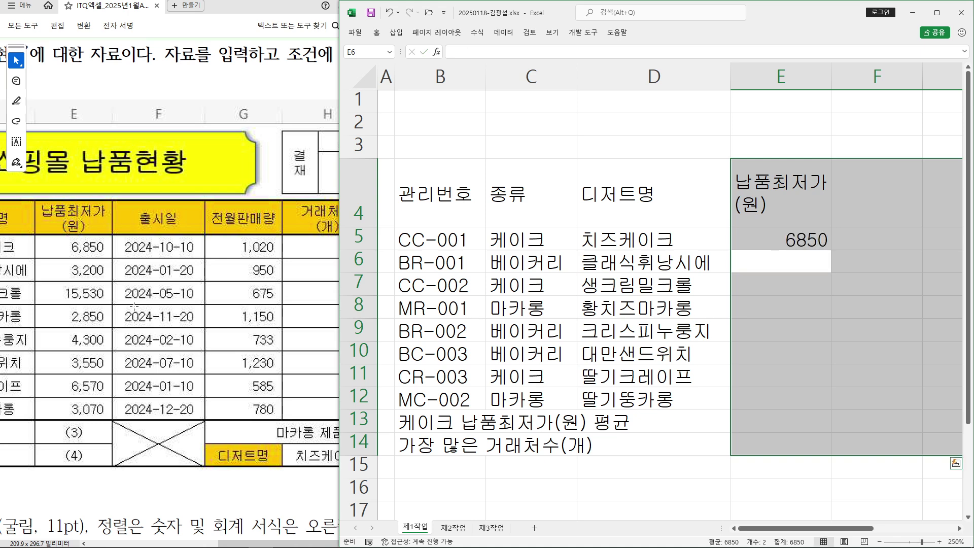
{"action": "type", "text": "3200"}
{"action": "key", "text": "Return"}
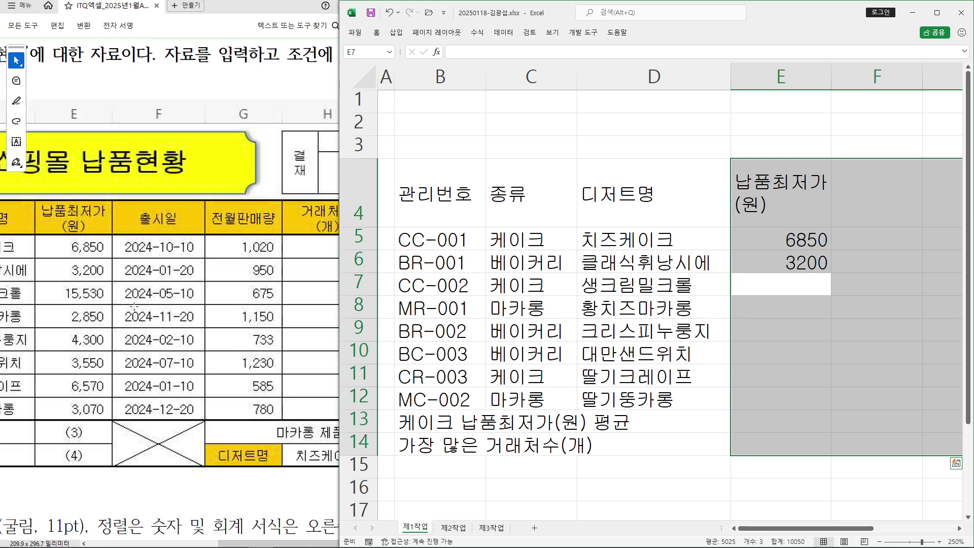
{"action": "type", "text": "1"}
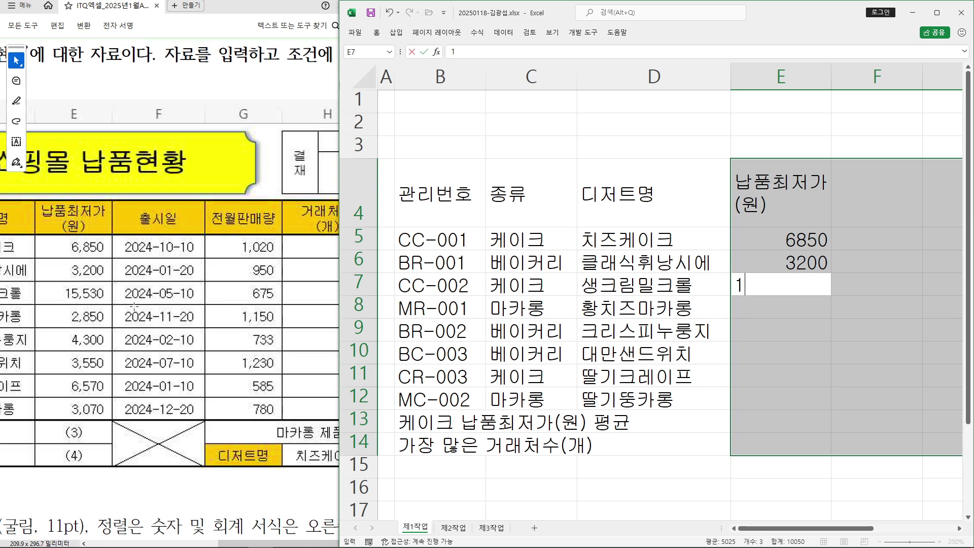
{"action": "type", "text": "5530"}
{"action": "key", "text": "Return"}
{"action": "type", "text": "2850"}
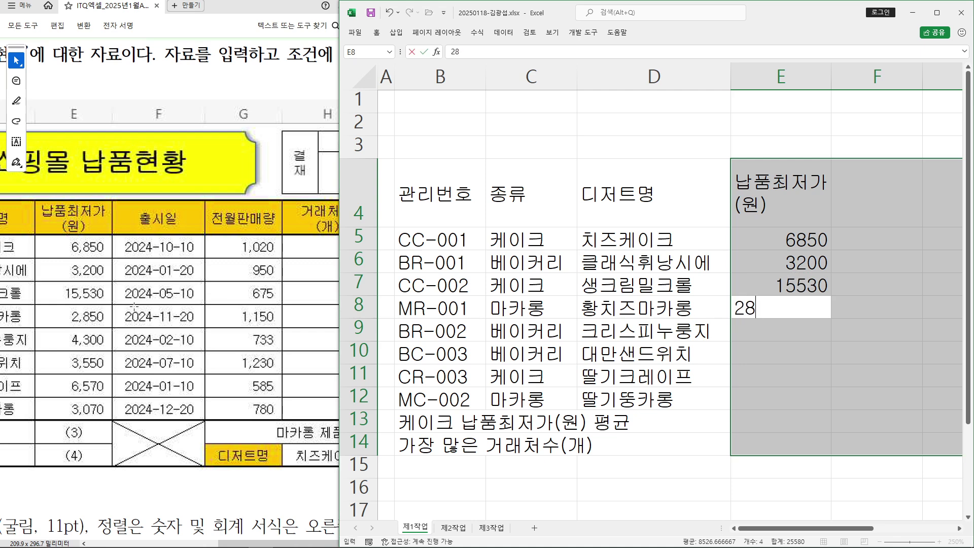
{"action": "key", "text": "Return"}
Enter prices 4300, 3550, 6570 and 3070 in E9:E12
{"action": "type", "text": "4300"}
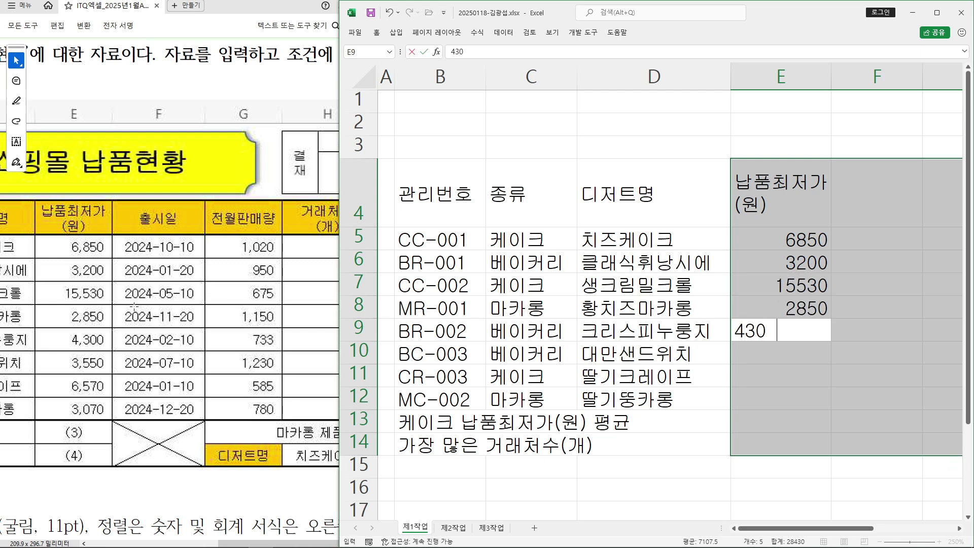
{"action": "key", "text": "Return"}
{"action": "type", "text": "3550"}
{"action": "key", "text": "Return"}
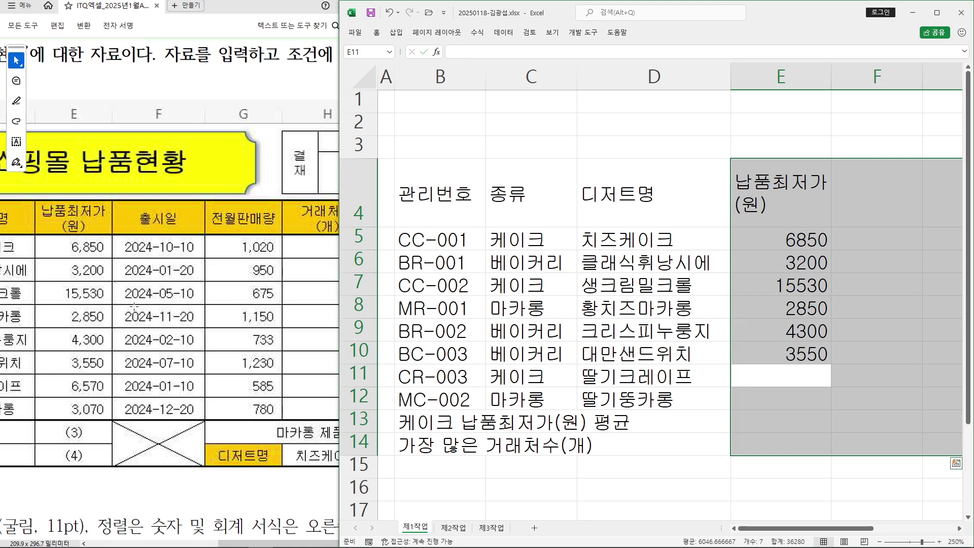
{"action": "type", "text": "6570"}
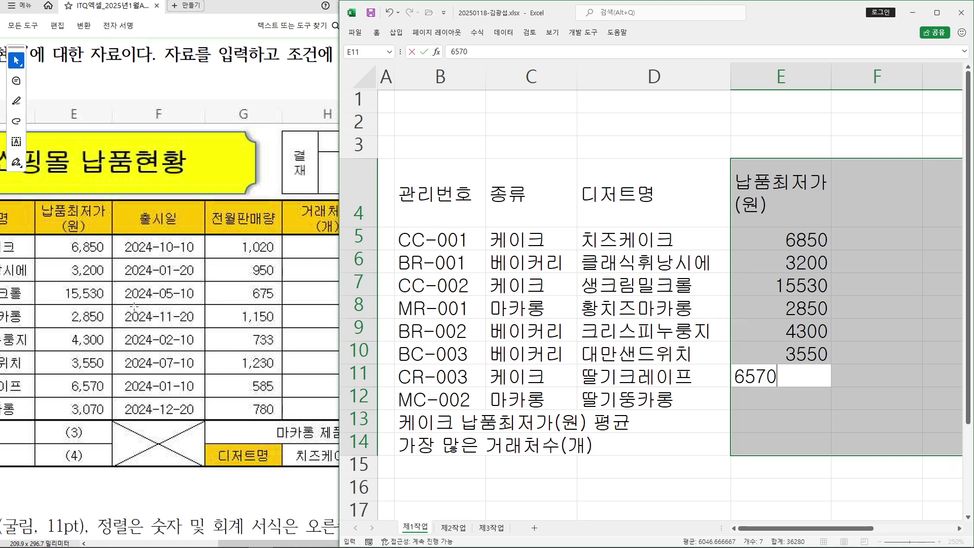
{"action": "key", "text": "Return"}
{"action": "type", "text": "3070"}
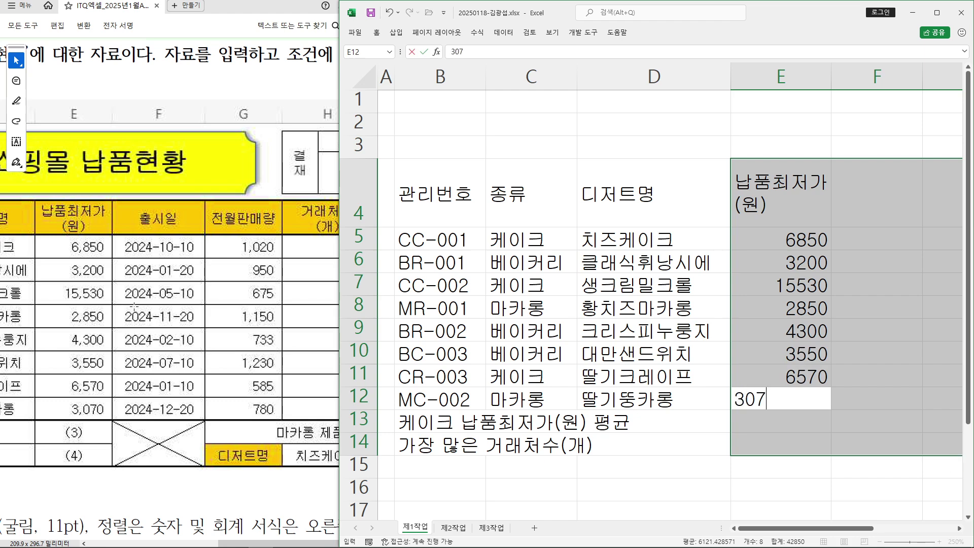
{"action": "key", "text": "Return"}
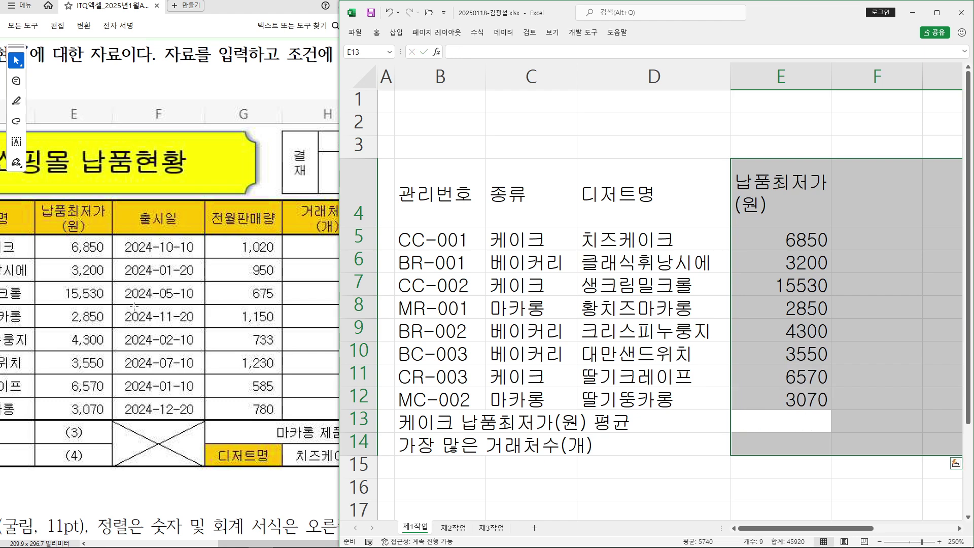
{"action": "key", "text": "Return"}
{"action": "key", "text": "Return"}
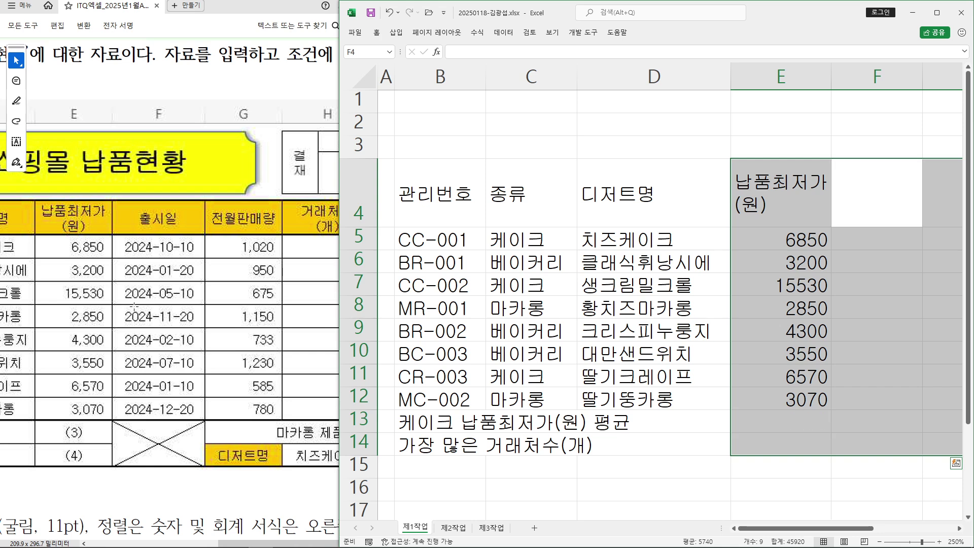
Add the 출시일 header in F4 and dates 2024-10-10, 2024-01-20, 2024-05-10 in F5:F7
{"action": "type", "text": "출"}
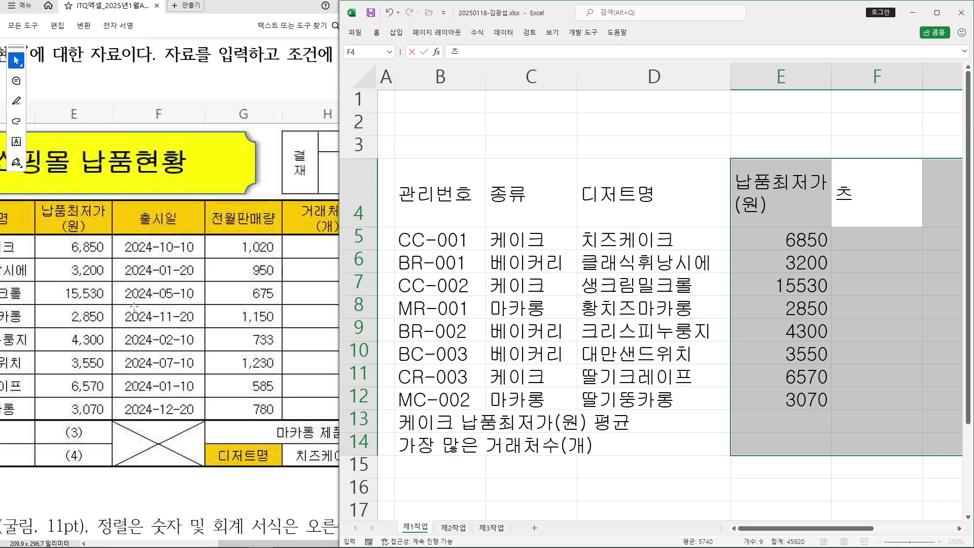
{"action": "type", "text": "시일"}
{"action": "key", "text": "Return"}
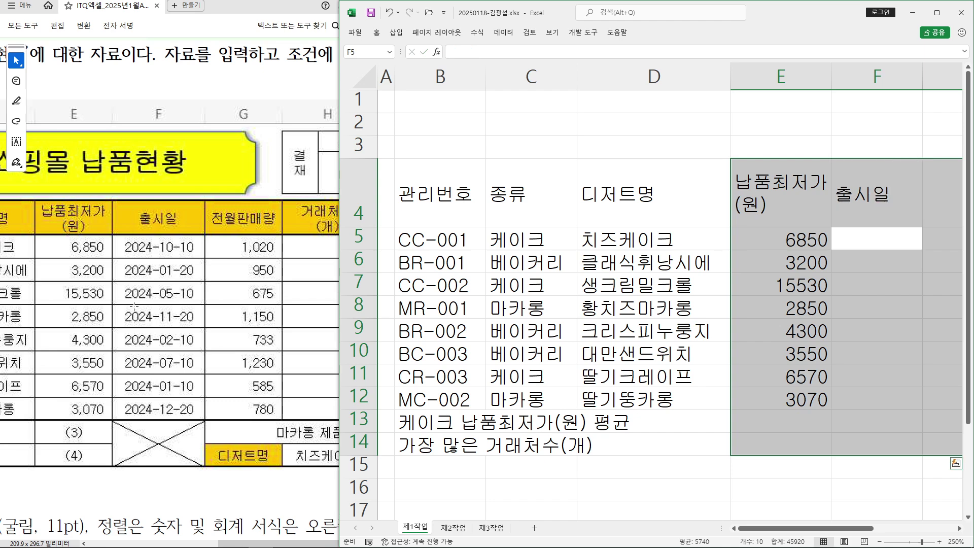
{"action": "type", "text": "2024-140-"}
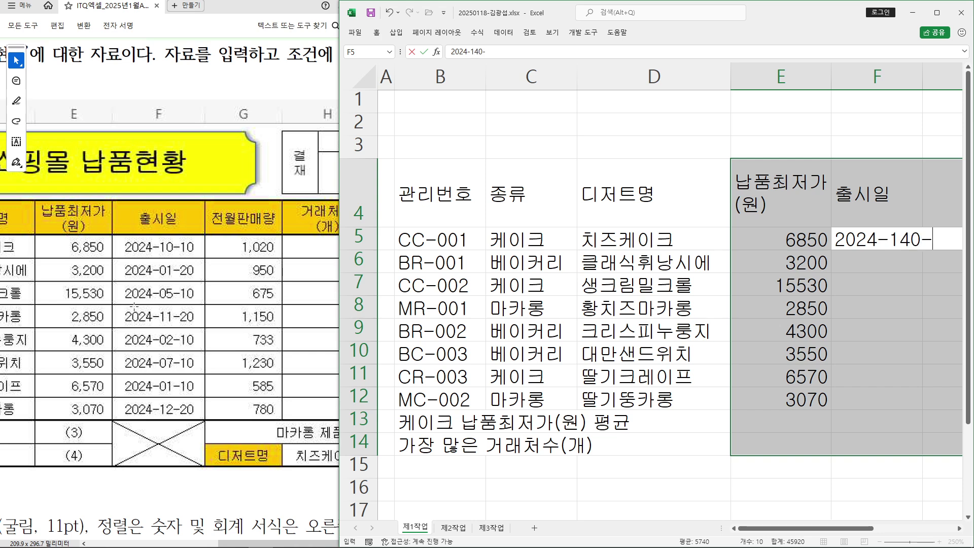
{"action": "key", "text": "BackSpace"}
{"action": "key", "text": "BackSpace"}
{"action": "key", "text": "BackSpace"}
{"action": "type", "text": "0-10"}
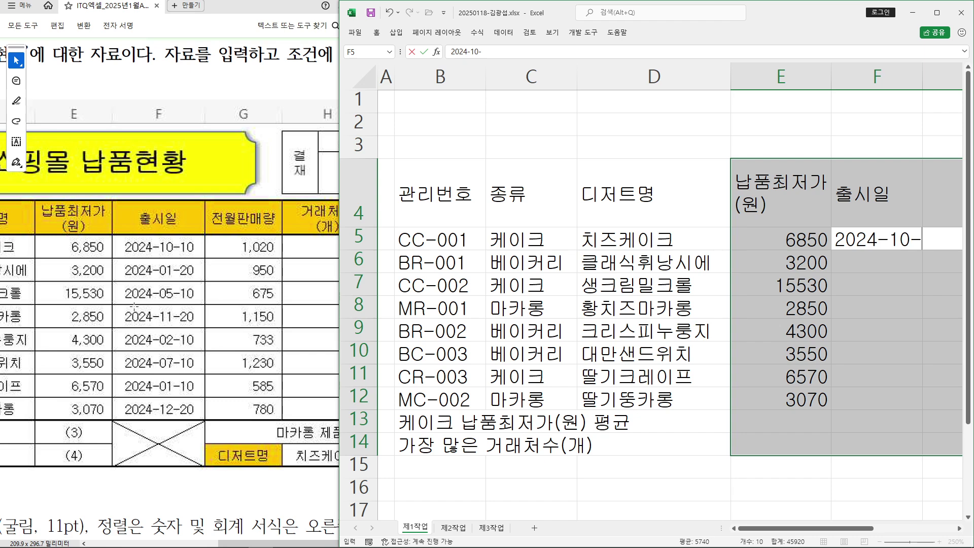
{"action": "key", "text": "Return"}
{"action": "type", "text": "2024-"}
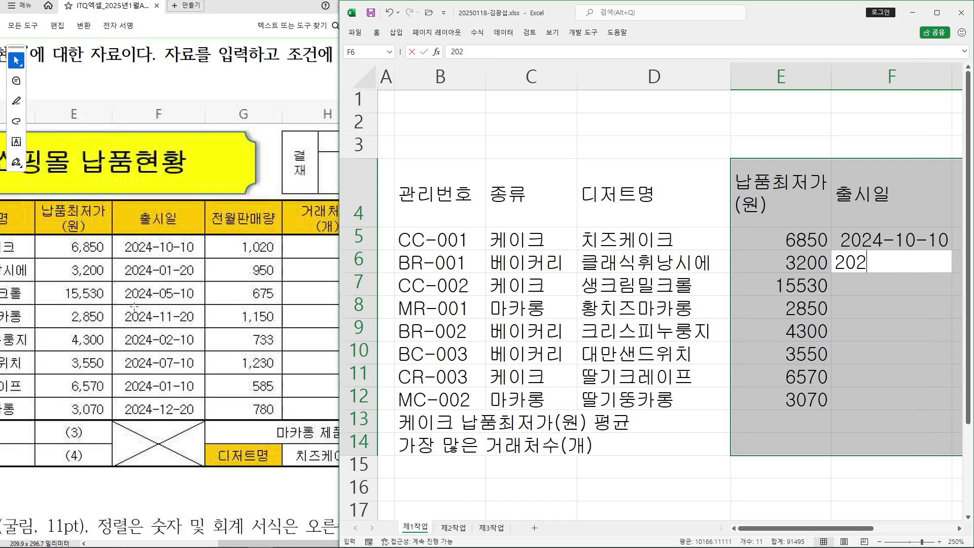
{"action": "type", "text": "01-20"}
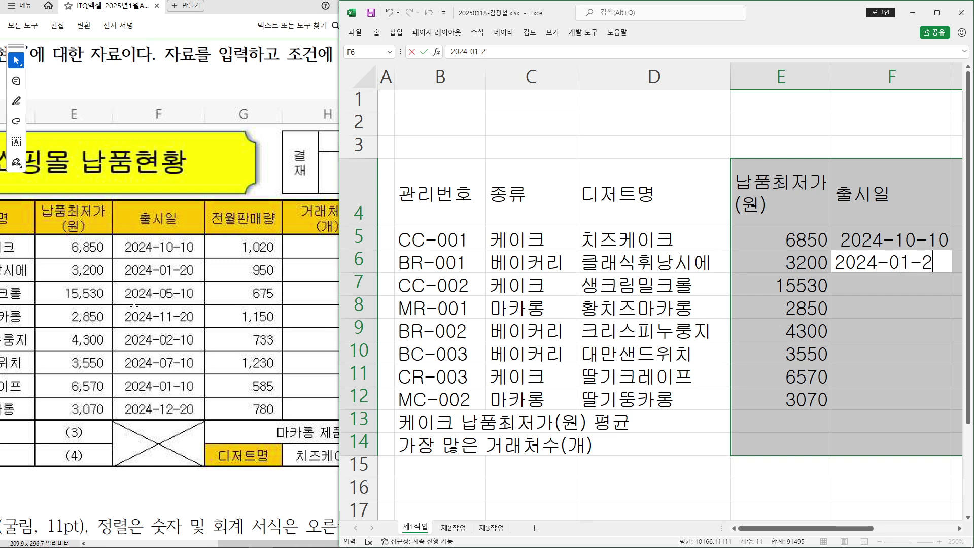
{"action": "key", "text": "Return"}
{"action": "type", "text": "2024-"}
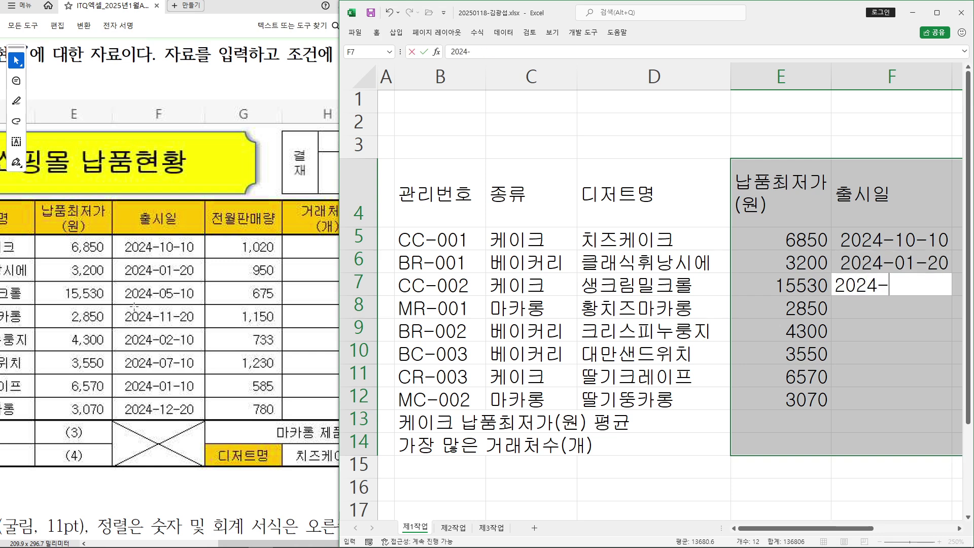
{"action": "type", "text": "05-10"}
{"action": "key", "text": "Return"}
Enter dates 2024-11-20, 2024-02-10, 2024-07-10, 2024-01-10 and 2024-12-20 in F8:F12
{"action": "type", "text": "2024-11-20"}
{"action": "key", "text": "Return"}
{"action": "type", "text": "2024-02-10"}
{"action": "key", "text": "Return"}
{"action": "type", "text": "20"}
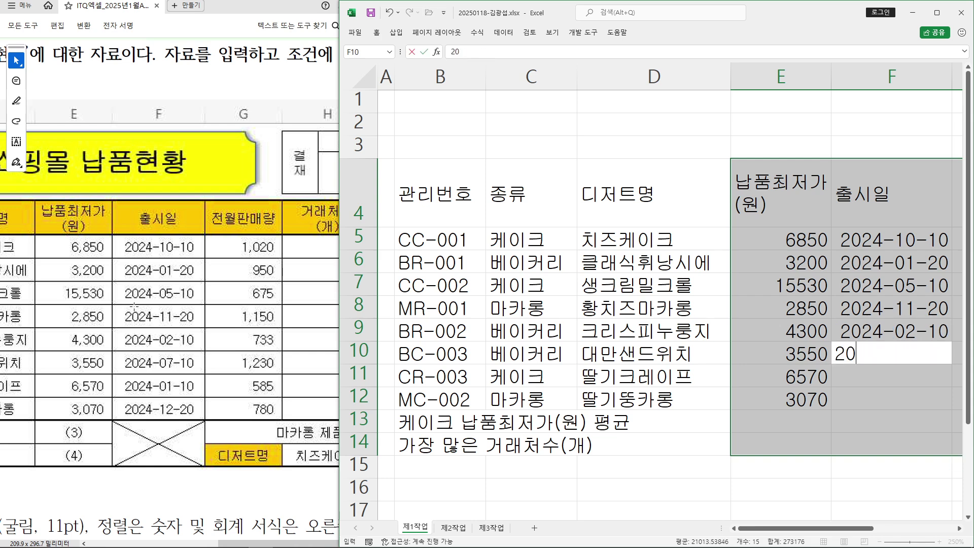
{"action": "type", "text": "24-07-10"}
{"action": "key", "text": "Return"}
{"action": "type", "text": "2024"}
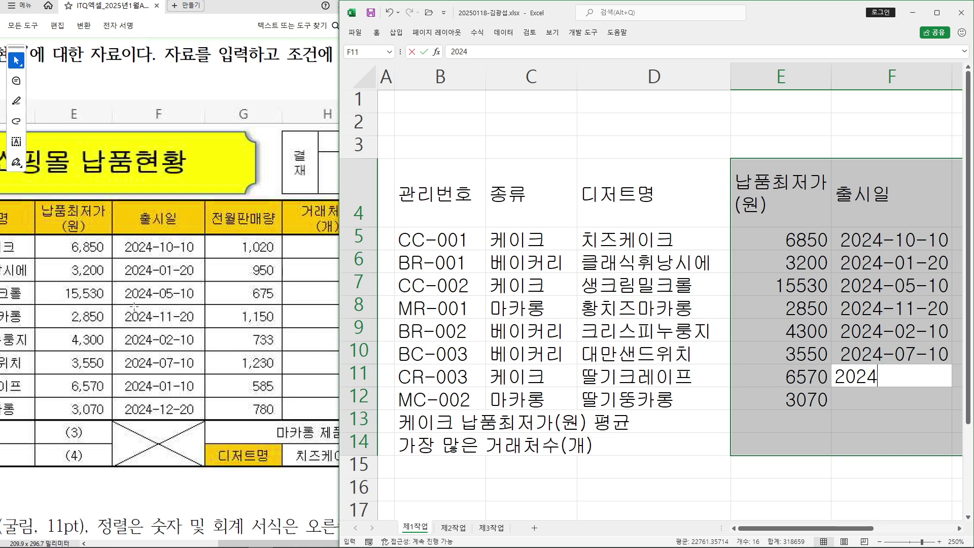
{"action": "type", "text": "-01-10"}
{"action": "key", "text": "Return"}
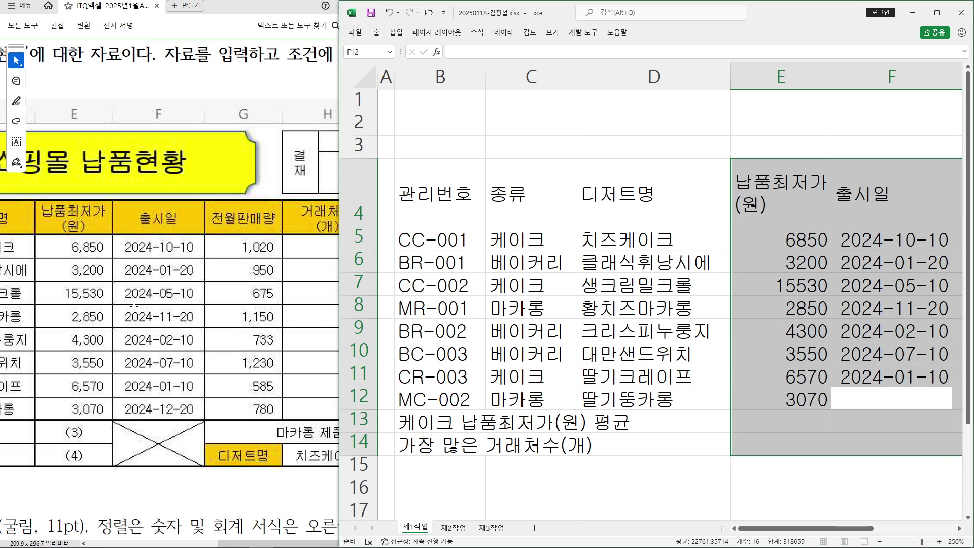
{"action": "type", "text": "2024-12-20"}
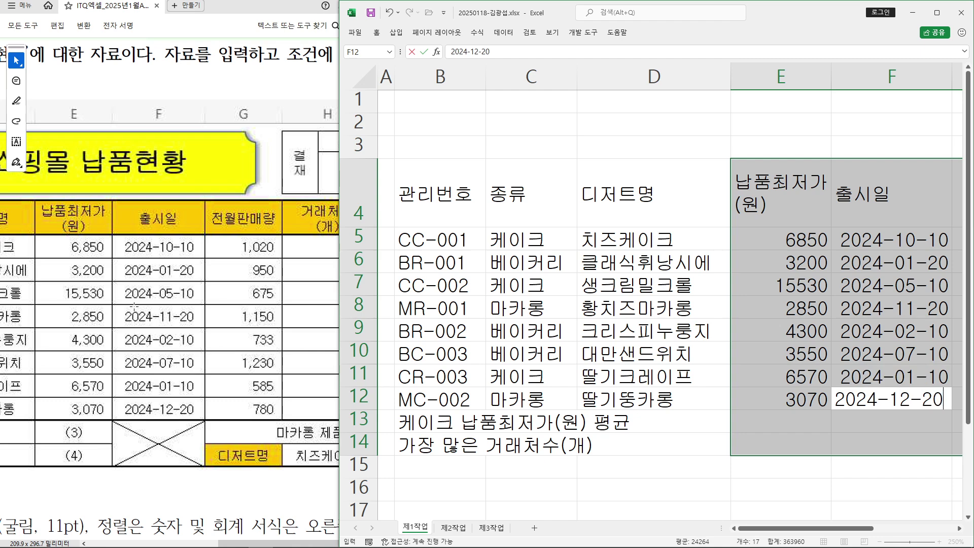
{"action": "key", "text": "Return"}
{"action": "key", "text": "Return"}
{"action": "key", "text": "Return"}
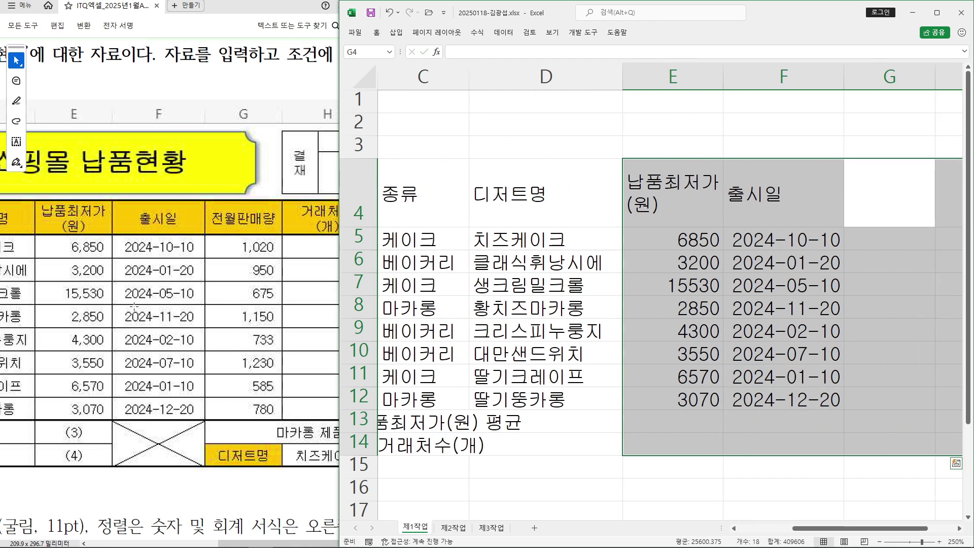
Add the 전월판매량 header in G4 and values 1020, 950, 675, 1150 in G5:G8
{"action": "type", "text": "전월판"}
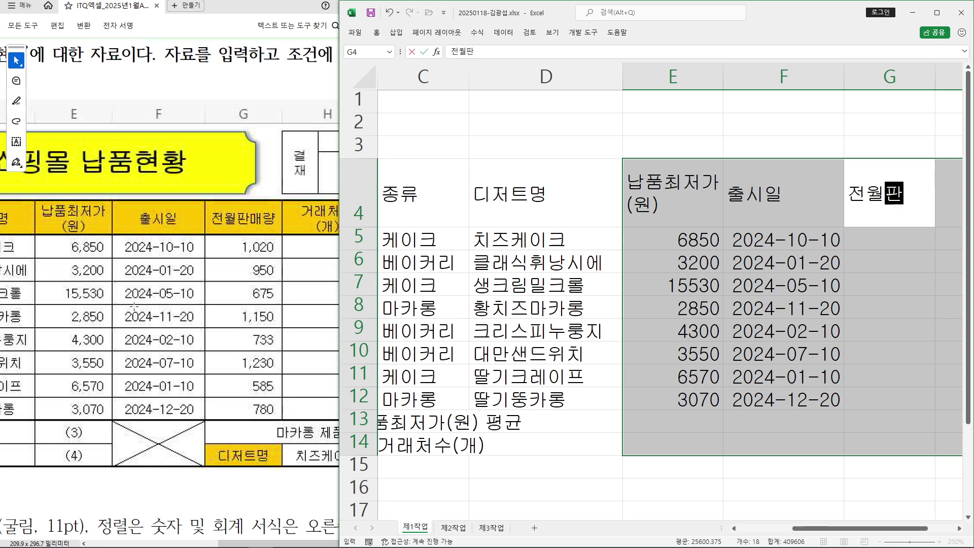
{"action": "type", "text": "매량"}
{"action": "key", "text": "Return"}
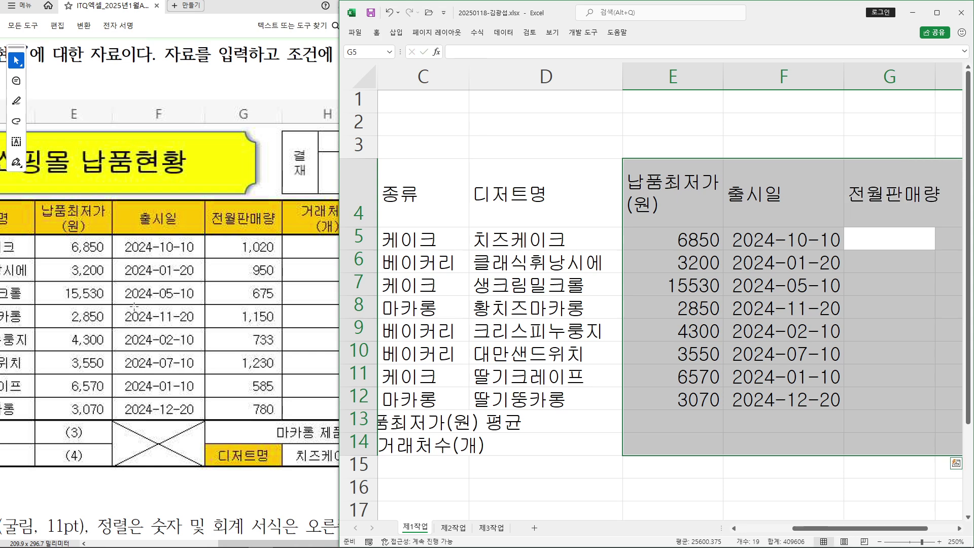
{"action": "type", "text": "1020"}
{"action": "key", "text": "Return"}
{"action": "type", "text": "950"}
{"action": "key", "text": "Return"}
{"action": "type", "text": "675"}
{"action": "key", "text": "Return"}
{"action": "type", "text": "1150"}
{"action": "key", "text": "Return"}
Enter sales values 733, 1230, 585 and 780 in G9:G12
{"action": "type", "text": "733"}
{"action": "key", "text": "Return"}
{"action": "type", "text": "1230"}
{"action": "key", "text": "Return"}
{"action": "type", "text": "585"}
{"action": "key", "text": "Return"}
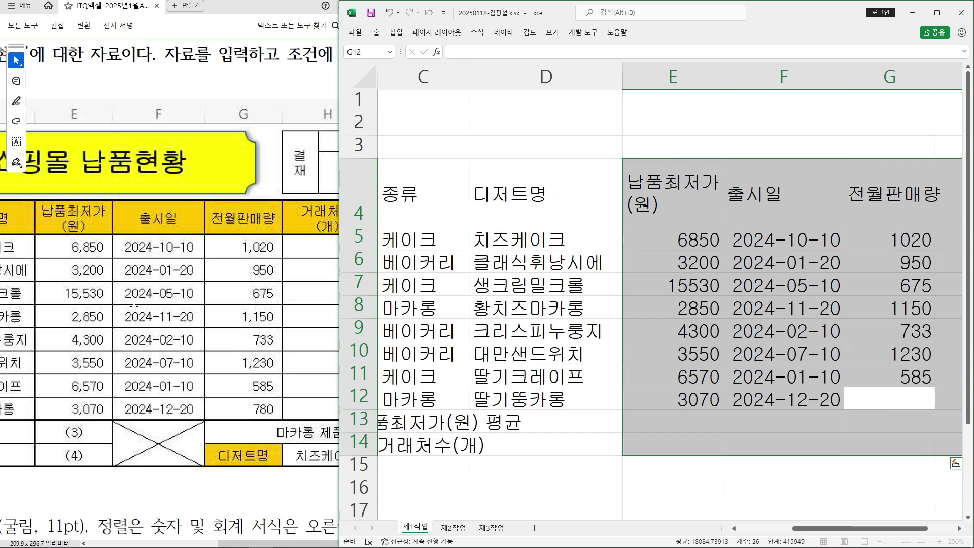
{"action": "type", "text": "780"}
{"action": "key", "text": "Return"}
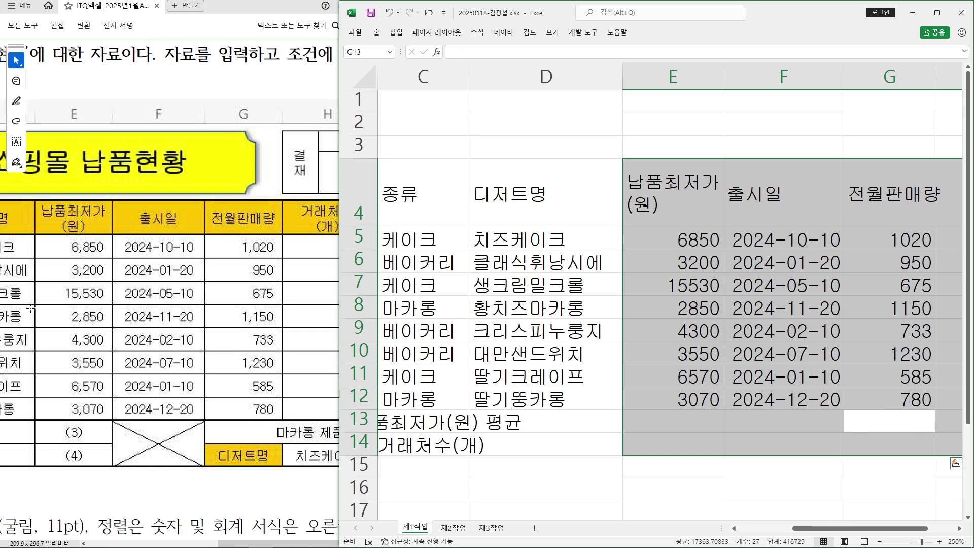
{"action": "left_click_drag", "start_coordinate": [247, 541], "coordinate": [299, 541]}
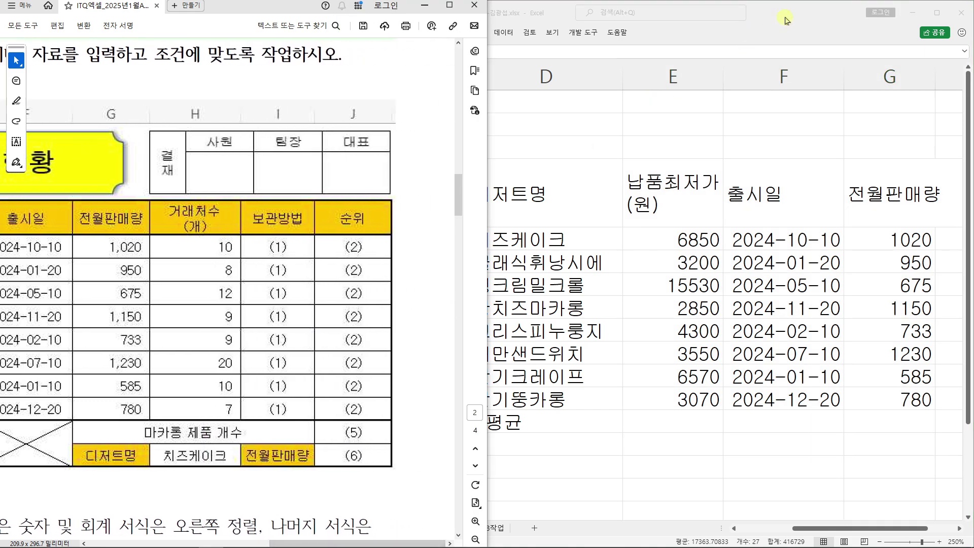
Back in Excel, enter 마카롱 제품 개수 in G13 and 디저트명 in G14
{"action": "left_click", "coordinate": [785, 20]}
{"action": "type", "text": "마카롱 제품 개수"}
{"action": "key", "text": "Return"}
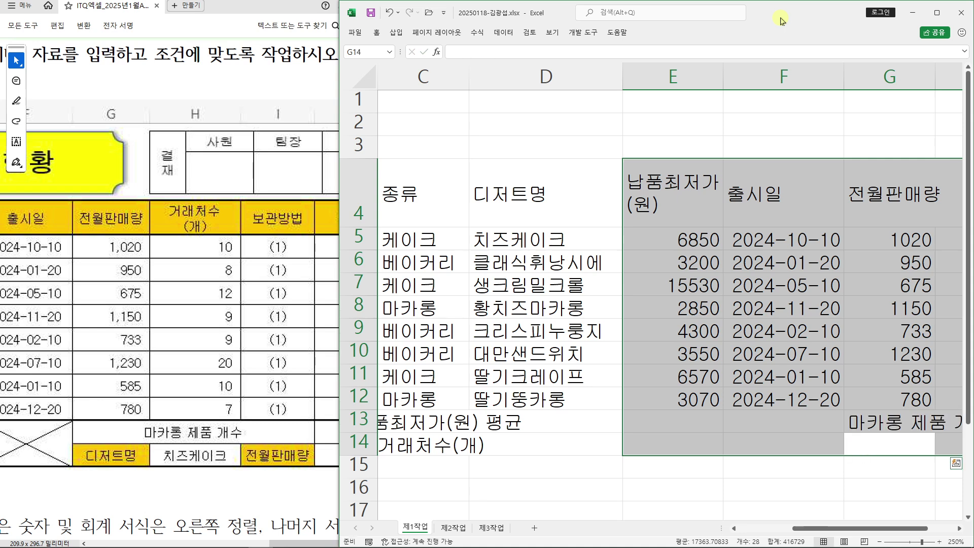
{"action": "type", "text": "디저트명"}
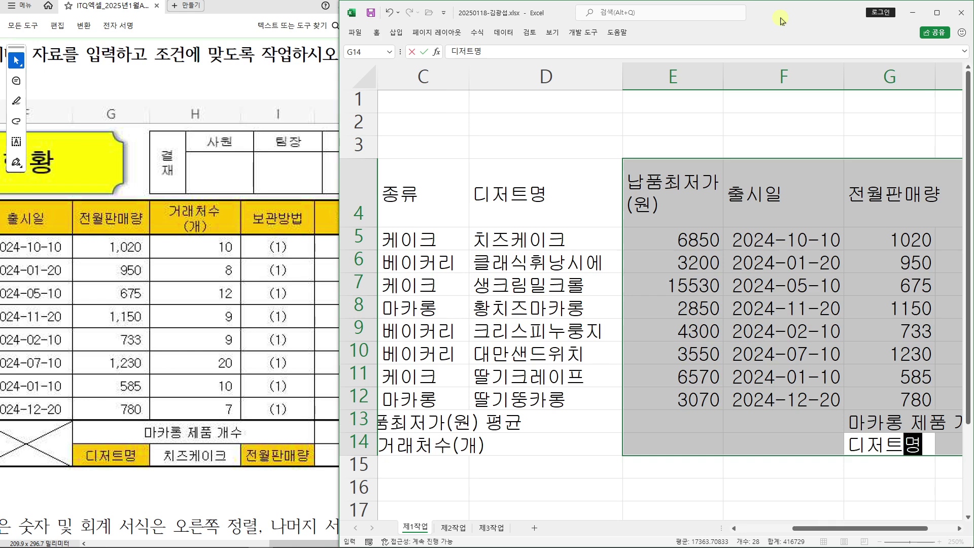
{"action": "key", "text": "Return"}
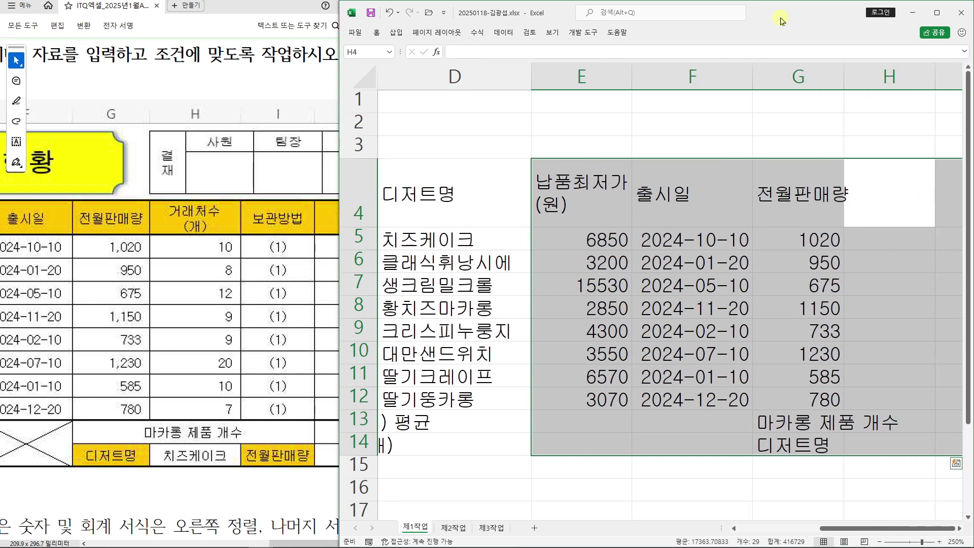
Enter the two-line header 거래처수(개) in H4
{"action": "type", "text": "거래처수"}
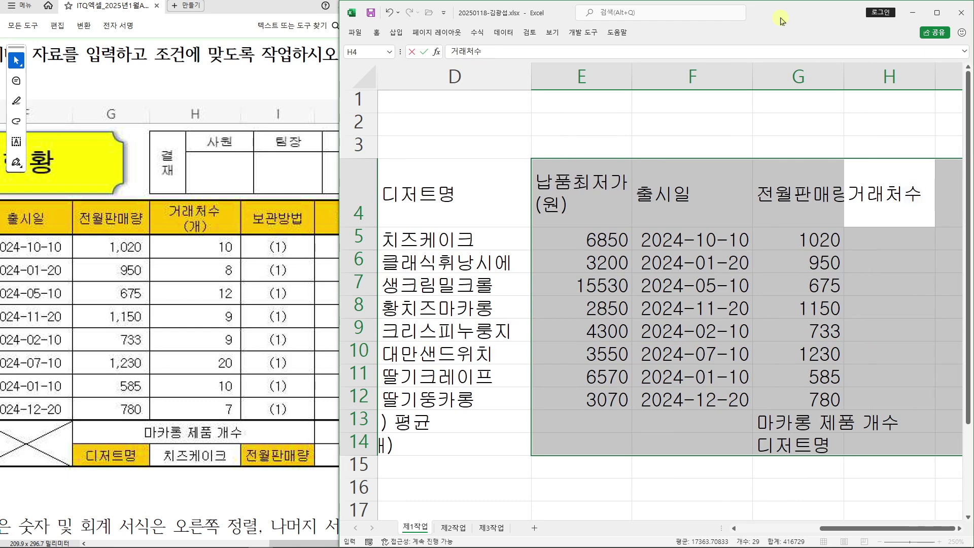
{"action": "key", "text": "alt+Return"}
{"action": "type", "text": "(개)"}
{"action": "key", "text": "Return"}
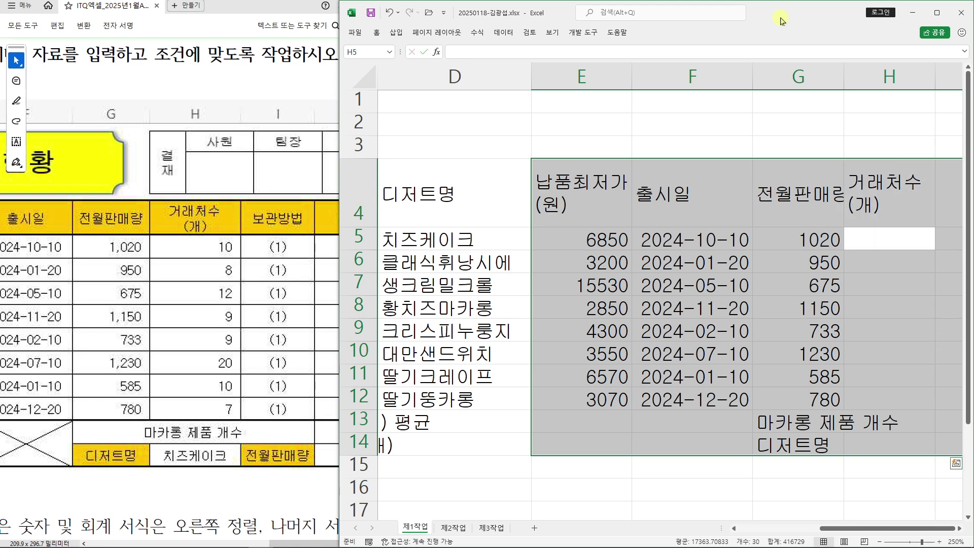
Enter counts 10, 8, 12 and 9 in H5:H8
{"action": "type", "text": "101"}
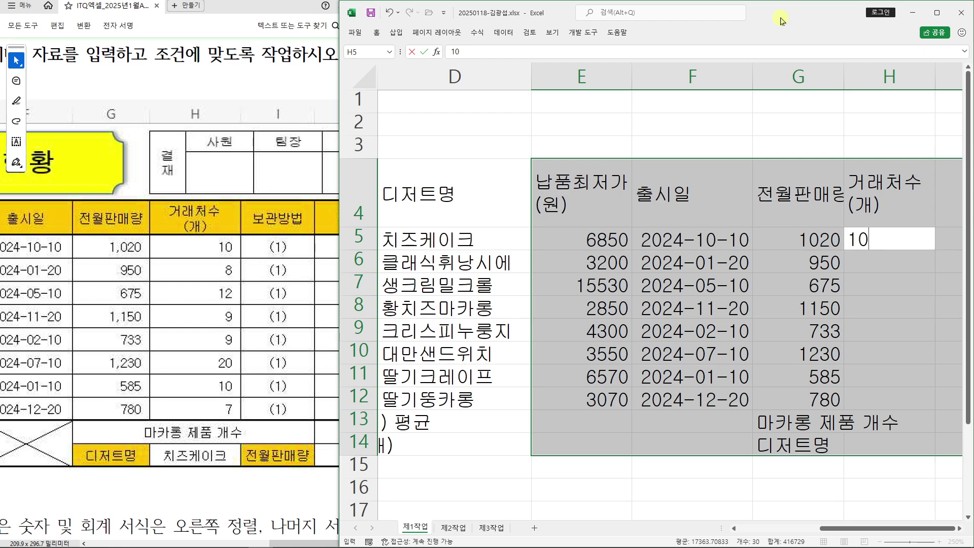
{"action": "key", "text": "Return"}
{"action": "type", "text": "8"}
{"action": "key", "text": "Return"}
{"action": "type", "text": "41"}
{"action": "key", "text": "BackSpace"}
{"action": "key", "text": "BackSpace"}
{"action": "type", "text": "12"}
{"action": "key", "text": "Return"}
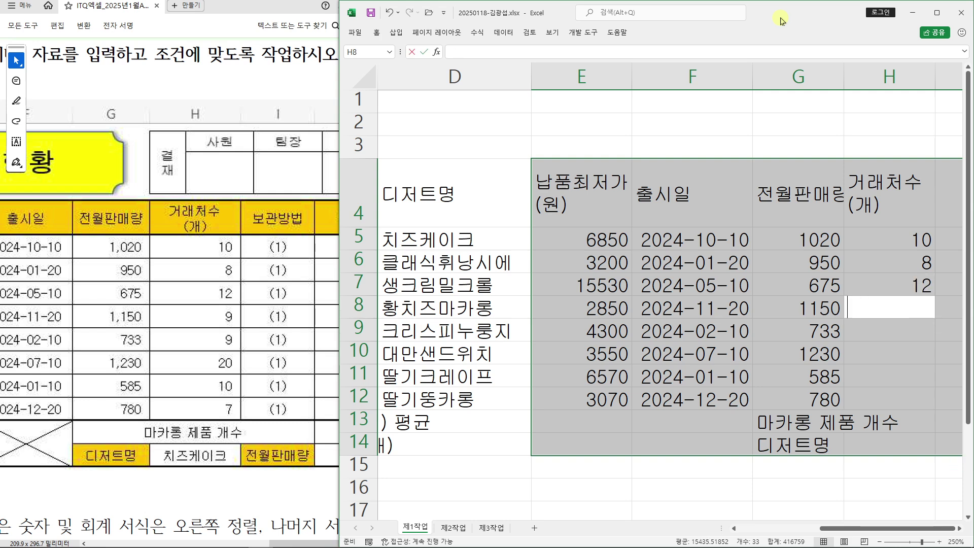
{"action": "type", "text": "9"}
{"action": "key", "text": "Return"}
Enter counts 9, 20, 10 and 7 in H9:H12, leaving H13 empty
{"action": "type", "text": "9"}
{"action": "key", "text": "Return"}
{"action": "type", "text": "20"}
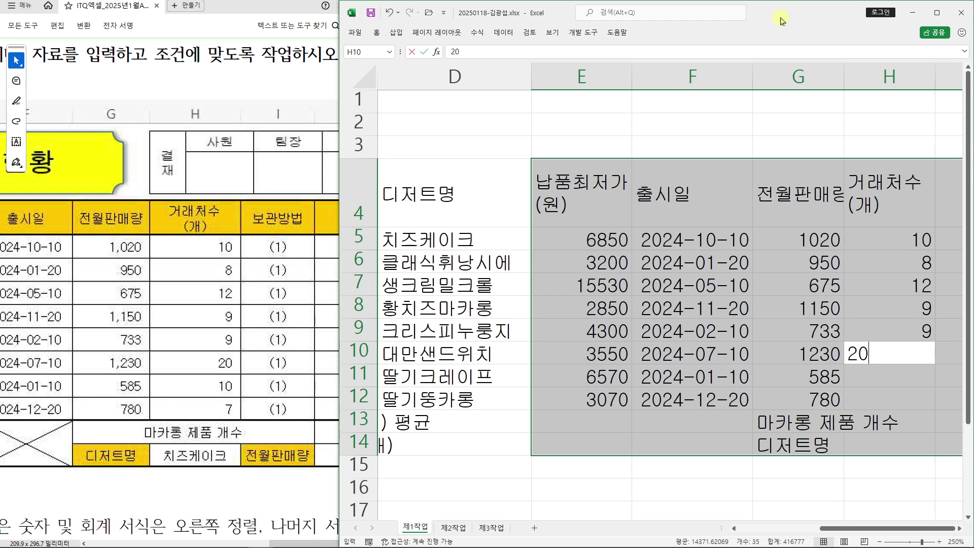
{"action": "key", "text": "Return"}
{"action": "type", "text": "10"}
{"action": "key", "text": "Return"}
{"action": "type", "text": "7"}
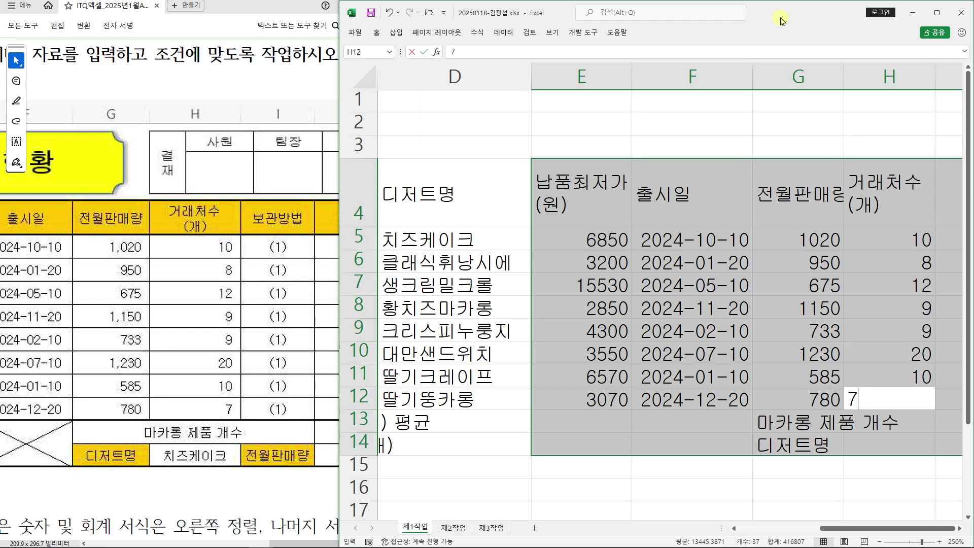
{"action": "key", "text": "Return"}
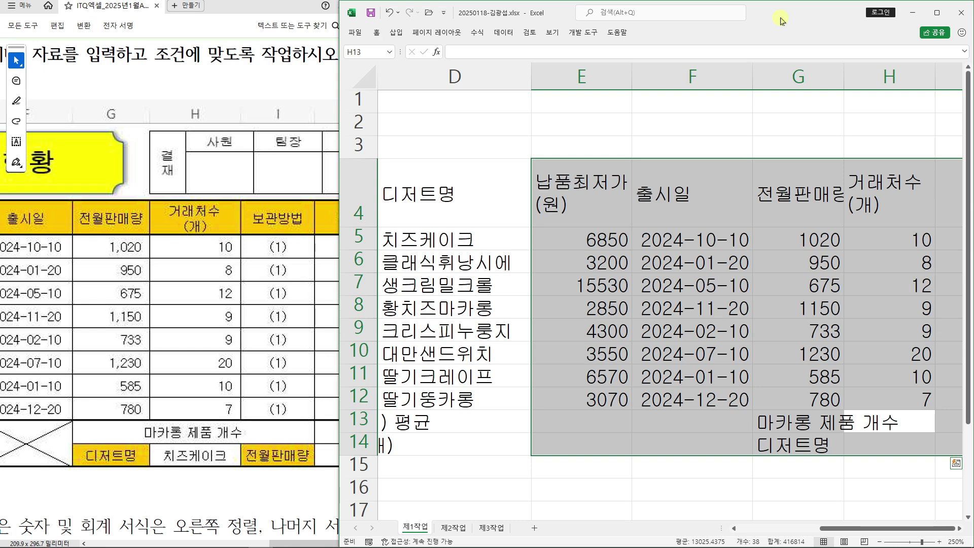
{"action": "key", "text": "Return"}
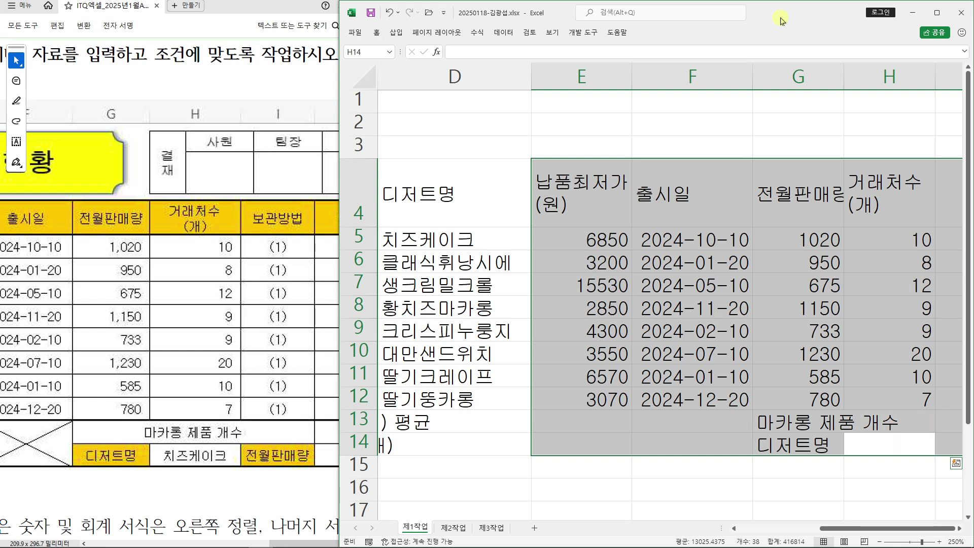
{"action": "key", "text": "Return"}
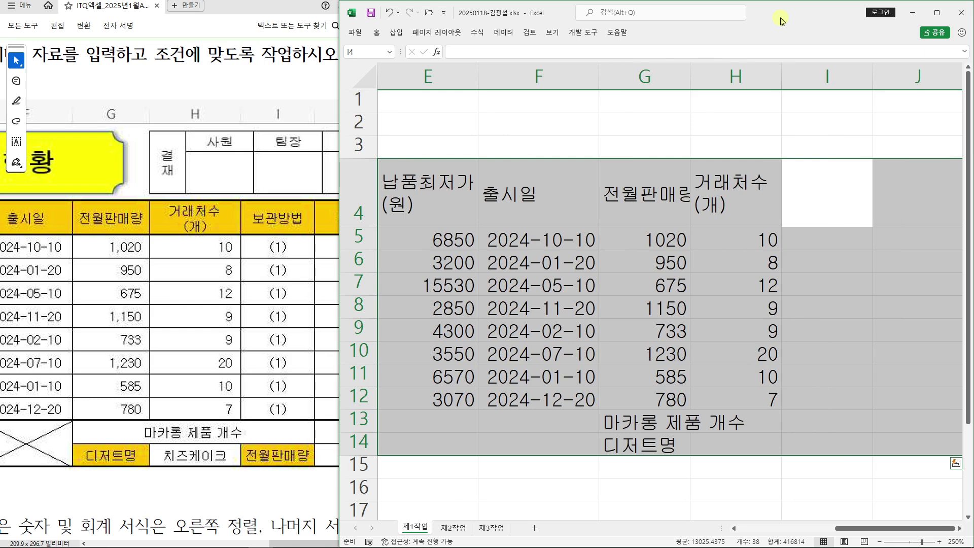
Enter the 보관방법 header in I4 and the 전월판매량 label in I14
{"action": "type", "text": "보관방법"}
{"action": "key", "text": "Return"}
{"action": "key", "text": "Return"}
{"action": "key", "text": "Return"}
{"action": "key", "text": "Return"}
{"action": "key", "text": "Return"}
{"action": "key", "text": "Return"}
{"action": "key", "text": "Return"}
{"action": "key", "text": "Return"}
{"action": "key", "text": "Return"}
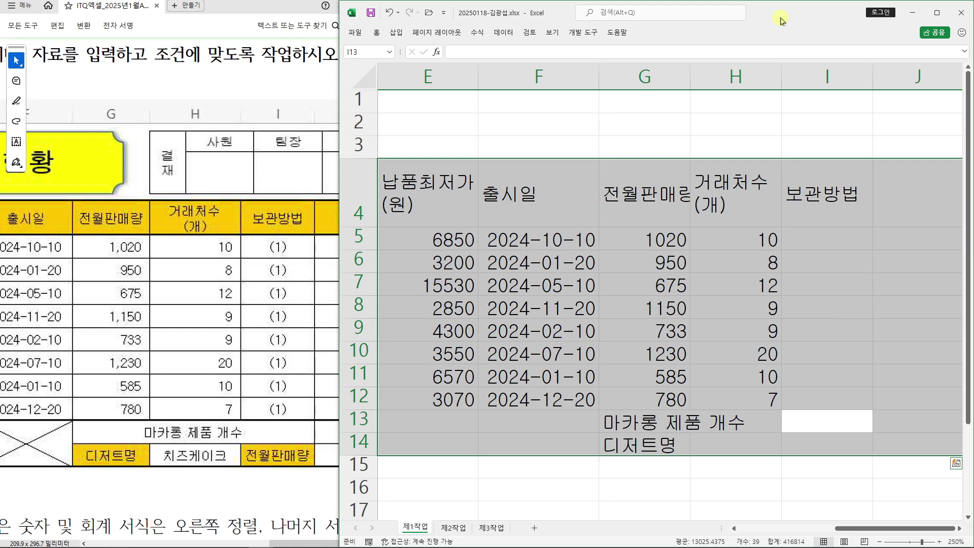
{"action": "key", "text": "Return"}
{"action": "type", "text": "전월마"}
{"action": "key", "text": "BackSpace"}
{"action": "type", "text": "판매"}
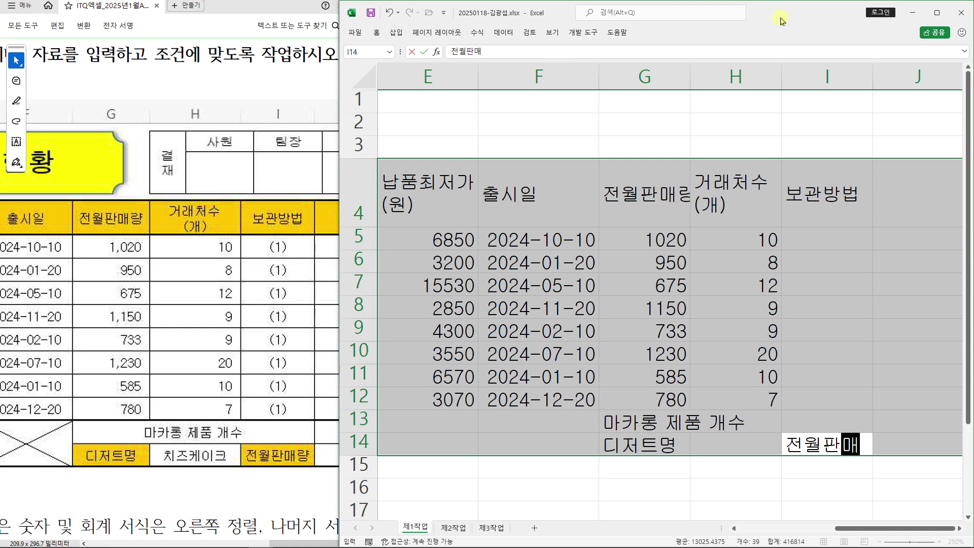
{"action": "type", "text": "량"}
{"action": "key", "text": "Return"}
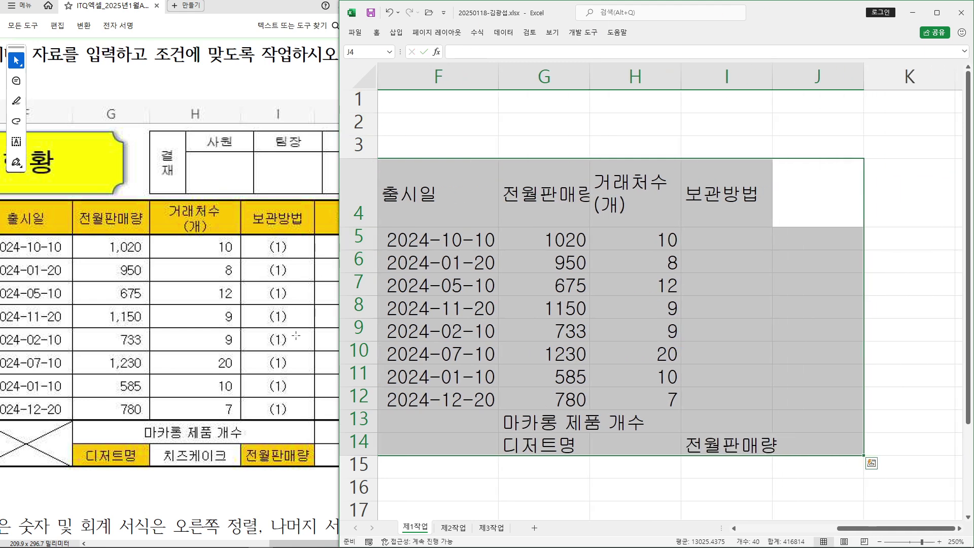
After checking the task sheet, enter the 순위 header in J4 and maximize Excel
{"action": "left_click", "coordinate": [298, 485]}
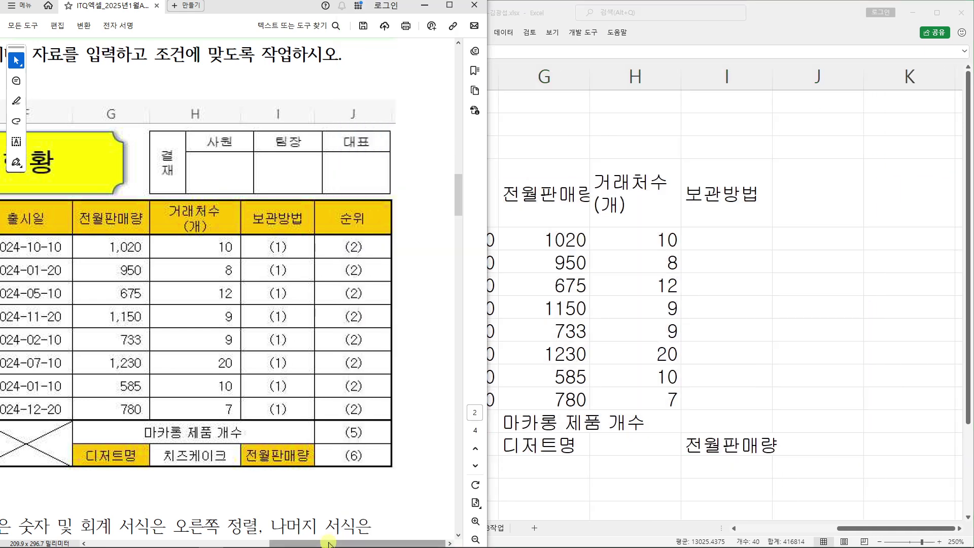
{"action": "left_click", "coordinate": [785, 17]}
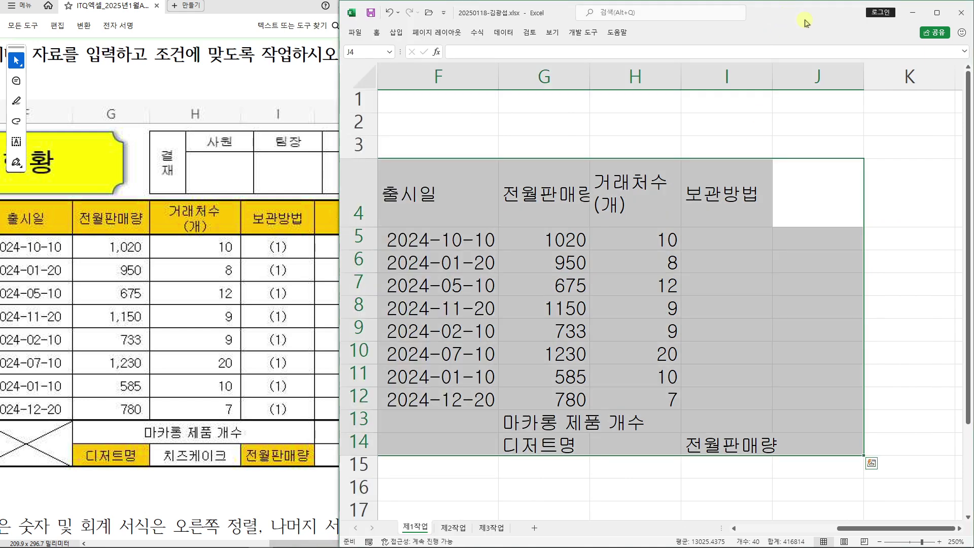
{"action": "type", "text": "순위"}
{"action": "key", "text": "Return"}
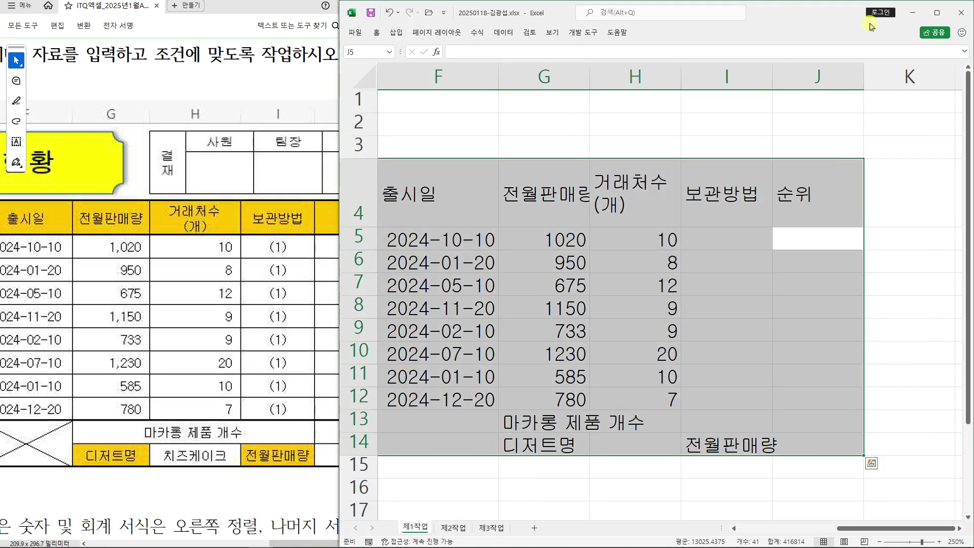
{"action": "left_click", "coordinate": [937, 12]}
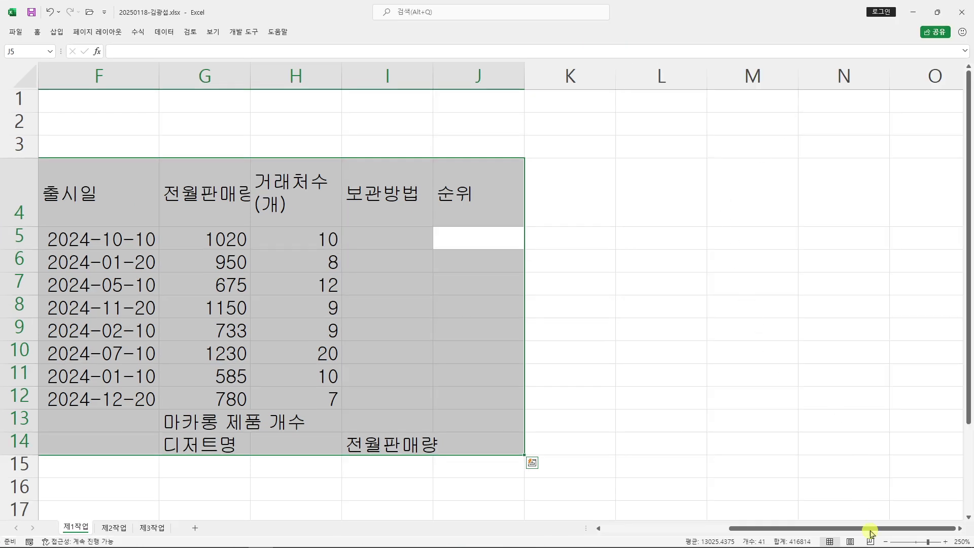
Review the 관리번호 codes in B5:B12 and the release dates in F5:F11, then bring up the Acrobat task sheet
{"action": "left_click_drag", "start_coordinate": [871, 532], "coordinate": [722, 528]}
{"action": "left_click", "coordinate": [654, 381]}
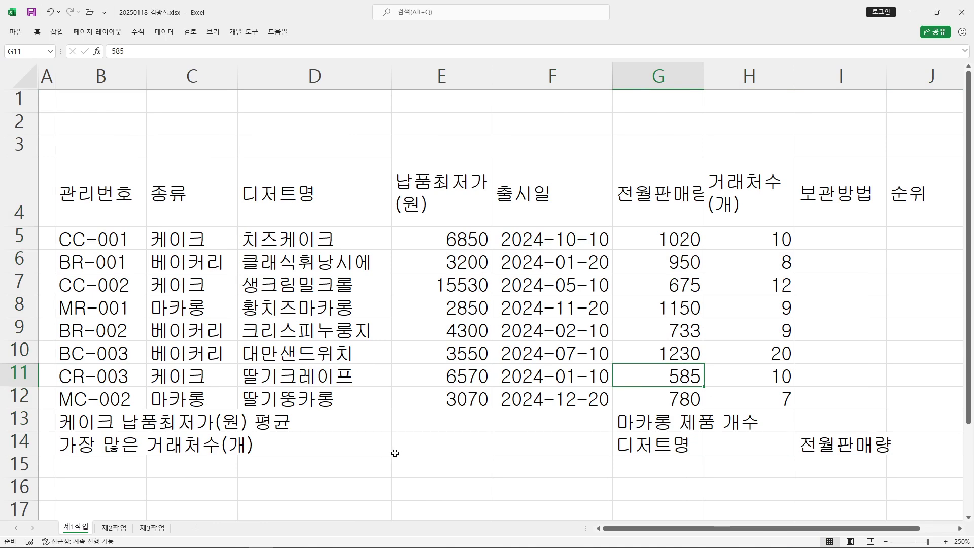
{"action": "left_click_drag", "start_coordinate": [107, 244], "coordinate": [101, 401]}
{"action": "left_click_drag", "start_coordinate": [553, 240], "coordinate": [544, 384]}
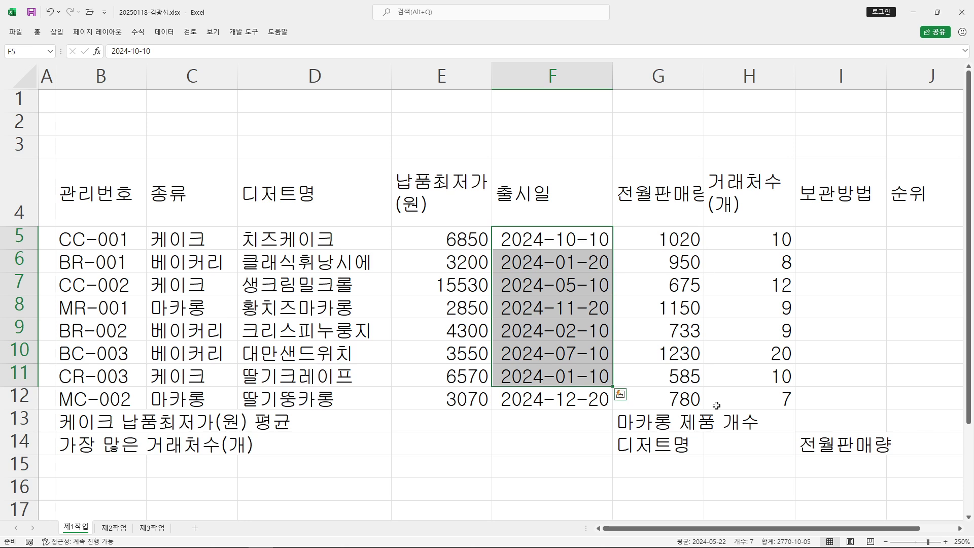
{"action": "left_click", "coordinate": [868, 340]}
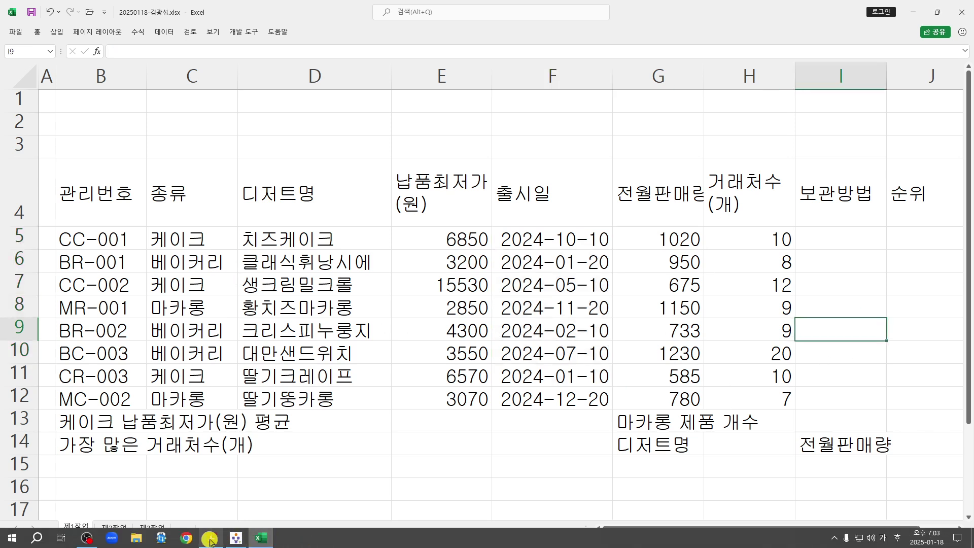
{"action": "left_click", "coordinate": [211, 541]}
Maximize the exam PDF and highlight the list of formatting conditions
{"action": "left_click", "coordinate": [449, 5]}
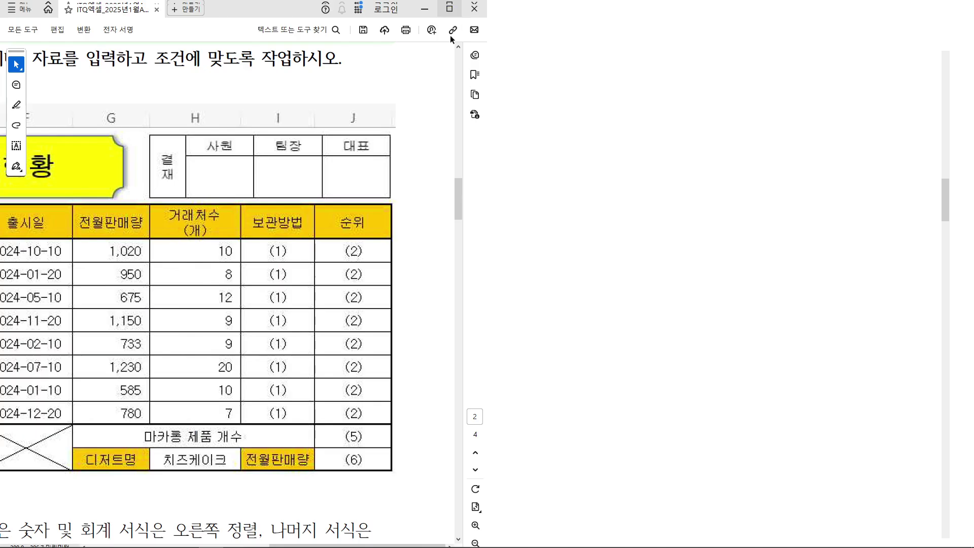
{"action": "scroll", "coordinate": [357, 188], "scroll_direction": "down", "scroll_amount": 1}
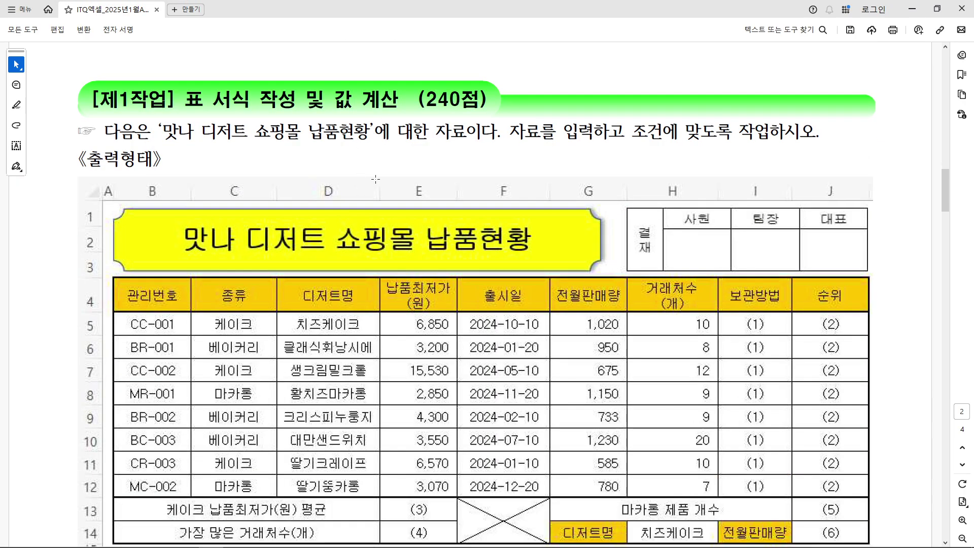
{"action": "scroll", "coordinate": [447, 173], "scroll_direction": "down", "scroll_amount": 2}
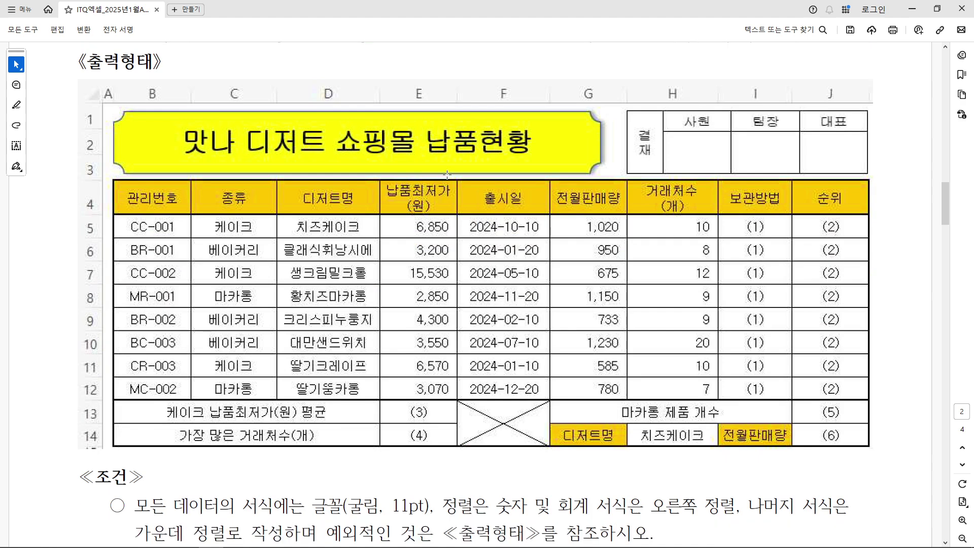
{"action": "scroll", "coordinate": [448, 174], "scroll_direction": "down", "scroll_amount": 5}
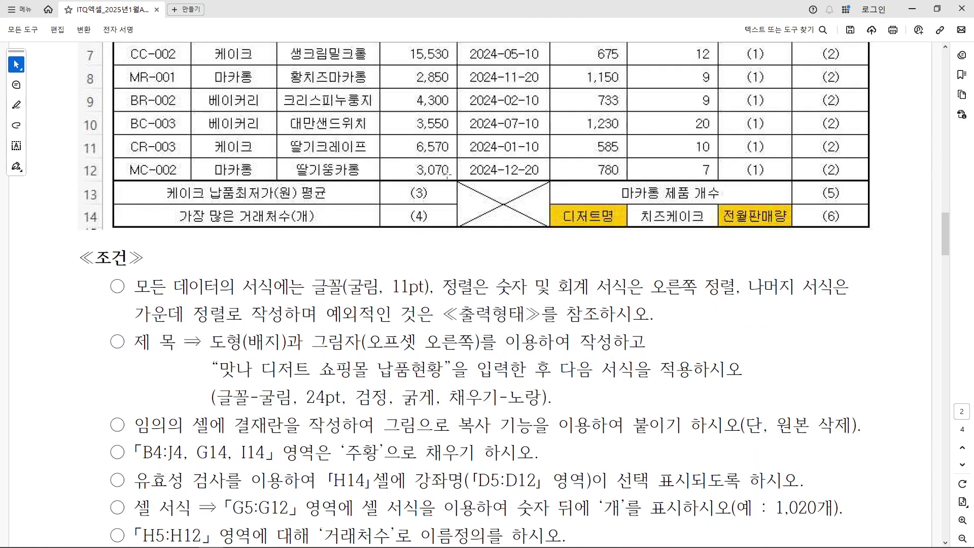
{"action": "scroll", "coordinate": [447, 174], "scroll_direction": "down", "scroll_amount": 2}
{"action": "left_click_drag", "start_coordinate": [116, 194], "coordinate": [561, 438]}
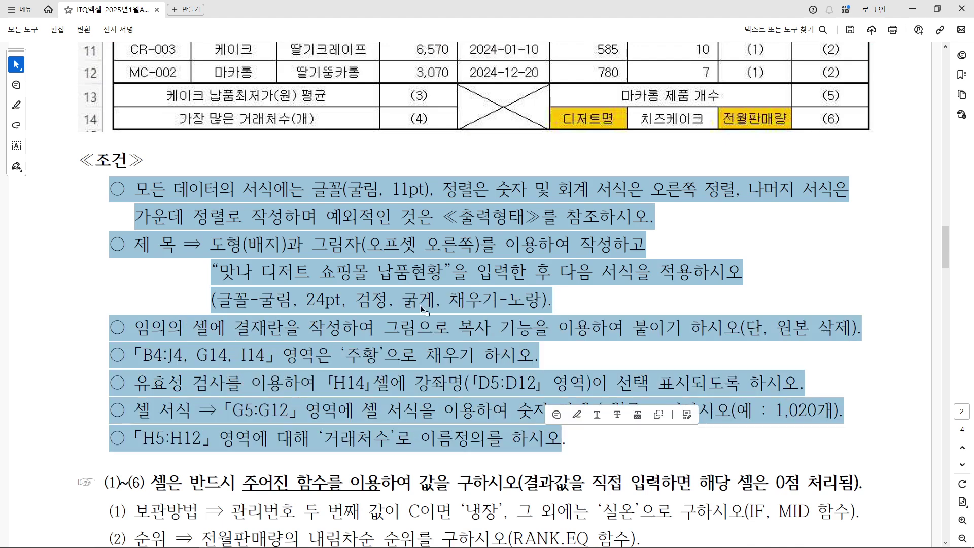
{"action": "scroll", "coordinate": [422, 305], "scroll_direction": "up", "scroll_amount": 6}
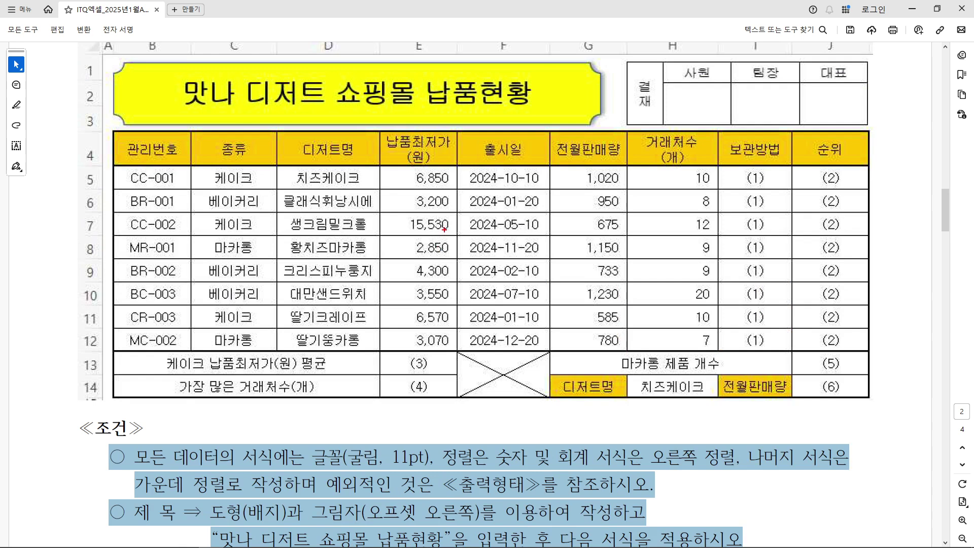
Annotate the model table: circle notes 1 and 2, box the row 13–14 labels, X the crossed cell
{"action": "left_click_drag", "start_coordinate": [373, 41], "coordinate": [441, 24]}
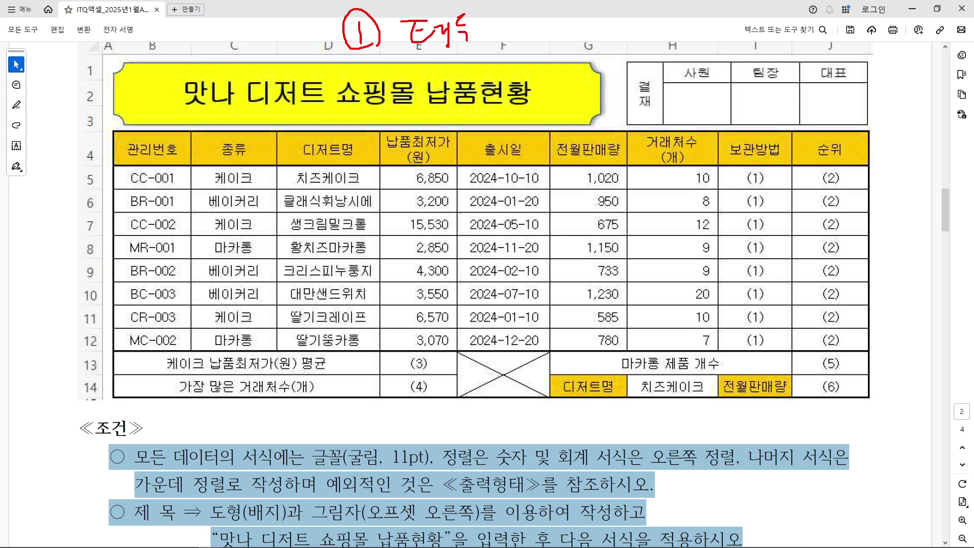
{"action": "left_click_drag", "start_coordinate": [536, 13], "coordinate": [538, 30]}
{"action": "left_click_drag", "start_coordinate": [528, 33], "coordinate": [570, 50]}
{"action": "left_click_drag", "start_coordinate": [363, 93], "coordinate": [387, 93]}
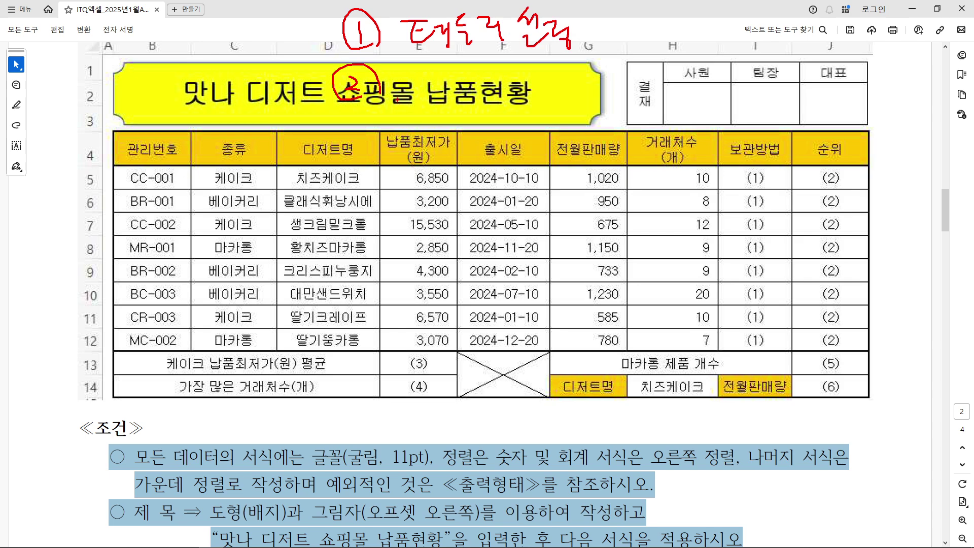
{"action": "left_click_drag", "start_coordinate": [109, 350], "coordinate": [382, 370]}
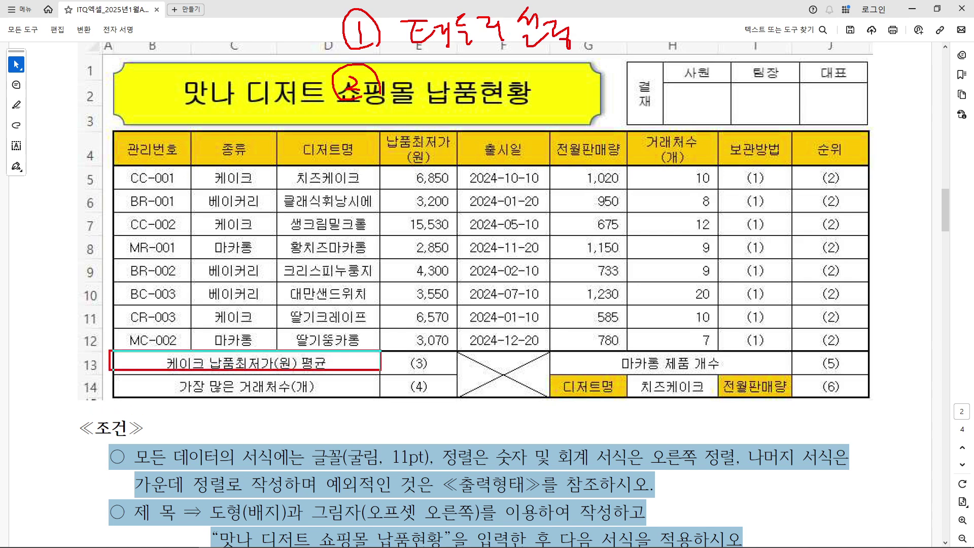
{"action": "mouse_move", "coordinate": [105, 375]}
{"action": "left_mouse_down"}
{"action": "mouse_move", "coordinate": [149, 399]}
{"action": "mouse_move", "coordinate": [382, 399]}
{"action": "left_mouse_up"}
{"action": "mouse_move", "coordinate": [459, 345]}
{"action": "left_mouse_down"}
{"action": "mouse_move", "coordinate": [496, 396]}
{"action": "mouse_move", "coordinate": [549, 396]}
{"action": "left_mouse_up"}
{"action": "mouse_move", "coordinate": [558, 349]}
{"action": "left_mouse_down"}
{"action": "mouse_move", "coordinate": [655, 375]}
{"action": "mouse_move", "coordinate": [794, 375]}
{"action": "left_mouse_up"}
{"action": "left_click_drag", "start_coordinate": [465, 390], "coordinate": [536, 352]}
{"action": "left_click_drag", "start_coordinate": [459, 355], "coordinate": [525, 386]}
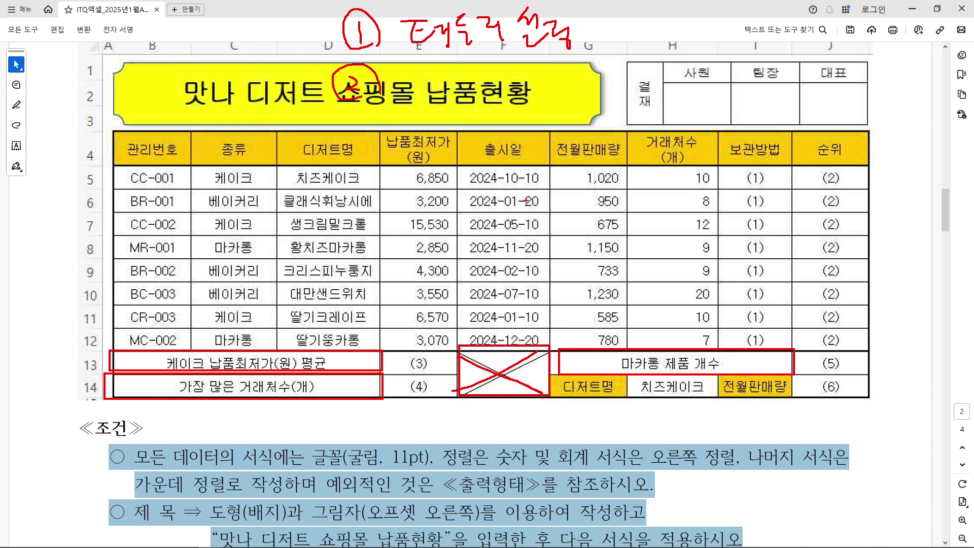
Box the E5:E12 and G5:H12 values, mark column B, then erase all annotations and minimize the PDF
{"action": "mouse_move", "coordinate": [376, 163]}
{"action": "left_mouse_down"}
{"action": "mouse_move", "coordinate": [397, 310]}
{"action": "mouse_move", "coordinate": [451, 348]}
{"action": "left_mouse_up"}
{"action": "mouse_move", "coordinate": [549, 163]}
{"action": "left_mouse_down"}
{"action": "mouse_move", "coordinate": [710, 344]}
{"action": "mouse_move", "coordinate": [721, 343]}
{"action": "left_mouse_up"}
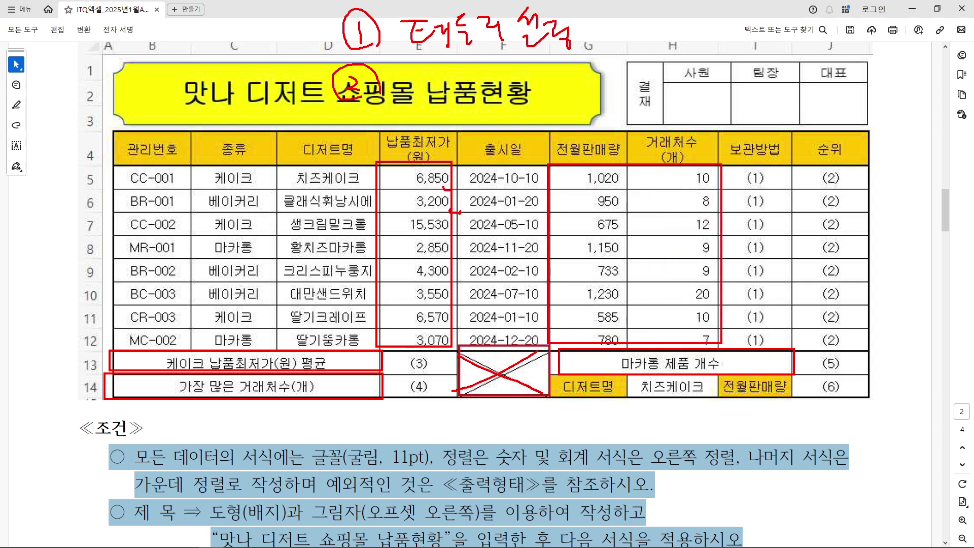
{"action": "mouse_move", "coordinate": [104, 38]}
{"action": "left_mouse_down"}
{"action": "mouse_move", "coordinate": [121, 76]}
{"action": "mouse_move", "coordinate": [116, 128]}
{"action": "left_mouse_up"}
{"action": "left_click_drag", "start_coordinate": [102, 172], "coordinate": [143, 272]}
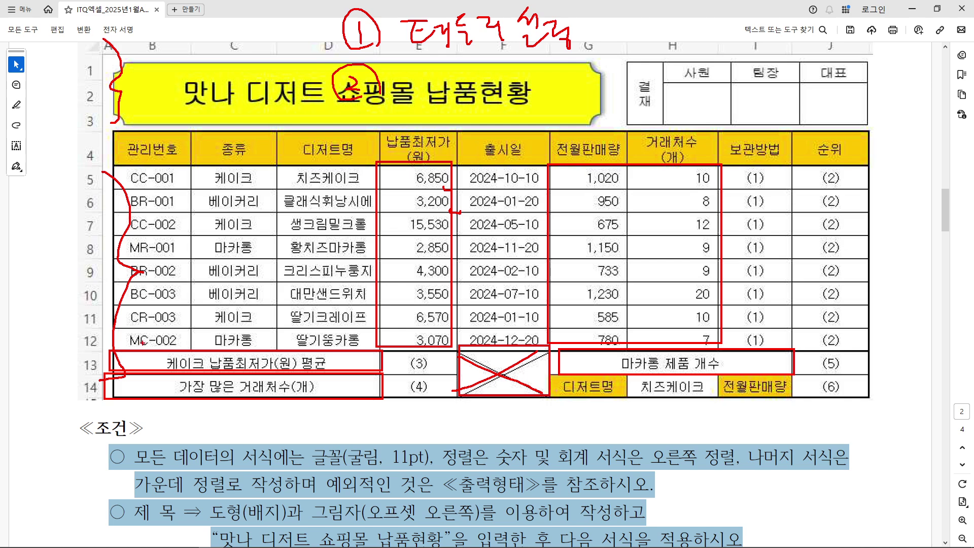
{"action": "key", "text": "e"}
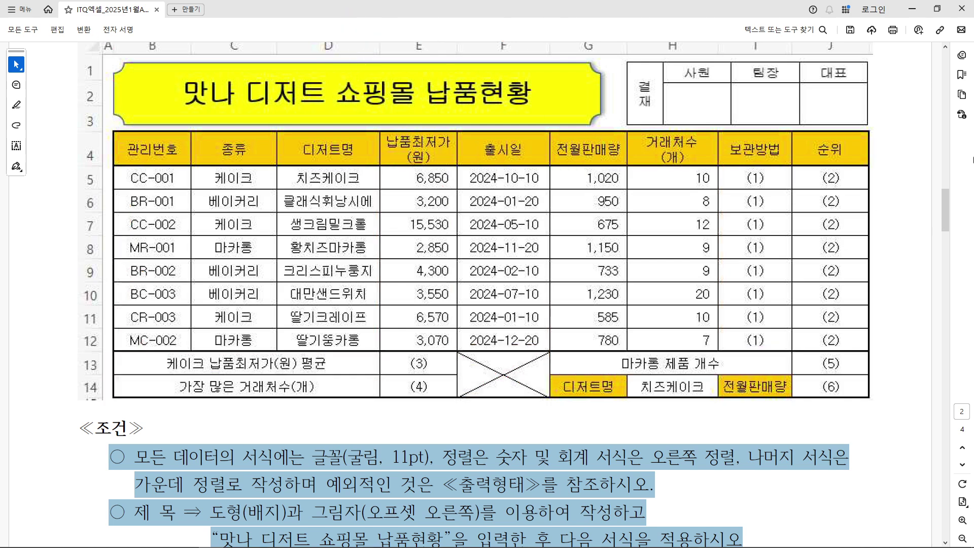
{"action": "left_click", "coordinate": [912, 10]}
Give B4:J14 all borders plus a thick outside border, then bring the exam PDF back
{"action": "left_click_drag", "start_coordinate": [111, 183], "coordinate": [935, 435]}
{"action": "scroll", "coordinate": [689, 351], "scroll_direction": "down", "scroll_amount": 1, "text": "ctrl"}
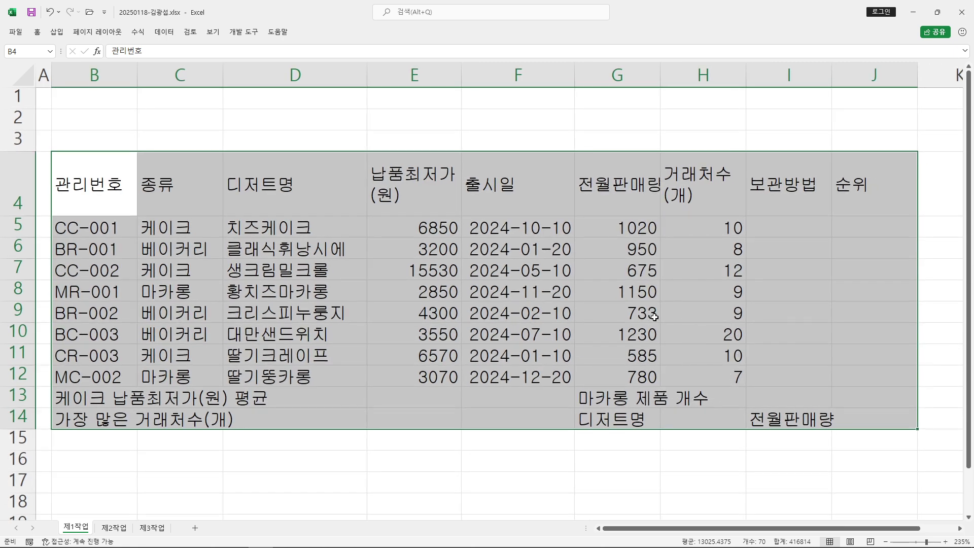
{"action": "double_click", "coordinate": [38, 33]}
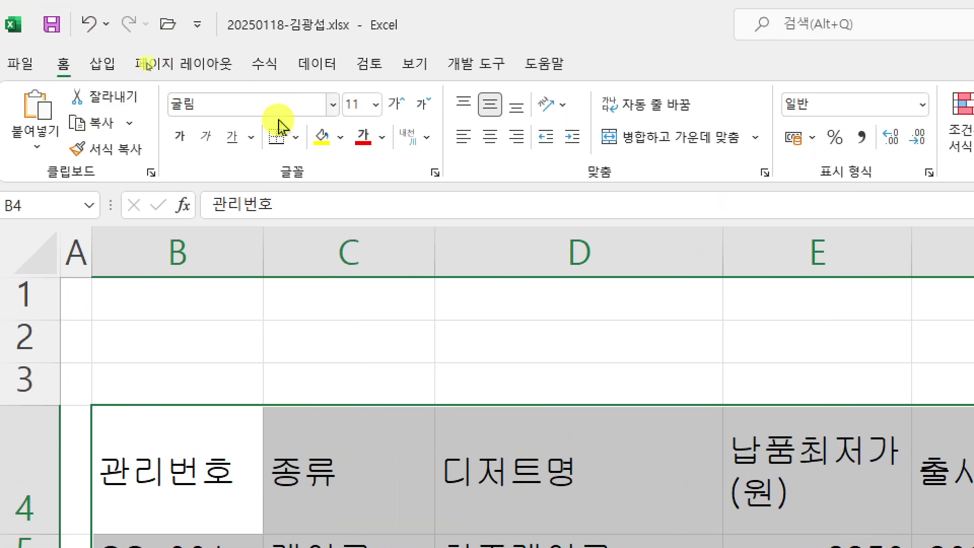
{"action": "left_click", "coordinate": [299, 143]}
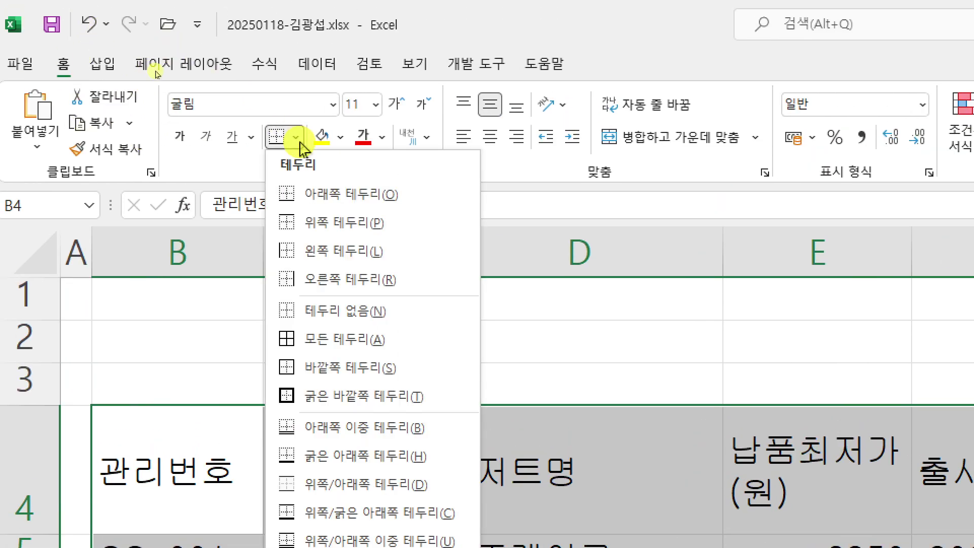
{"action": "left_click", "coordinate": [401, 341]}
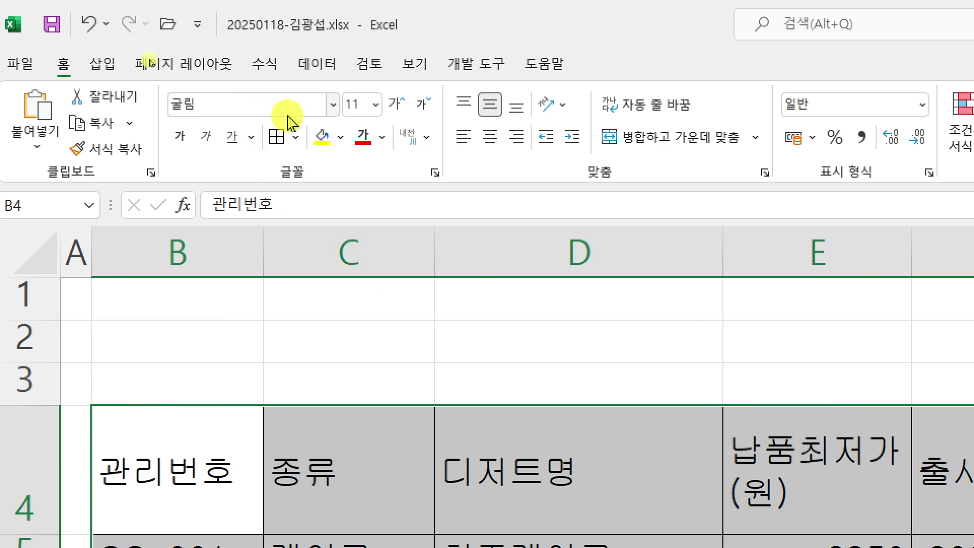
{"action": "left_click", "coordinate": [295, 138]}
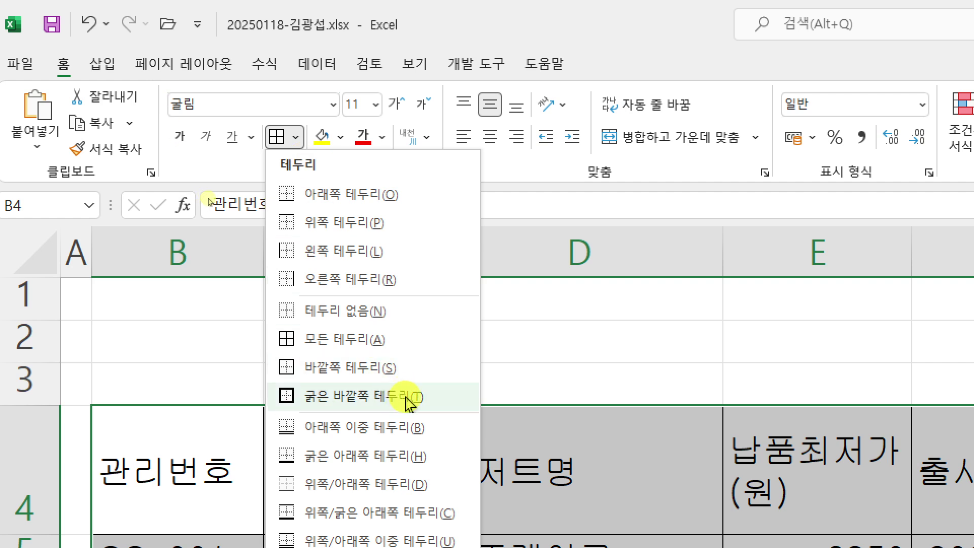
{"action": "left_click", "coordinate": [409, 399]}
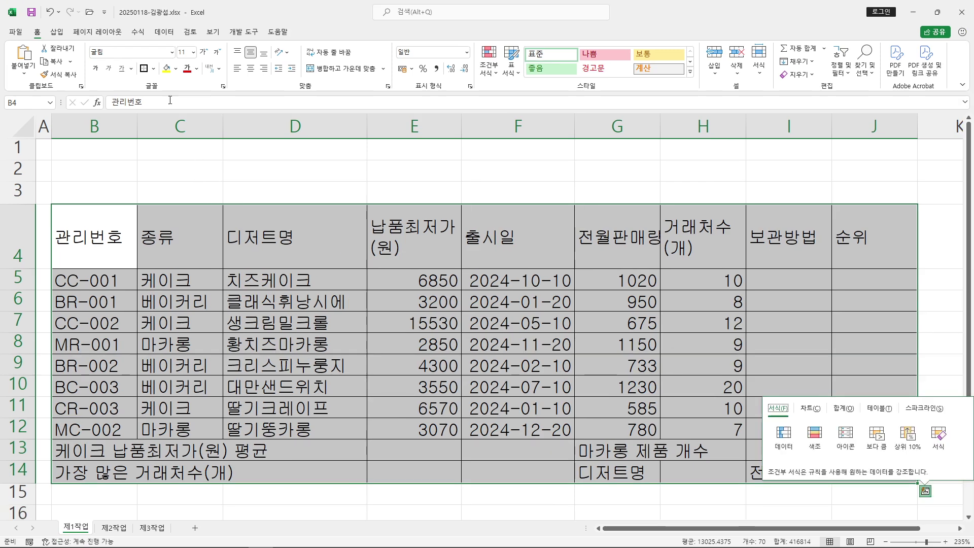
{"action": "mouse_move", "coordinate": [374, 546]}
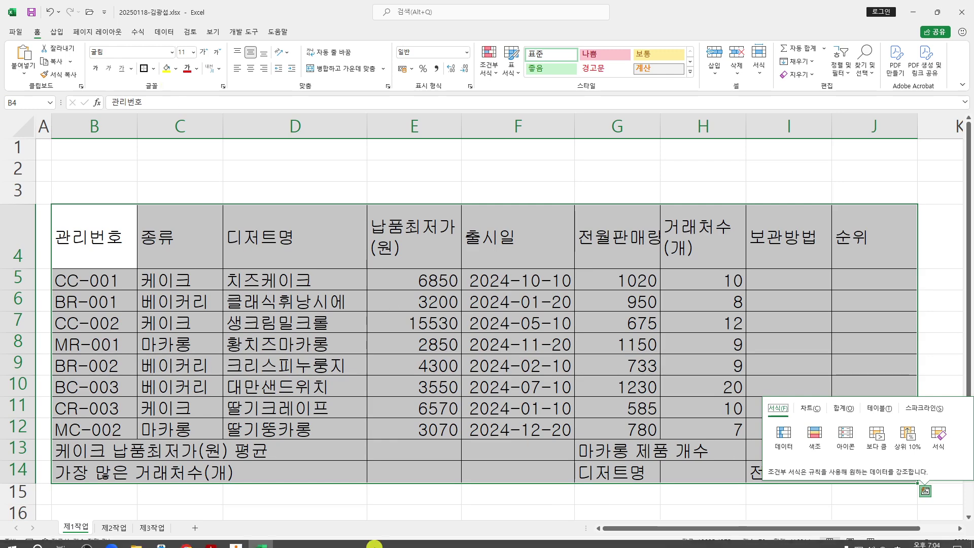
{"action": "left_click", "coordinate": [223, 541]}
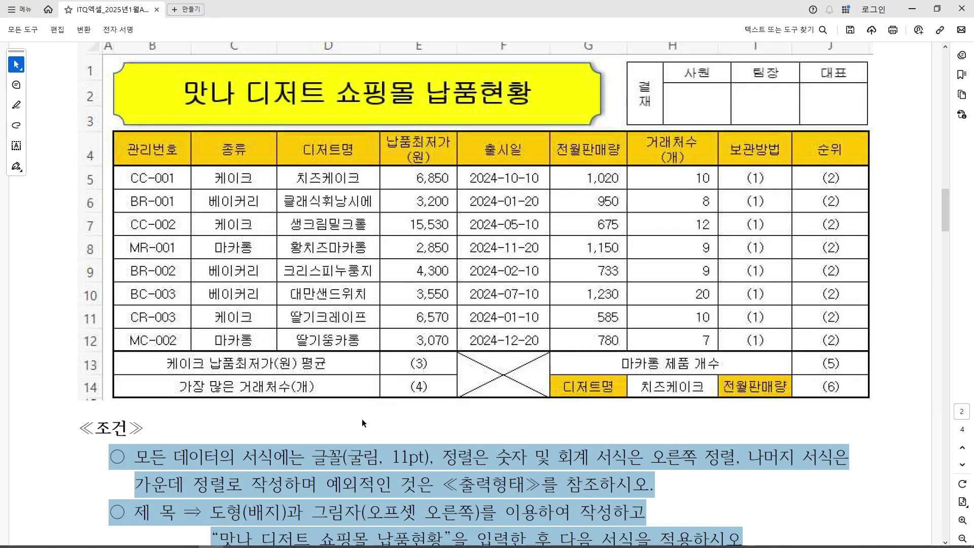
Clear the earlier text highlights from the alignment rules in the exam PDF
{"action": "scroll", "coordinate": [363, 422], "scroll_direction": "down", "scroll_amount": 2}
{"action": "left_click", "coordinate": [363, 421]}
{"action": "left_click_drag", "start_coordinate": [442, 413], "coordinate": [663, 414]}
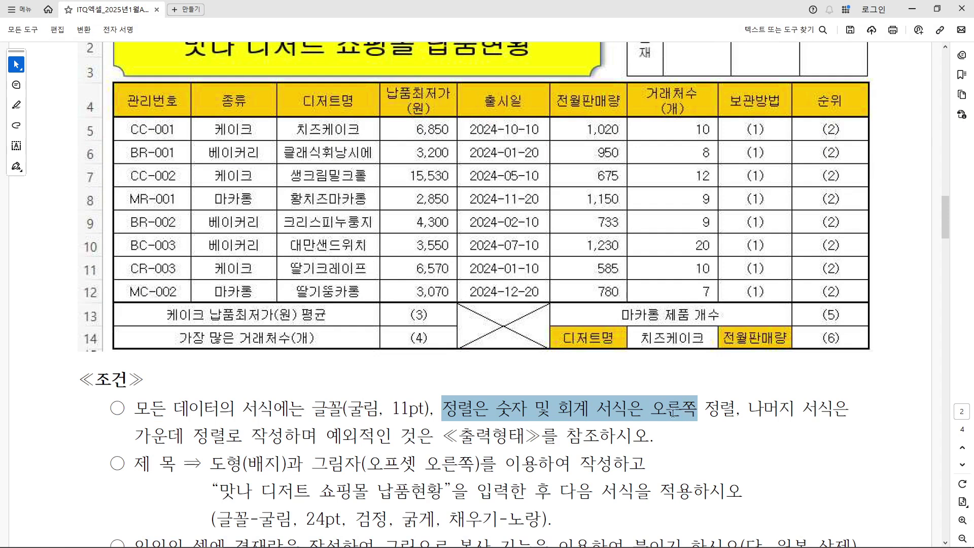
{"action": "left_click", "coordinate": [573, 408]}
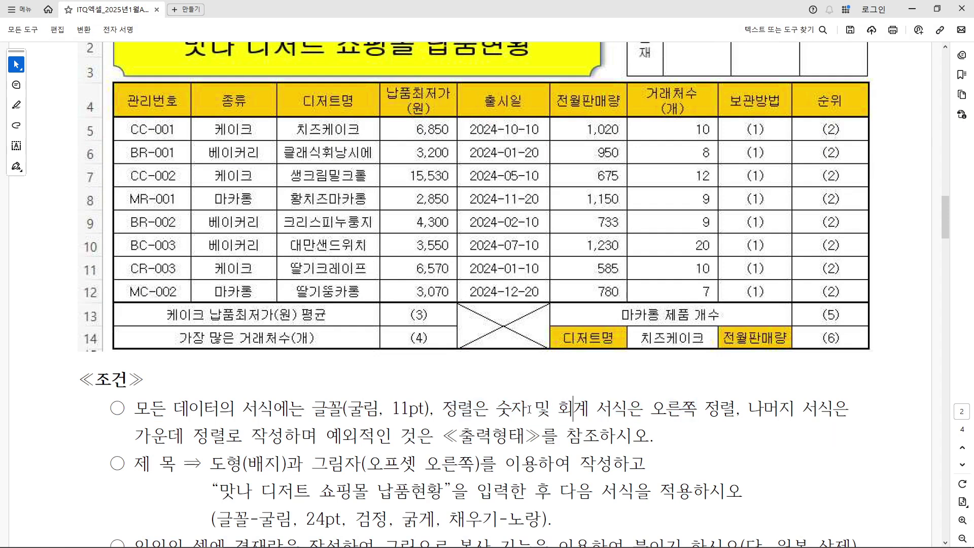
Mark the number/accounting, right-alignment and centre-alignment rules with red pen ink
{"action": "left_click_drag", "start_coordinate": [487, 422], "coordinate": [633, 425]}
{"action": "mouse_move", "coordinate": [710, 429]}
{"action": "left_mouse_down"}
{"action": "mouse_move", "coordinate": [654, 422]}
{"action": "mouse_move", "coordinate": [713, 434]}
{"action": "left_mouse_up"}
{"action": "mouse_move", "coordinate": [216, 442]}
{"action": "left_mouse_down"}
{"action": "mouse_move", "coordinate": [177, 444]}
{"action": "mouse_move", "coordinate": [243, 436]}
{"action": "mouse_move", "coordinate": [211, 454]}
{"action": "left_mouse_up"}
{"action": "left_click_drag", "start_coordinate": [100, 434], "coordinate": [104, 446]}
{"action": "left_click_drag", "start_coordinate": [101, 459], "coordinate": [116, 440]}
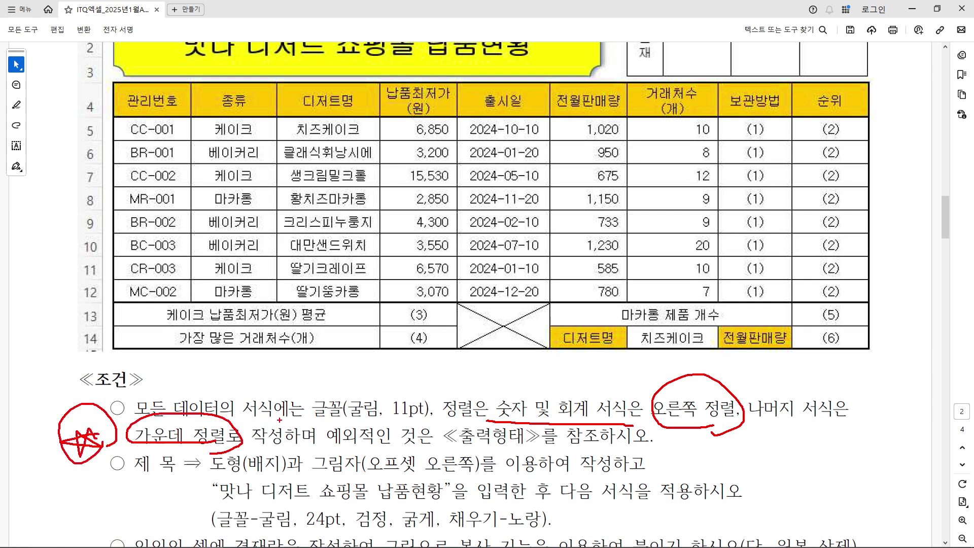
Erase the ink and restore the PDF viewer to a smaller window at the lower left
{"action": "key", "text": "Escape"}
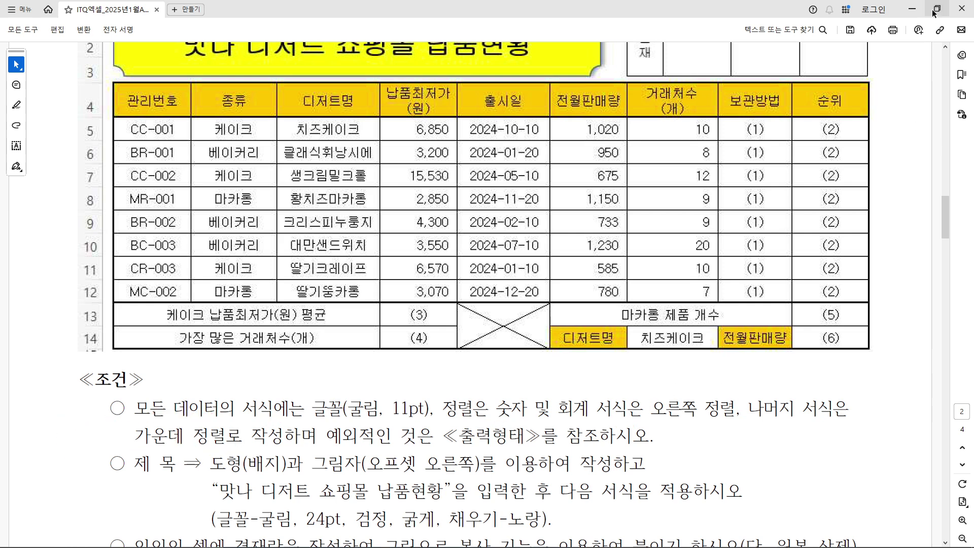
{"action": "left_click", "coordinate": [937, 9]}
{"action": "left_click_drag", "start_coordinate": [277, 5], "coordinate": [288, 314]}
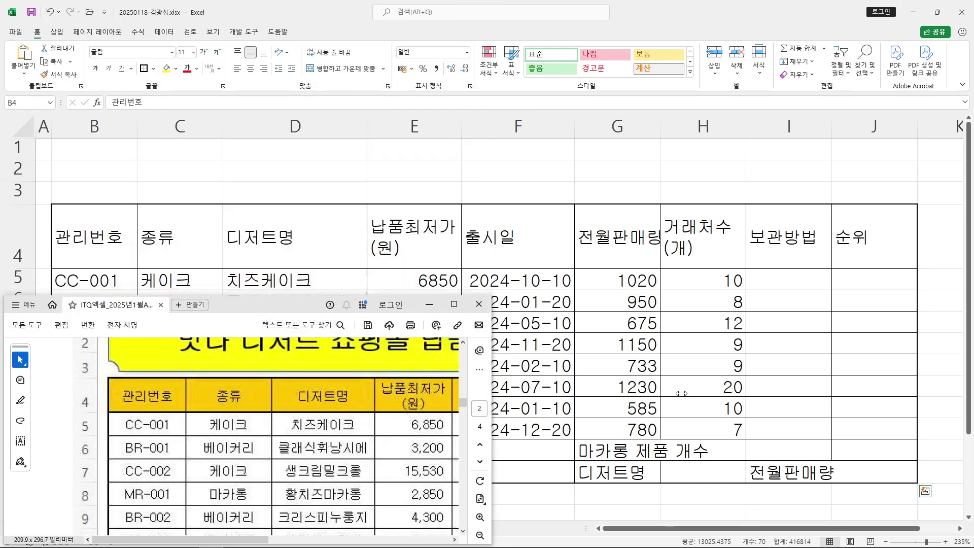
Move the PDF window aside and centre-align the whole B4:J14 table, numbers and dates included
{"action": "left_click_drag", "start_coordinate": [584, 394], "coordinate": [971, 394]}
{"action": "left_click_drag", "start_coordinate": [588, 304], "coordinate": [590, 376]}
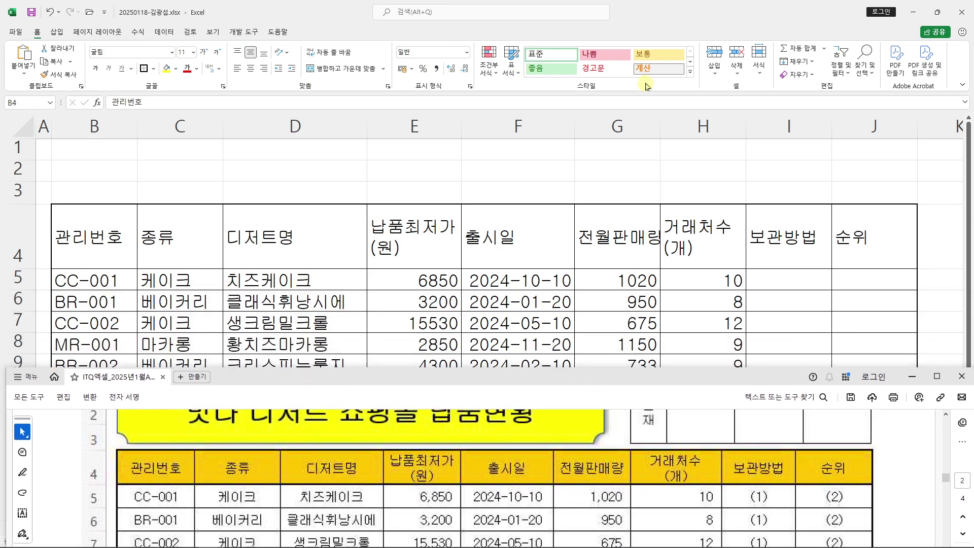
{"action": "left_click", "coordinate": [672, 31]}
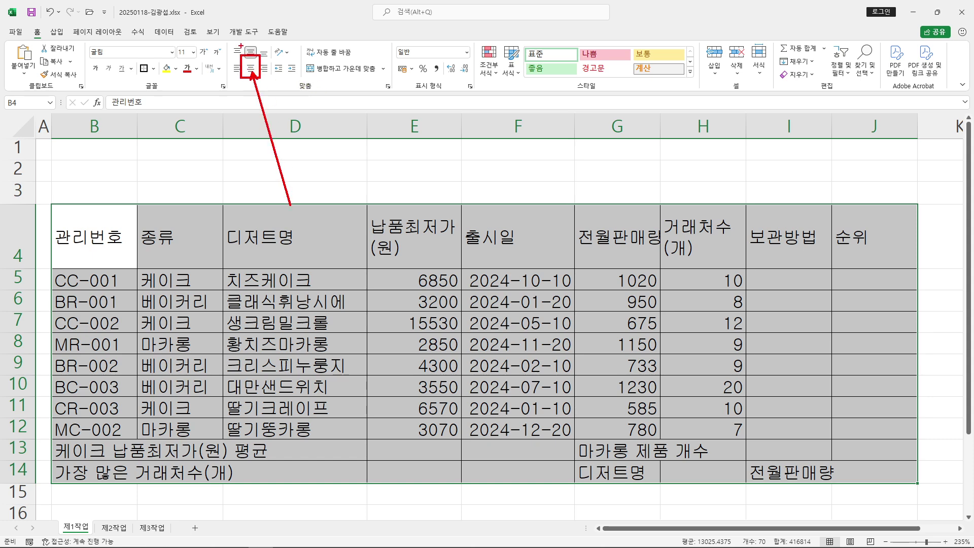
{"action": "left_click", "coordinate": [250, 70]}
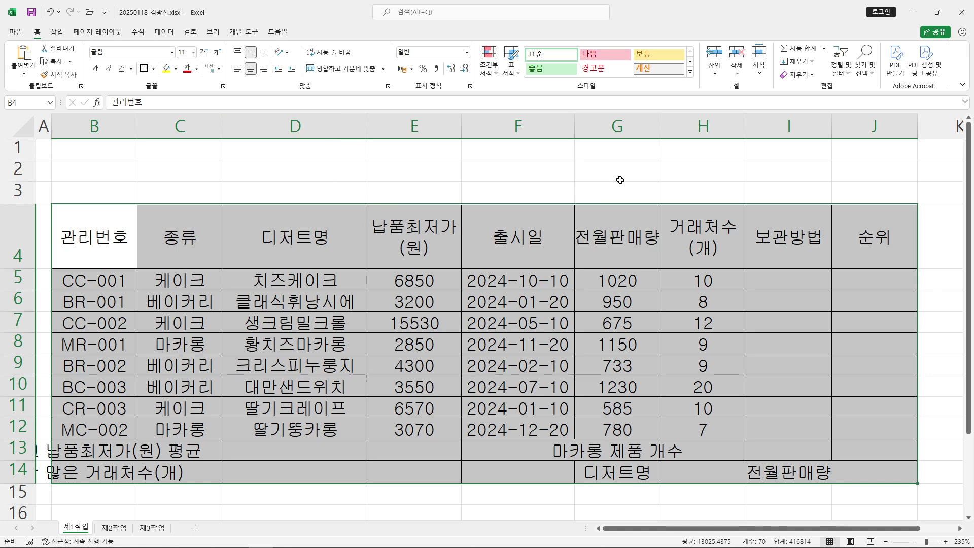
Select the data rows from B5, mark them up with ink, then clear the selection
{"action": "left_click", "coordinate": [645, 172]}
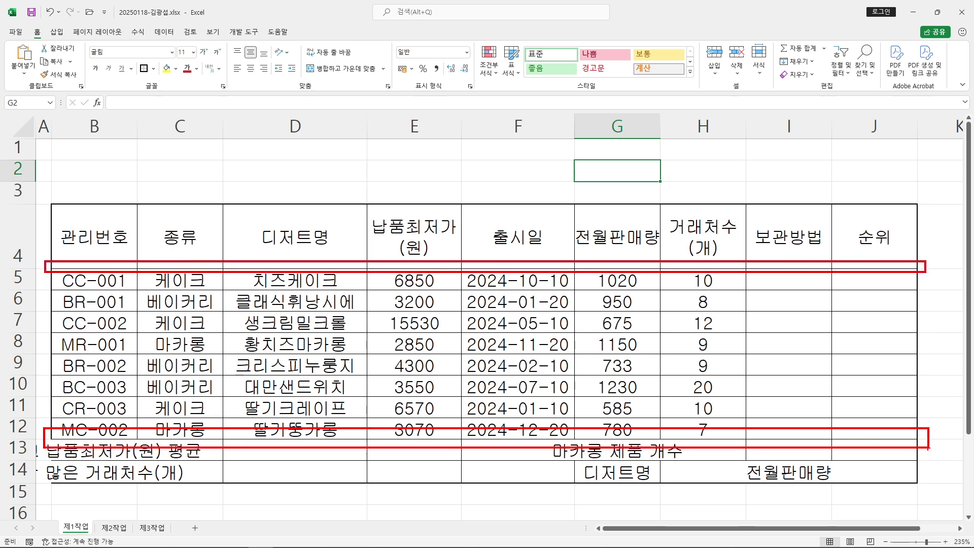
{"action": "mouse_move", "coordinate": [79, 279]}
{"action": "left_mouse_down"}
{"action": "mouse_move", "coordinate": [870, 277]}
{"action": "mouse_move", "coordinate": [893, 393]}
{"action": "mouse_move", "coordinate": [911, 429]}
{"action": "left_mouse_up"}
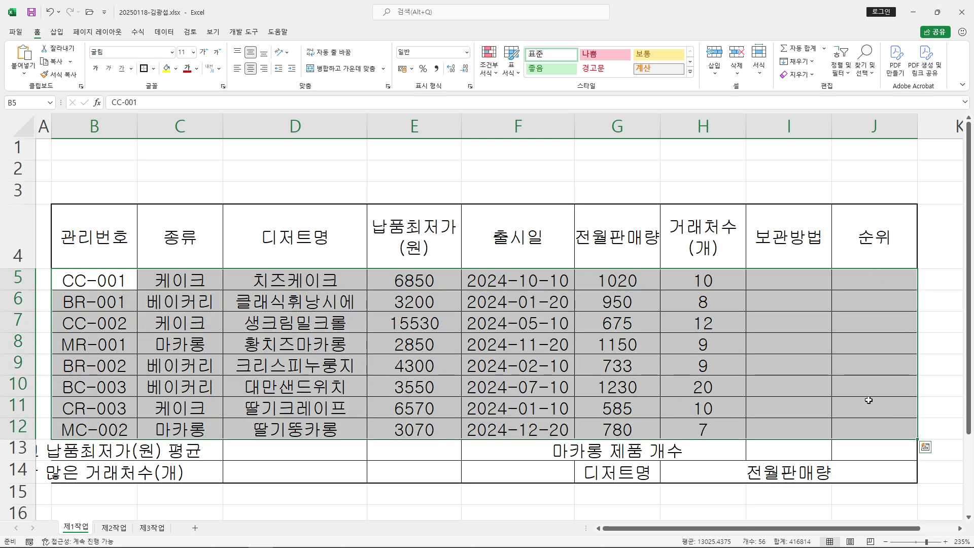
{"action": "left_click_drag", "start_coordinate": [330, 162], "coordinate": [325, 192]}
{"action": "mouse_move", "coordinate": [359, 133]}
{"action": "left_mouse_down"}
{"action": "mouse_move", "coordinate": [358, 172]}
{"action": "mouse_move", "coordinate": [335, 193]}
{"action": "left_mouse_up"}
{"action": "mouse_move", "coordinate": [359, 152]}
{"action": "left_mouse_down"}
{"action": "mouse_move", "coordinate": [483, 154]}
{"action": "mouse_move", "coordinate": [440, 190]}
{"action": "left_mouse_up"}
{"action": "mouse_move", "coordinate": [479, 175]}
{"action": "left_mouse_down"}
{"action": "mouse_move", "coordinate": [480, 208]}
{"action": "mouse_move", "coordinate": [558, 203]}
{"action": "left_mouse_up"}
{"action": "mouse_move", "coordinate": [133, 57]}
{"action": "left_mouse_down"}
{"action": "mouse_move", "coordinate": [156, 79]}
{"action": "mouse_move", "coordinate": [139, 77]}
{"action": "mouse_move", "coordinate": [127, 236]}
{"action": "left_mouse_up"}
{"action": "left_click_drag", "start_coordinate": [139, 56], "coordinate": [175, 18]}
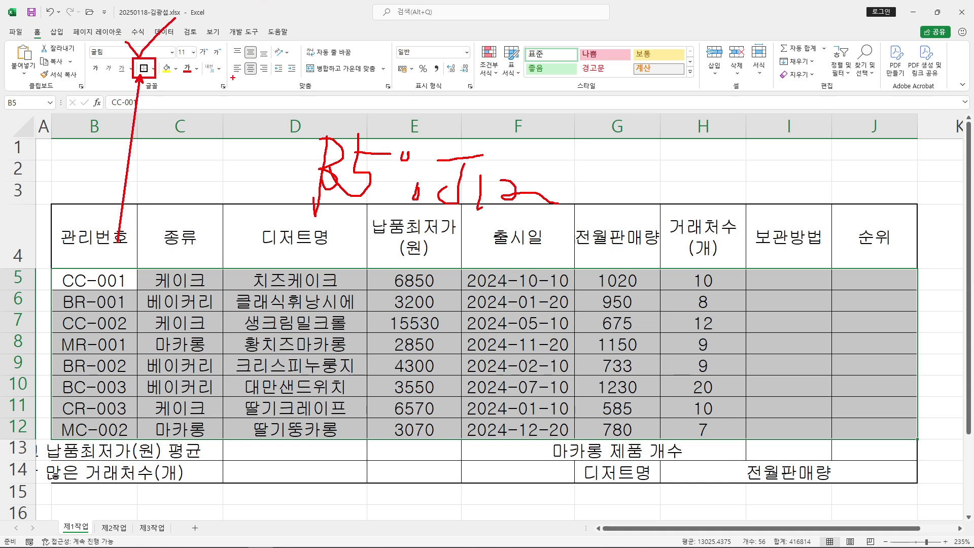
{"action": "key", "text": "Escape"}
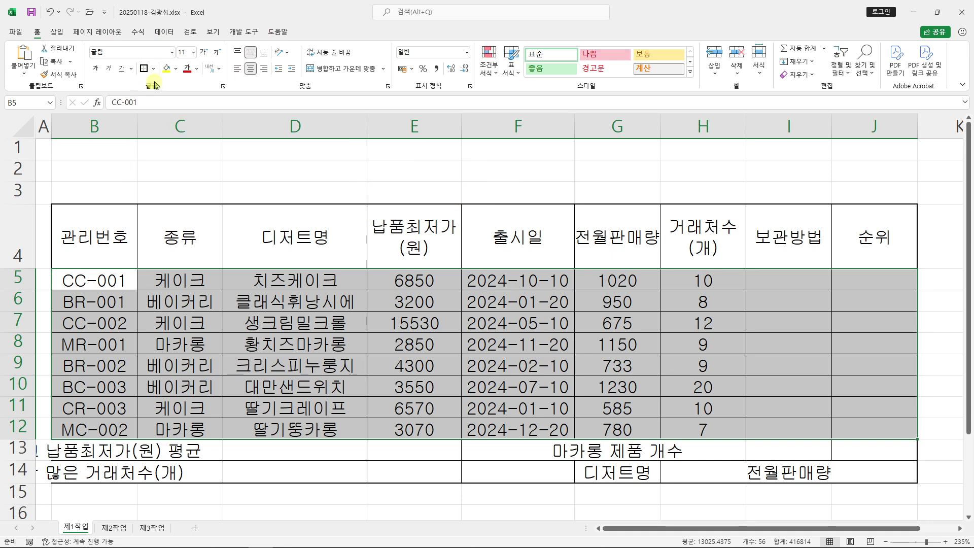
{"action": "left_click", "coordinate": [602, 182]}
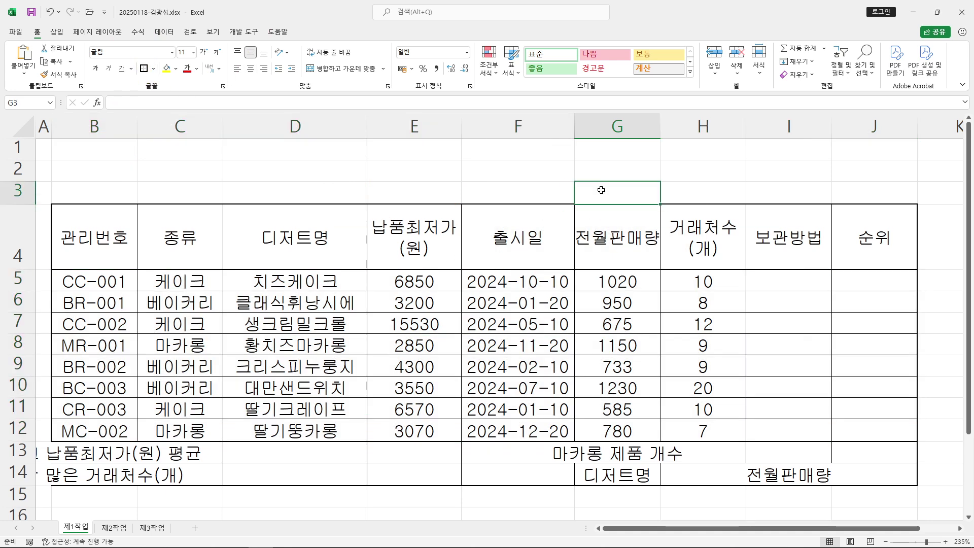
{"action": "left_click", "coordinate": [729, 186]}
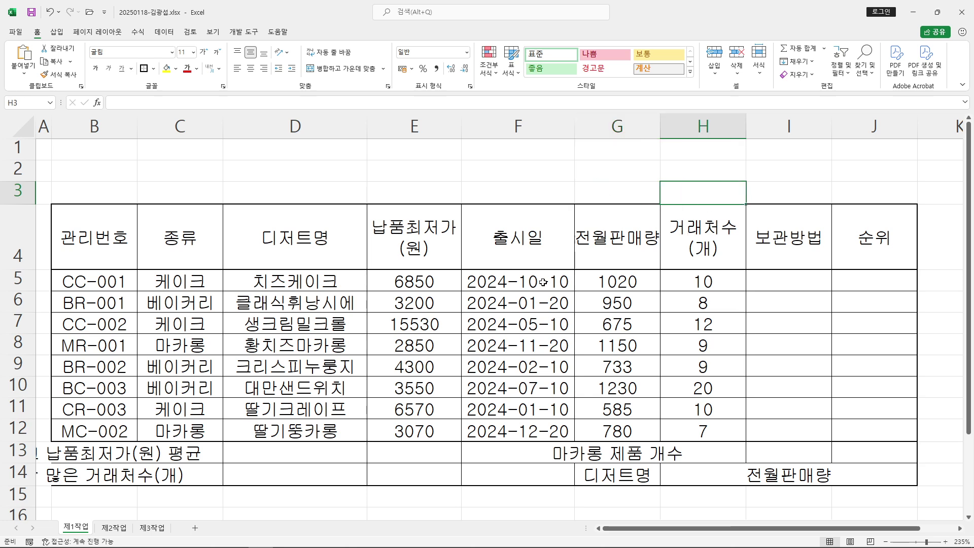
Select B13:D13 as the first range to merge, annotating it with on-screen ink
{"action": "mouse_move", "coordinate": [72, 452]}
{"action": "left_mouse_down"}
{"action": "mouse_move", "coordinate": [285, 452]}
{"action": "mouse_move", "coordinate": [102, 453]}
{"action": "left_mouse_up"}
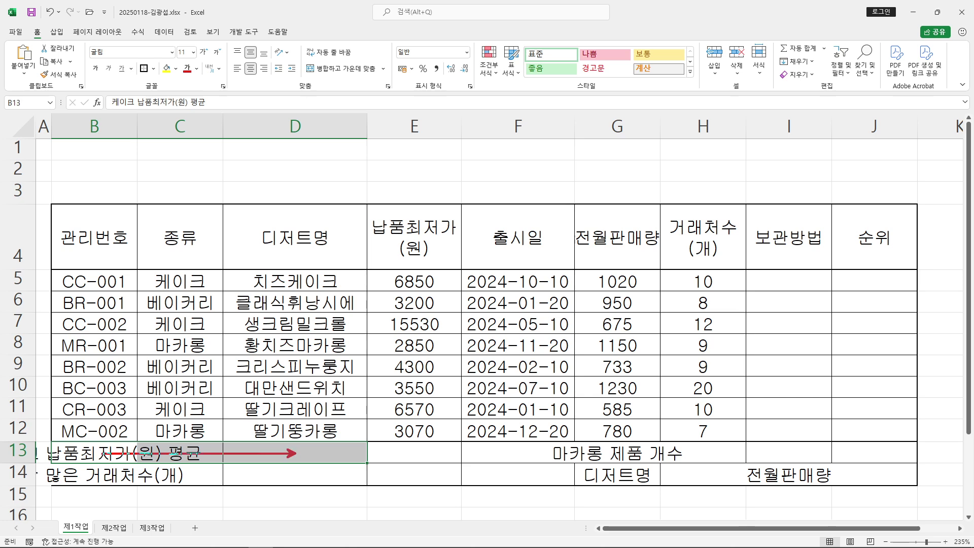
{"action": "left_click_drag", "start_coordinate": [496, 136], "coordinate": [702, 235]}
{"action": "left_click_drag", "start_coordinate": [577, 165], "coordinate": [594, 202]}
{"action": "left_click_drag", "start_coordinate": [601, 181], "coordinate": [634, 199]}
{"action": "mouse_move", "coordinate": [595, 181]}
{"action": "left_mouse_down"}
{"action": "mouse_move", "coordinate": [667, 172]}
{"action": "mouse_move", "coordinate": [656, 203]}
{"action": "left_mouse_up"}
{"action": "left_click_drag", "start_coordinate": [669, 193], "coordinate": [700, 199]}
{"action": "mouse_move", "coordinate": [459, 242]}
{"action": "left_mouse_down"}
{"action": "mouse_move", "coordinate": [517, 207]}
{"action": "mouse_move", "coordinate": [523, 280]}
{"action": "left_mouse_up"}
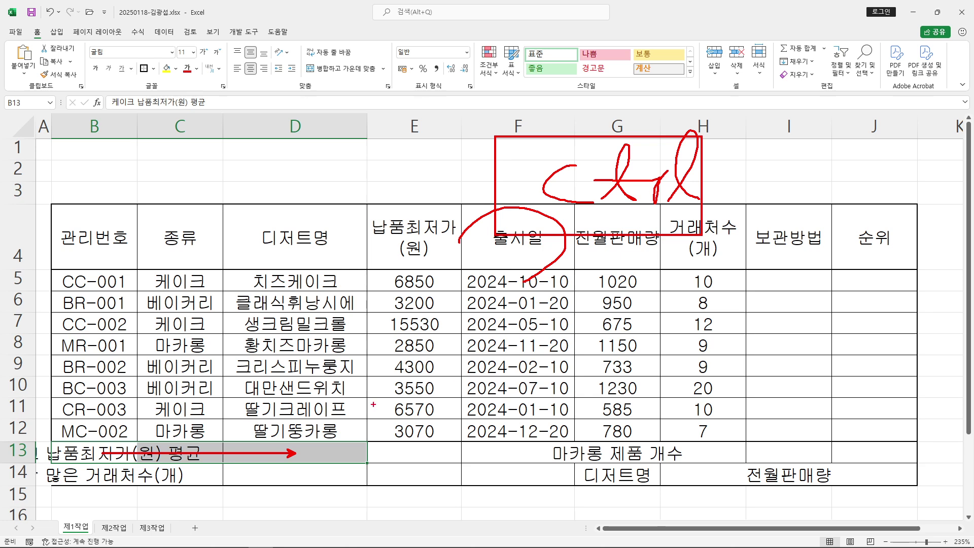
{"action": "key", "text": "Escape"}
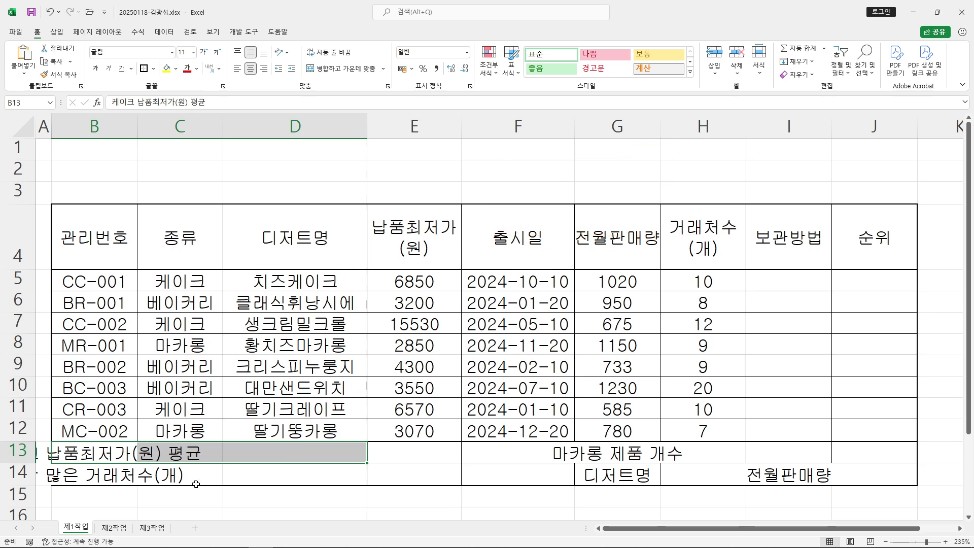
Add B14:D14, F13:F14 and G13:I13 to the selection and merge-and-centre all four ranges
{"action": "left_click_drag", "start_coordinate": [76, 473], "coordinate": [307, 479]}
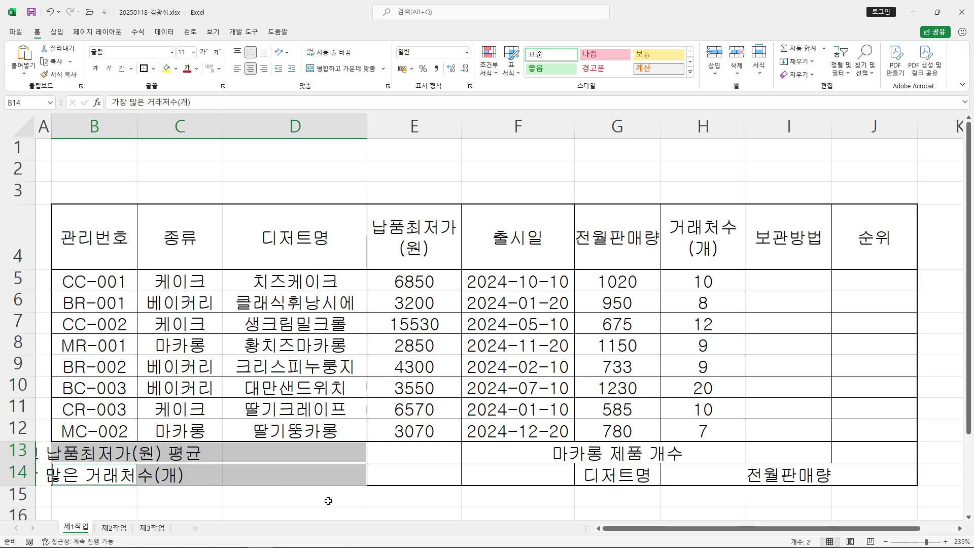
{"action": "left_click_drag", "start_coordinate": [516, 451], "coordinate": [518, 480]}
{"action": "left_click_drag", "start_coordinate": [624, 455], "coordinate": [789, 452]}
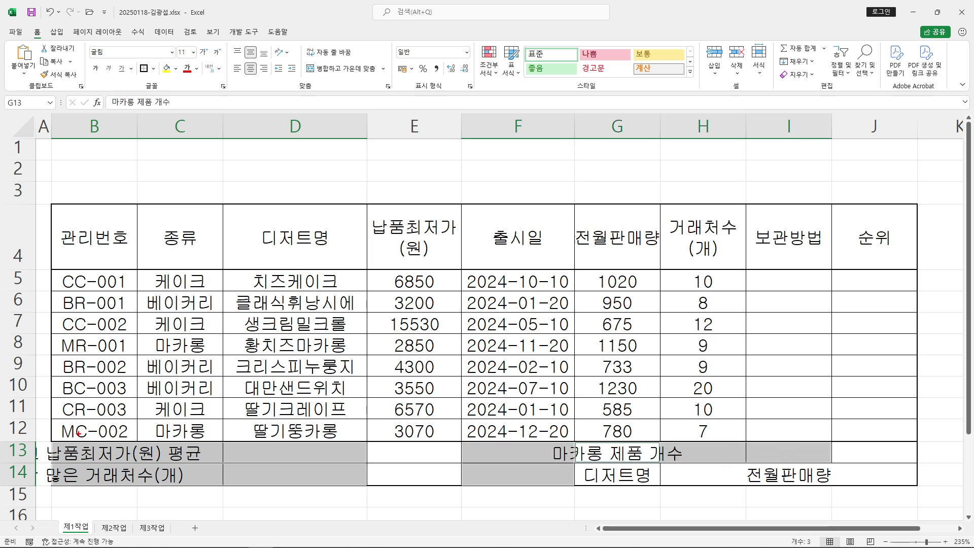
{"action": "mouse_move", "coordinate": [54, 439]}
{"action": "left_mouse_down"}
{"action": "mouse_move", "coordinate": [337, 468]}
{"action": "mouse_move", "coordinate": [367, 460]}
{"action": "left_mouse_up"}
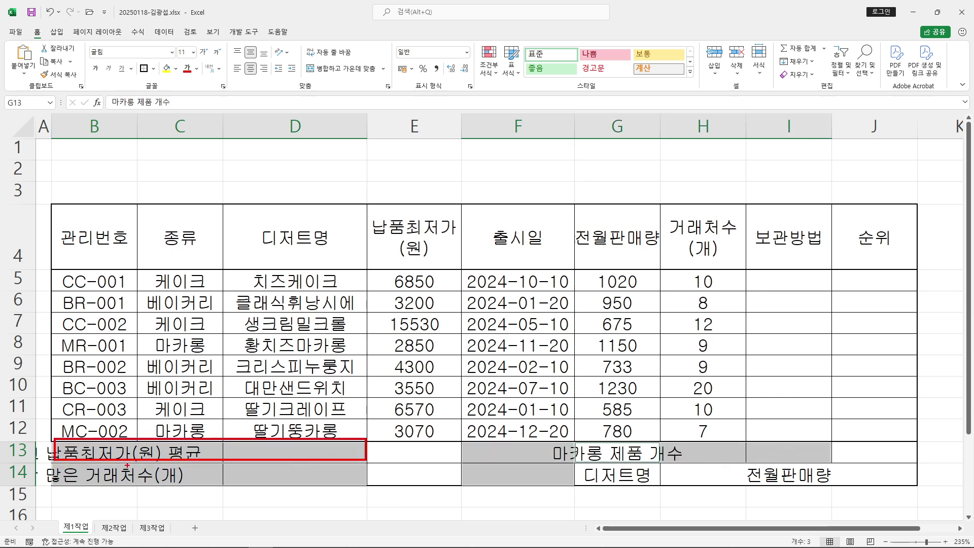
{"action": "mouse_move", "coordinate": [55, 465]}
{"action": "left_mouse_down"}
{"action": "mouse_move", "coordinate": [184, 489]}
{"action": "mouse_move", "coordinate": [370, 488]}
{"action": "left_mouse_up"}
{"action": "mouse_move", "coordinate": [461, 440]}
{"action": "left_mouse_down"}
{"action": "mouse_move", "coordinate": [495, 479]}
{"action": "mouse_move", "coordinate": [567, 488]}
{"action": "left_mouse_up"}
{"action": "left_click_drag", "start_coordinate": [579, 439], "coordinate": [828, 466]}
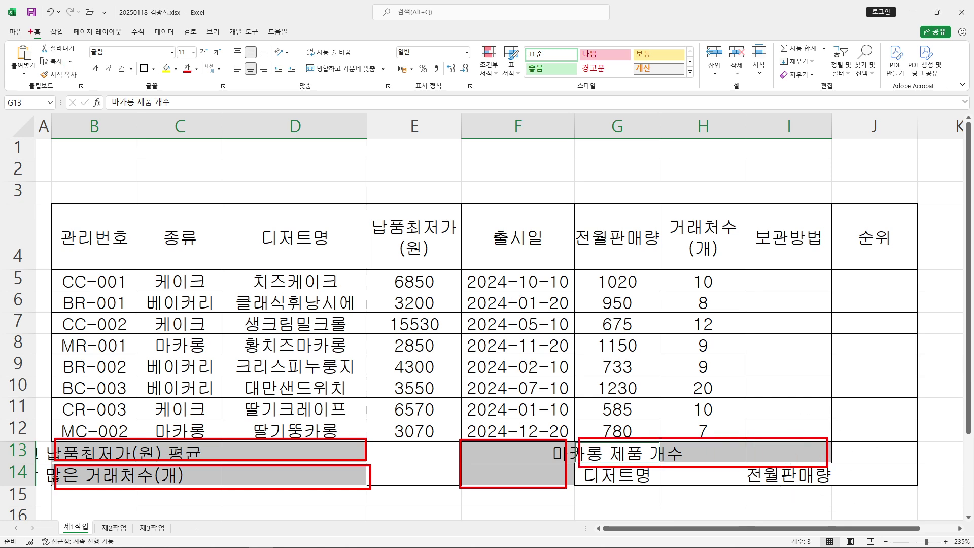
{"action": "left_click_drag", "start_coordinate": [301, 59], "coordinate": [389, 79]}
{"action": "left_click_drag", "start_coordinate": [451, 2], "coordinate": [369, 61]}
{"action": "left_click_drag", "start_coordinate": [403, 1], "coordinate": [336, 23]}
{"action": "mouse_move", "coordinate": [352, 2]}
{"action": "left_mouse_down"}
{"action": "mouse_move", "coordinate": [378, 29]}
{"action": "mouse_move", "coordinate": [388, 26]}
{"action": "mouse_move", "coordinate": [370, 42]}
{"action": "left_mouse_up"}
{"action": "key", "text": "Escape"}
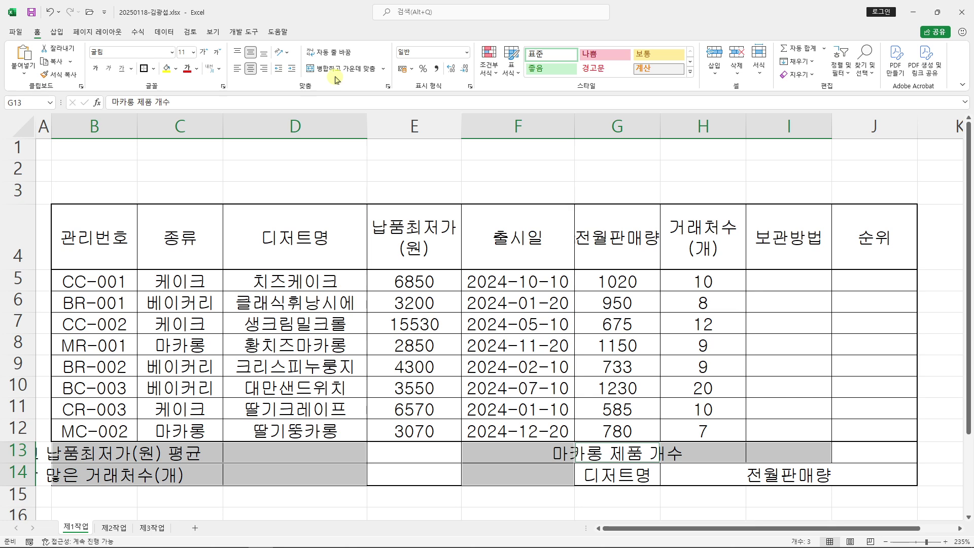
{"action": "left_click", "coordinate": [338, 69]}
Select the merged F13:F14 cell and open Format Cells for it
{"action": "left_click", "coordinate": [690, 294]}
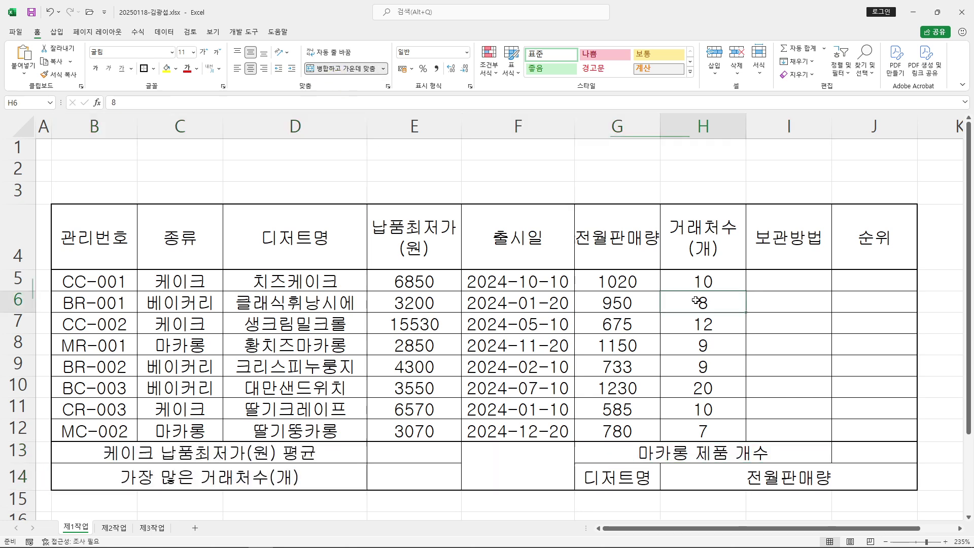
{"action": "left_click", "coordinate": [525, 456]}
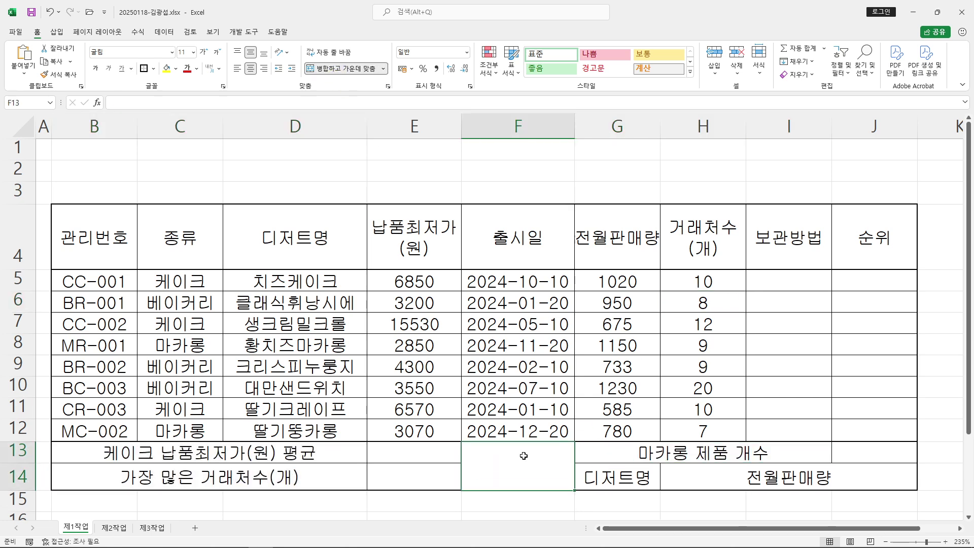
{"action": "left_click_drag", "start_coordinate": [562, 448], "coordinate": [456, 499]}
{"action": "left_click_drag", "start_coordinate": [464, 451], "coordinate": [574, 497]}
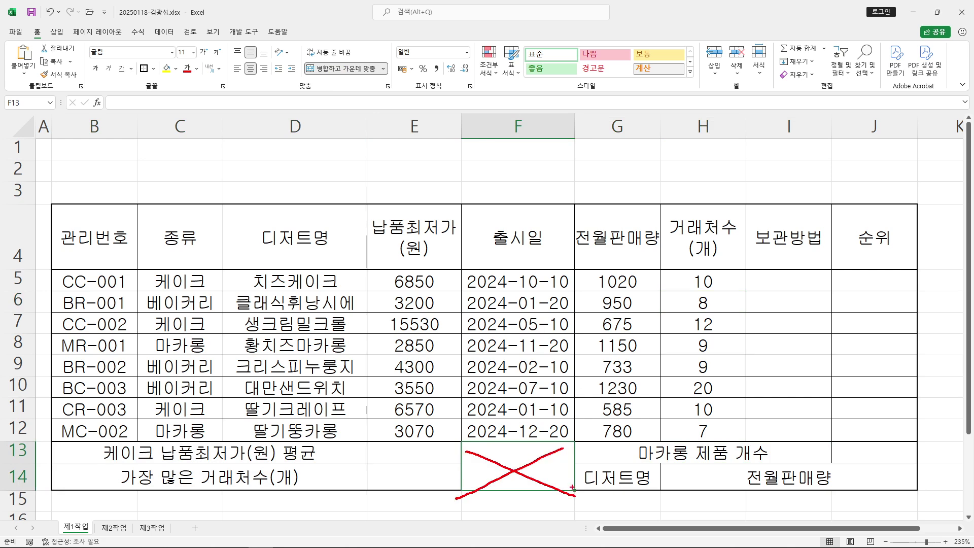
{"action": "key", "text": "Escape"}
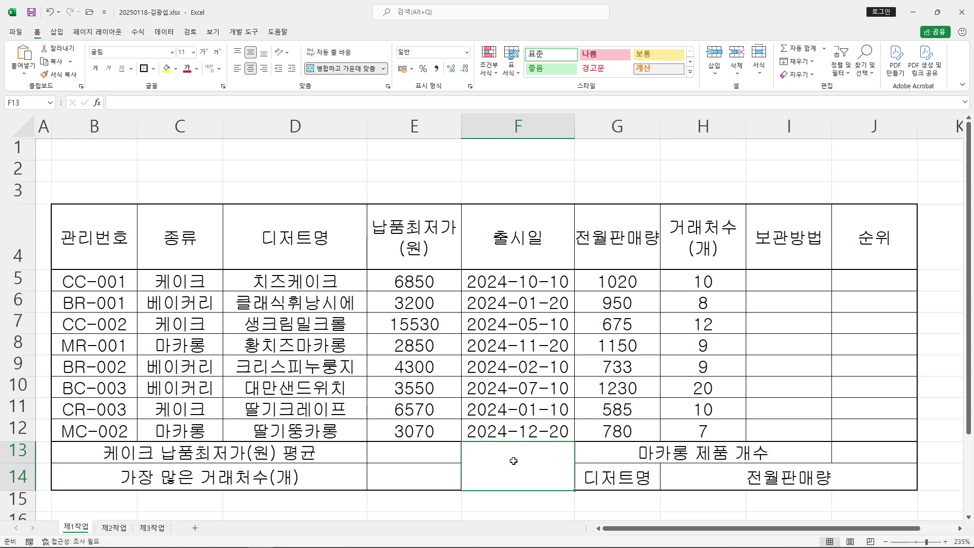
{"action": "right_click", "coordinate": [513, 461]}
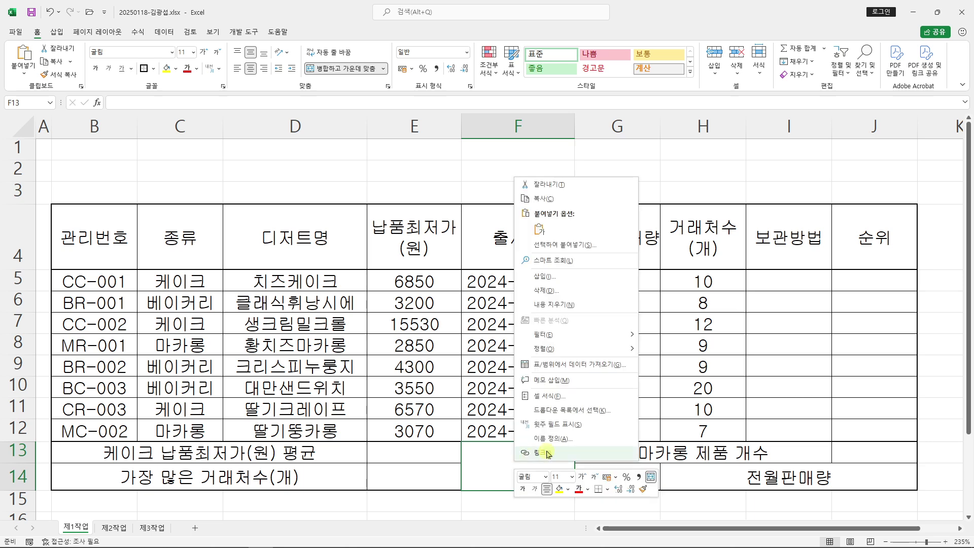
{"action": "left_click", "coordinate": [587, 395]}
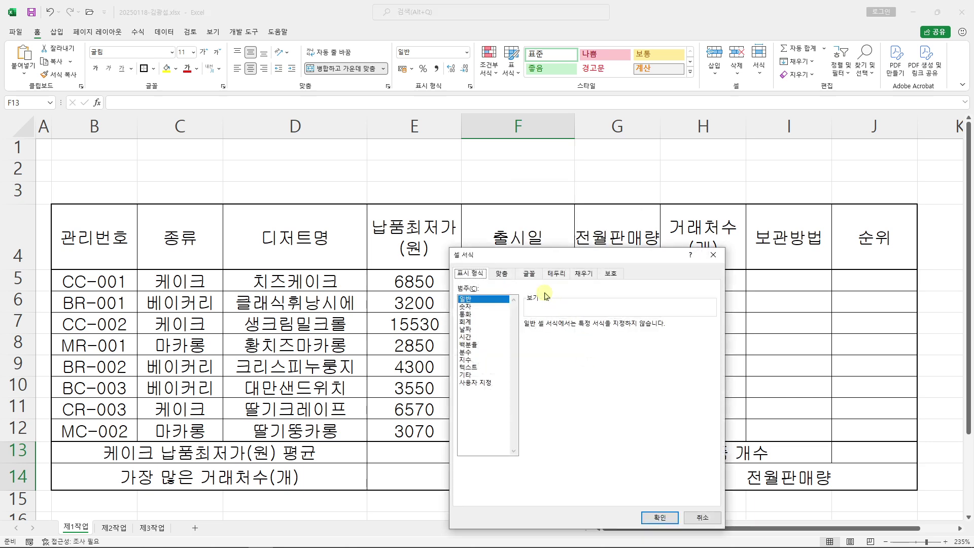
Add both diagonal borders on the Border tab so F13:F14 shows an X
{"action": "left_click_drag", "start_coordinate": [564, 261], "coordinate": [483, 117]}
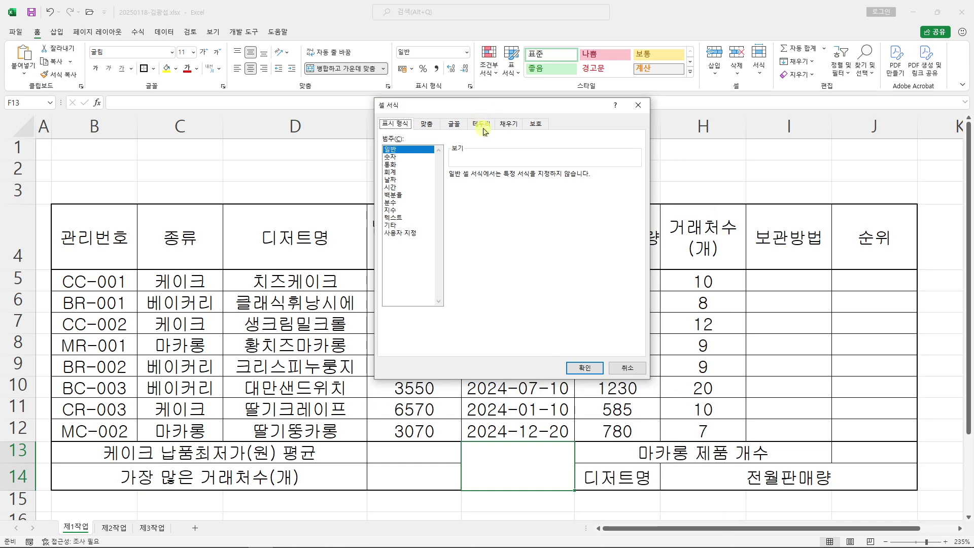
{"action": "left_click", "coordinate": [482, 125]}
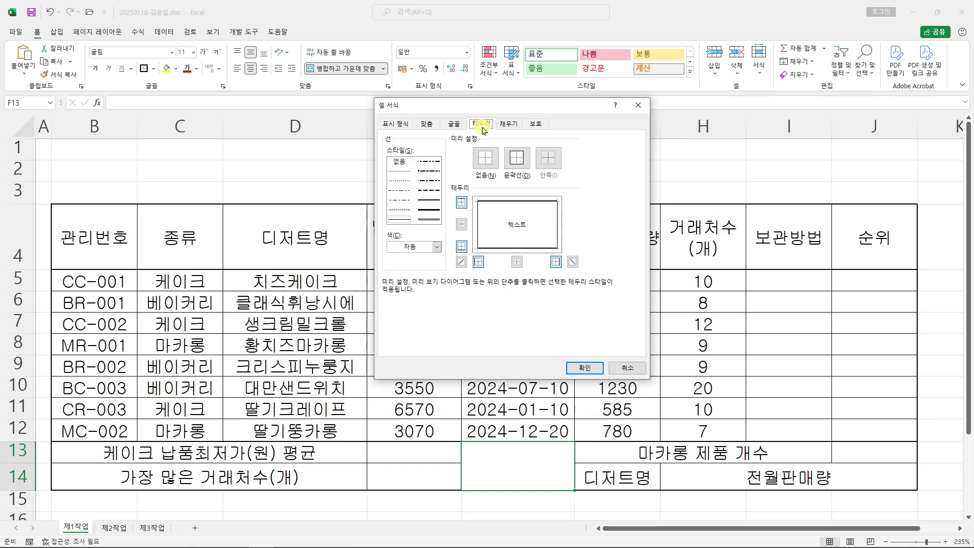
{"action": "left_click_drag", "start_coordinate": [466, 274], "coordinate": [467, 276]}
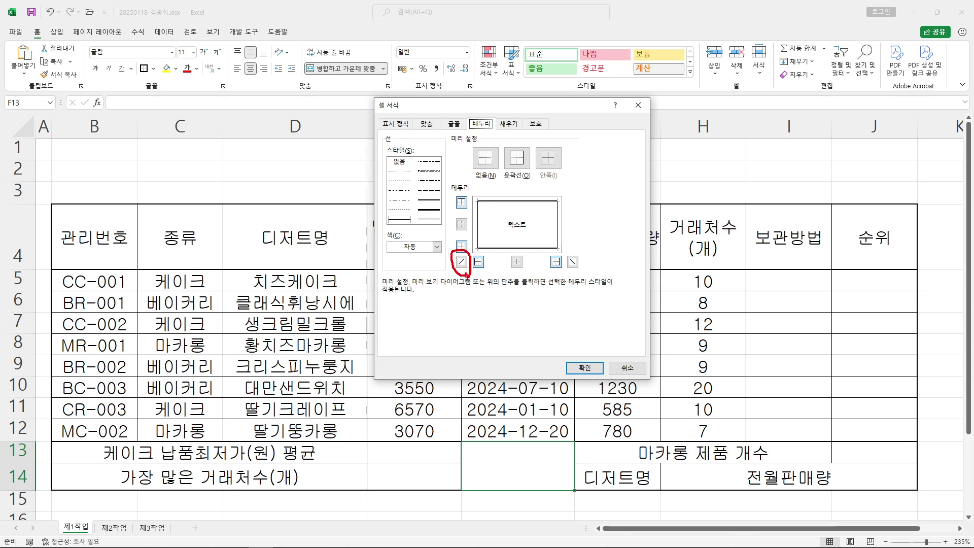
{"action": "left_click_drag", "start_coordinate": [566, 274], "coordinate": [568, 274]}
{"action": "left_click", "coordinate": [461, 261]}
{"action": "left_click", "coordinate": [573, 261]}
{"action": "left_click", "coordinate": [586, 371]}
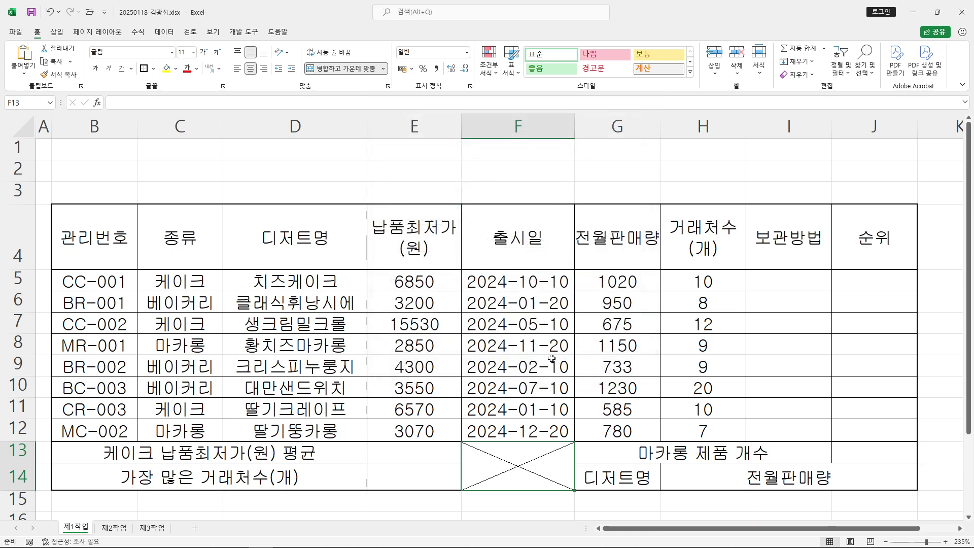
Show the ITQ answer PDF full screen, scrolled up to the 《출력형태》 reference table
{"action": "left_click", "coordinate": [211, 544]}
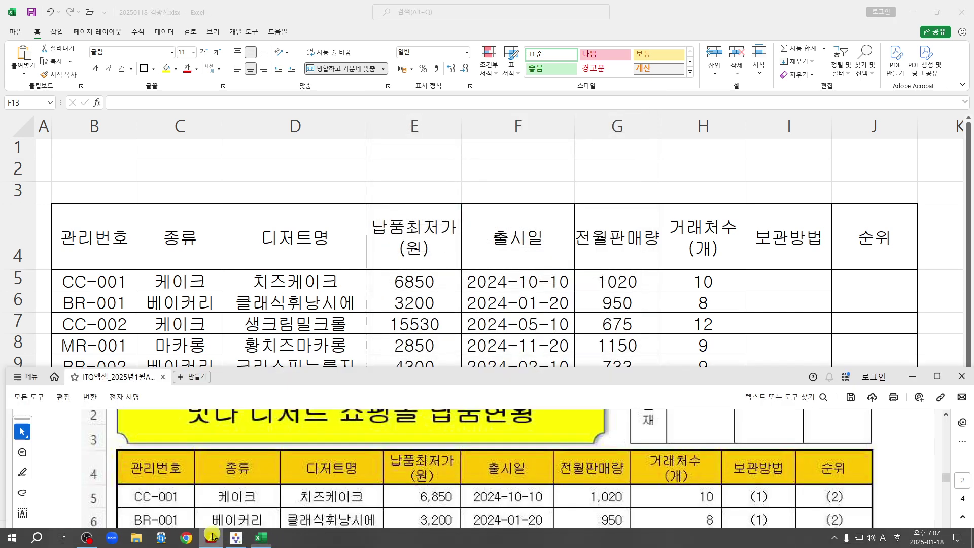
{"action": "left_click", "coordinate": [937, 376]}
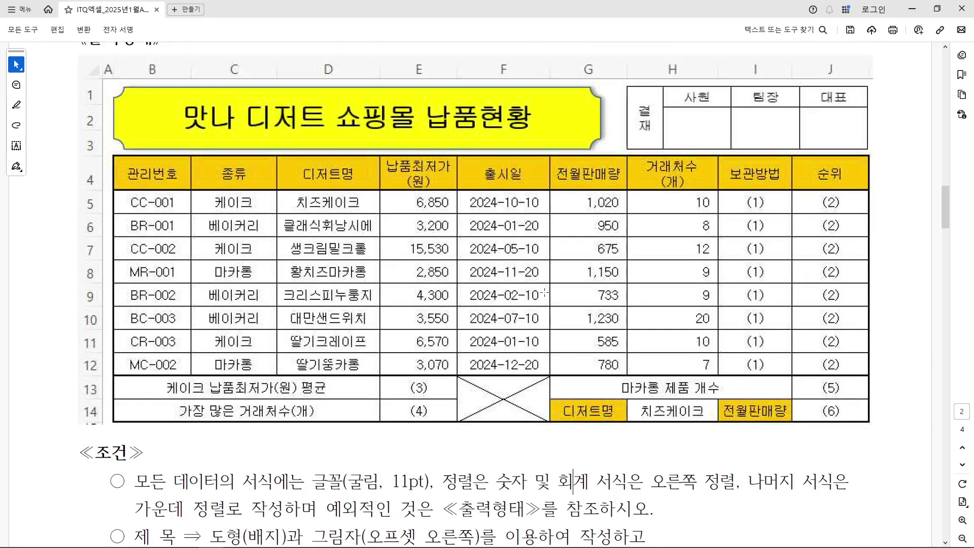
{"action": "scroll", "coordinate": [543, 293], "scroll_direction": "up", "scroll_amount": 2}
{"action": "left_click_drag", "start_coordinate": [379, 236], "coordinate": [462, 422]}
{"action": "left_click_drag", "start_coordinate": [545, 239], "coordinate": [722, 423]}
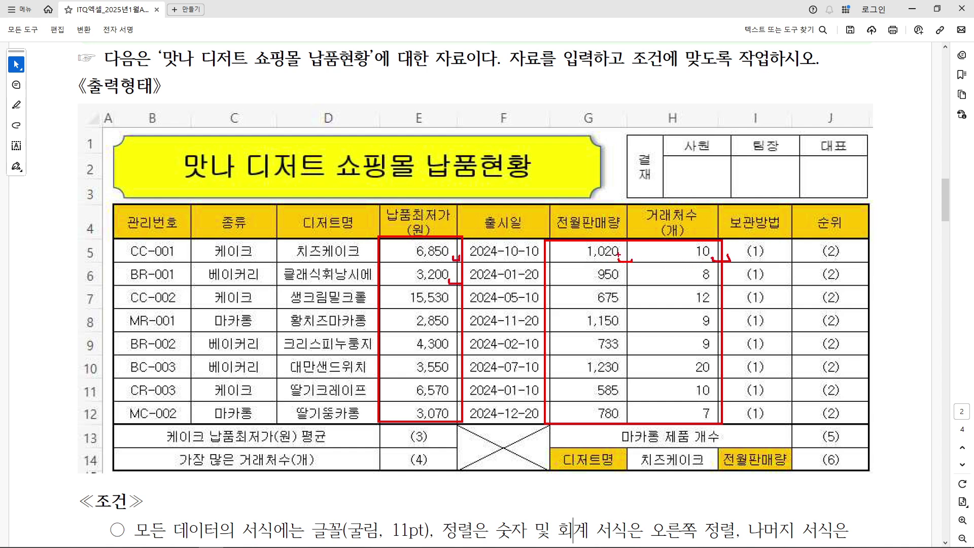
{"action": "key", "text": "Escape"}
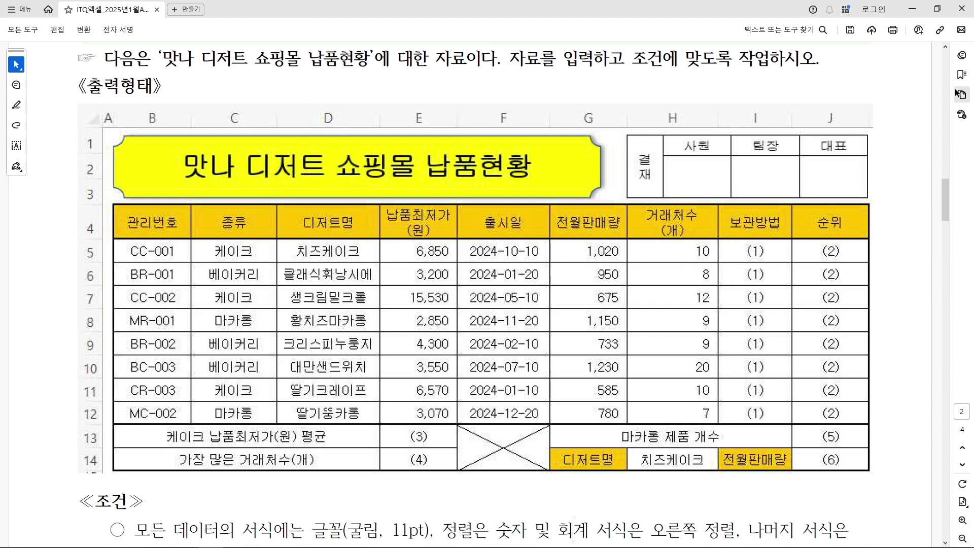
Apply thousands separators to prices E5:E12 and the G5:H12 sales and client counts
{"action": "left_click", "coordinate": [914, 11]}
{"action": "left_click_drag", "start_coordinate": [428, 279], "coordinate": [426, 431]}
{"action": "mouse_move", "coordinate": [529, 71]}
{"action": "left_mouse_down"}
{"action": "mouse_move", "coordinate": [663, 170]}
{"action": "mouse_move", "coordinate": [761, 194]}
{"action": "left_mouse_up"}
{"action": "mouse_move", "coordinate": [634, 114]}
{"action": "left_mouse_down"}
{"action": "mouse_move", "coordinate": [604, 137]}
{"action": "mouse_move", "coordinate": [634, 162]}
{"action": "left_mouse_up"}
{"action": "left_click_drag", "start_coordinate": [678, 104], "coordinate": [675, 180]}
{"action": "left_click_drag", "start_coordinate": [647, 148], "coordinate": [667, 144]}
{"action": "mouse_move", "coordinate": [682, 163]}
{"action": "left_mouse_down"}
{"action": "mouse_move", "coordinate": [708, 121]}
{"action": "mouse_move", "coordinate": [745, 160]}
{"action": "left_mouse_up"}
{"action": "left_click_drag", "start_coordinate": [442, 160], "coordinate": [515, 204]}
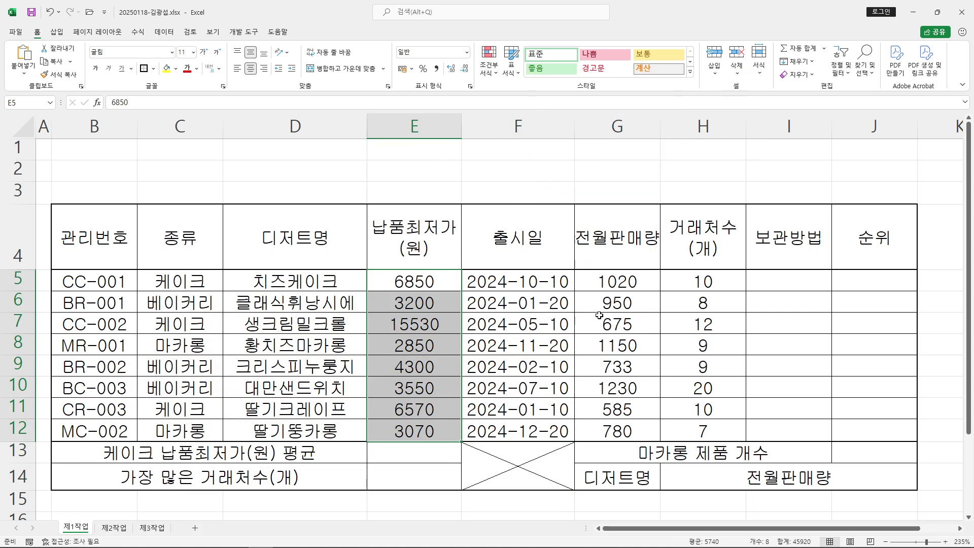
{"action": "left_click_drag", "start_coordinate": [609, 283], "coordinate": [684, 304]}
{"action": "left_click_drag", "start_coordinate": [705, 402], "coordinate": [711, 420]}
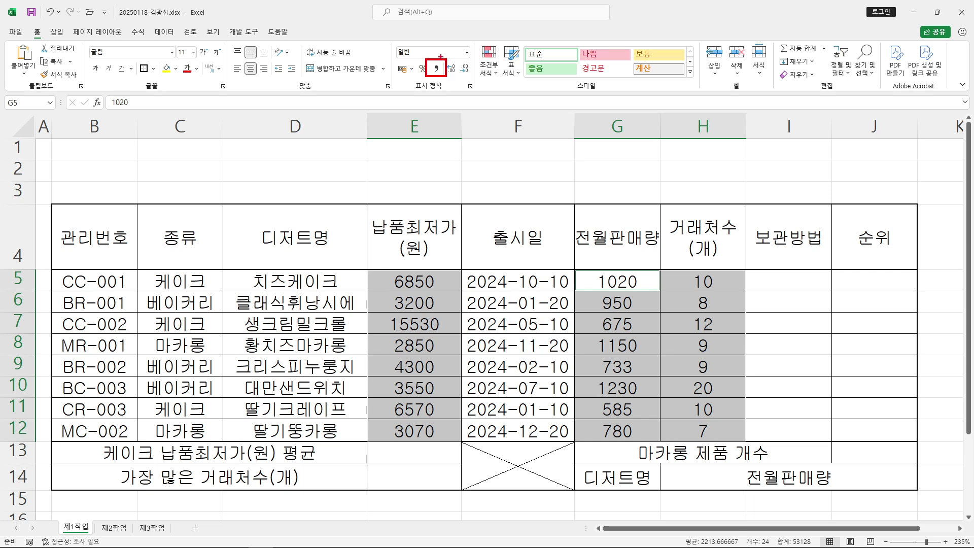
{"action": "left_click", "coordinate": [435, 68]}
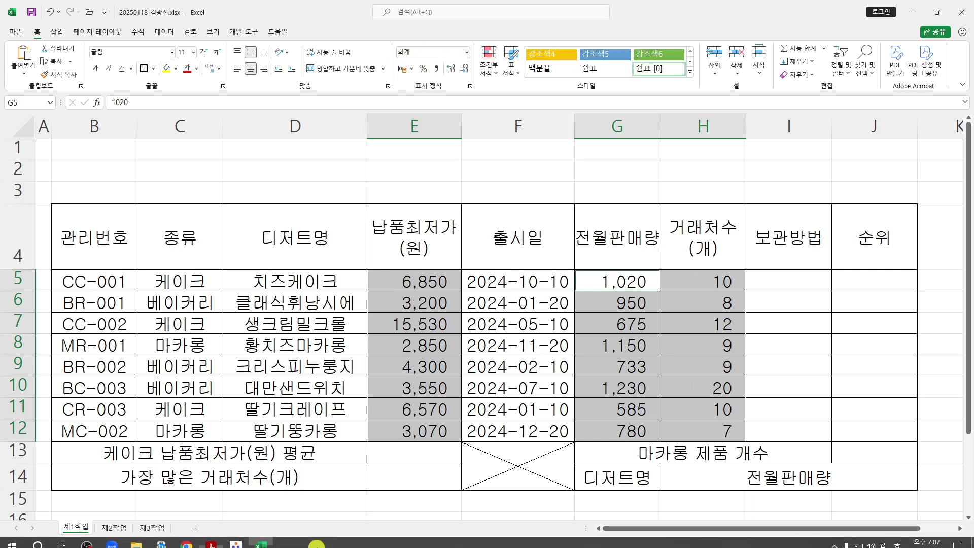
Confirm the right-alignment rule in the reference PDF and right-align the selected numbers
{"action": "left_click", "coordinate": [216, 543]}
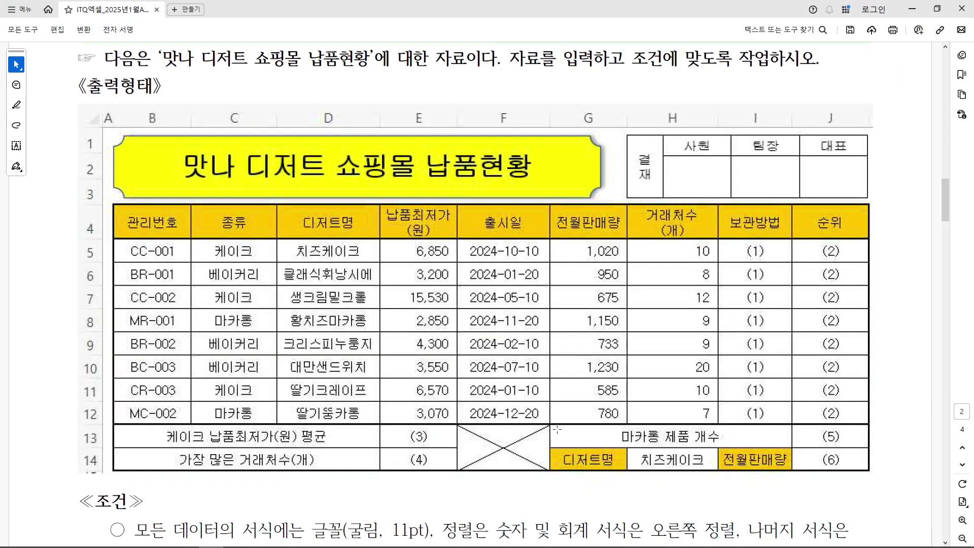
{"action": "scroll", "coordinate": [487, 274], "scroll_direction": "down", "scroll_amount": 1}
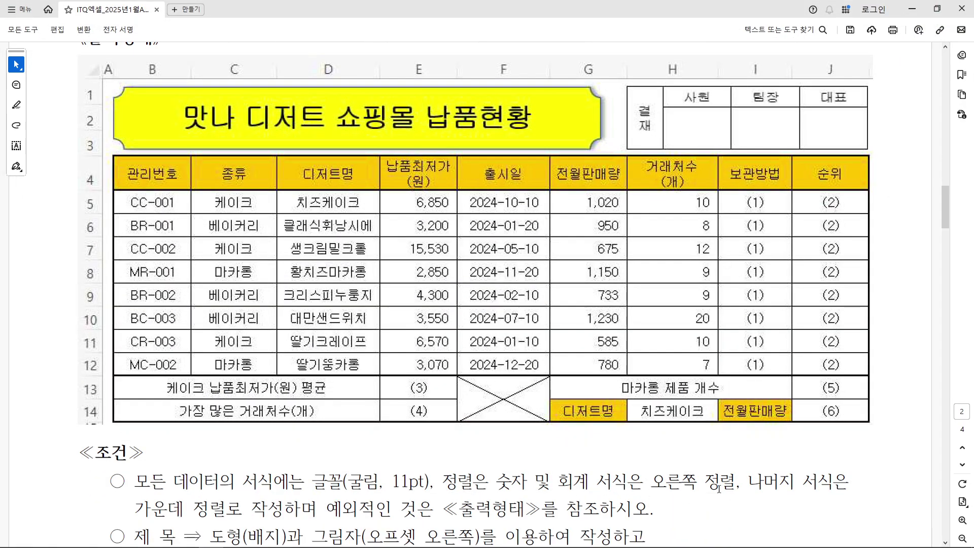
{"action": "left_click_drag", "start_coordinate": [655, 486], "coordinate": [740, 484]}
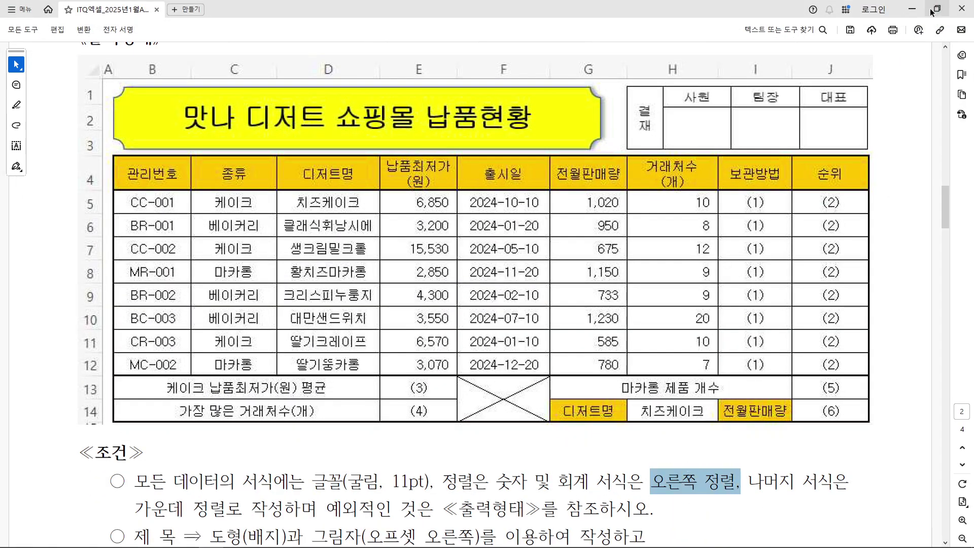
{"action": "left_click", "coordinate": [912, 9]}
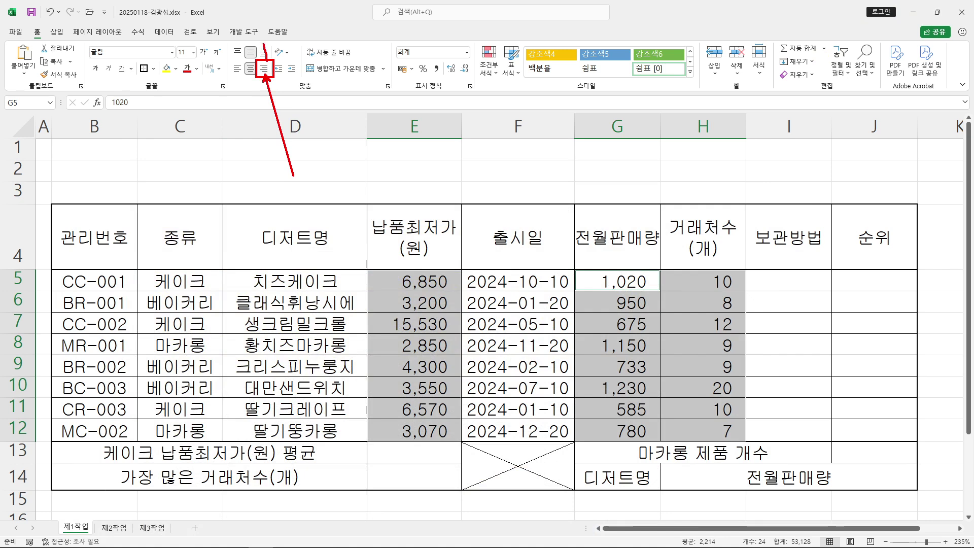
{"action": "left_click", "coordinate": [264, 68]}
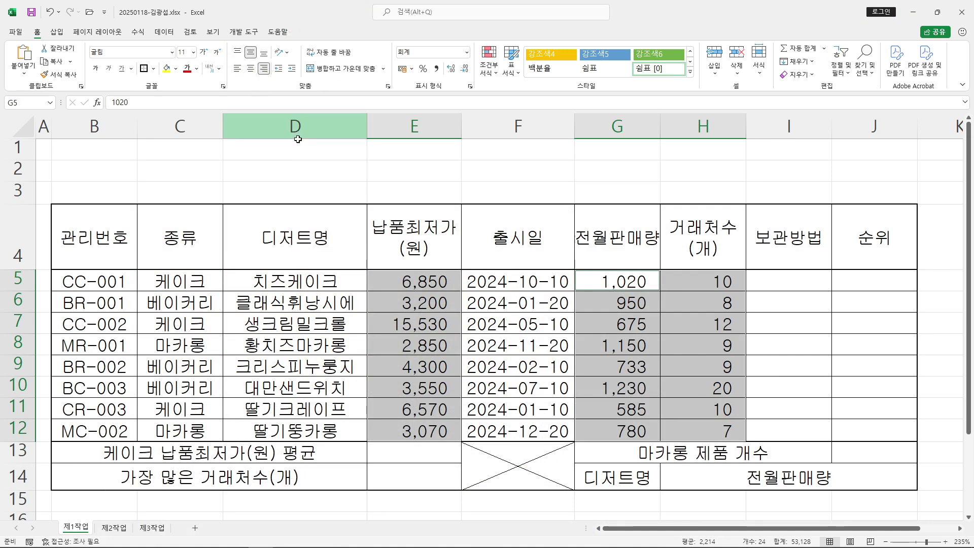
{"action": "left_click", "coordinate": [465, 171]}
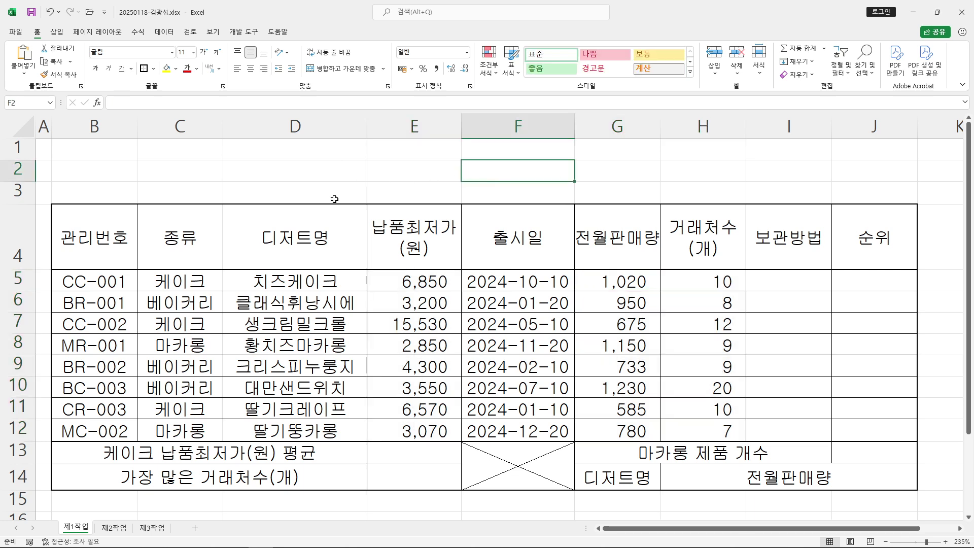
{"action": "left_click_drag", "start_coordinate": [18, 150], "coordinate": [21, 188]}
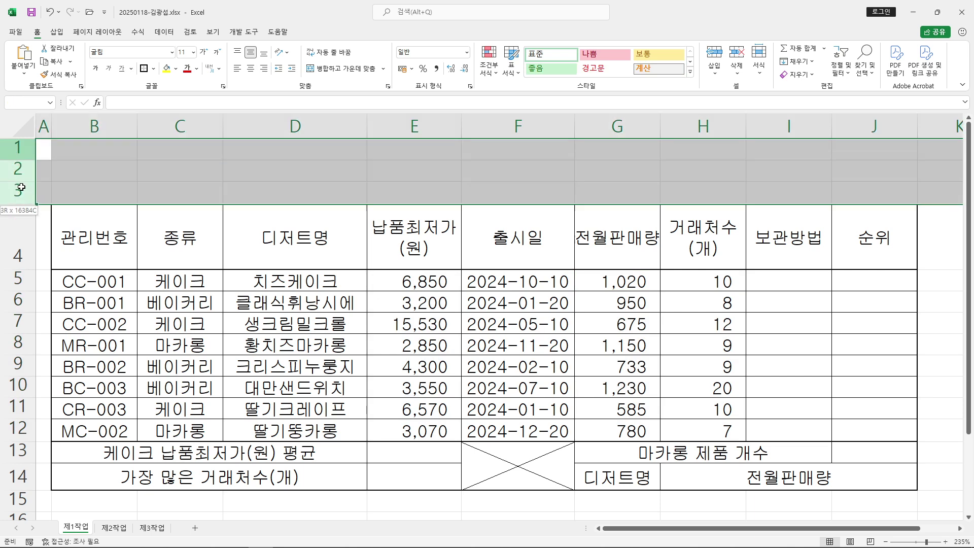
Bracket rows 1–3 and 5–13 on the reference PDF with ink, then clear it
{"action": "left_click", "coordinate": [210, 537]}
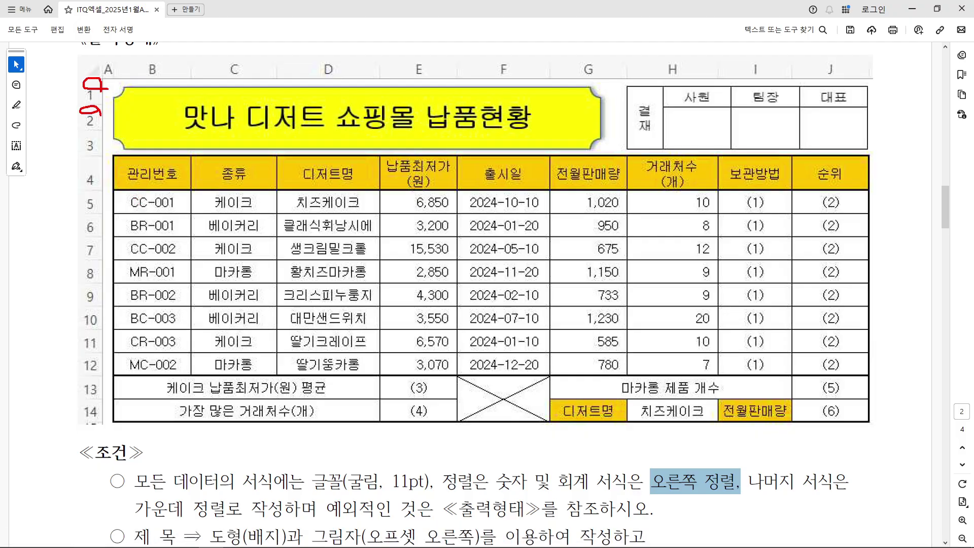
{"action": "left_click_drag", "start_coordinate": [99, 135], "coordinate": [105, 141]}
{"action": "mouse_move", "coordinate": [105, 67]}
{"action": "left_mouse_down"}
{"action": "mouse_move", "coordinate": [115, 102]}
{"action": "mouse_move", "coordinate": [107, 140]}
{"action": "left_mouse_up"}
{"action": "left_click_drag", "start_coordinate": [100, 192], "coordinate": [112, 400]}
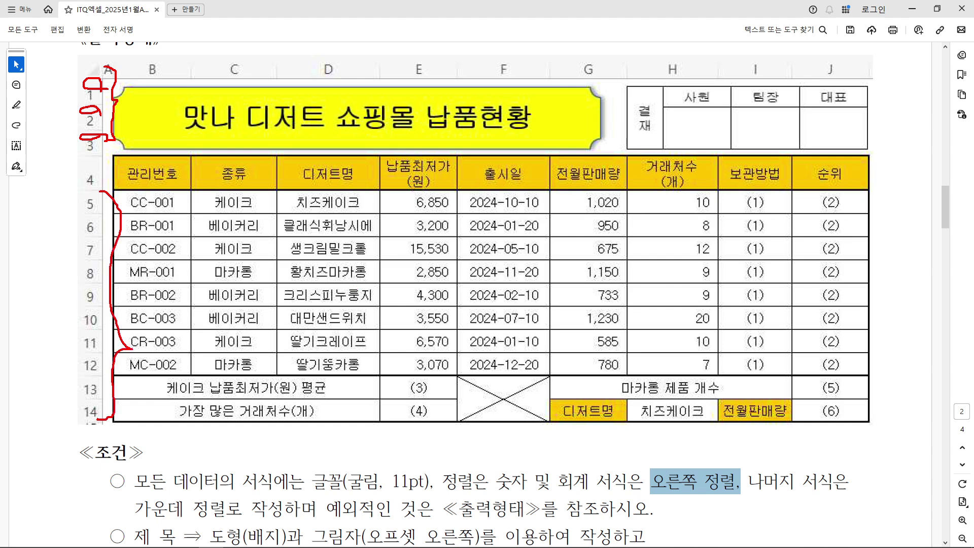
{"action": "key", "text": "e"}
{"action": "left_click", "coordinate": [912, 9]}
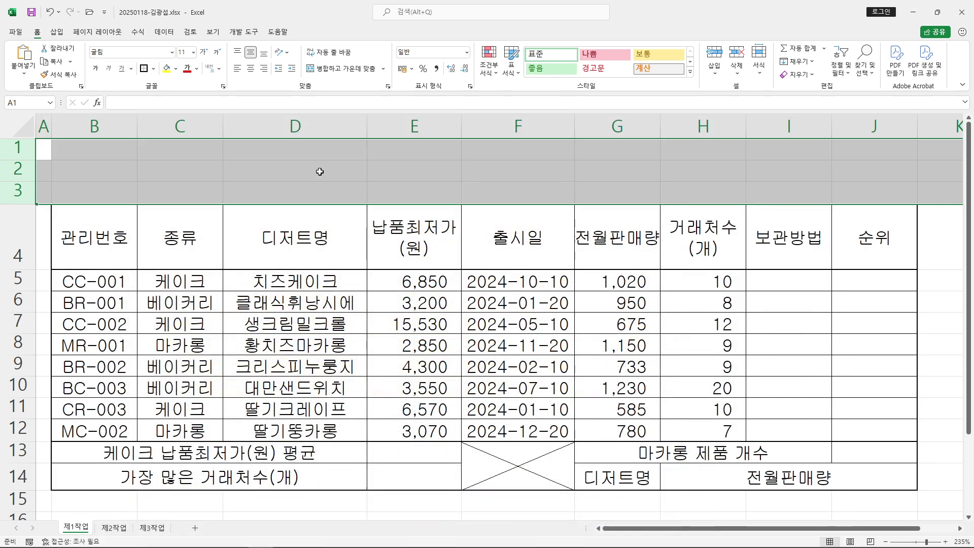
Set rows 1–3 to a row height of 25
{"action": "left_click_drag", "start_coordinate": [20, 150], "coordinate": [18, 188]}
{"action": "right_click", "coordinate": [15, 169]}
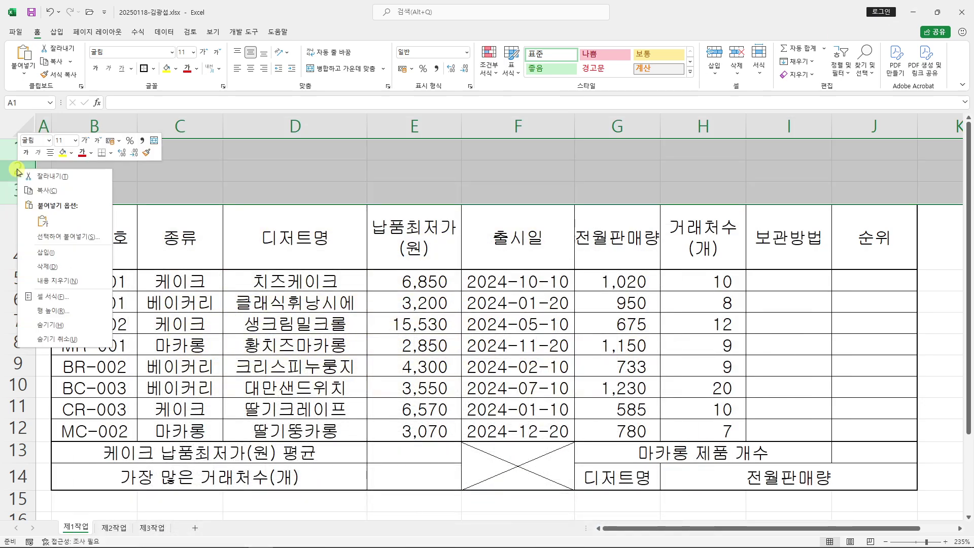
{"action": "left_click", "coordinate": [68, 310]}
{"action": "mouse_move", "coordinate": [57, 298]}
{"action": "left_mouse_down"}
{"action": "mouse_move", "coordinate": [377, 142]}
{"action": "mouse_move", "coordinate": [377, 121]}
{"action": "left_mouse_up"}
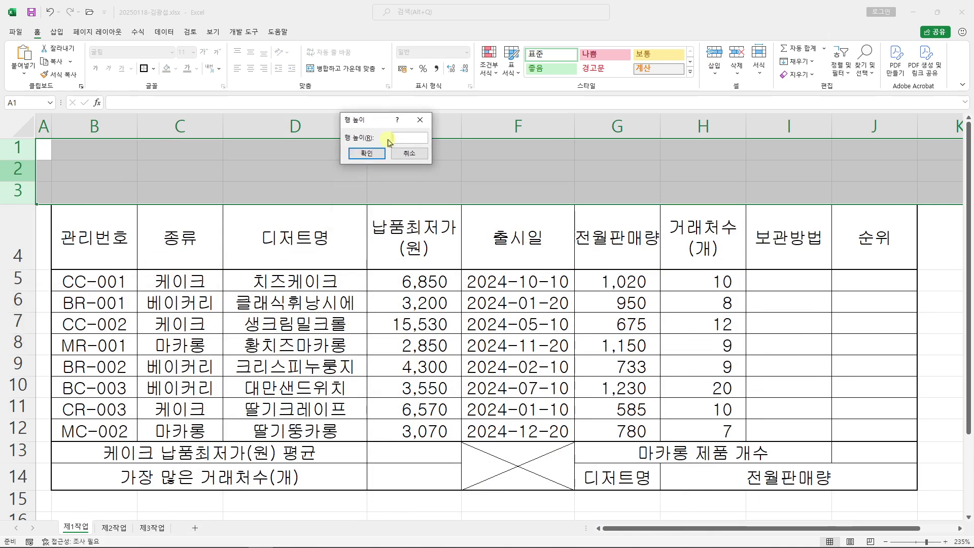
{"action": "mouse_move", "coordinate": [488, 91]}
{"action": "left_mouse_down"}
{"action": "mouse_move", "coordinate": [498, 111]}
{"action": "mouse_move", "coordinate": [533, 110]}
{"action": "left_mouse_up"}
{"action": "mouse_move", "coordinate": [537, 81]}
{"action": "left_mouse_down"}
{"action": "mouse_move", "coordinate": [556, 102]}
{"action": "mouse_move", "coordinate": [539, 110]}
{"action": "left_mouse_up"}
{"action": "left_click_drag", "start_coordinate": [536, 77], "coordinate": [569, 77]}
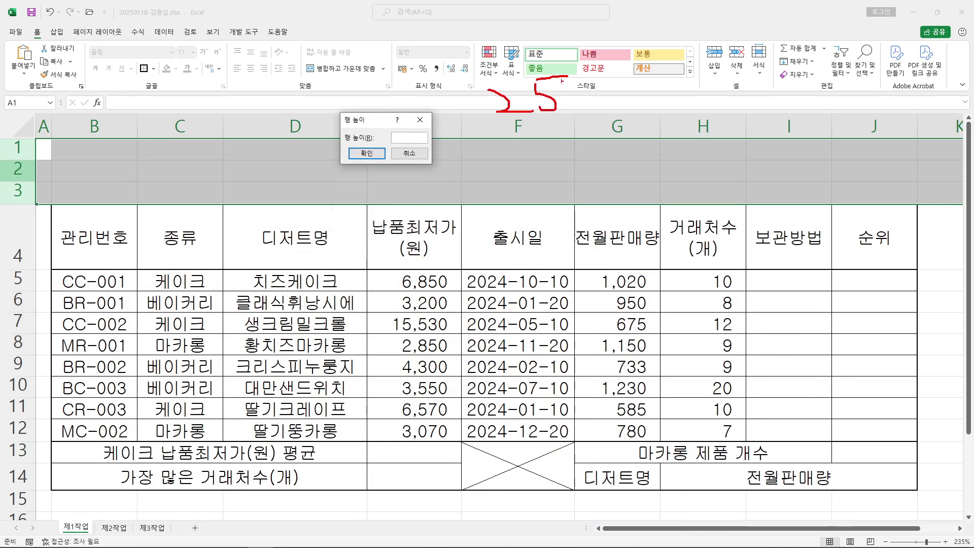
{"action": "left_click_drag", "start_coordinate": [507, 116], "coordinate": [414, 138]}
{"action": "key", "text": "Escape"}
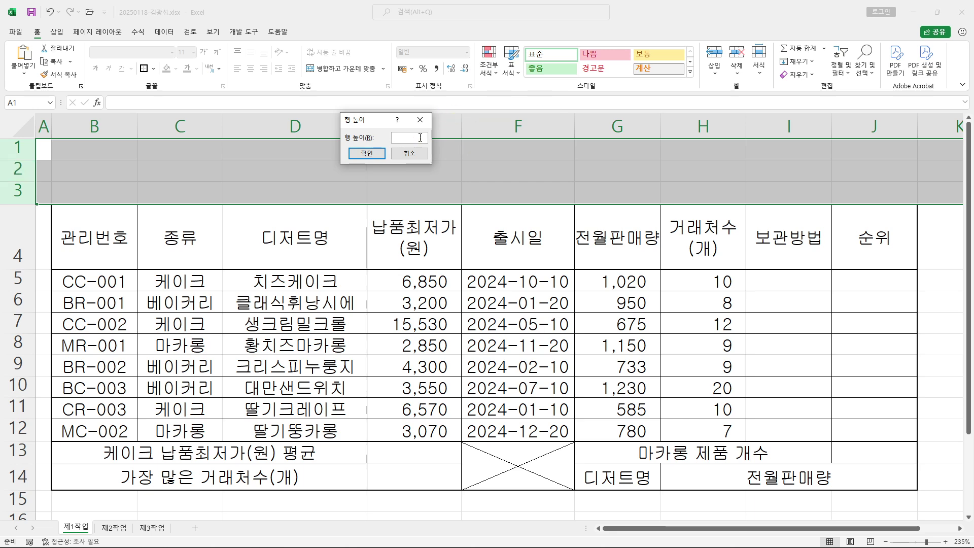
{"action": "type", "text": "5"}
{"action": "left_click", "coordinate": [371, 152]}
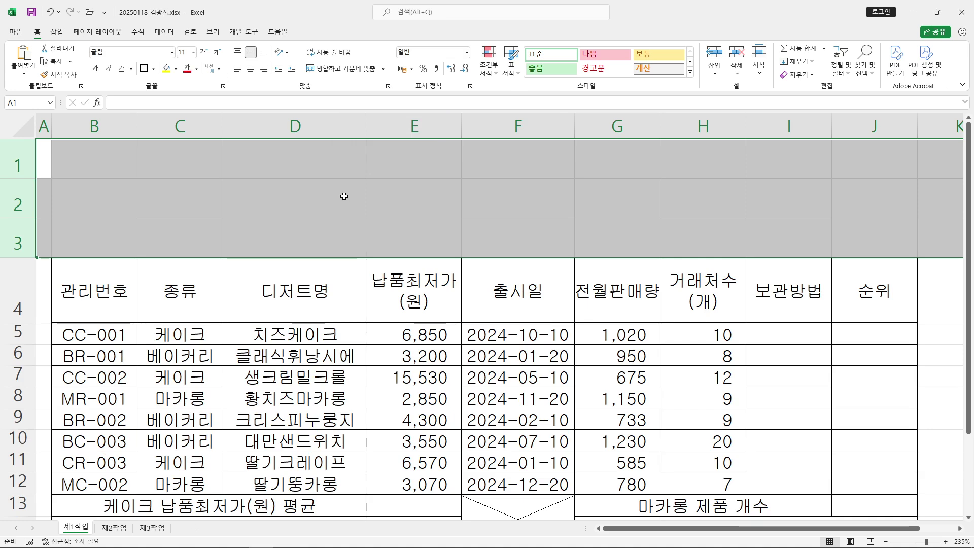
Make table rows 5–14 taller by entering 25 in Row Height
{"action": "left_click_drag", "start_coordinate": [15, 334], "coordinate": [19, 457]}
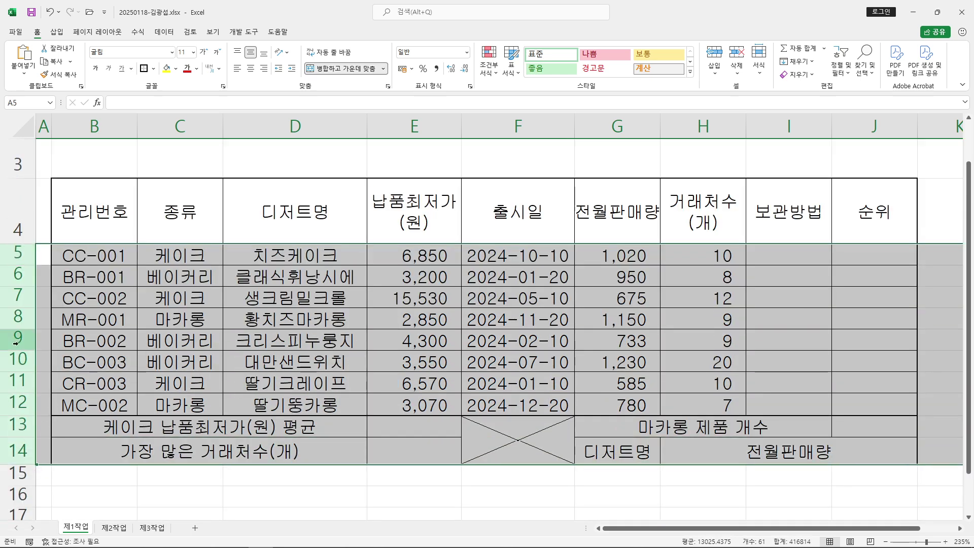
{"action": "right_click", "coordinate": [16, 315]}
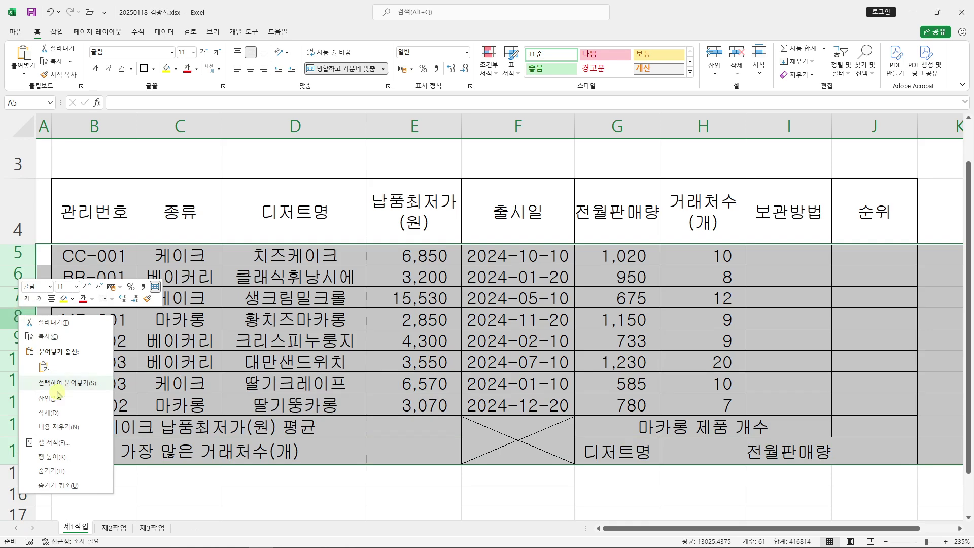
{"action": "left_click", "coordinate": [77, 458]}
{"action": "left_click_drag", "start_coordinate": [64, 437], "coordinate": [355, 196]}
{"action": "left_click_drag", "start_coordinate": [260, 76], "coordinate": [315, 106]}
{"action": "mouse_move", "coordinate": [314, 72]}
{"action": "left_mouse_down"}
{"action": "mouse_move", "coordinate": [319, 104]}
{"action": "mouse_move", "coordinate": [333, 74]}
{"action": "left_mouse_up"}
{"action": "mouse_move", "coordinate": [344, 90]}
{"action": "left_mouse_down"}
{"action": "mouse_move", "coordinate": [368, 89]}
{"action": "mouse_move", "coordinate": [375, 102]}
{"action": "left_mouse_up"}
{"action": "left_click_drag", "start_coordinate": [272, 116], "coordinate": [422, 114]}
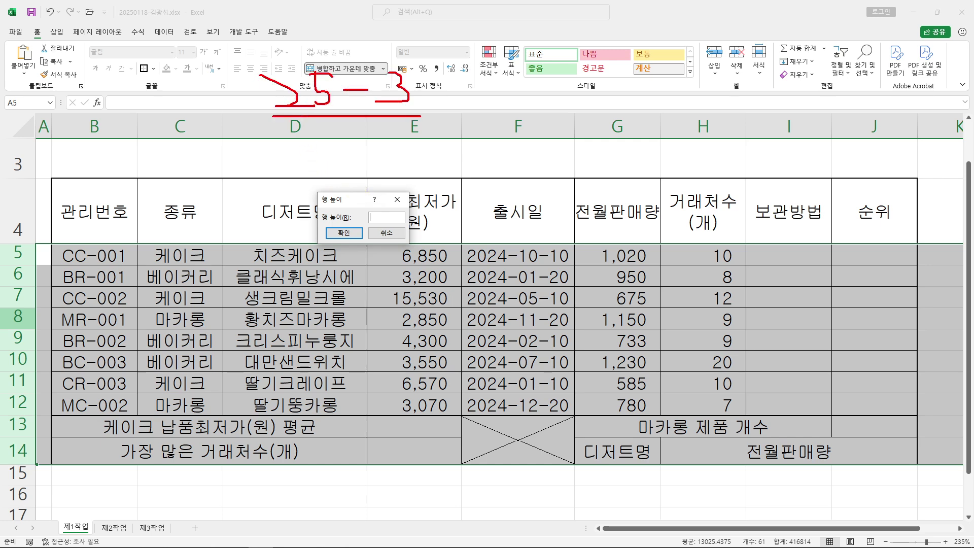
{"action": "left_click_drag", "start_coordinate": [518, 59], "coordinate": [500, 82]}
{"action": "left_click_drag", "start_coordinate": [513, 81], "coordinate": [596, 84]}
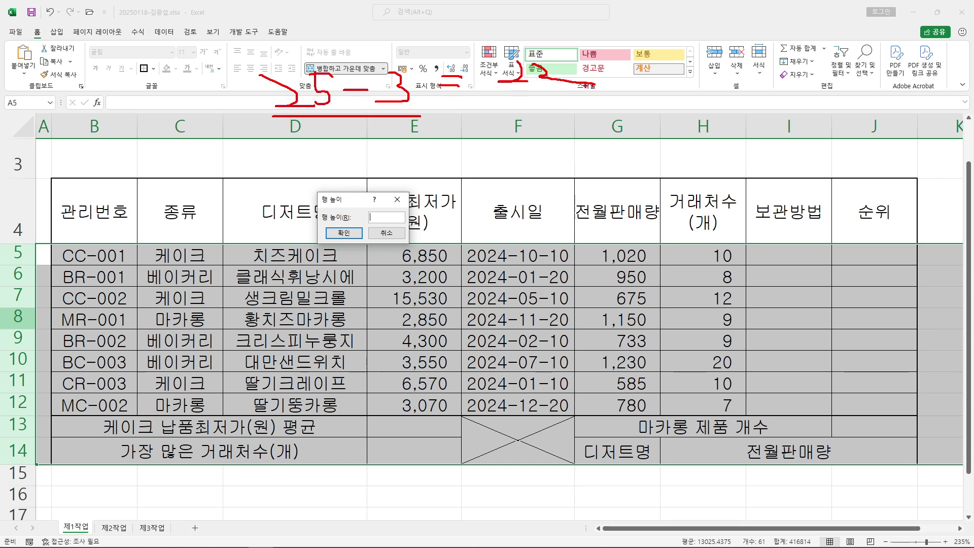
{"action": "left_click_drag", "start_coordinate": [390, 204], "coordinate": [513, 76]}
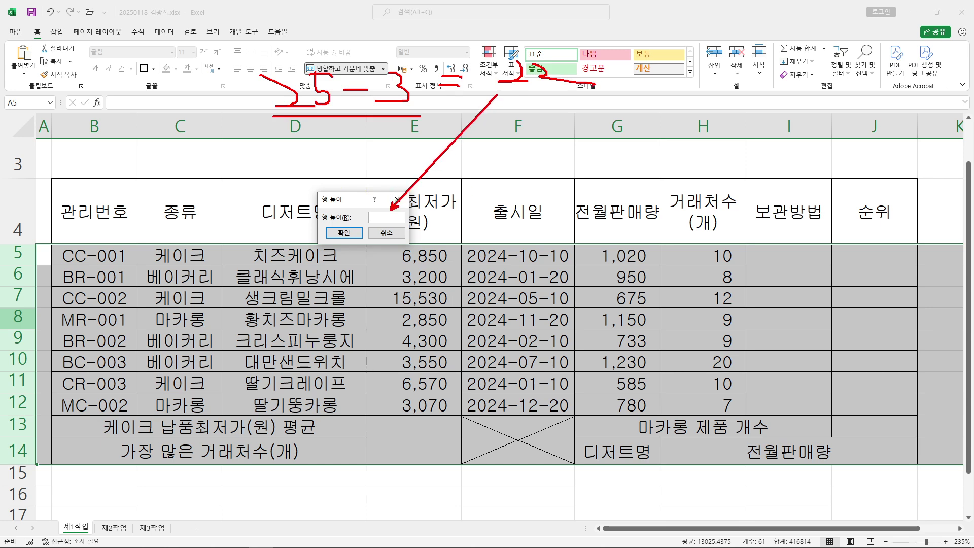
{"action": "key", "text": "Escape"}
{"action": "type", "text": "25"}
{"action": "left_click", "coordinate": [344, 233]}
{"action": "left_click", "coordinate": [243, 258]}
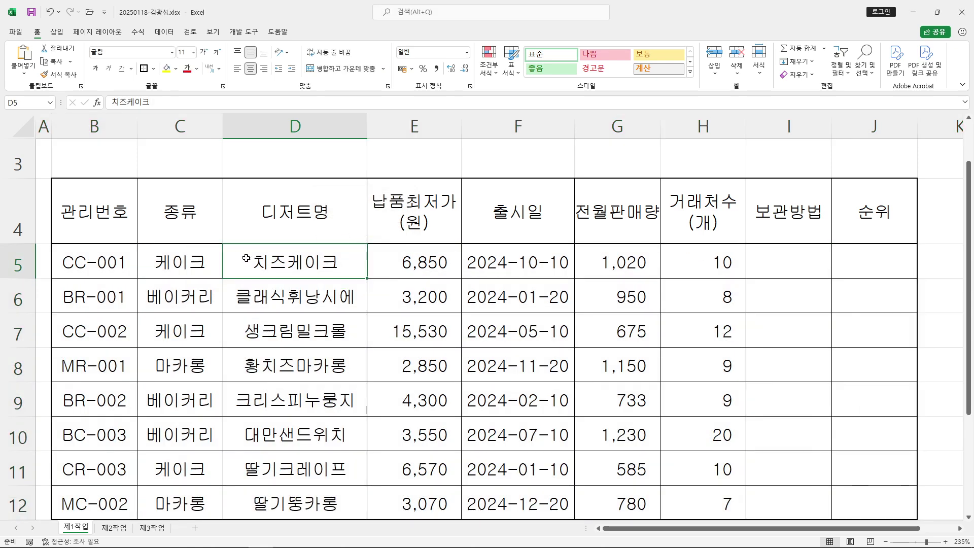
{"action": "scroll", "coordinate": [253, 257], "scroll_direction": "down", "scroll_amount": 2}
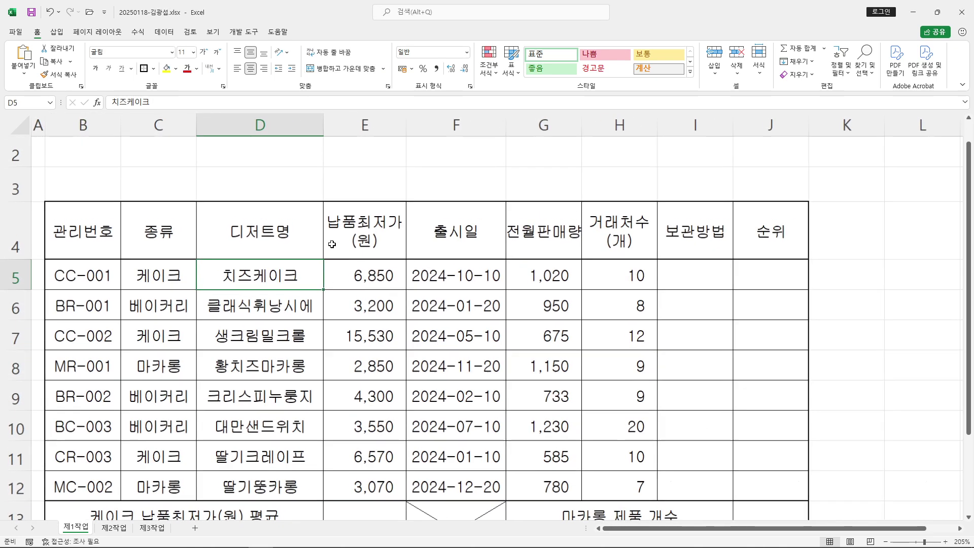
Place the restored Excel window at the top and the reference PDF in the lower half
{"action": "left_click", "coordinate": [937, 12]}
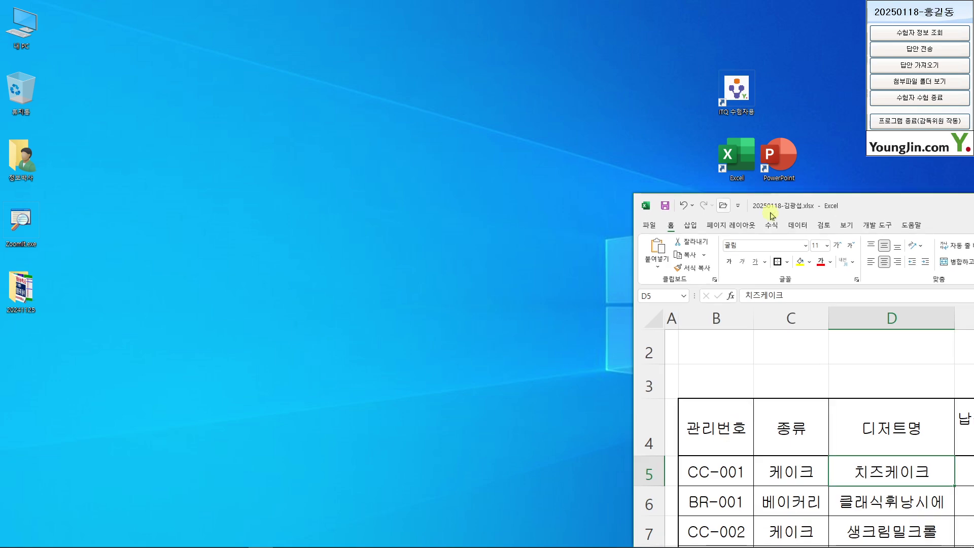
{"action": "left_click_drag", "start_coordinate": [908, 213], "coordinate": [272, 17]}
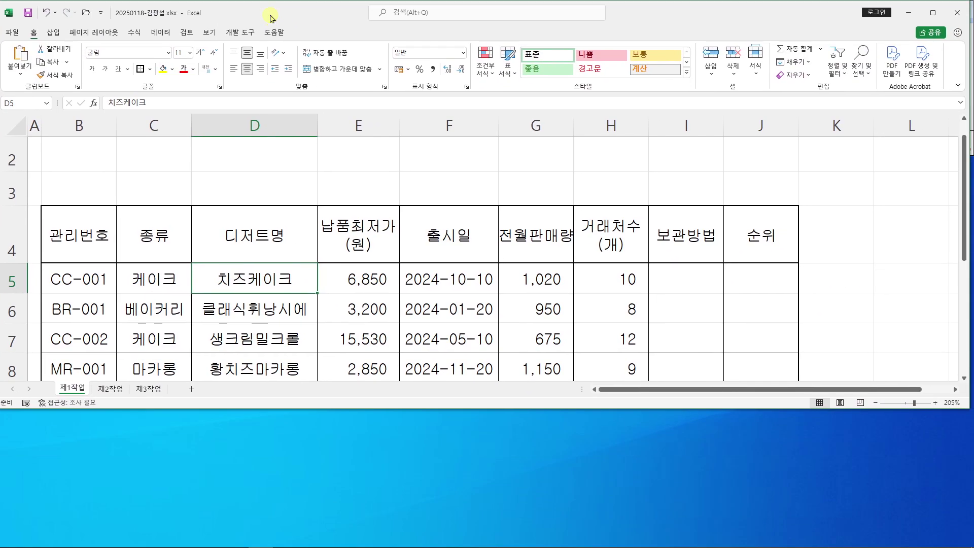
{"action": "left_click", "coordinate": [216, 540]}
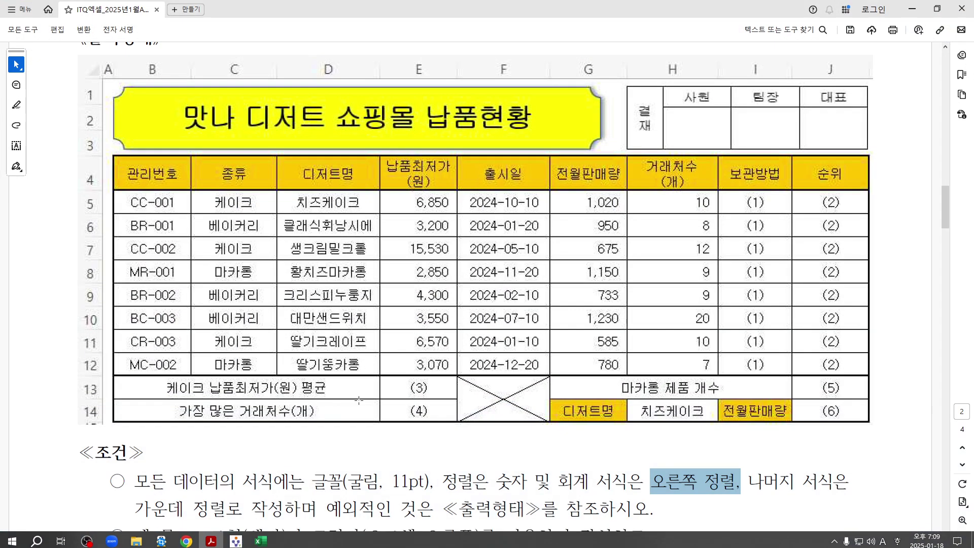
{"action": "left_click_drag", "start_coordinate": [531, 10], "coordinate": [514, 390]}
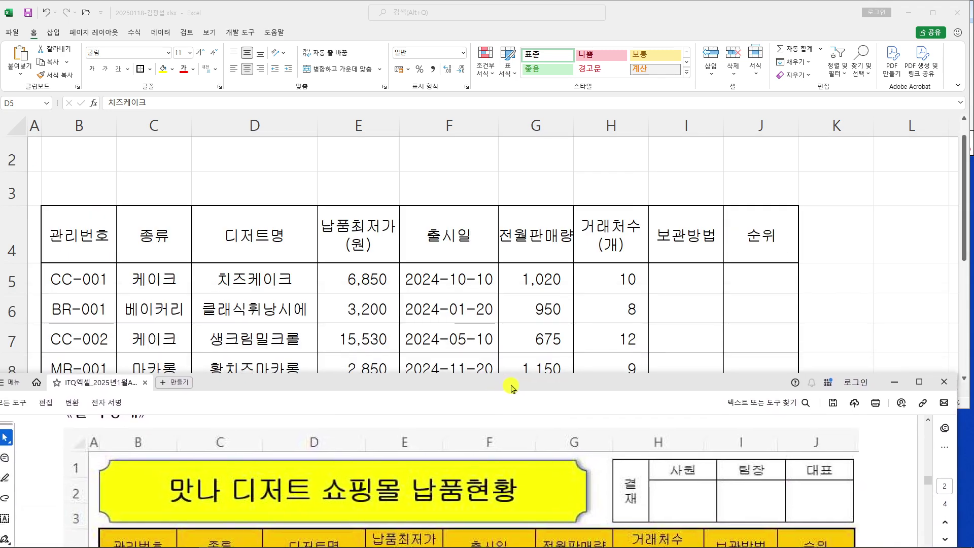
{"action": "scroll", "coordinate": [281, 467], "scroll_direction": "down", "scroll_amount": 2}
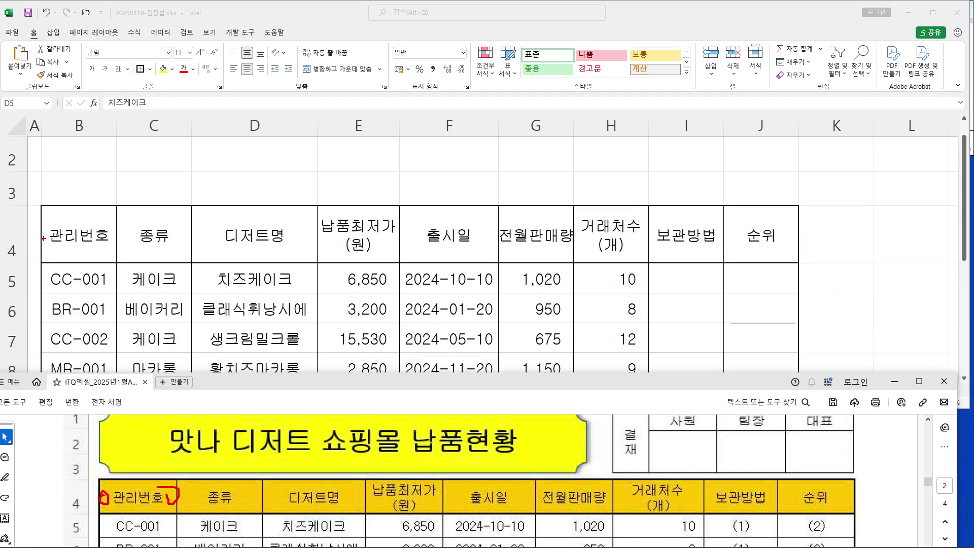
{"action": "key", "text": "Escape"}
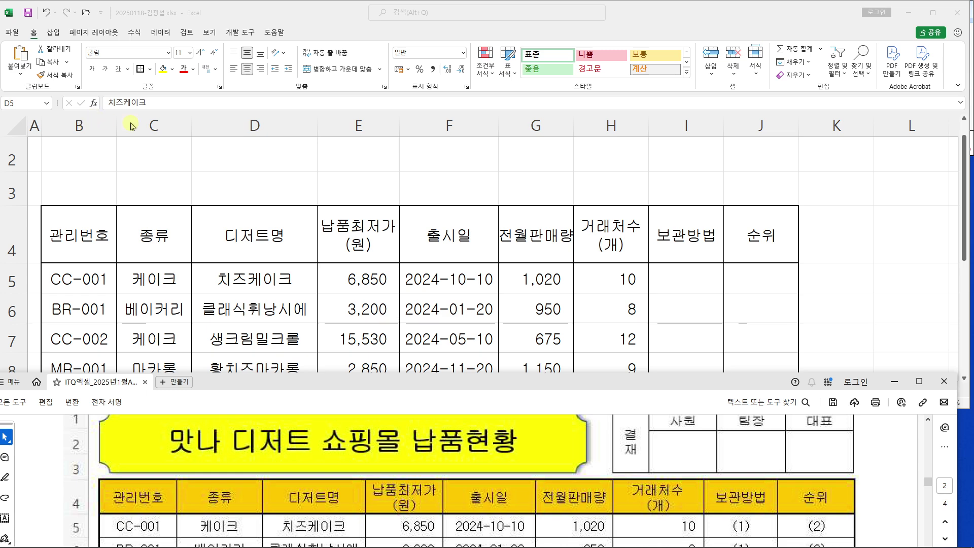
Widen columns B, C, E, F, G, H and the 보관방법 column
{"action": "left_click", "coordinate": [127, 126]}
{"action": "left_click_drag", "start_coordinate": [117, 125], "coordinate": [125, 125]}
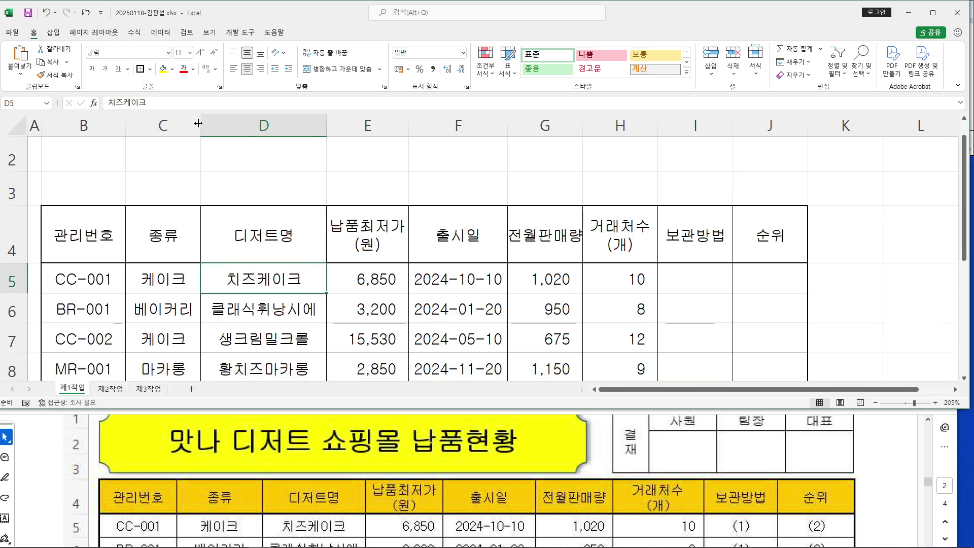
{"action": "left_click_drag", "start_coordinate": [201, 124], "coordinate": [213, 124]}
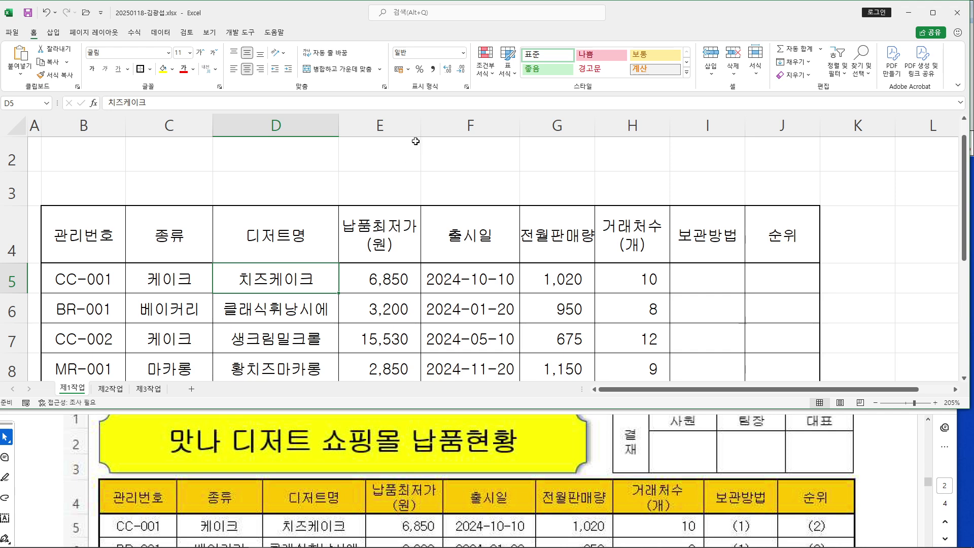
{"action": "left_click_drag", "start_coordinate": [421, 126], "coordinate": [425, 127]}
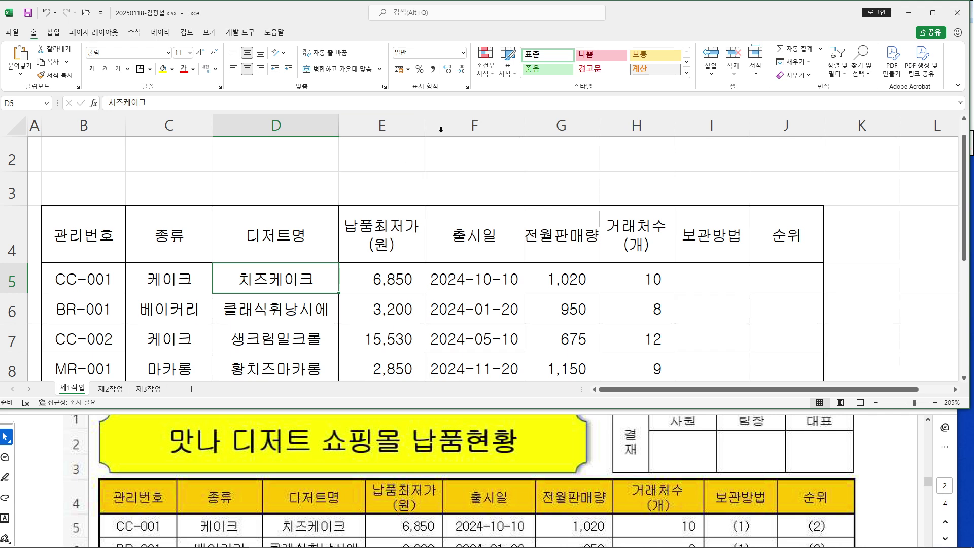
{"action": "left_click_drag", "start_coordinate": [523, 132], "coordinate": [532, 131]}
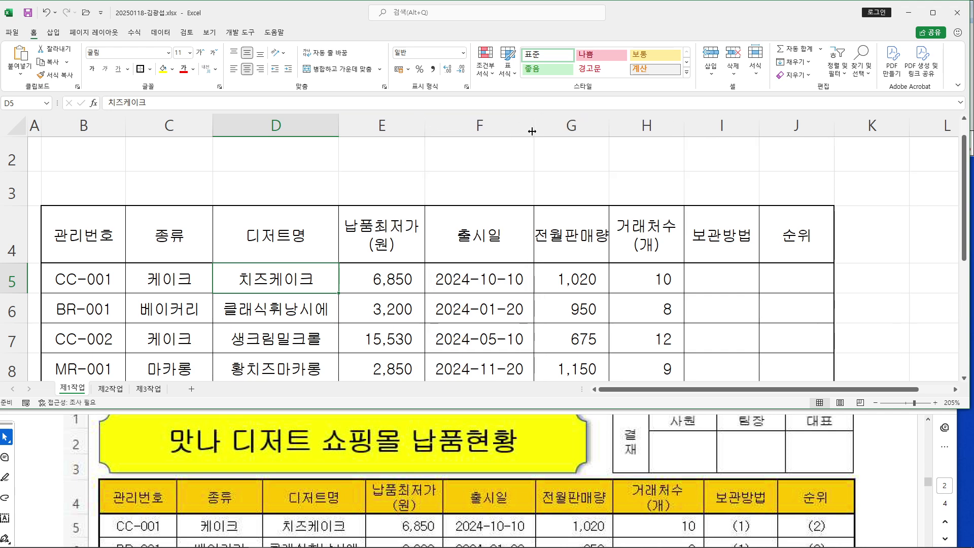
{"action": "left_click_drag", "start_coordinate": [610, 128], "coordinate": [618, 131]}
{"action": "left_click_drag", "start_coordinate": [692, 132], "coordinate": [722, 130]}
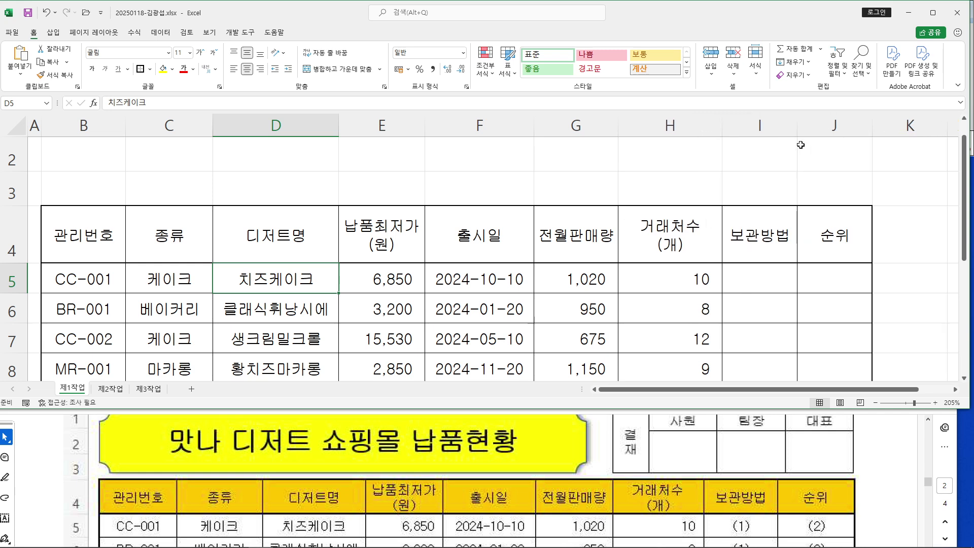
{"action": "left_click_drag", "start_coordinate": [799, 128], "coordinate": [803, 128]}
{"action": "left_click_drag", "start_coordinate": [878, 127], "coordinate": [893, 130]}
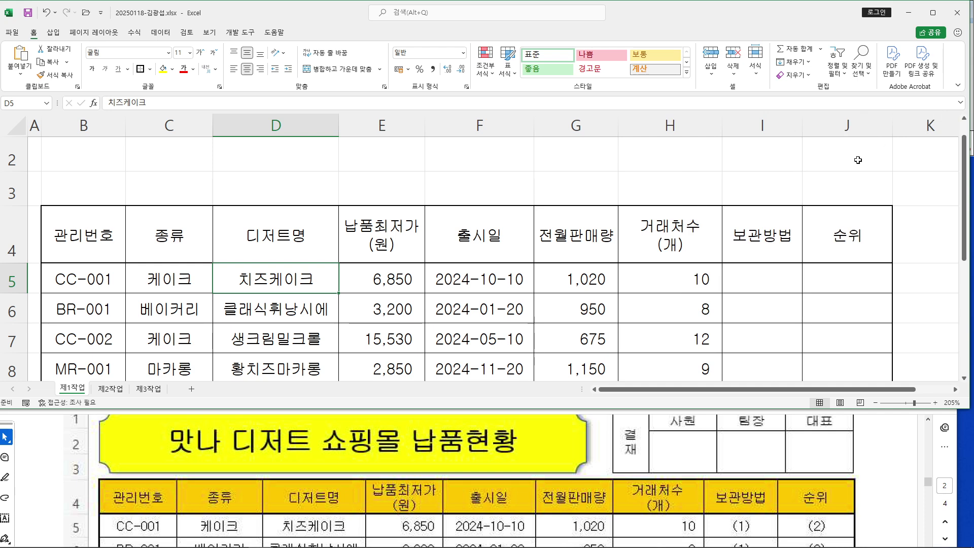
AutoFit header row 4 to its two-line headings, undoing a manual enlargement
{"action": "left_click", "coordinate": [403, 249]}
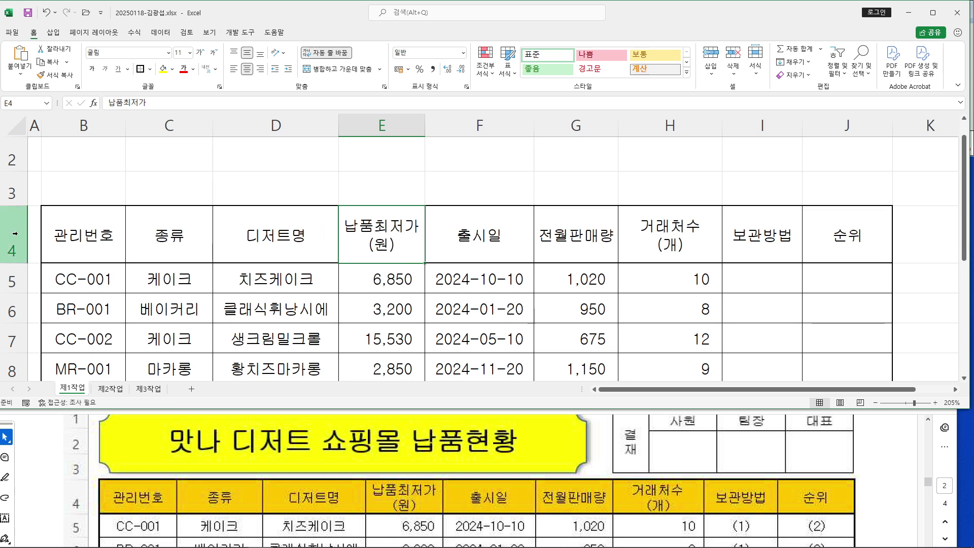
{"action": "double_click", "coordinate": [11, 263]}
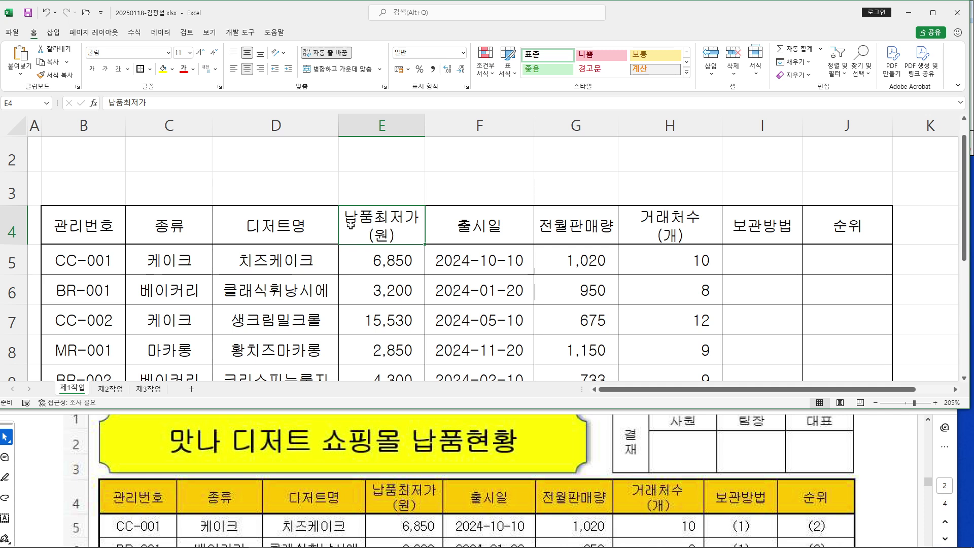
{"action": "left_click_drag", "start_coordinate": [11, 244], "coordinate": [11, 269]}
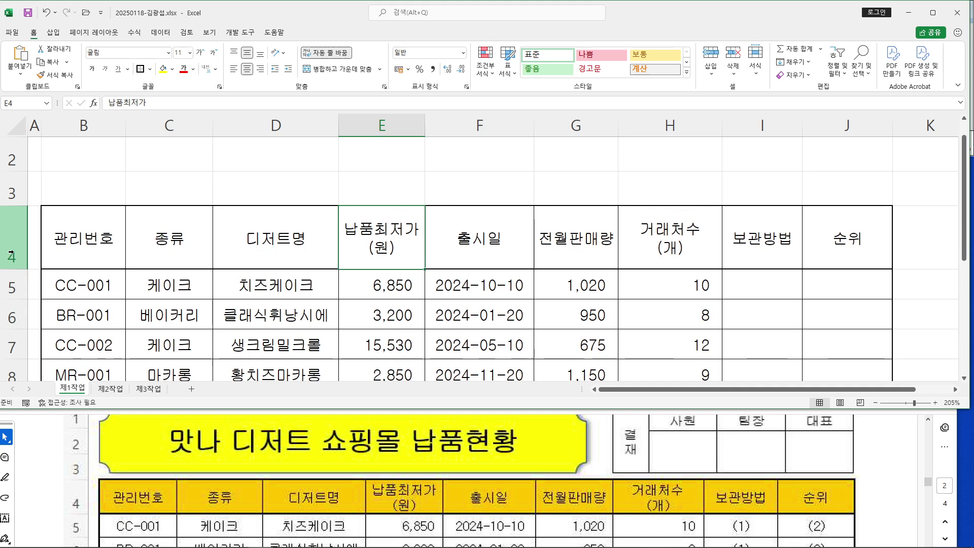
{"action": "key", "text": "ctrl+z"}
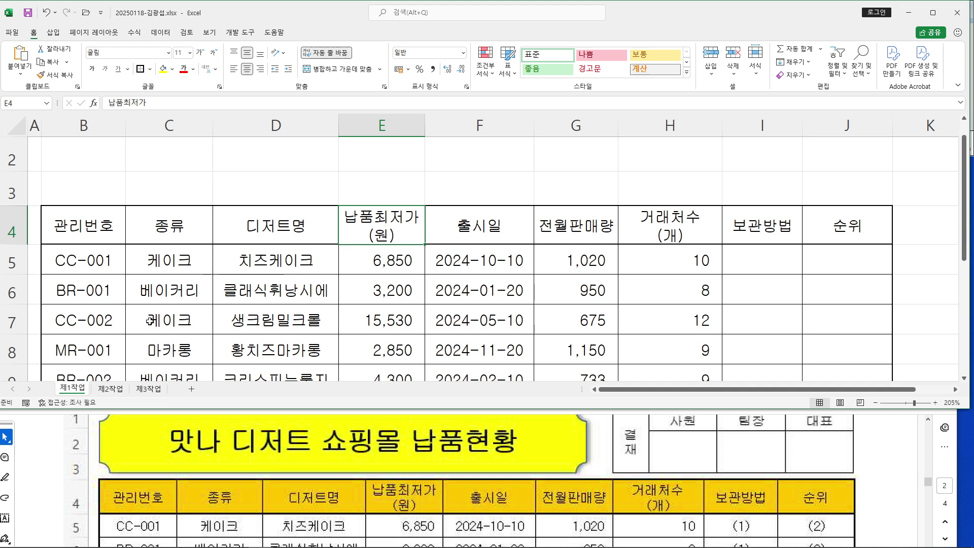
{"action": "left_click", "coordinate": [451, 180]}
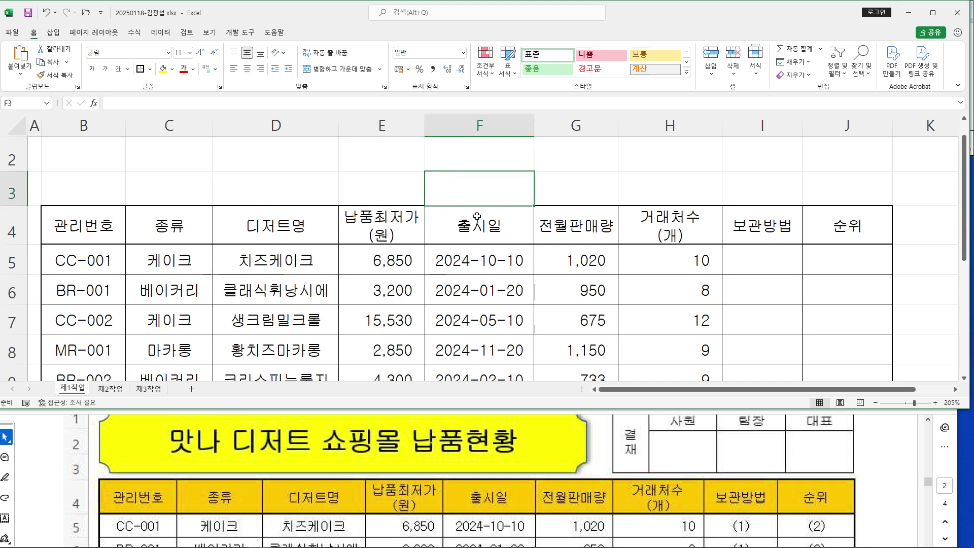
{"action": "left_click", "coordinate": [932, 13]}
{"action": "scroll", "coordinate": [619, 238], "scroll_direction": "down", "scroll_amount": 1}
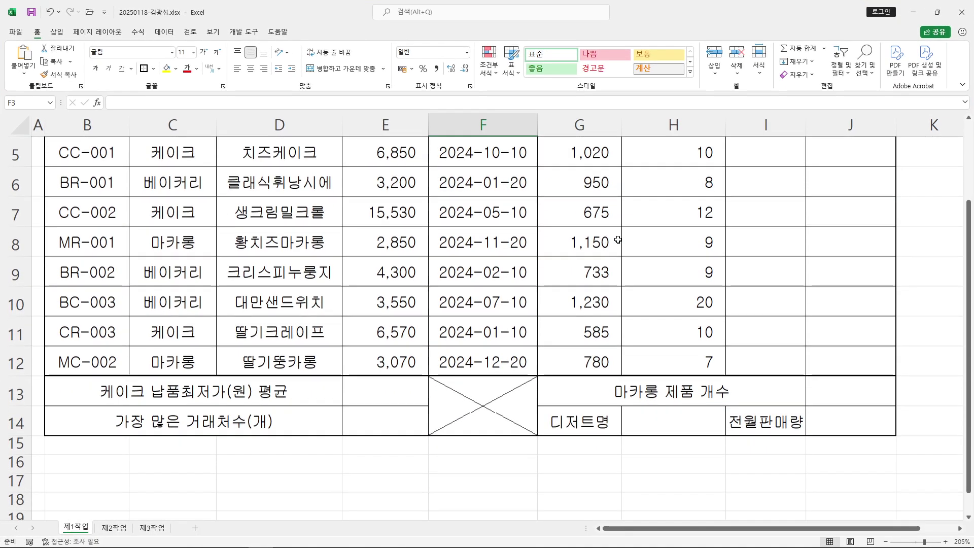
{"action": "scroll", "coordinate": [621, 241], "scroll_direction": "up", "scroll_amount": 1}
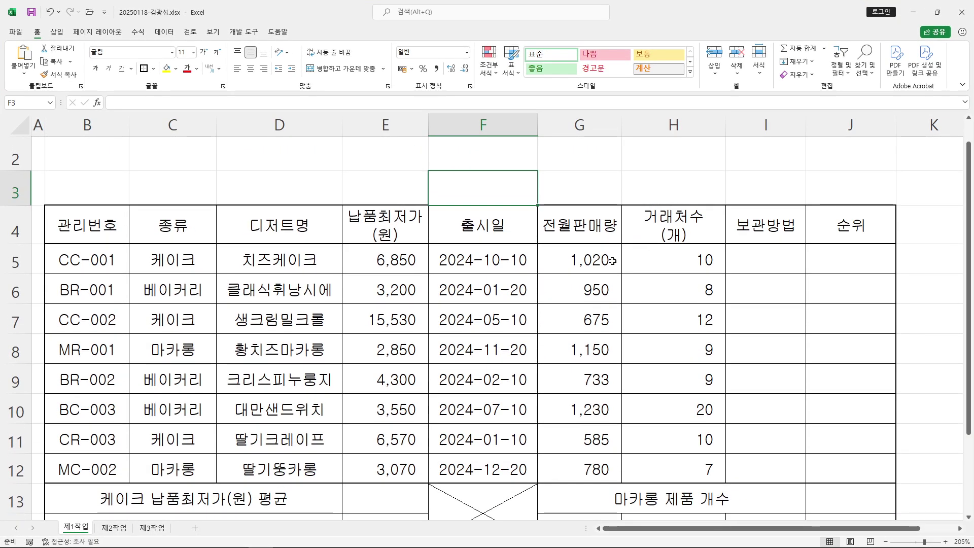
{"action": "left_click", "coordinate": [593, 294]}
{"action": "left_click", "coordinate": [119, 169]}
{"action": "scroll", "coordinate": [363, 354], "scroll_direction": "up", "scroll_amount": 1}
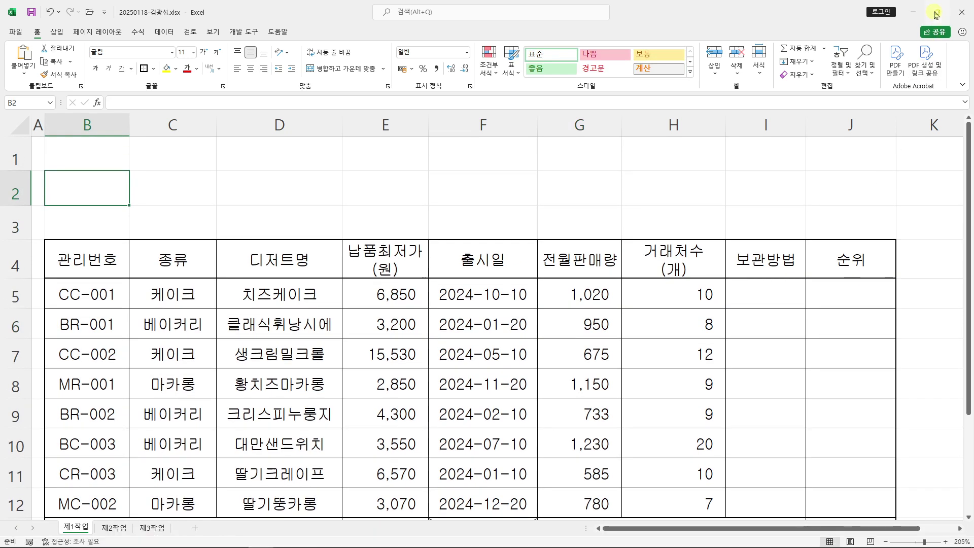
{"action": "key", "text": "super+Down"}
{"action": "scroll", "coordinate": [593, 491], "scroll_direction": "down", "scroll_amount": 3}
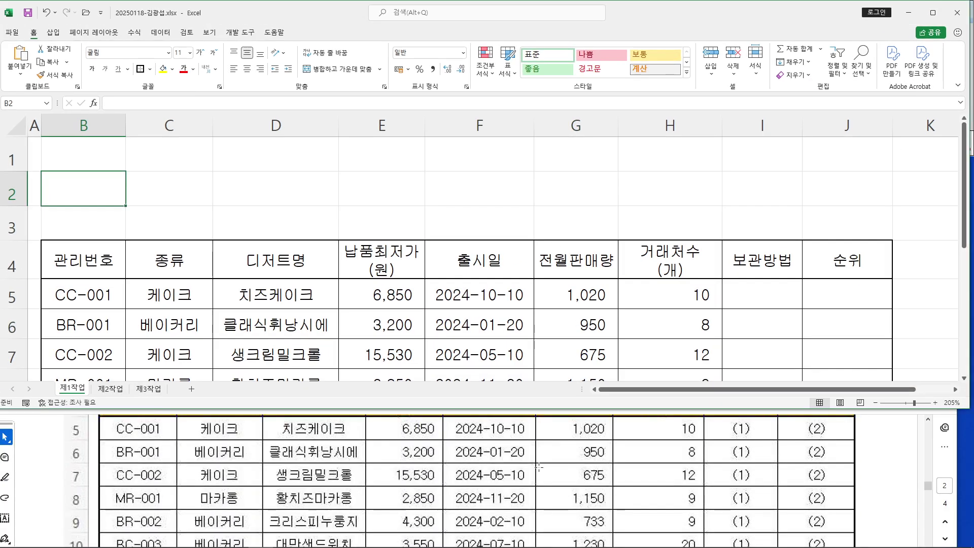
{"action": "scroll", "coordinate": [511, 467], "scroll_direction": "up", "scroll_amount": 3}
{"action": "scroll", "coordinate": [512, 468], "scroll_direction": "up", "scroll_amount": 2}
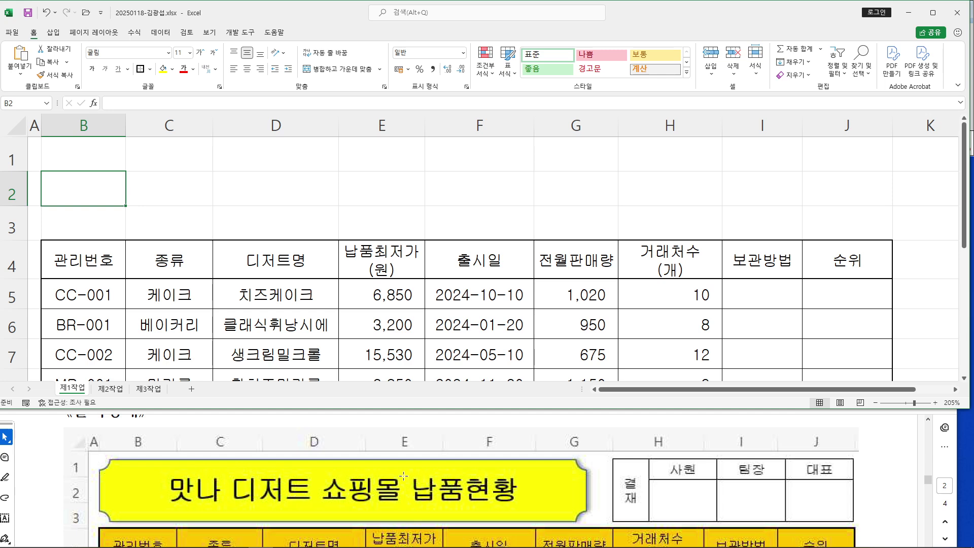
{"action": "scroll", "coordinate": [489, 465], "scroll_direction": "down", "scroll_amount": 15}
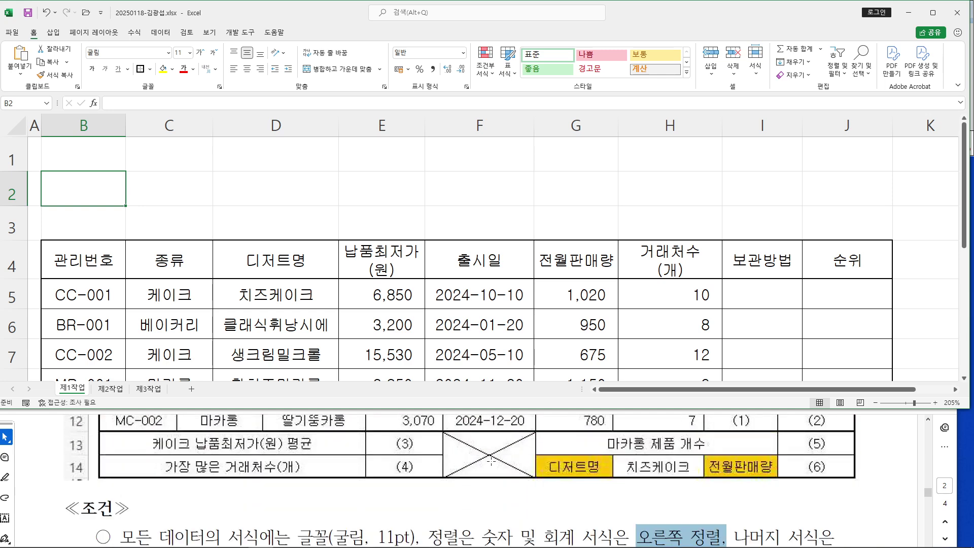
{"action": "scroll", "coordinate": [492, 464], "scroll_direction": "down", "scroll_amount": 3}
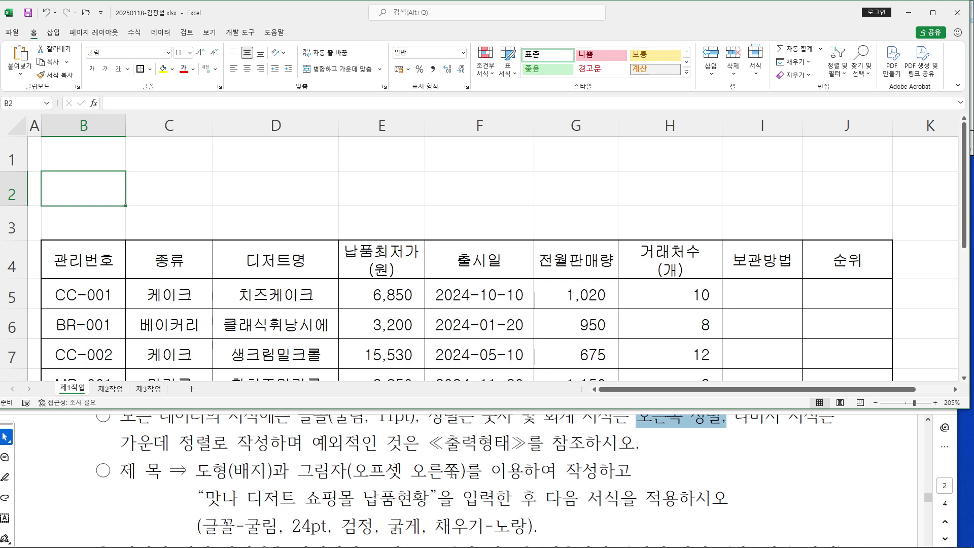
{"action": "left_click", "coordinate": [320, 224]}
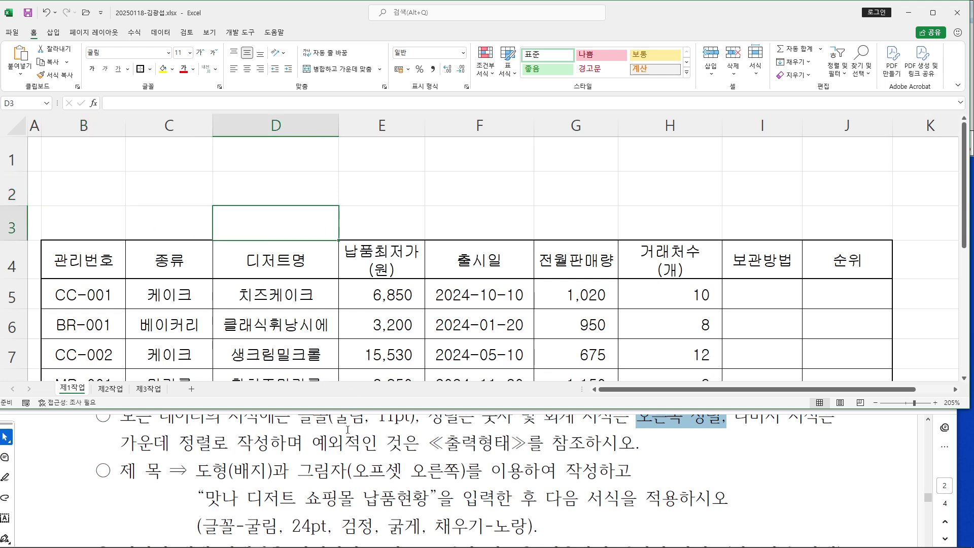
{"action": "scroll", "coordinate": [348, 429], "scroll_direction": "up", "scroll_amount": 15}
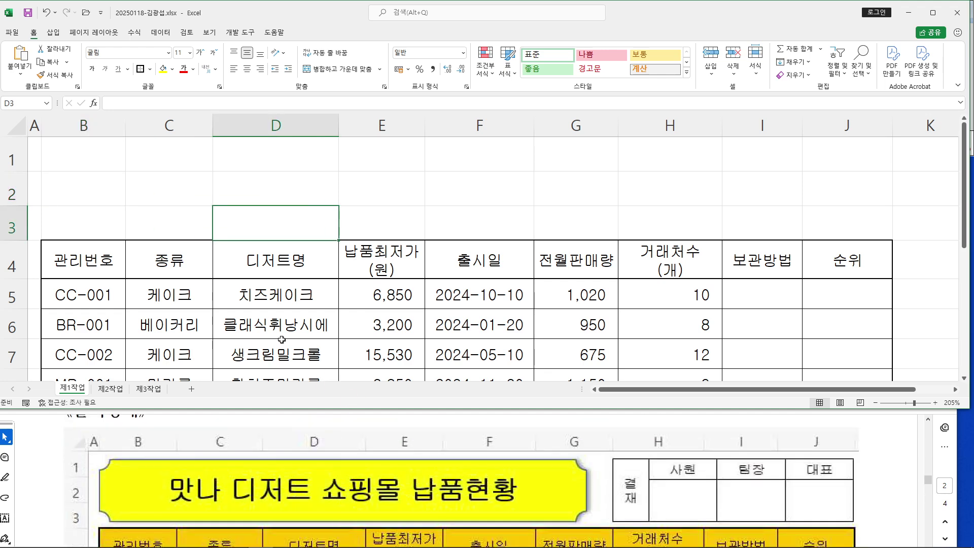
Draw a Badge (배지) shape from Insert > Shapes spanning B1 to about G3
{"action": "left_click", "coordinate": [54, 32]}
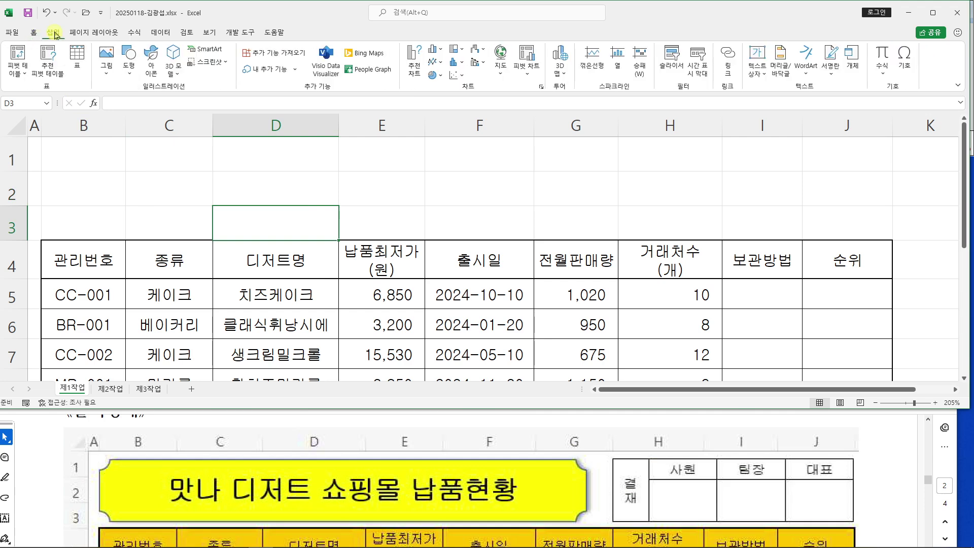
{"action": "left_click", "coordinate": [129, 79]}
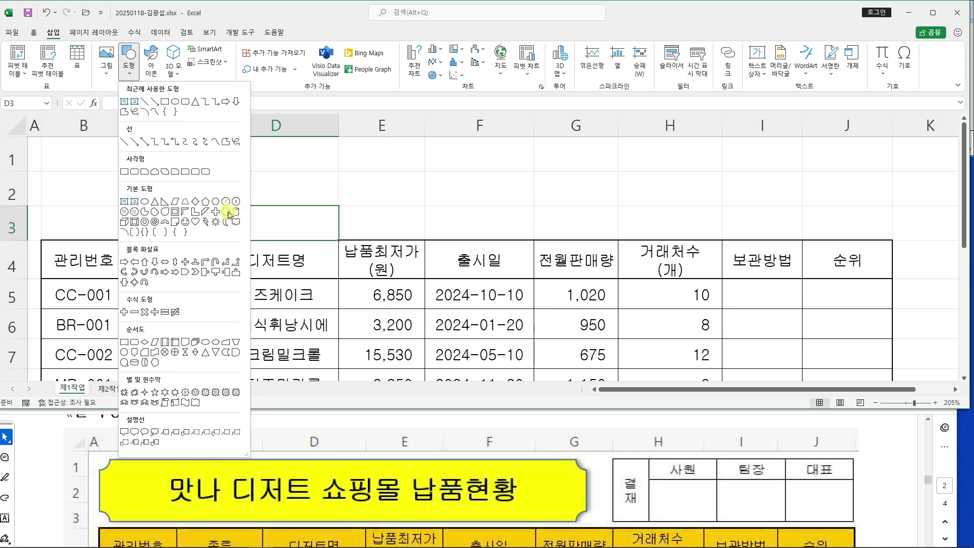
{"action": "left_click", "coordinate": [229, 216]}
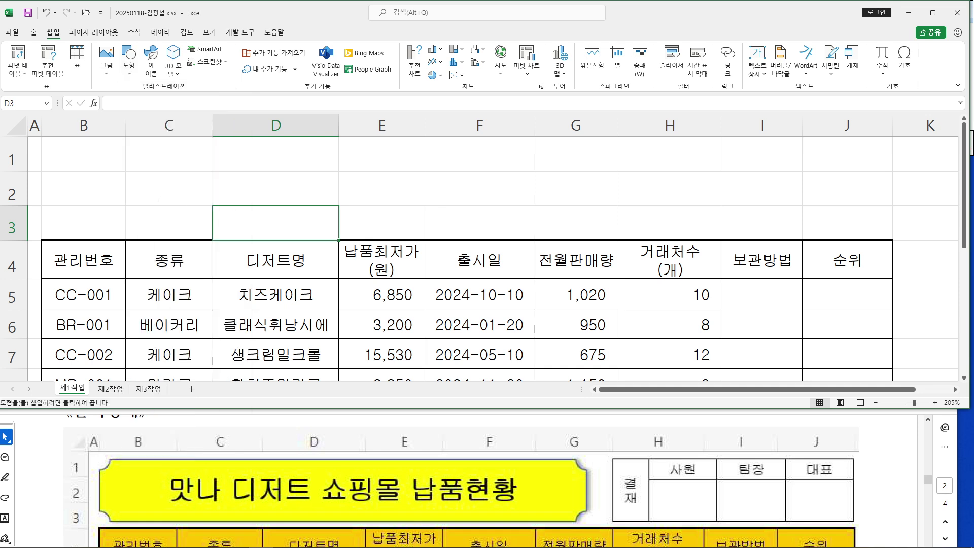
{"action": "left_click_drag", "start_coordinate": [41, 144], "coordinate": [592, 231]}
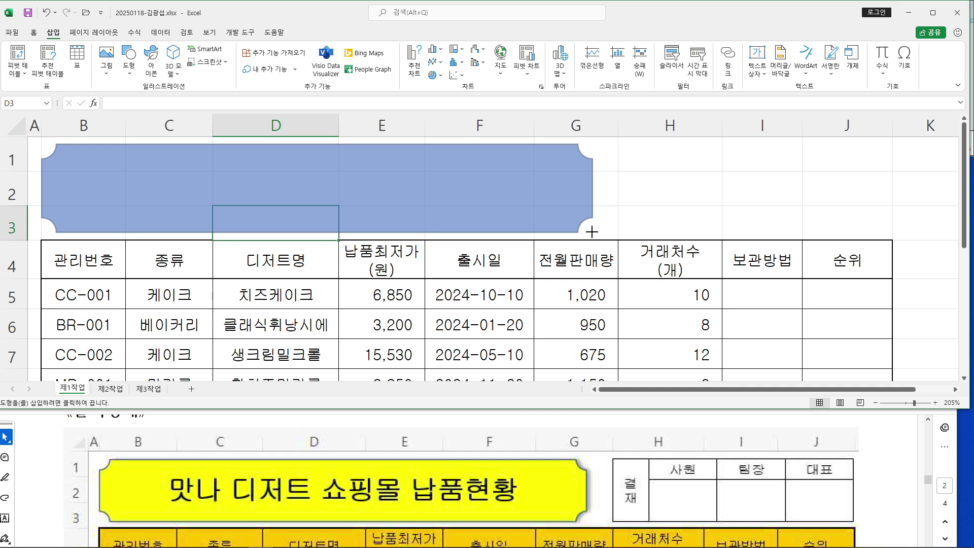
Type the title 맛나 디저트 쇼핑몰 납품현황 into the badge, correcting the mistyped 납
{"action": "left_click_drag", "start_coordinate": [592, 231], "coordinate": [592, 232]}
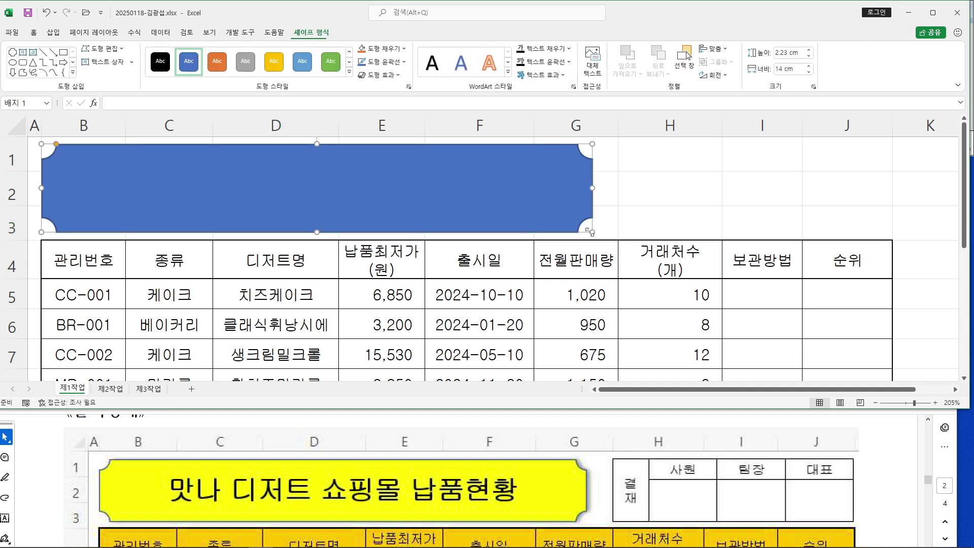
{"action": "type", "text": "마"}
{"action": "type", "text": "나 "}
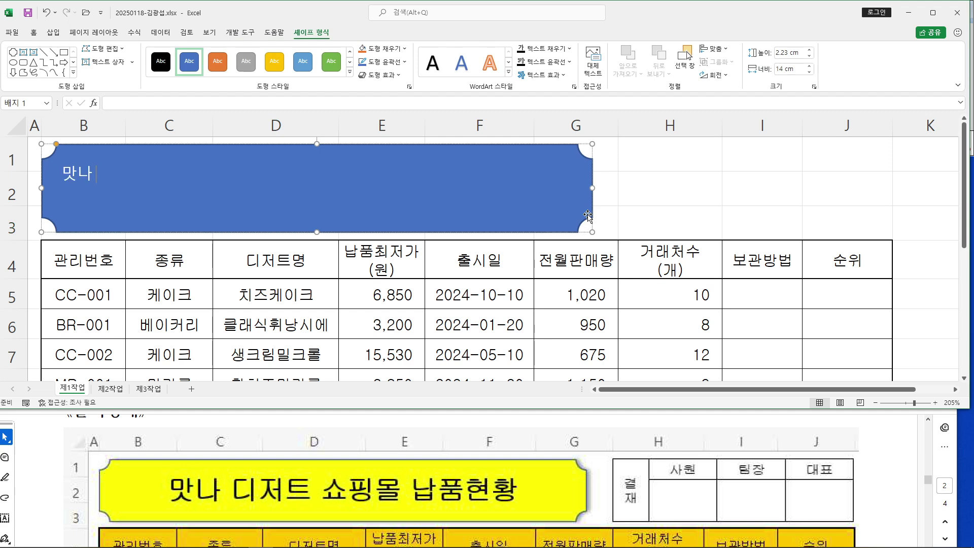
{"action": "type", "text": "디저트 쇼"}
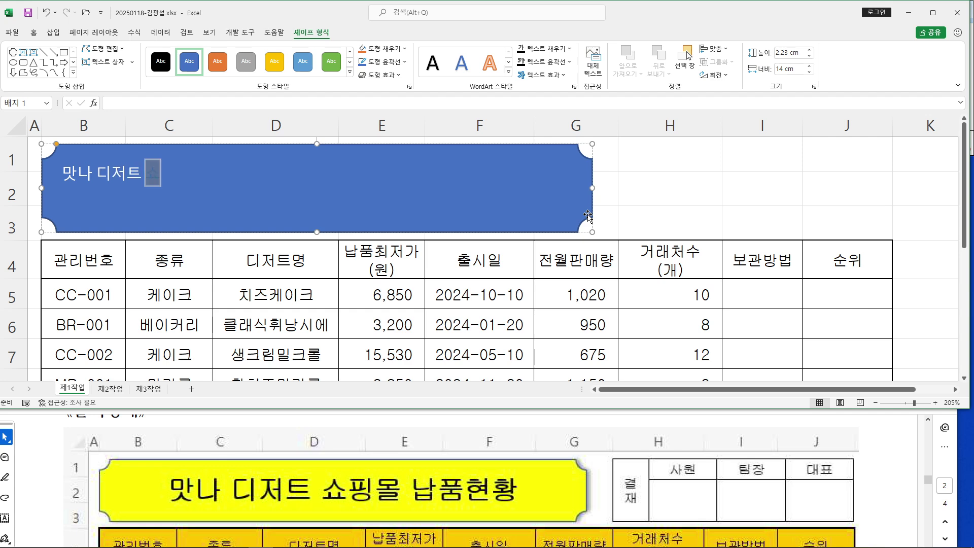
{"action": "type", "text": "핑몰 납품"}
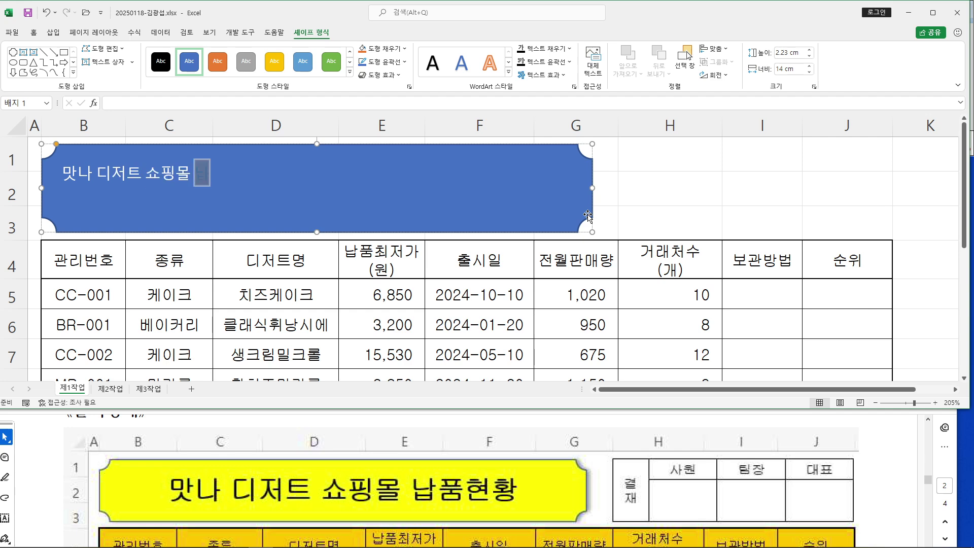
{"action": "type", "text": "현황"}
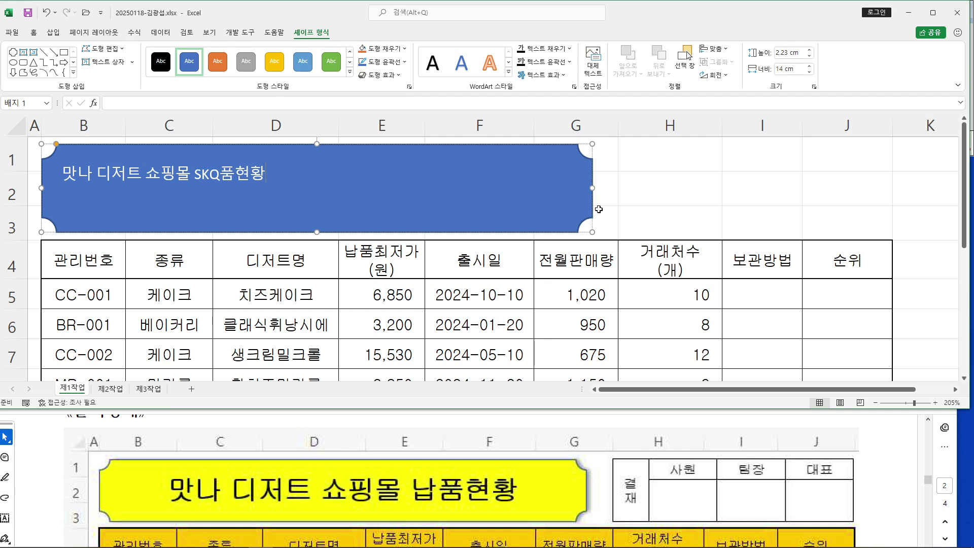
{"action": "key", "text": "BackSpace"}
{"action": "key", "text": "BackSpace"}
{"action": "key", "text": "BackSpace"}
{"action": "type", "text": "SKQ"}
{"action": "key", "text": "BackSpace"}
{"action": "key", "text": "BackSpace"}
{"action": "key", "text": "BackSpace"}
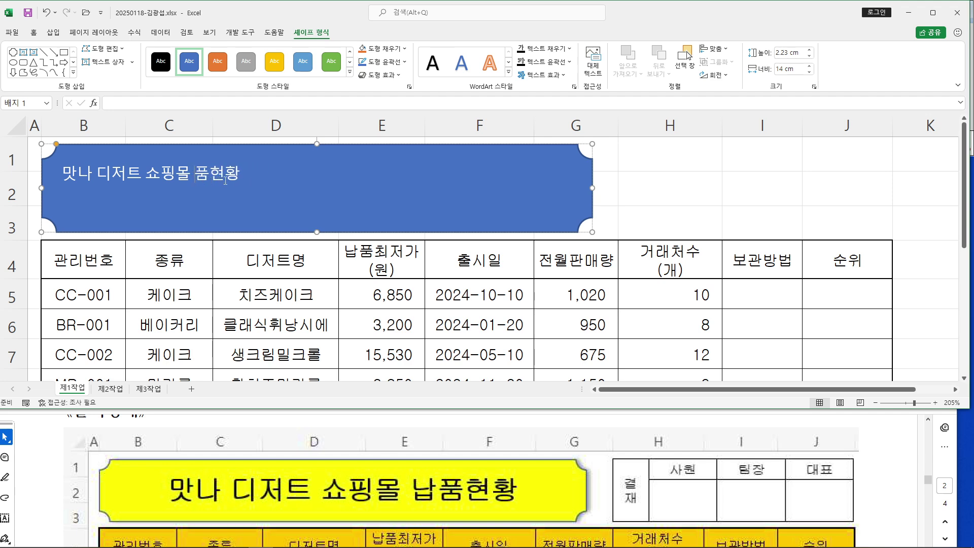
{"action": "type", "text": "납"}
{"action": "key", "text": "Escape"}
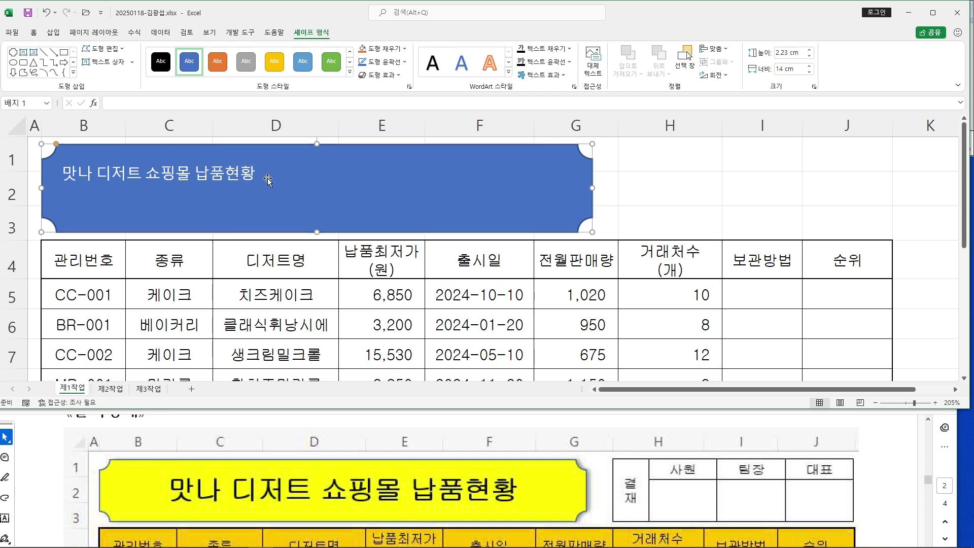
Switch the input method to Microsoft Korean and return to the title text
{"action": "mouse_move", "coordinate": [728, 546]}
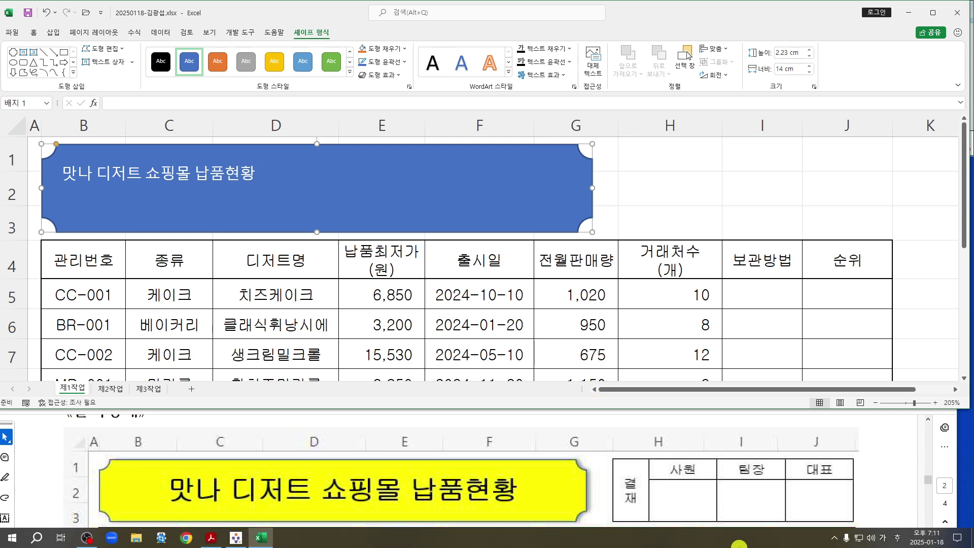
{"action": "left_click", "coordinate": [898, 542]}
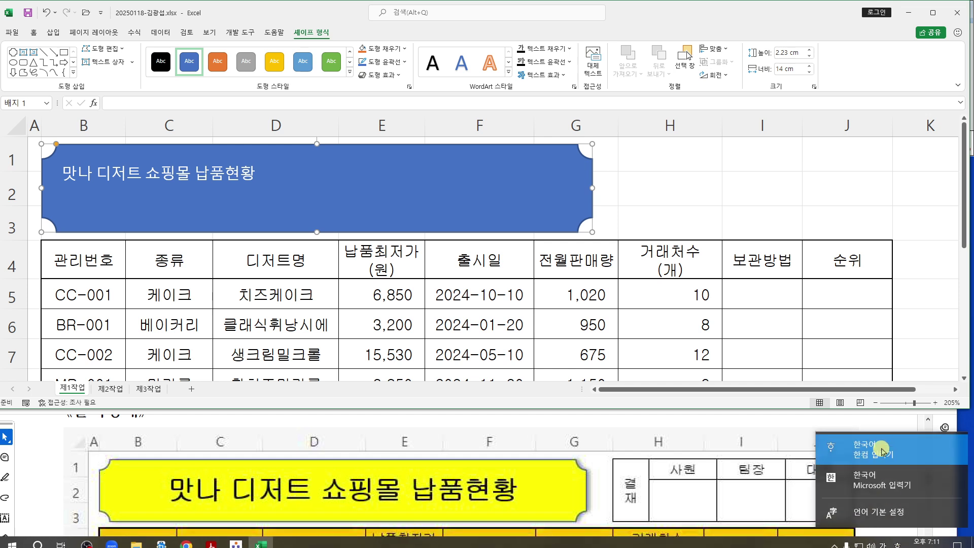
{"action": "left_click", "coordinate": [893, 482]}
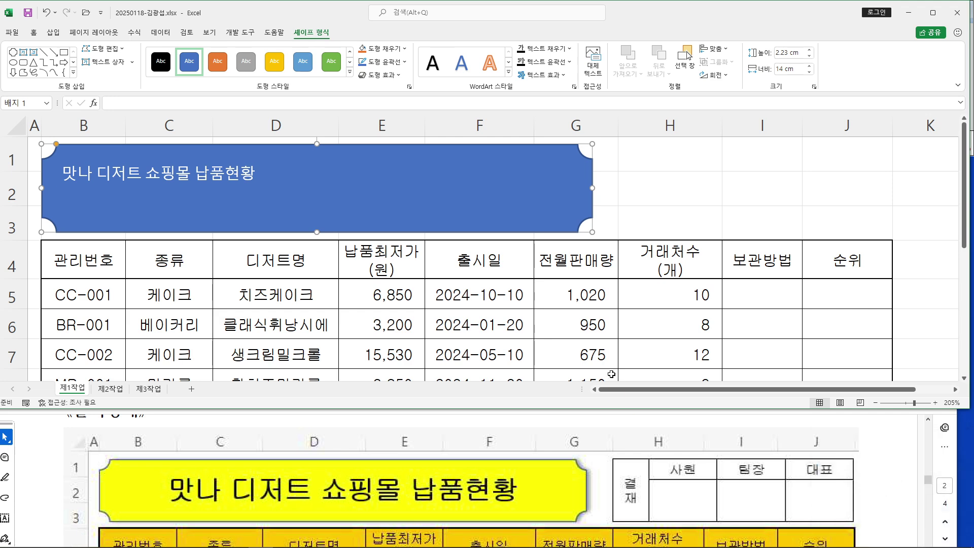
{"action": "left_click", "coordinate": [171, 175]}
Check the reference PDF, then set the banner font to 굴림
{"action": "left_click", "coordinate": [33, 32]}
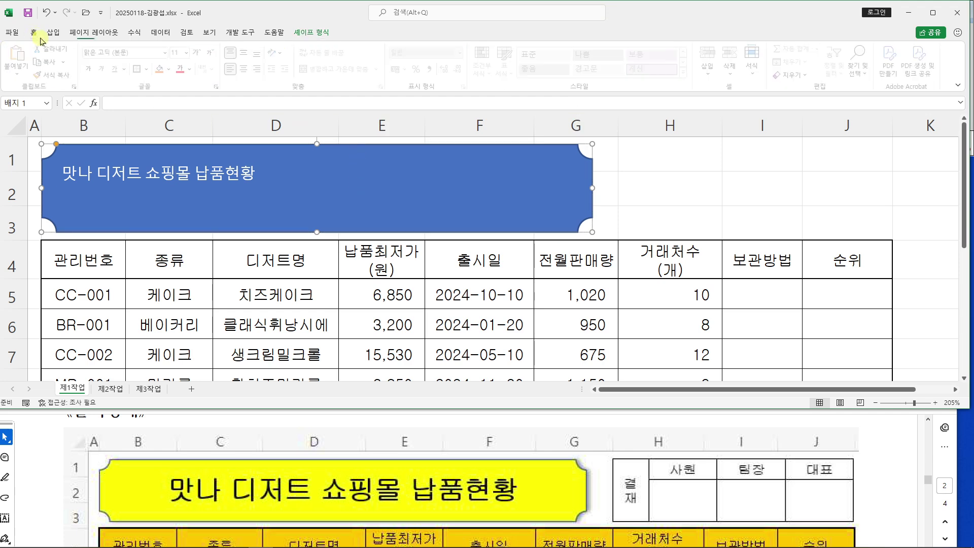
{"action": "left_click", "coordinate": [47, 473]}
{"action": "scroll", "coordinate": [76, 472], "scroll_direction": "down", "scroll_amount": 8}
{"action": "scroll", "coordinate": [238, 464], "scroll_direction": "down", "scroll_amount": 4}
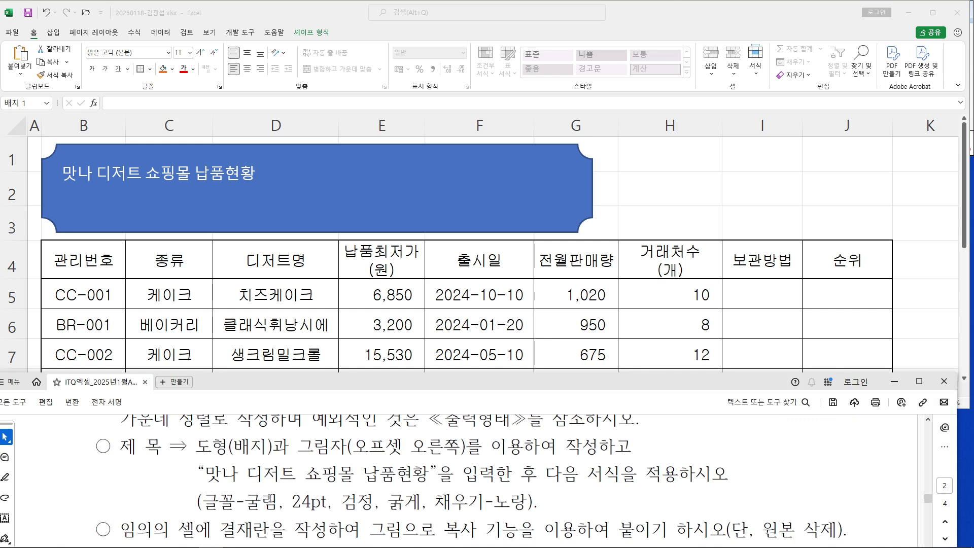
{"action": "scroll", "coordinate": [288, 486], "scroll_direction": "down", "scroll_amount": 1}
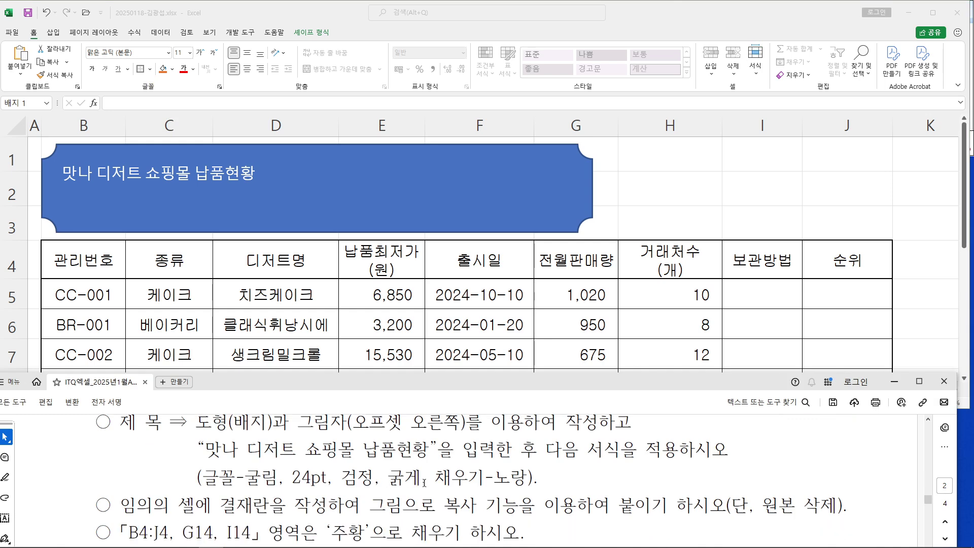
{"action": "left_click", "coordinate": [124, 55]}
{"action": "left_click", "coordinate": [128, 54]}
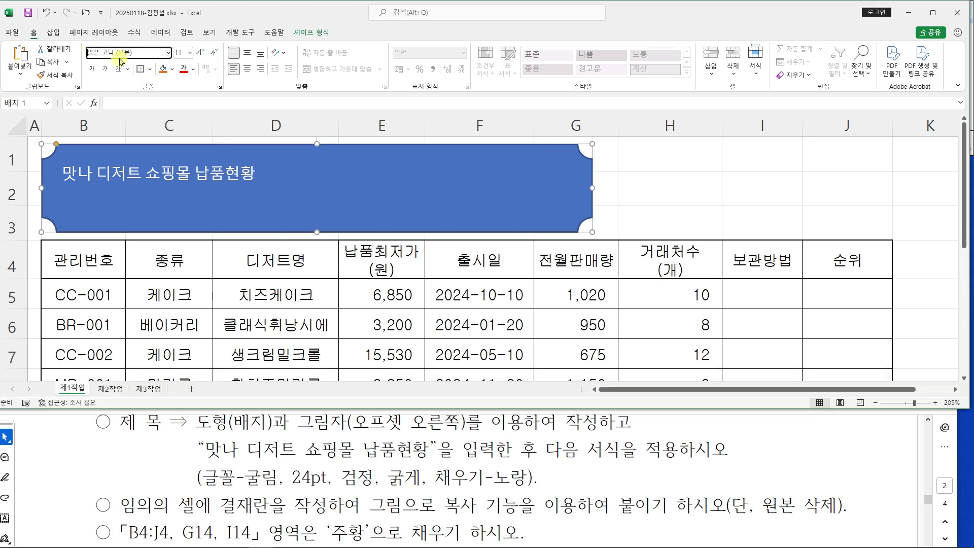
{"action": "type", "text": "굴림"}
{"action": "key", "text": "Return"}
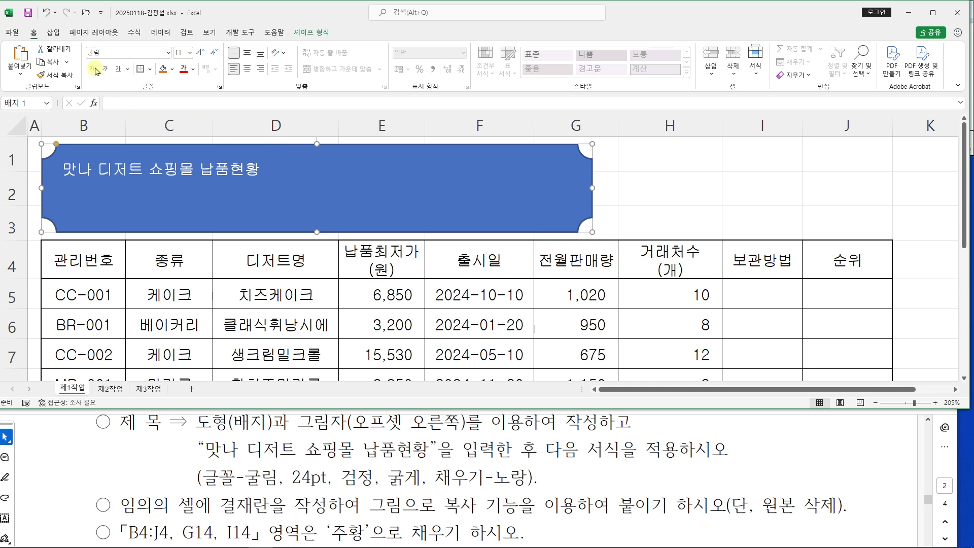
Make the banner text 24pt, black and bold, and fill the shape yellow
{"action": "left_click", "coordinate": [179, 52]}
{"action": "type", "text": "24"}
{"action": "key", "text": "Return"}
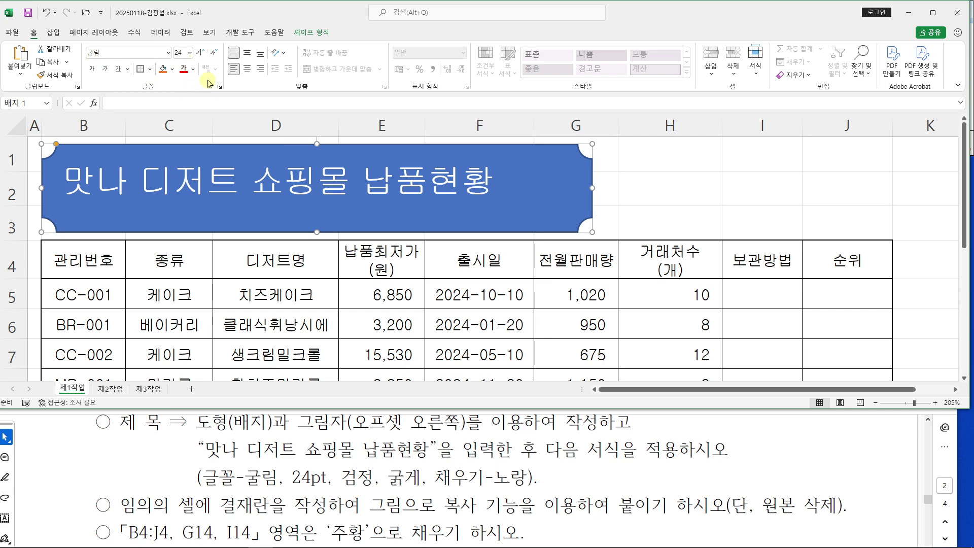
{"action": "left_click", "coordinate": [198, 71]}
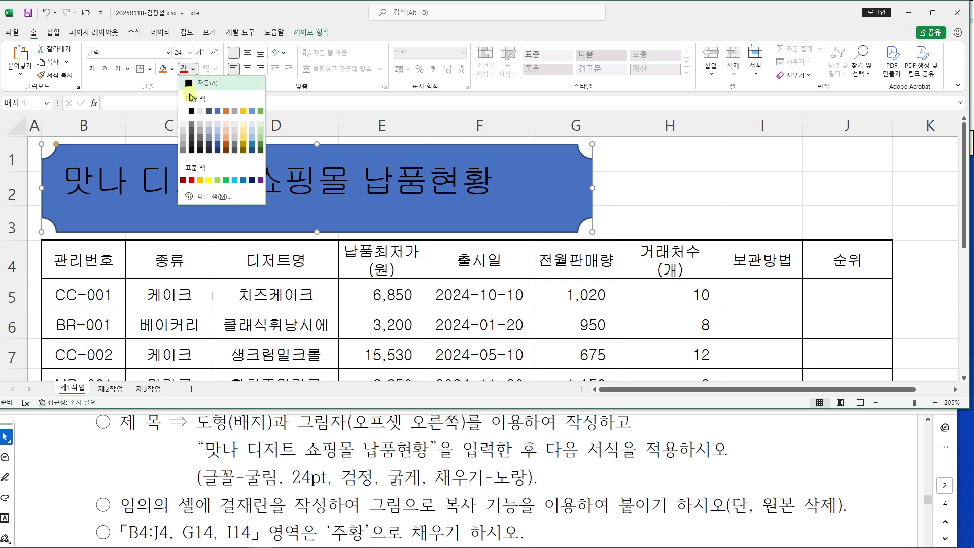
{"action": "left_click", "coordinate": [192, 111]}
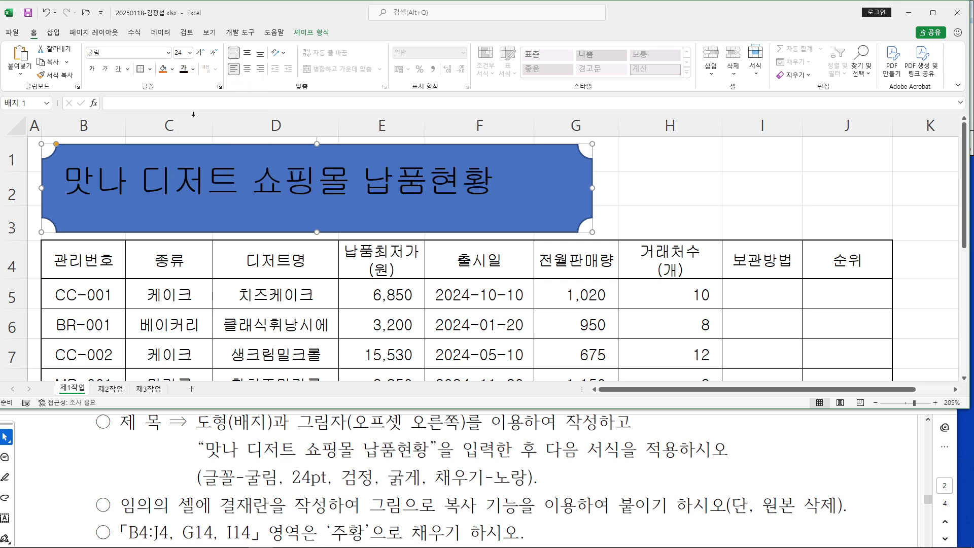
{"action": "left_click", "coordinate": [92, 68]}
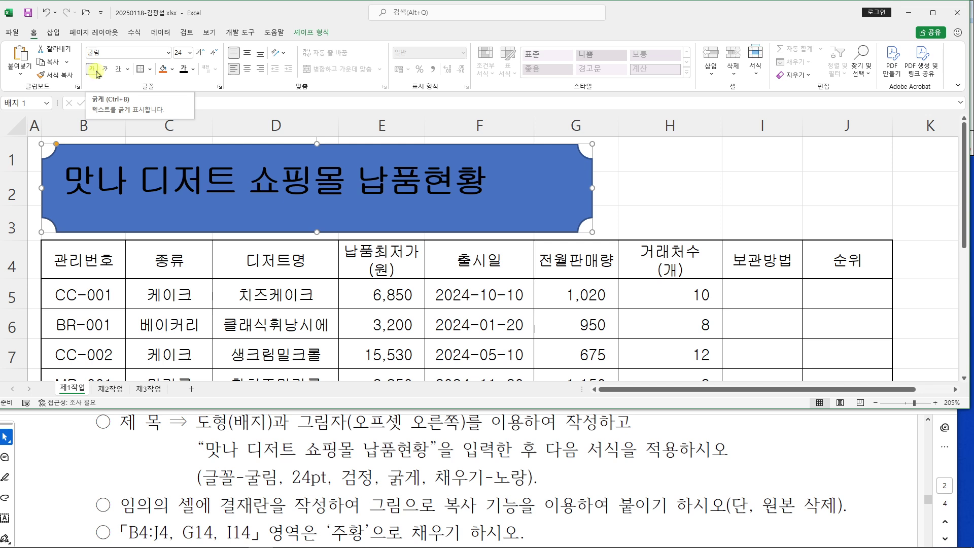
{"action": "left_click", "coordinate": [172, 72]}
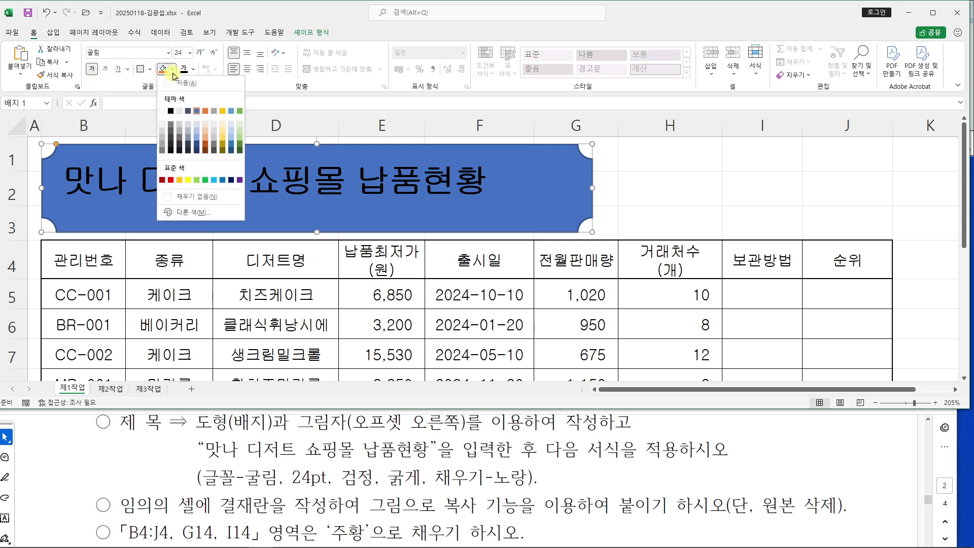
{"action": "left_click", "coordinate": [188, 181]}
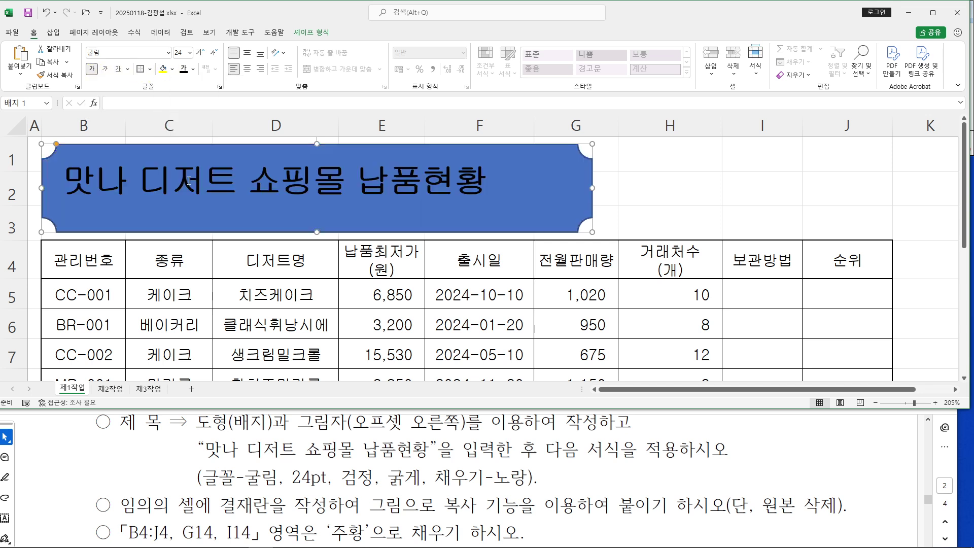
Compare with the reference PDF, then centre the banner text horizontally and vertically
{"action": "left_click", "coordinate": [446, 458]}
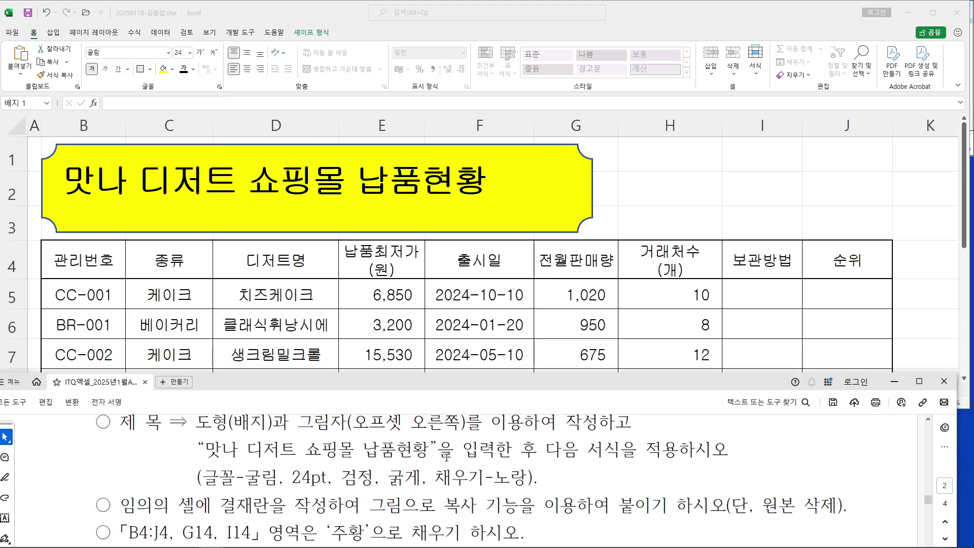
{"action": "scroll", "coordinate": [438, 449], "scroll_direction": "up", "scroll_amount": 2}
{"action": "scroll", "coordinate": [439, 449], "scroll_direction": "up", "scroll_amount": 8}
{"action": "scroll", "coordinate": [440, 445], "scroll_direction": "down", "scroll_amount": 2}
{"action": "scroll", "coordinate": [439, 445], "scroll_direction": "down", "scroll_amount": 2}
{"action": "scroll", "coordinate": [439, 445], "scroll_direction": "up", "scroll_amount": 2}
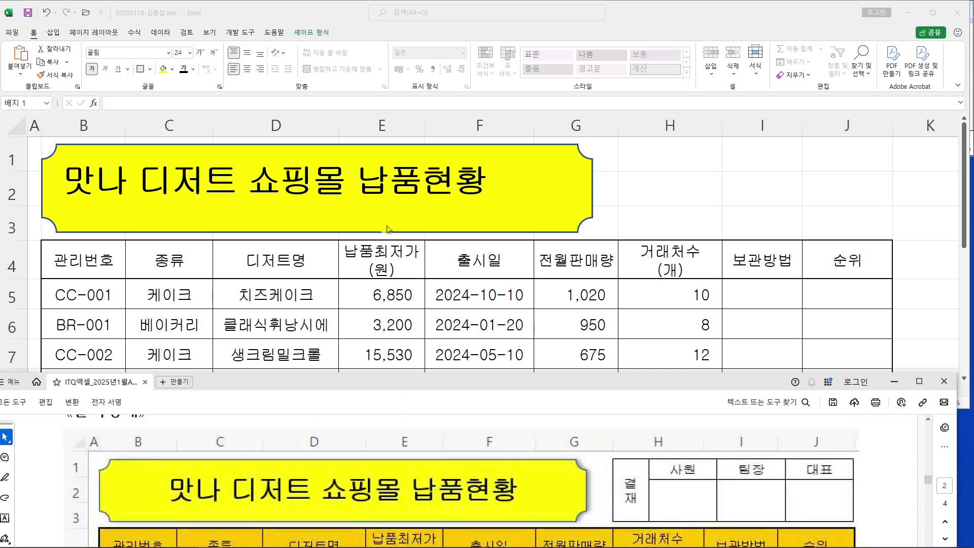
{"action": "left_click", "coordinate": [247, 73]}
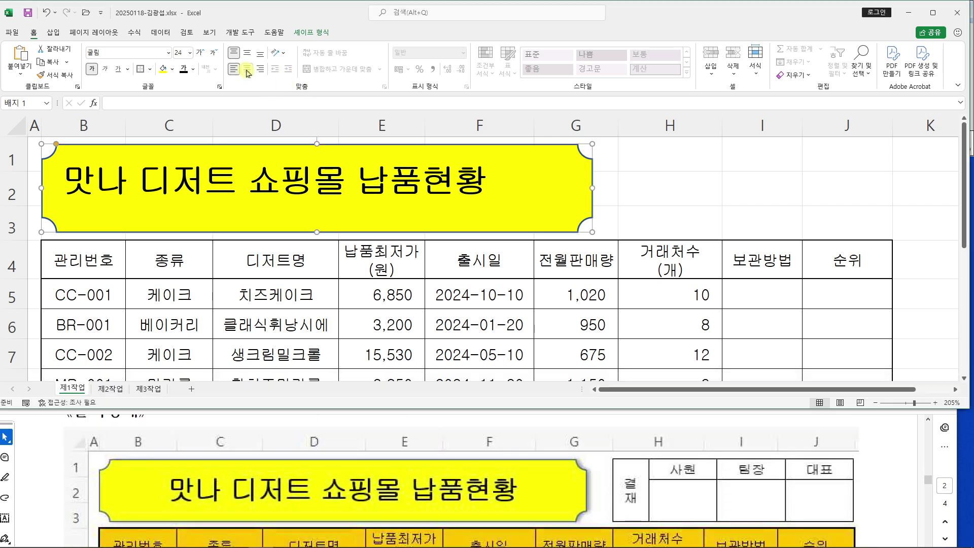
{"action": "left_click", "coordinate": [248, 72]}
{"action": "left_click", "coordinate": [247, 53]}
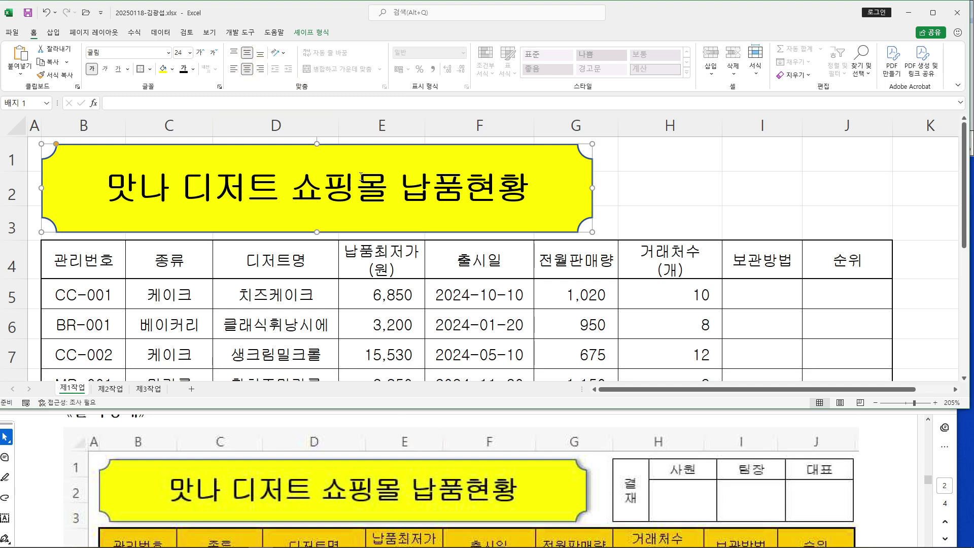
Make rows 1–3 taller by dragging the row border, then reselect the banner
{"action": "left_click", "coordinate": [666, 187]}
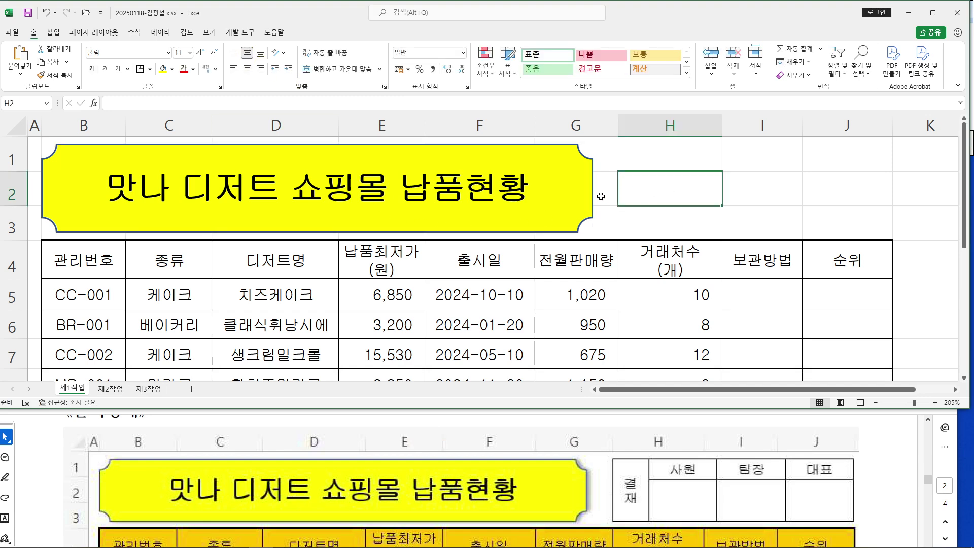
{"action": "left_click_drag", "start_coordinate": [11, 155], "coordinate": [7, 199]}
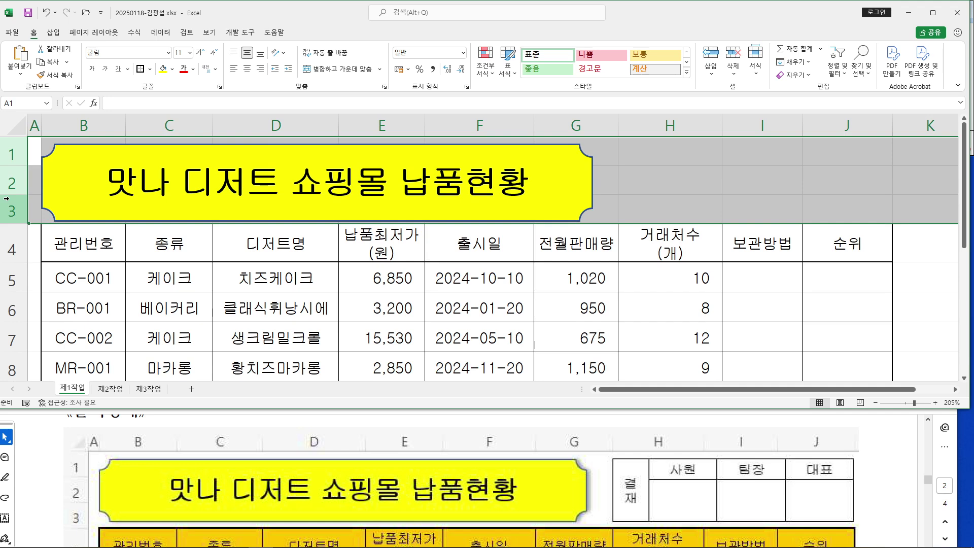
{"action": "left_click_drag", "start_coordinate": [7, 198], "coordinate": [7, 201]}
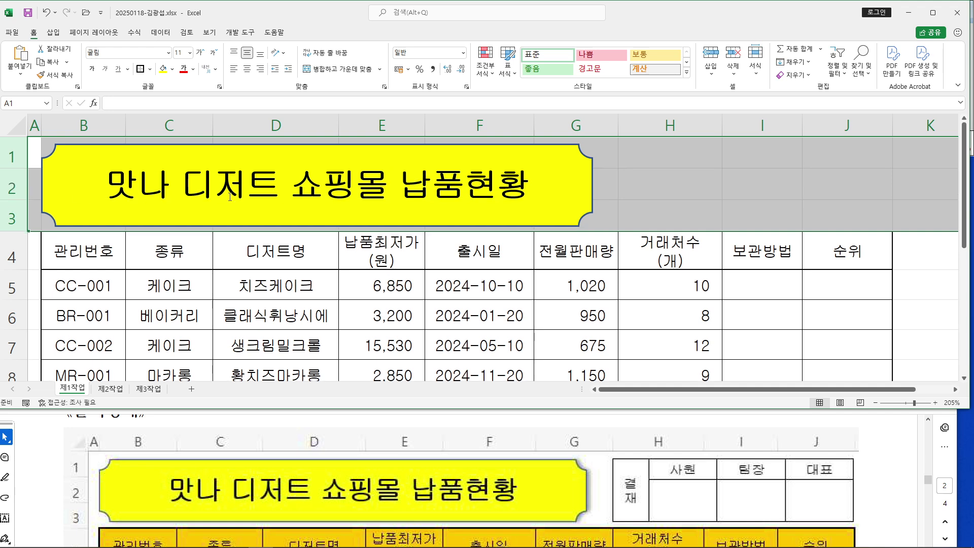
{"action": "left_click", "coordinate": [684, 175]}
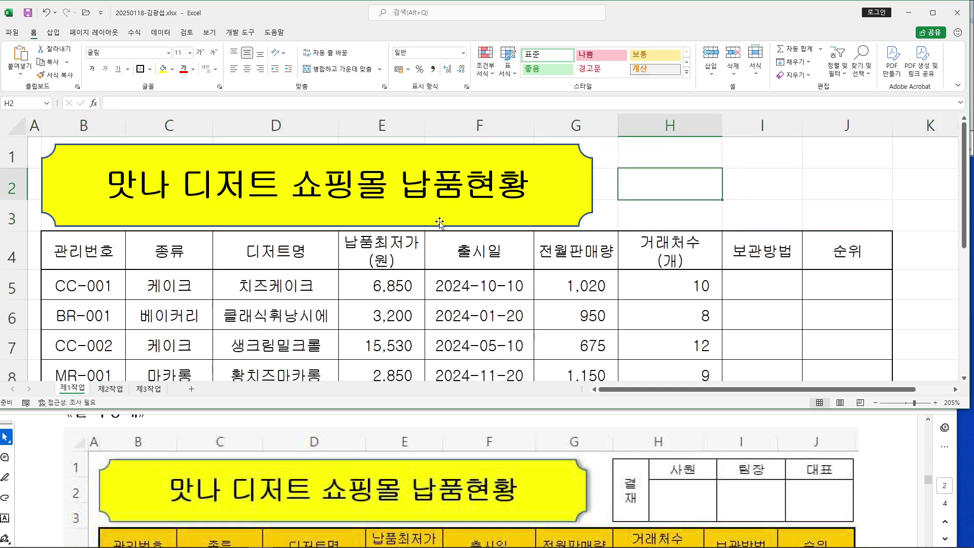
{"action": "left_click", "coordinate": [475, 147]}
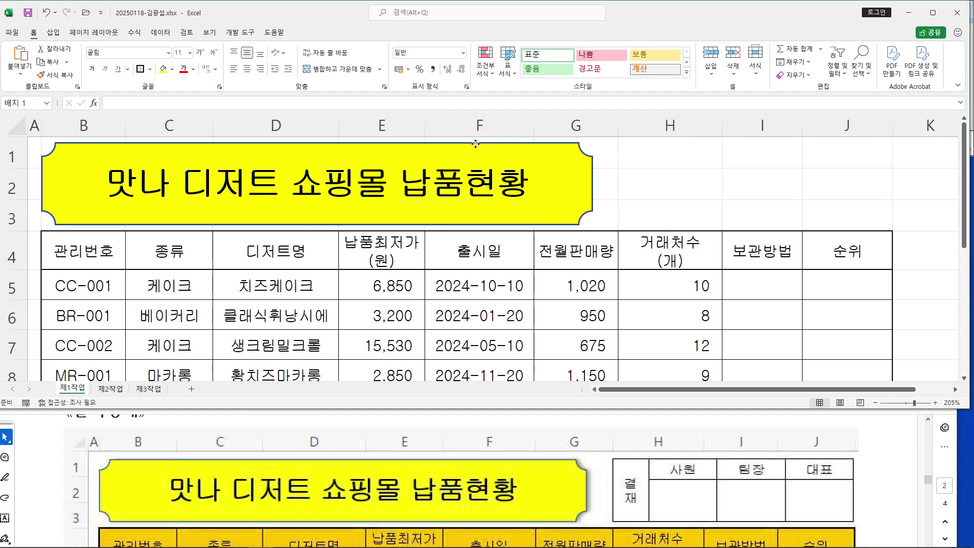
Review the '단, 원본 삭제' condition in the reference PDF, then return to the spreadsheet
{"action": "left_click", "coordinate": [885, 459]}
{"action": "scroll", "coordinate": [620, 462], "scroll_direction": "down", "scroll_amount": 3}
{"action": "scroll", "coordinate": [620, 461], "scroll_direction": "up", "scroll_amount": 4}
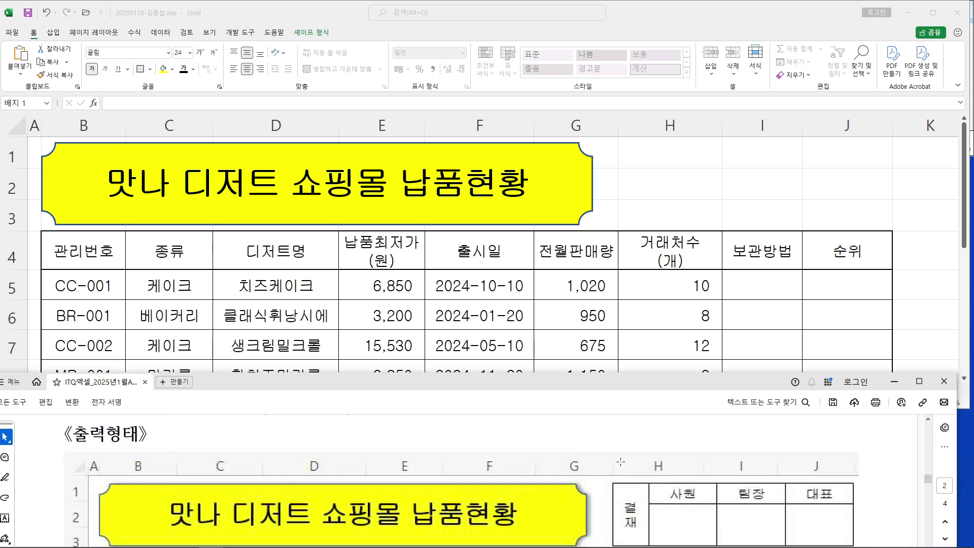
{"action": "scroll", "coordinate": [620, 462], "scroll_direction": "down", "scroll_amount": 1}
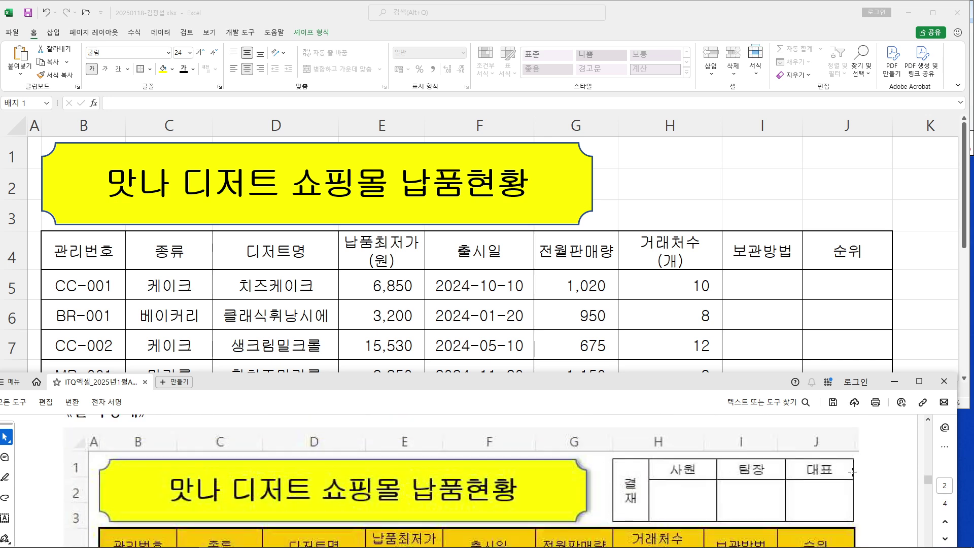
{"action": "scroll", "coordinate": [847, 472], "scroll_direction": "down", "scroll_amount": 10}
{"action": "scroll", "coordinate": [534, 460], "scroll_direction": "down", "scroll_amount": 5}
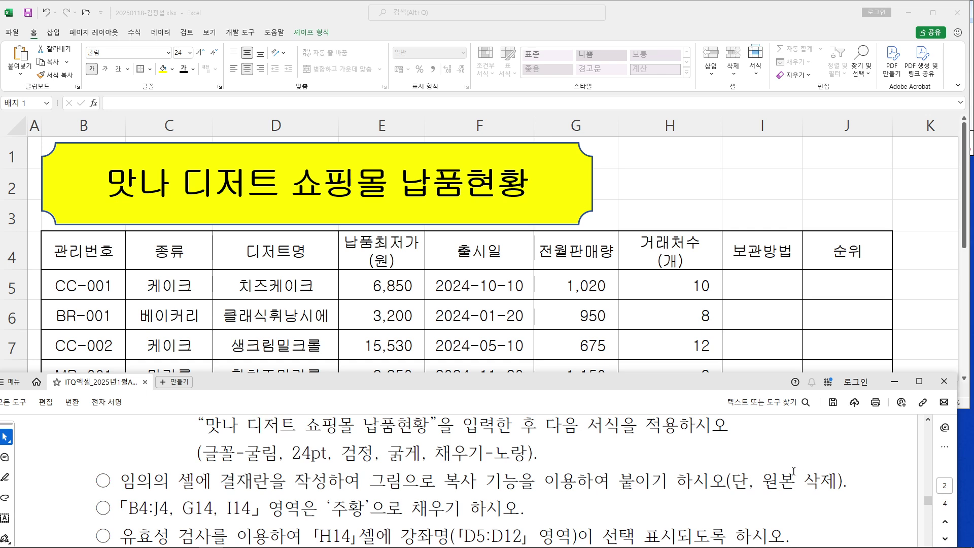
{"action": "left_click_drag", "start_coordinate": [750, 482], "coordinate": [837, 483]}
{"action": "left_click", "coordinate": [778, 466]}
{"action": "scroll", "coordinate": [763, 462], "scroll_direction": "up", "scroll_amount": 10}
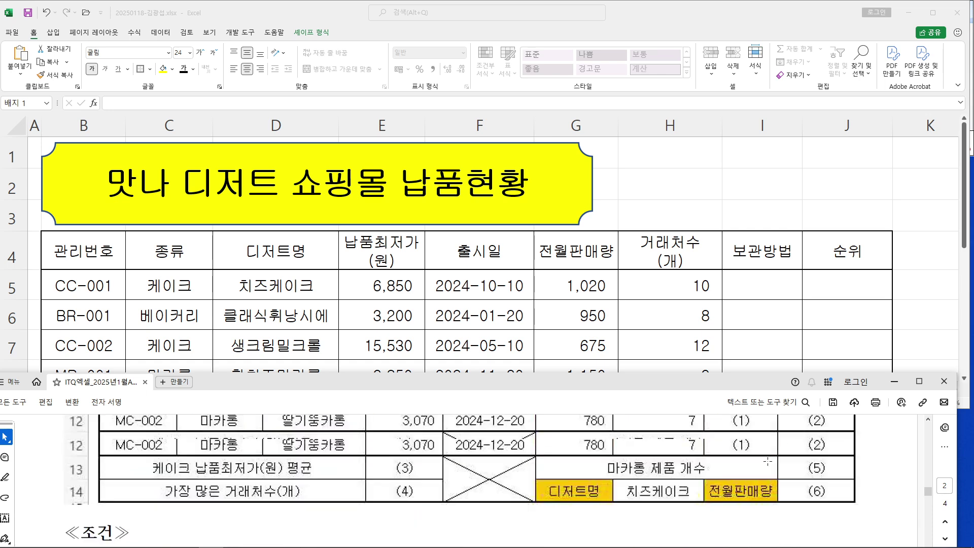
{"action": "scroll", "coordinate": [763, 462], "scroll_direction": "up", "scroll_amount": 4}
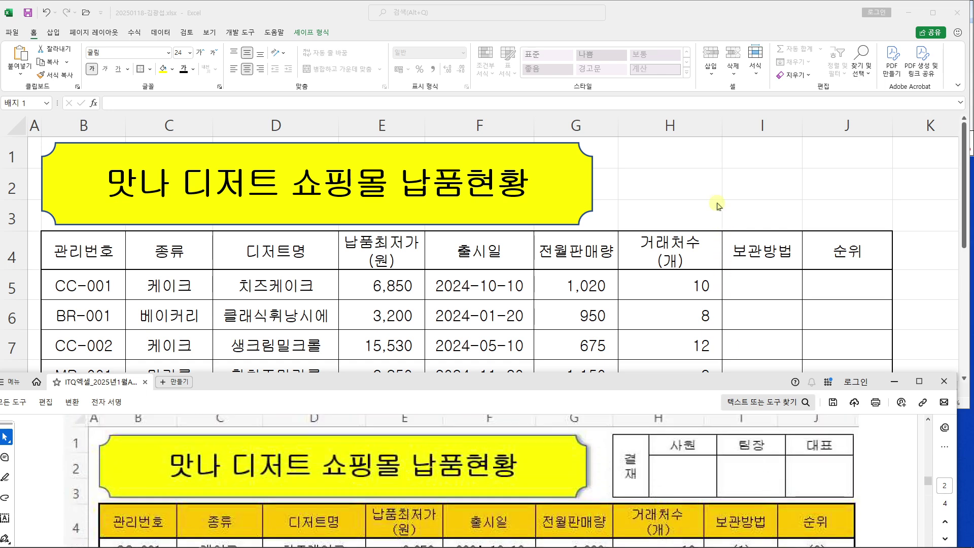
{"action": "left_click", "coordinate": [683, 202]}
{"action": "left_click", "coordinate": [683, 202]}
Toggle between the 제1작업 and 제2작업 sheets and inspect the title banner
{"action": "left_click", "coordinate": [111, 389]}
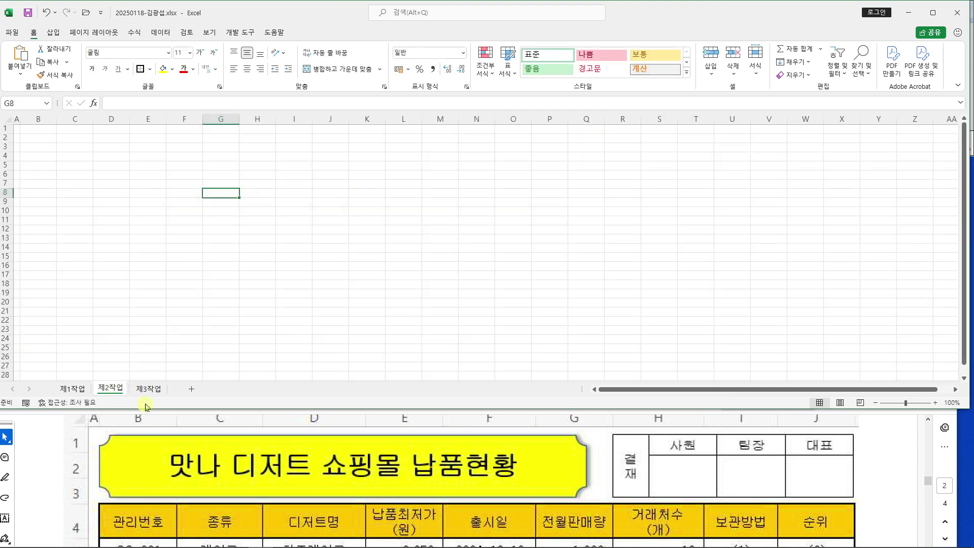
{"action": "left_click", "coordinate": [76, 389]}
{"action": "left_click", "coordinate": [111, 389]}
{"action": "left_click", "coordinate": [76, 388]}
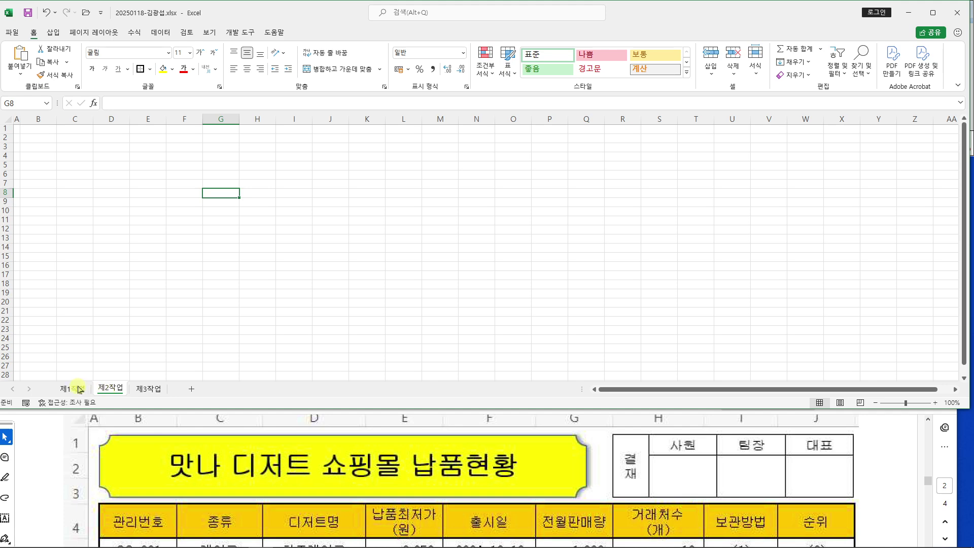
{"action": "left_click", "coordinate": [550, 149]}
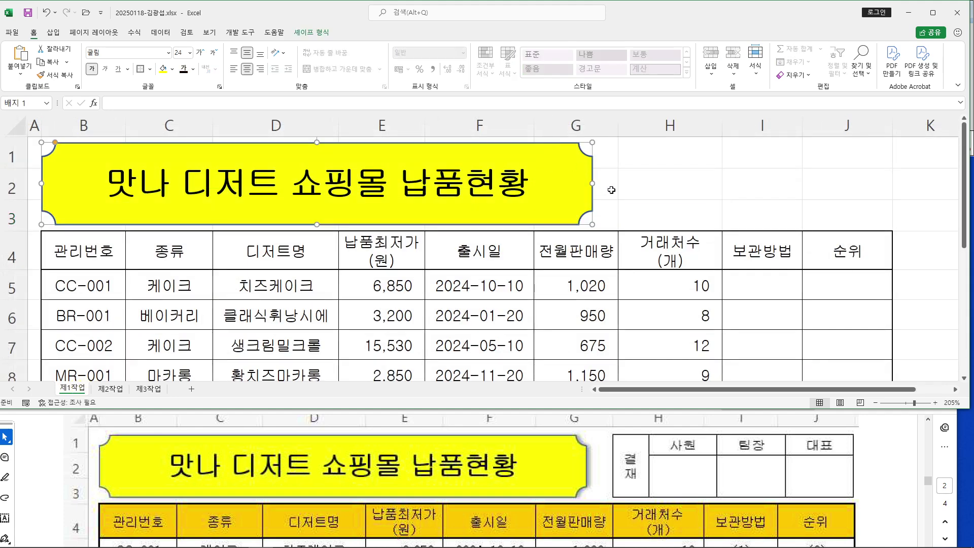
{"action": "left_click", "coordinate": [664, 184]}
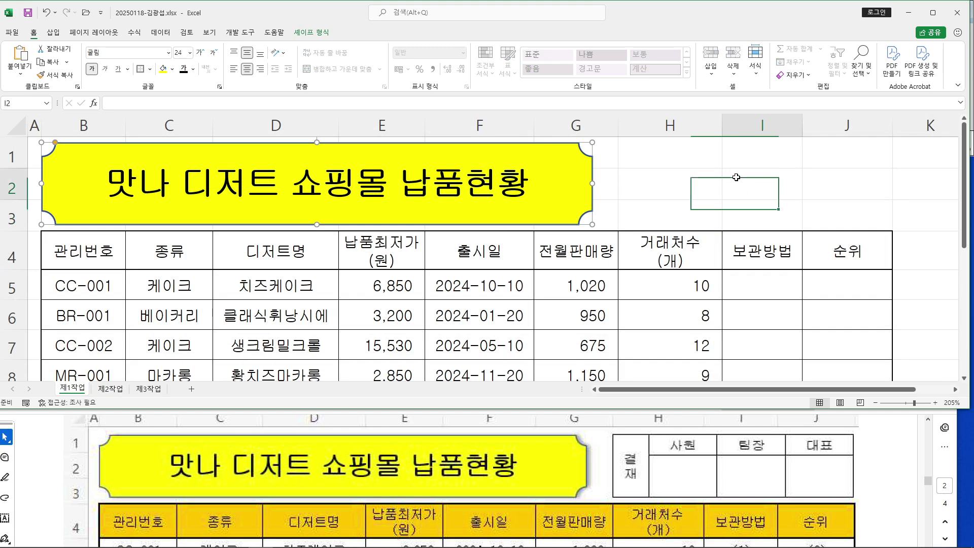
{"action": "left_click", "coordinate": [731, 181]}
{"action": "left_click", "coordinate": [694, 175]}
{"action": "left_click", "coordinate": [759, 188]}
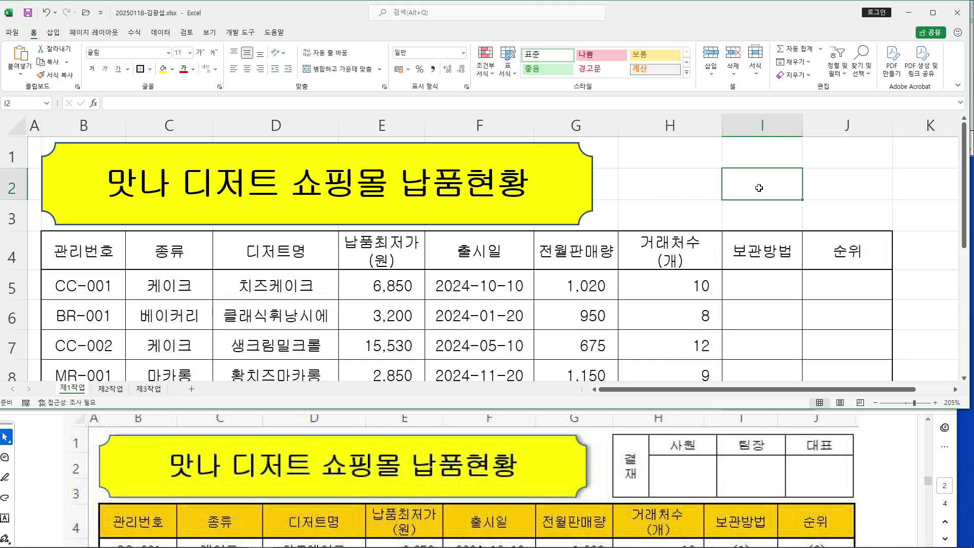
{"action": "left_click", "coordinate": [587, 196]}
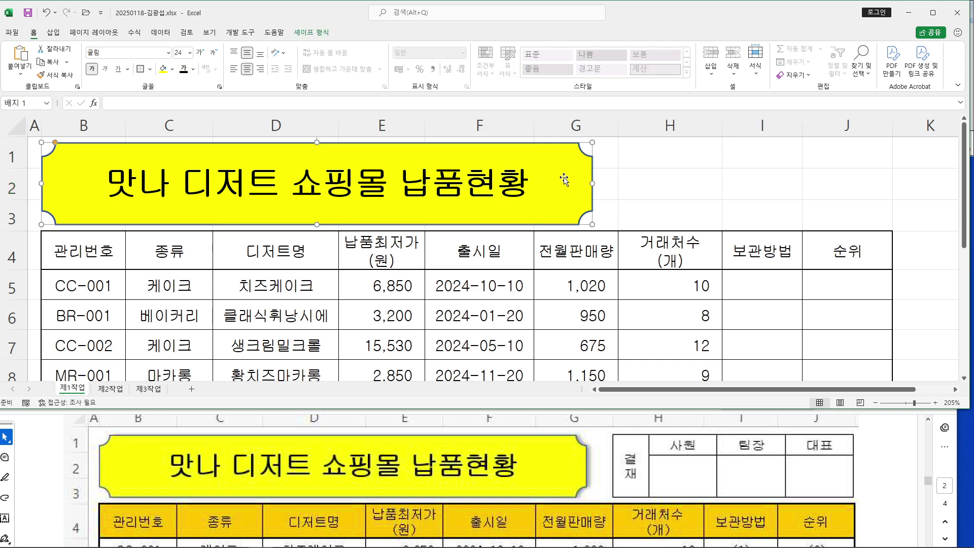
Look over the empty 제2작업 sheet, ending on cell C2
{"action": "left_click", "coordinate": [110, 389]}
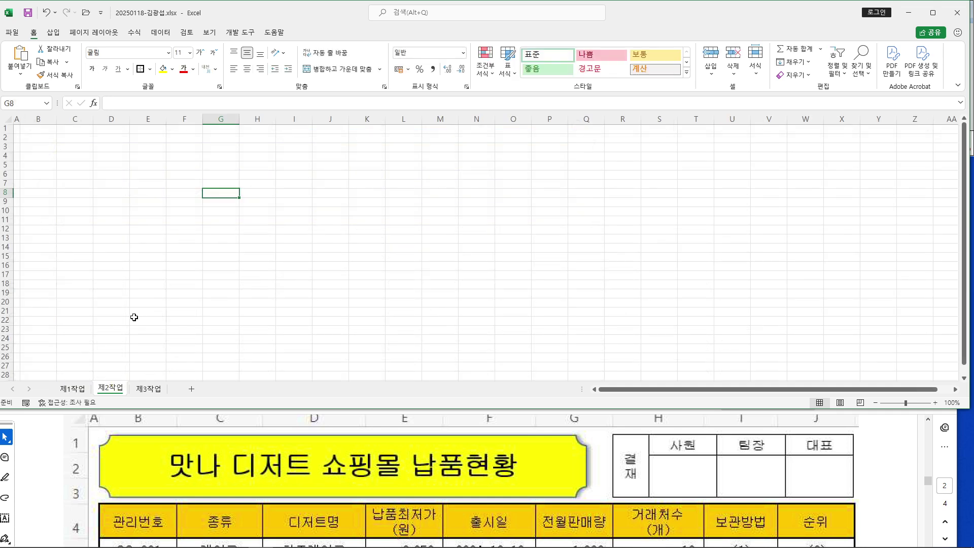
{"action": "scroll", "coordinate": [202, 291], "scroll_direction": "up", "scroll_amount": 8, "text": "ctrl"}
{"action": "left_click", "coordinate": [156, 162]}
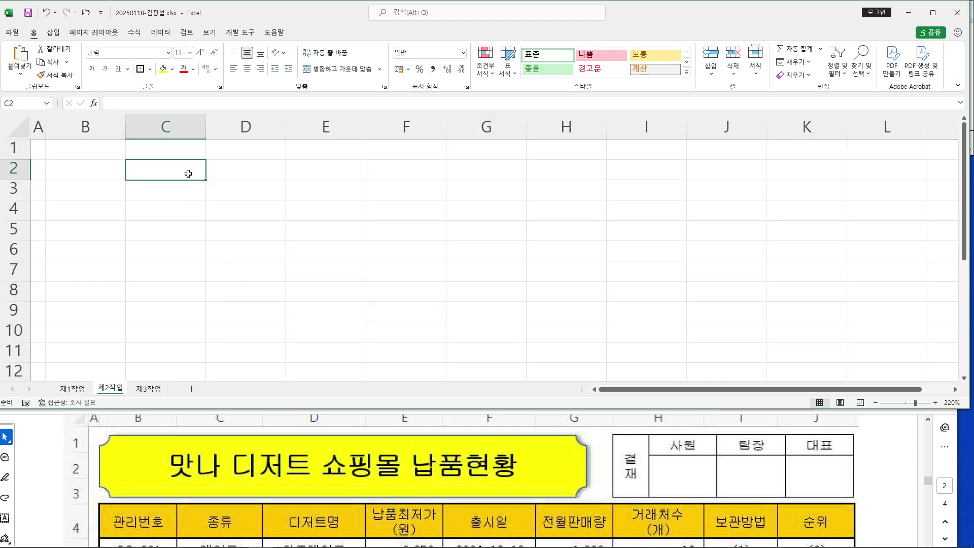
{"action": "left_click", "coordinate": [233, 209]}
{"action": "left_click", "coordinate": [173, 170]}
Fix the banner's last character so it reads 맛나 디저트 쇼핑몰 납품현황, then return to 제2작업
{"action": "left_click", "coordinate": [72, 389]}
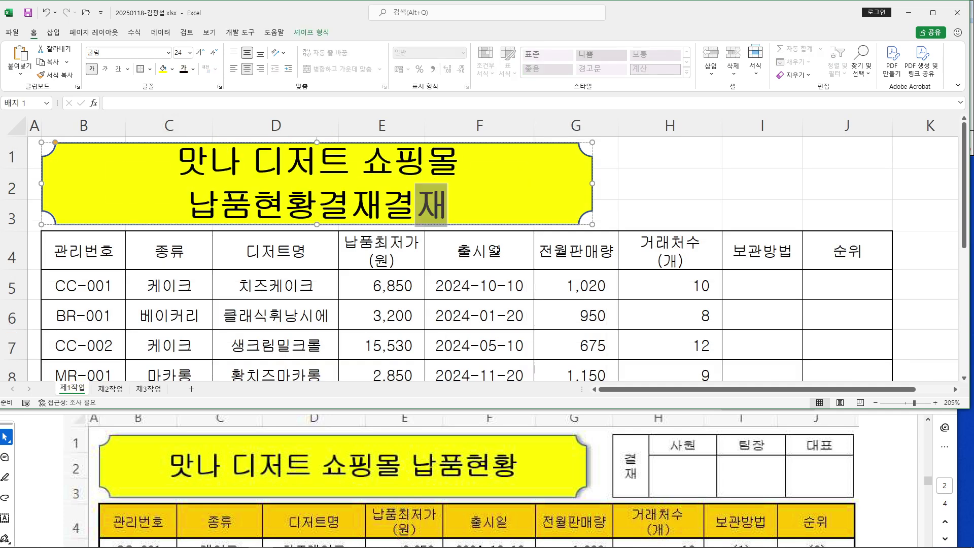
{"action": "left_click", "coordinate": [447, 205]}
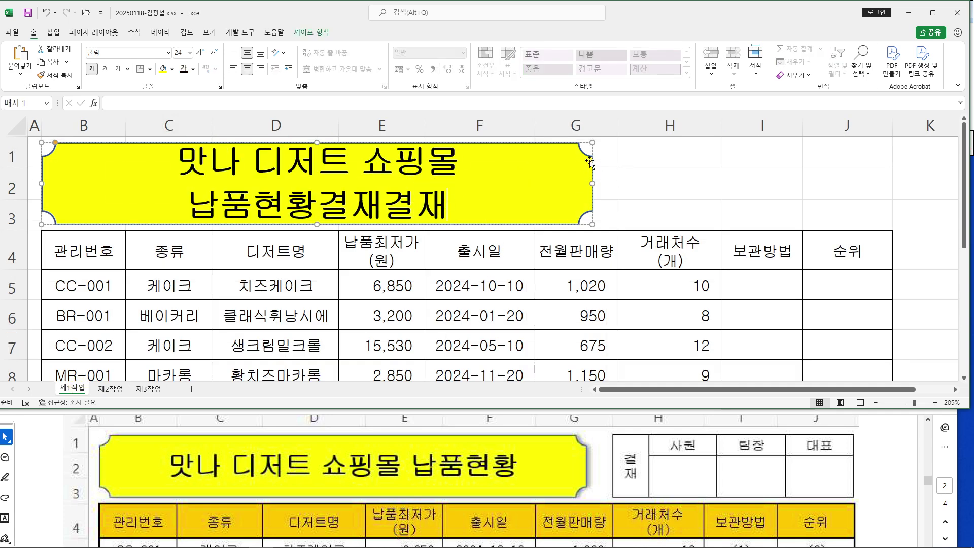
{"action": "key", "text": "BackSpace"}
{"action": "key", "text": "BackSpace"}
{"action": "key", "text": "BackSpace"}
{"action": "key", "text": "BackSpace"}
{"action": "key", "text": "BackSpace"}
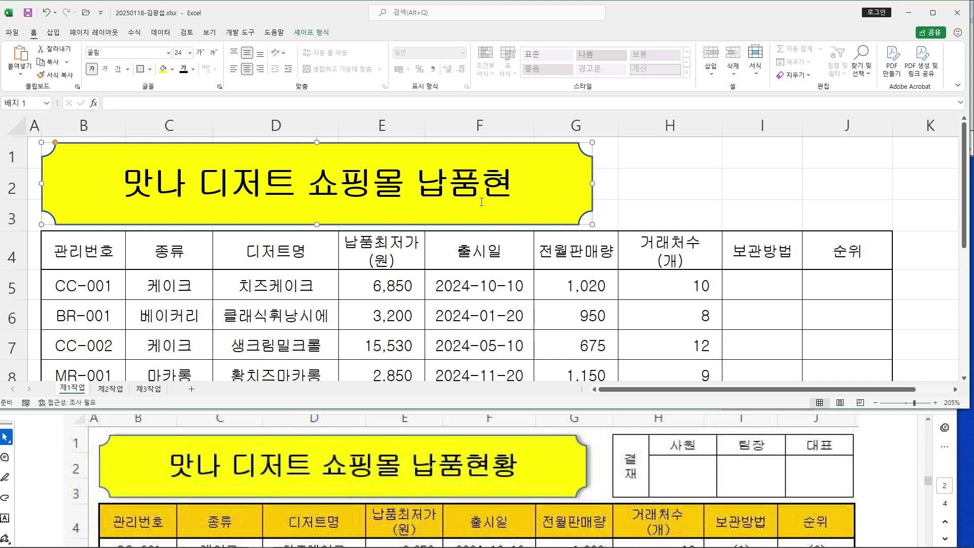
{"action": "type", "text": "황"}
{"action": "left_click", "coordinate": [764, 180]}
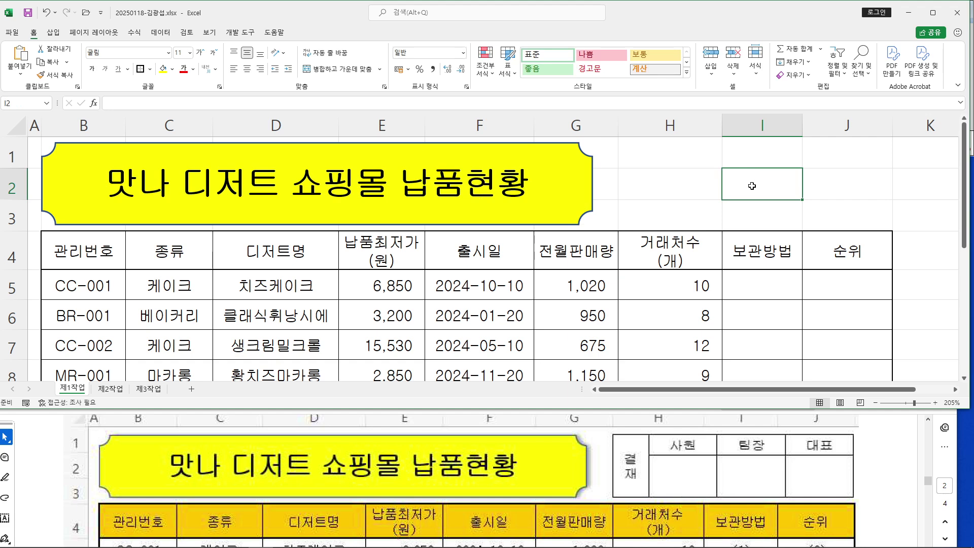
{"action": "left_click", "coordinate": [104, 389]}
Enter 결재, 사원, 팀장, 대표 across row 3 starting at C3
{"action": "type", "text": "결재"}
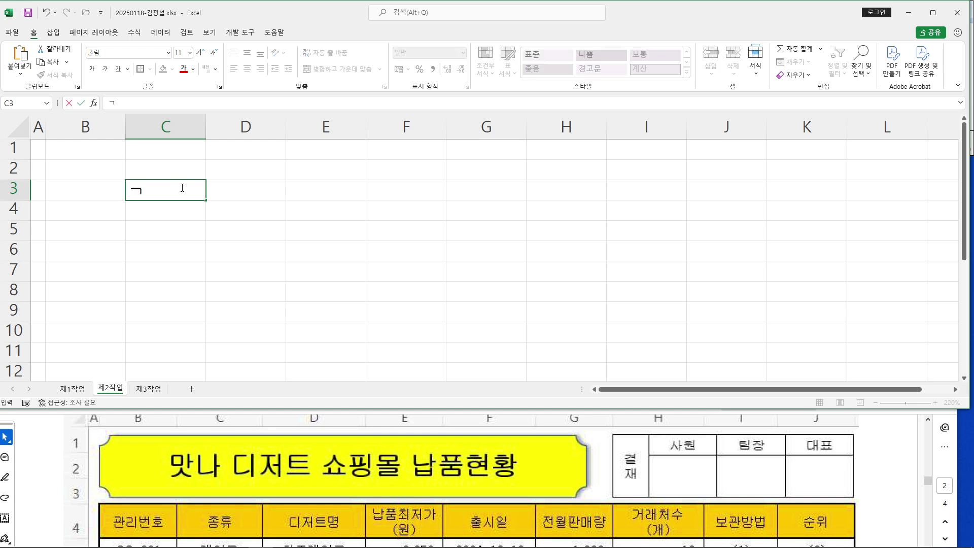
{"action": "key", "text": "Tab"}
{"action": "type", "text": "사우"}
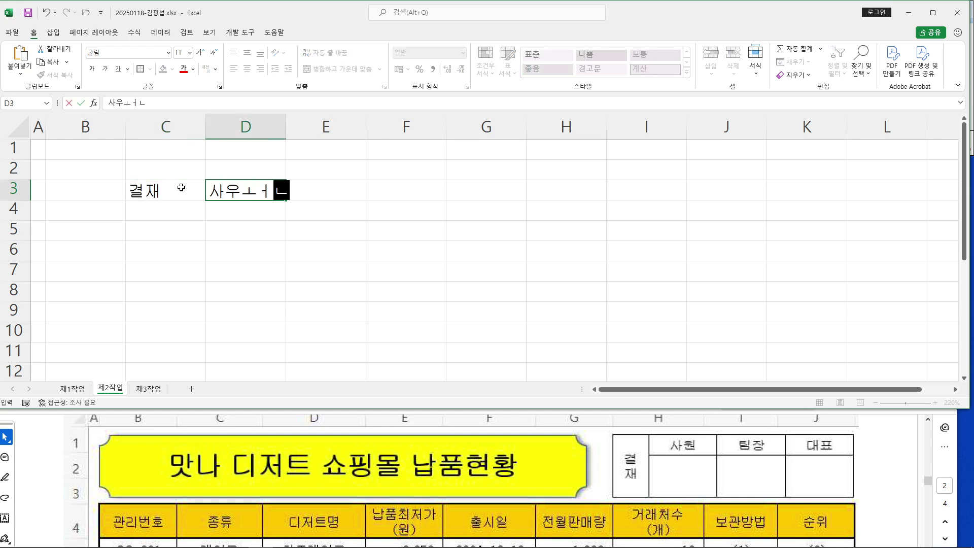
{"action": "type", "text": "원"}
{"action": "key", "text": "Tab"}
{"action": "type", "text": "팀장"}
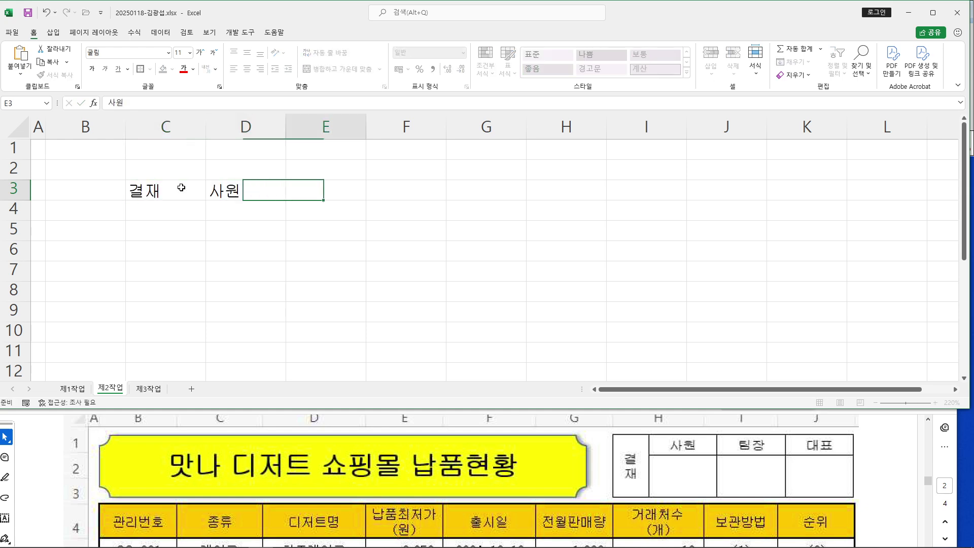
{"action": "key", "text": "Tab"}
{"action": "type", "text": "대표"}
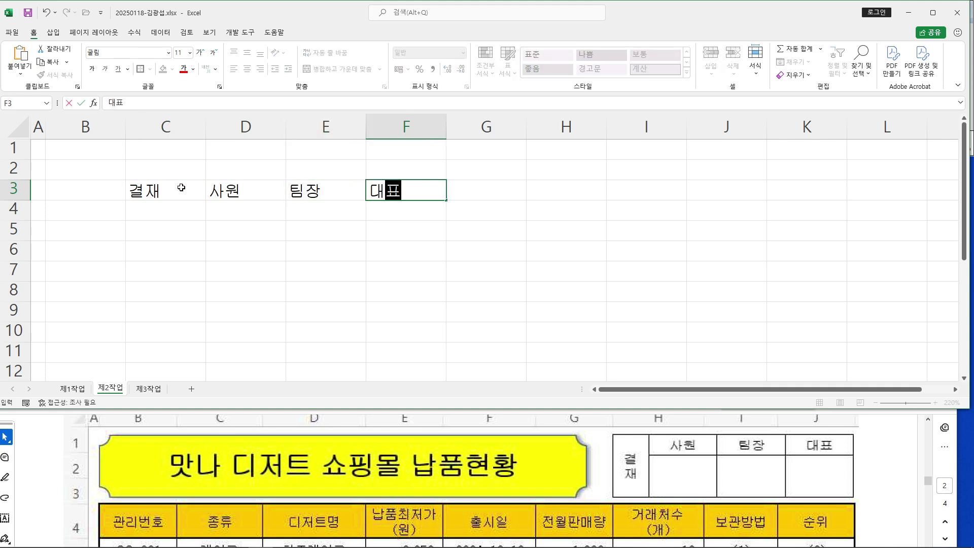
{"action": "key", "text": "Return"}
Move the labels up to C2:F3 and give the block all borders and centre alignment
{"action": "left_click_drag", "start_coordinate": [145, 191], "coordinate": [420, 208]}
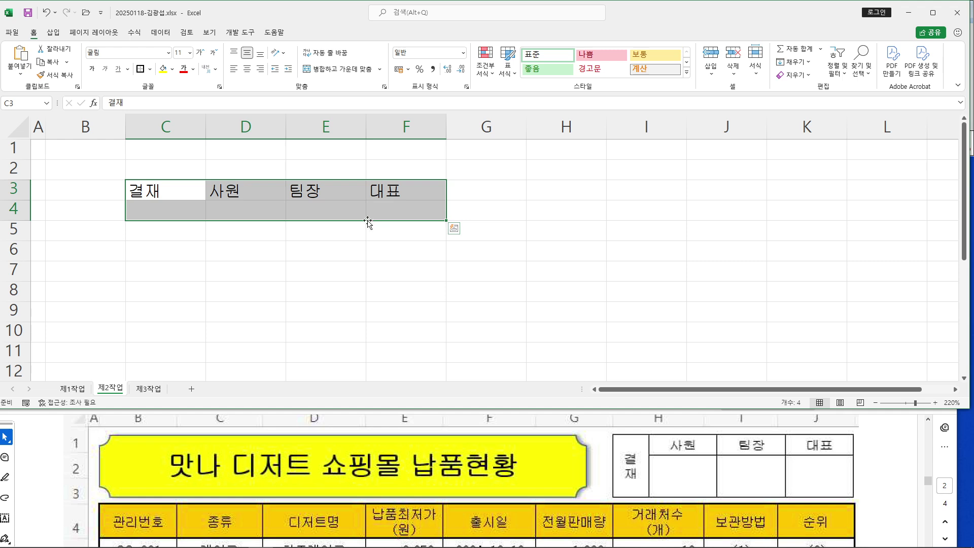
{"action": "left_click_drag", "start_coordinate": [250, 181], "coordinate": [254, 172]}
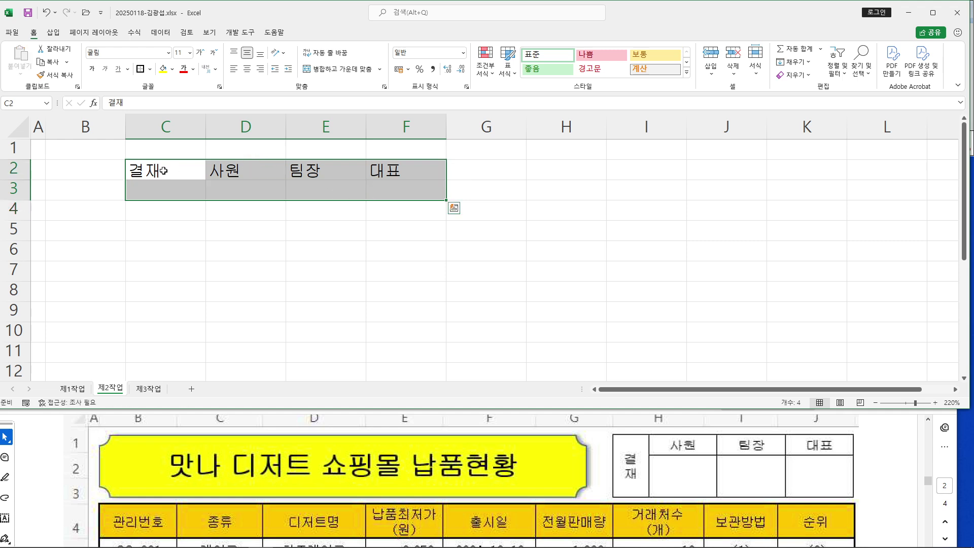
{"action": "double_click", "coordinate": [159, 169]}
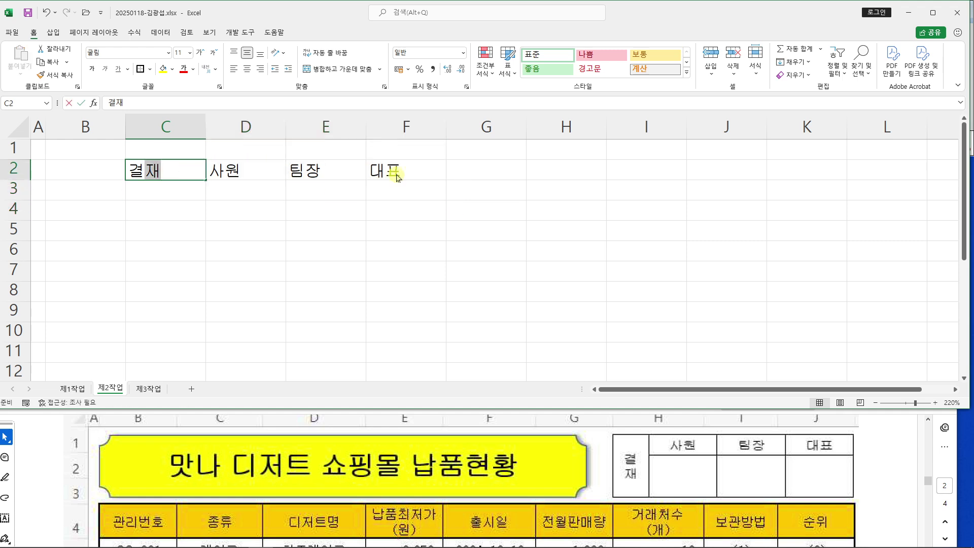
{"action": "left_click", "coordinate": [245, 187]}
{"action": "left_click_drag", "start_coordinate": [152, 175], "coordinate": [404, 195]}
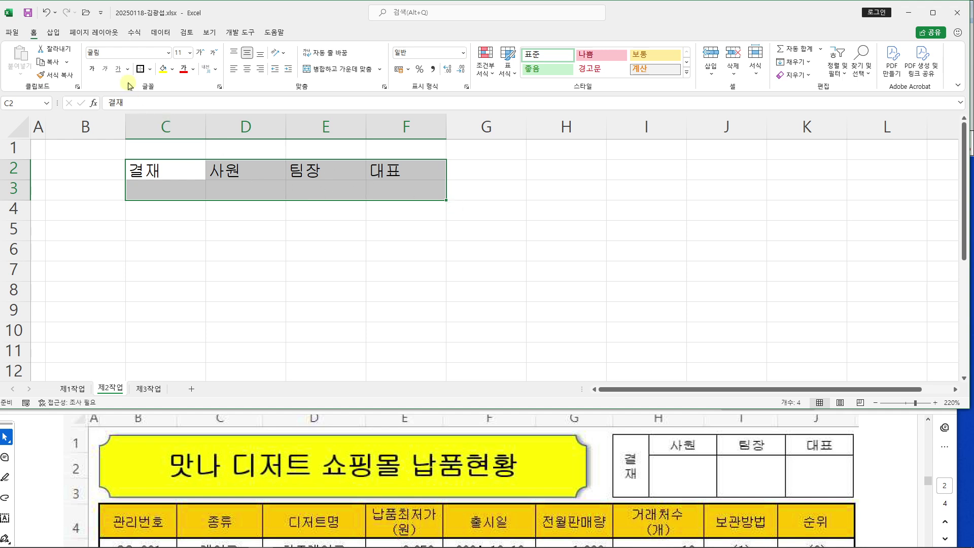
{"action": "left_click", "coordinate": [150, 69]}
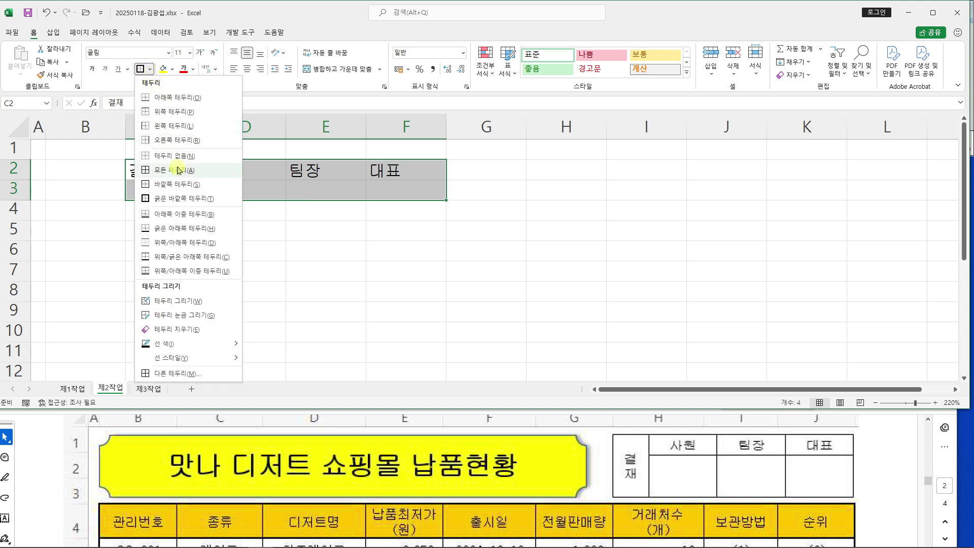
{"action": "left_click", "coordinate": [182, 171]}
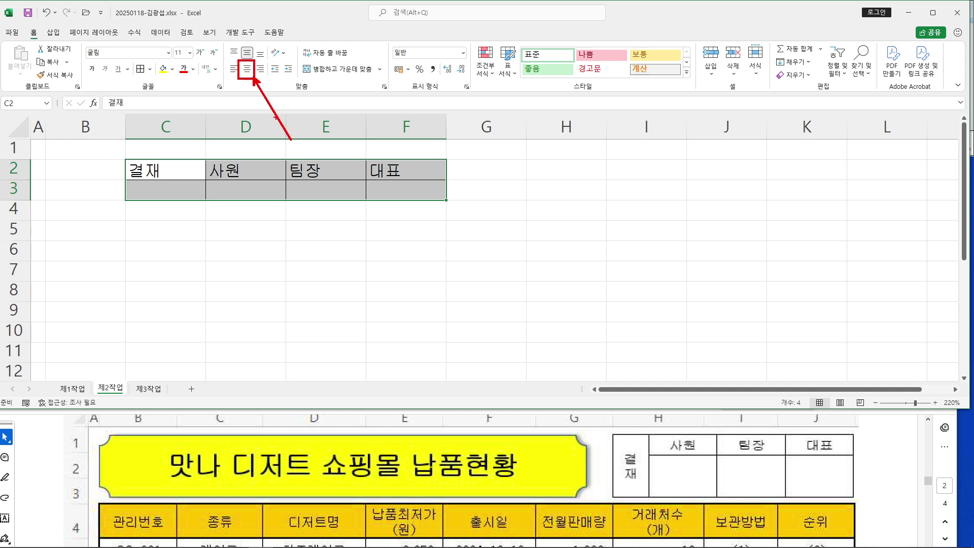
{"action": "left_click", "coordinate": [247, 68]}
{"action": "left_click", "coordinate": [343, 252]}
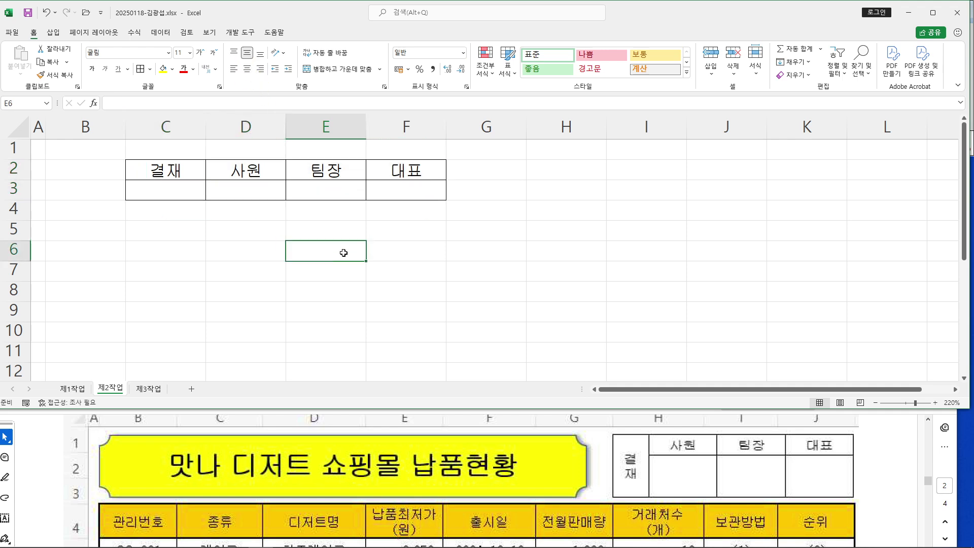
Merge C2:C3 and set the 결재 text to vertical orientation
{"action": "left_click", "coordinate": [627, 449]}
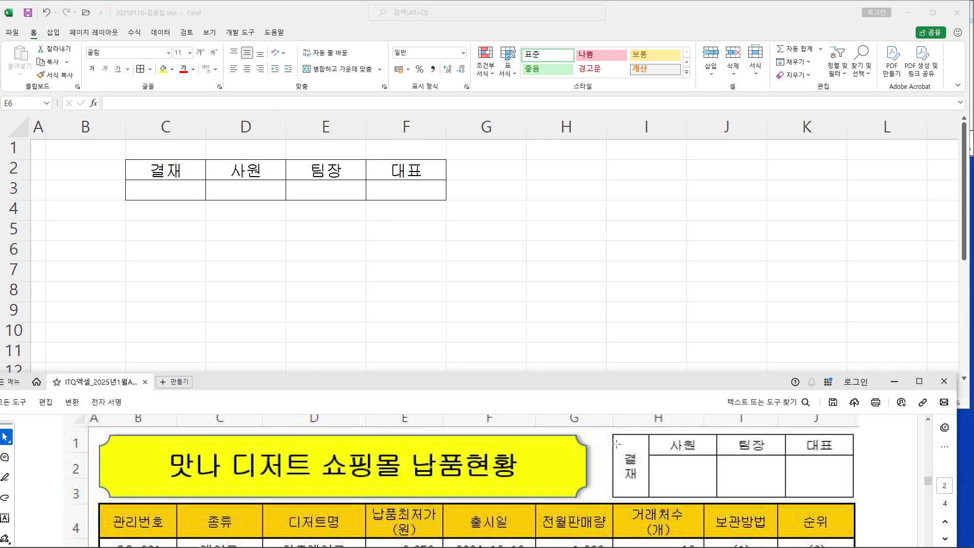
{"action": "left_click_drag", "start_coordinate": [175, 173], "coordinate": [178, 193]}
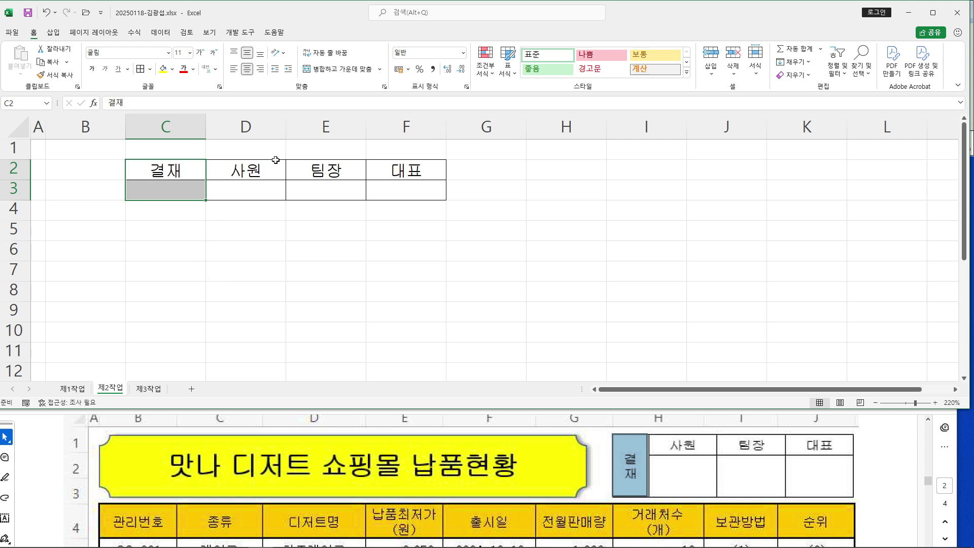
{"action": "mouse_move", "coordinate": [315, 61]}
{"action": "left_mouse_down"}
{"action": "mouse_move", "coordinate": [385, 82]}
{"action": "mouse_move", "coordinate": [488, 228]}
{"action": "left_mouse_up"}
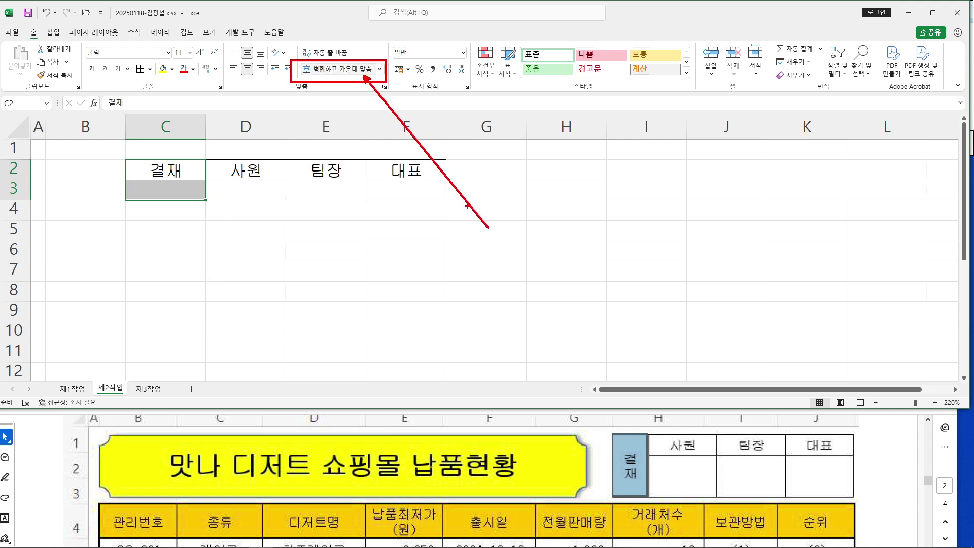
{"action": "left_click", "coordinate": [338, 69]}
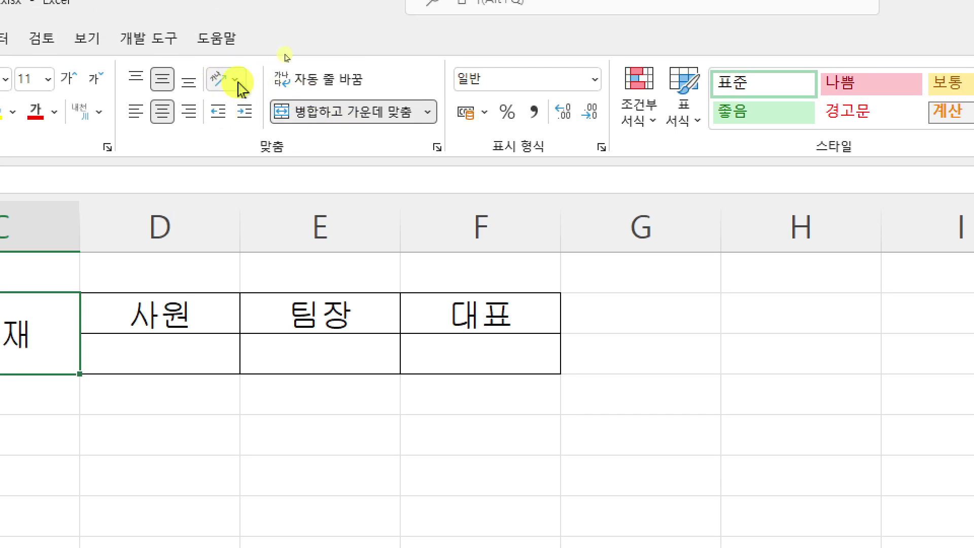
{"action": "left_click", "coordinate": [236, 81]}
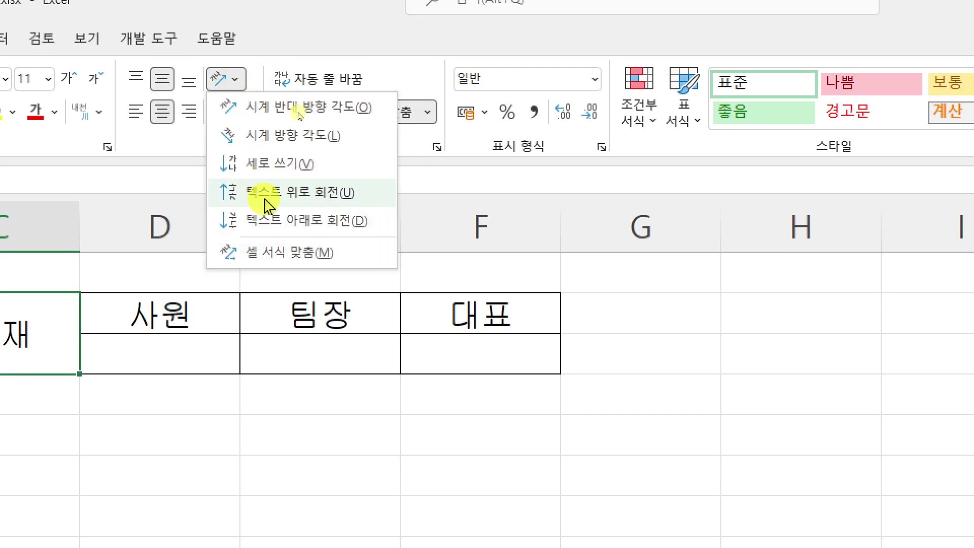
{"action": "left_click", "coordinate": [280, 163]}
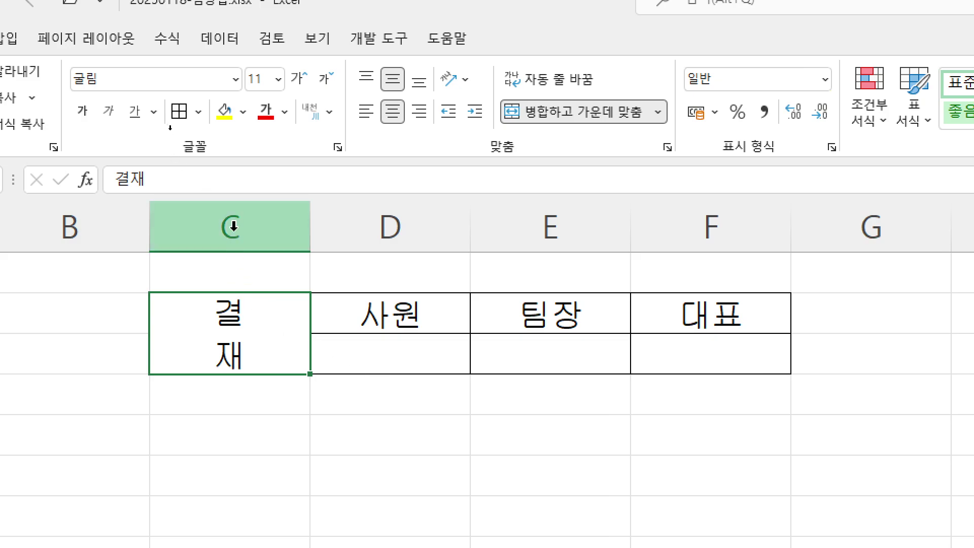
Make several drags across the approval box, ribbon and row headers
{"action": "mouse_move", "coordinate": [155, 192]}
{"action": "left_mouse_down"}
{"action": "mouse_move", "coordinate": [218, 146]}
{"action": "mouse_move", "coordinate": [284, 184]}
{"action": "left_mouse_up"}
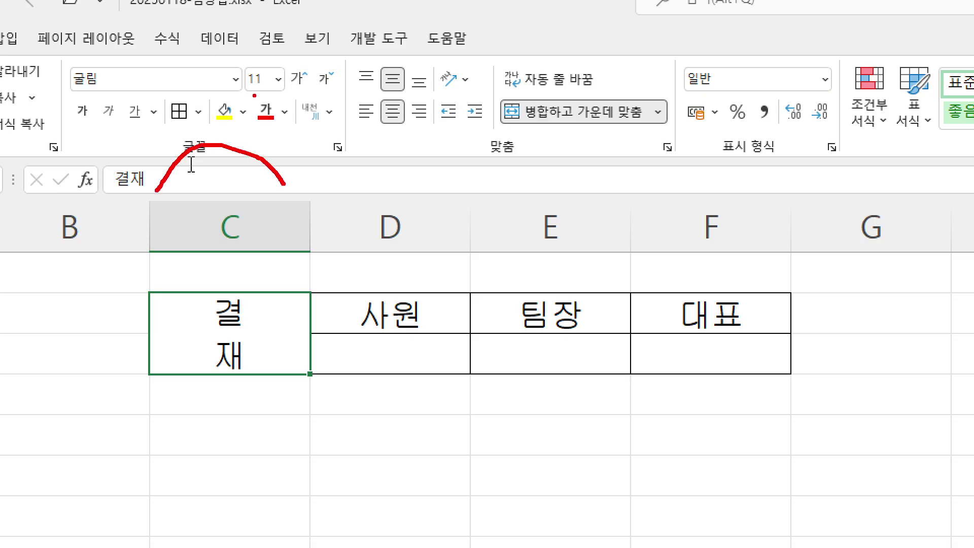
{"action": "left_click_drag", "start_coordinate": [253, 94], "coordinate": [293, 136]}
{"action": "left_click_drag", "start_coordinate": [278, 78], "coordinate": [264, 142]}
{"action": "mouse_move", "coordinate": [330, 199]}
{"action": "left_mouse_down"}
{"action": "mouse_move", "coordinate": [459, 183]}
{"action": "mouse_move", "coordinate": [717, 175]}
{"action": "mouse_move", "coordinate": [774, 206]}
{"action": "left_mouse_up"}
{"action": "mouse_move", "coordinate": [478, 81]}
{"action": "left_mouse_down"}
{"action": "mouse_move", "coordinate": [475, 118]}
{"action": "mouse_move", "coordinate": [502, 127]}
{"action": "left_mouse_up"}
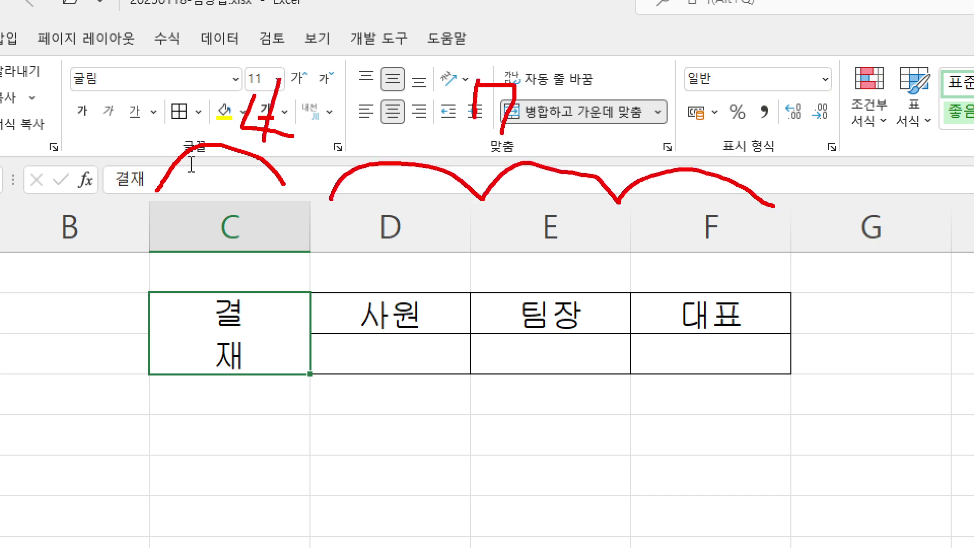
{"action": "mouse_move", "coordinate": [552, 84]}
{"action": "left_mouse_down"}
{"action": "mouse_move", "coordinate": [551, 124]}
{"action": "mouse_move", "coordinate": [616, 80]}
{"action": "left_mouse_up"}
{"action": "left_click_drag", "start_coordinate": [11, 297], "coordinate": [8, 332]}
{"action": "left_click_drag", "start_coordinate": [16, 293], "coordinate": [26, 328]}
{"action": "mouse_move", "coordinate": [64, 302]}
{"action": "left_mouse_down"}
{"action": "mouse_move", "coordinate": [55, 363]}
{"action": "mouse_move", "coordinate": [38, 379]}
{"action": "mouse_move", "coordinate": [54, 361]}
{"action": "left_mouse_up"}
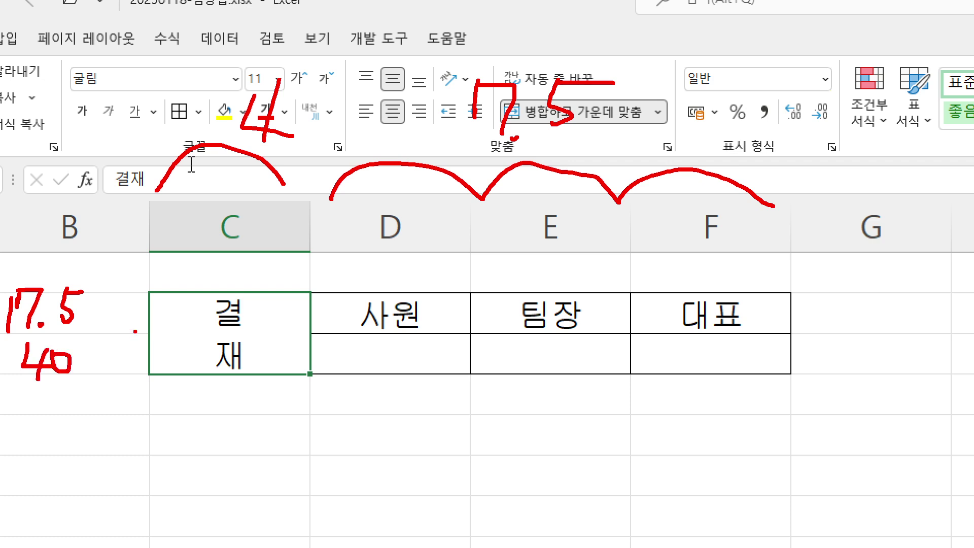
{"action": "left_click_drag", "start_coordinate": [143, 298], "coordinate": [150, 377]}
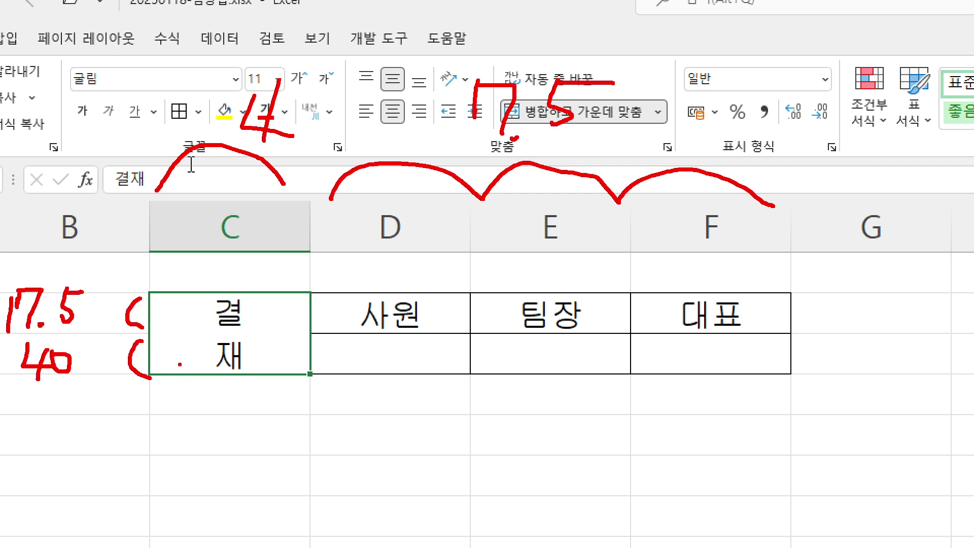
Set column C's width to 4 and columns D to F to 7.5
{"action": "key", "text": "Escape"}
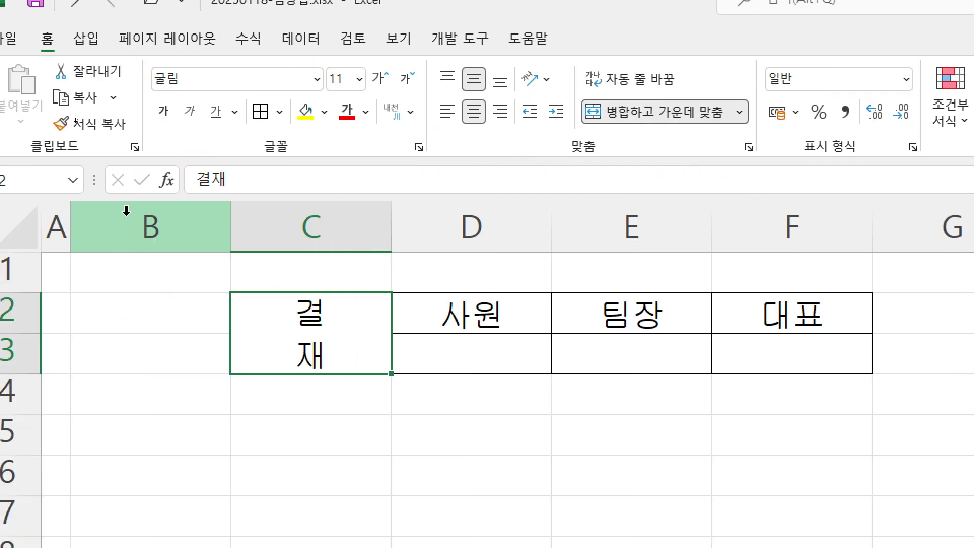
{"action": "left_click", "coordinate": [255, 223]}
{"action": "right_click", "coordinate": [336, 223]}
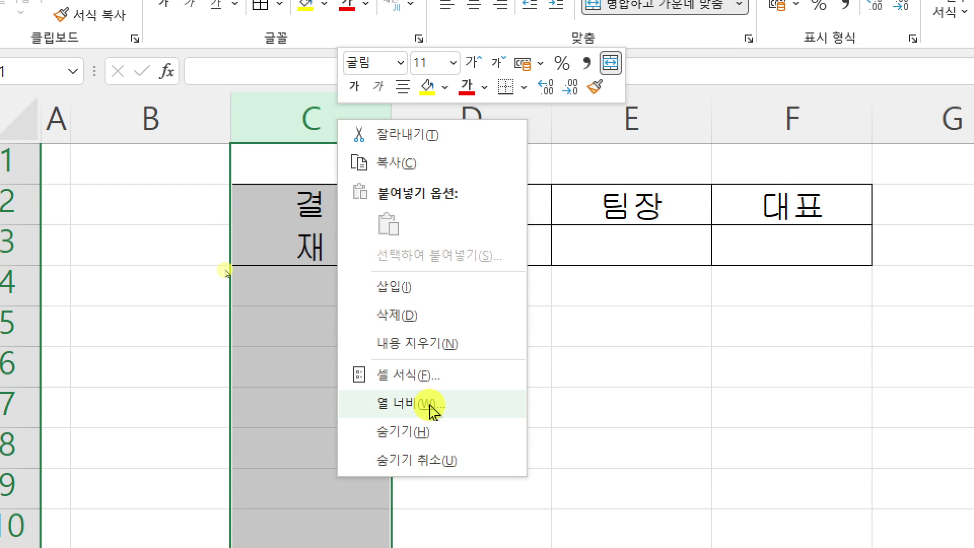
{"action": "left_click", "coordinate": [430, 406]}
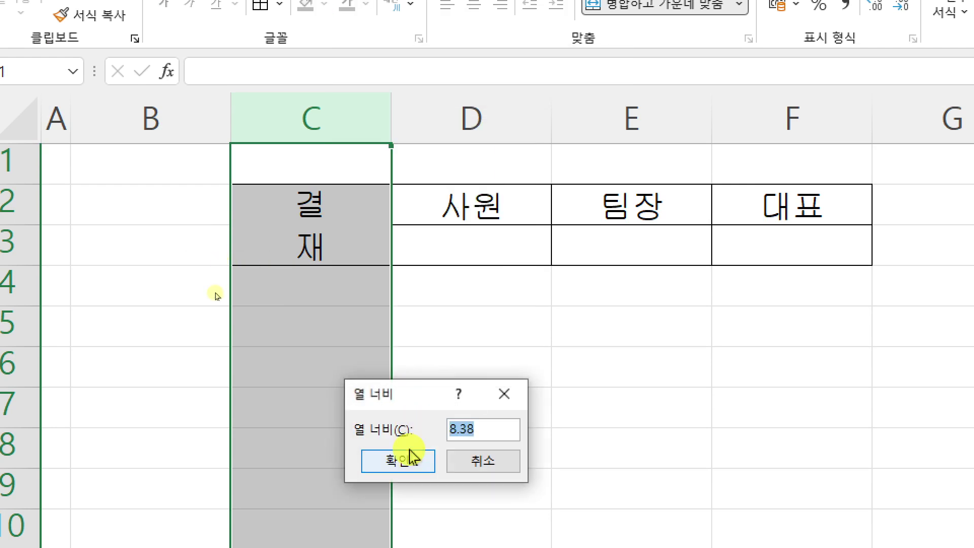
{"action": "left_click_drag", "start_coordinate": [426, 398], "coordinate": [737, 109]}
{"action": "type", "text": "4"}
{"action": "left_click", "coordinate": [404, 169]}
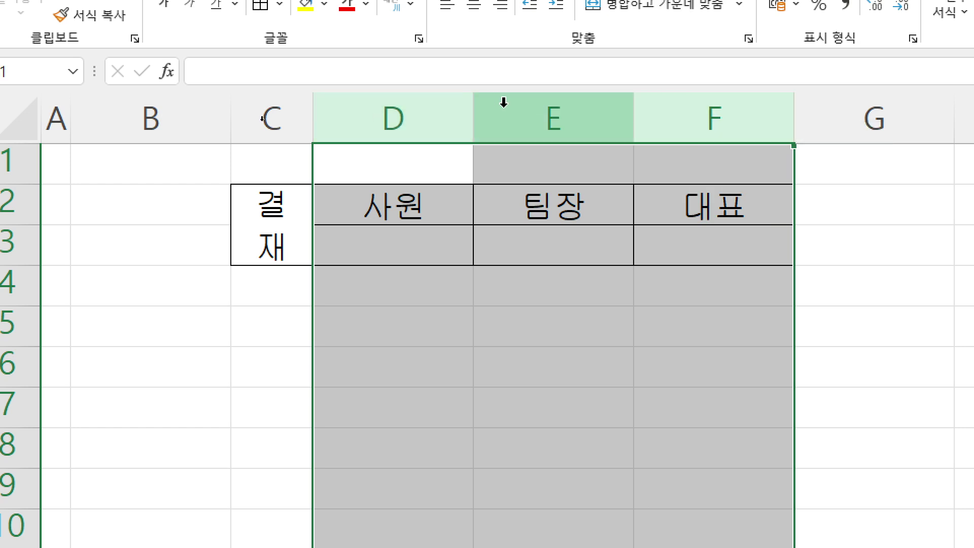
{"action": "right_click", "coordinate": [504, 100]}
{"action": "left_click", "coordinate": [572, 391]}
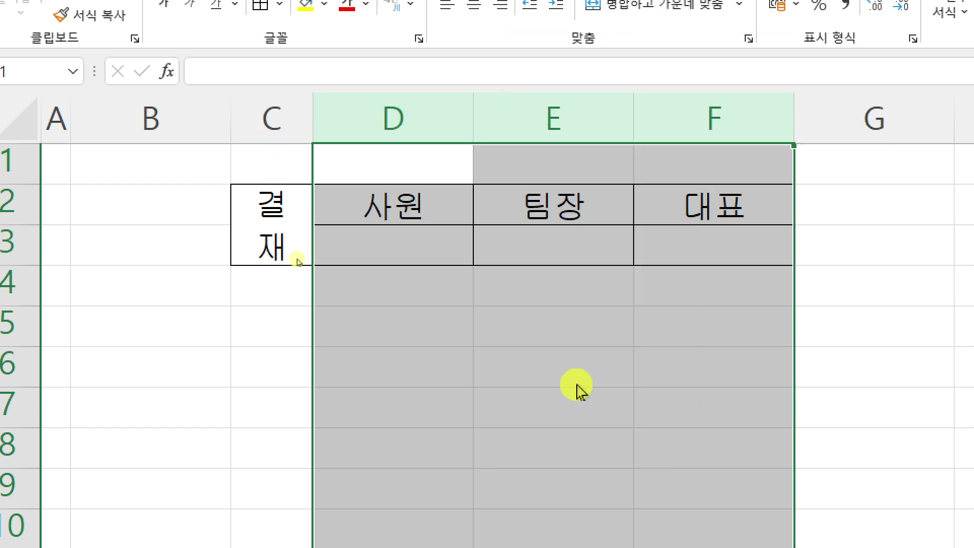
{"action": "left_click_drag", "start_coordinate": [552, 388], "coordinate": [514, 77]}
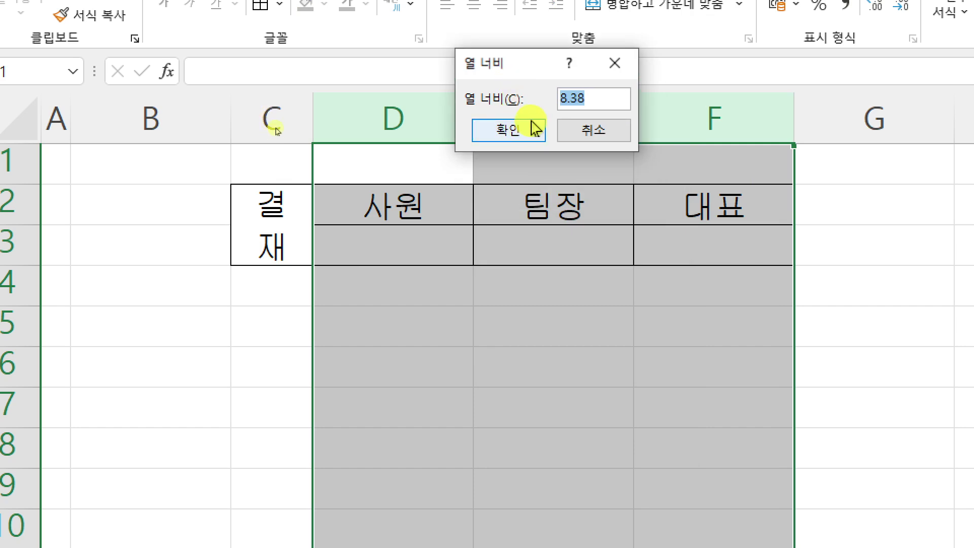
{"action": "type", "text": "7.5"}
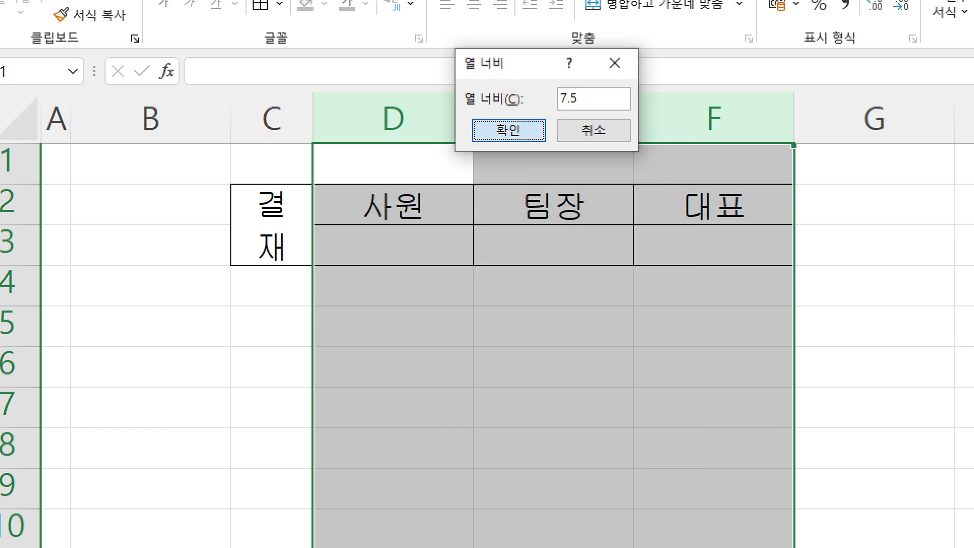
{"action": "key", "text": "Return"}
Set row 2's height to 17.5 and row 3's height to 40
{"action": "left_click", "coordinate": [4, 200]}
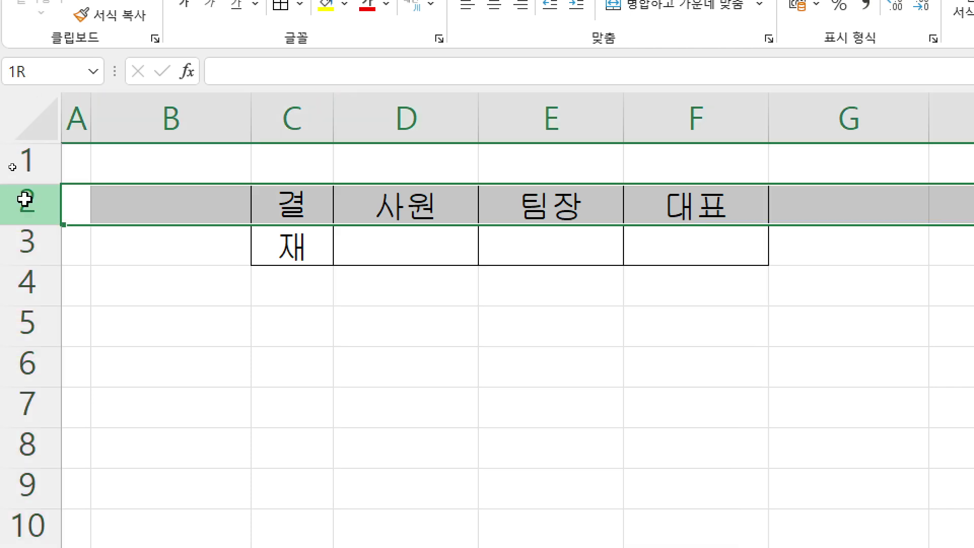
{"action": "right_click", "coordinate": [19, 199]}
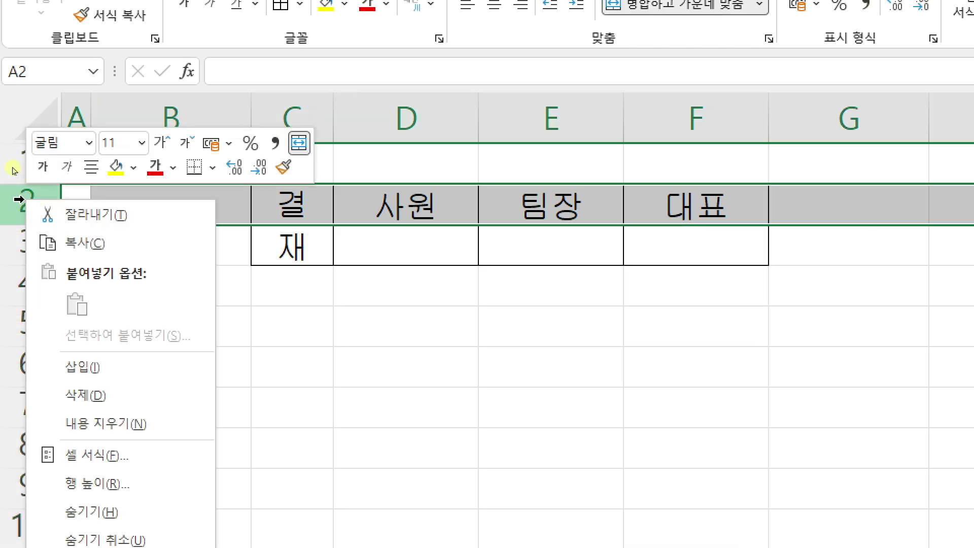
{"action": "left_click", "coordinate": [141, 485]}
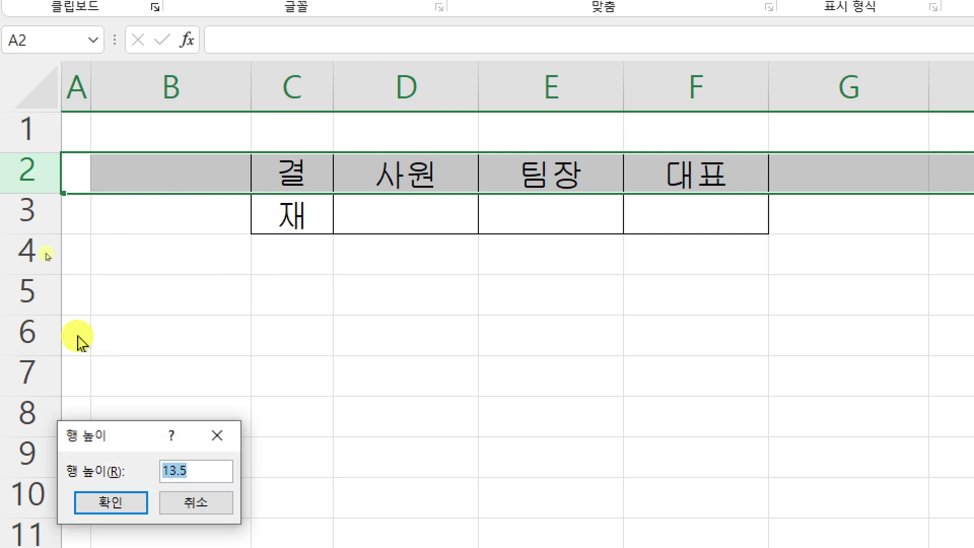
{"action": "left_click_drag", "start_coordinate": [126, 442], "coordinate": [513, 96]}
{"action": "type", "text": "1"}
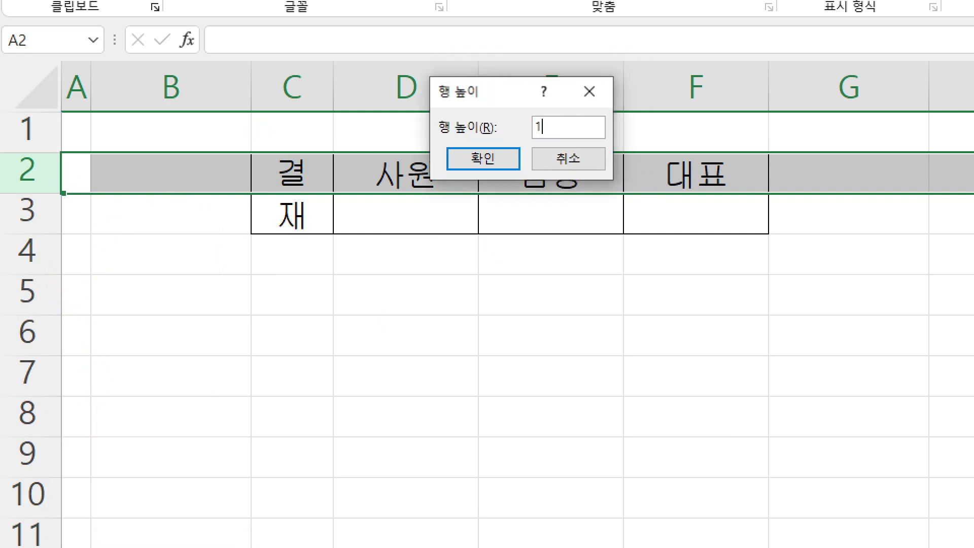
{"action": "key", "text": "Return"}
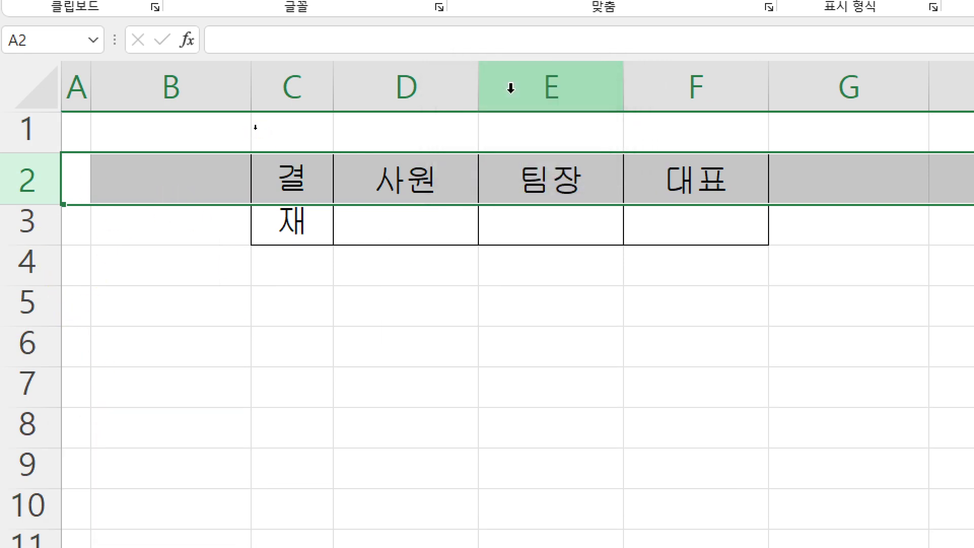
{"action": "left_click", "coordinate": [19, 304]}
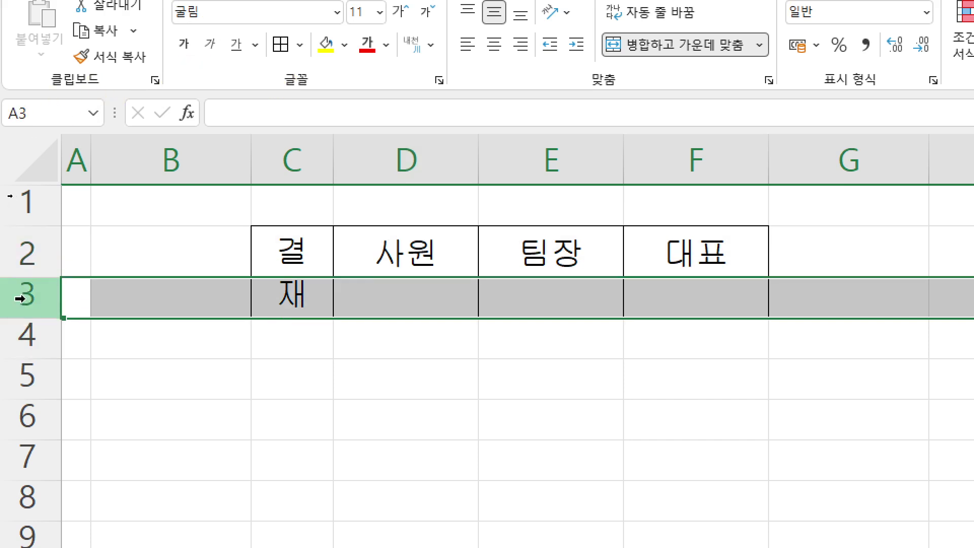
{"action": "right_click", "coordinate": [19, 303]}
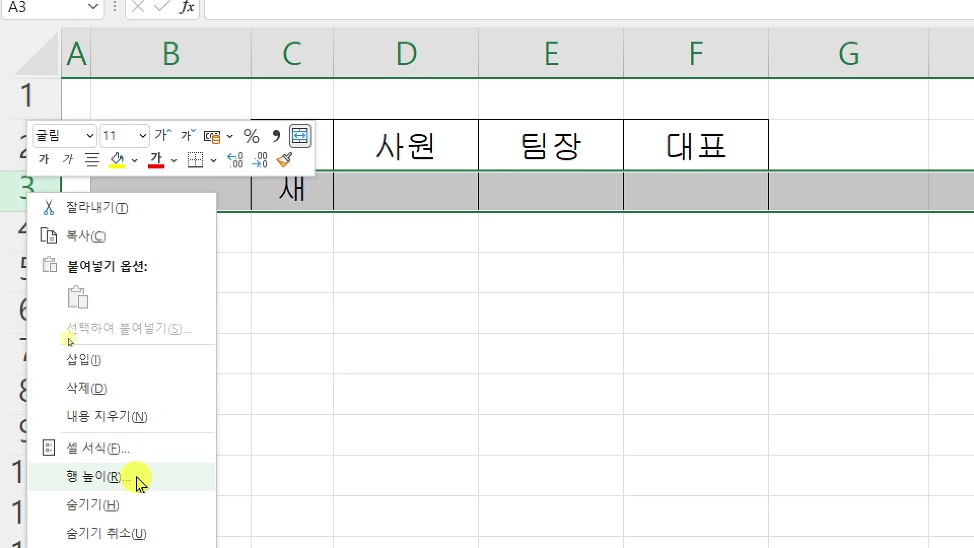
{"action": "left_click", "coordinate": [139, 483]}
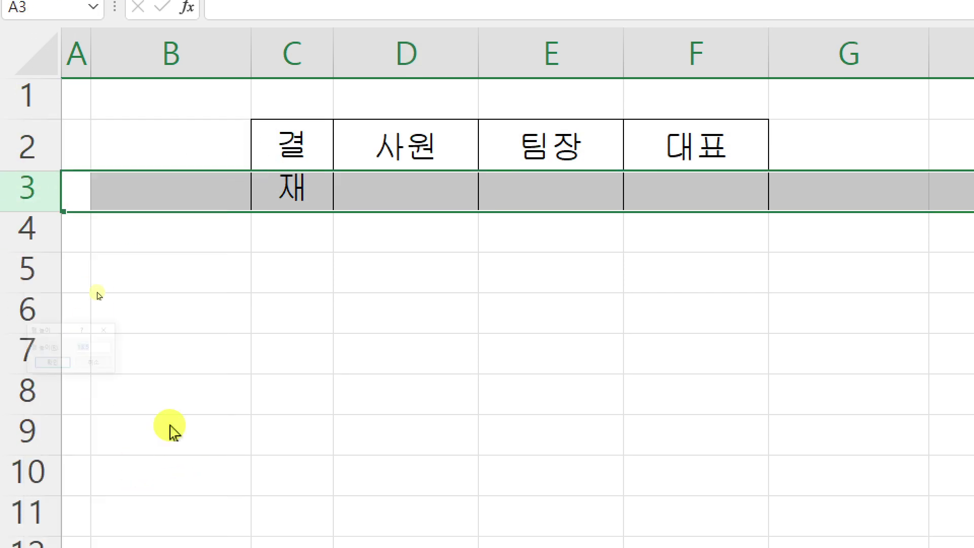
{"action": "left_click_drag", "start_coordinate": [94, 475], "coordinate": [429, 81]}
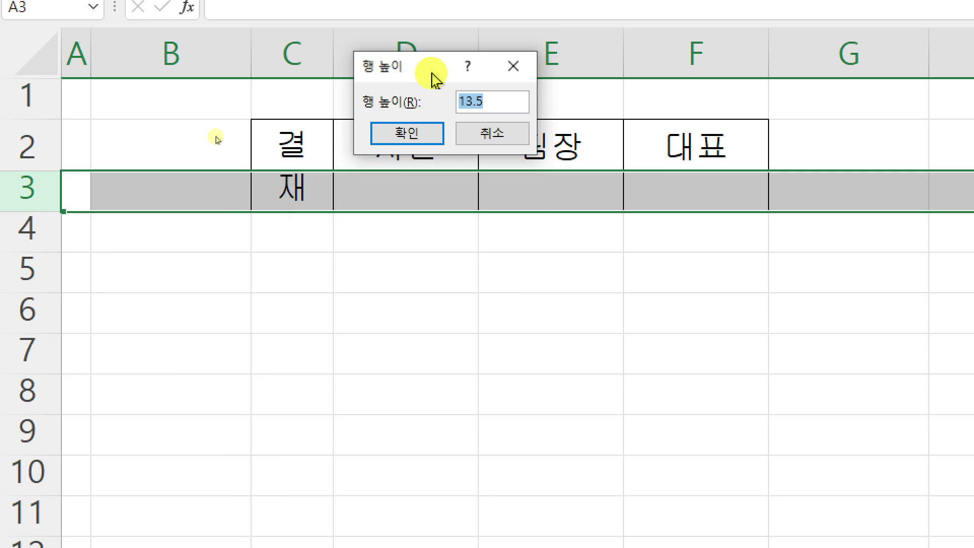
{"action": "type", "text": "40"}
{"action": "key", "text": "Return"}
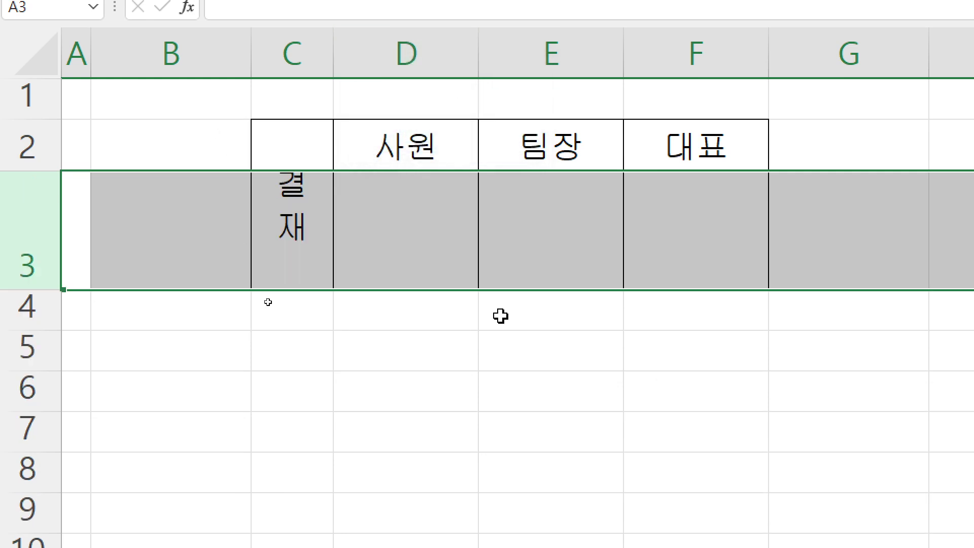
{"action": "left_click", "coordinate": [583, 444]}
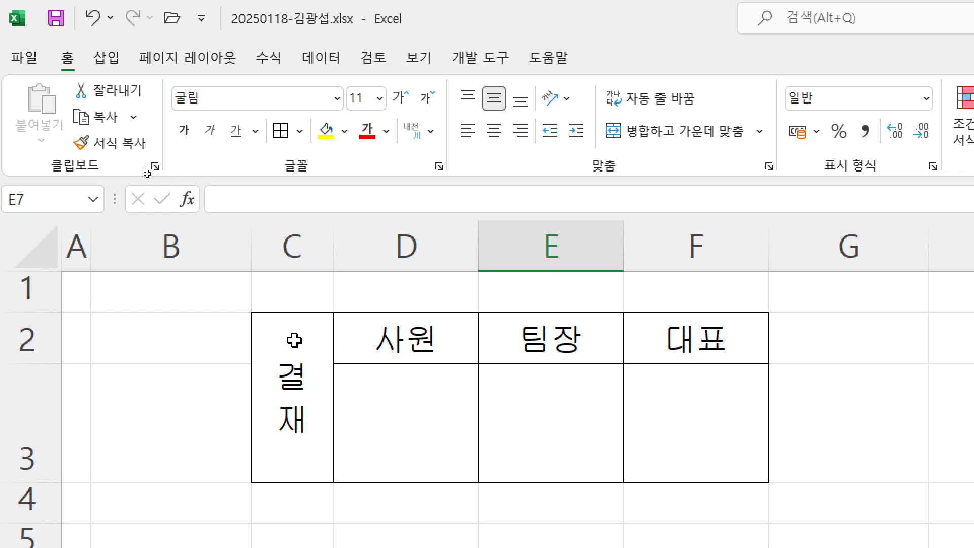
Copy the approval box C2:F3 as a picture
{"action": "mouse_move", "coordinate": [294, 337]}
{"action": "left_mouse_down"}
{"action": "mouse_move", "coordinate": [667, 340]}
{"action": "mouse_move", "coordinate": [653, 337]}
{"action": "left_mouse_up"}
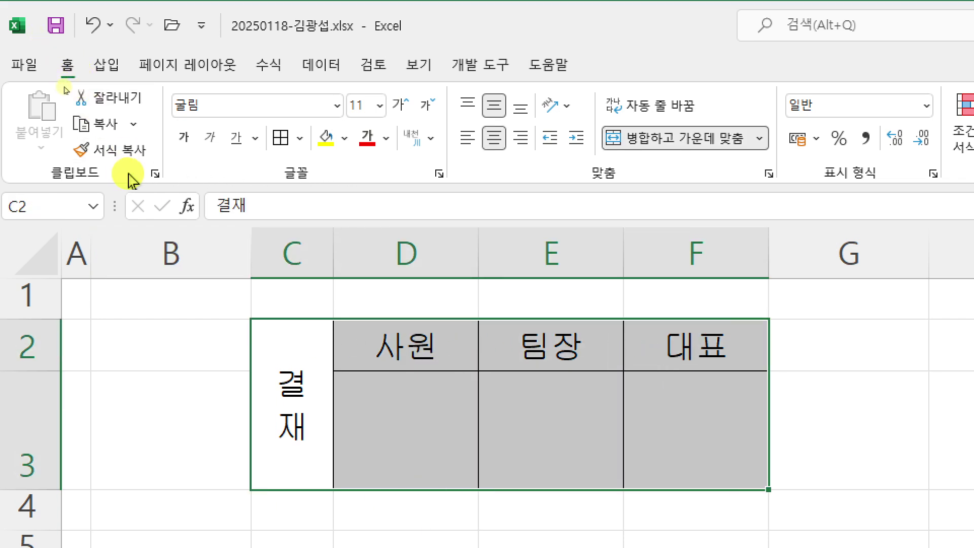
{"action": "left_click", "coordinate": [135, 127]}
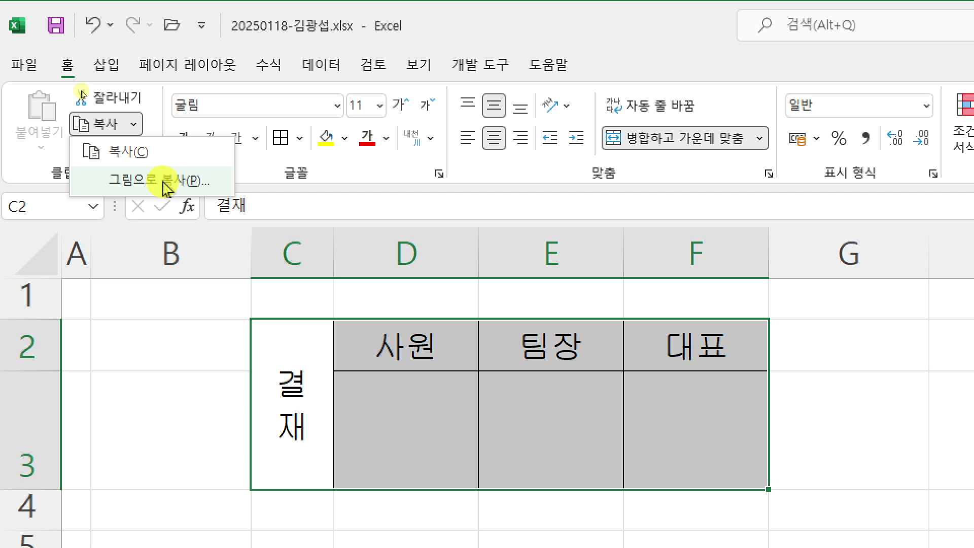
{"action": "left_click", "coordinate": [165, 189]}
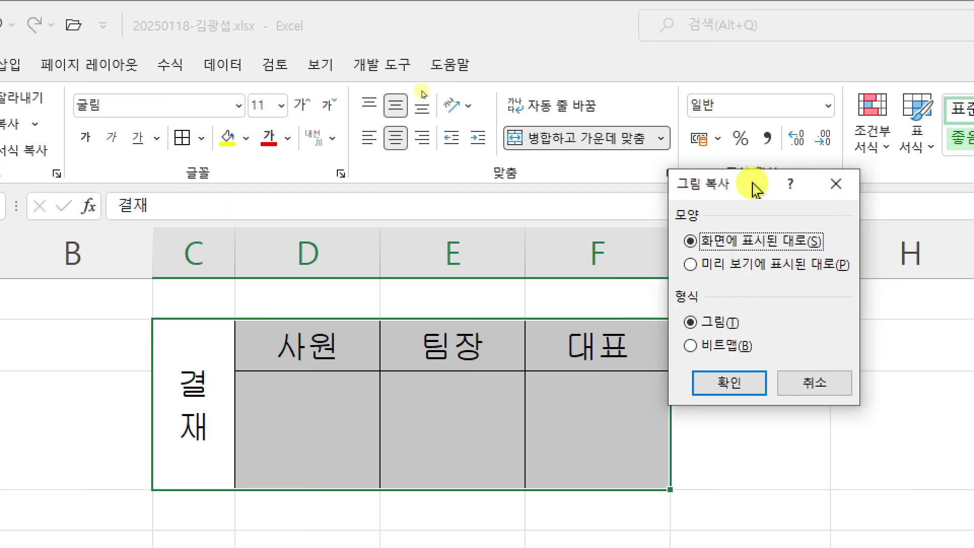
{"action": "left_click_drag", "start_coordinate": [864, 190], "coordinate": [555, 156]}
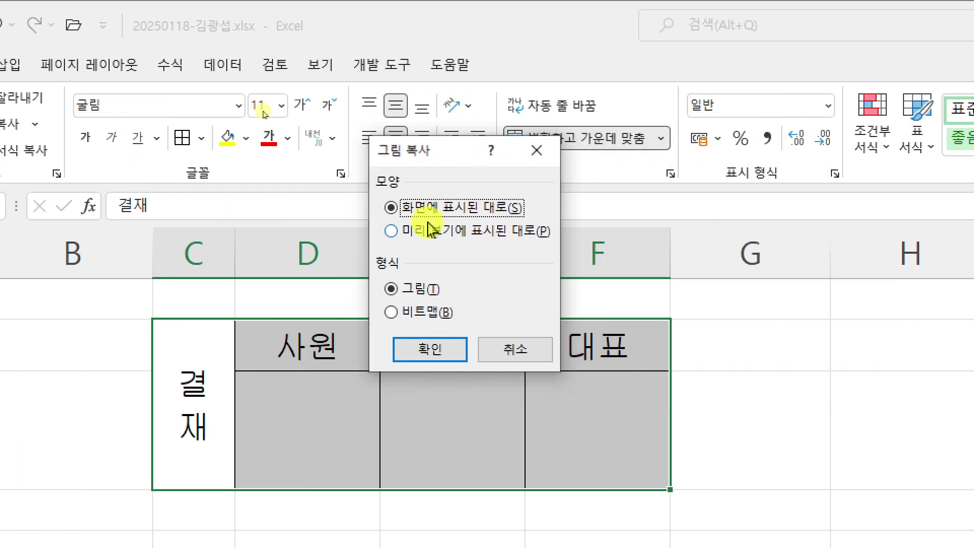
{"action": "left_click", "coordinate": [440, 356]}
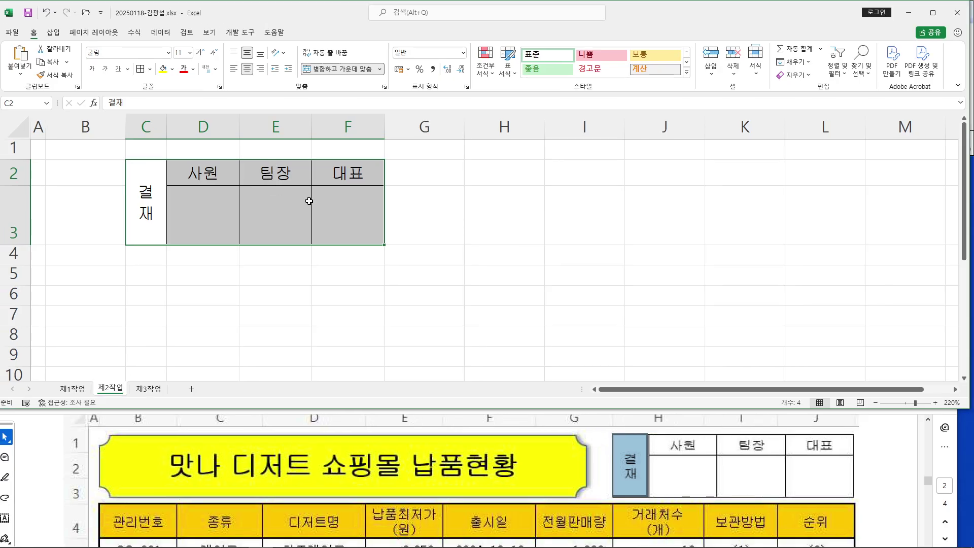
Paste the approval picture at cell H1 on the 제1작업 sheet
{"action": "left_click", "coordinate": [81, 387]}
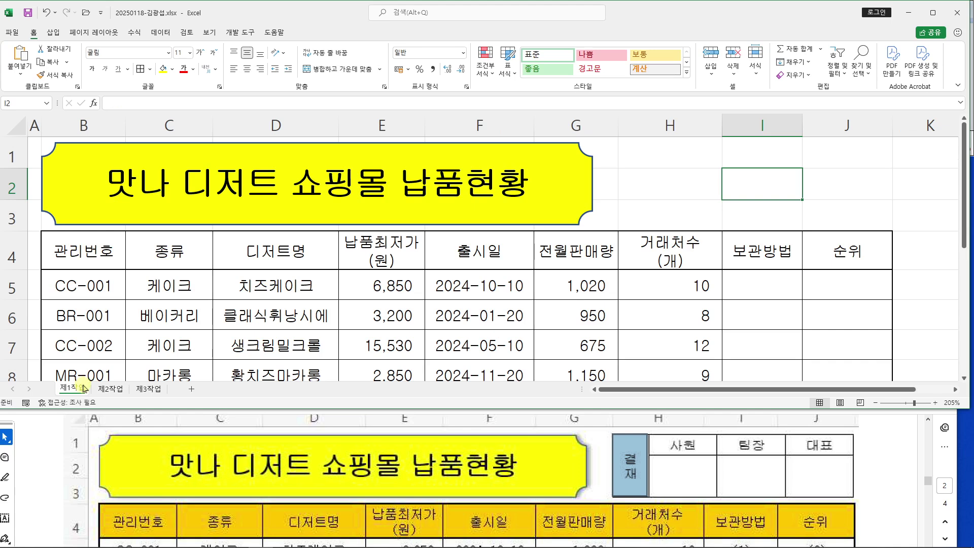
{"action": "left_click", "coordinate": [662, 155]}
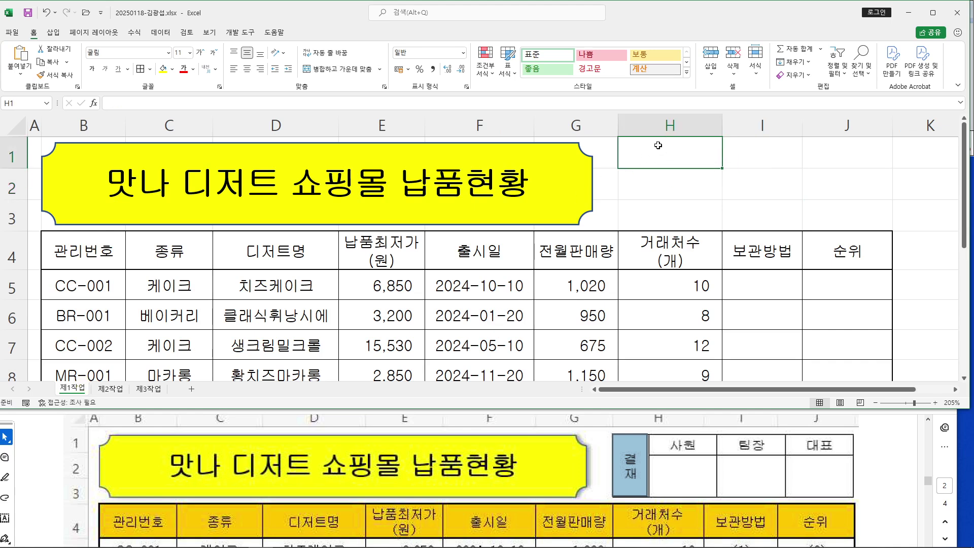
{"action": "key", "text": "ctrl+v"}
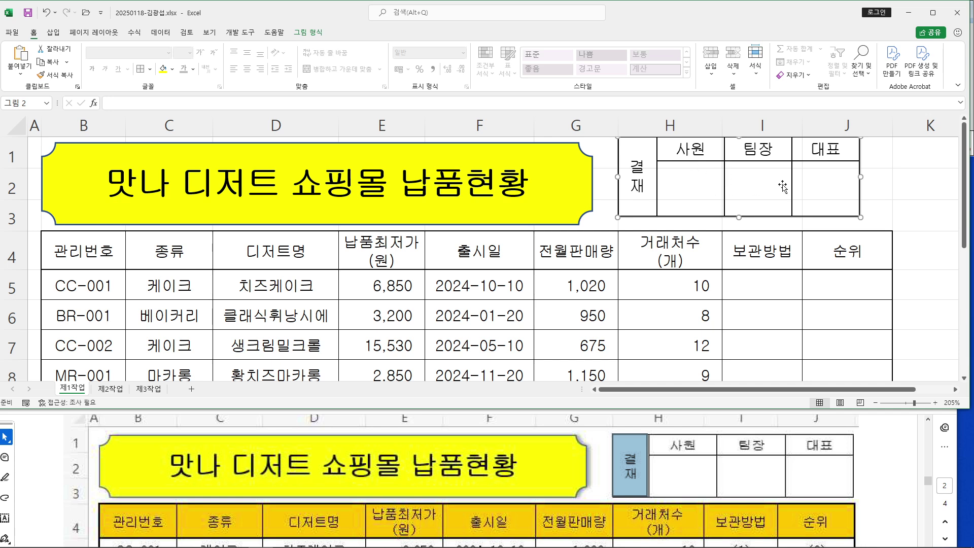
{"action": "key", "text": "Delete"}
{"action": "right_click", "coordinate": [677, 154]}
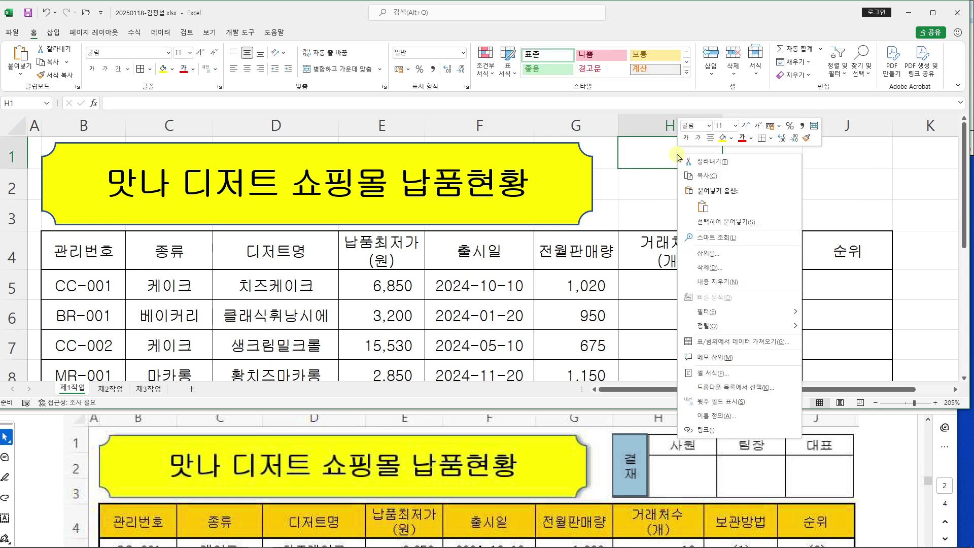
{"action": "left_click", "coordinate": [705, 208]}
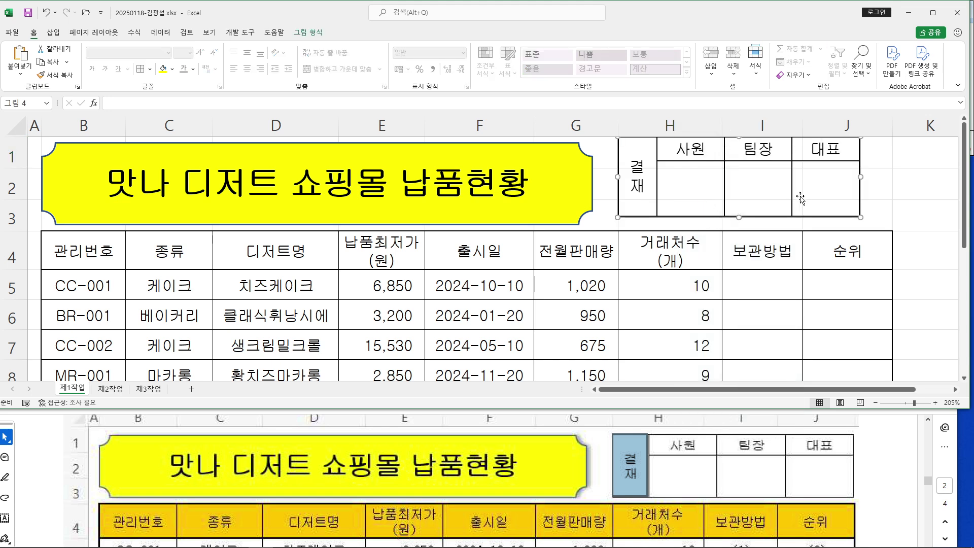
Move and widen the picture so it spans H1:J3, aligned with the table's right edge
{"action": "left_click_drag", "start_coordinate": [812, 188], "coordinate": [849, 196]}
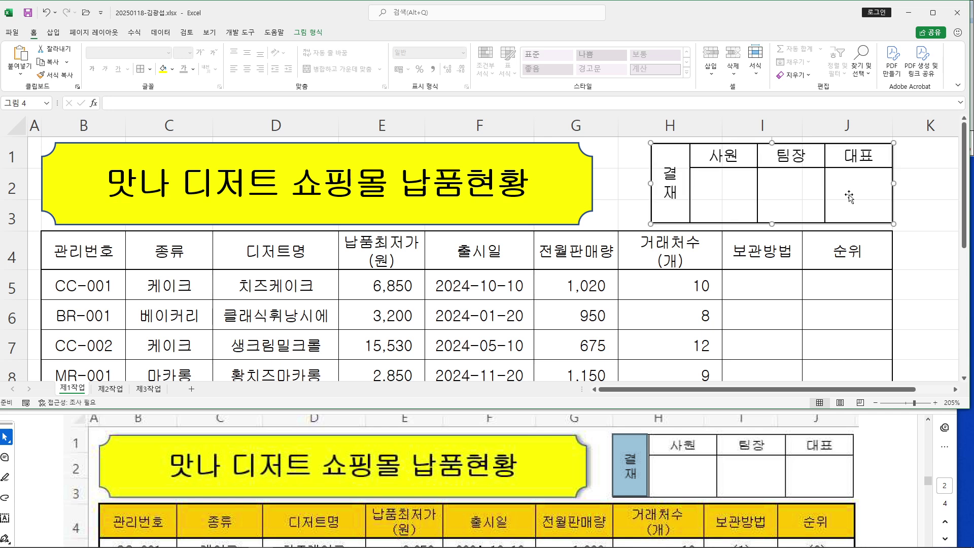
{"action": "scroll", "coordinate": [611, 434], "scroll_direction": "up", "scroll_amount": 1}
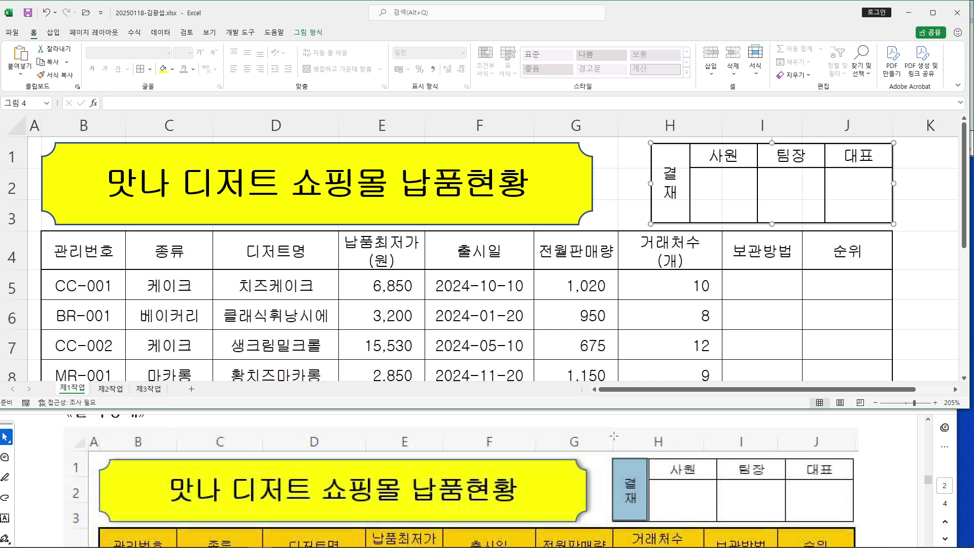
{"action": "left_click", "coordinate": [868, 488]}
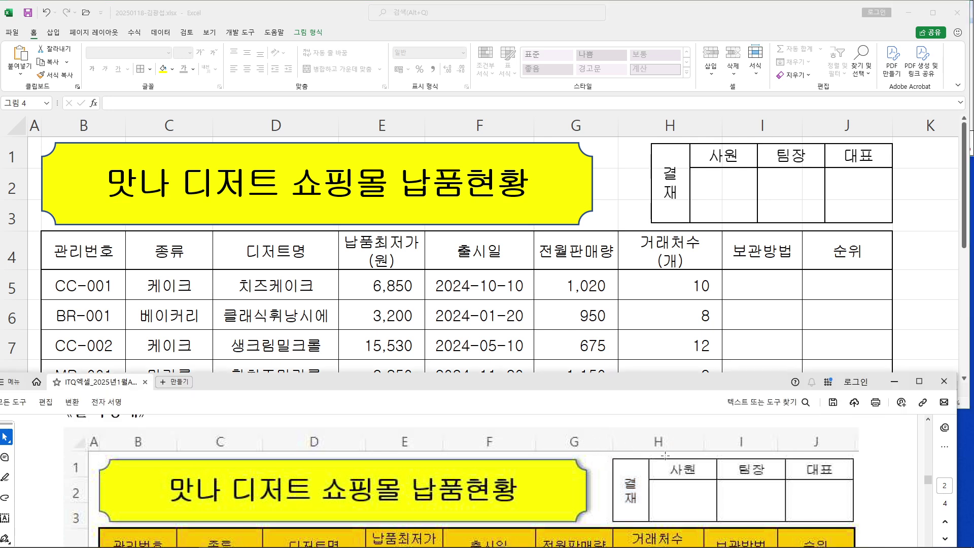
{"action": "left_click", "coordinate": [672, 196]}
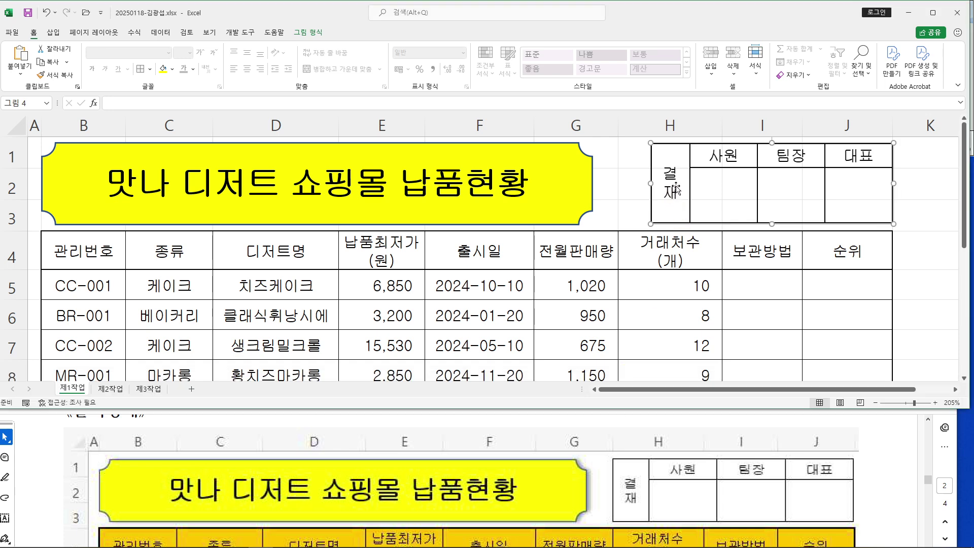
{"action": "left_click_drag", "start_coordinate": [651, 183], "coordinate": [618, 183]}
{"action": "left_click", "coordinate": [913, 257]}
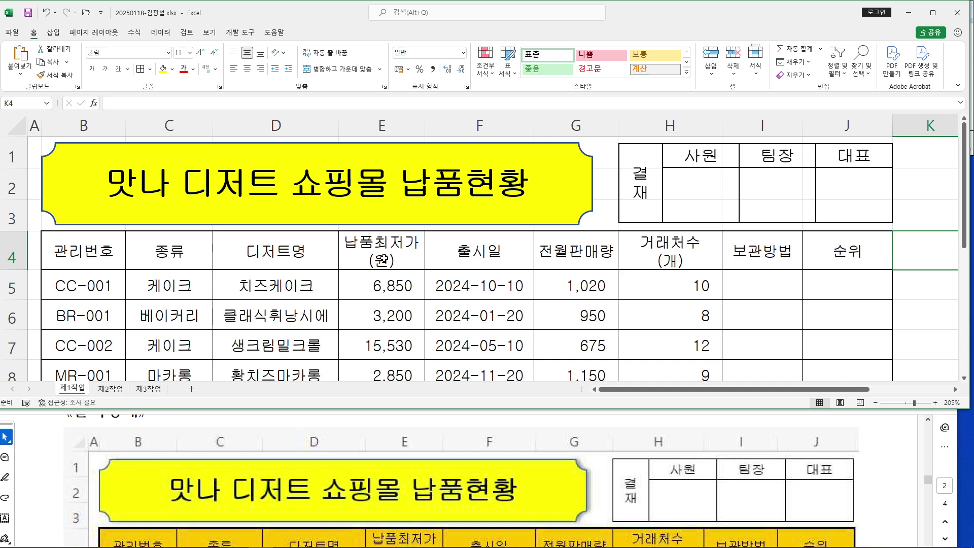
On sheet 제2작업, delete columns C through F
{"action": "left_click", "coordinate": [116, 389]}
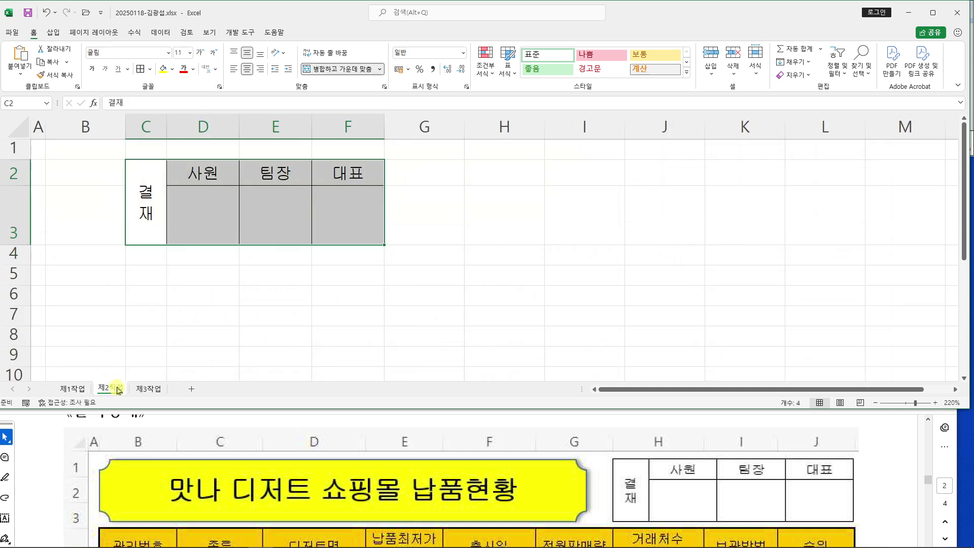
{"action": "left_click", "coordinate": [144, 128]}
{"action": "left_click_drag", "start_coordinate": [164, 127], "coordinate": [342, 123]}
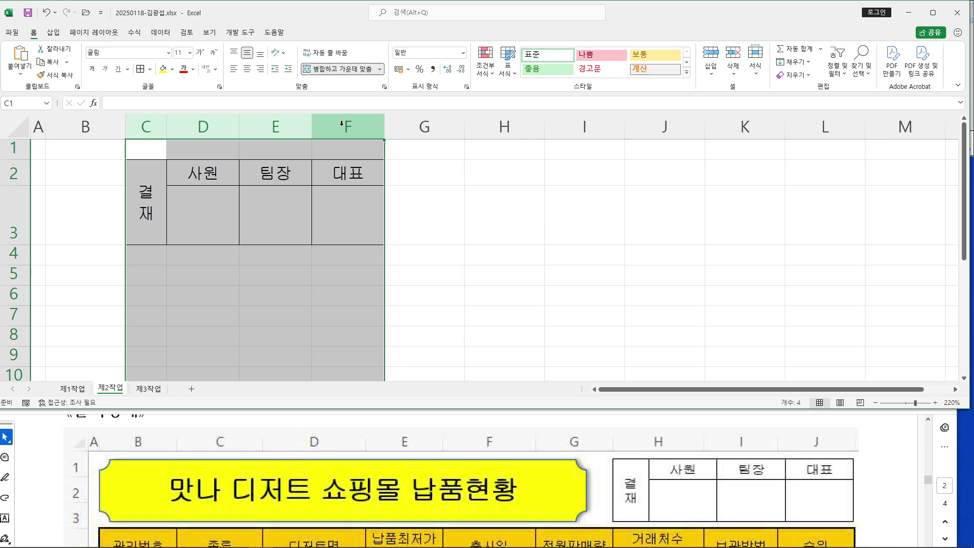
{"action": "left_click_drag", "start_coordinate": [144, 124], "coordinate": [339, 120]}
{"action": "right_click", "coordinate": [340, 121]}
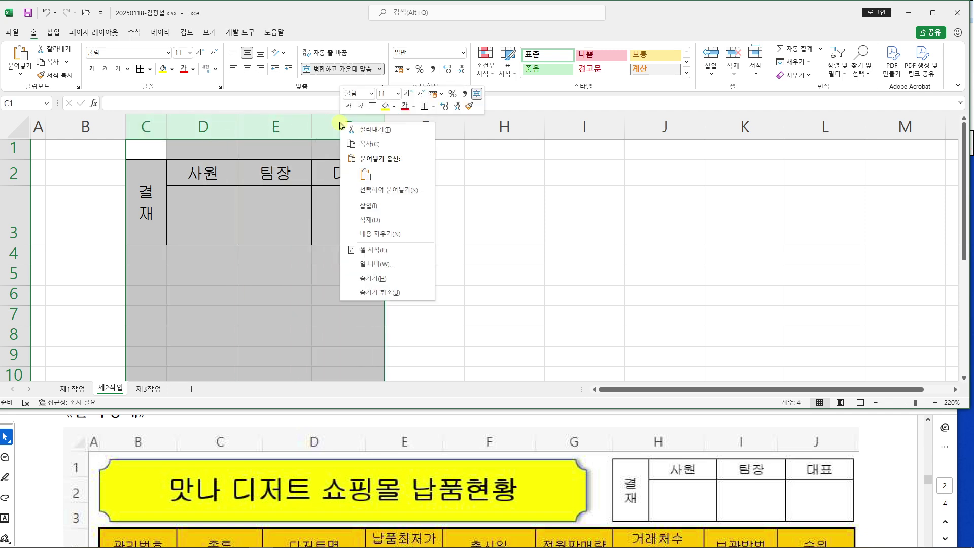
{"action": "left_click", "coordinate": [403, 219]}
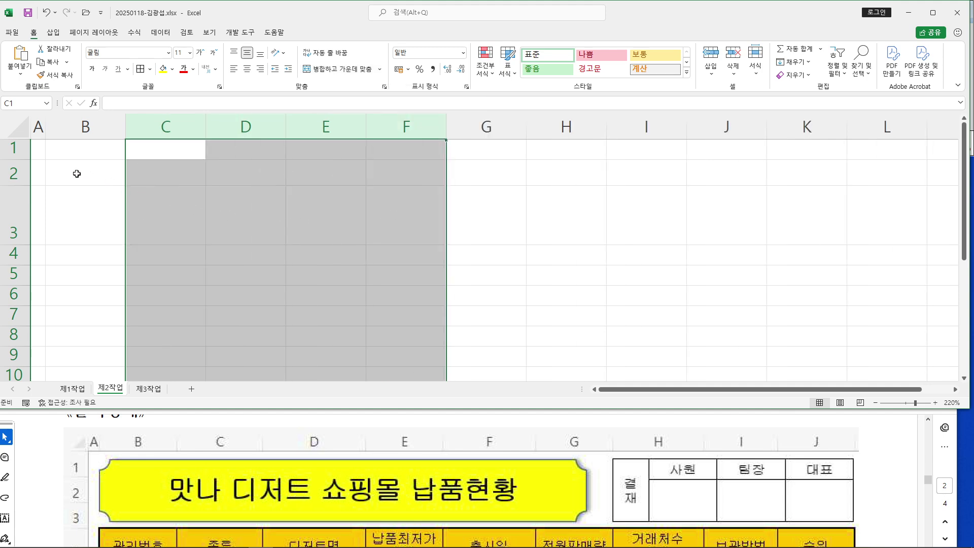
Delete rows 2 and 3, then return to sheet 제1작업 and select H6
{"action": "left_click_drag", "start_coordinate": [12, 165], "coordinate": [10, 209]}
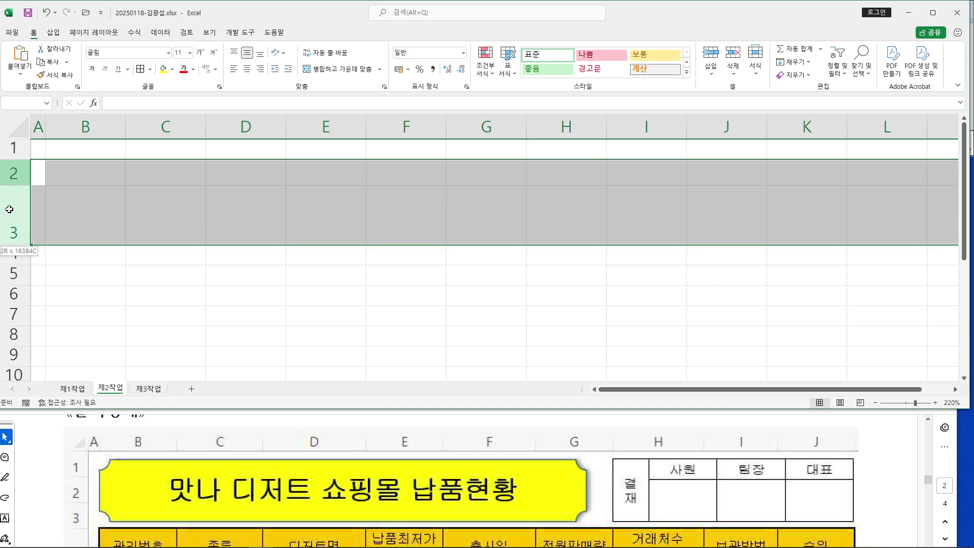
{"action": "right_click", "coordinate": [9, 209]}
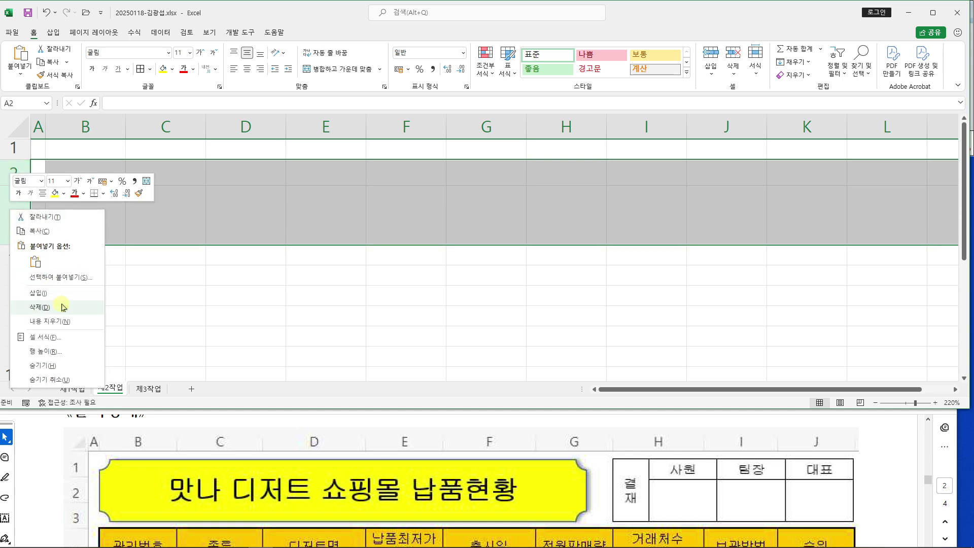
{"action": "left_click", "coordinate": [63, 307]}
{"action": "left_click", "coordinate": [258, 274]}
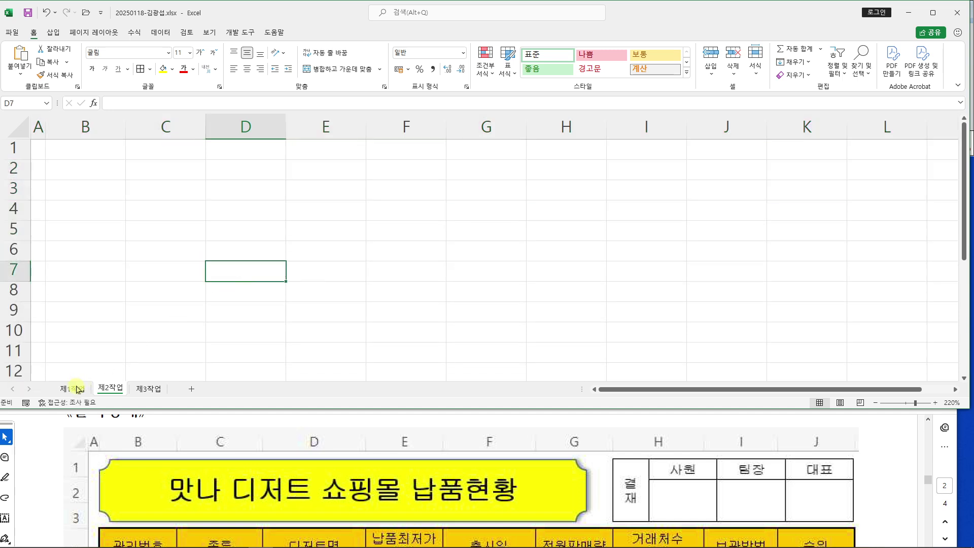
{"action": "left_click", "coordinate": [76, 389]}
{"action": "left_click", "coordinate": [705, 304]}
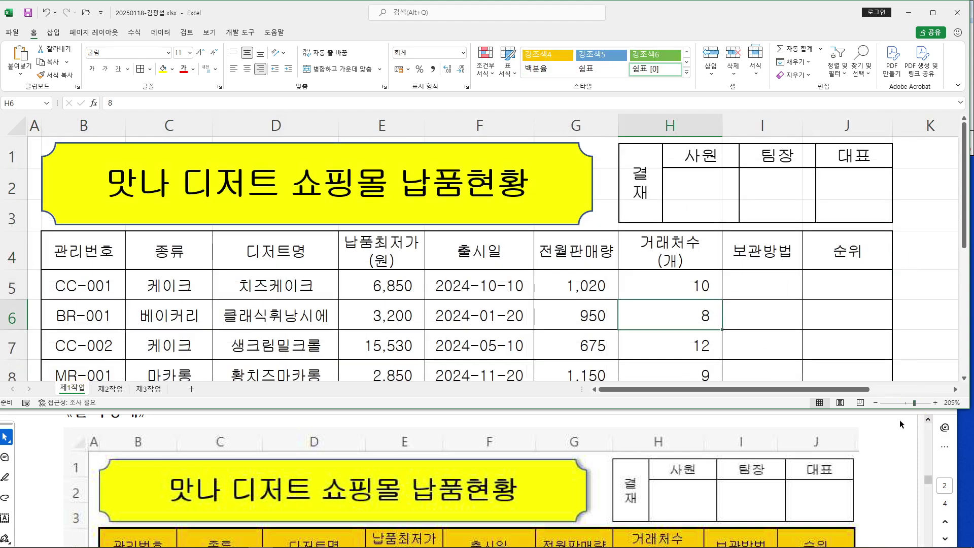
Find the B4:J4 header fill requirement in the task instructions
{"action": "left_click", "coordinate": [890, 423]}
{"action": "scroll", "coordinate": [890, 423], "scroll_direction": "down", "scroll_amount": 5}
{"action": "scroll", "coordinate": [888, 421], "scroll_direction": "down", "scroll_amount": 10}
{"action": "scroll", "coordinate": [885, 420], "scroll_direction": "down", "scroll_amount": 2}
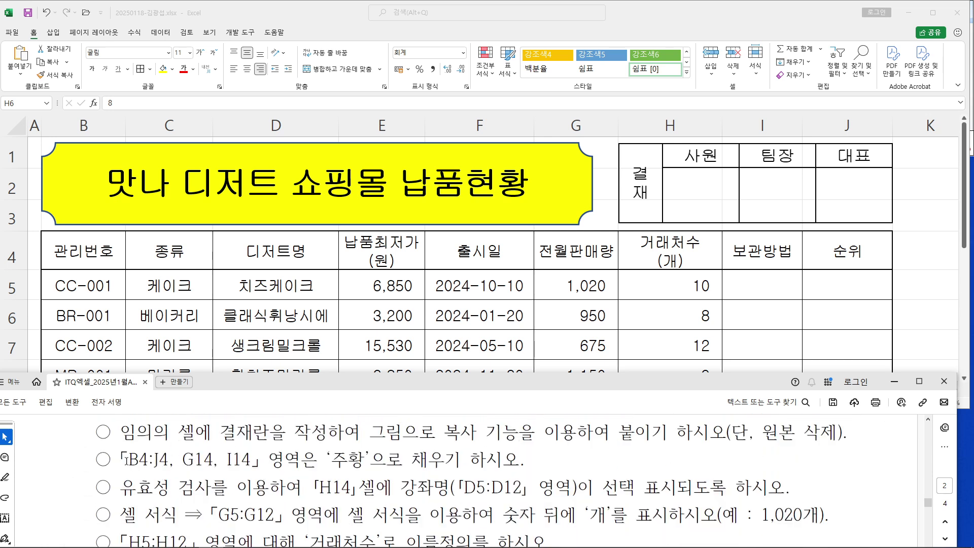
{"action": "left_click_drag", "start_coordinate": [126, 459], "coordinate": [168, 459]}
{"action": "left_click", "coordinate": [278, 329]}
Fill B4:J4 plus cells G14 and I14 with the orange standard colour
{"action": "left_click_drag", "start_coordinate": [106, 248], "coordinate": [803, 258]}
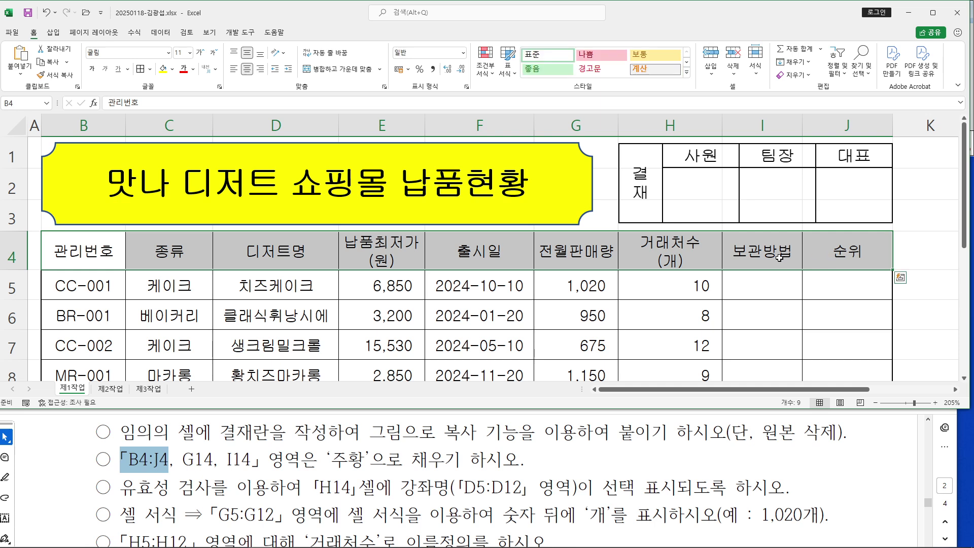
{"action": "scroll", "coordinate": [698, 264], "scroll_direction": "down", "scroll_amount": 2}
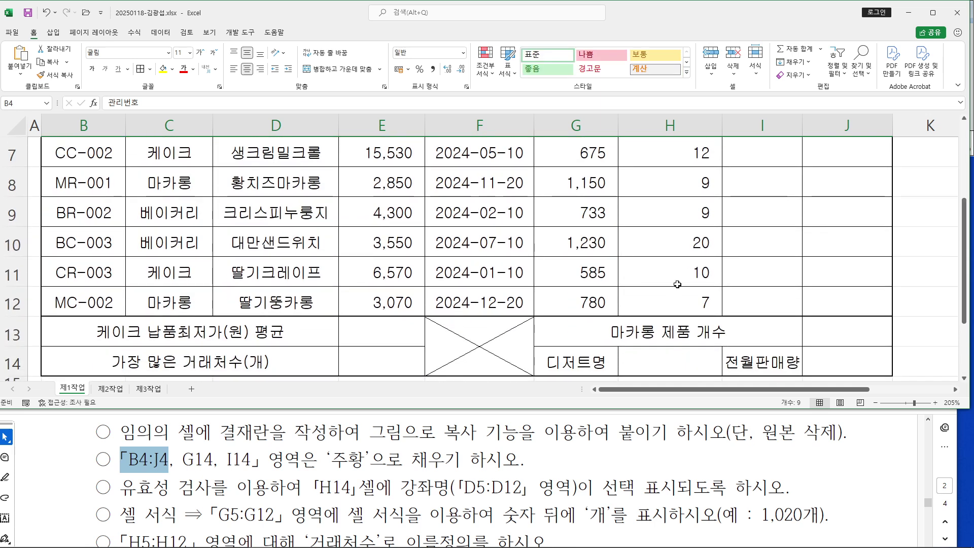
{"action": "left_click", "coordinate": [588, 356], "text": "ctrl"}
{"action": "left_click", "coordinate": [753, 356], "text": "ctrl"}
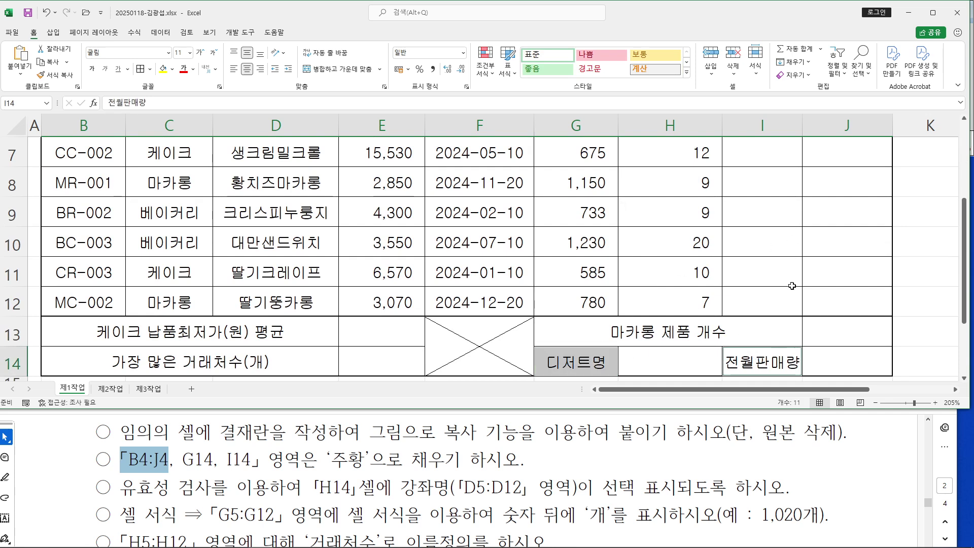
{"action": "scroll", "coordinate": [726, 264], "scroll_direction": "up", "scroll_amount": 2}
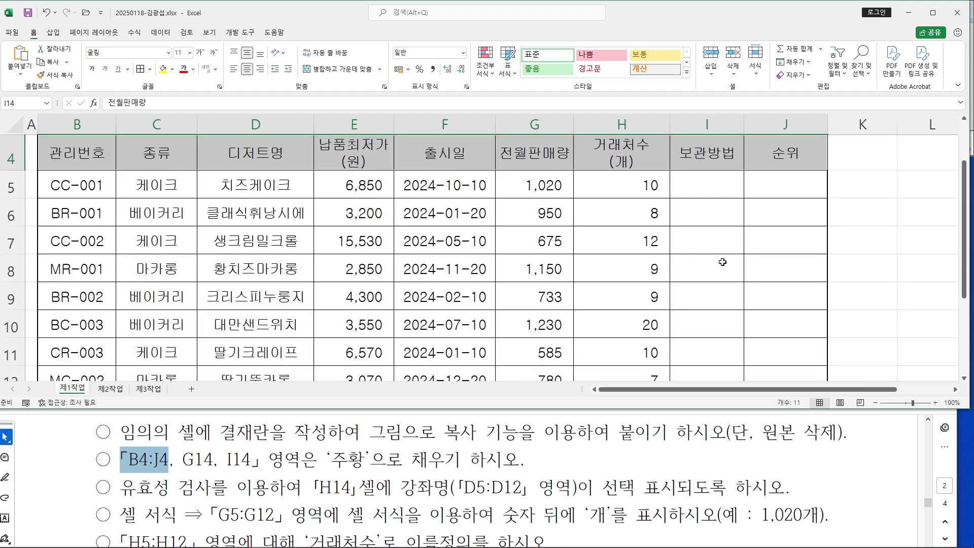
{"action": "scroll", "coordinate": [570, 253], "scroll_direction": "down", "scroll_amount": 3}
{"action": "scroll", "coordinate": [570, 253], "scroll_direction": "down", "scroll_amount": 1, "text": "ctrl"}
{"action": "scroll", "coordinate": [569, 252], "scroll_direction": "up", "scroll_amount": 3}
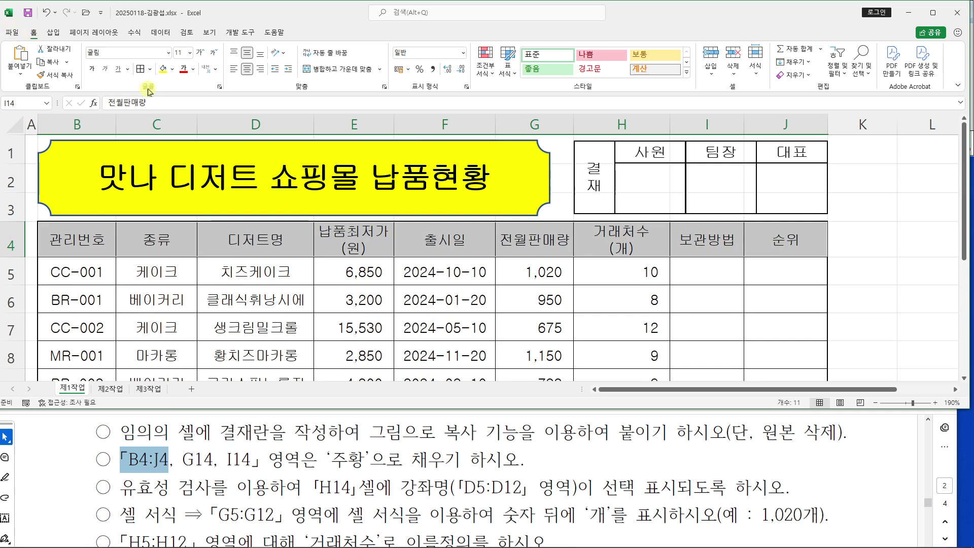
{"action": "left_click", "coordinate": [175, 69]}
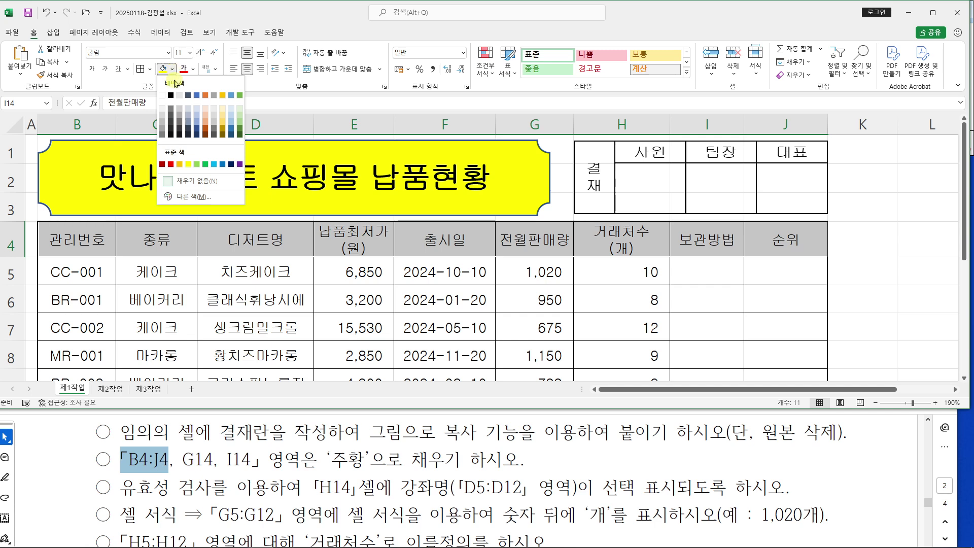
{"action": "left_click", "coordinate": [180, 165]}
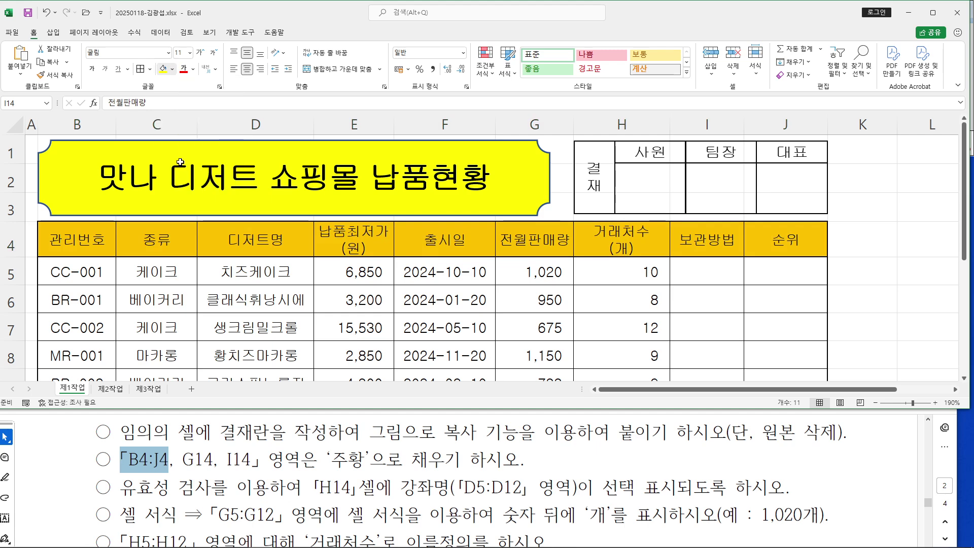
{"action": "scroll", "coordinate": [417, 306], "scroll_direction": "down", "scroll_amount": 3}
{"action": "left_click", "coordinate": [420, 311]}
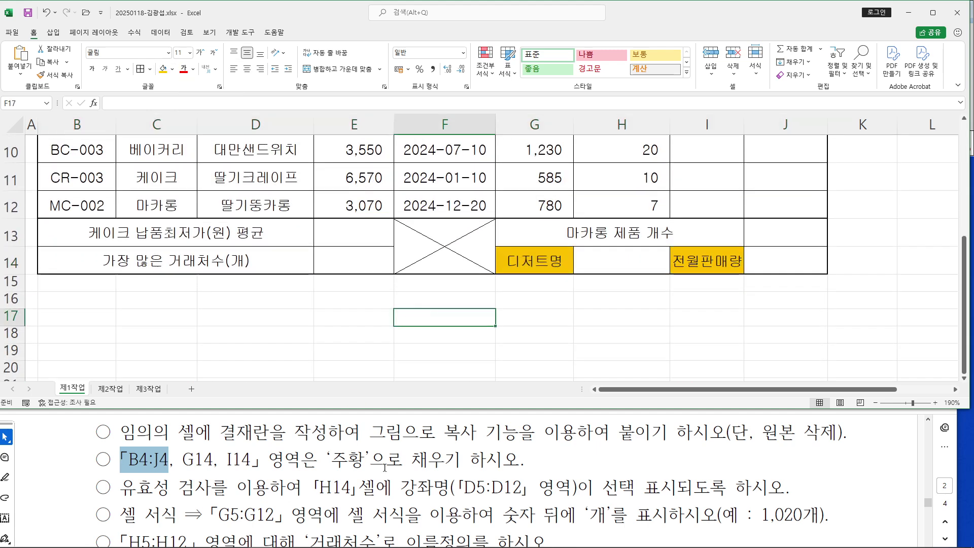
Select H14 and open its Data Validation settings
{"action": "left_click_drag", "start_coordinate": [328, 460], "coordinate": [373, 461]}
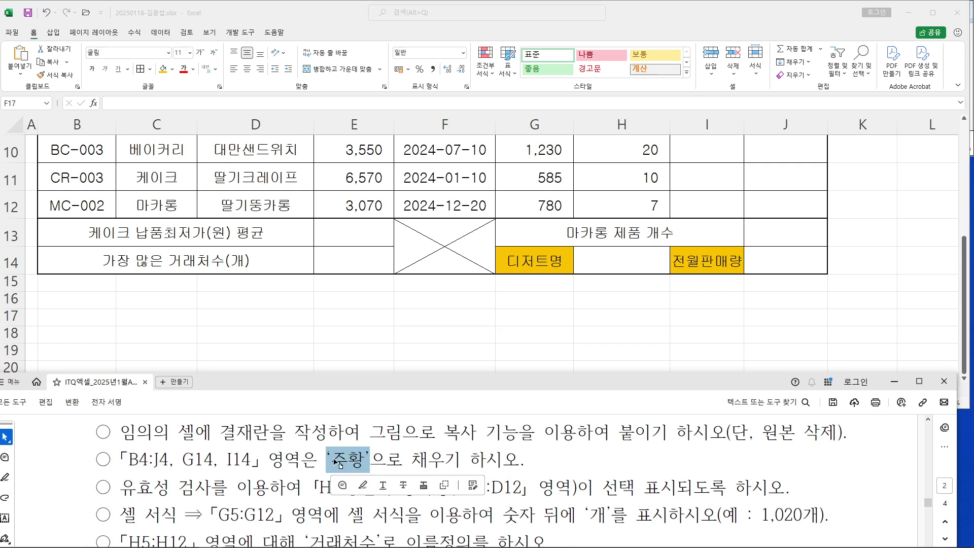
{"action": "left_click", "coordinate": [323, 451]}
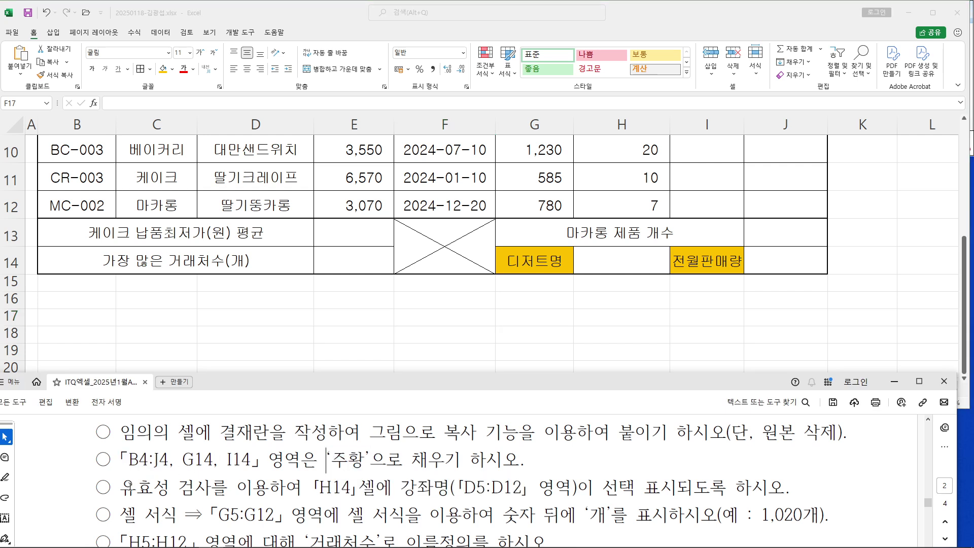
{"action": "left_click", "coordinate": [624, 262]}
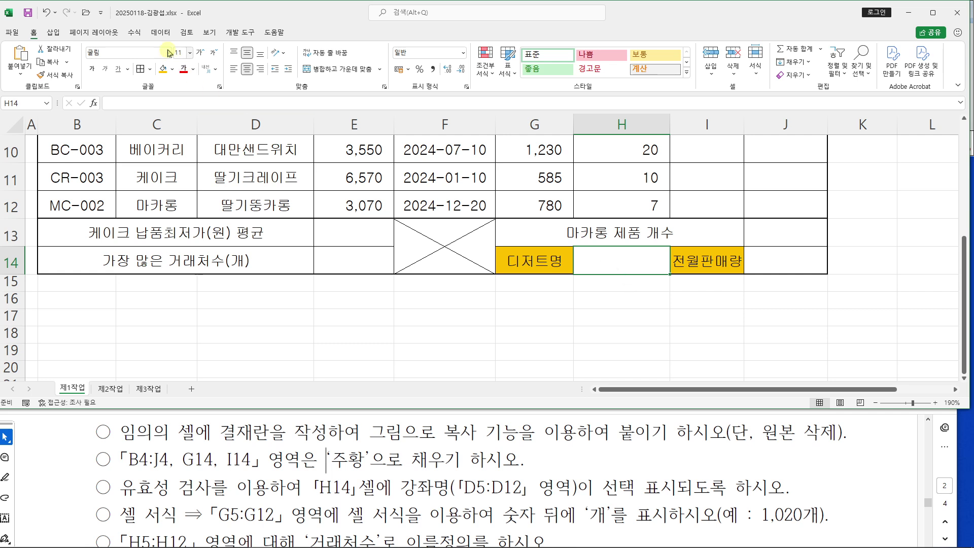
{"action": "left_click", "coordinate": [160, 32]}
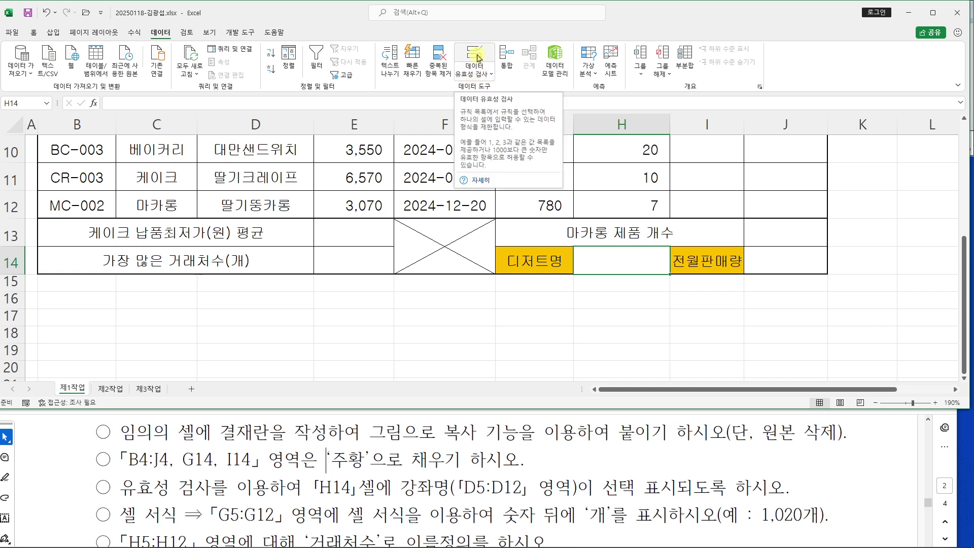
{"action": "left_click", "coordinate": [477, 57]}
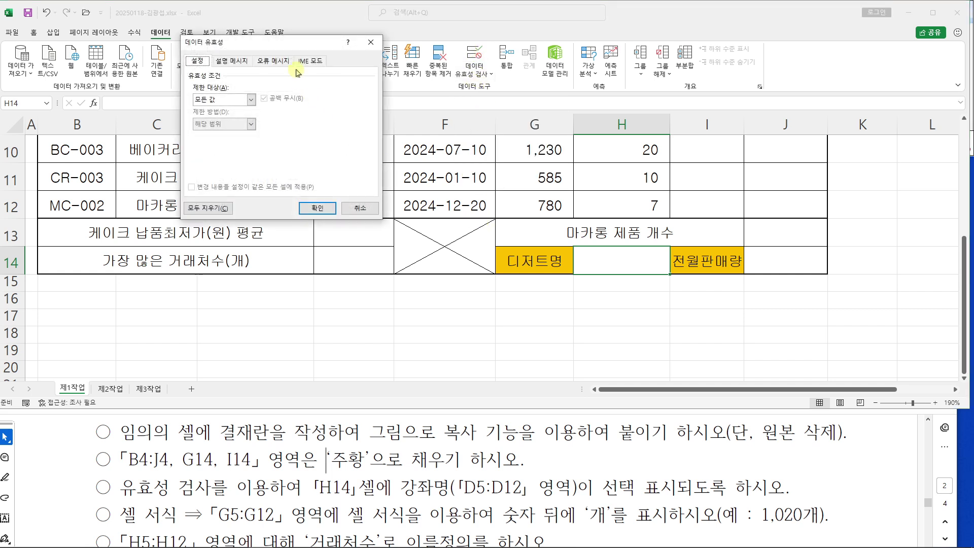
Set the validation rule for H14 to allow a List
{"action": "left_click_drag", "start_coordinate": [299, 49], "coordinate": [541, 138]}
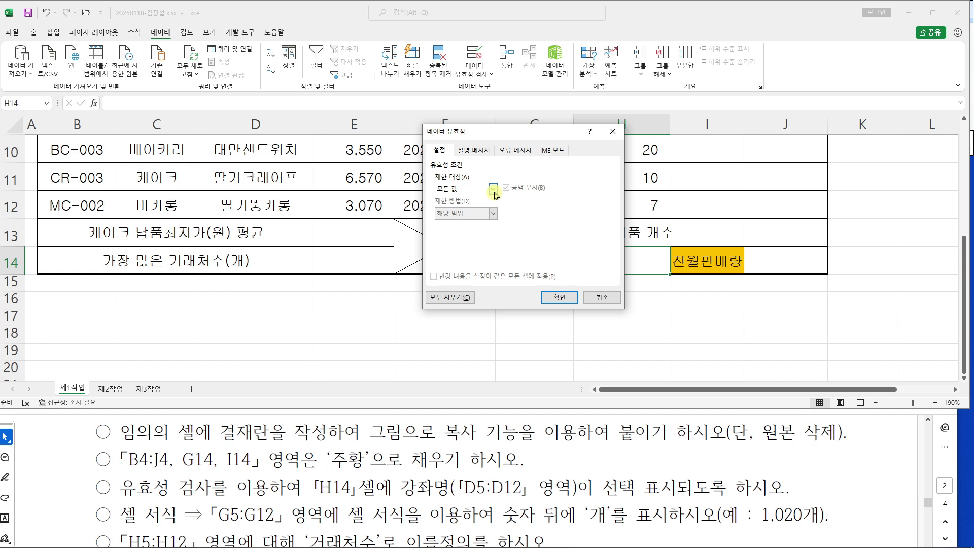
{"action": "key", "text": "ctrl+2"}
{"action": "mouse_move", "coordinate": [487, 182]}
{"action": "left_mouse_down"}
{"action": "mouse_move", "coordinate": [506, 205]}
{"action": "mouse_move", "coordinate": [566, 147]}
{"action": "mouse_move", "coordinate": [618, 180]}
{"action": "left_mouse_up"}
{"action": "left_click_drag", "start_coordinate": [608, 190], "coordinate": [612, 197]}
{"action": "left_click_drag", "start_coordinate": [624, 161], "coordinate": [649, 184]}
{"action": "mouse_move", "coordinate": [634, 189]}
{"action": "left_mouse_down"}
{"action": "mouse_move", "coordinate": [642, 194]}
{"action": "mouse_move", "coordinate": [632, 204]}
{"action": "left_mouse_up"}
{"action": "key", "text": "Escape"}
{"action": "left_click", "coordinate": [492, 189]}
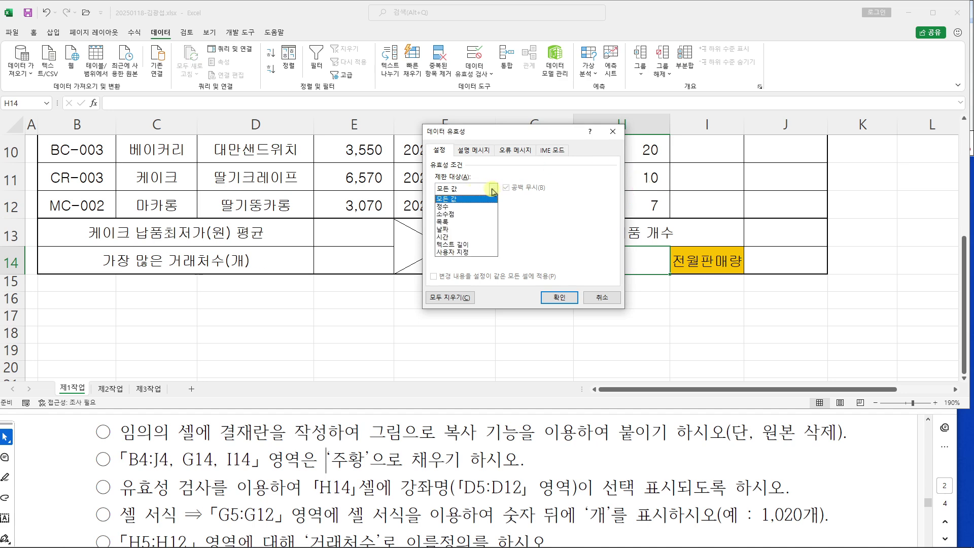
{"action": "left_click", "coordinate": [459, 223]}
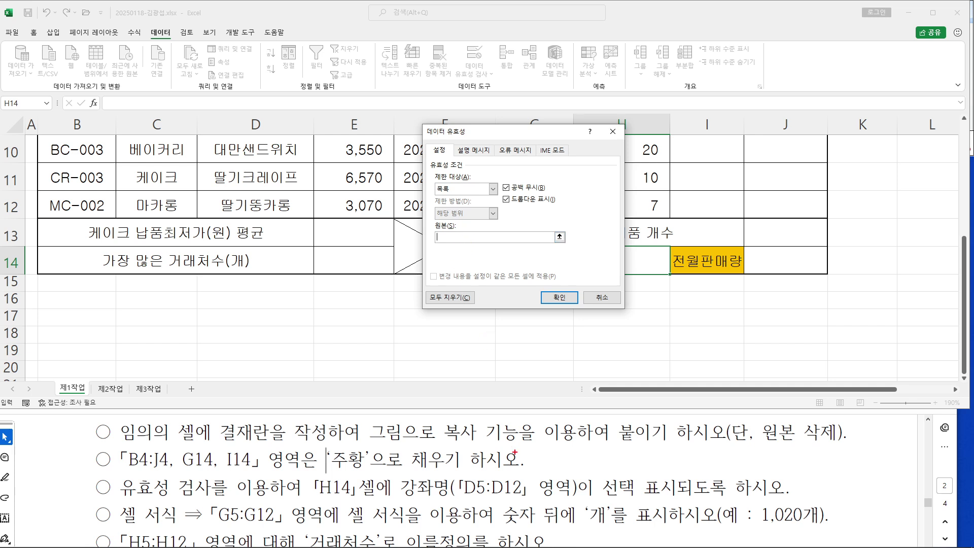
Use D5:D12 as the list source, confirm, and choose 치즈케이크 in H14
{"action": "mouse_move", "coordinate": [448, 471]}
{"action": "left_mouse_down"}
{"action": "mouse_move", "coordinate": [538, 503]}
{"action": "mouse_move", "coordinate": [555, 410]}
{"action": "left_mouse_up"}
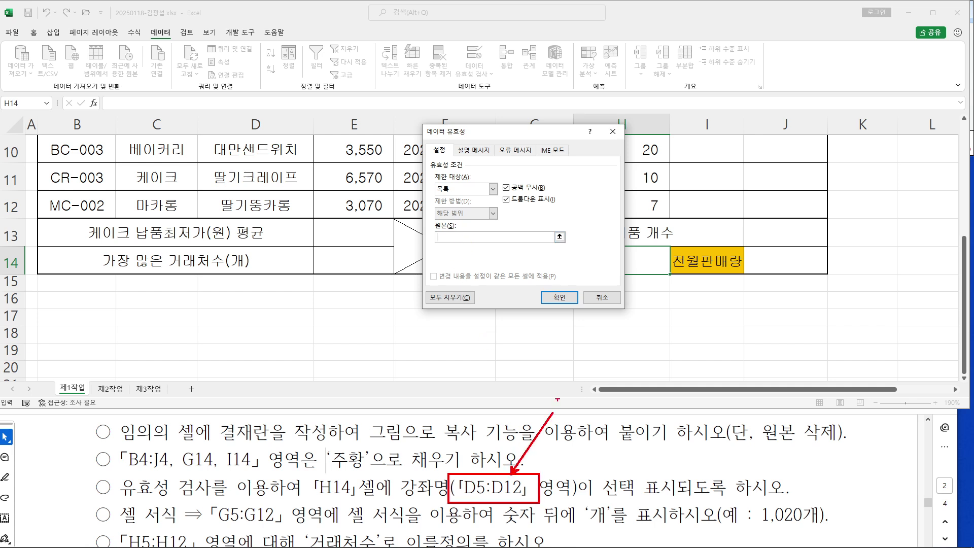
{"action": "left_click_drag", "start_coordinate": [449, 239], "coordinate": [532, 446]}
{"action": "key", "text": "Escape"}
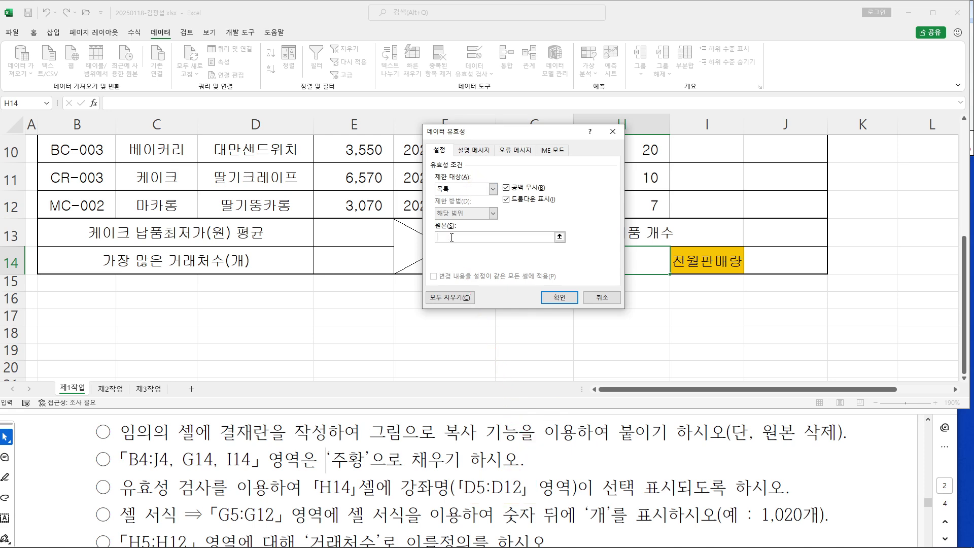
{"action": "scroll", "coordinate": [244, 271], "scroll_direction": "up", "scroll_amount": 2}
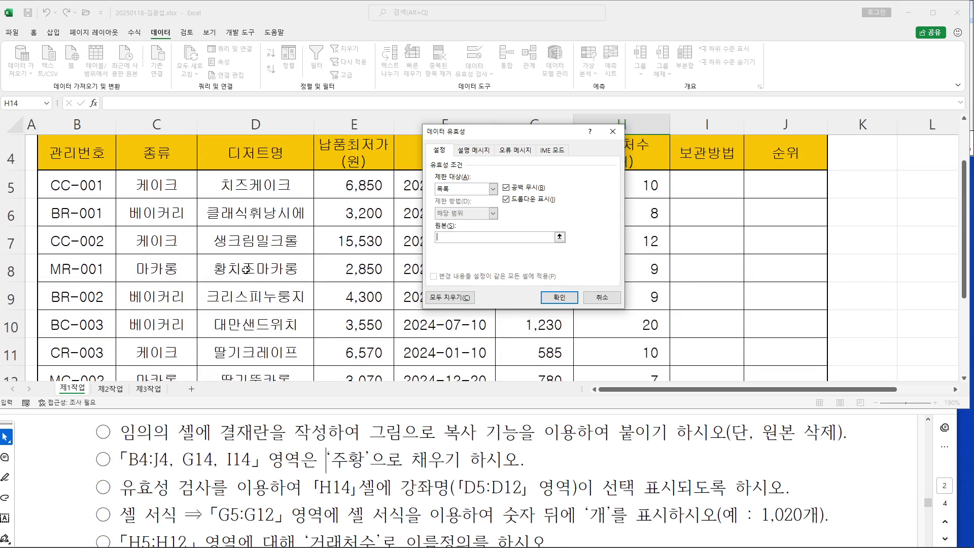
{"action": "left_click_drag", "start_coordinate": [263, 193], "coordinate": [260, 293]}
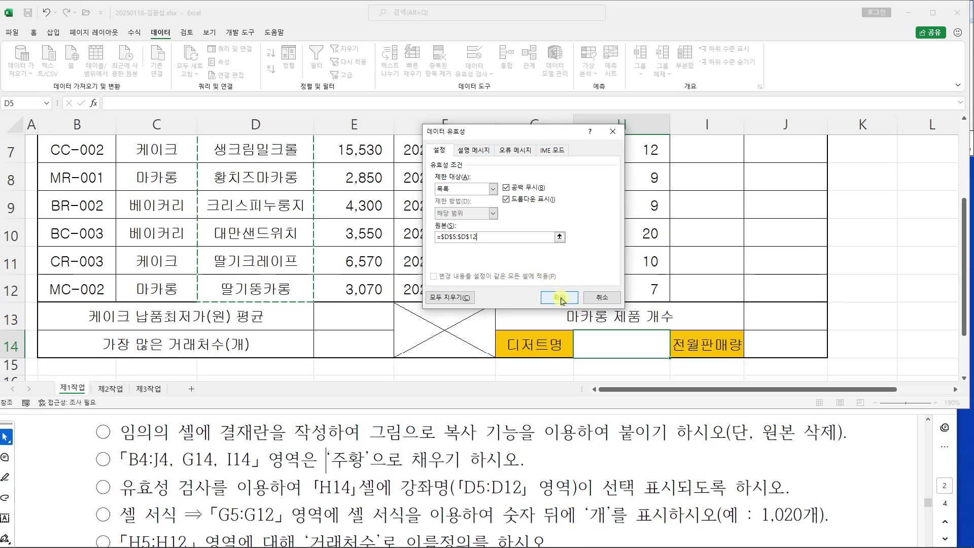
{"action": "left_click", "coordinate": [559, 298]}
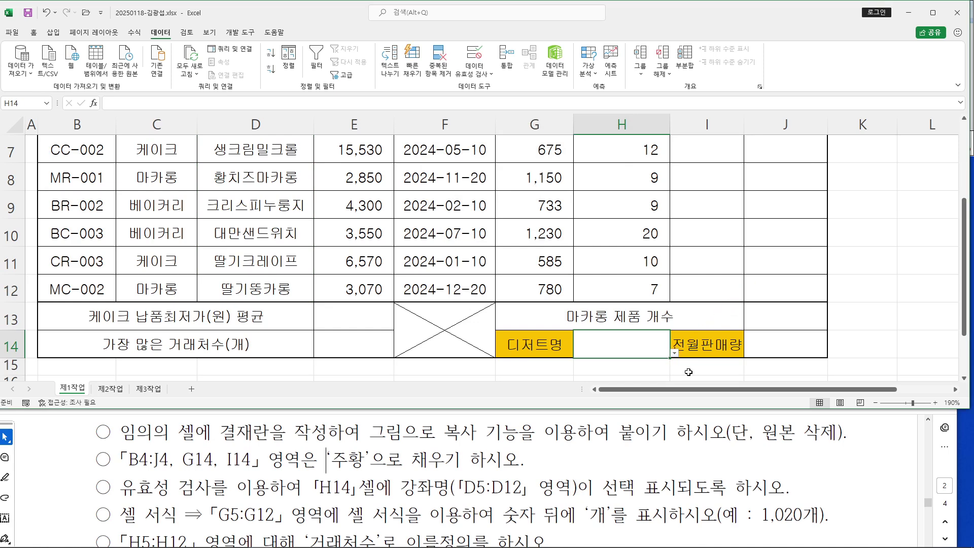
{"action": "left_click", "coordinate": [674, 354]}
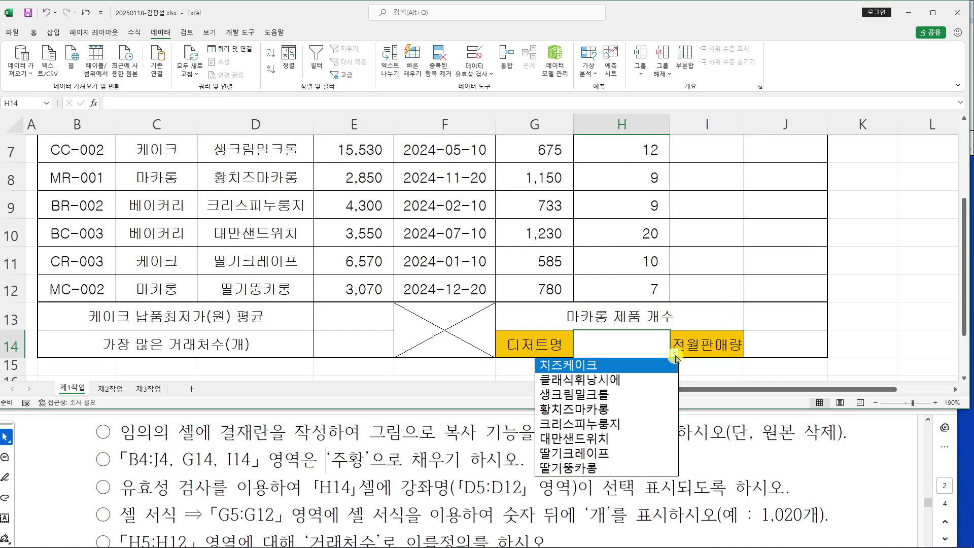
{"action": "left_click", "coordinate": [619, 365]}
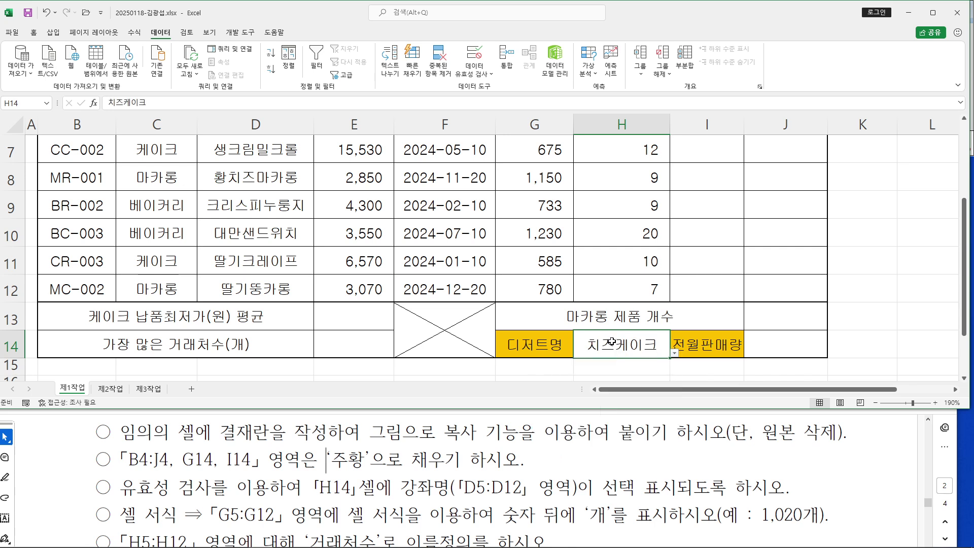
{"action": "left_click_drag", "start_coordinate": [122, 482], "coordinate": [594, 487]}
Review the instructions' cell format requirement and its 1,020개 example
{"action": "left_click", "coordinate": [381, 473]}
{"action": "scroll", "coordinate": [380, 471], "scroll_direction": "down", "scroll_amount": 1}
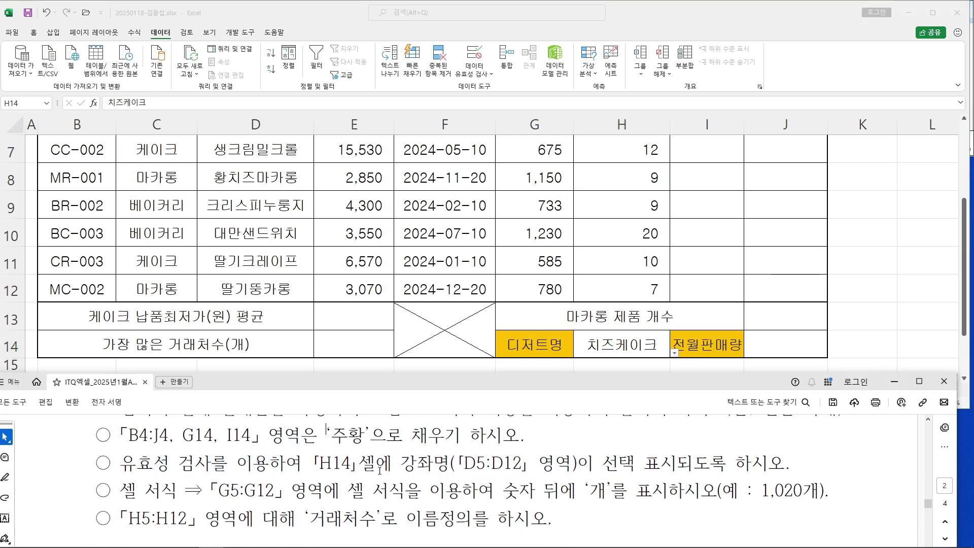
{"action": "left_click_drag", "start_coordinate": [120, 490], "coordinate": [339, 490]}
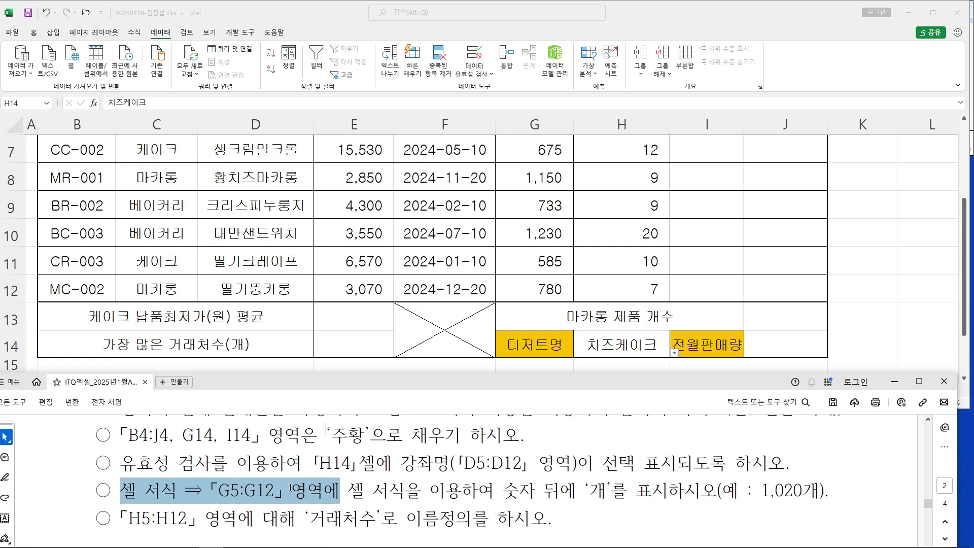
{"action": "left_click", "coordinate": [340, 491]}
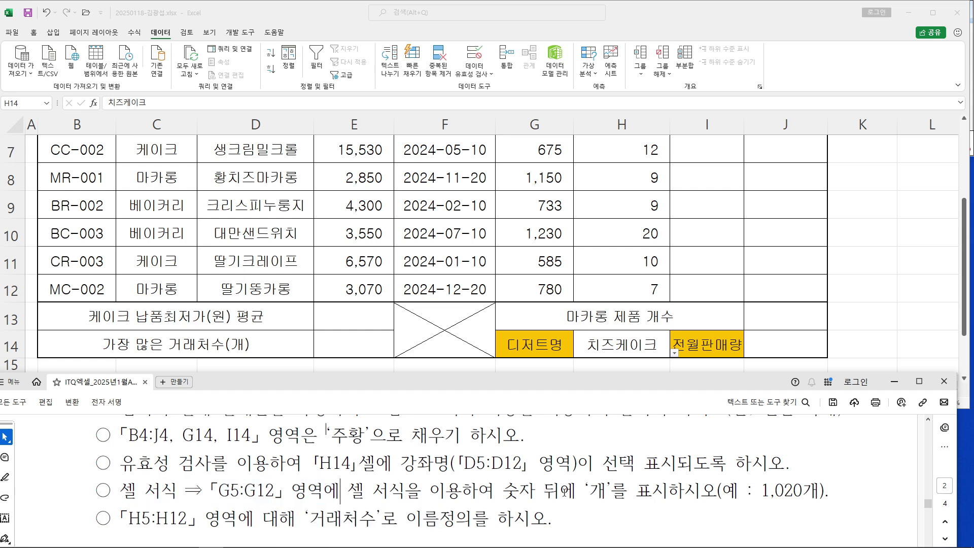
{"action": "left_click_drag", "start_coordinate": [749, 492], "coordinate": [827, 492]}
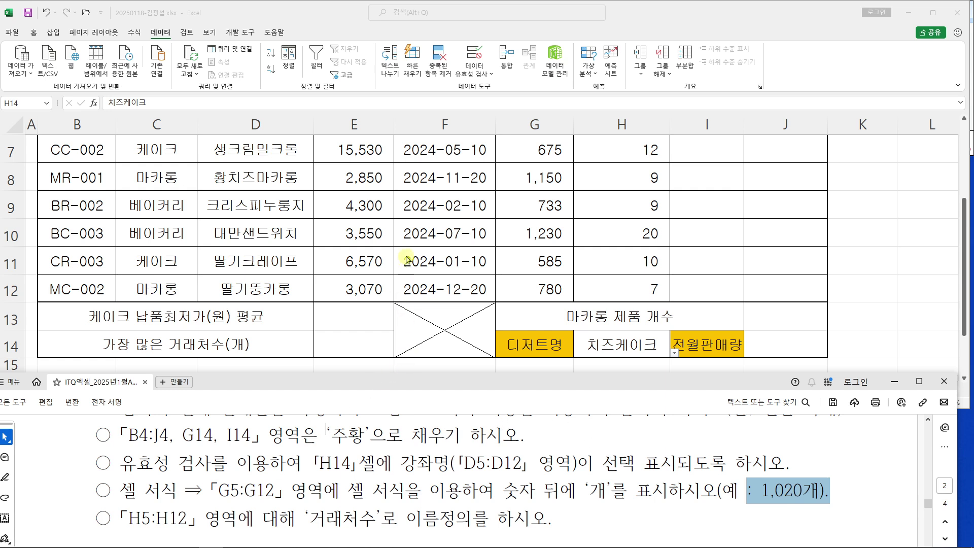
{"action": "scroll", "coordinate": [469, 239], "scroll_direction": "up", "scroll_amount": 1}
Select the 전월판매량 cells G5:G12 and open the Custom number format category
{"action": "left_click_drag", "start_coordinate": [535, 187], "coordinate": [541, 293]}
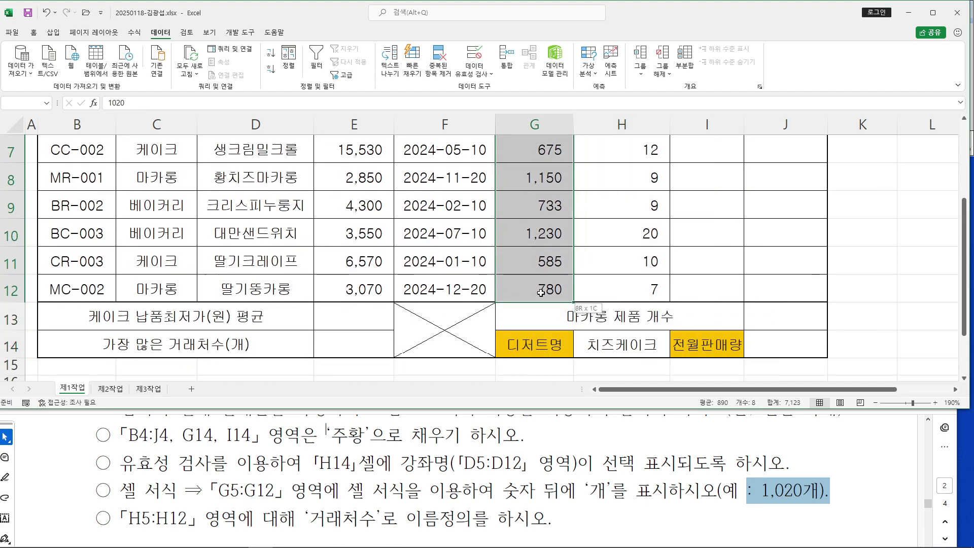
{"action": "right_click", "coordinate": [552, 175]}
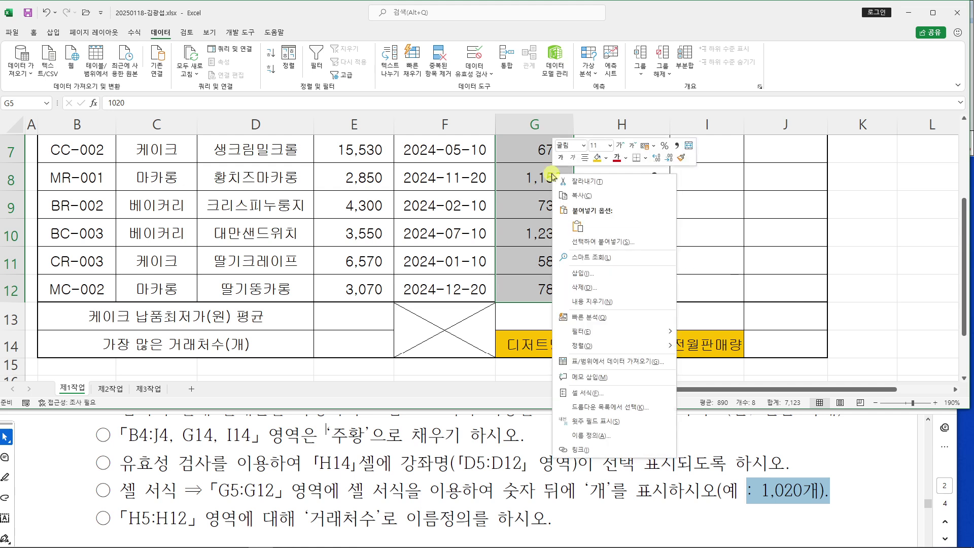
{"action": "left_click", "coordinate": [607, 395]}
{"action": "left_click_drag", "start_coordinate": [558, 261], "coordinate": [490, 59]}
{"action": "left_click", "coordinate": [419, 72]}
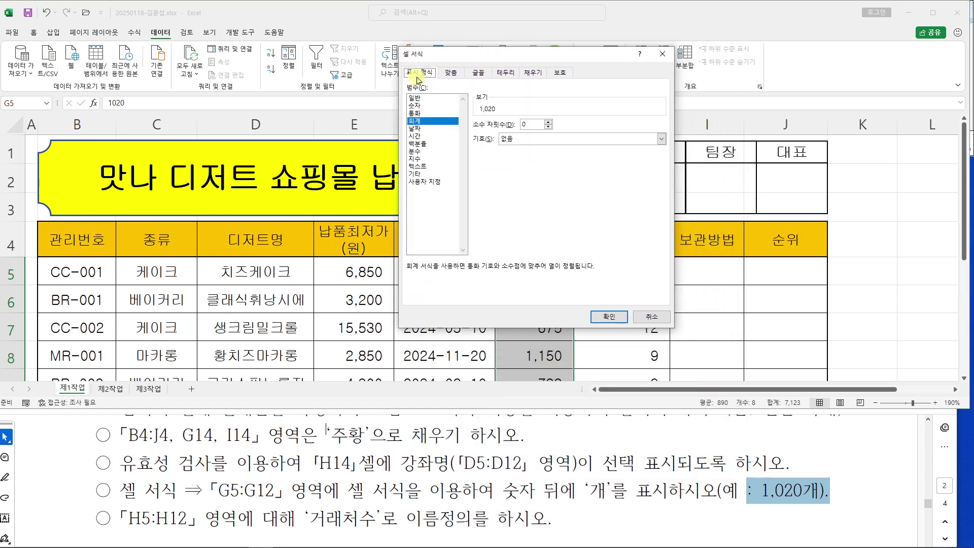
{"action": "left_click_drag", "start_coordinate": [405, 66], "coordinate": [441, 80]}
{"action": "left_click_drag", "start_coordinate": [405, 172], "coordinate": [449, 193]}
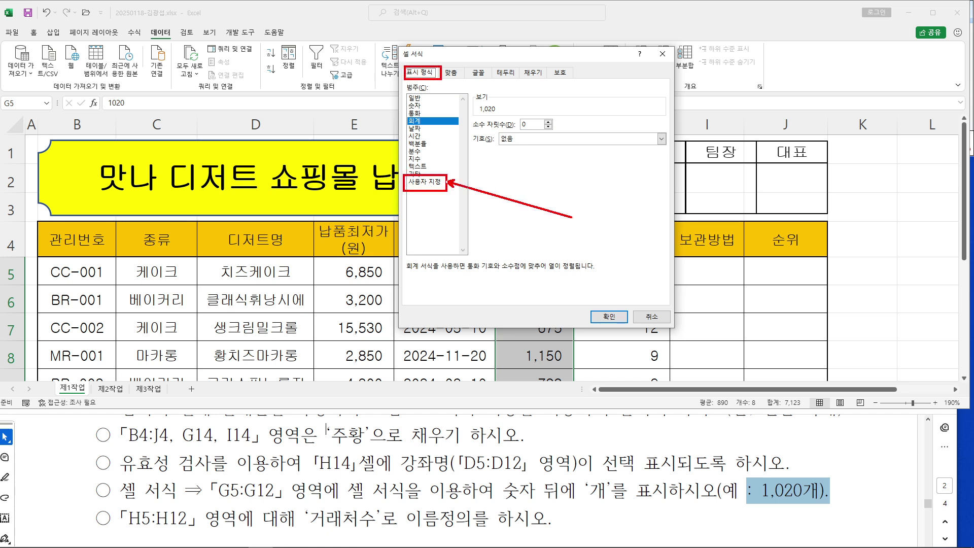
{"action": "key", "text": "Escape"}
{"action": "left_click", "coordinate": [425, 182]}
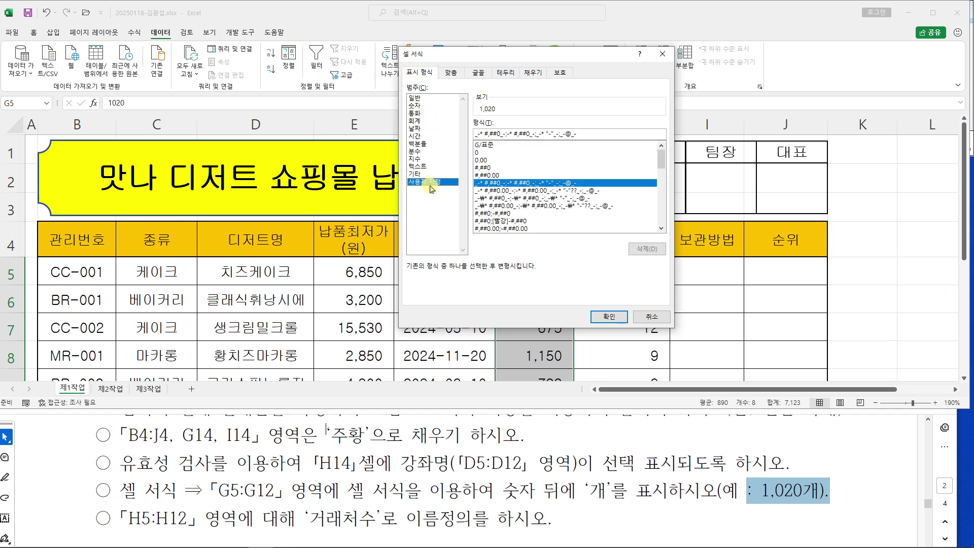
Apply the custom format #,##0"개" to the sales cells
{"action": "left_click_drag", "start_coordinate": [497, 60], "coordinate": [409, 60]}
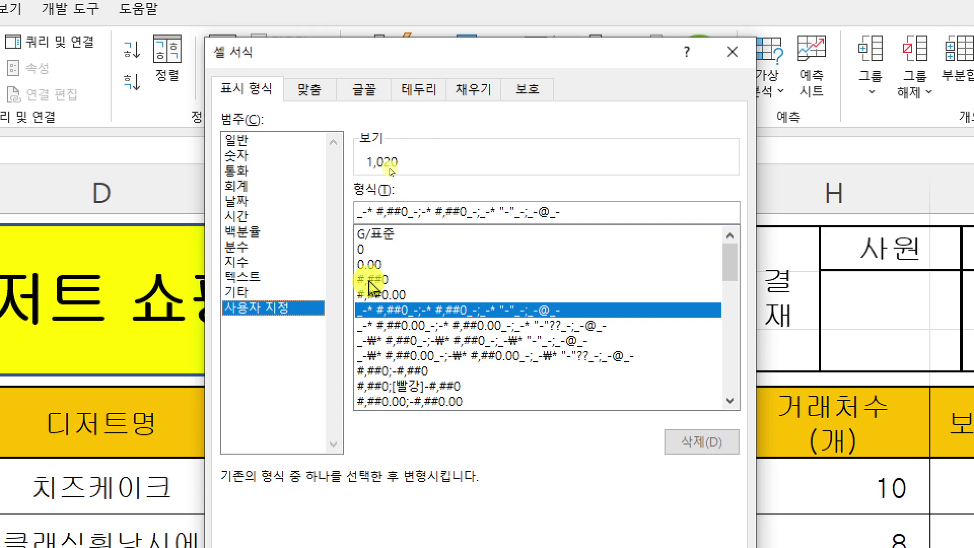
{"action": "left_click", "coordinate": [375, 281]}
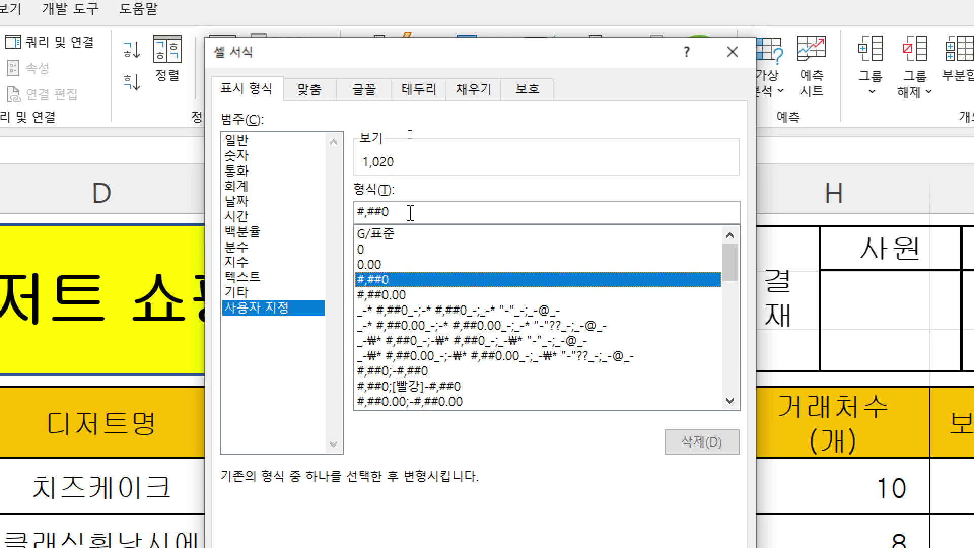
{"action": "left_click", "coordinate": [416, 213]}
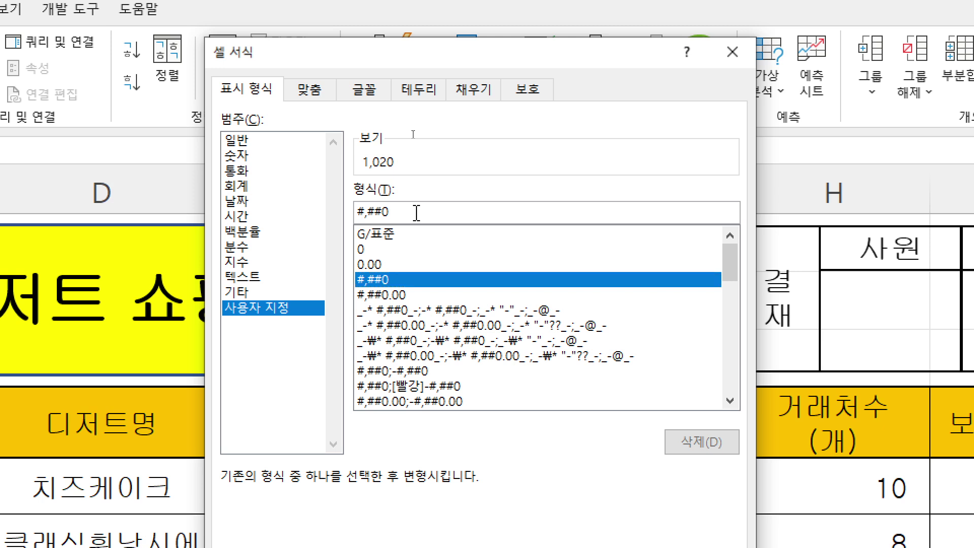
{"action": "type", "text": "\"RO"}
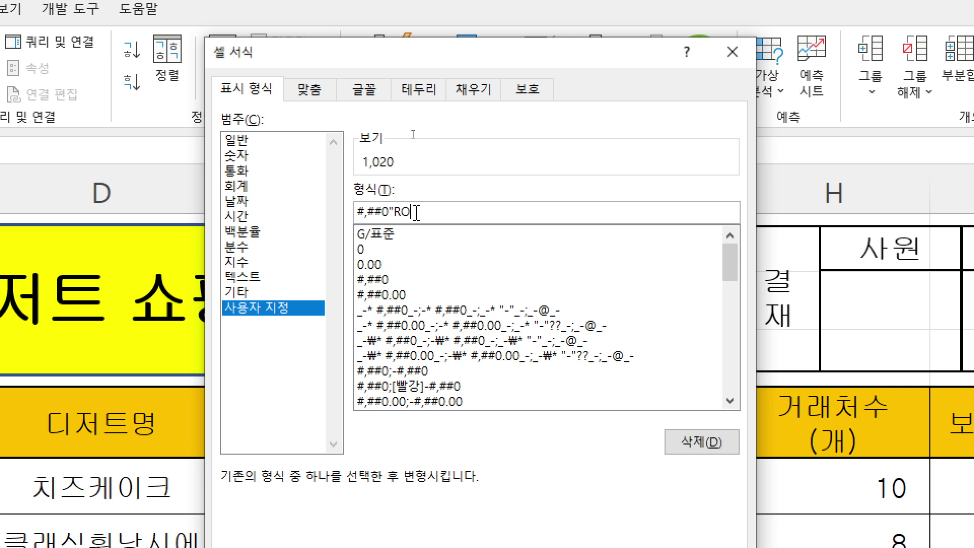
{"action": "type", "text": "개"}
{"action": "key", "text": "BackSpace"}
{"action": "type", "text": "개\""}
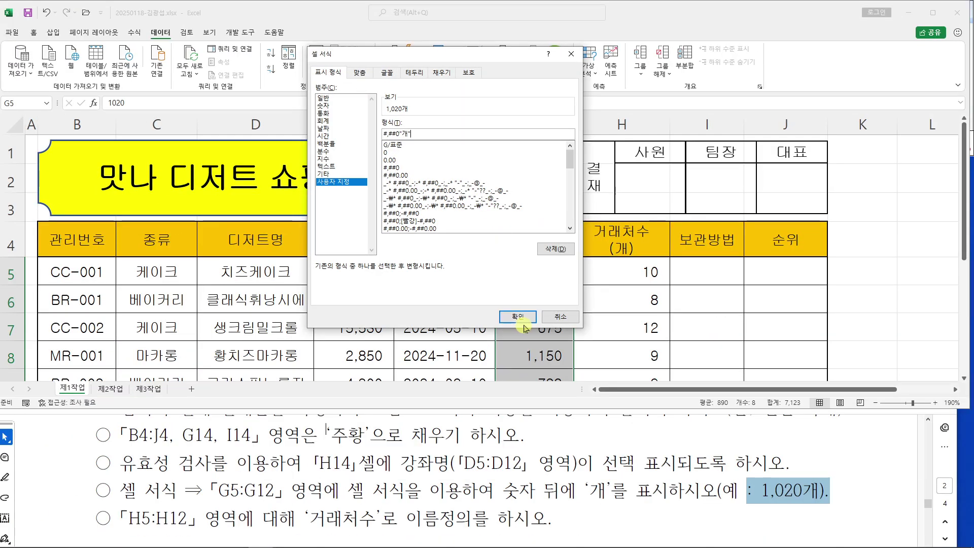
{"action": "left_click", "coordinate": [621, 547]}
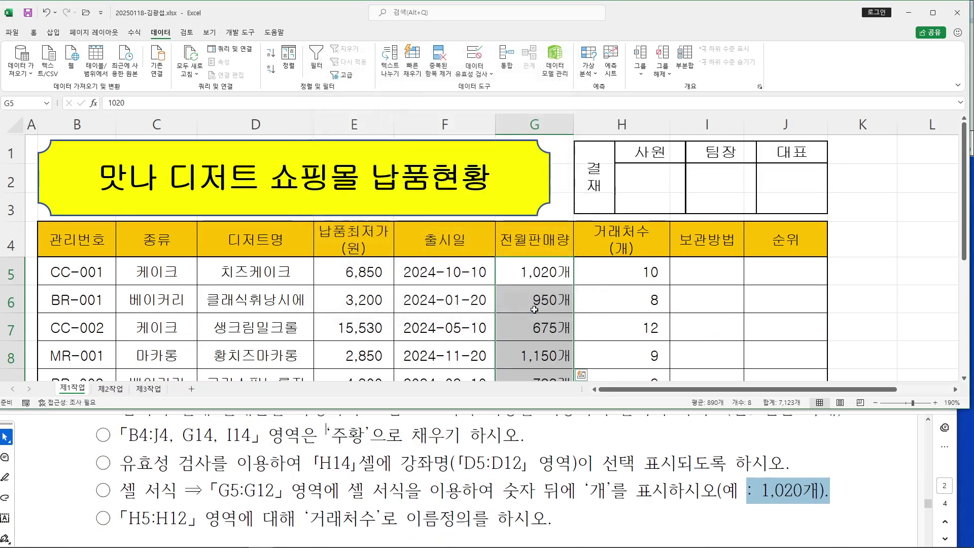
{"action": "left_click", "coordinate": [622, 457]}
{"action": "scroll", "coordinate": [590, 447], "scroll_direction": "down", "scroll_amount": 2}
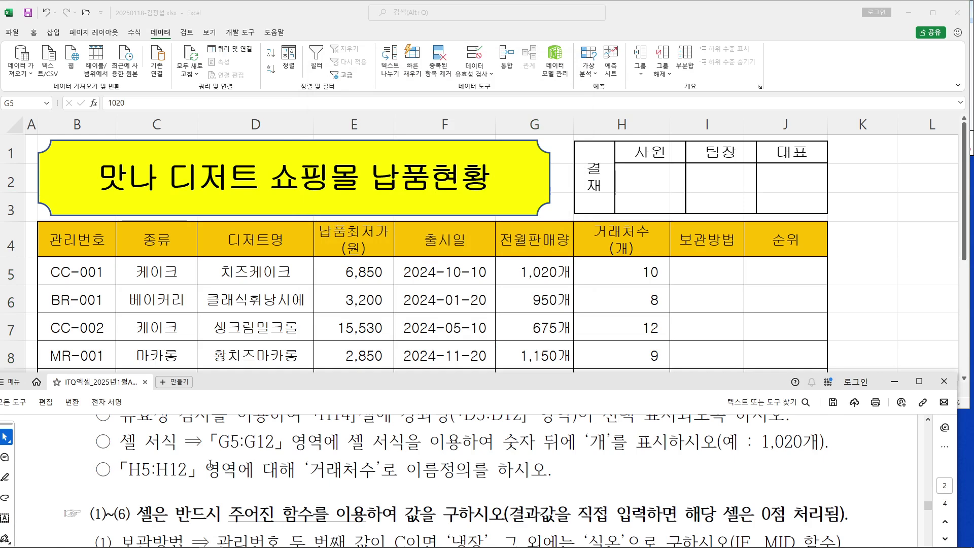
Find the H5:H12 and 거래처수 naming condition in the task instructions
{"action": "left_click_drag", "start_coordinate": [114, 472], "coordinate": [514, 486]}
{"action": "left_click", "coordinate": [120, 469]}
{"action": "left_click_drag", "start_coordinate": [119, 469], "coordinate": [181, 470]}
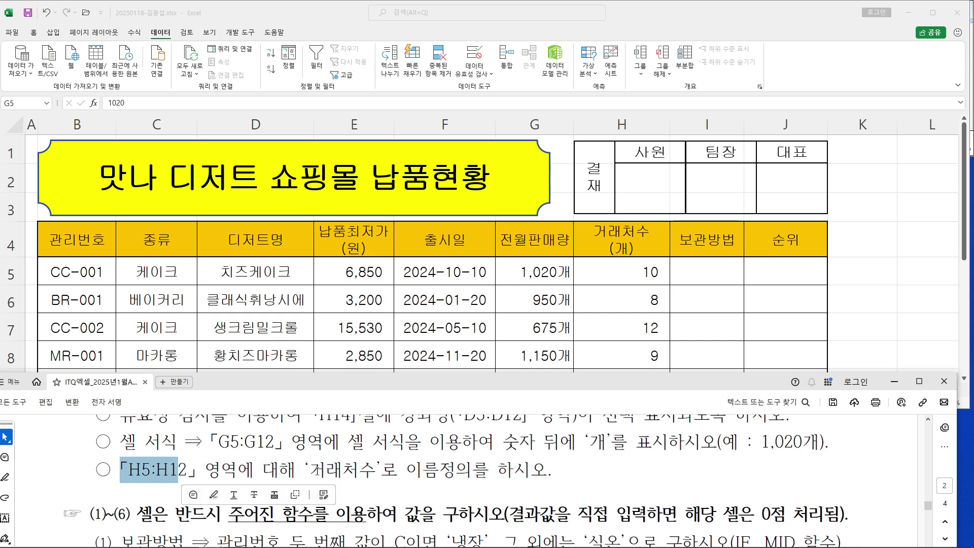
{"action": "left_click_drag", "start_coordinate": [310, 471], "coordinate": [376, 471]}
{"action": "left_click", "coordinate": [359, 472]}
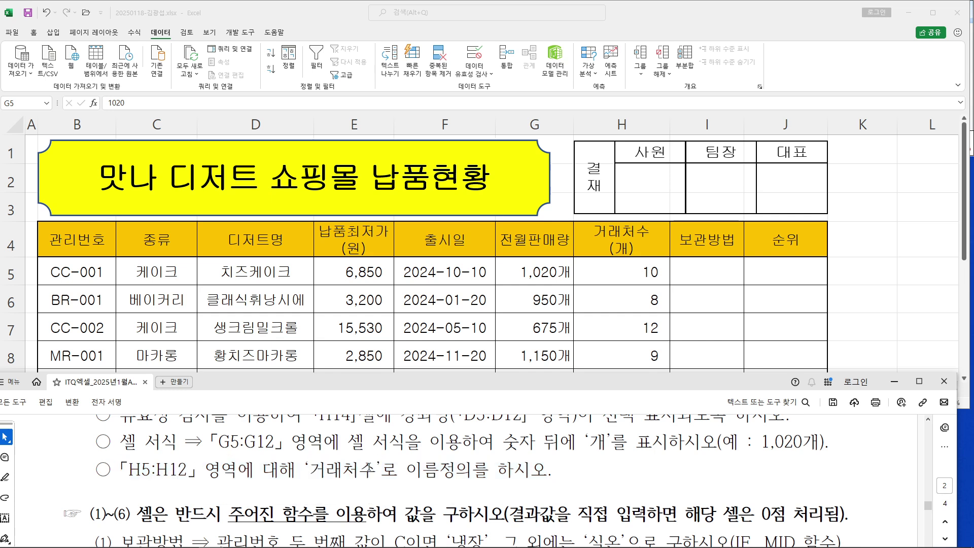
{"action": "left_click", "coordinate": [635, 311]}
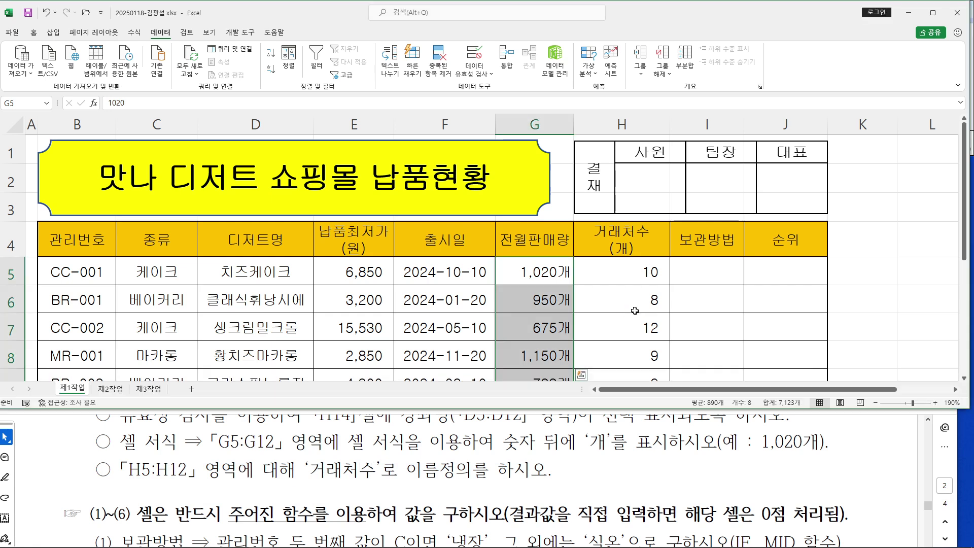
Name the range H5:H12 거래처수 in the Name Box and maximize the workbook
{"action": "left_click", "coordinate": [632, 272]}
{"action": "left_click_drag", "start_coordinate": [632, 308], "coordinate": [632, 287]}
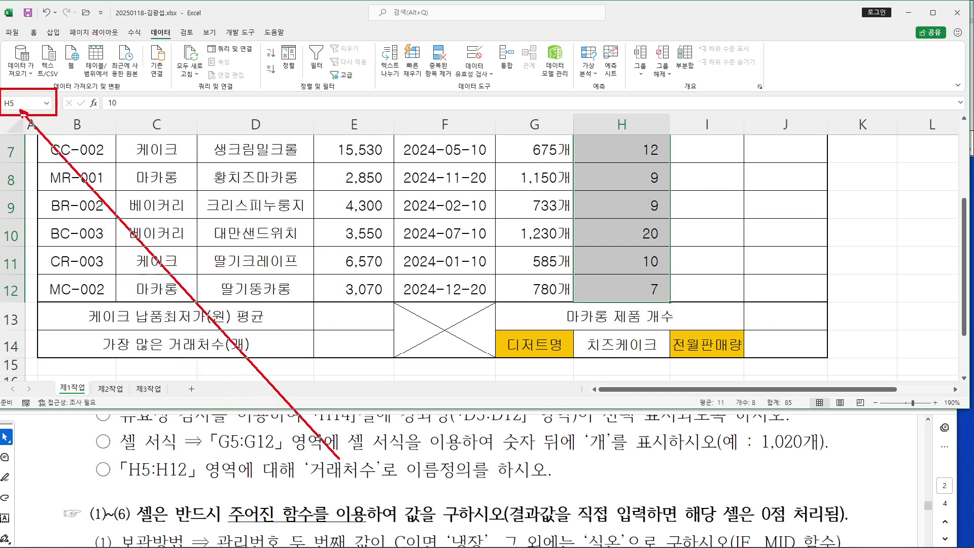
{"action": "left_click_drag", "start_coordinate": [312, 486], "coordinate": [404, 493]}
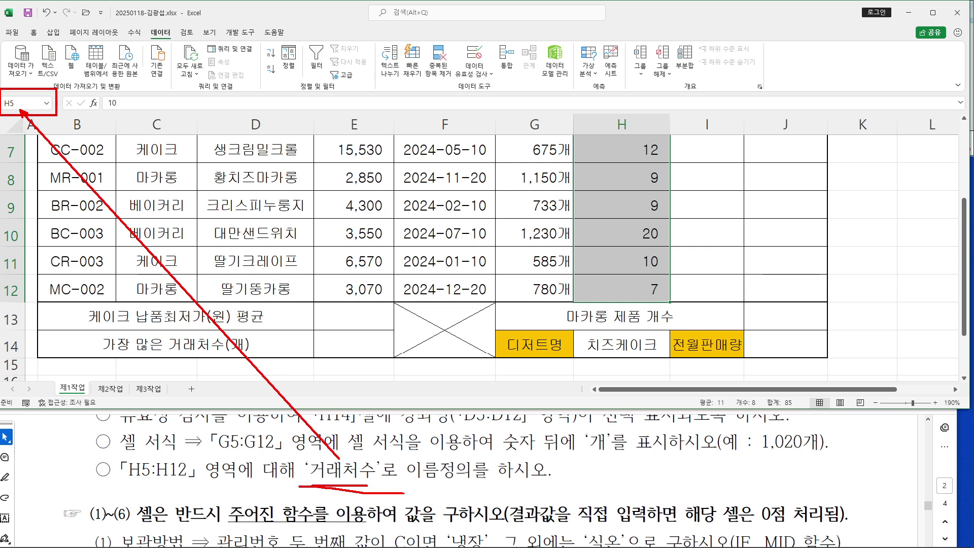
{"action": "left_click", "coordinate": [36, 104]}
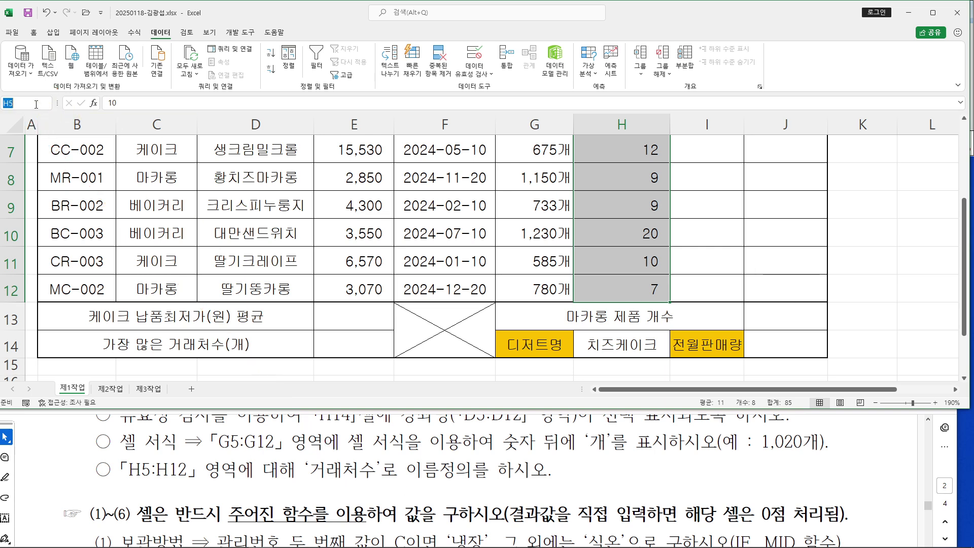
{"action": "type", "text": "거래처수"}
{"action": "key", "text": "Return"}
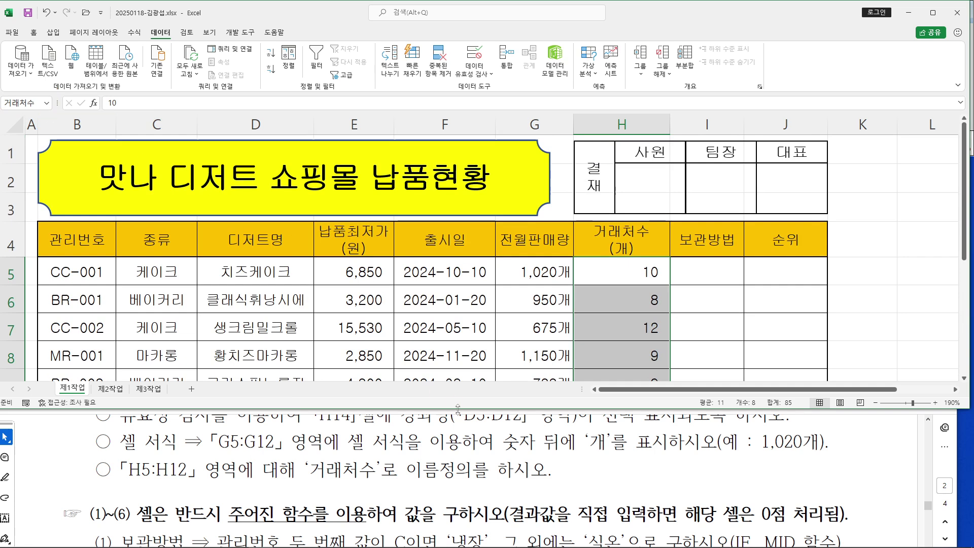
{"action": "left_click", "coordinate": [488, 336]}
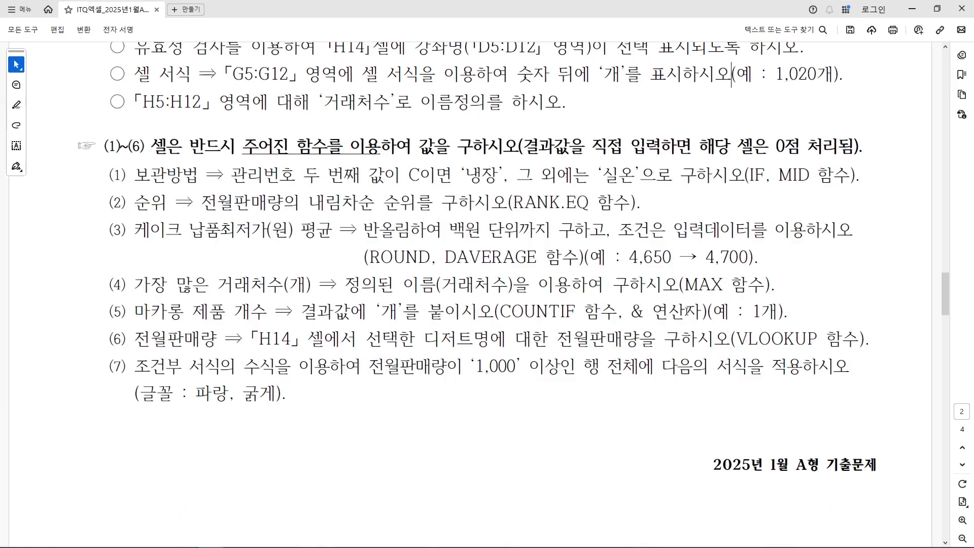
{"action": "scroll", "coordinate": [687, 310], "scroll_direction": "up", "scroll_amount": 15}
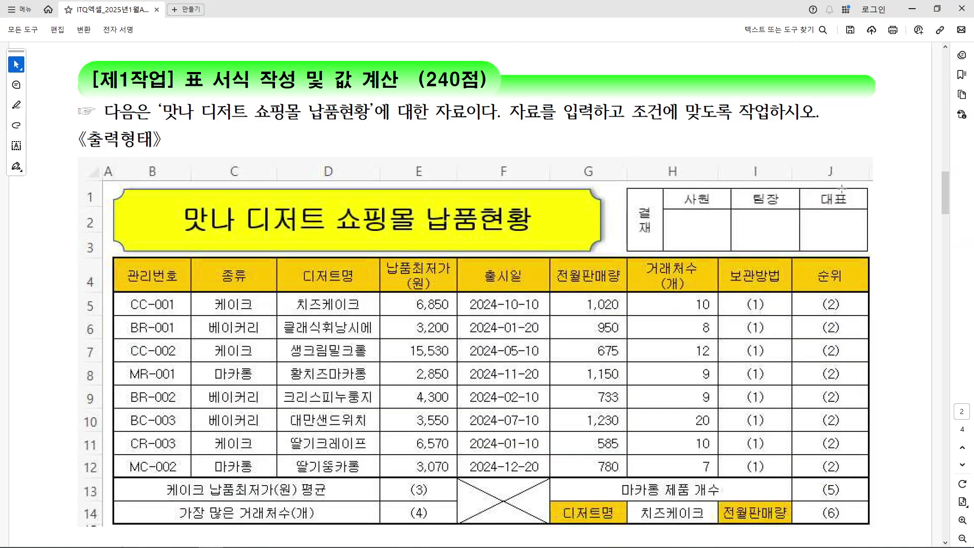
{"action": "left_click", "coordinate": [911, 8]}
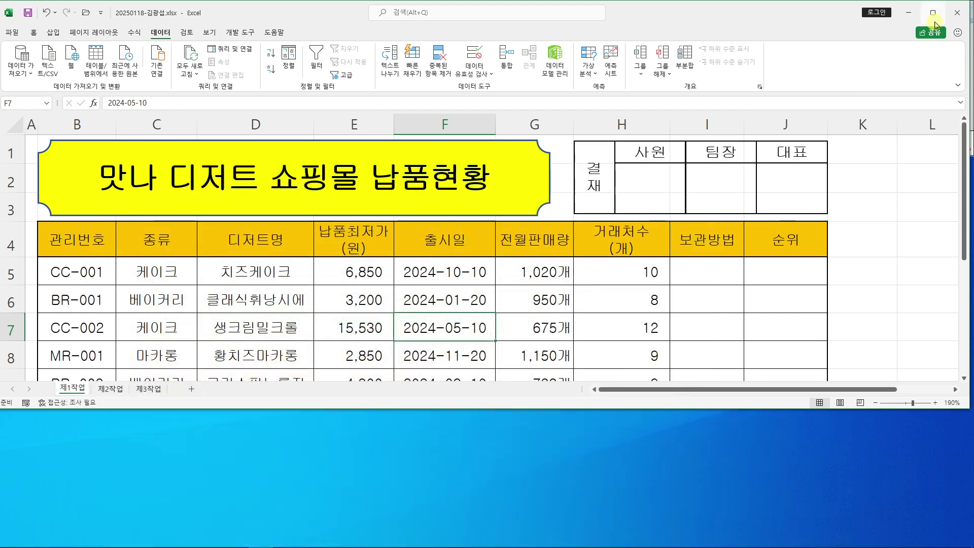
{"action": "left_click", "coordinate": [933, 12]}
Uncheck Gridlines on the View tab and select an empty cell beside the table
{"action": "left_click", "coordinate": [212, 32]}
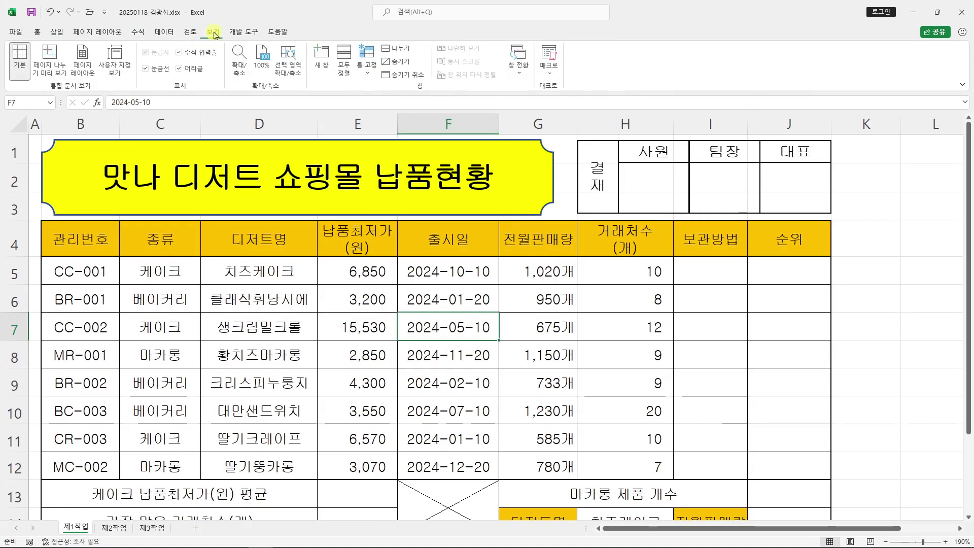
{"action": "mouse_move", "coordinate": [145, 59]}
{"action": "left_mouse_down"}
{"action": "mouse_move", "coordinate": [150, 77]}
{"action": "mouse_move", "coordinate": [23, 6]}
{"action": "left_mouse_up"}
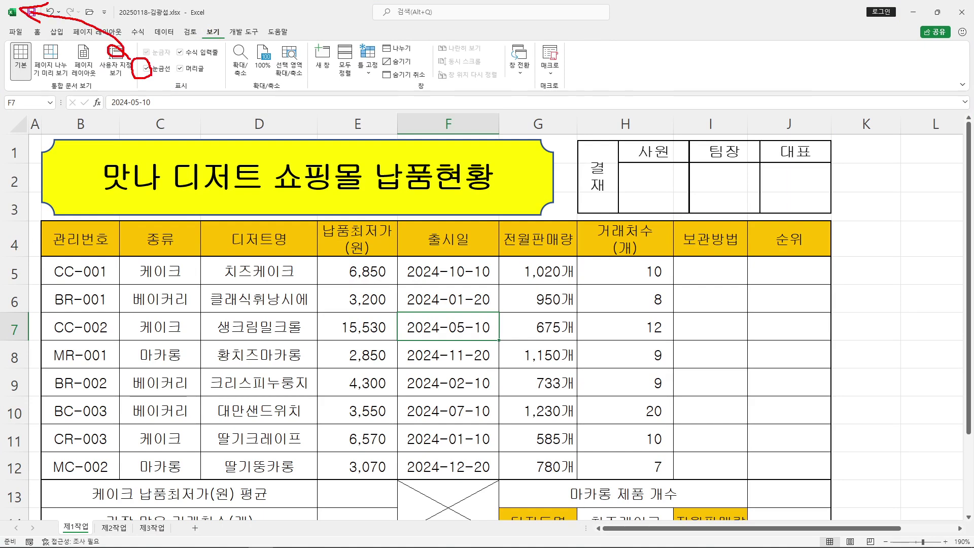
{"action": "left_click", "coordinate": [146, 68]}
{"action": "left_click", "coordinate": [906, 271]}
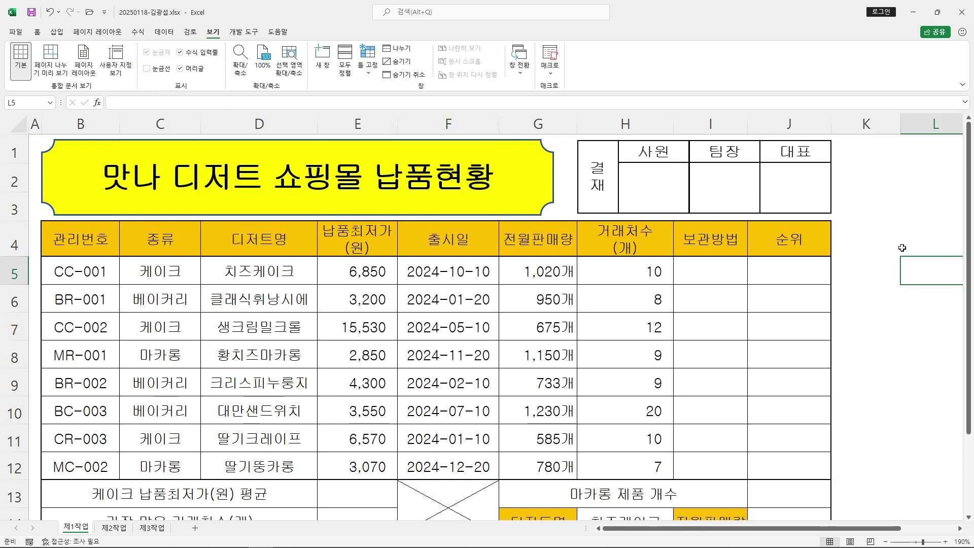
{"action": "scroll", "coordinate": [903, 248], "scroll_direction": "down", "scroll_amount": 1, "text": "ctrl"}
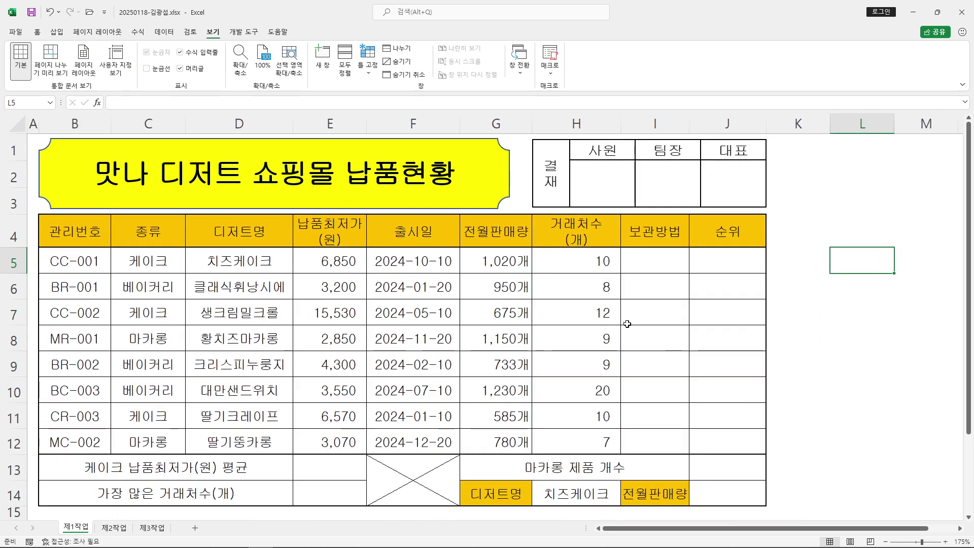
Handwrite pen notes pointing at the approval box, headers and task name
{"action": "left_click_drag", "start_coordinate": [437, 92], "coordinate": [482, 88]}
{"action": "left_click_drag", "start_coordinate": [470, 96], "coordinate": [482, 106]}
{"action": "mouse_move", "coordinate": [464, 118]}
{"action": "left_mouse_down"}
{"action": "mouse_move", "coordinate": [462, 129]}
{"action": "mouse_move", "coordinate": [484, 133]}
{"action": "left_mouse_up"}
{"action": "mouse_move", "coordinate": [509, 93]}
{"action": "left_mouse_down"}
{"action": "mouse_move", "coordinate": [497, 112]}
{"action": "mouse_move", "coordinate": [518, 121]}
{"action": "left_mouse_up"}
{"action": "left_click_drag", "start_coordinate": [520, 107], "coordinate": [521, 130]}
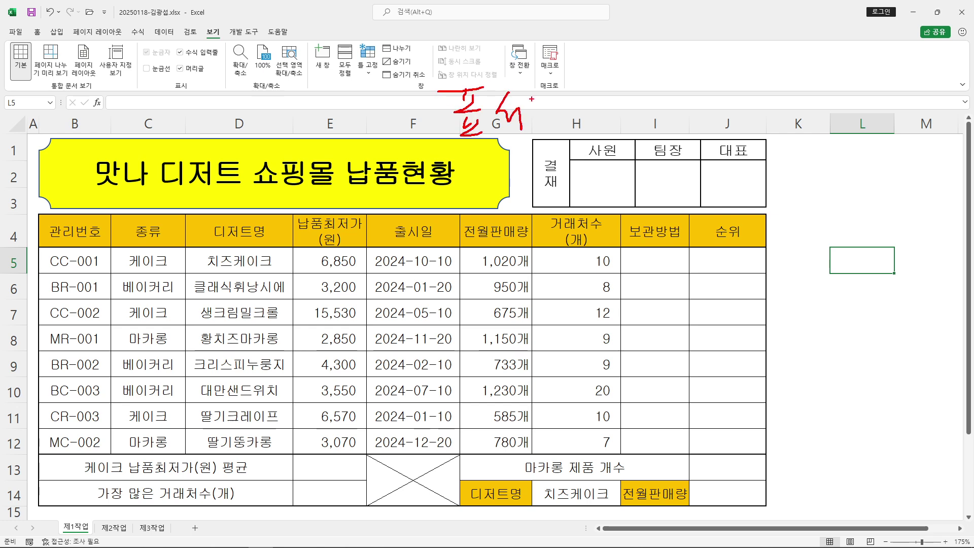
{"action": "left_click_drag", "start_coordinate": [460, 152], "coordinate": [618, 150]}
{"action": "left_click_drag", "start_coordinate": [646, 64], "coordinate": [577, 191]}
{"action": "left_click_drag", "start_coordinate": [715, 35], "coordinate": [599, 233]}
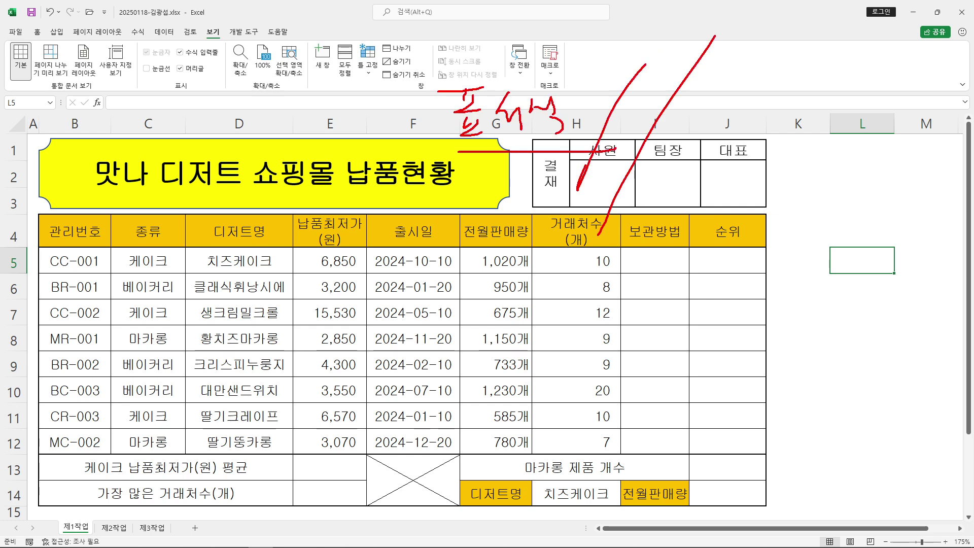
{"action": "left_click_drag", "start_coordinate": [587, 28], "coordinate": [587, 70]}
{"action": "left_click_drag", "start_coordinate": [617, 32], "coordinate": [612, 52]}
{"action": "left_click_drag", "start_coordinate": [632, 38], "coordinate": [686, 47]}
{"action": "mouse_move", "coordinate": [690, 46]}
{"action": "left_mouse_down"}
{"action": "mouse_move", "coordinate": [708, 34]}
{"action": "mouse_move", "coordinate": [725, 59]}
{"action": "left_mouse_up"}
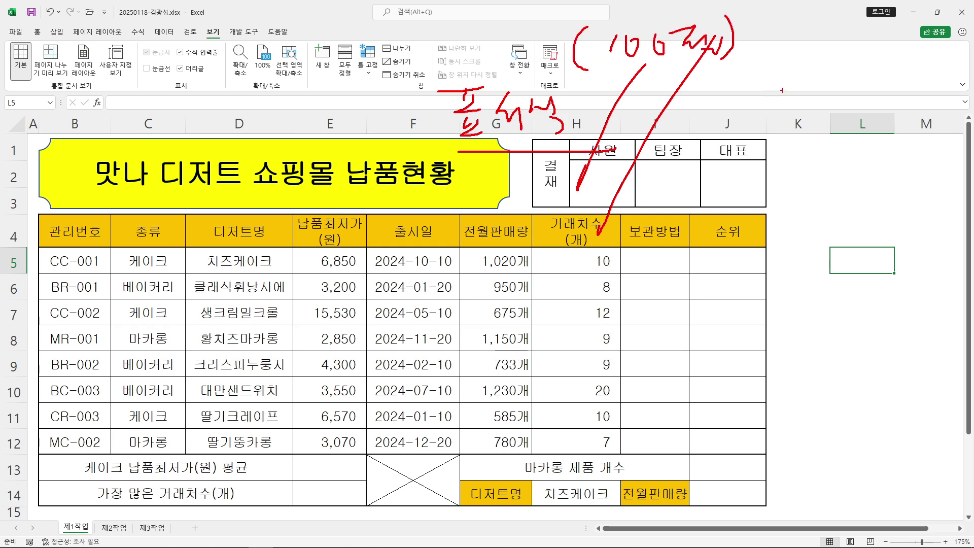
{"action": "left_click_drag", "start_coordinate": [351, 40], "coordinate": [370, 72]}
{"action": "left_click_drag", "start_coordinate": [364, 53], "coordinate": [398, 77]}
{"action": "left_click_drag", "start_coordinate": [409, 31], "coordinate": [414, 68]}
{"action": "left_click_drag", "start_coordinate": [419, 27], "coordinate": [439, 34]}
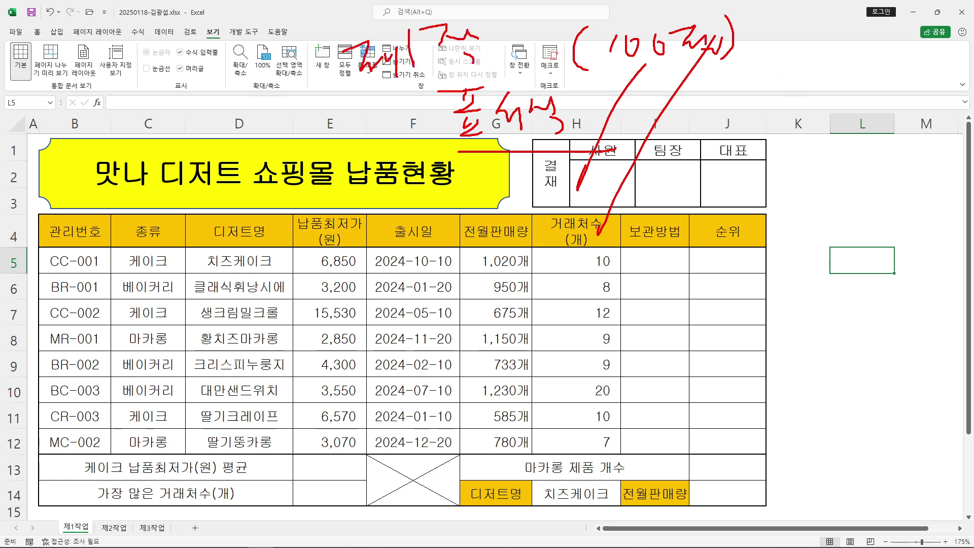
{"action": "left_click_drag", "start_coordinate": [523, 23], "coordinate": [525, 45]}
{"action": "left_click_drag", "start_coordinate": [509, 49], "coordinate": [530, 68]}
{"action": "left_click_drag", "start_coordinate": [512, 60], "coordinate": [528, 61]}
{"action": "left_click_drag", "start_coordinate": [512, 68], "coordinate": [527, 67]}
Write a 240 score above the title, mark up the table, then clear all annotations
{"action": "left_click_drag", "start_coordinate": [321, 79], "coordinate": [496, 74]}
{"action": "left_click_drag", "start_coordinate": [221, 116], "coordinate": [264, 147]}
{"action": "mouse_move", "coordinate": [285, 108]}
{"action": "left_mouse_down"}
{"action": "mouse_move", "coordinate": [325, 134]}
{"action": "mouse_move", "coordinate": [309, 162]}
{"action": "left_mouse_up"}
{"action": "mouse_move", "coordinate": [335, 127]}
{"action": "left_mouse_down"}
{"action": "mouse_move", "coordinate": [330, 153]}
{"action": "mouse_move", "coordinate": [350, 132]}
{"action": "left_mouse_up"}
{"action": "left_click_drag", "start_coordinate": [224, 170], "coordinate": [375, 169]}
{"action": "left_click_drag", "start_coordinate": [368, 159], "coordinate": [380, 182]}
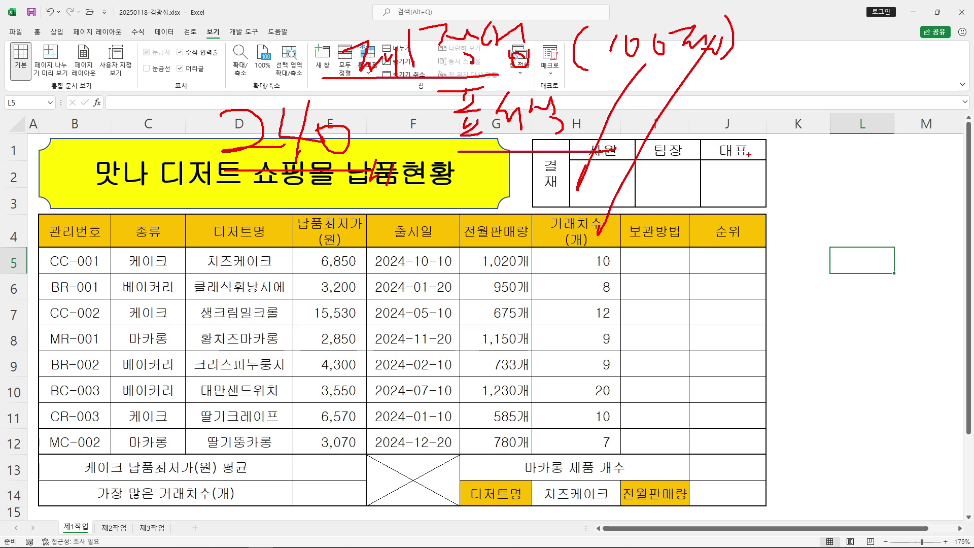
{"action": "left_click_drag", "start_coordinate": [415, 113], "coordinate": [284, 297]}
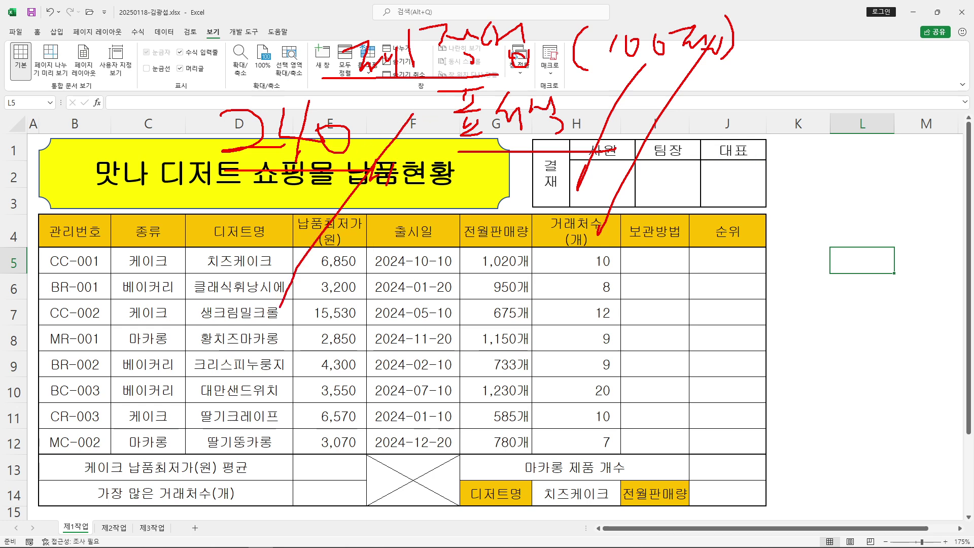
{"action": "mouse_move", "coordinate": [437, 295]}
{"action": "left_mouse_down"}
{"action": "mouse_move", "coordinate": [406, 355]}
{"action": "mouse_move", "coordinate": [432, 358]}
{"action": "left_mouse_up"}
{"action": "left_click_drag", "start_coordinate": [493, 313], "coordinate": [507, 324]}
{"action": "left_click_drag", "start_coordinate": [515, 325], "coordinate": [514, 335]}
{"action": "mouse_move", "coordinate": [500, 341]}
{"action": "left_mouse_down"}
{"action": "mouse_move", "coordinate": [523, 339]}
{"action": "mouse_move", "coordinate": [522, 360]}
{"action": "left_mouse_up"}
{"action": "left_click_drag", "start_coordinate": [509, 358], "coordinate": [528, 366]}
{"action": "left_click_drag", "start_coordinate": [315, 271], "coordinate": [327, 271]}
{"action": "left_click_drag", "start_coordinate": [327, 270], "coordinate": [340, 304]}
{"action": "mouse_move", "coordinate": [345, 266]}
{"action": "left_mouse_down"}
{"action": "mouse_move", "coordinate": [355, 307]}
{"action": "mouse_move", "coordinate": [381, 275]}
{"action": "left_mouse_up"}
{"action": "left_click_drag", "start_coordinate": [340, 294], "coordinate": [347, 308]}
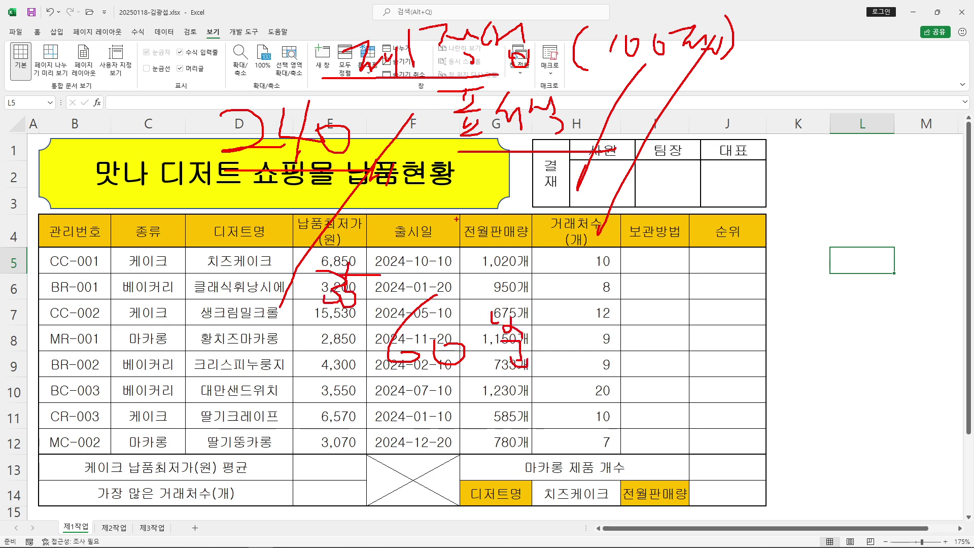
{"action": "left_click_drag", "start_coordinate": [453, 219], "coordinate": [307, 445]}
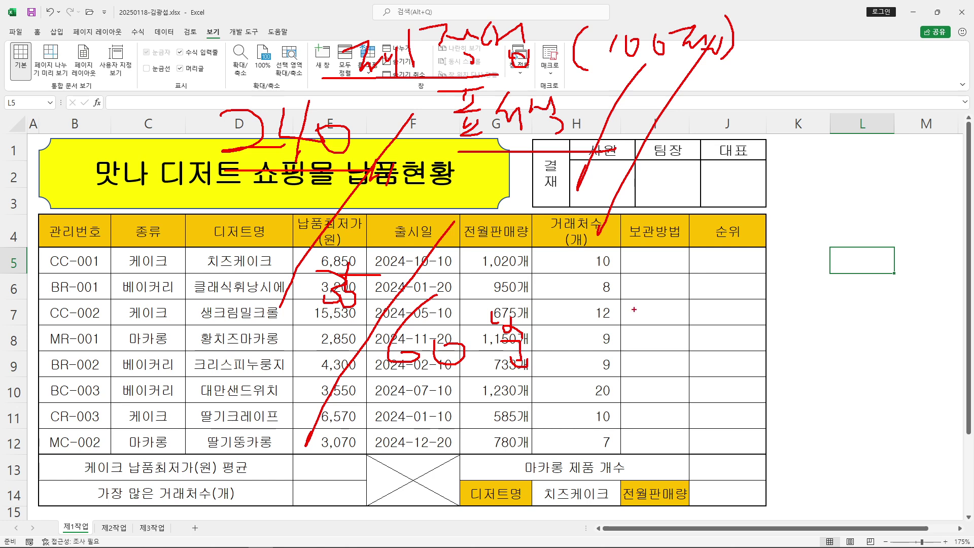
{"action": "key", "text": "Escape"}
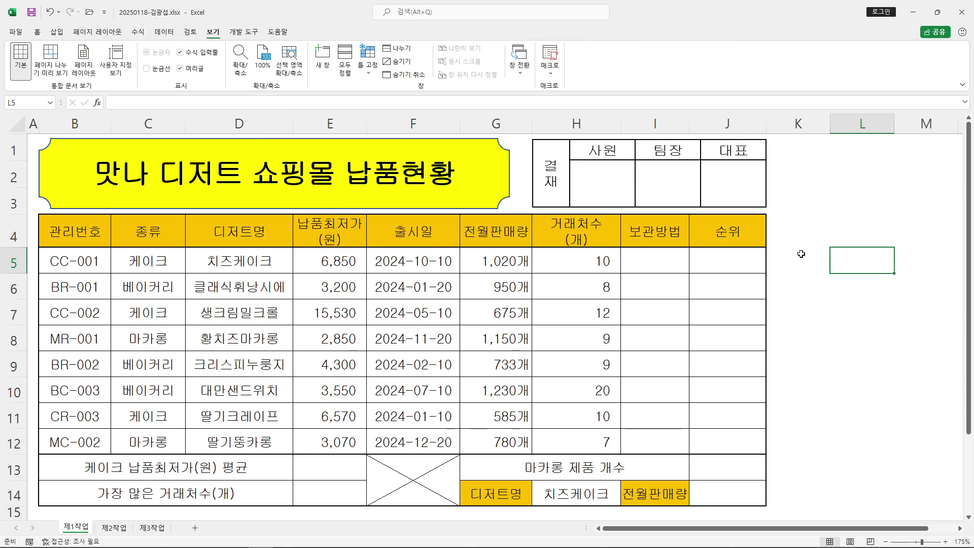
Check which cells are still empty: 보관방법 I5:I12, 순위 J5:J12, and the summary cells
{"action": "left_click_drag", "start_coordinate": [648, 257], "coordinate": [654, 441]}
{"action": "left_click_drag", "start_coordinate": [722, 241], "coordinate": [724, 261]}
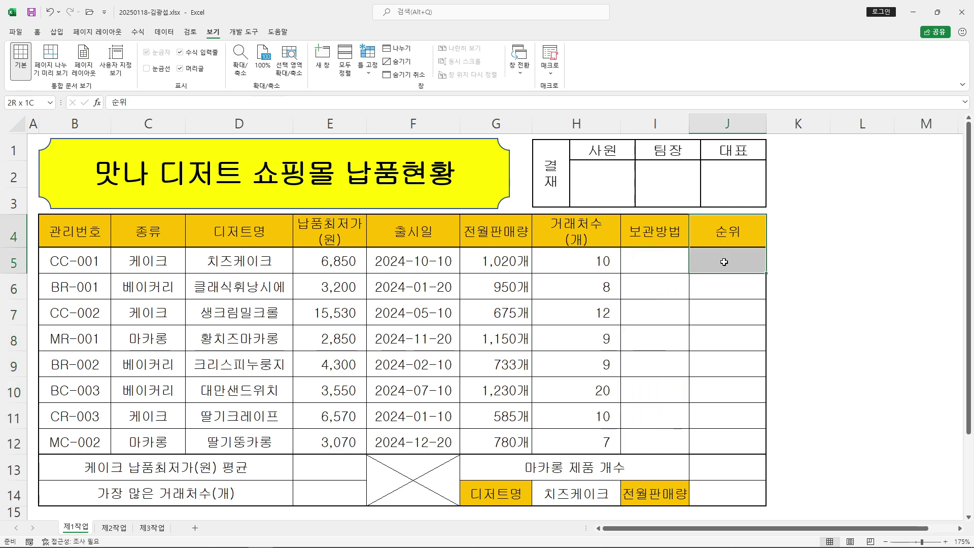
{"action": "left_click_drag", "start_coordinate": [653, 256], "coordinate": [660, 442]}
{"action": "left_click_drag", "start_coordinate": [735, 256], "coordinate": [740, 441]}
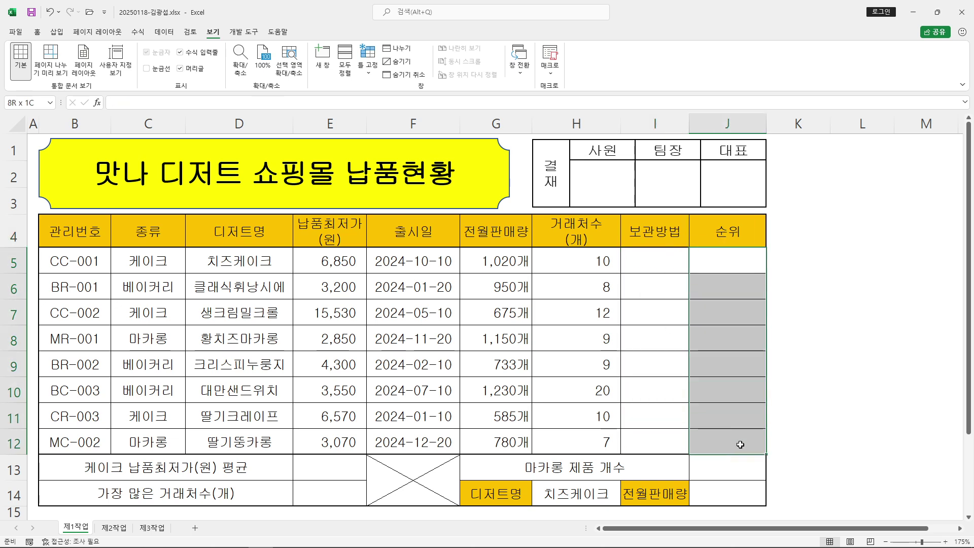
{"action": "left_click", "coordinate": [355, 469]}
{"action": "left_click", "coordinate": [348, 496]}
{"action": "left_click", "coordinate": [727, 495]}
{"action": "left_click", "coordinate": [841, 395]}
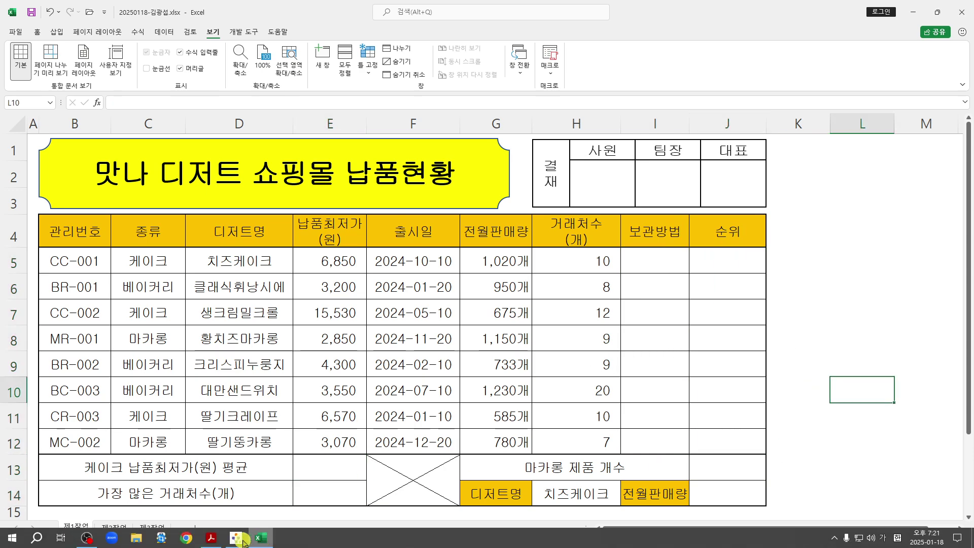
In the PDF, read the 보관방법 instruction and its IF, MID function hint
{"action": "left_click", "coordinate": [211, 542]}
{"action": "scroll", "coordinate": [521, 384], "scroll_direction": "down", "scroll_amount": 10}
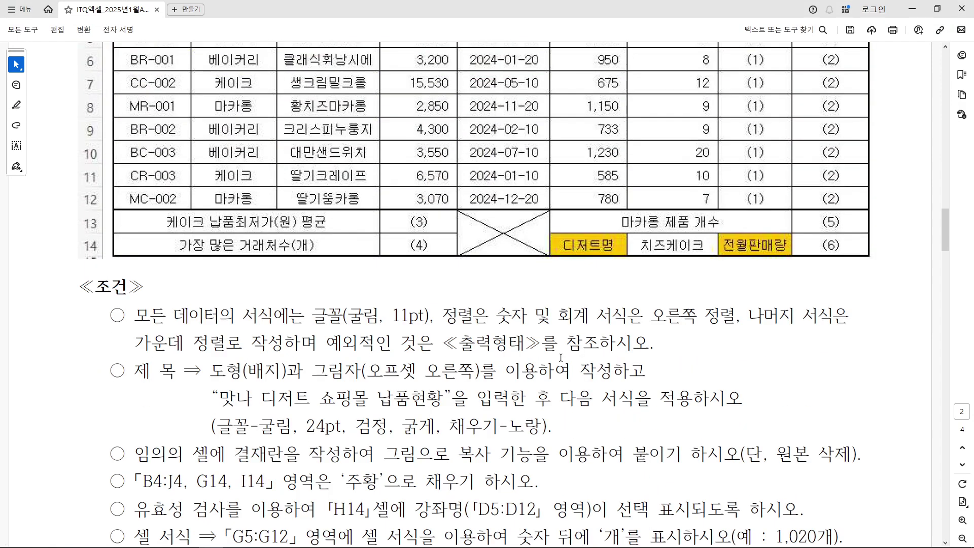
{"action": "scroll", "coordinate": [562, 355], "scroll_direction": "down", "scroll_amount": 4}
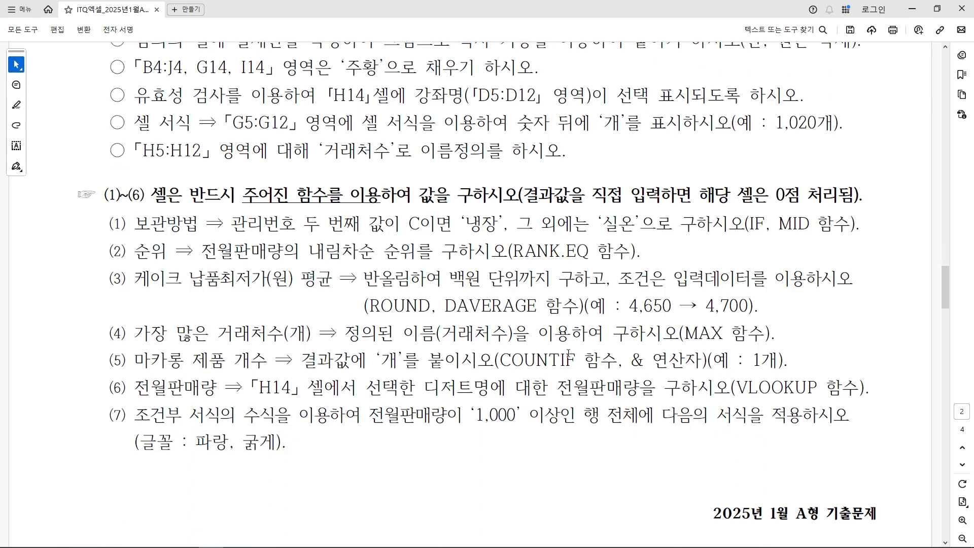
{"action": "left_click_drag", "start_coordinate": [133, 230], "coordinate": [182, 229]}
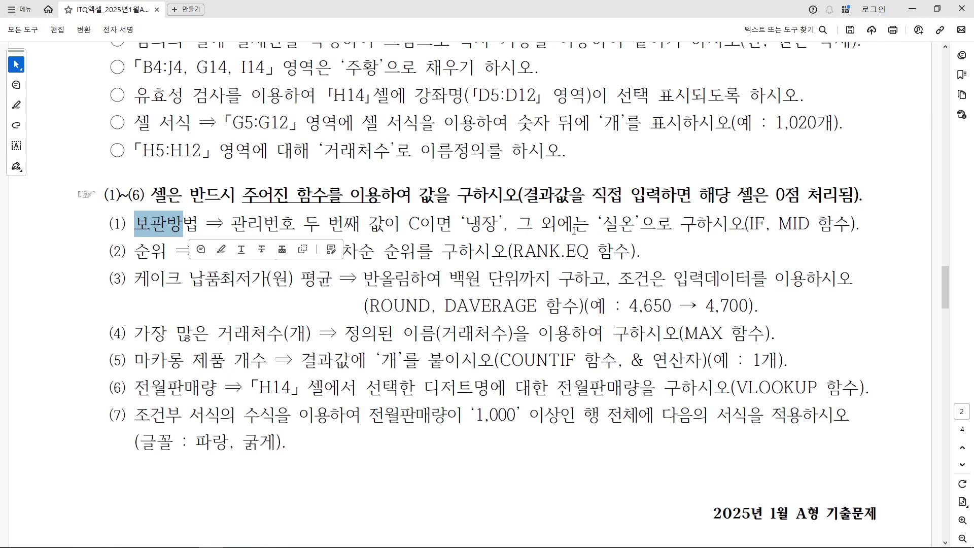
{"action": "left_click_drag", "start_coordinate": [770, 225], "coordinate": [861, 227]}
{"action": "left_click", "coordinate": [694, 235]}
{"action": "scroll", "coordinate": [760, 253], "scroll_direction": "up", "scroll_amount": 2}
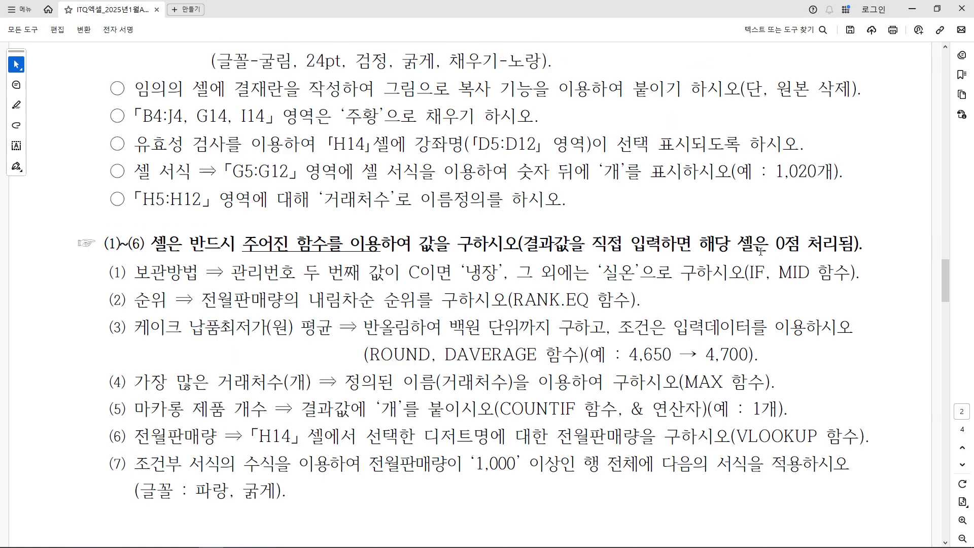
{"action": "scroll", "coordinate": [760, 251], "scroll_direction": "up", "scroll_amount": 20}
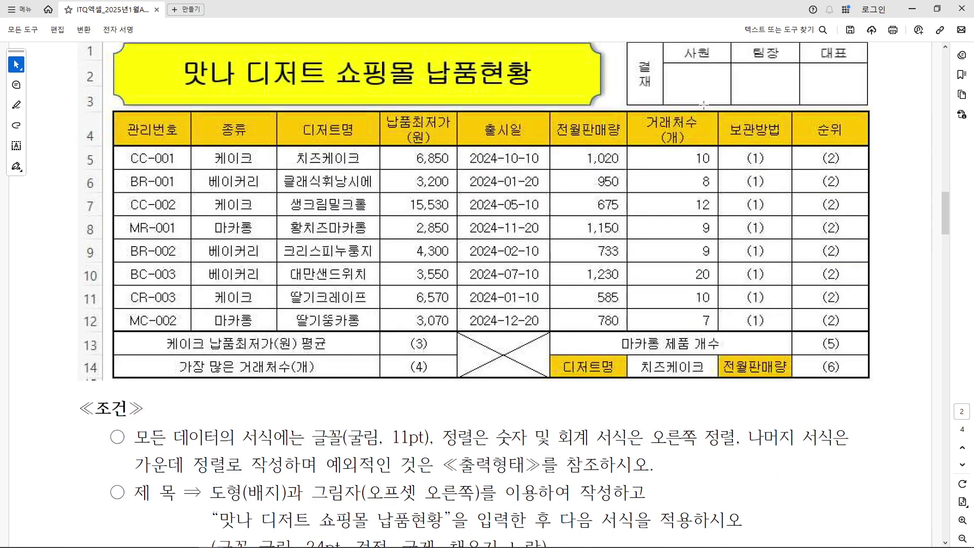
Look over the 보관방법 column in the PDF's sample table
{"action": "left_click_drag", "start_coordinate": [721, 146], "coordinate": [796, 328]}
{"action": "left_click", "coordinate": [732, 150]}
{"action": "left_click_drag", "start_coordinate": [731, 150], "coordinate": [792, 175]}
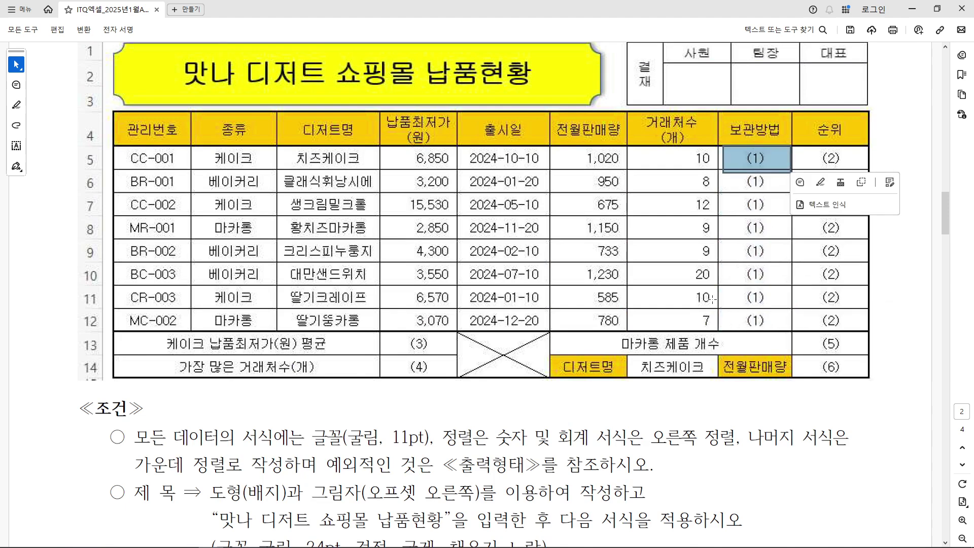
{"action": "scroll", "coordinate": [703, 311], "scroll_direction": "down", "scroll_amount": 10}
{"action": "scroll", "coordinate": [704, 310], "scroll_direction": "down", "scroll_amount": 3}
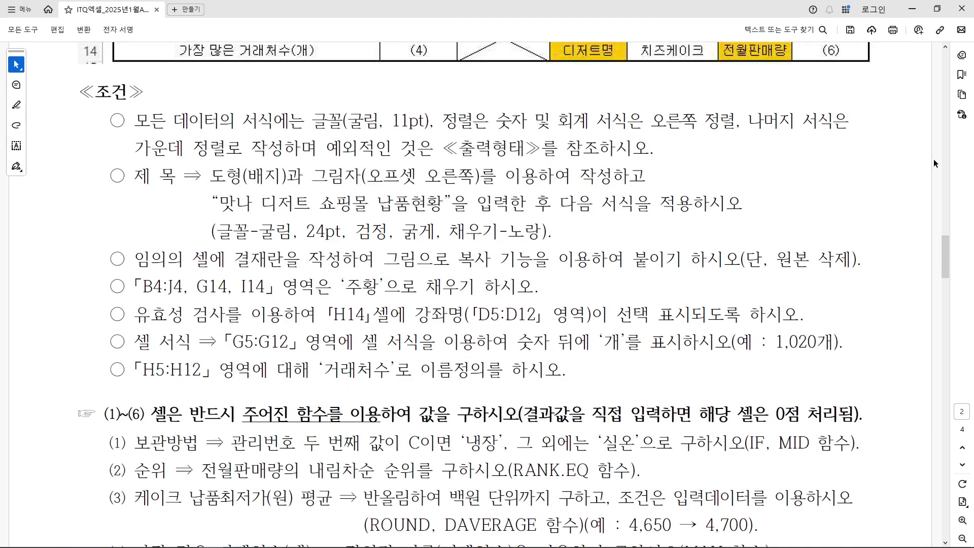
Shrink the PDF viewer and bring the Excel workbook back to the front
{"action": "left_click", "coordinate": [938, 10]}
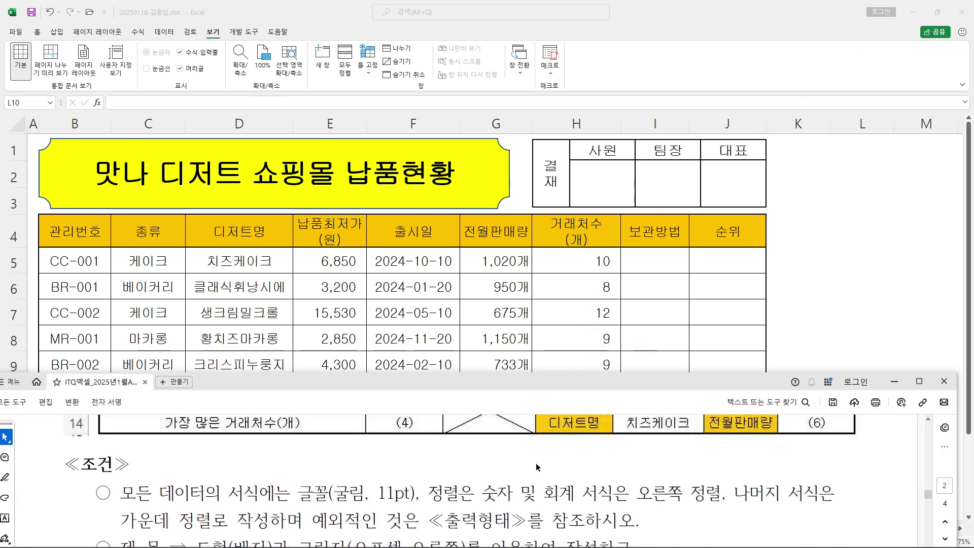
{"action": "scroll", "coordinate": [537, 467], "scroll_direction": "down", "scroll_amount": 11}
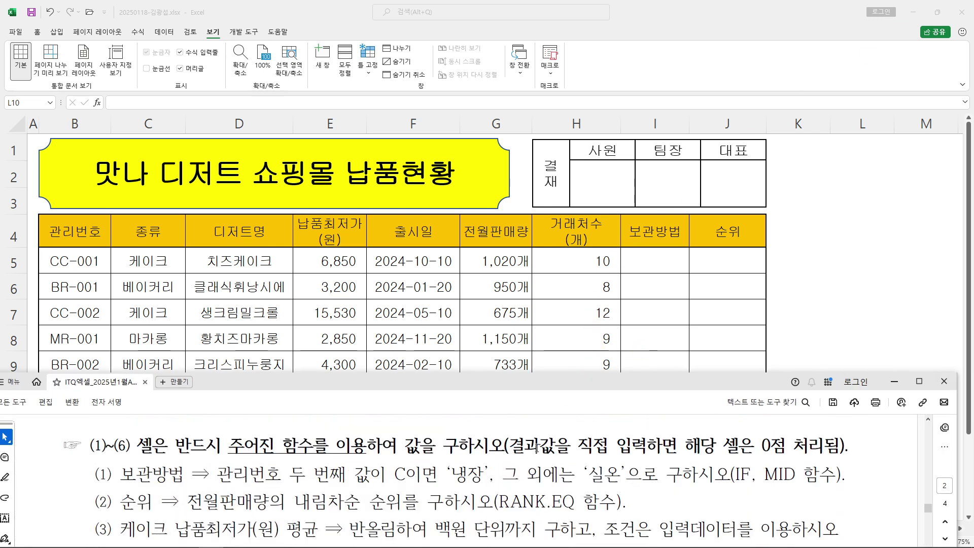
{"action": "left_click", "coordinate": [812, 321]}
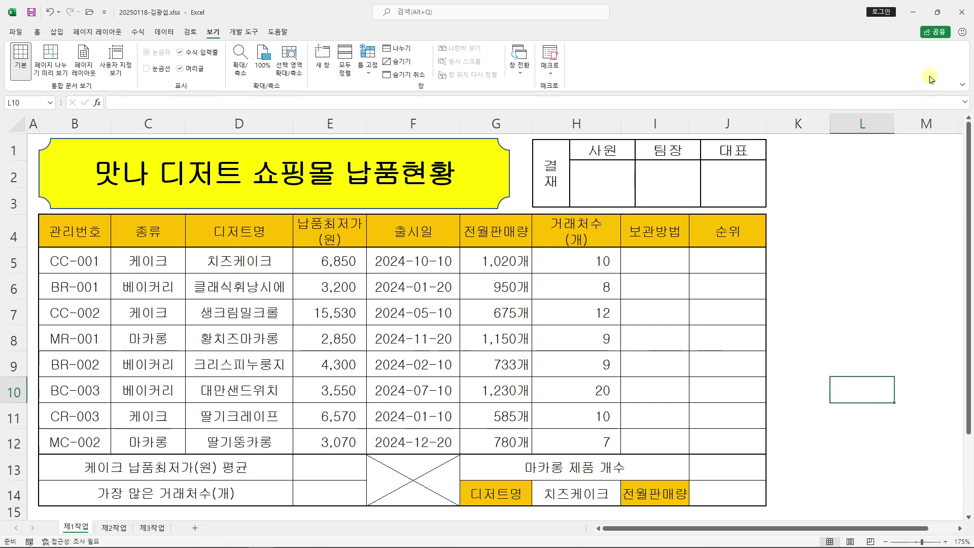
Place Excel above the PDF, enter =IF( in cell I5, and open IF's Function Arguments
{"action": "left_click", "coordinate": [936, 15]}
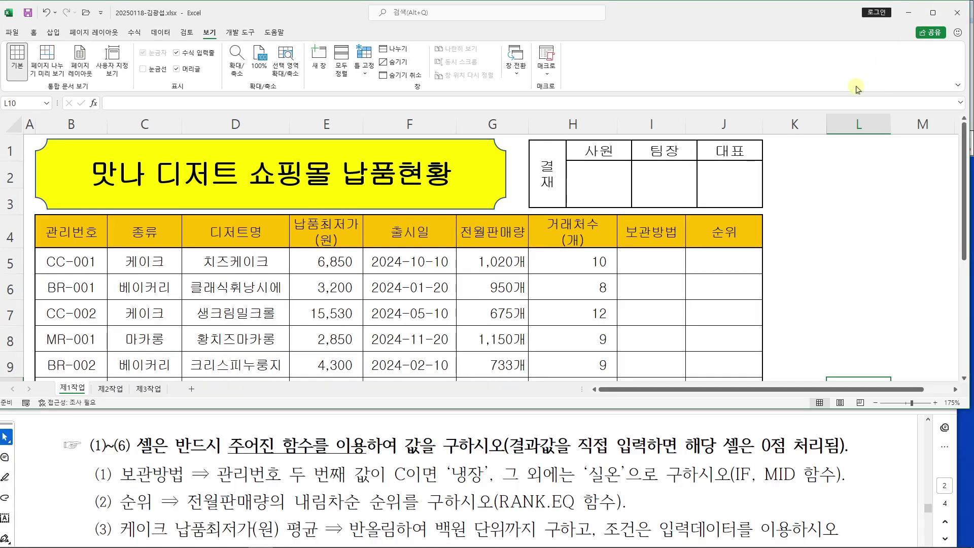
{"action": "left_click", "coordinate": [653, 268]}
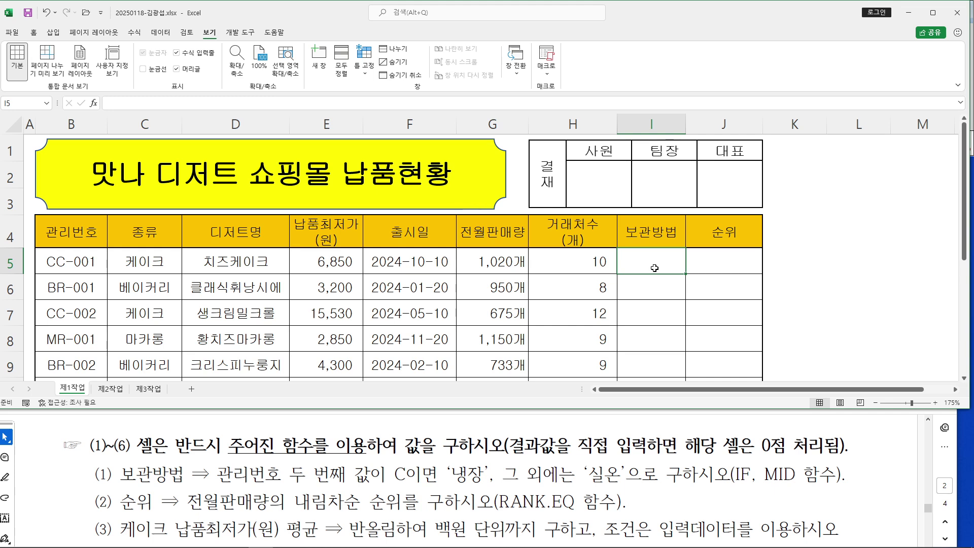
{"action": "type", "text": "="}
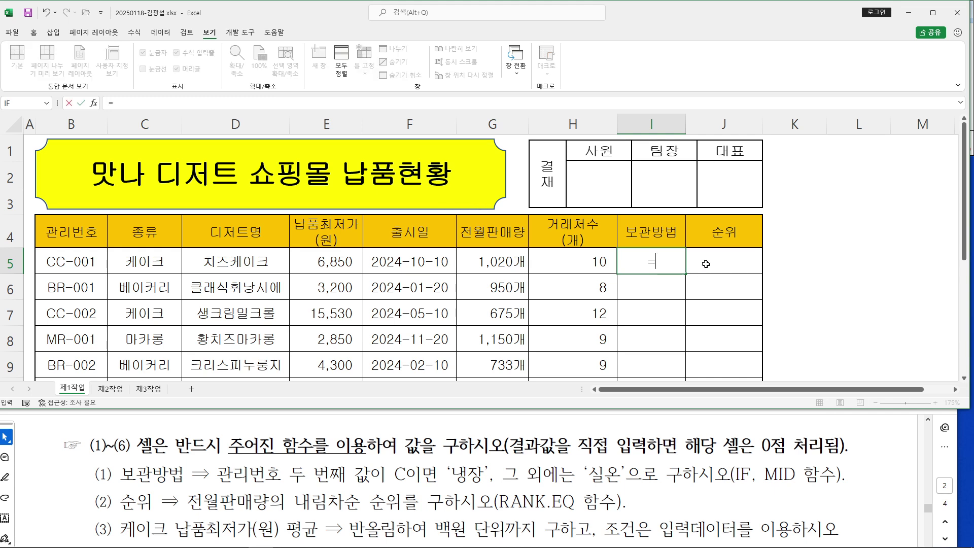
{"action": "type", "text": "if"}
{"action": "key", "text": "BackSpace"}
{"action": "key", "text": "BackSpace"}
{"action": "type", "text": "ㅑㄹ"}
{"action": "key", "text": "BackSpace"}
{"action": "key", "text": "BackSpace"}
{"action": "type", "text": "if("}
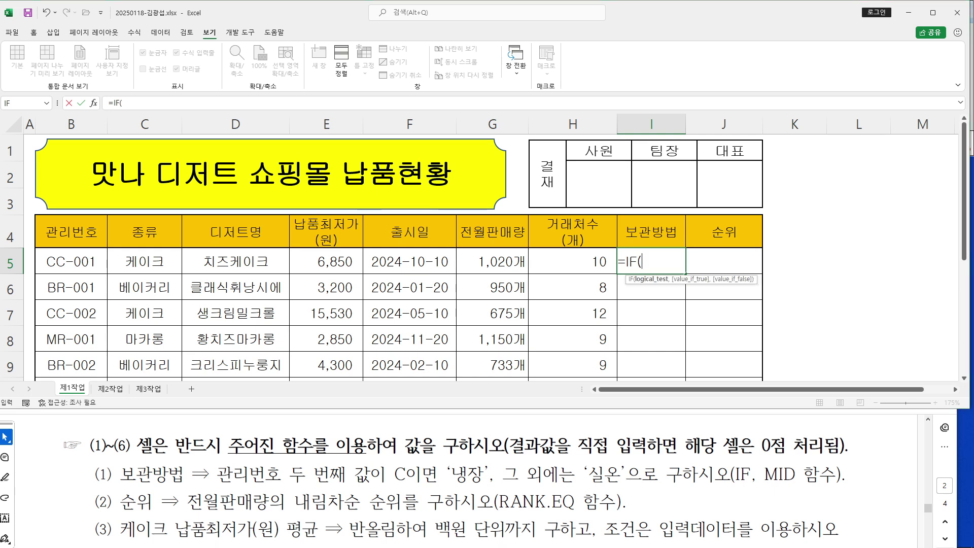
{"action": "mouse_move", "coordinate": [90, 89]}
{"action": "left_mouse_down"}
{"action": "mouse_move", "coordinate": [101, 117]}
{"action": "mouse_move", "coordinate": [136, 71]}
{"action": "mouse_move", "coordinate": [199, 43]}
{"action": "left_mouse_up"}
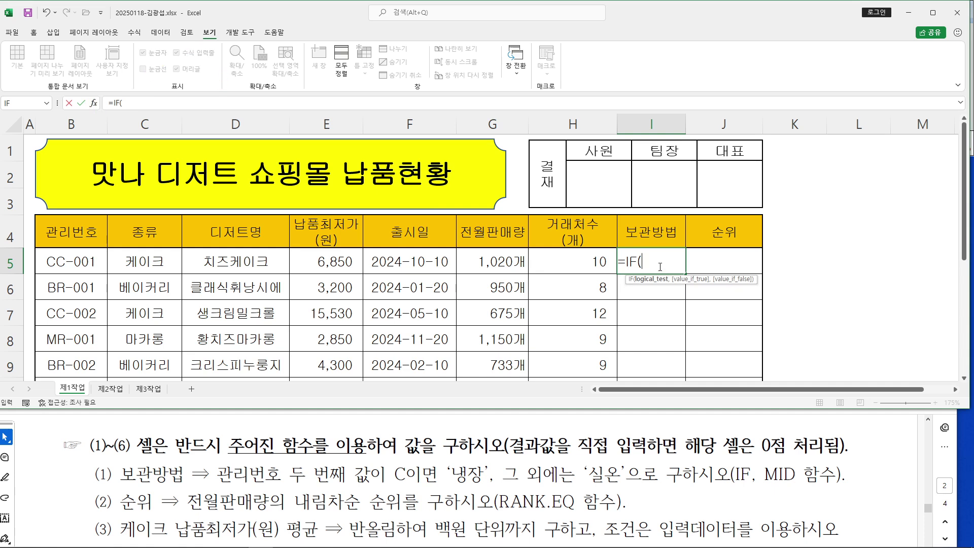
{"action": "left_click", "coordinate": [93, 104]}
{"action": "left_click_drag", "start_coordinate": [583, 150], "coordinate": [647, 76]}
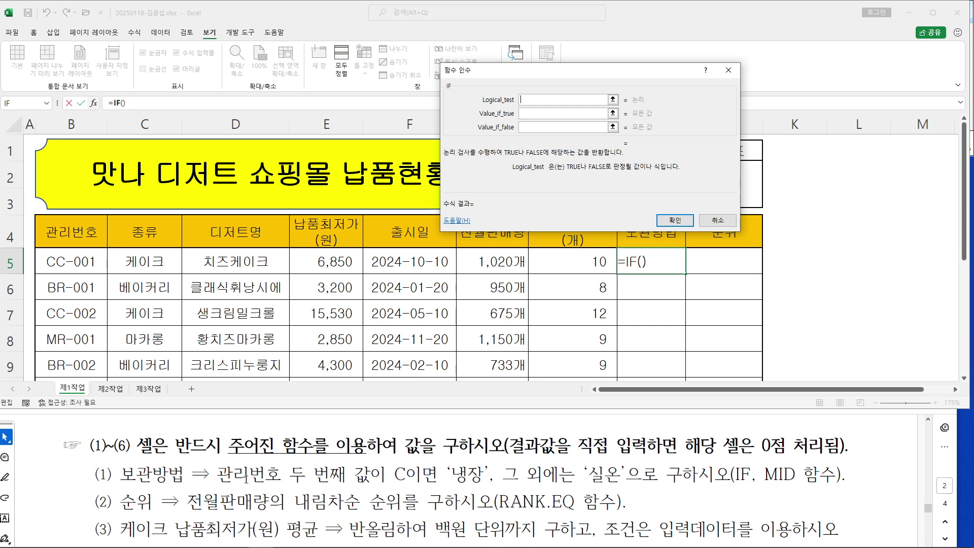
Nest MID into IF's Logical_test and open MID's Function Arguments dialog
{"action": "left_click_drag", "start_coordinate": [385, 475], "coordinate": [218, 475]}
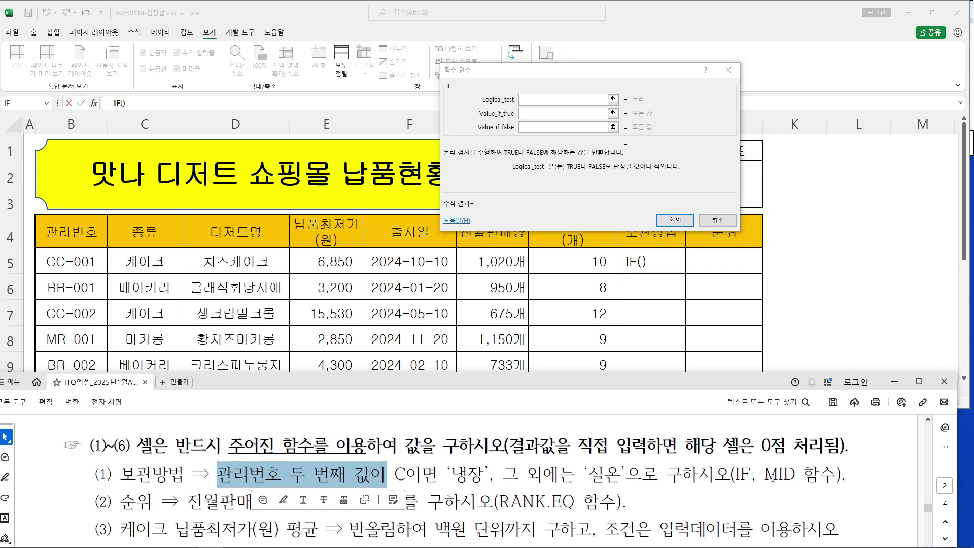
{"action": "left_click", "coordinate": [545, 100]}
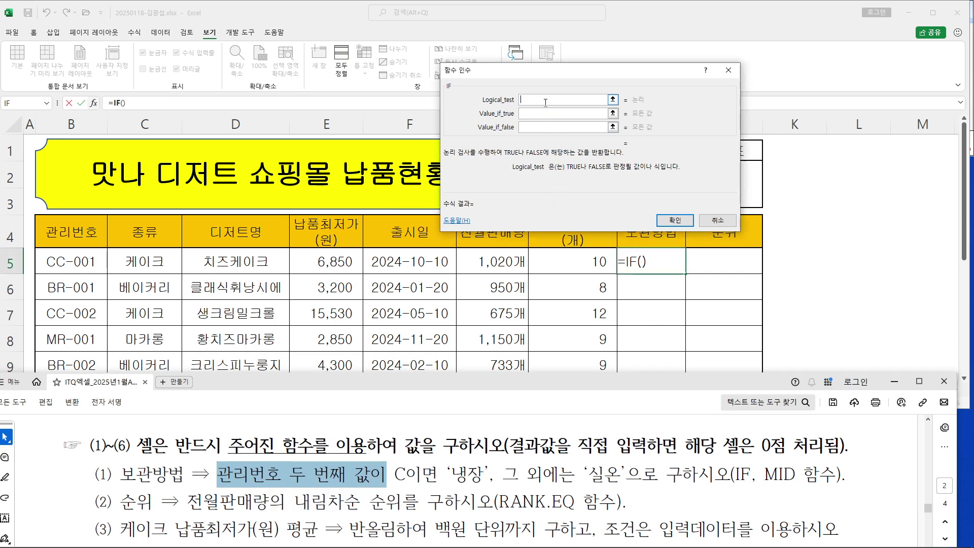
{"action": "type", "text": "MID("}
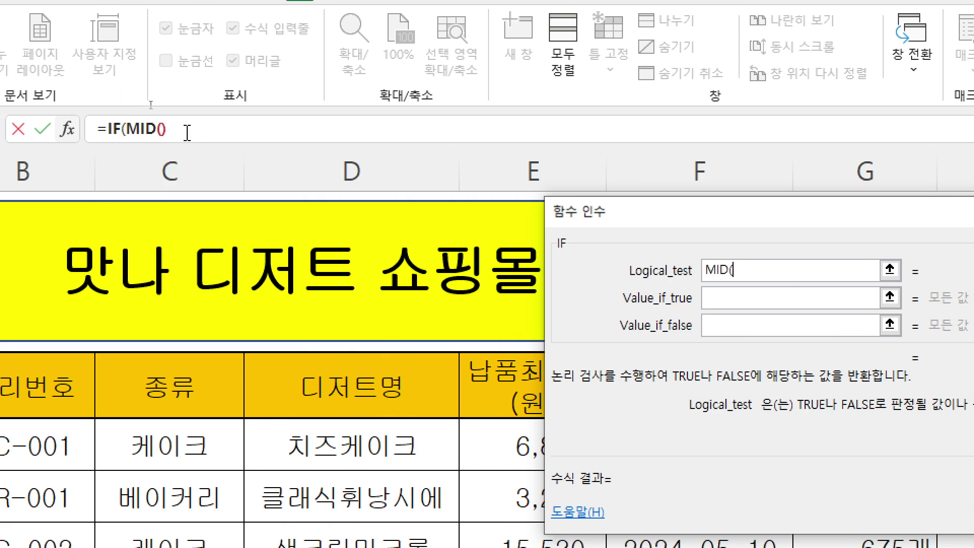
{"action": "left_click", "coordinate": [160, 130]}
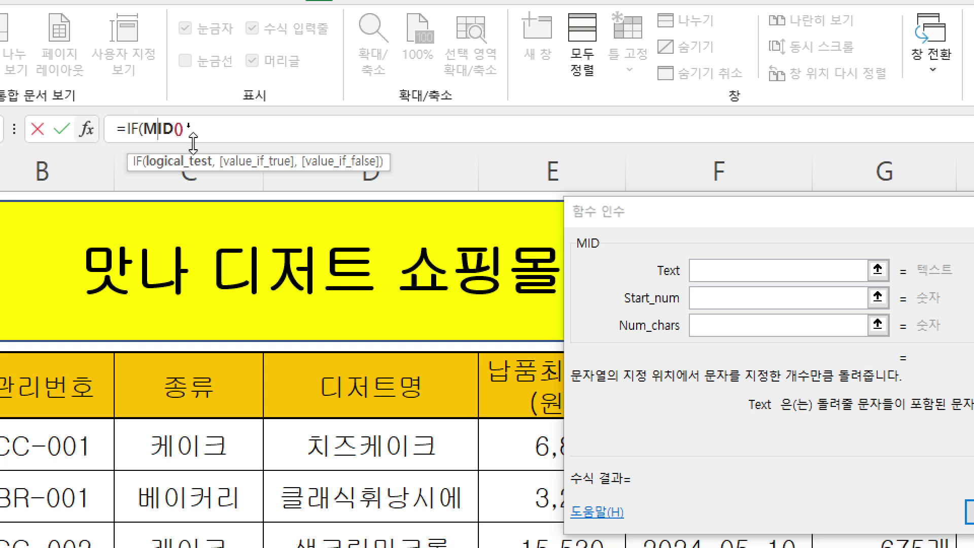
{"action": "left_click", "coordinate": [790, 217]}
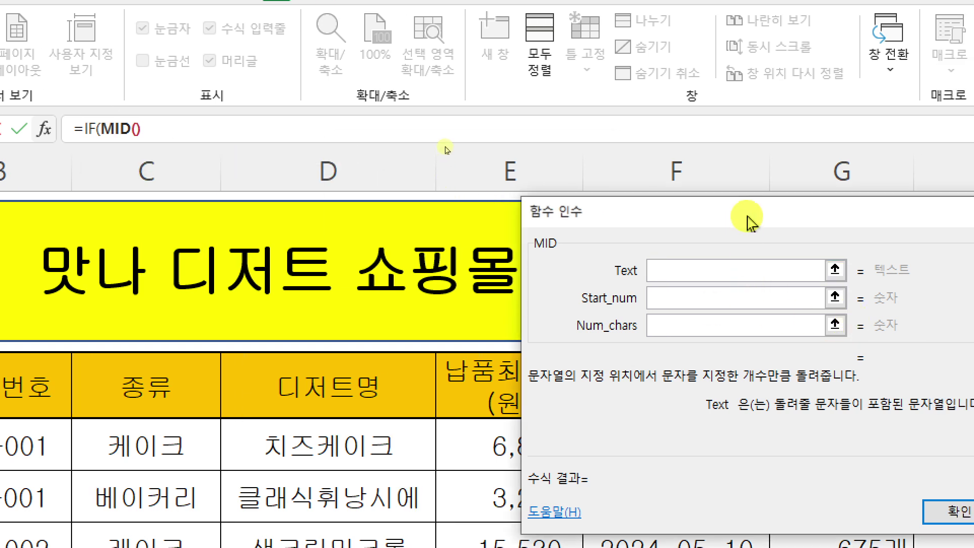
{"action": "left_click_drag", "start_coordinate": [728, 222], "coordinate": [602, 175]}
Set MID's arguments to Text B5, Start_num 2, Num_chars 1
{"action": "left_click", "coordinate": [579, 234]}
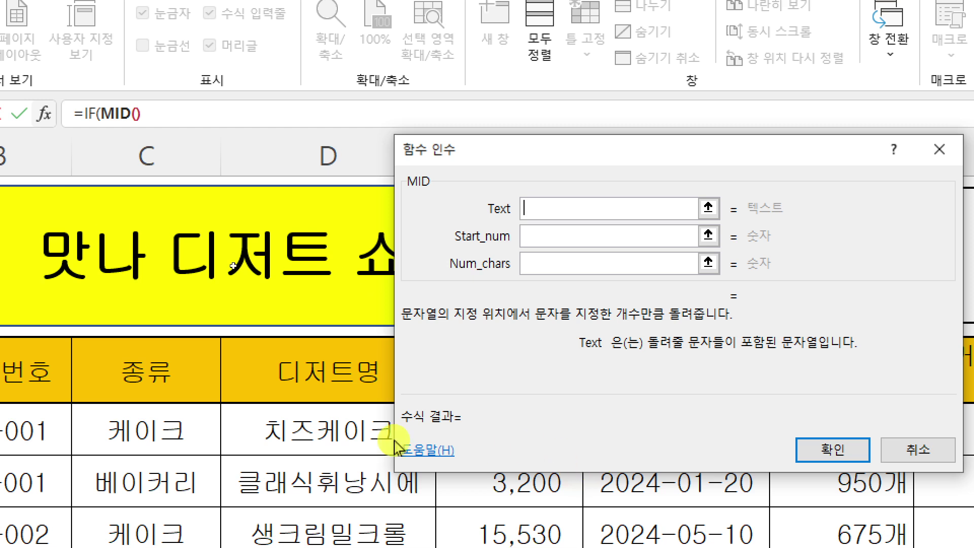
{"action": "left_click", "coordinate": [155, 431]}
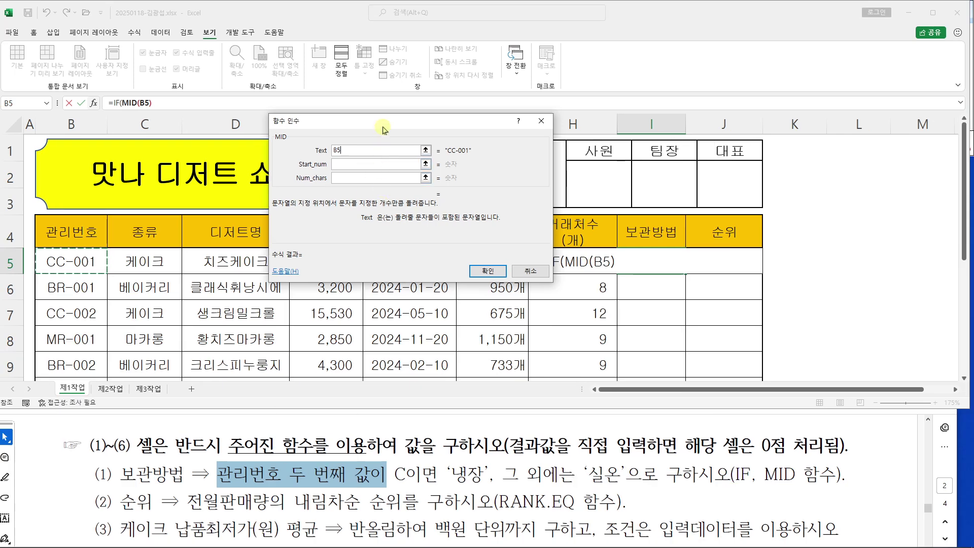
{"action": "left_click_drag", "start_coordinate": [383, 130], "coordinate": [477, 138]}
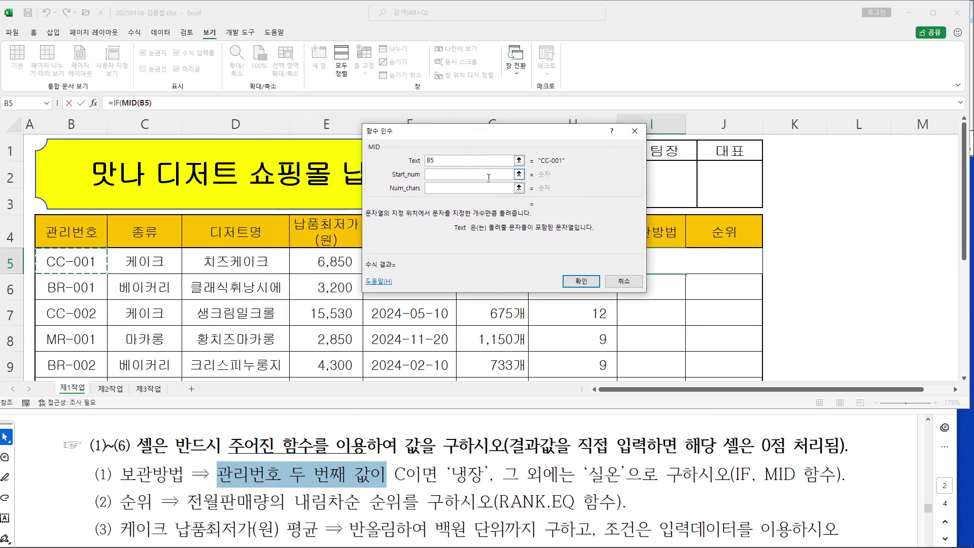
{"action": "left_click", "coordinate": [449, 181]}
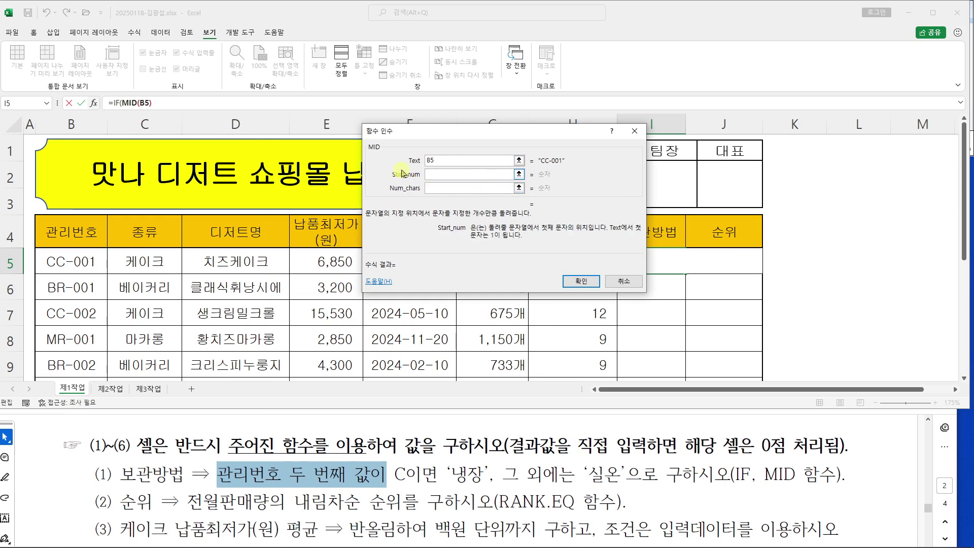
{"action": "type", "text": "2"}
{"action": "left_click", "coordinate": [445, 188]}
{"action": "type", "text": "1"}
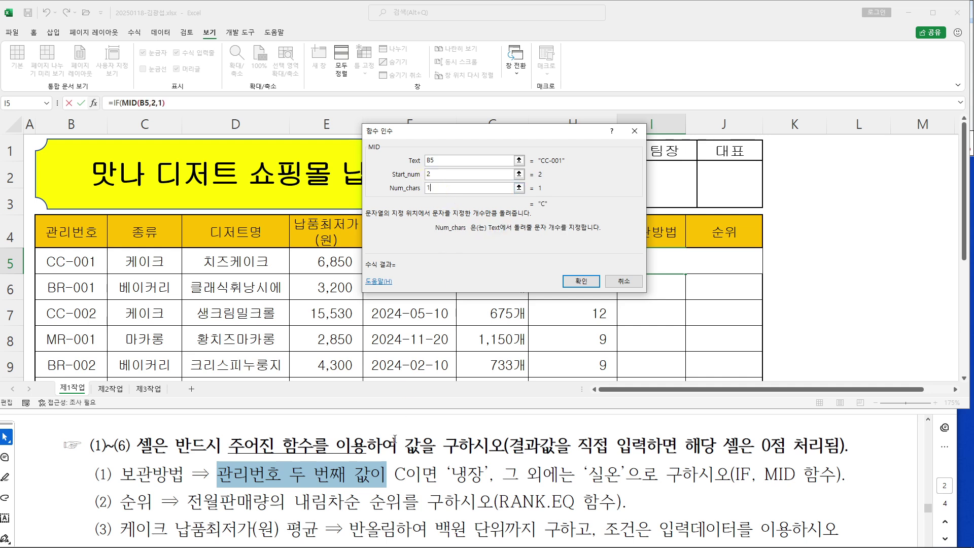
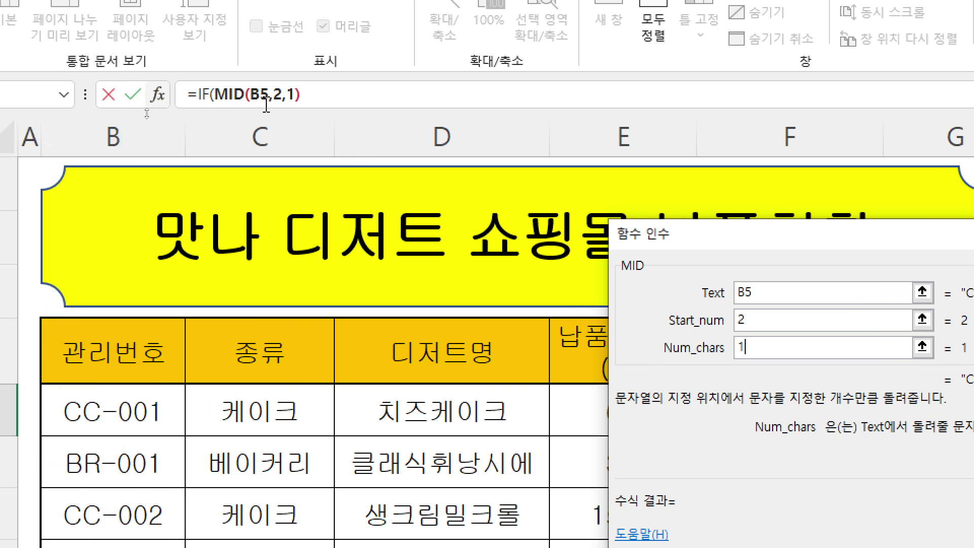
Return to IF's arguments and complete Logical_test as MID(B5,2,1)="C"
{"action": "left_click", "coordinate": [205, 92]}
{"action": "left_click_drag", "start_coordinate": [865, 242], "coordinate": [764, 209]}
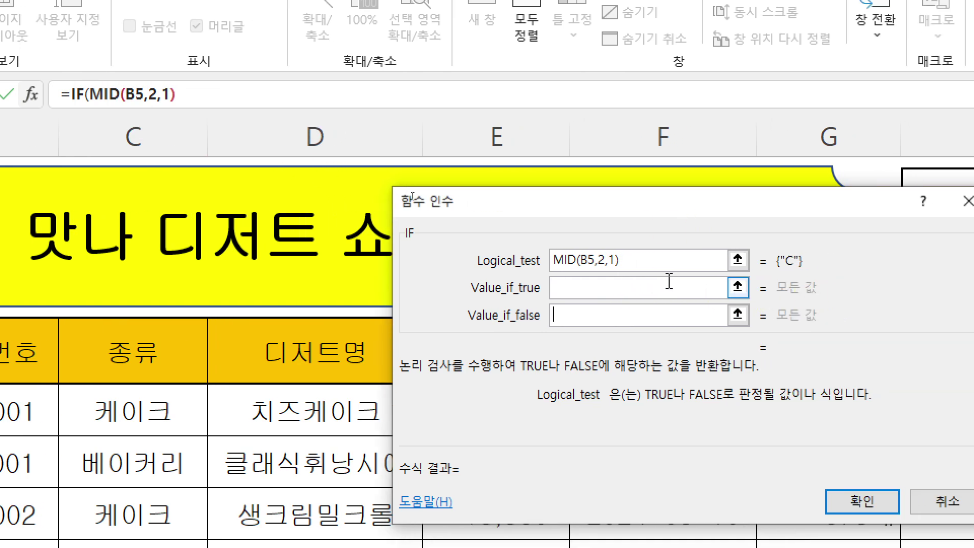
{"action": "left_click", "coordinate": [658, 263]}
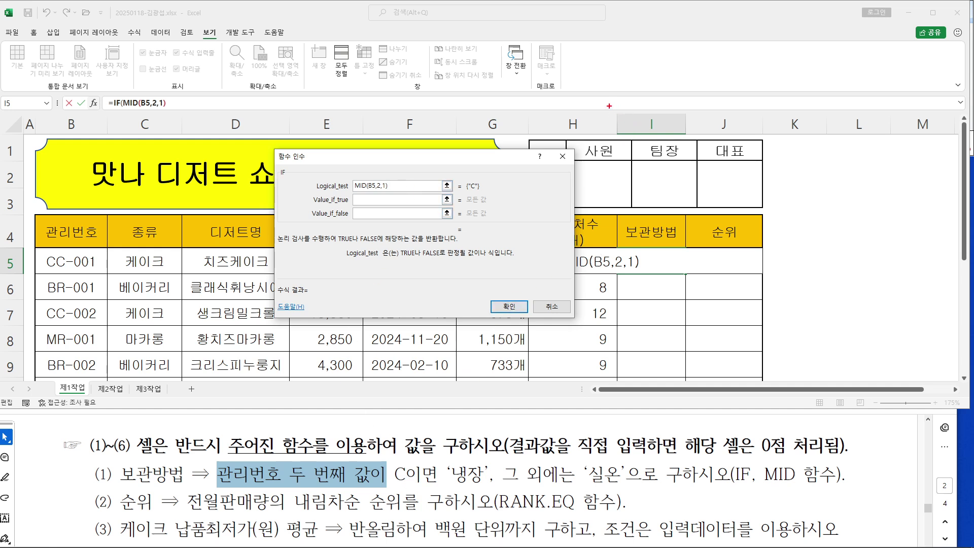
{"action": "mouse_move", "coordinate": [614, 148]}
{"action": "left_mouse_down"}
{"action": "mouse_move", "coordinate": [635, 216]}
{"action": "mouse_move", "coordinate": [595, 244]}
{"action": "mouse_move", "coordinate": [631, 306]}
{"action": "mouse_move", "coordinate": [588, 368]}
{"action": "mouse_move", "coordinate": [640, 359]}
{"action": "left_mouse_up"}
{"action": "mouse_move", "coordinate": [614, 378]}
{"action": "left_mouse_down"}
{"action": "mouse_move", "coordinate": [598, 391]}
{"action": "mouse_move", "coordinate": [628, 414]}
{"action": "left_mouse_up"}
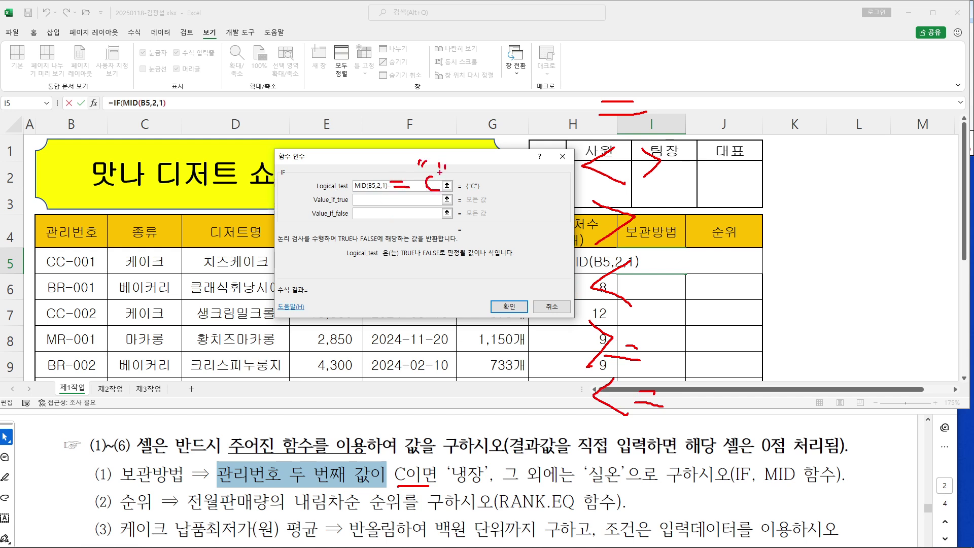
{"action": "key", "text": "Escape"}
{"action": "key", "text": "ctrl+4"}
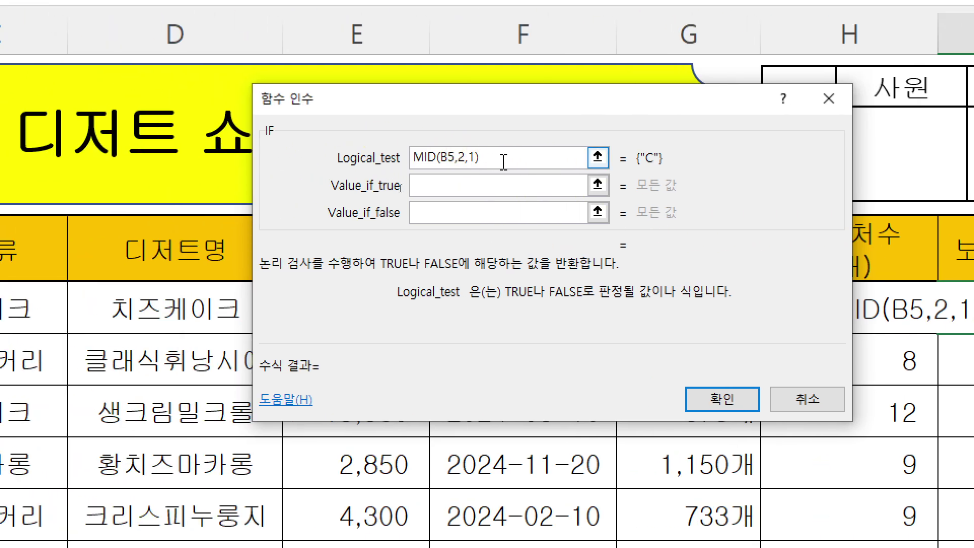
{"action": "type", "text": "=\"C\"ㅊ\"C\""}
Enter 냉장 as Value_if_true and 실온 as Value_if_false, fixing the 내장 typo
{"action": "left_click", "coordinate": [503, 193]}
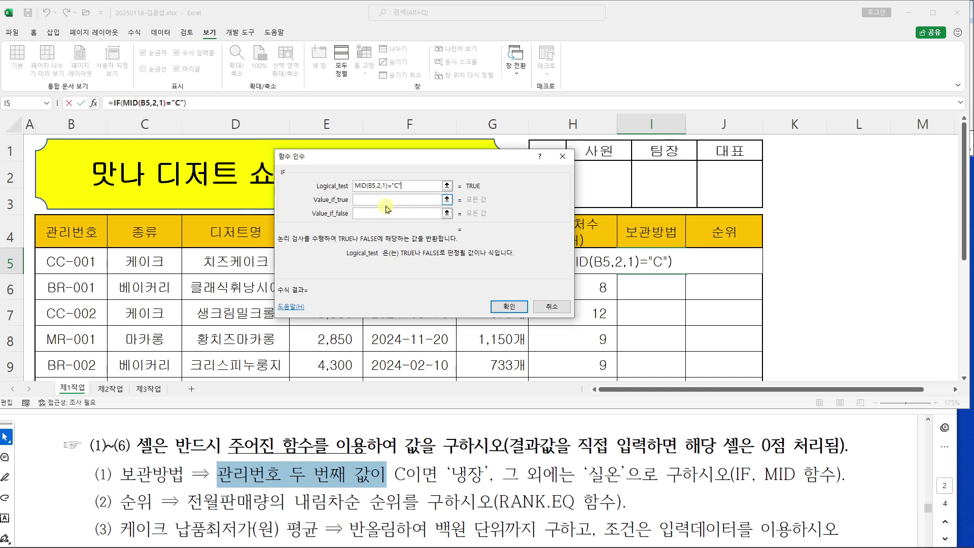
{"action": "left_click", "coordinate": [475, 194]}
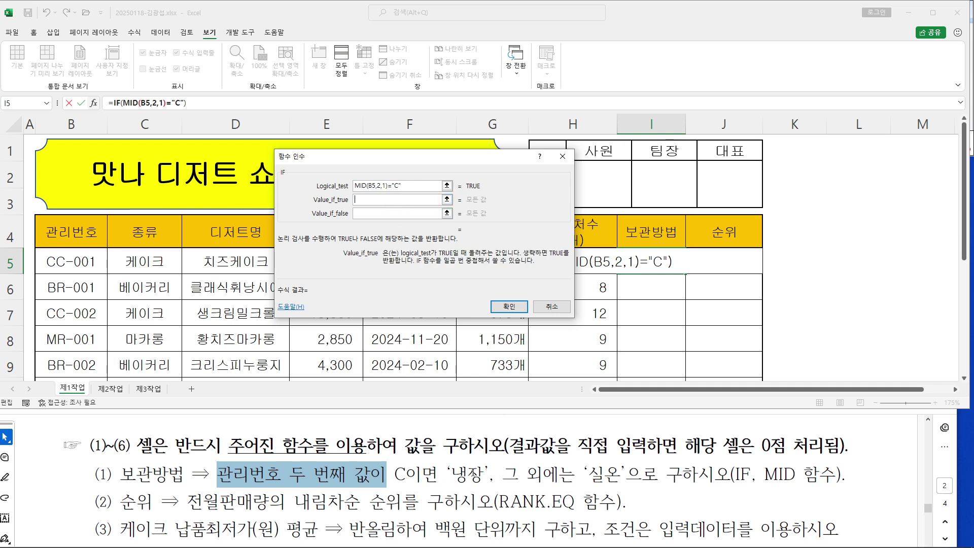
{"action": "left_click", "coordinate": [372, 199]}
{"action": "type", "text": "내장"}
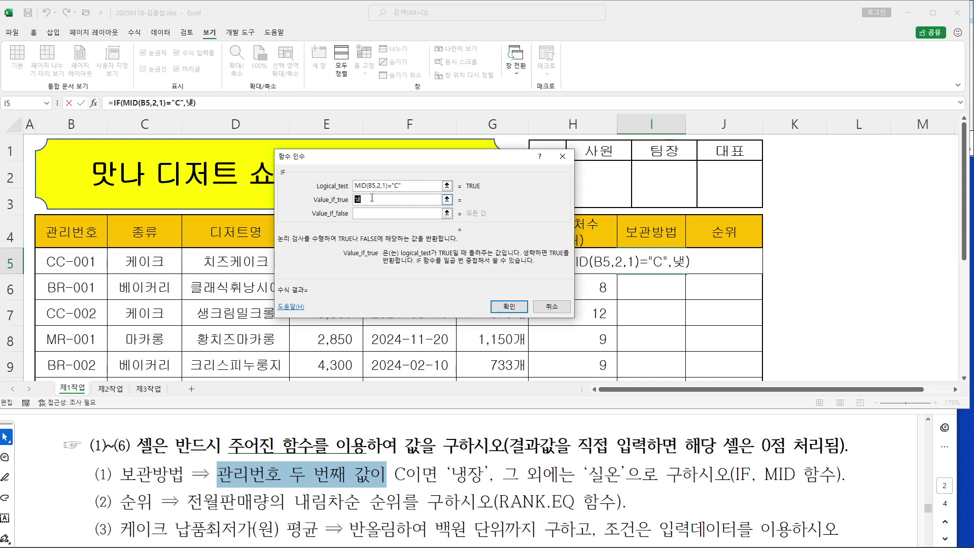
{"action": "key", "text": "Tab"}
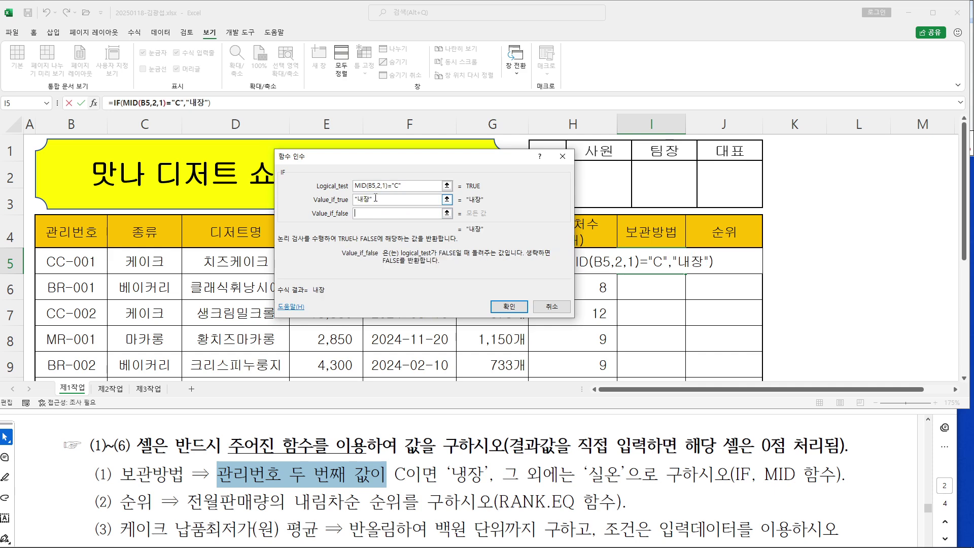
{"action": "left_click", "coordinate": [362, 201]}
{"action": "type", "text": "냉장"}
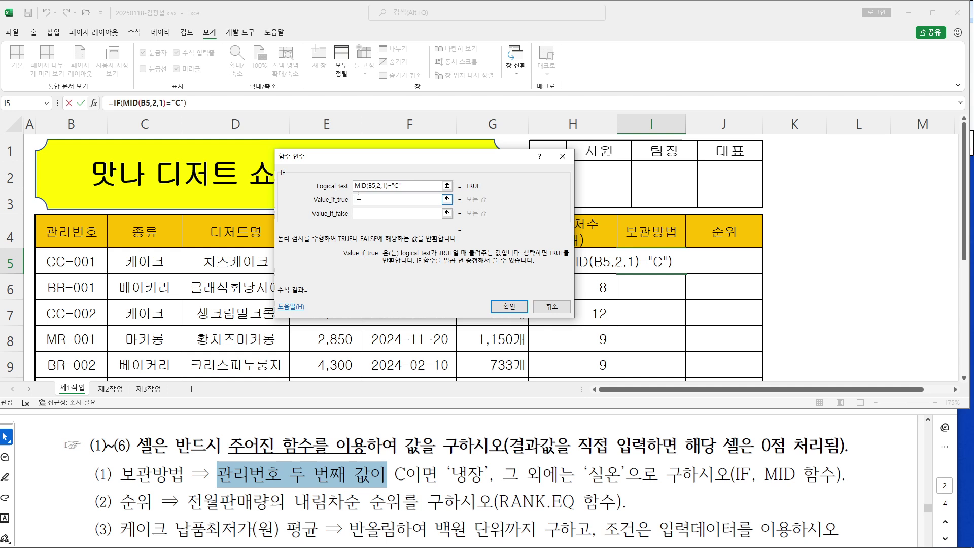
{"action": "key", "text": "Tab"}
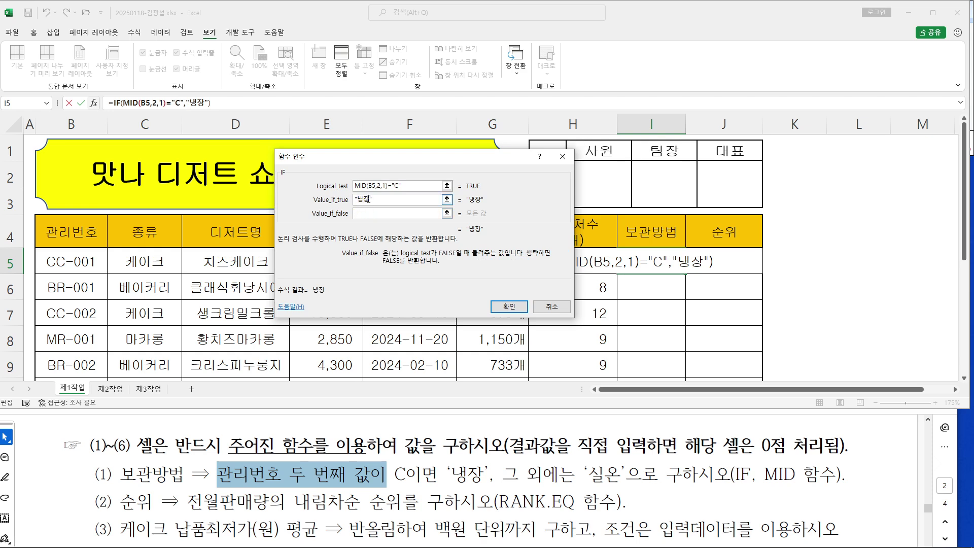
{"action": "type", "text": "실온"}
{"action": "key", "text": "Tab"}
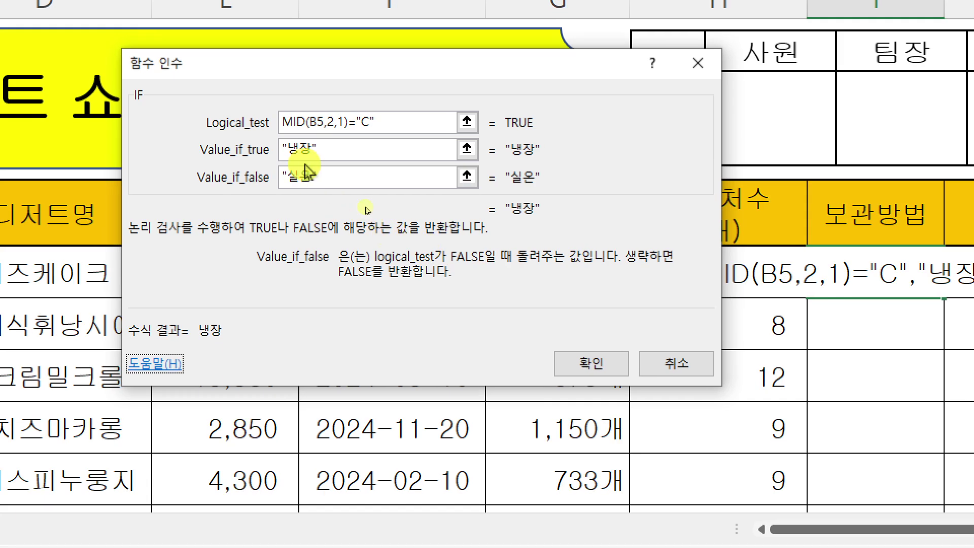
Retype 냉장 and 실온 in the true and false value boxes to correct them
{"action": "key", "text": "shift+Tab"}
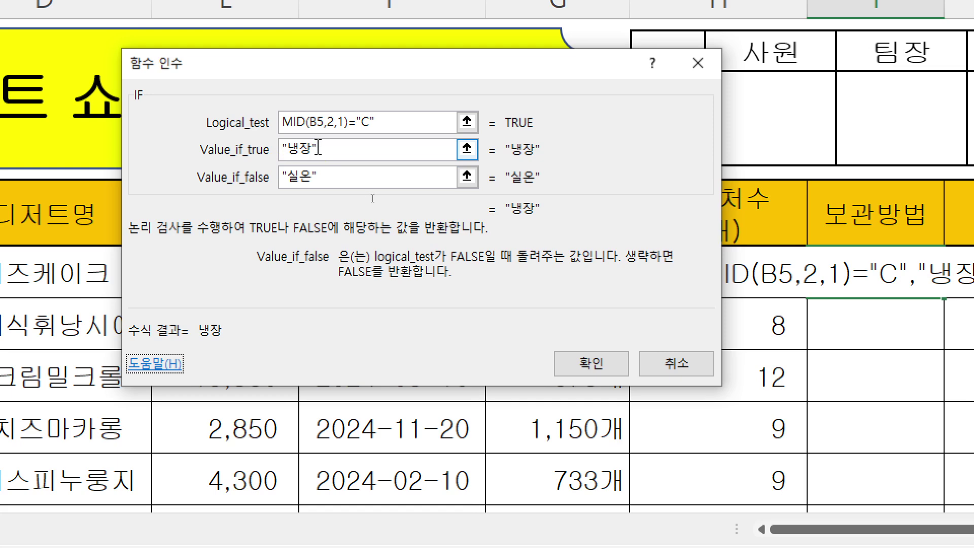
{"action": "left_click", "coordinate": [318, 148]}
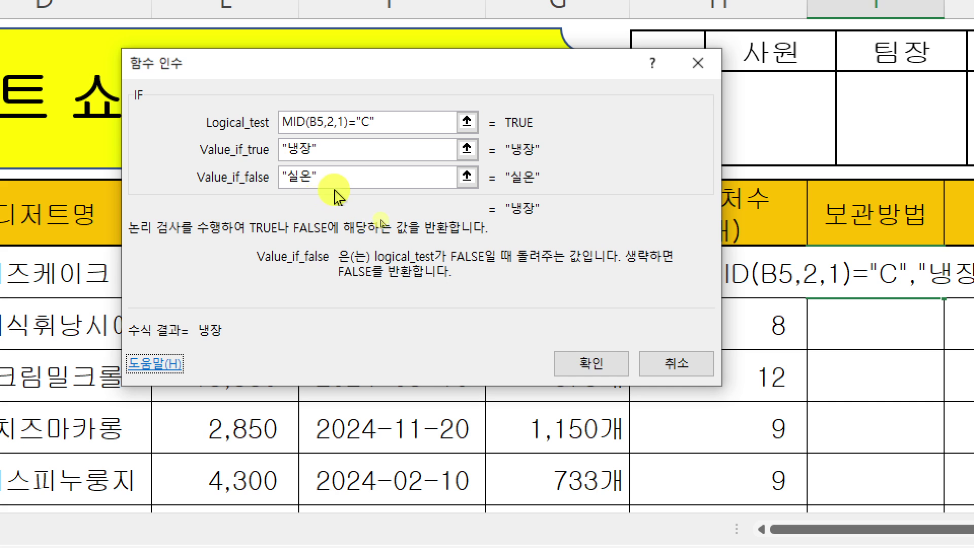
{"action": "left_click", "coordinate": [325, 151]}
{"action": "left_click", "coordinate": [325, 150]}
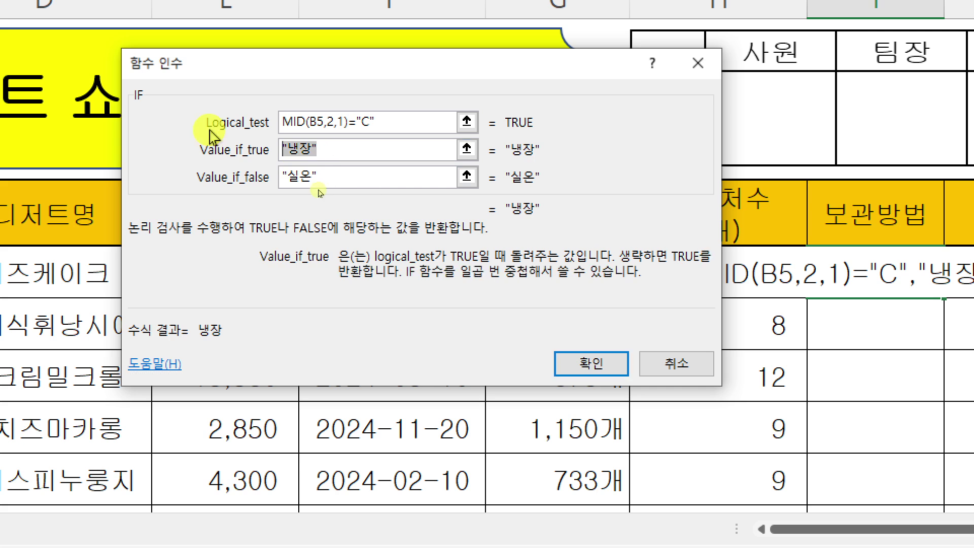
{"action": "type", "text": "냉장"}
{"action": "key", "text": "Tab"}
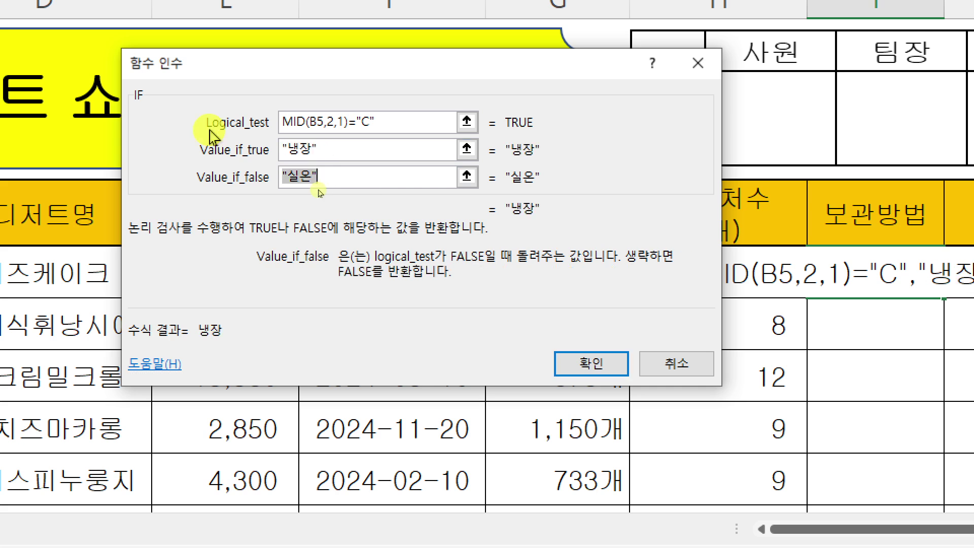
{"action": "type", "text": "실온"}
{"action": "key", "text": "Tab"}
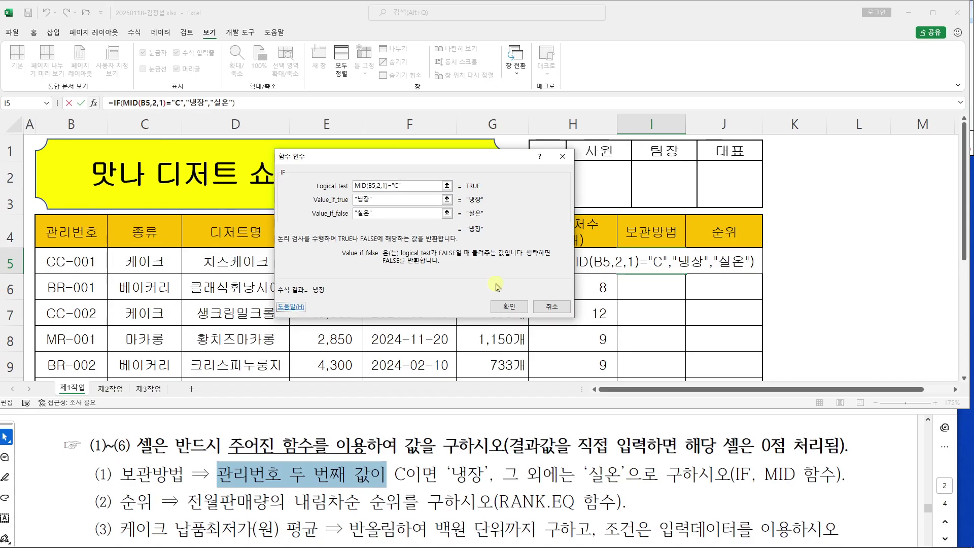
Confirm the IF formula and fill I5 down to I12 without formatting
{"action": "left_click", "coordinate": [920, 482]}
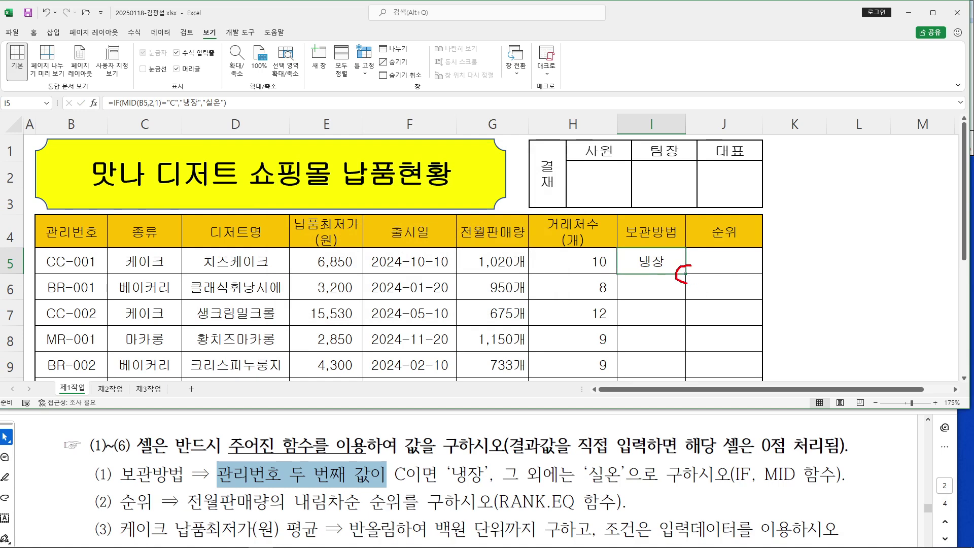
{"action": "left_click_drag", "start_coordinate": [685, 278], "coordinate": [684, 378]}
{"action": "key", "text": "Escape"}
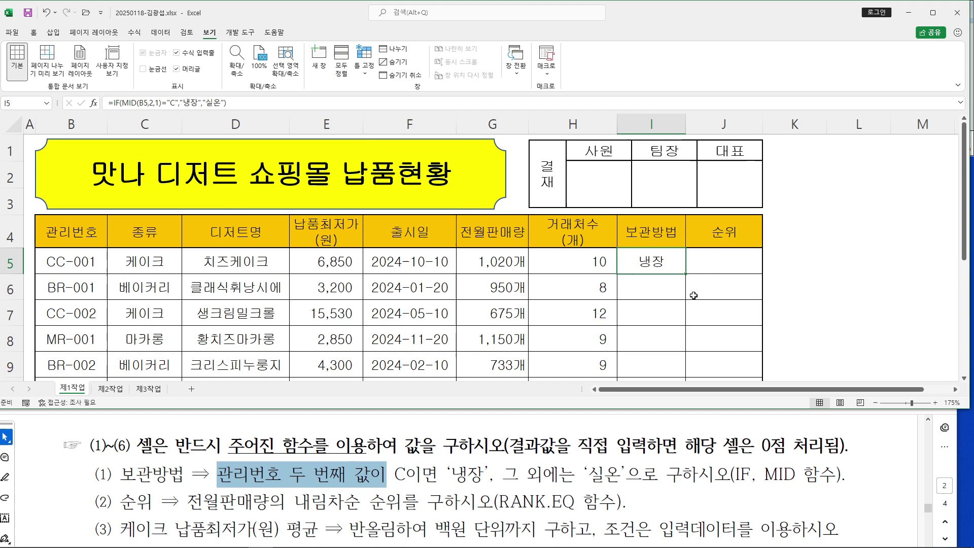
{"action": "left_click_drag", "start_coordinate": [685, 274], "coordinate": [695, 293]}
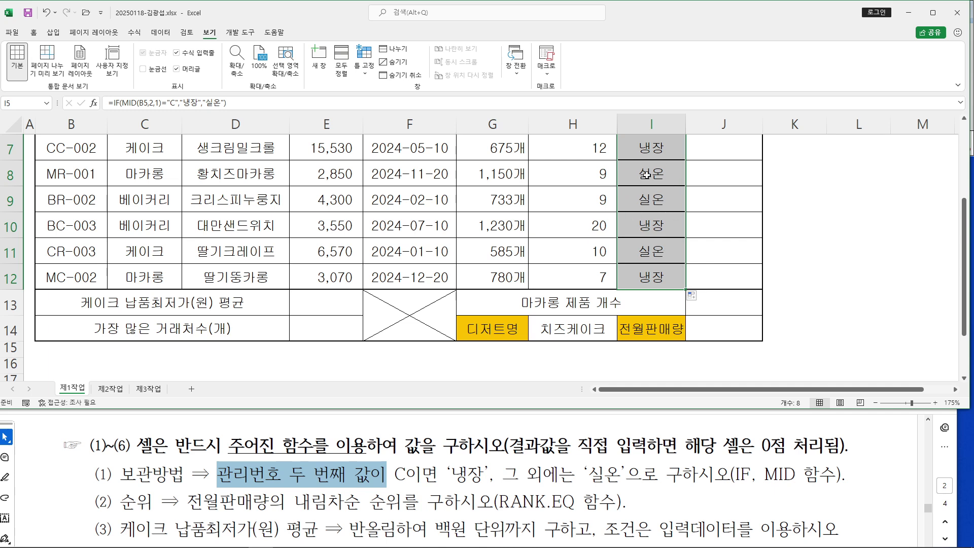
{"action": "left_click", "coordinate": [694, 296]}
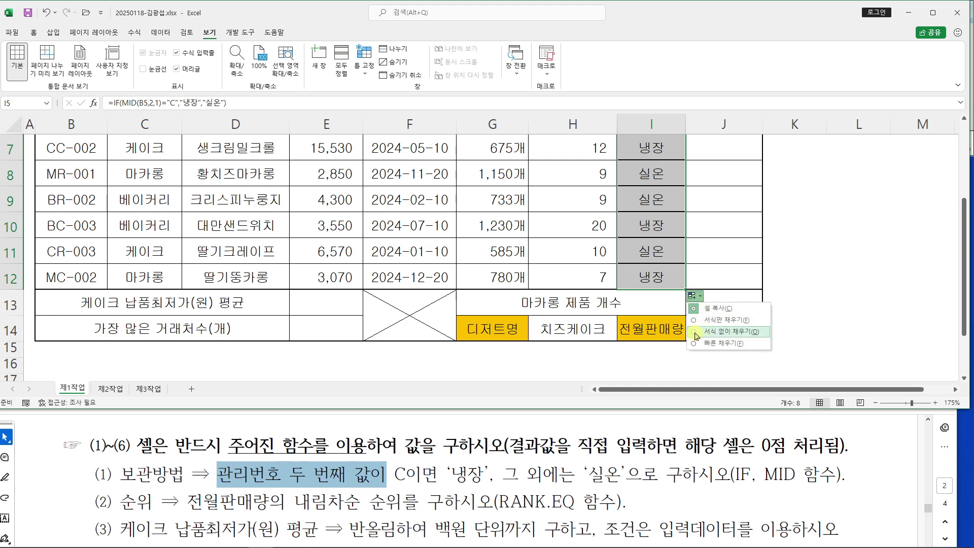
{"action": "left_click", "coordinate": [698, 333]}
Collapse the ribbon for more sheet room and select cell J5
{"action": "scroll", "coordinate": [724, 315], "scroll_direction": "up", "scroll_amount": 3}
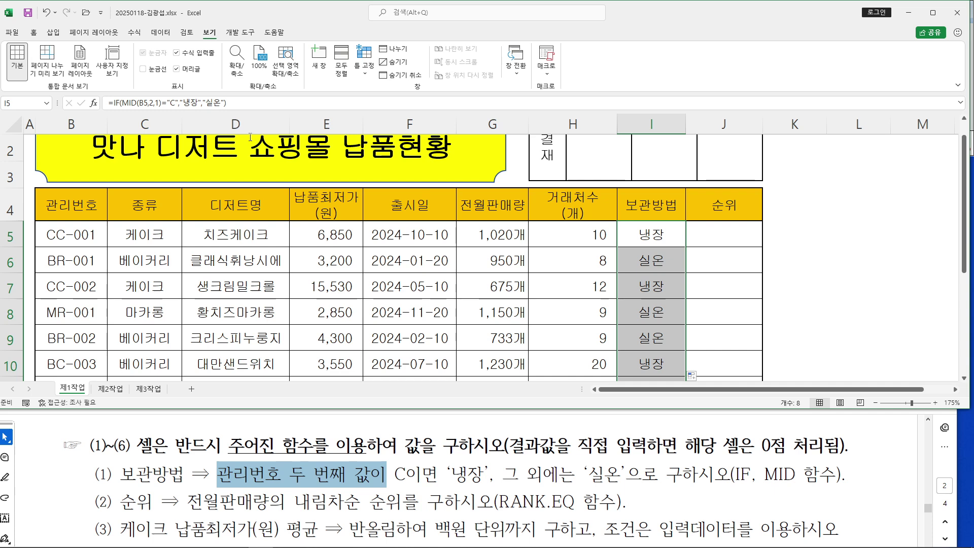
{"action": "double_click", "coordinate": [212, 35]}
{"action": "scroll", "coordinate": [735, 214], "scroll_direction": "up", "scroll_amount": 1}
{"action": "left_click", "coordinate": [735, 214]}
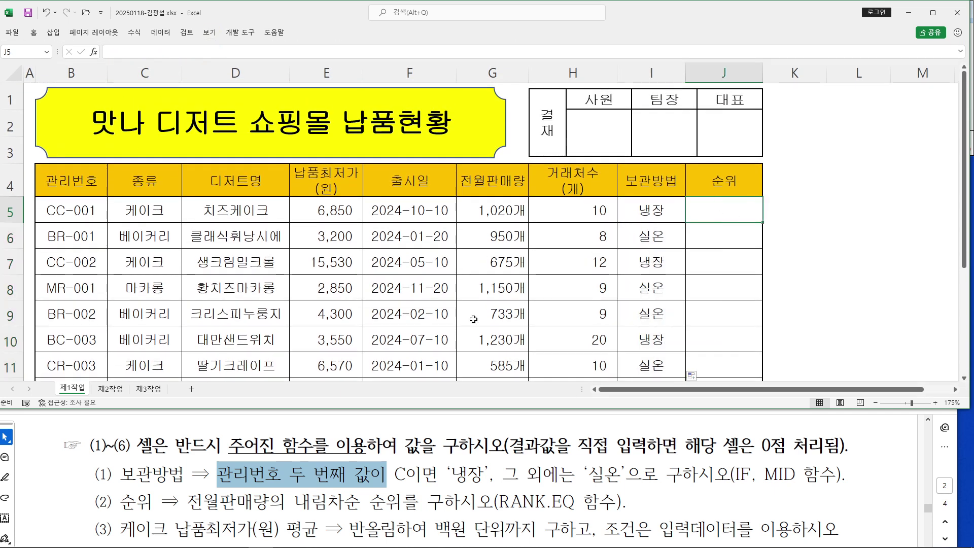
Review the RANK.EQ requirement for the 순위 column in the task PDF
{"action": "left_click", "coordinate": [132, 473]}
{"action": "scroll", "coordinate": [132, 473], "scroll_direction": "down", "scroll_amount": 2}
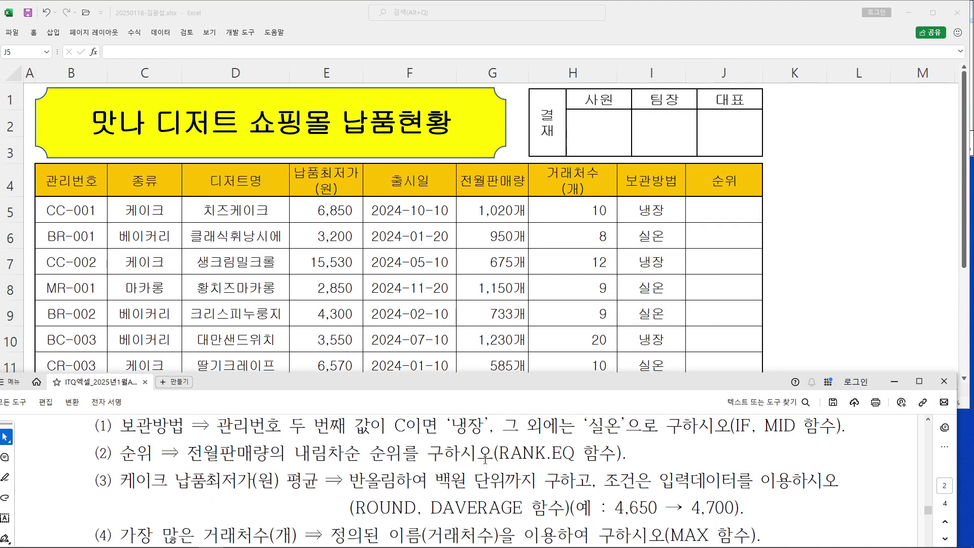
{"action": "left_click_drag", "start_coordinate": [508, 454], "coordinate": [598, 458]}
{"action": "left_click", "coordinate": [585, 463]}
{"action": "left_click_drag", "start_coordinate": [428, 452], "coordinate": [630, 455]}
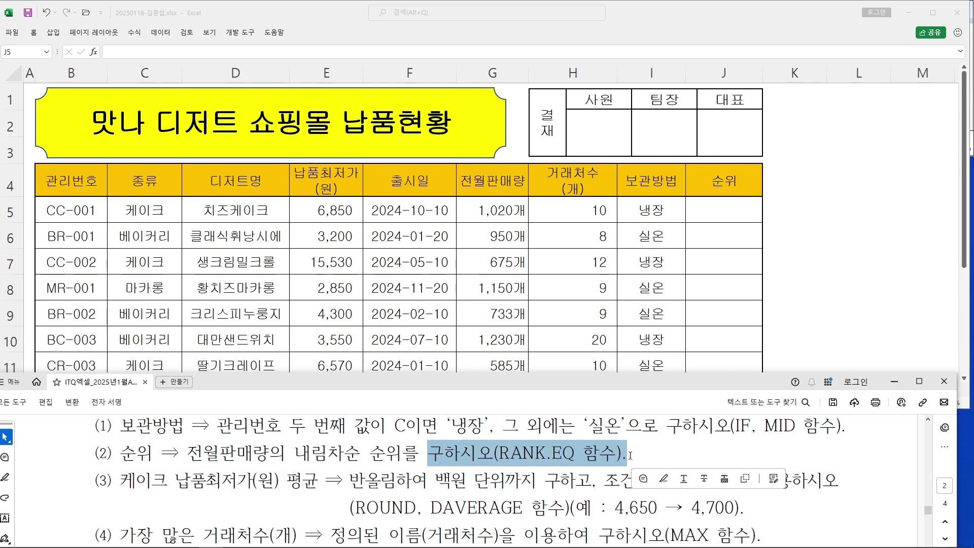
{"action": "left_click", "coordinate": [561, 455]}
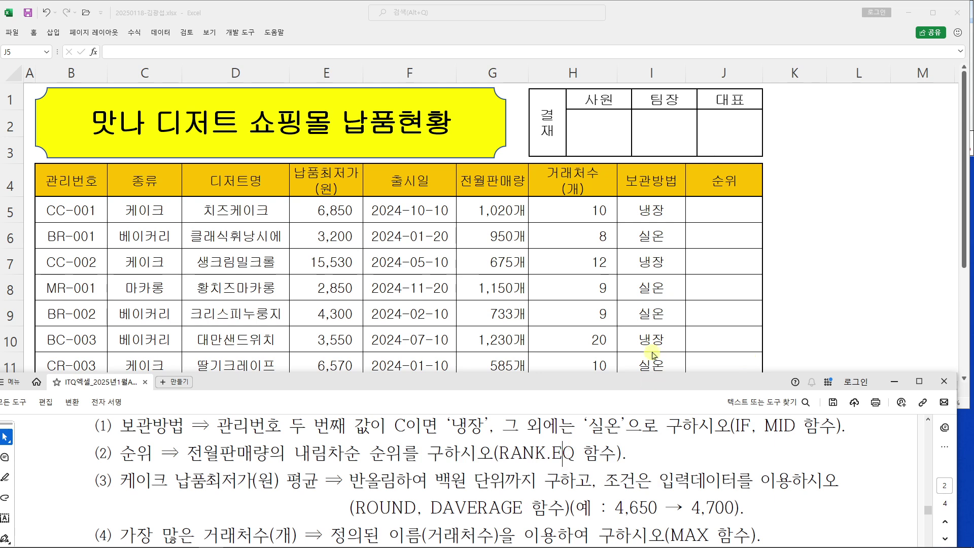
Enter =RANK.EQ( in J5 and bring up its Function Arguments dialog
{"action": "left_click", "coordinate": [726, 215]}
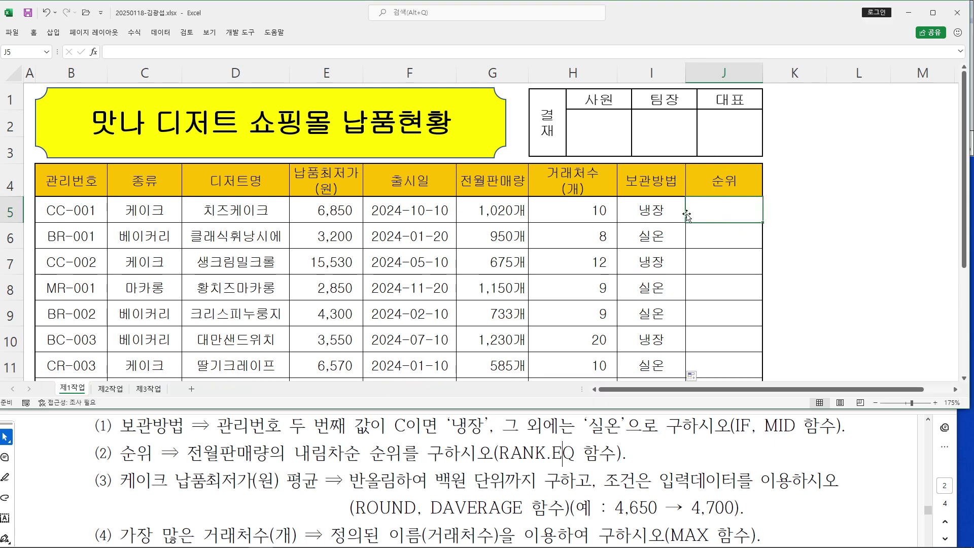
{"action": "type", "text": "="}
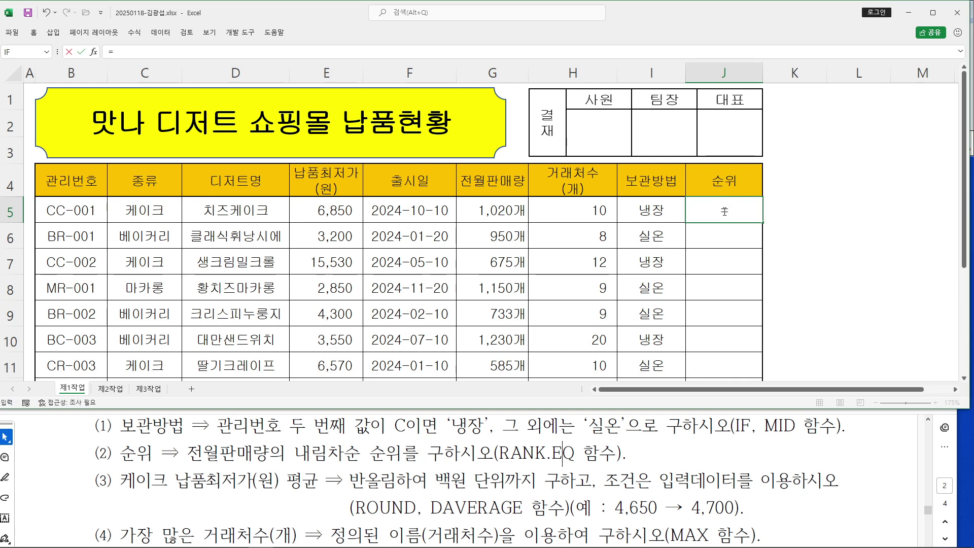
{"action": "type", "text": "RAN"}
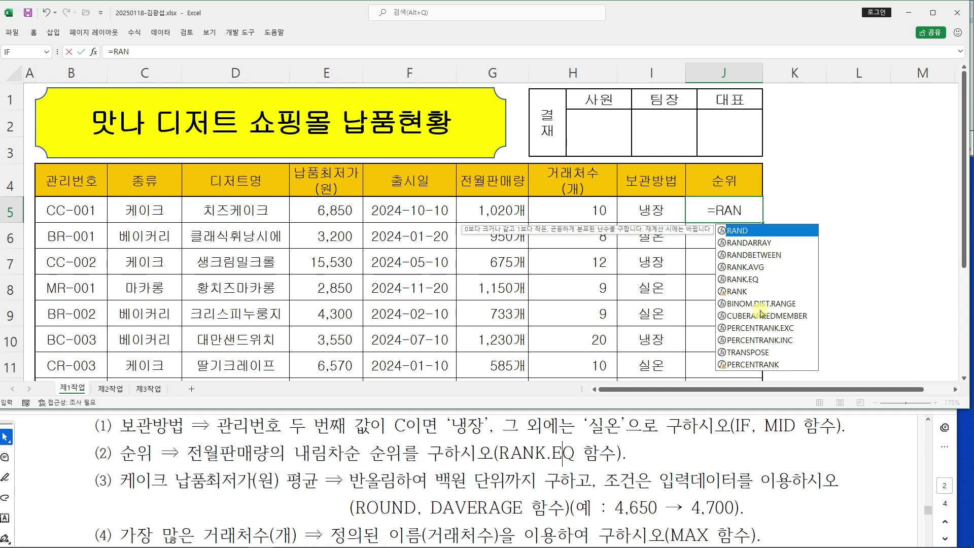
{"action": "double_click", "coordinate": [737, 280]}
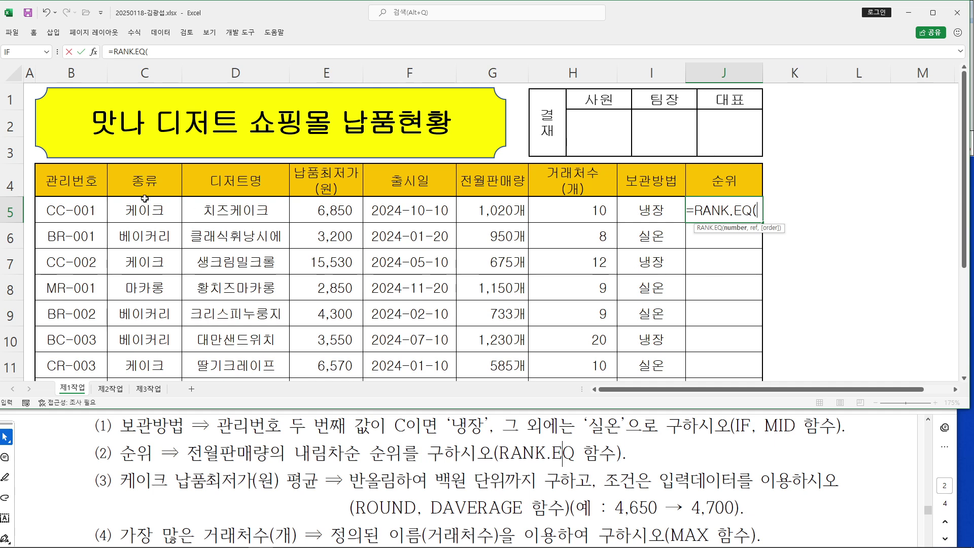
{"action": "left_click", "coordinate": [98, 51]}
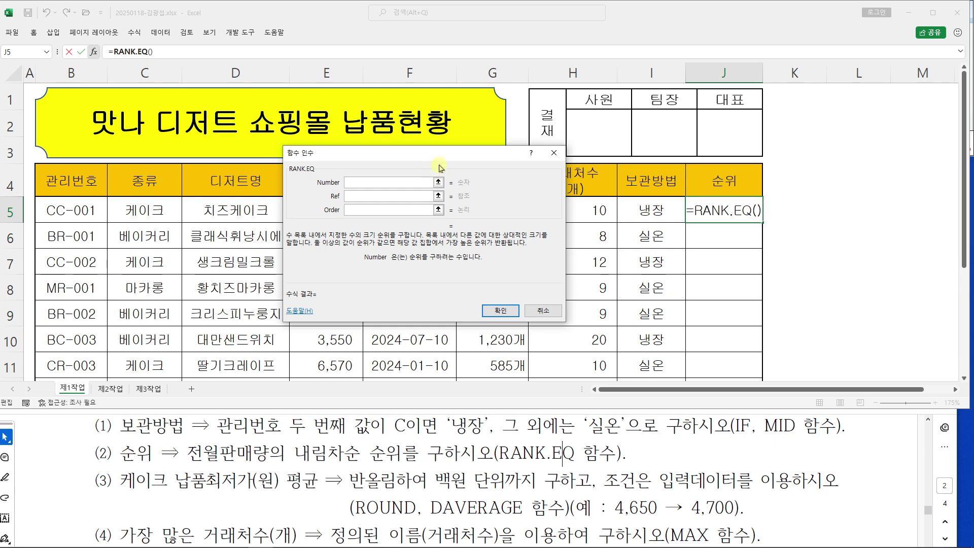
{"action": "left_click_drag", "start_coordinate": [439, 159], "coordinate": [701, 26]}
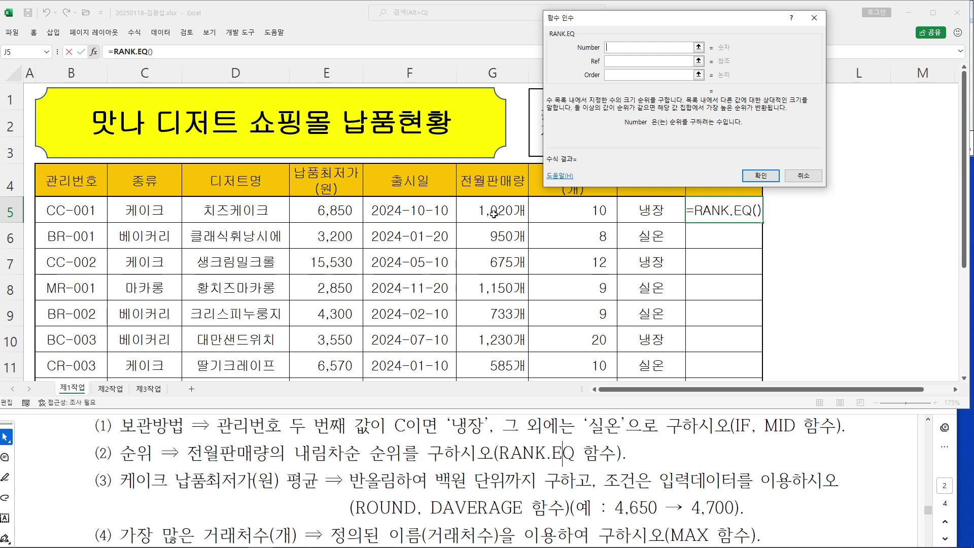
Set RANK.EQ's Number to G5, Ref to absolute $G$5:$G$12, and Order to 0
{"action": "left_click", "coordinate": [491, 212]}
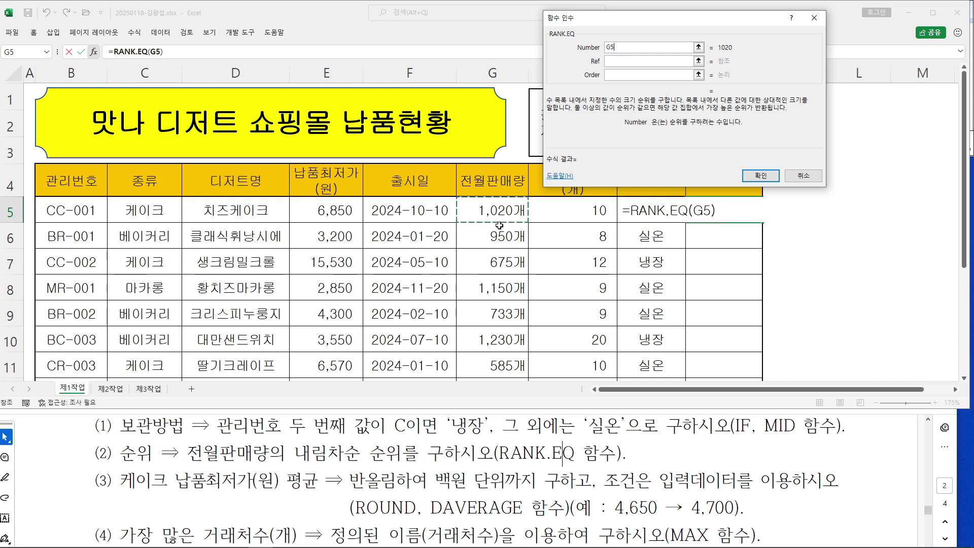
{"action": "left_click", "coordinate": [615, 61]}
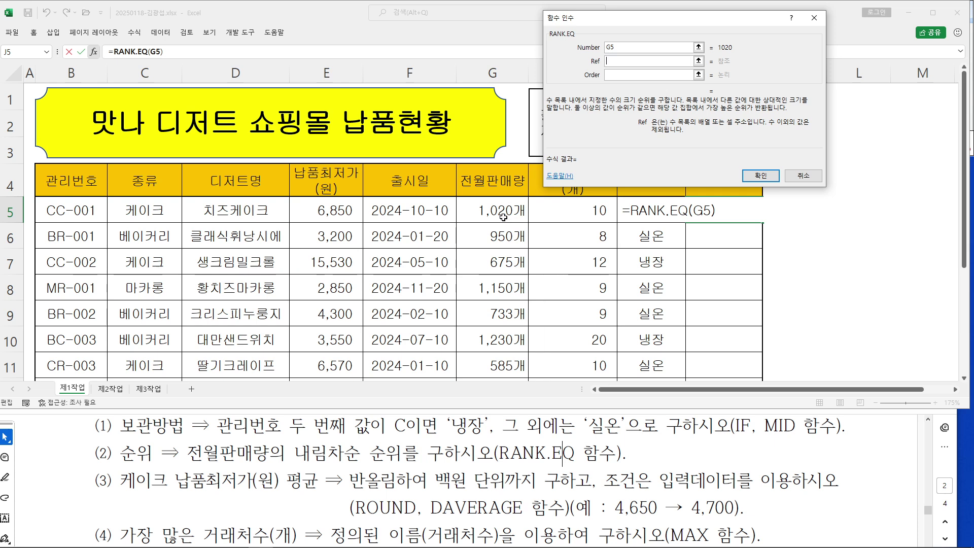
{"action": "left_click", "coordinate": [493, 206]}
{"action": "left_click_drag", "start_coordinate": [493, 206], "coordinate": [500, 284]}
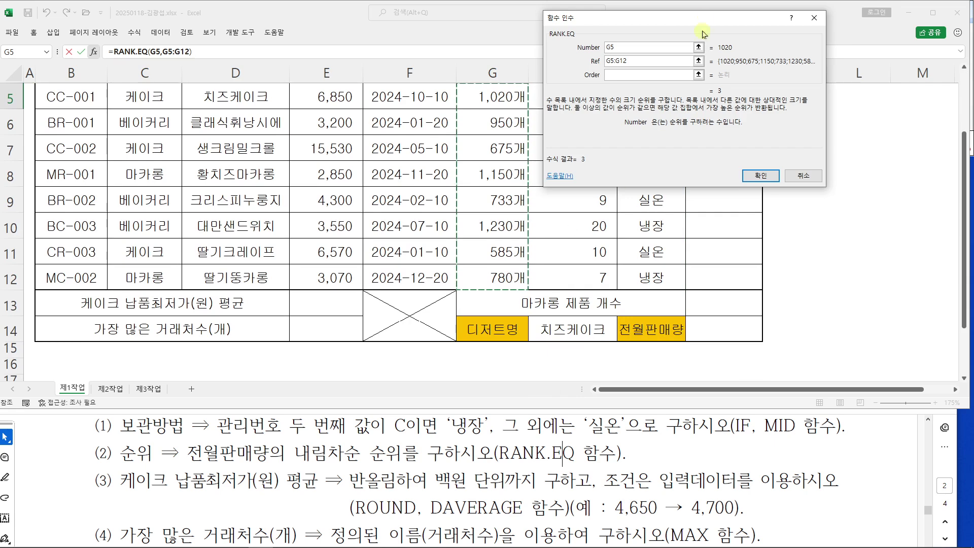
{"action": "left_click_drag", "start_coordinate": [685, 21], "coordinate": [298, 108]}
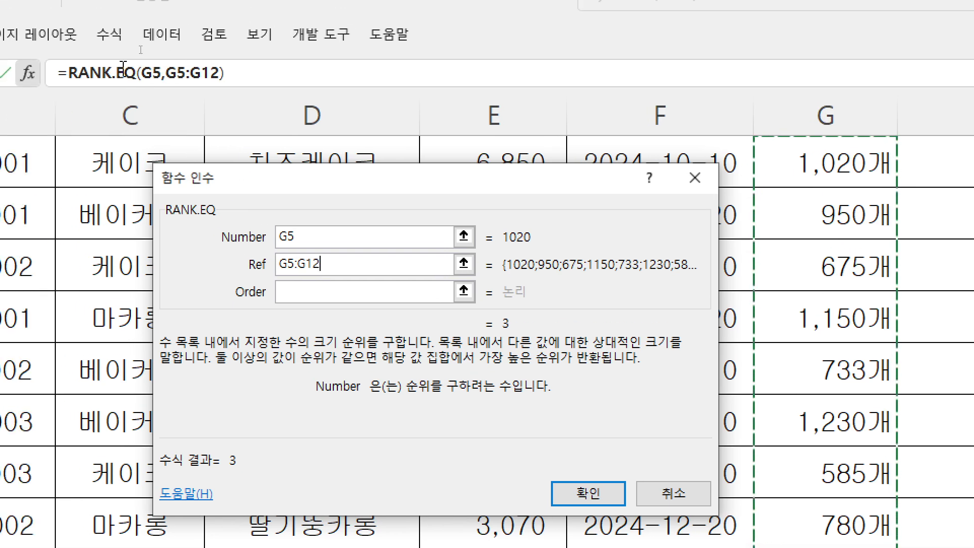
{"action": "left_click_drag", "start_coordinate": [293, 240], "coordinate": [218, 235]}
{"action": "left_click", "coordinate": [305, 289]}
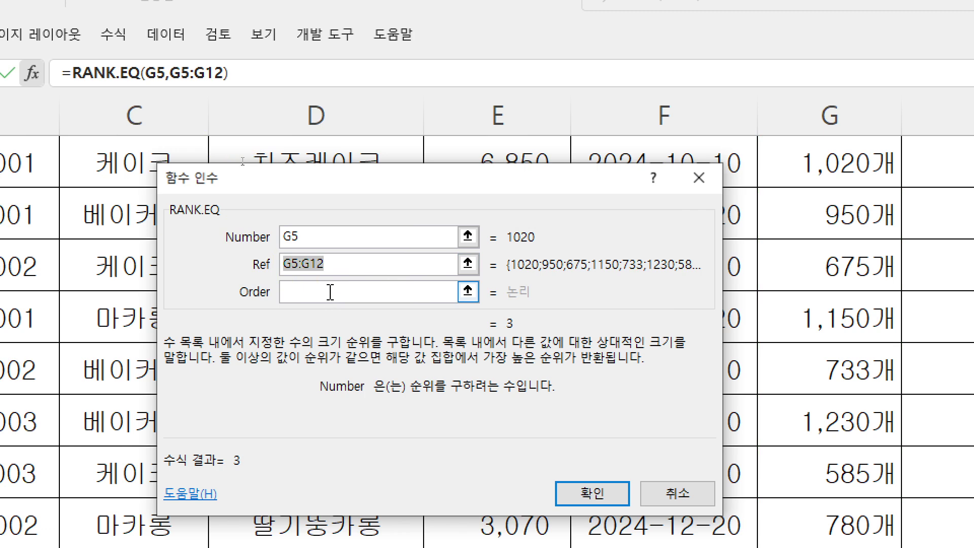
{"action": "left_click", "coordinate": [330, 263]}
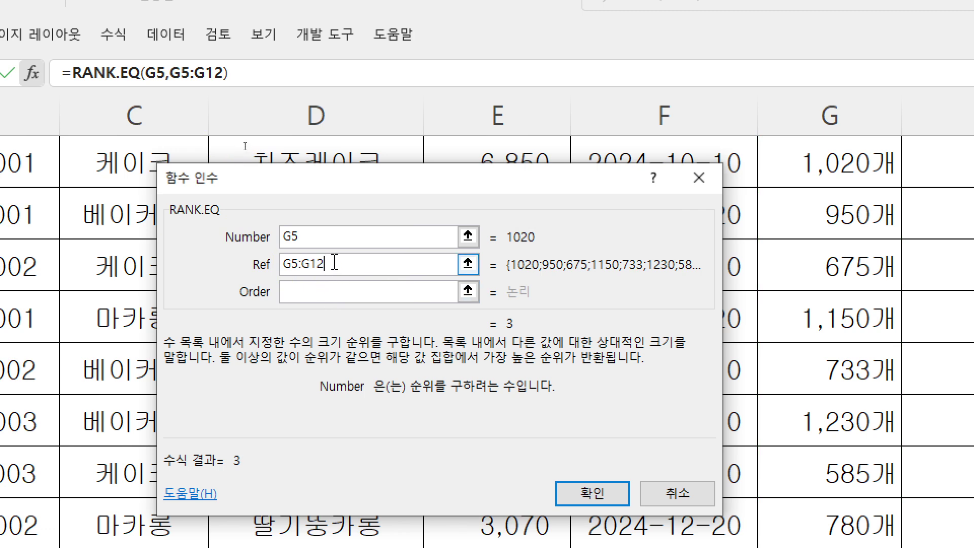
{"action": "left_click_drag", "start_coordinate": [332, 263], "coordinate": [239, 253]}
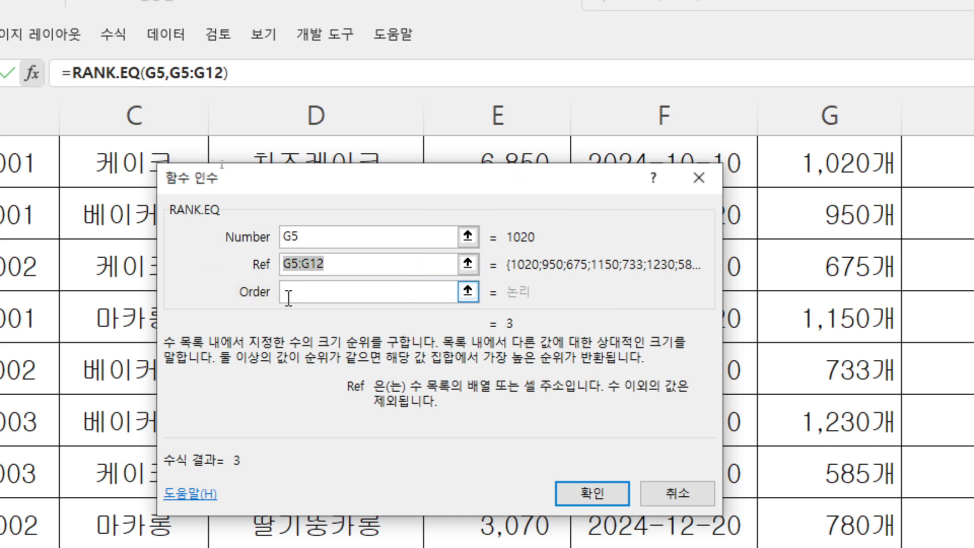
{"action": "key", "text": "F4"}
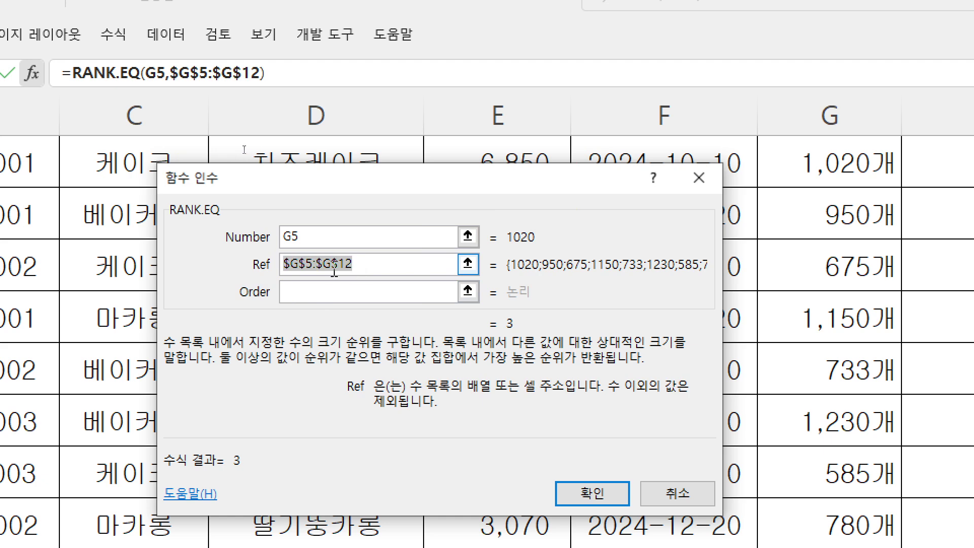
{"action": "left_click", "coordinate": [326, 297]}
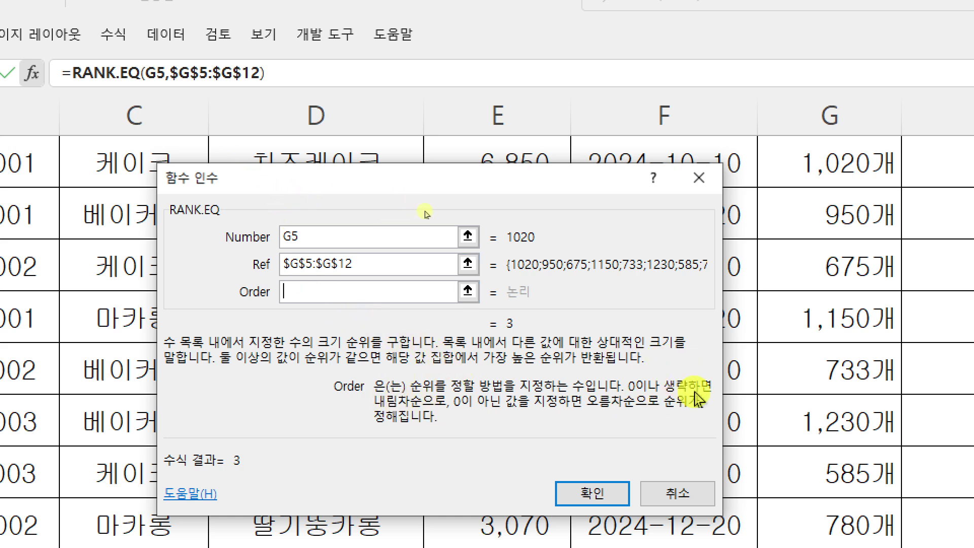
{"action": "type", "text": "0"}
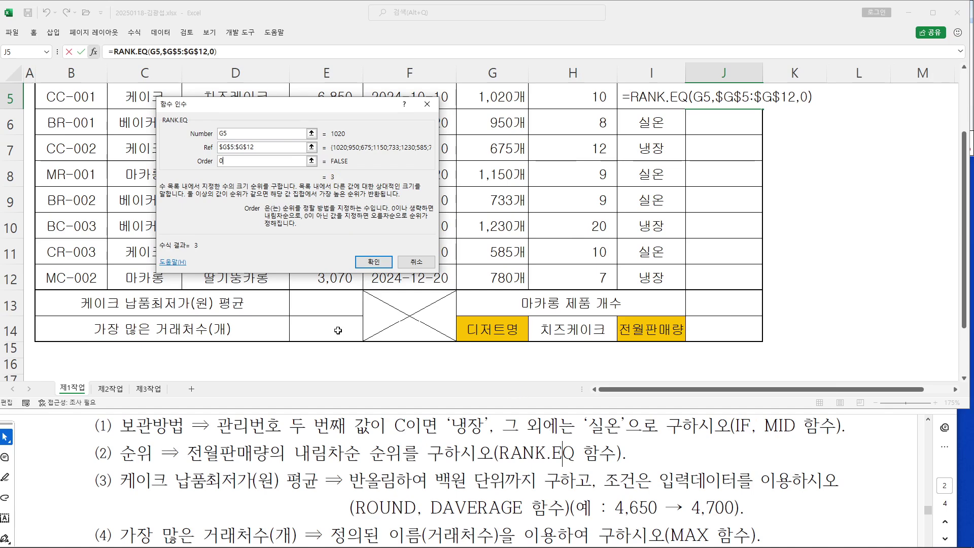
Confirm RANK.EQ and fill J5:J12 without formatting, giving ranks 3, 4, 7, 2, 6, 1, 8, 5
{"action": "left_click", "coordinate": [374, 265]}
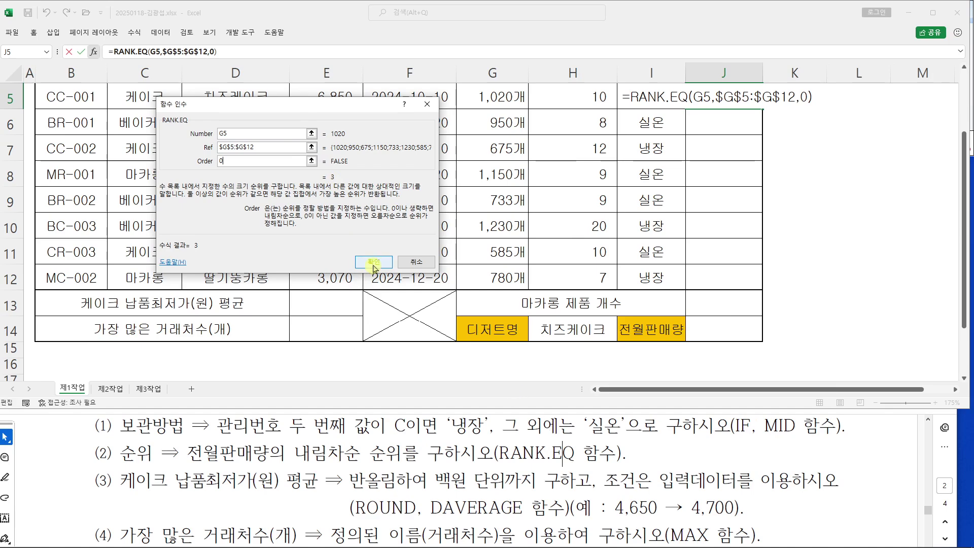
{"action": "scroll", "coordinate": [744, 164], "scroll_direction": "up", "scroll_amount": 1}
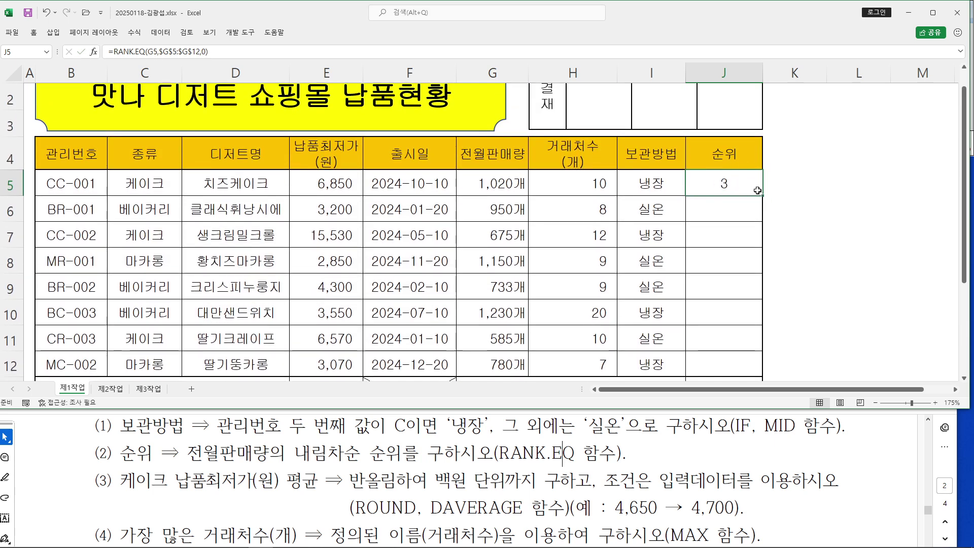
{"action": "left_click_drag", "start_coordinate": [764, 196], "coordinate": [761, 293]}
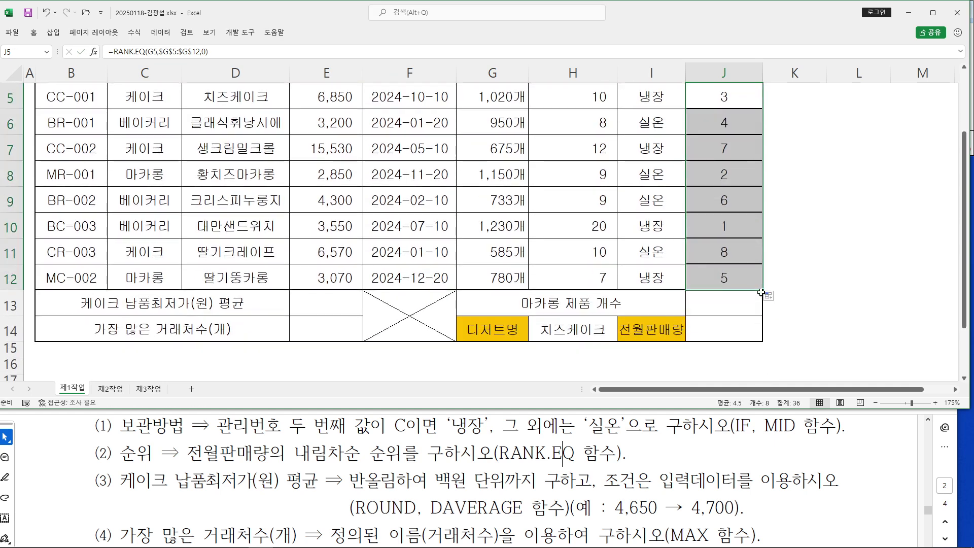
{"action": "left_click", "coordinate": [771, 299]}
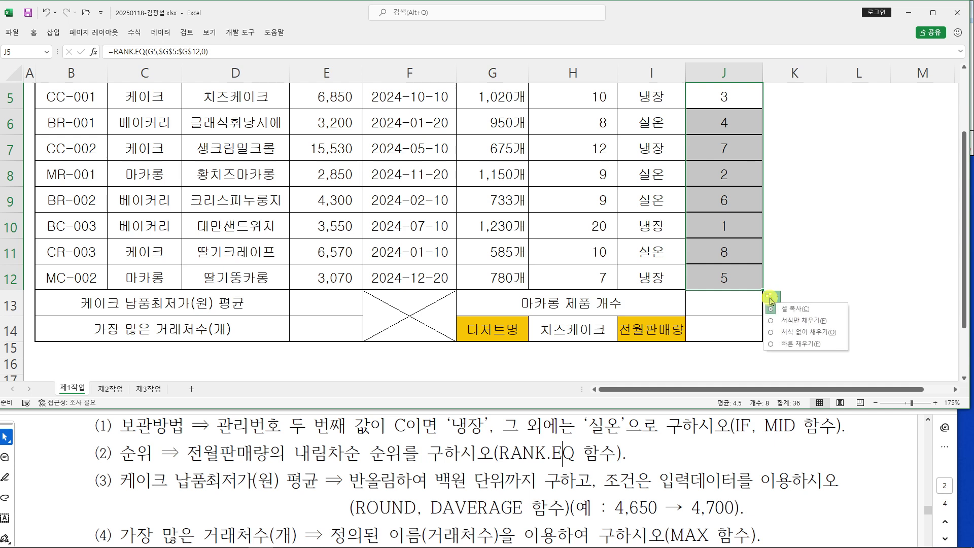
{"action": "left_click", "coordinate": [772, 332]}
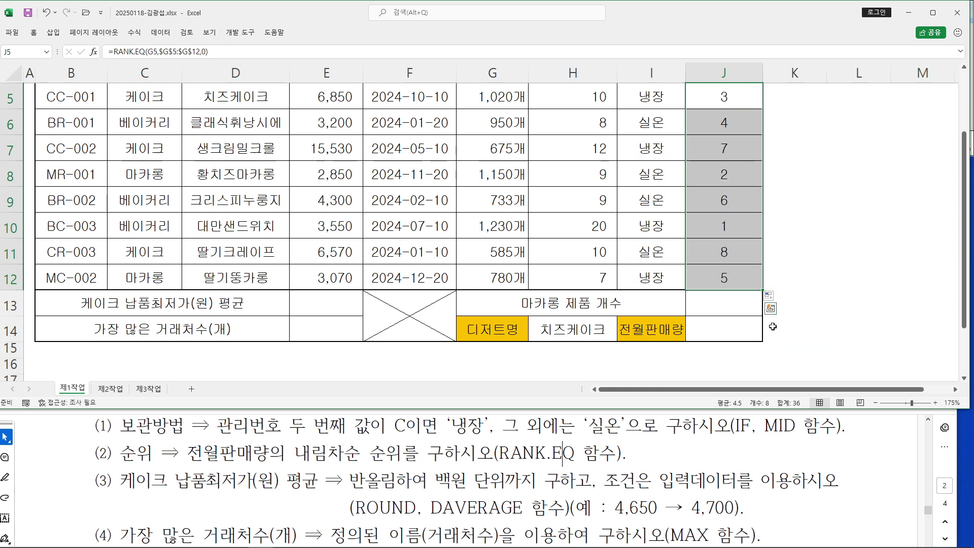
{"action": "scroll", "coordinate": [744, 357], "scroll_direction": "up", "scroll_amount": 1}
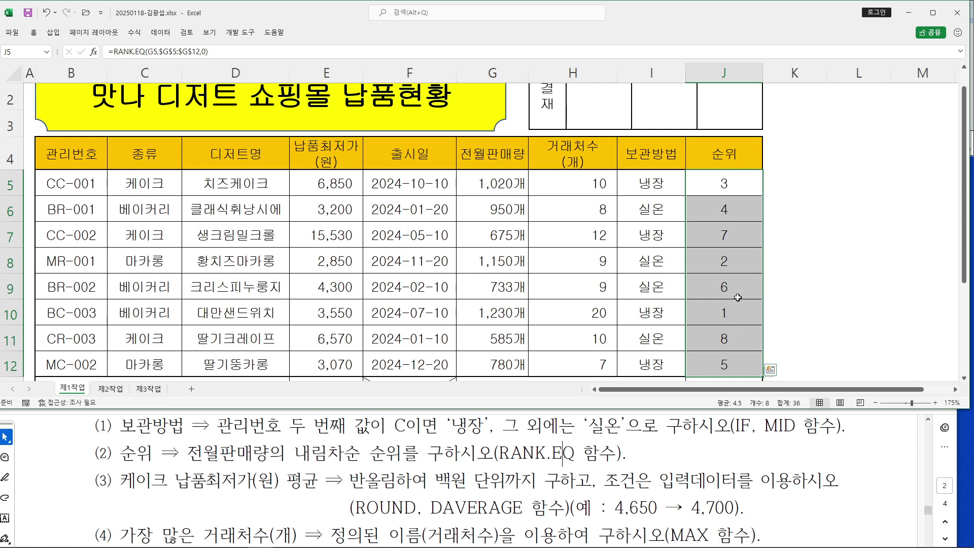
Check the ROUND requirement in the instructions and select cell E13
{"action": "left_click", "coordinate": [221, 480]}
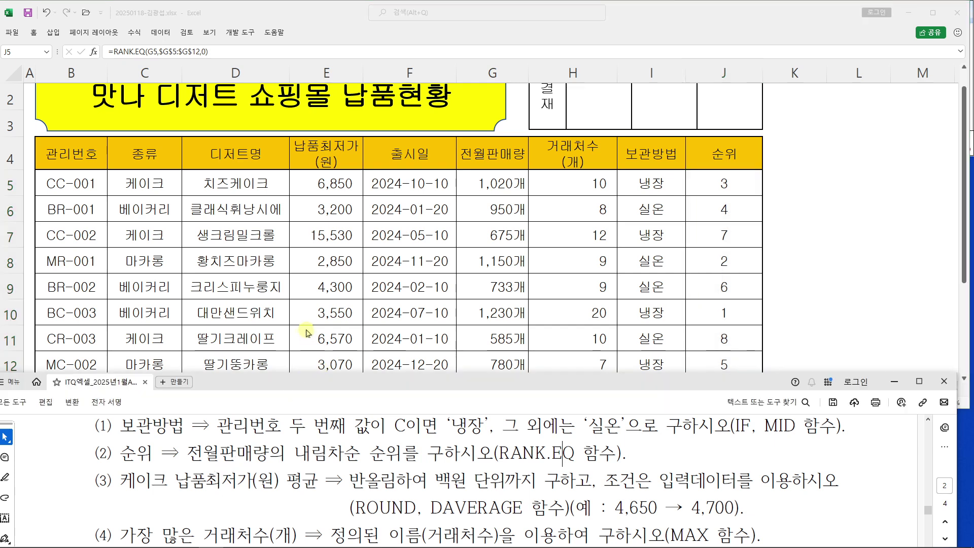
{"action": "scroll", "coordinate": [311, 319], "scroll_direction": "down", "scroll_amount": 1}
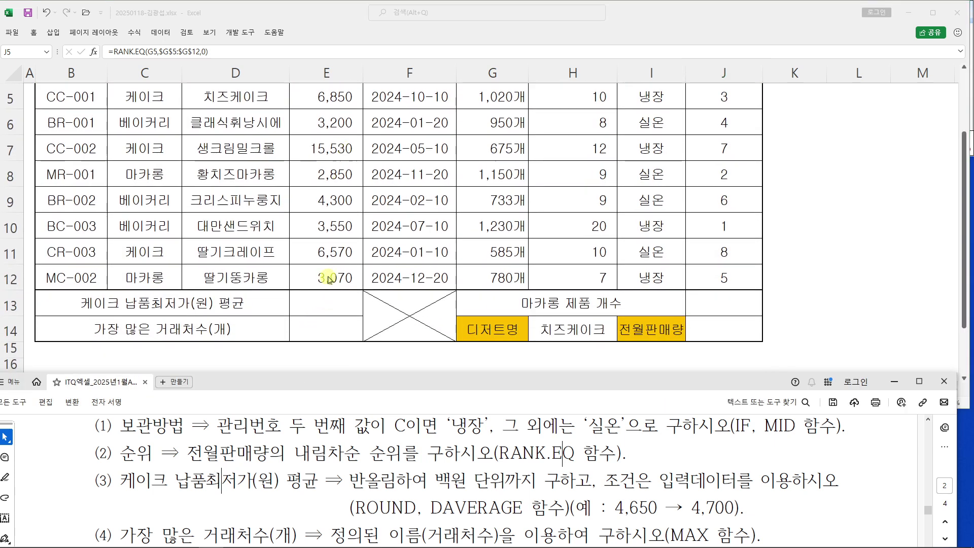
{"action": "left_click", "coordinate": [326, 302]}
{"action": "left_click", "coordinate": [343, 305]}
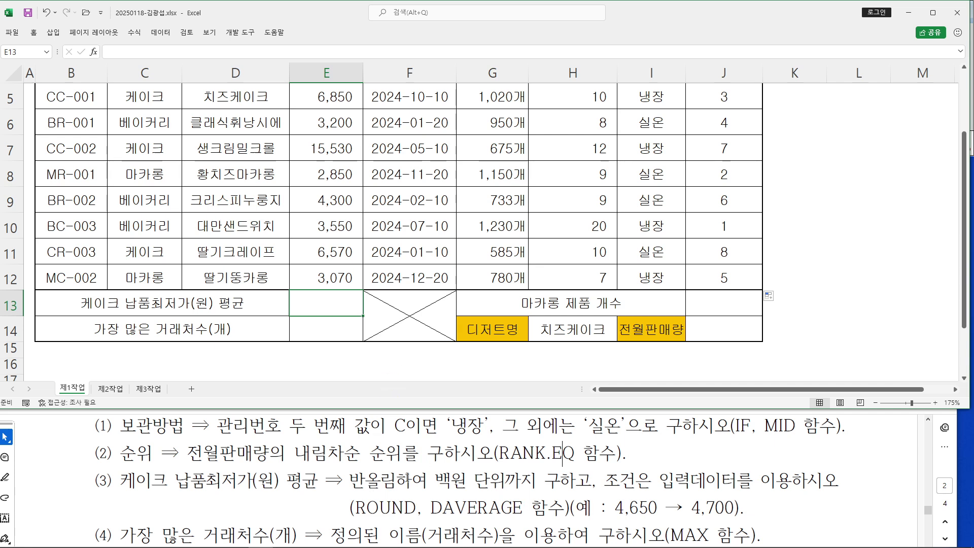
{"action": "left_click_drag", "start_coordinate": [354, 509], "coordinate": [410, 507]}
{"action": "left_click_drag", "start_coordinate": [350, 480], "coordinate": [397, 484]}
{"action": "left_click", "coordinate": [363, 434]}
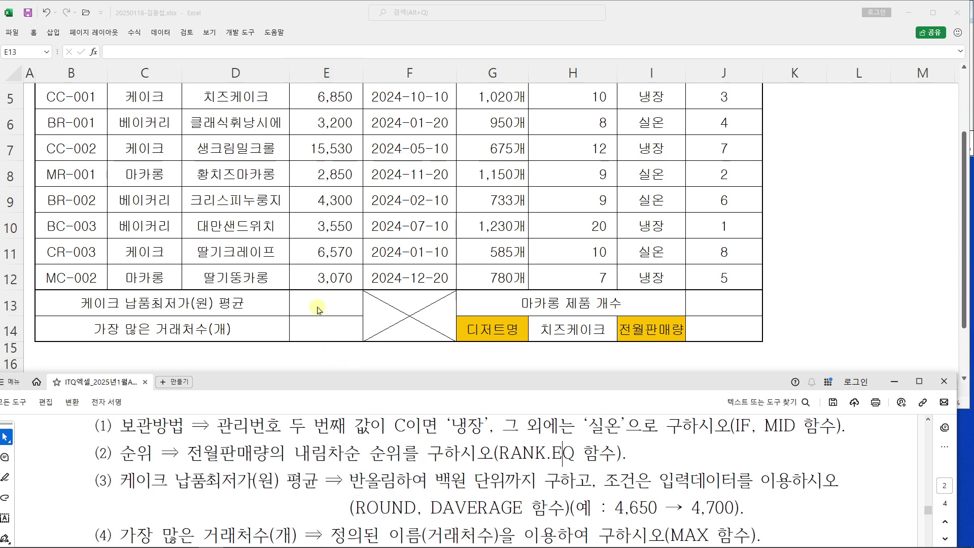
{"action": "left_click", "coordinate": [327, 304]}
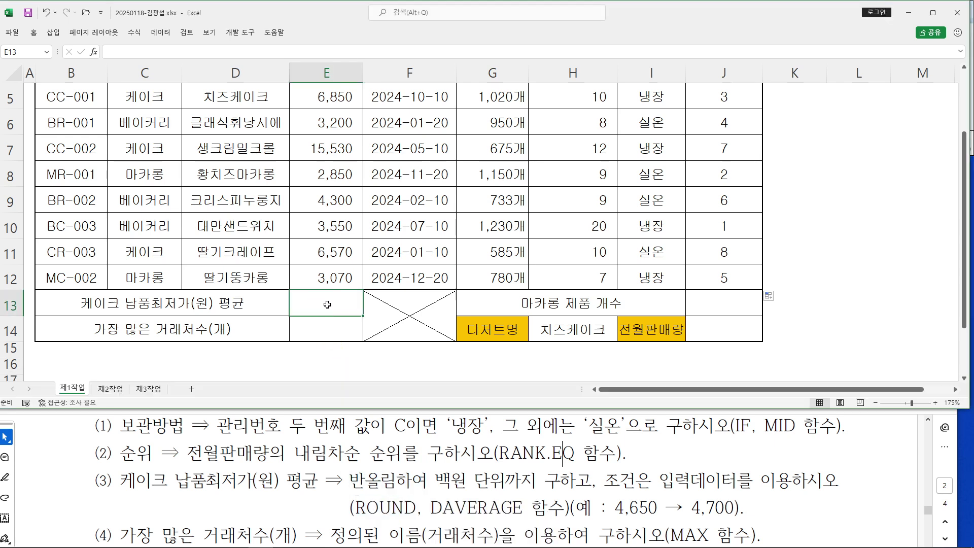
Type =ROUND(DAVERAGE( into E13 via autocomplete, redoing the mistyped function name
{"action": "type", "text": "="}
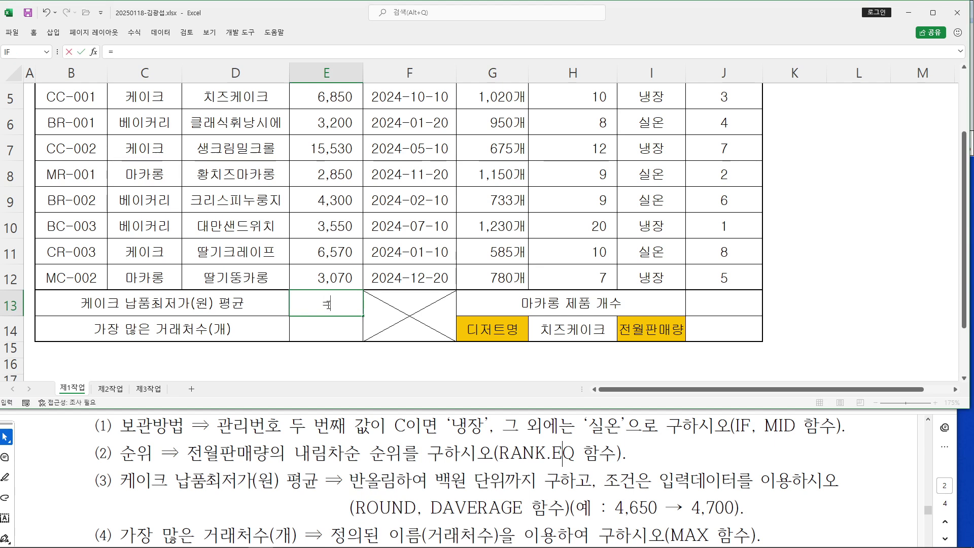
{"action": "type", "text": "ROU"}
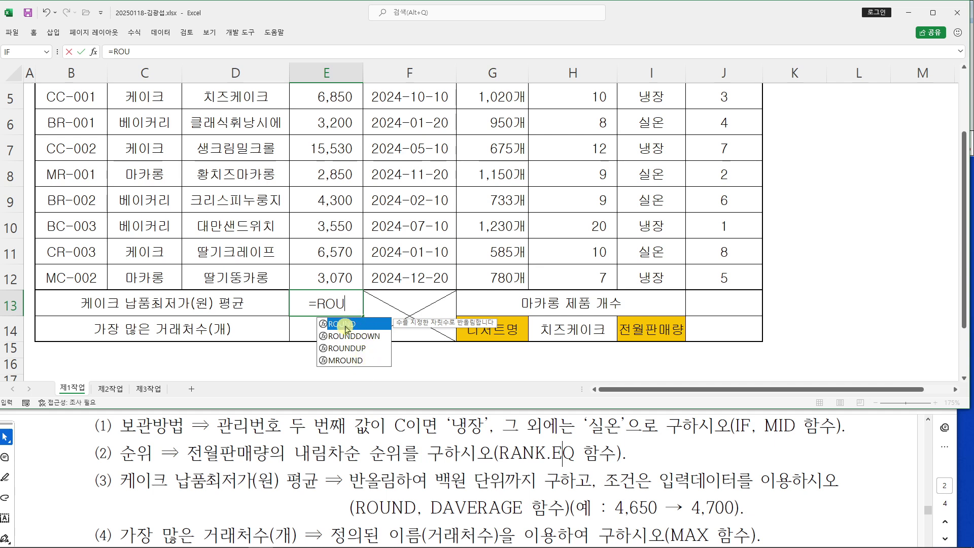
{"action": "key", "text": "Tab"}
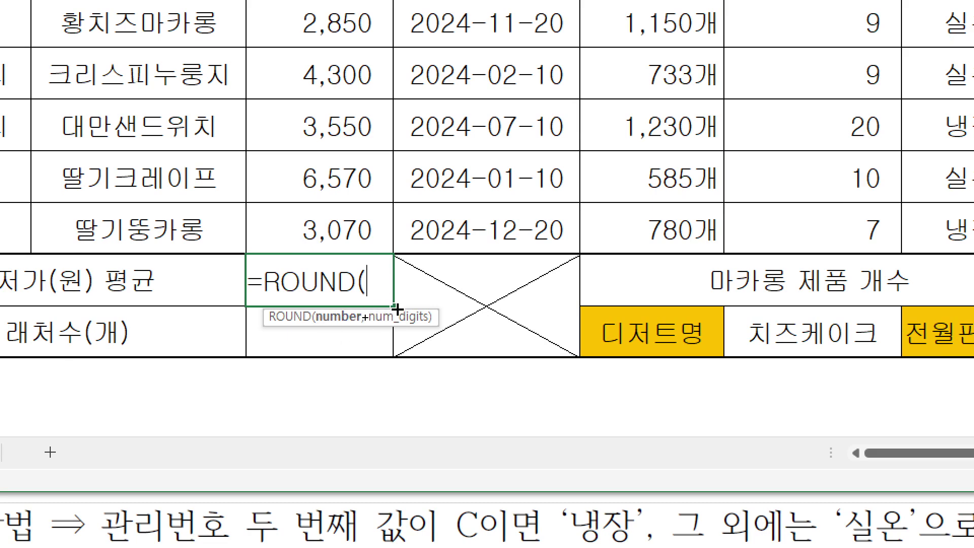
{"action": "type", "text": "DAV"}
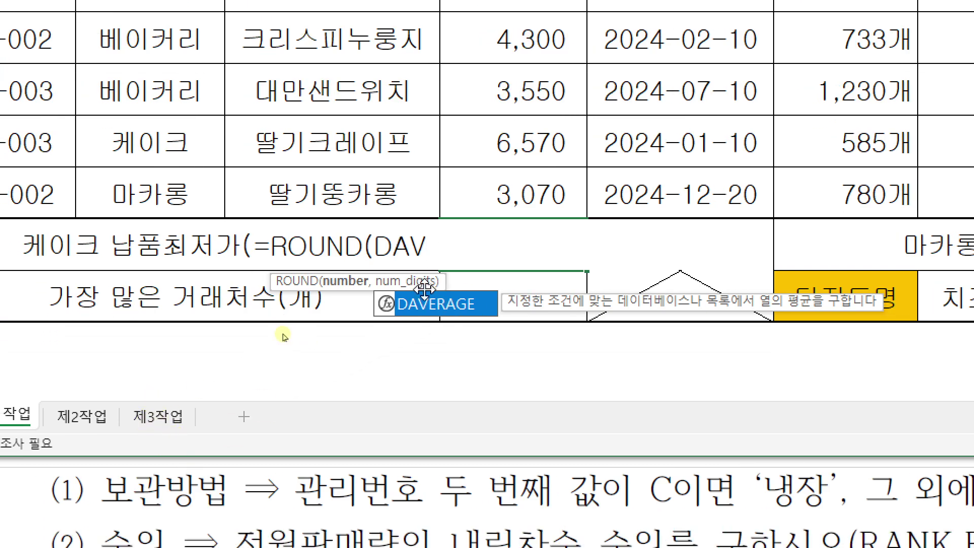
{"action": "double_click", "coordinate": [439, 305]}
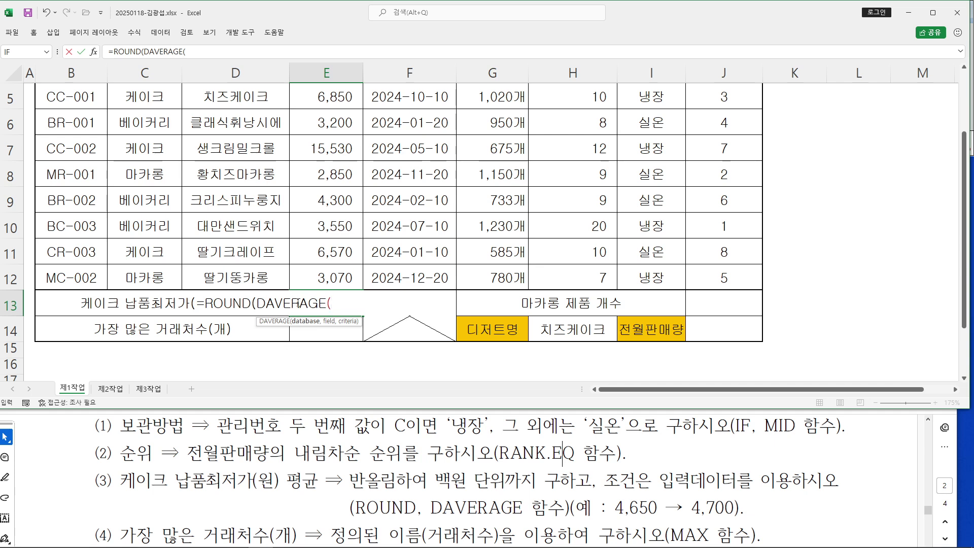
{"action": "left_click_drag", "start_coordinate": [258, 303], "coordinate": [333, 304]}
{"action": "type", "text": "a"}
{"action": "key", "text": "BackSpace"}
{"action": "type", "text": "DAV"}
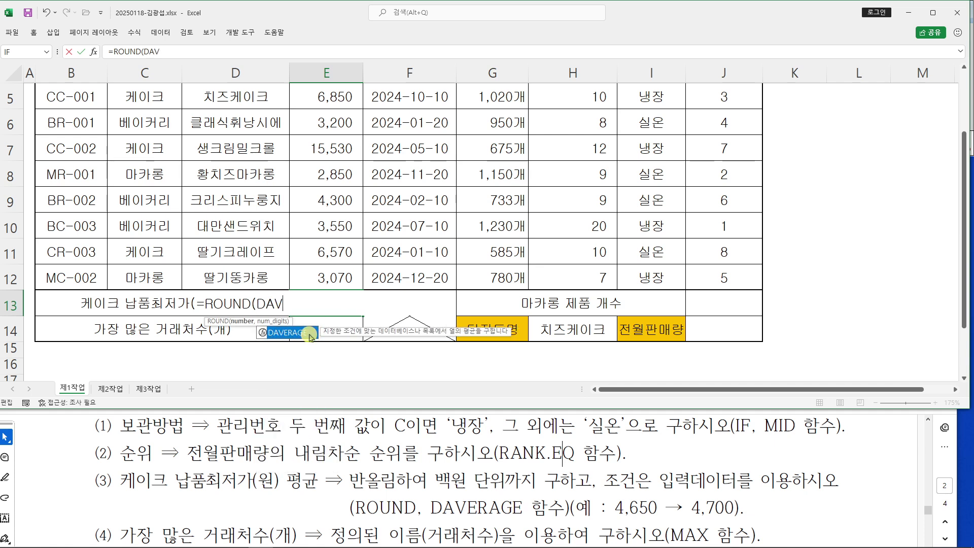
{"action": "double_click", "coordinate": [304, 332]}
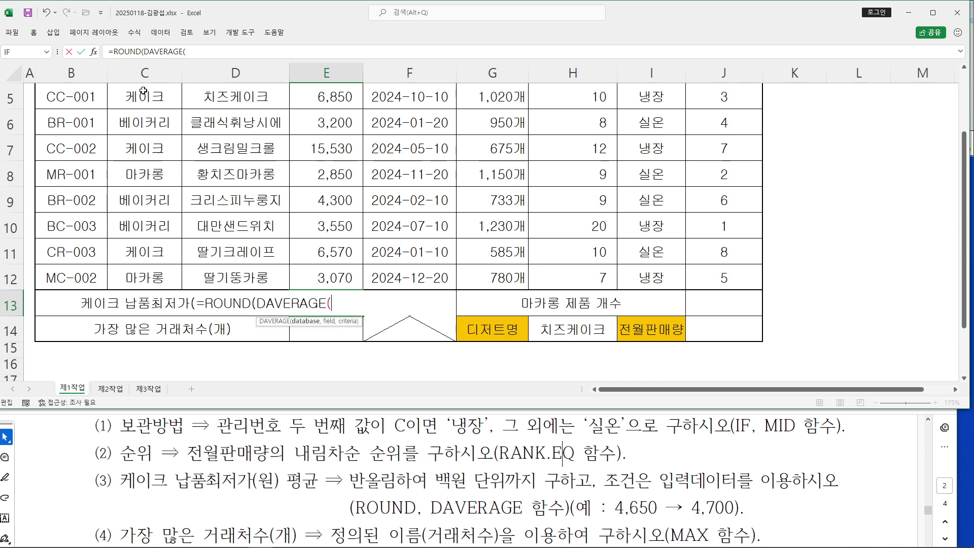
Open DAVERAGE's arguments and select B4:H12 as the Database
{"action": "left_click", "coordinate": [93, 53]}
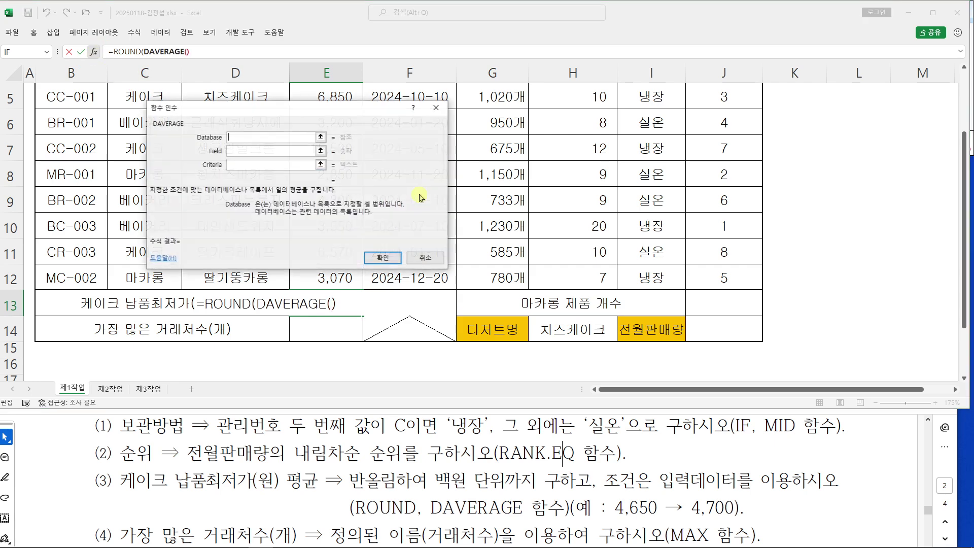
{"action": "left_click_drag", "start_coordinate": [320, 128], "coordinate": [555, 144]}
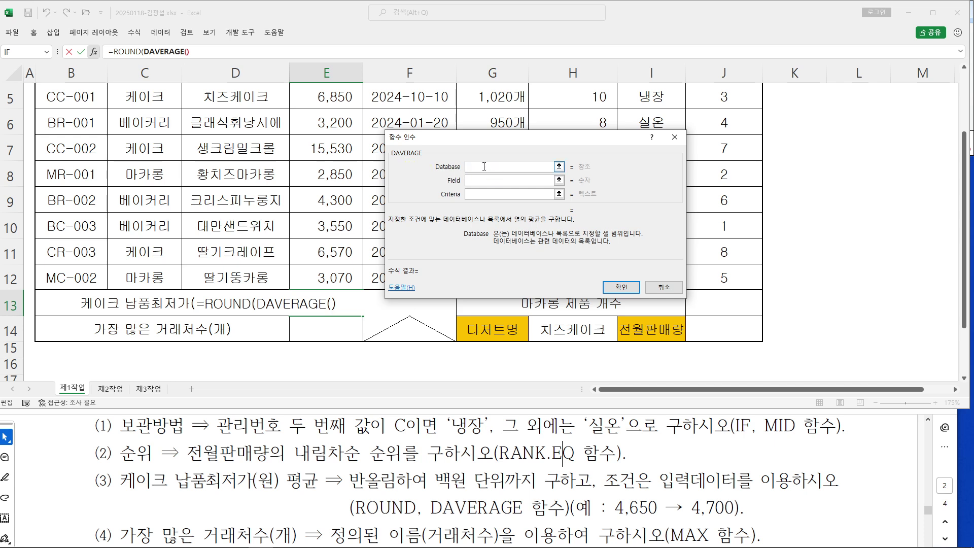
{"action": "left_click_drag", "start_coordinate": [477, 147], "coordinate": [543, 191]}
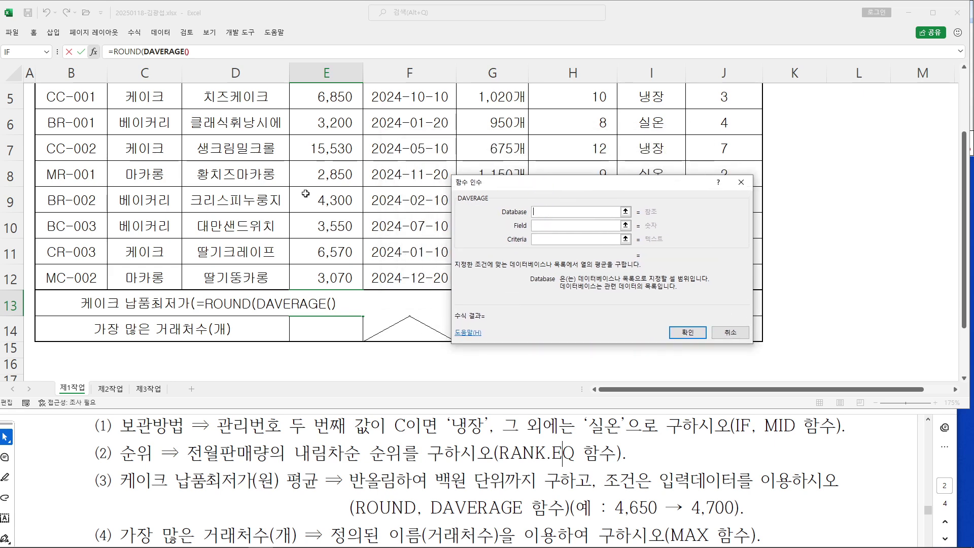
{"action": "scroll", "coordinate": [306, 193], "scroll_direction": "up", "scroll_amount": 1}
{"action": "left_click_drag", "start_coordinate": [53, 153], "coordinate": [573, 280]}
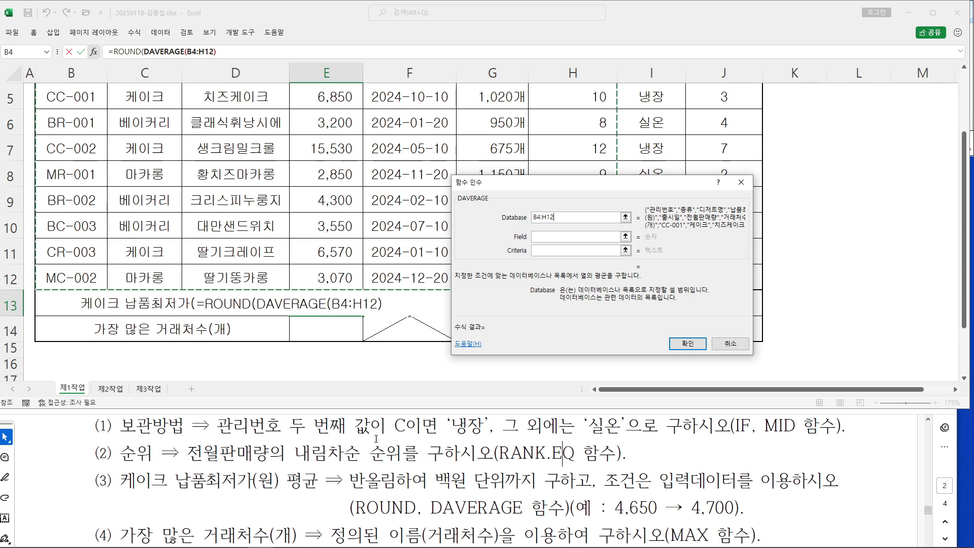
Annotate the B4:H12 range in the instructions and Database argument to explain it
{"action": "scroll", "coordinate": [386, 451], "scroll_direction": "down", "scroll_amount": 5}
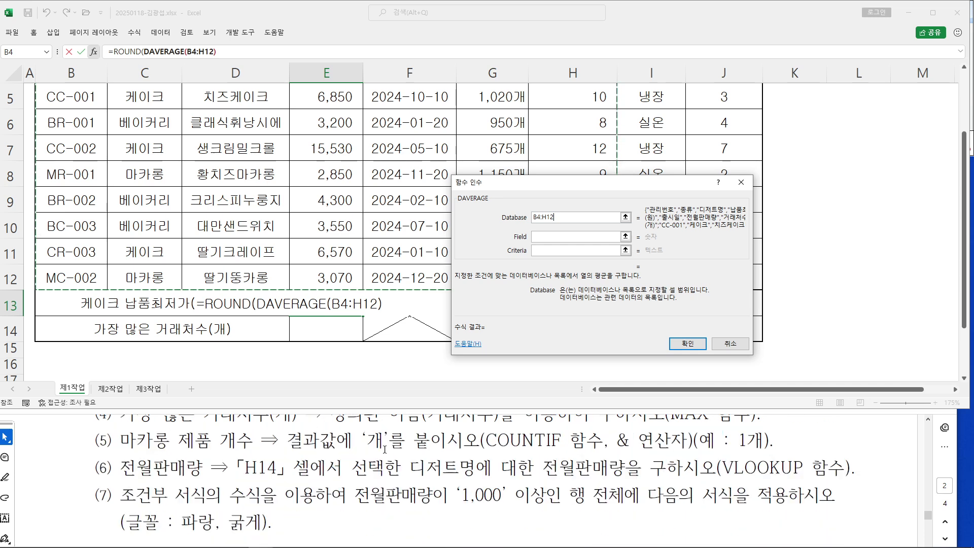
{"action": "scroll", "coordinate": [386, 449], "scroll_direction": "down", "scroll_amount": 3}
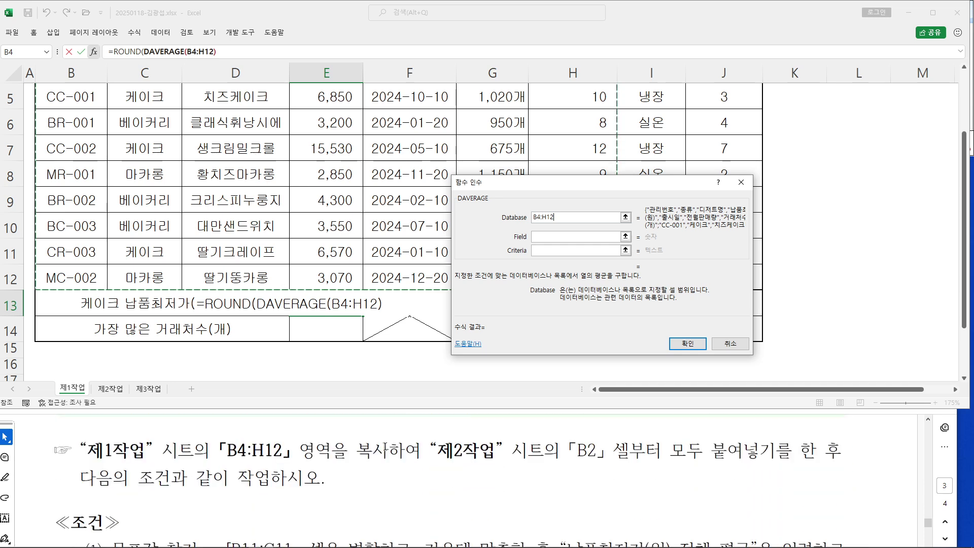
{"action": "scroll", "coordinate": [280, 450], "scroll_direction": "up", "scroll_amount": 1}
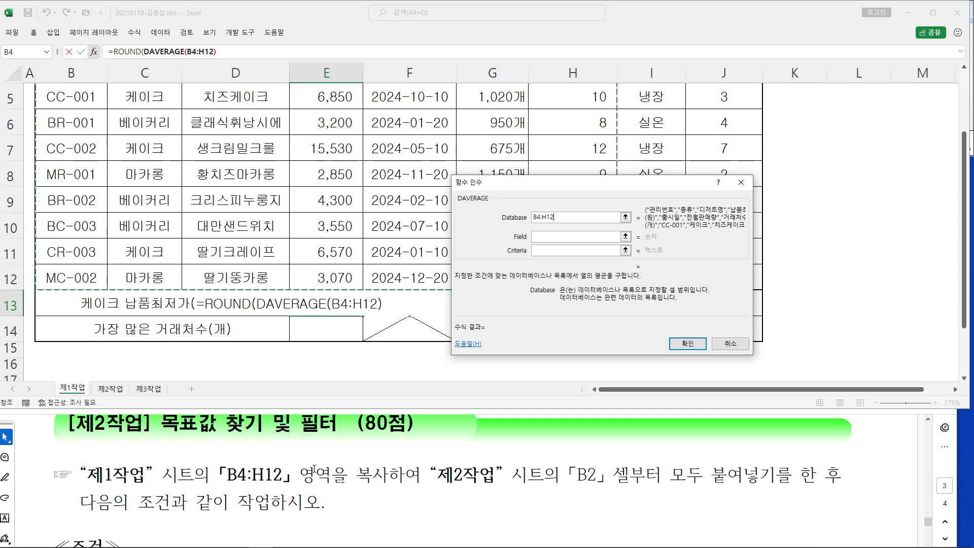
{"action": "left_click_drag", "start_coordinate": [203, 452], "coordinate": [303, 500]}
{"action": "left_click_drag", "start_coordinate": [264, 458], "coordinate": [309, 393]}
{"action": "mouse_move", "coordinate": [330, 371]}
{"action": "left_mouse_down"}
{"action": "mouse_move", "coordinate": [358, 376]}
{"action": "mouse_move", "coordinate": [348, 389]}
{"action": "left_mouse_up"}
{"action": "mouse_move", "coordinate": [361, 348]}
{"action": "left_mouse_down"}
{"action": "mouse_move", "coordinate": [355, 399]}
{"action": "mouse_move", "coordinate": [374, 395]}
{"action": "left_mouse_up"}
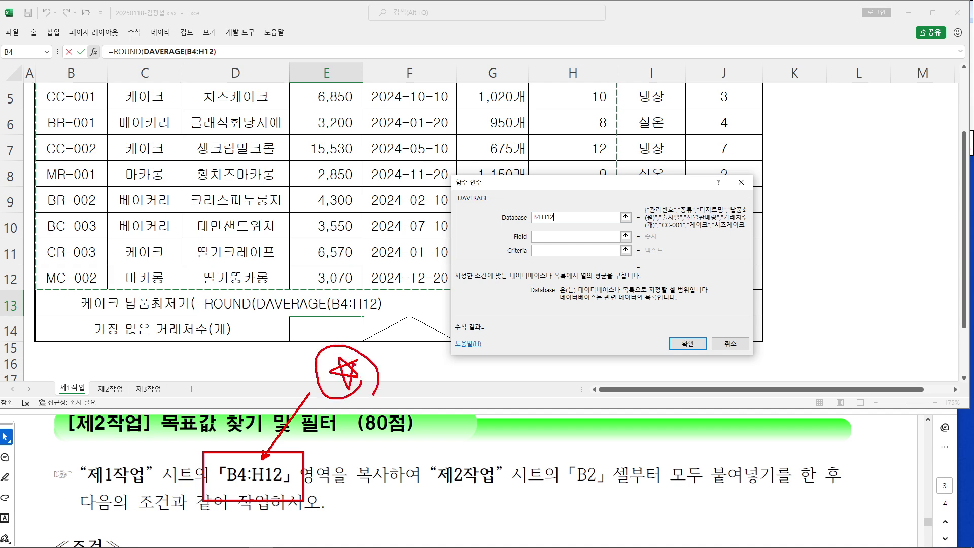
{"action": "left_click_drag", "start_coordinate": [530, 220], "coordinate": [568, 222]}
{"action": "key", "text": "Escape"}
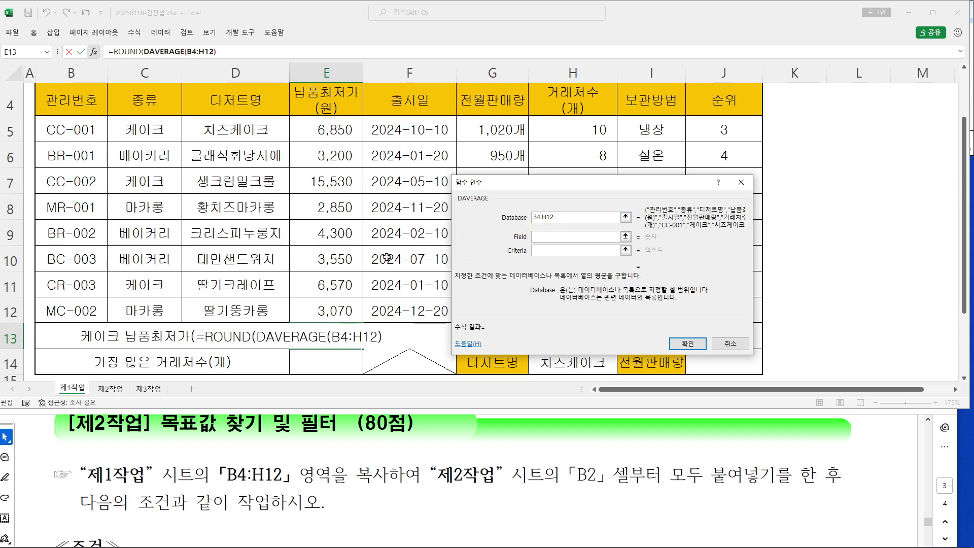
{"action": "scroll", "coordinate": [388, 258], "scroll_direction": "up", "scroll_amount": 1}
{"action": "scroll", "coordinate": [330, 482], "scroll_direction": "up", "scroll_amount": 5}
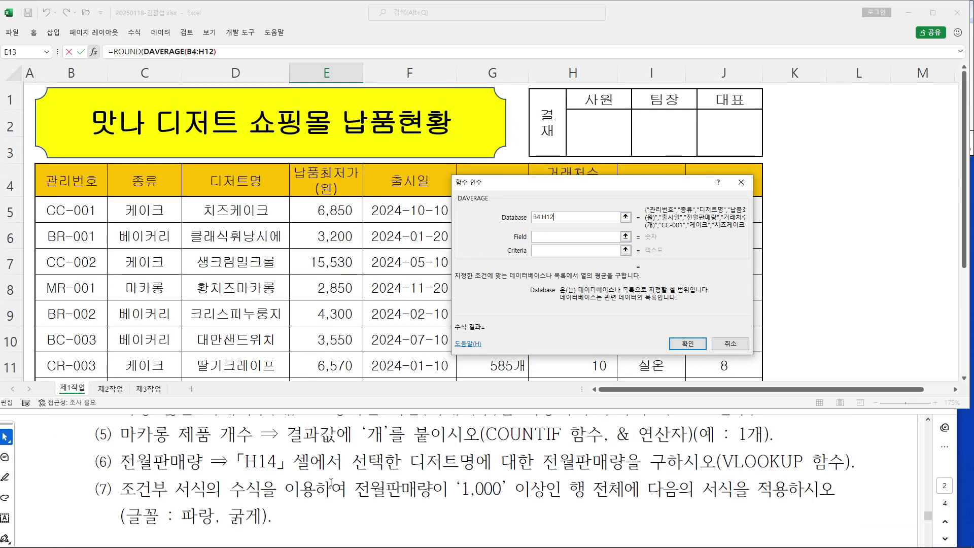
{"action": "scroll", "coordinate": [330, 483], "scroll_direction": "up", "scroll_amount": 3}
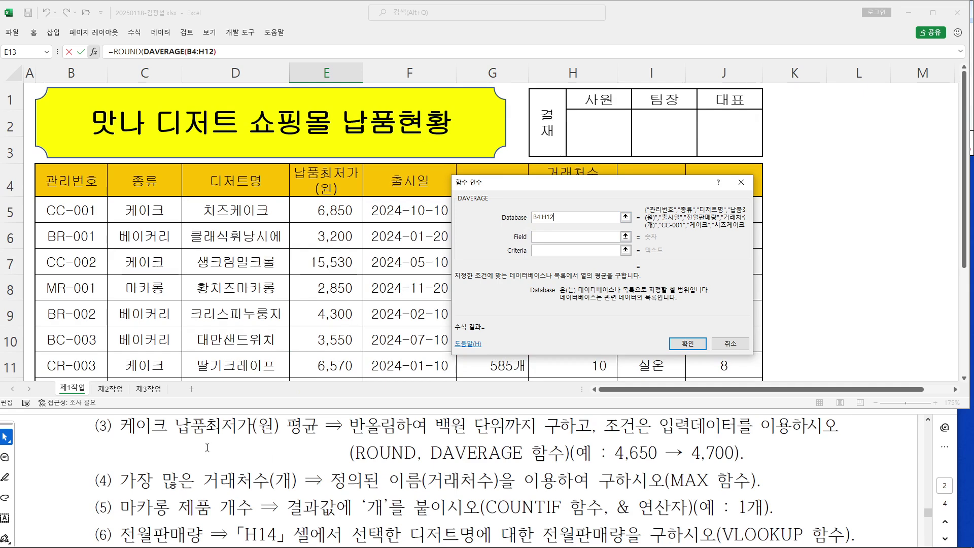
{"action": "scroll", "coordinate": [331, 480], "scroll_direction": "up", "scroll_amount": 1}
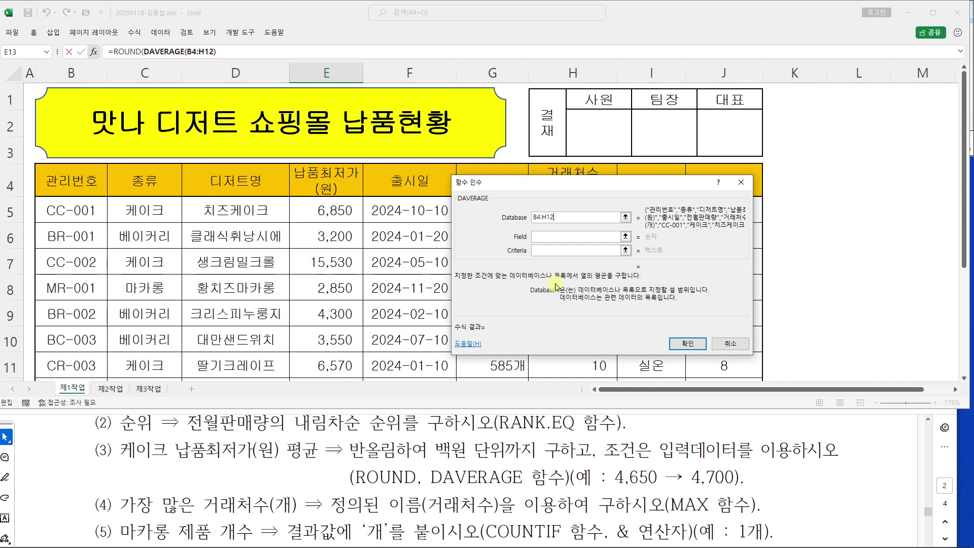
Set DAVERAGE's Field to the 납품최저가(원) header E4
{"action": "key", "text": "Tab"}
{"action": "left_click_drag", "start_coordinate": [543, 190], "coordinate": [608, 227]}
{"action": "left_click", "coordinate": [328, 178]}
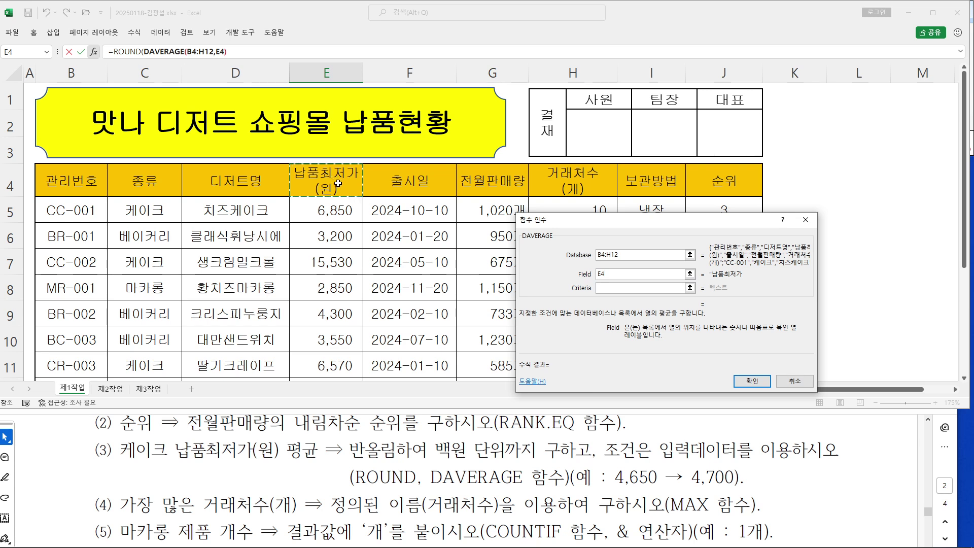
{"action": "left_click", "coordinate": [597, 275]}
{"action": "left_click", "coordinate": [607, 289]}
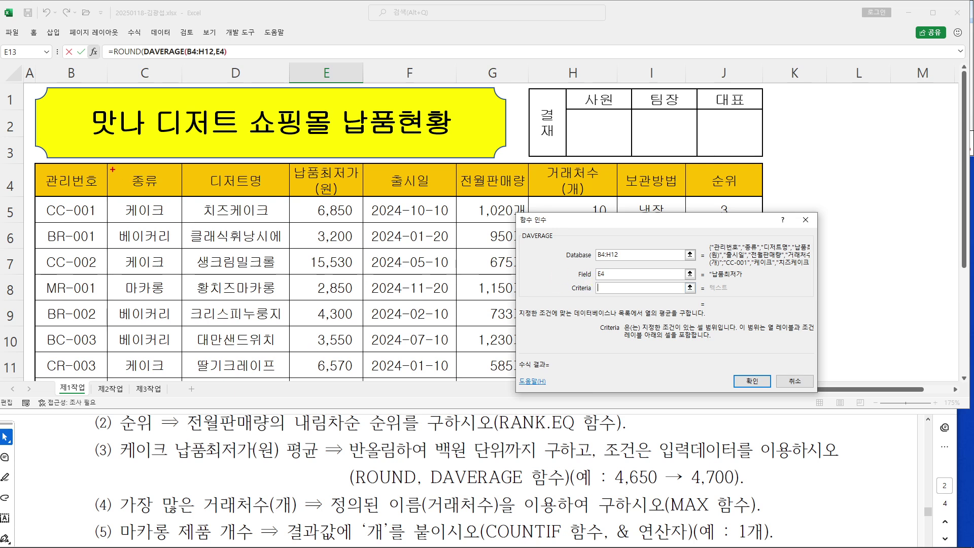
Set the Criteria to C4:C5 so only 케이크 rows are averaged
{"action": "left_click_drag", "start_coordinate": [131, 185], "coordinate": [133, 210]}
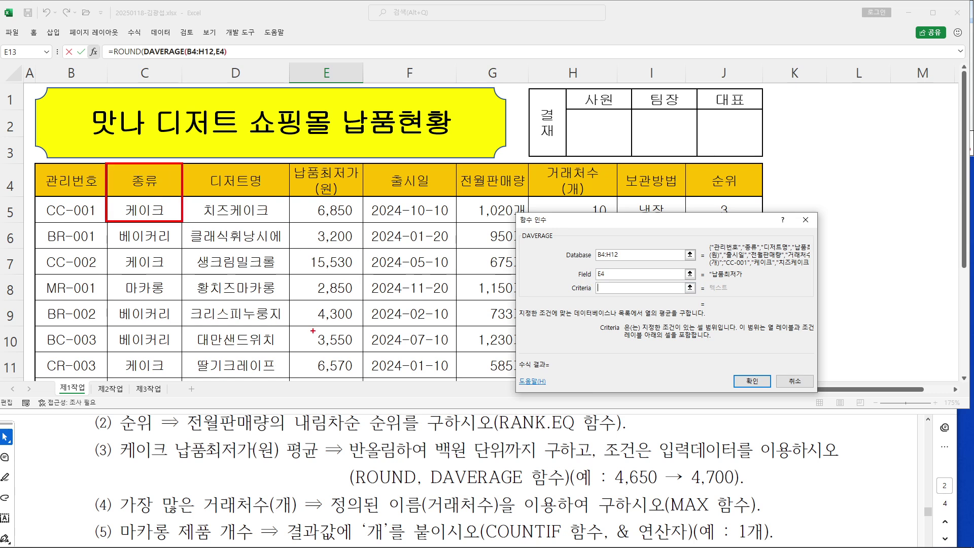
{"action": "left_click_drag", "start_coordinate": [121, 452], "coordinate": [182, 455]}
{"action": "mouse_move", "coordinate": [144, 158]}
{"action": "left_mouse_down"}
{"action": "mouse_move", "coordinate": [133, 202]}
{"action": "mouse_move", "coordinate": [139, 219]}
{"action": "mouse_move", "coordinate": [162, 212]}
{"action": "left_mouse_up"}
{"action": "key", "text": "Escape"}
{"action": "left_click_drag", "start_coordinate": [145, 174], "coordinate": [128, 209]}
{"action": "left_click_drag", "start_coordinate": [613, 234], "coordinate": [293, 137]}
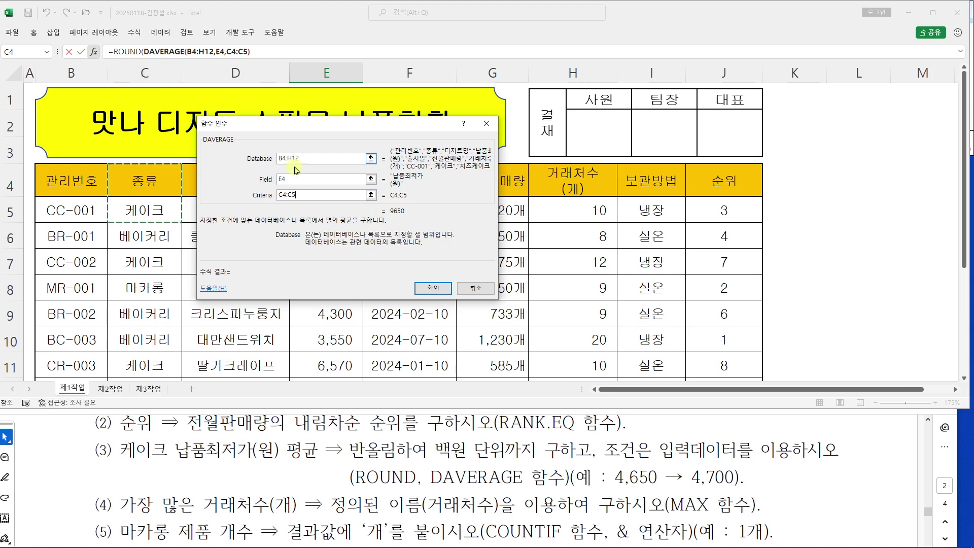
Switch to ROUND's arguments and place the caret in Num_digits
{"action": "left_click", "coordinate": [132, 50]}
{"action": "left_click_drag", "start_coordinate": [311, 127], "coordinate": [415, 161]}
{"action": "left_click", "coordinate": [390, 212]}
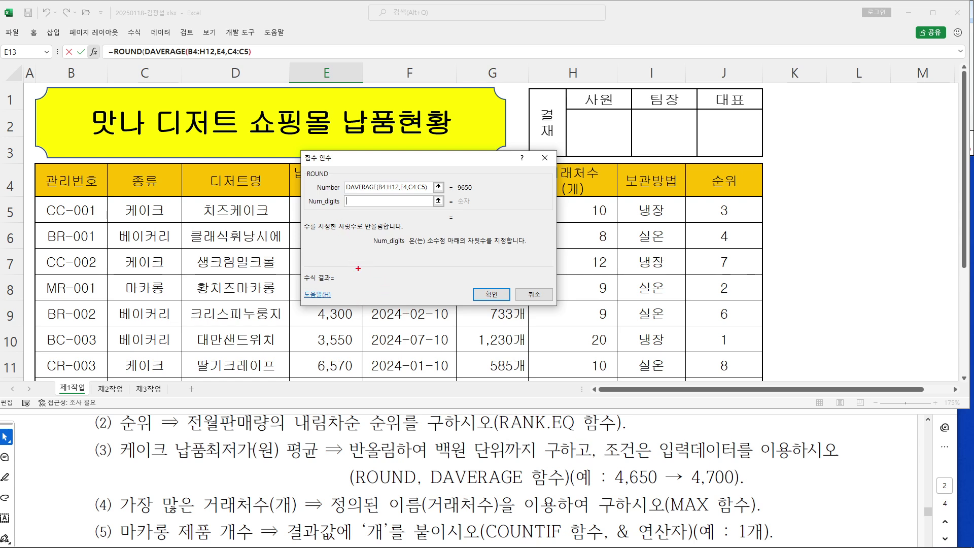
Enter -2 as ROUND's Num_digits and confirm, so E13 shows 9700
{"action": "mouse_move", "coordinate": [347, 254]}
{"action": "left_mouse_down"}
{"action": "mouse_move", "coordinate": [348, 278]}
{"action": "mouse_move", "coordinate": [378, 257]}
{"action": "mouse_move", "coordinate": [408, 276]}
{"action": "mouse_move", "coordinate": [392, 257]}
{"action": "mouse_move", "coordinate": [325, 288]}
{"action": "left_mouse_up"}
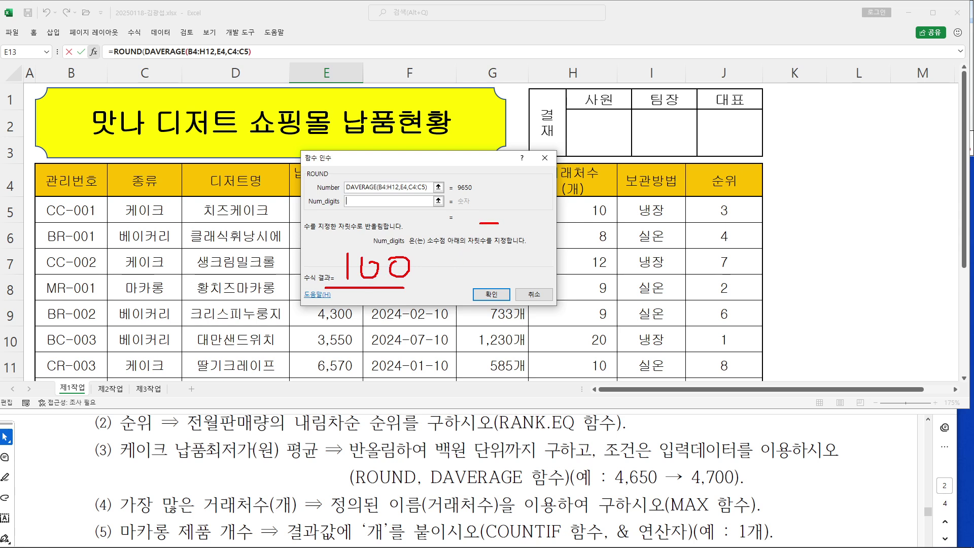
{"action": "left_click_drag", "start_coordinate": [523, 234], "coordinate": [542, 235]}
{"action": "left_click_drag", "start_coordinate": [364, 205], "coordinate": [388, 208]}
{"action": "key", "text": "Escape"}
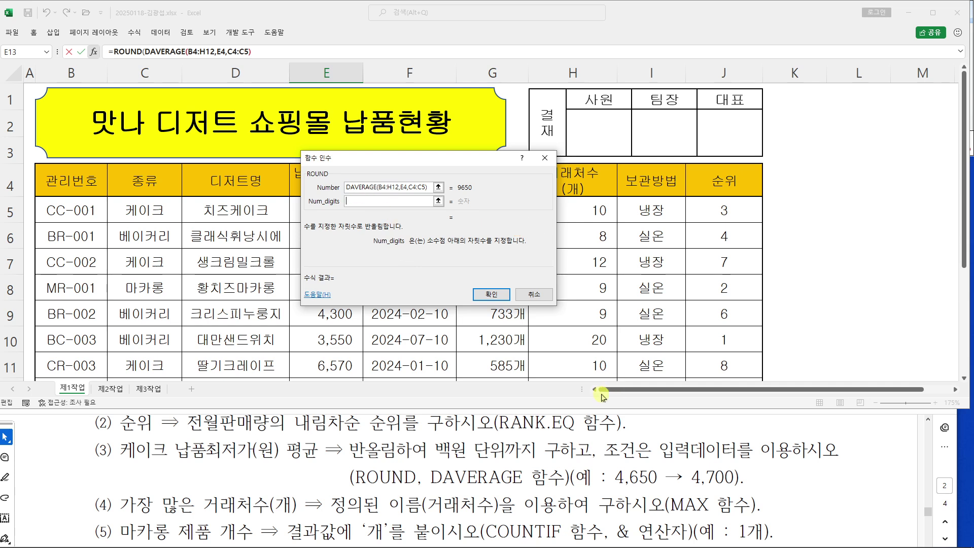
{"action": "type", "text": "2"}
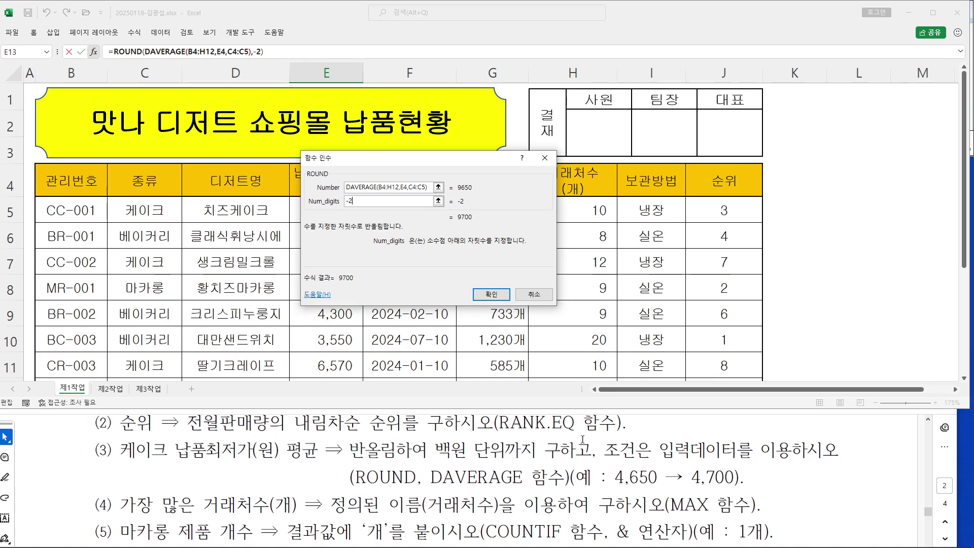
{"action": "left_click", "coordinate": [491, 298]}
{"action": "scroll", "coordinate": [451, 326], "scroll_direction": "down", "scroll_amount": 2}
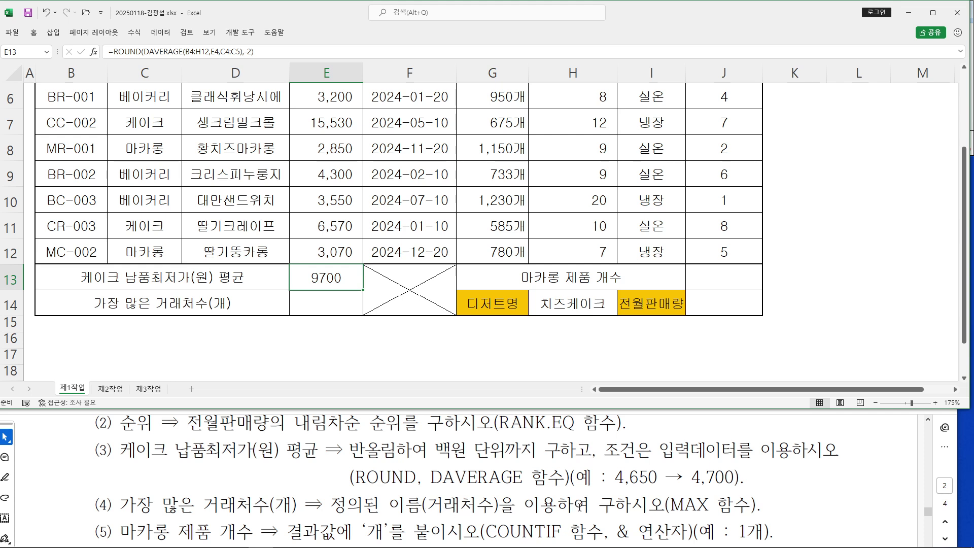
Enter =MAX(거래처수) in E14 so it shows the largest transaction count, 20
{"action": "left_click", "coordinate": [342, 304]}
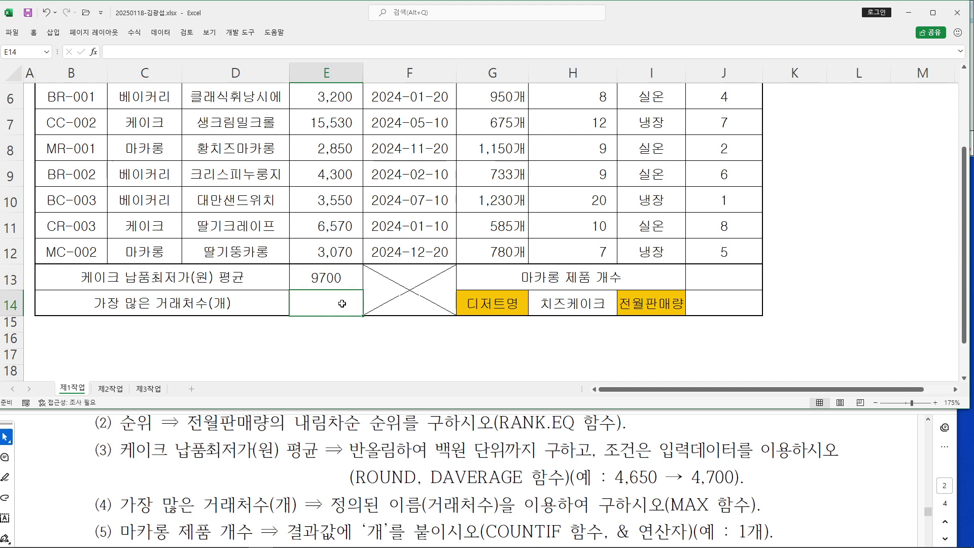
{"action": "type", "text": "=MA"}
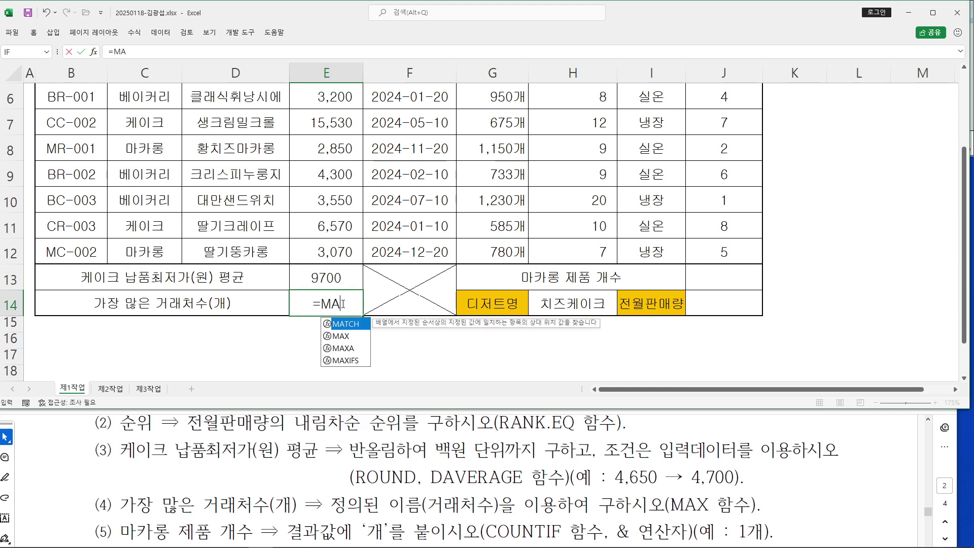
{"action": "type", "text": "X("}
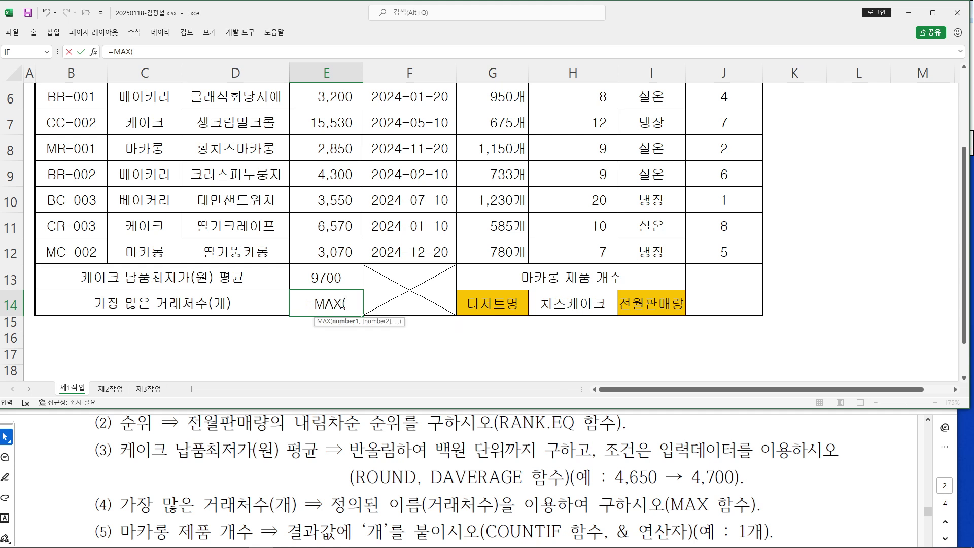
{"action": "type", "text": "거래처수"}
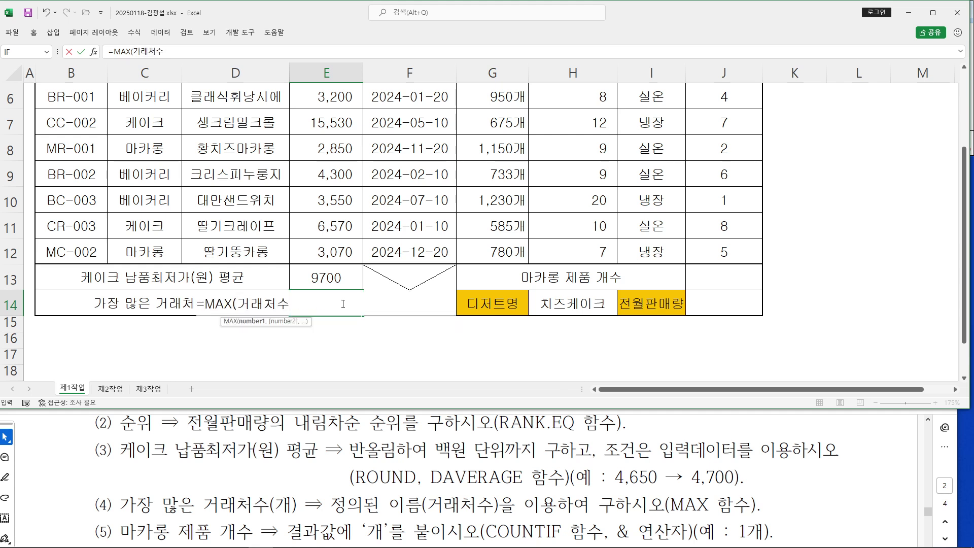
{"action": "type", "text": ")"}
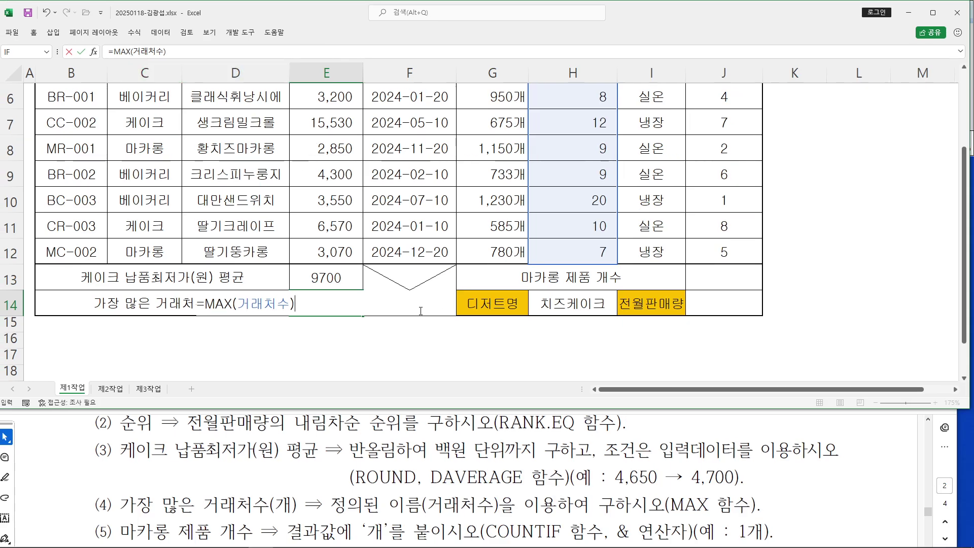
{"action": "key", "text": "Return"}
{"action": "scroll", "coordinate": [642, 187], "scroll_direction": "up", "scroll_amount": 2}
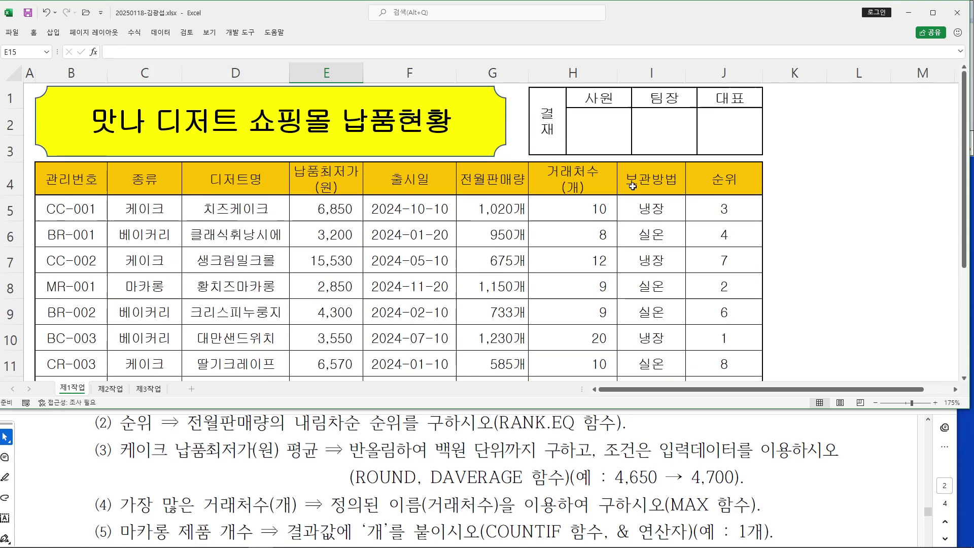
{"action": "scroll", "coordinate": [631, 188], "scroll_direction": "down", "scroll_amount": 2}
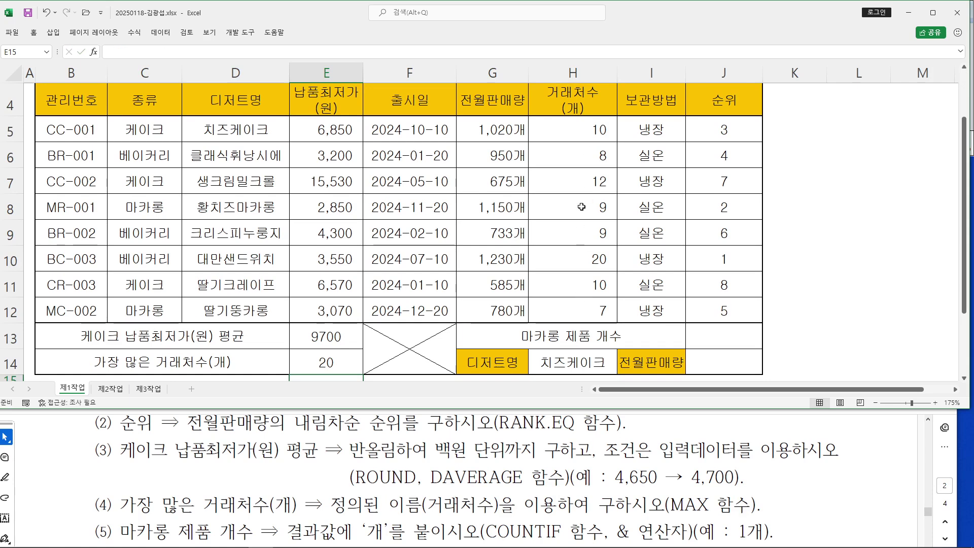
{"action": "left_click", "coordinate": [322, 363]}
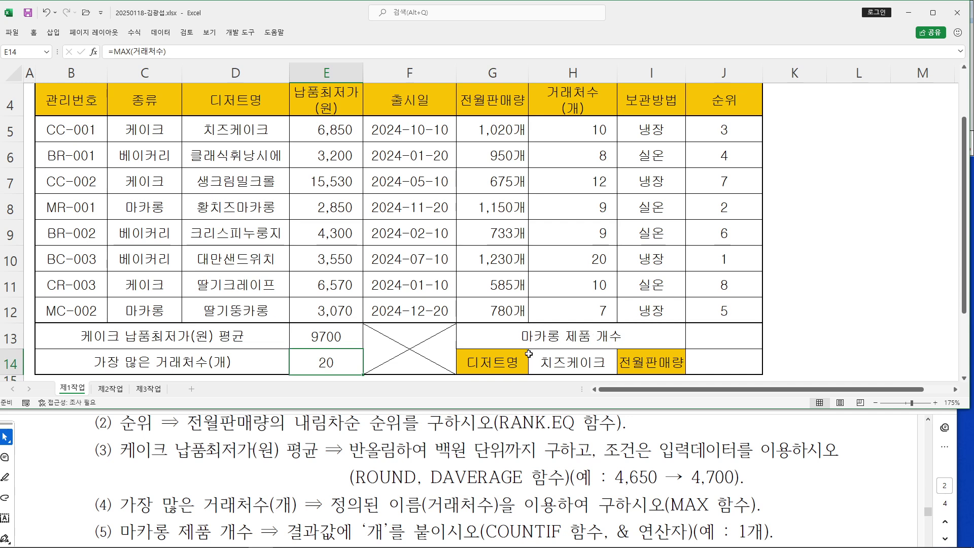
{"action": "left_click", "coordinate": [695, 345]}
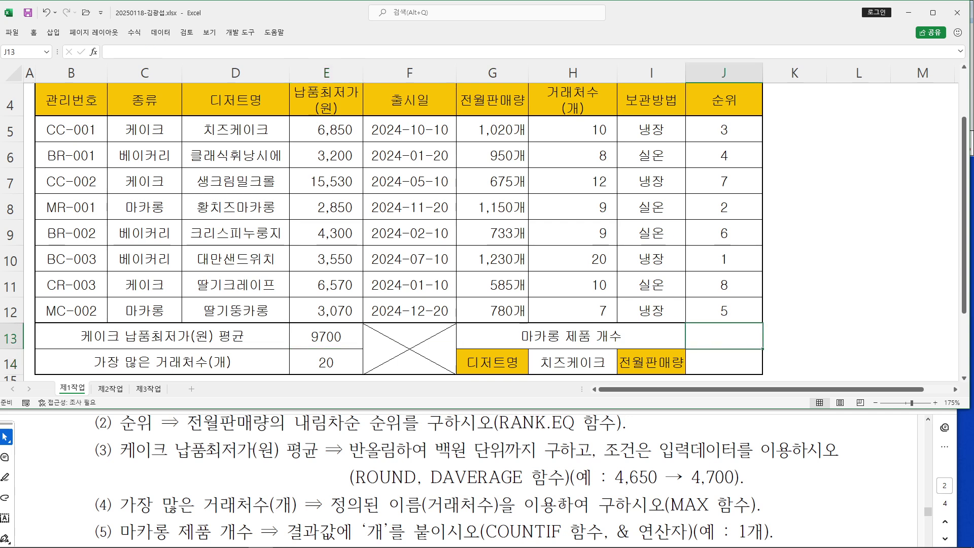
Enter =COUNTIF(C5:C12,C8) in J13 through the COUNTIF arguments form, returning 2
{"action": "scroll", "coordinate": [559, 528], "scroll_direction": "down", "scroll_amount": 2}
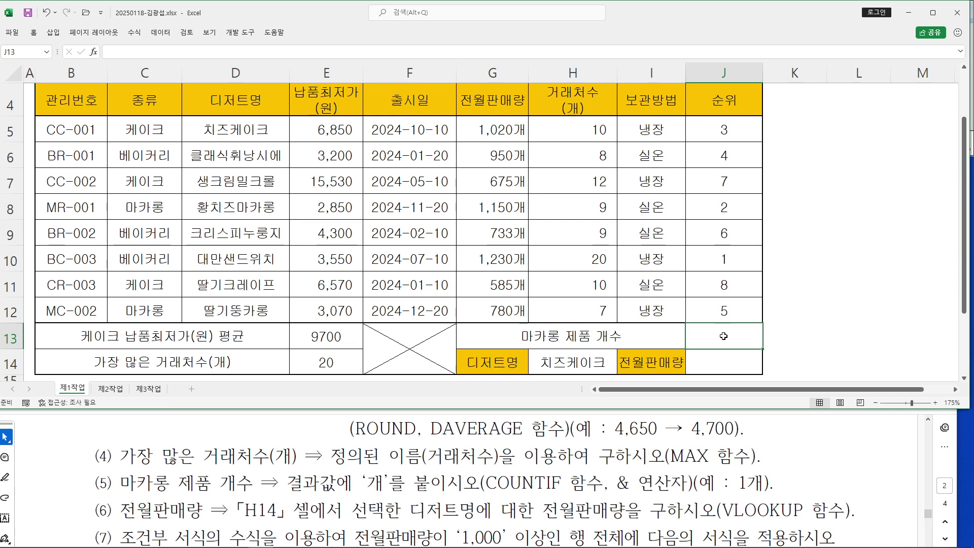
{"action": "type", "text": "="}
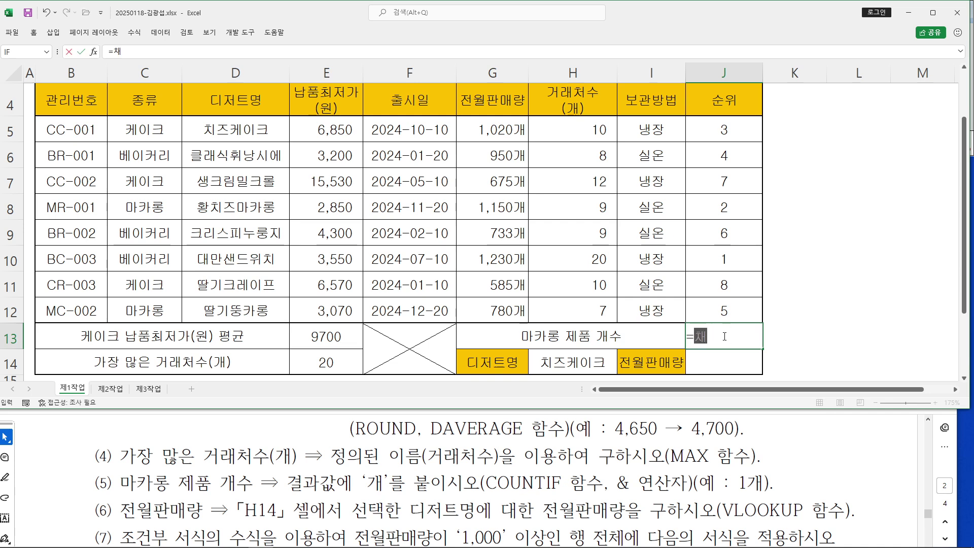
{"action": "type", "text": "COU"}
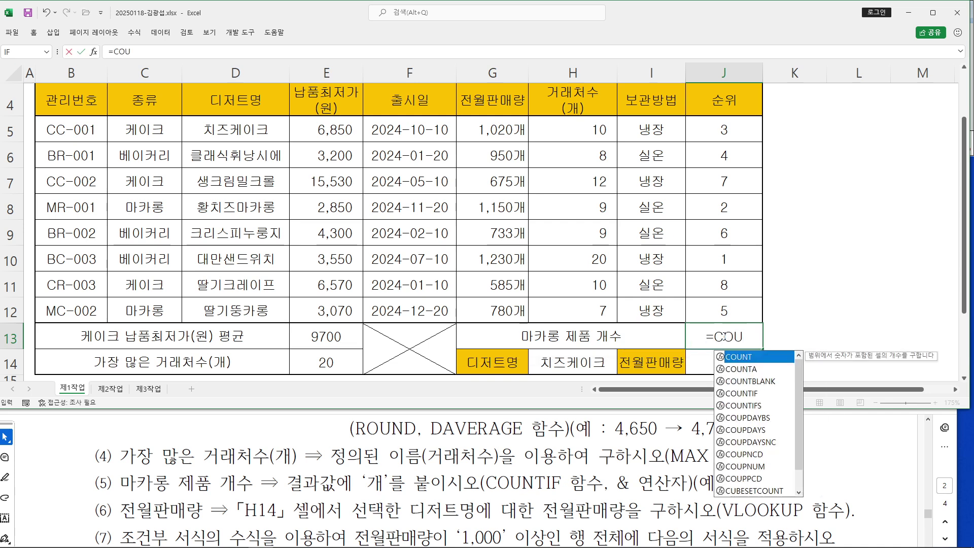
{"action": "double_click", "coordinate": [738, 394]}
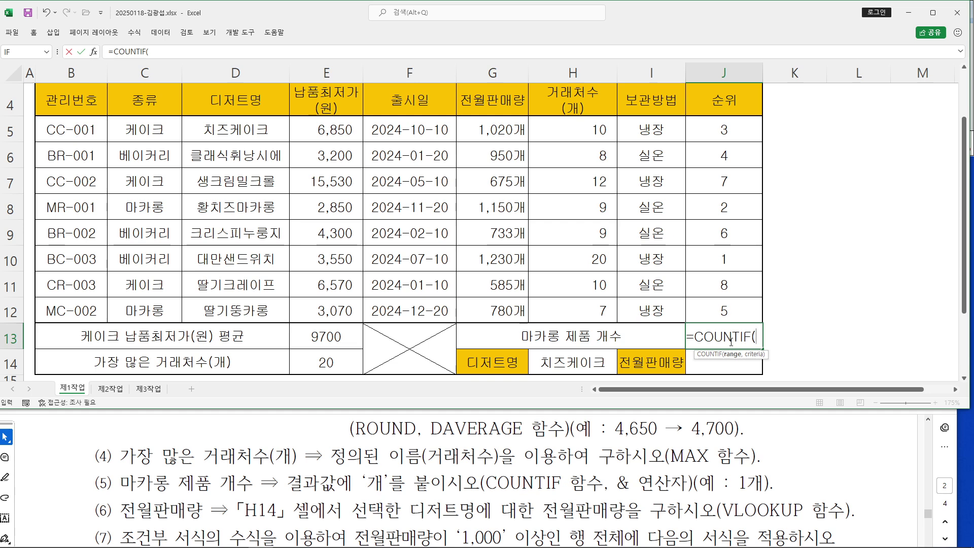
{"action": "left_click", "coordinate": [93, 51]}
{"action": "left_click_drag", "start_coordinate": [421, 159], "coordinate": [500, 164]}
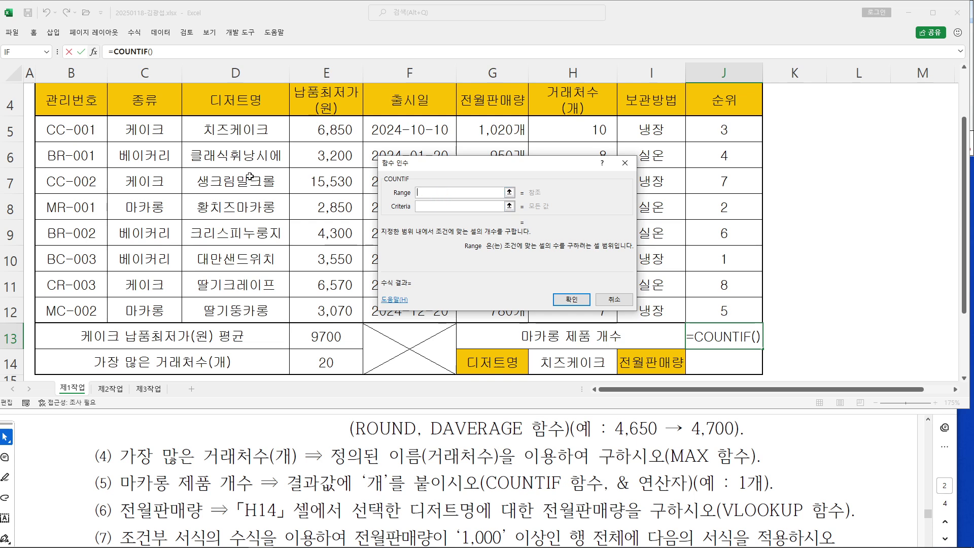
{"action": "left_click", "coordinate": [149, 127]}
{"action": "left_click_drag", "start_coordinate": [149, 126], "coordinate": [154, 307]}
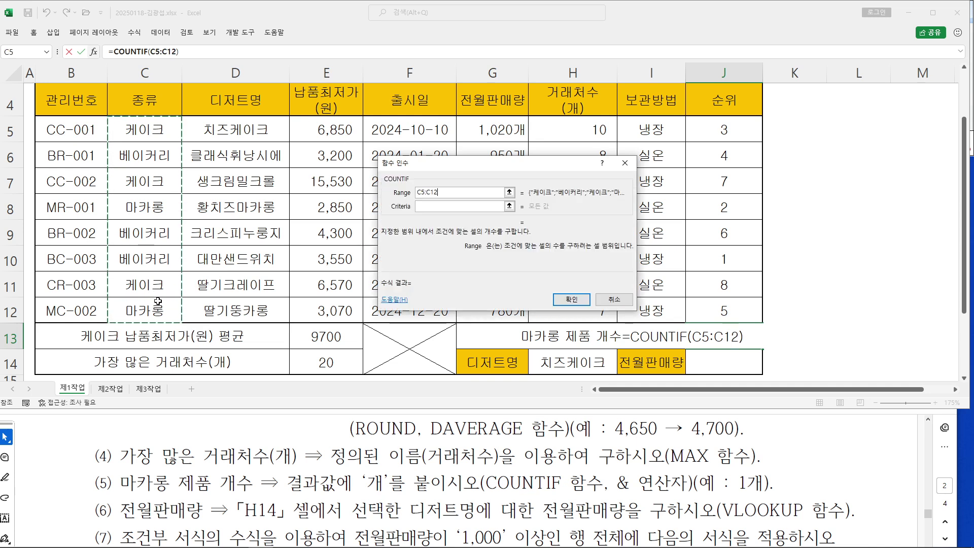
{"action": "left_click", "coordinate": [440, 207]}
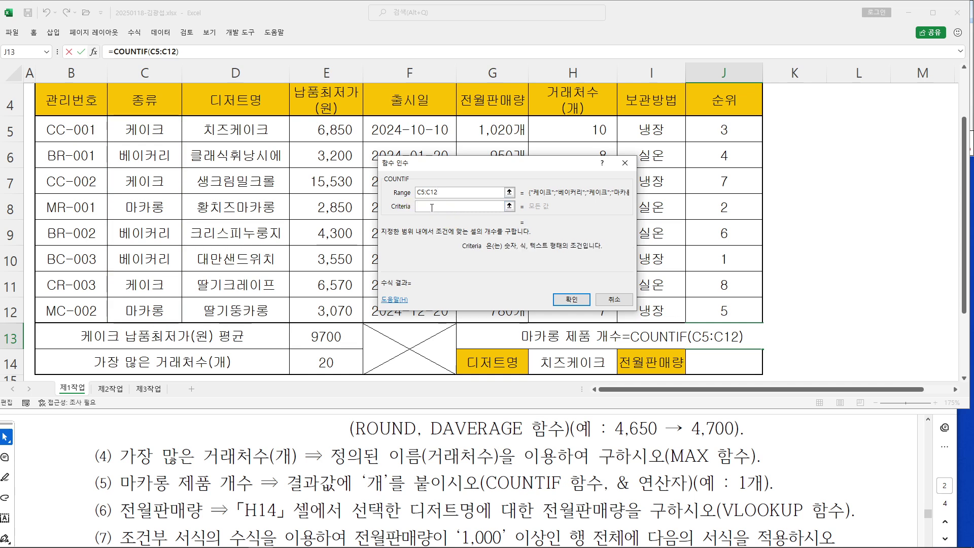
{"action": "left_click", "coordinate": [137, 207]}
{"action": "left_click_drag", "start_coordinate": [429, 162], "coordinate": [216, 96]}
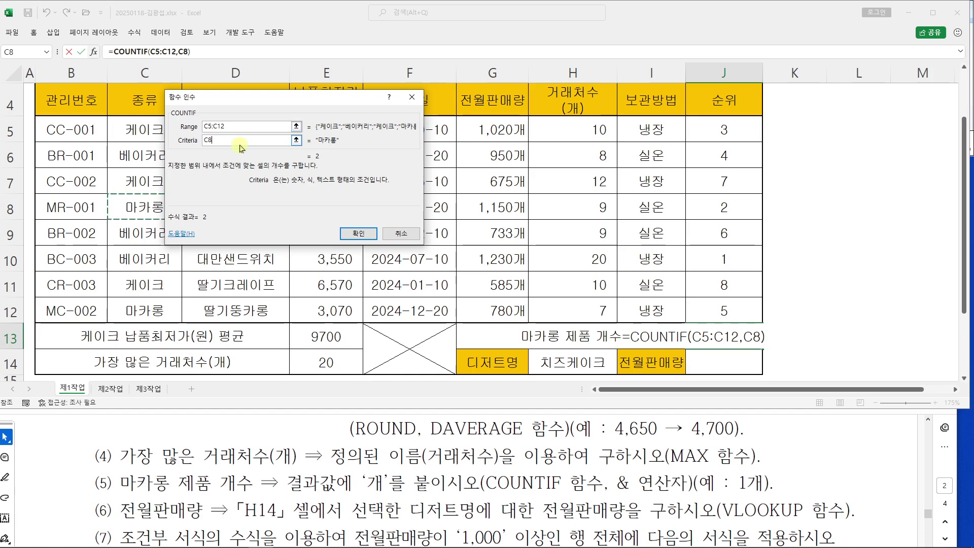
{"action": "left_click", "coordinate": [359, 236]}
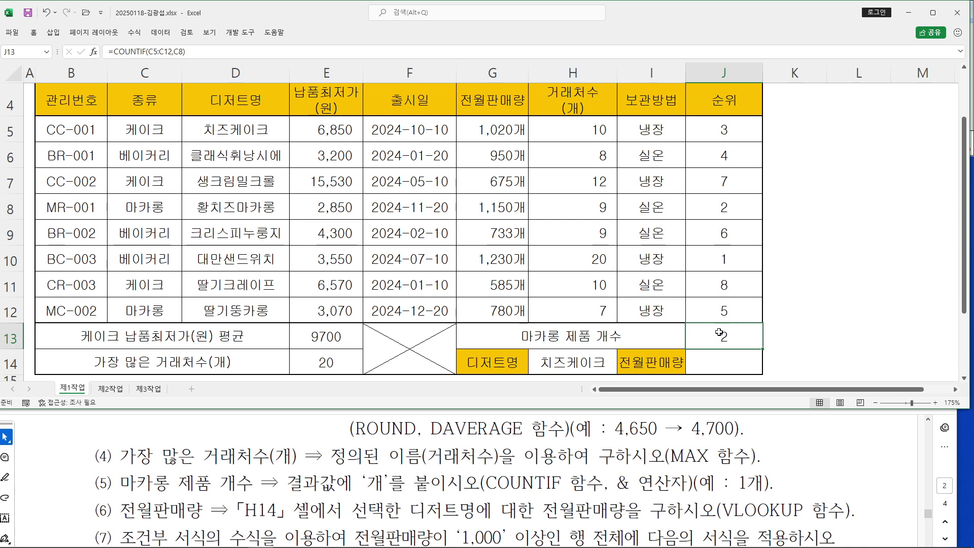
Draw red annotations marking the 개 unit still to be added, then clear them
{"action": "left_click_drag", "start_coordinate": [192, 55], "coordinate": [237, 138]}
{"action": "mouse_move", "coordinate": [319, 163]}
{"action": "left_mouse_down"}
{"action": "mouse_move", "coordinate": [316, 188]}
{"action": "mouse_move", "coordinate": [356, 226]}
{"action": "left_mouse_up"}
{"action": "left_click_drag", "start_coordinate": [385, 142], "coordinate": [378, 155]}
{"action": "mouse_move", "coordinate": [402, 148]}
{"action": "left_mouse_down"}
{"action": "mouse_move", "coordinate": [389, 165]}
{"action": "mouse_move", "coordinate": [410, 201]}
{"action": "mouse_move", "coordinate": [427, 206]}
{"action": "left_mouse_up"}
{"action": "left_click_drag", "start_coordinate": [430, 194], "coordinate": [440, 192]}
{"action": "left_click_drag", "start_coordinate": [451, 175], "coordinate": [444, 227]}
{"action": "left_click_drag", "start_coordinate": [459, 146], "coordinate": [460, 152]}
{"action": "left_click_drag", "start_coordinate": [443, 226], "coordinate": [324, 221]}
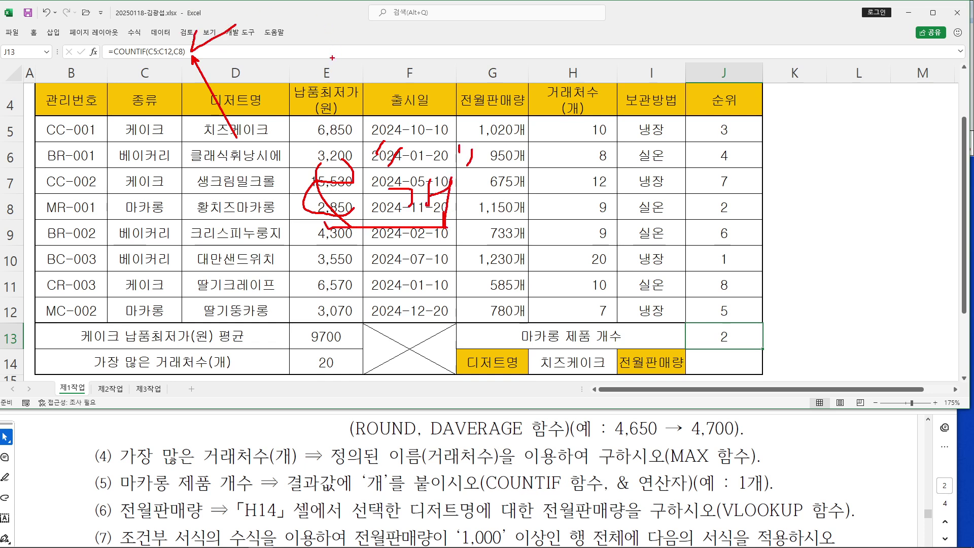
{"action": "key", "text": "Escape"}
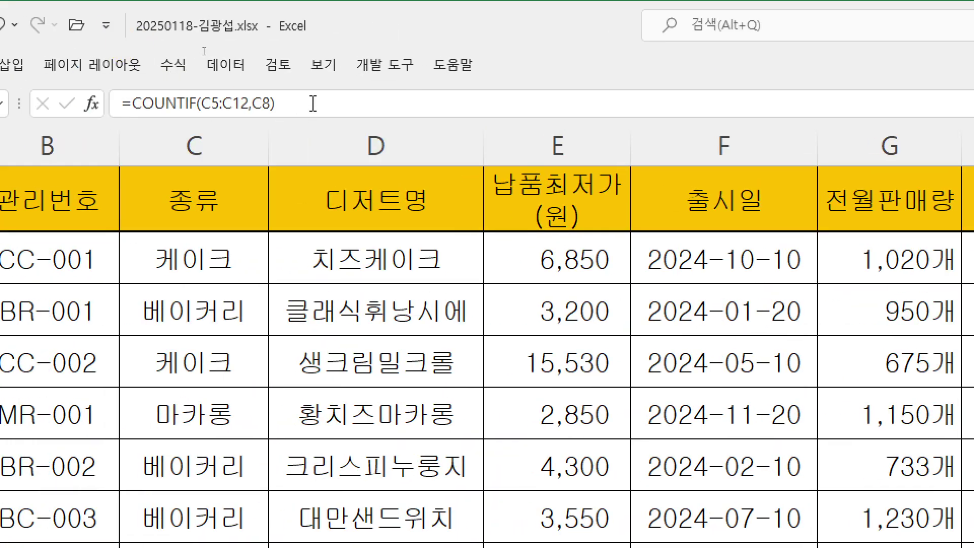
Append &"개" to the J13 COUNTIF formula so it displays 2개
{"action": "left_click", "coordinate": [313, 104]}
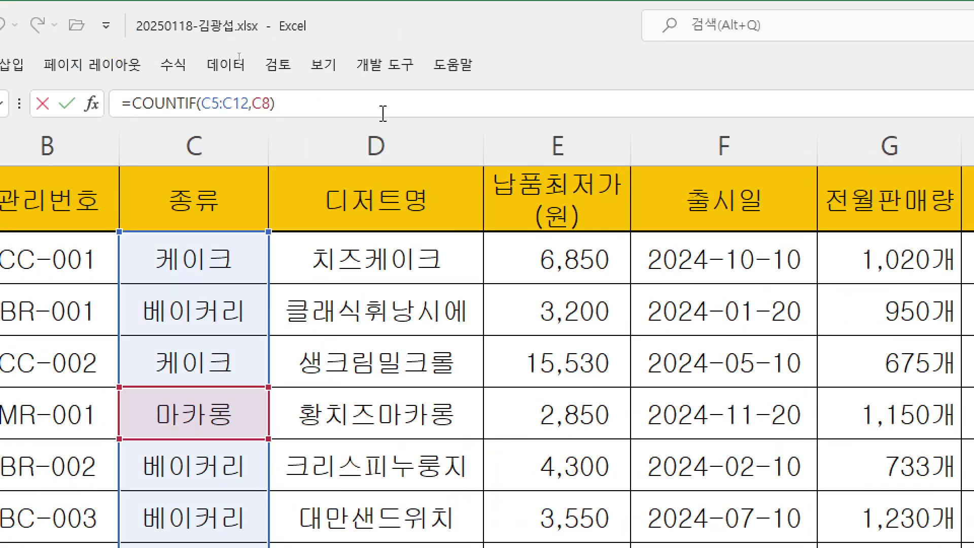
{"action": "type", "text": "&\" 개\""}
{"action": "left_click", "coordinate": [300, 103]}
{"action": "key", "text": "BackSpace"}
{"action": "key", "text": "Return"}
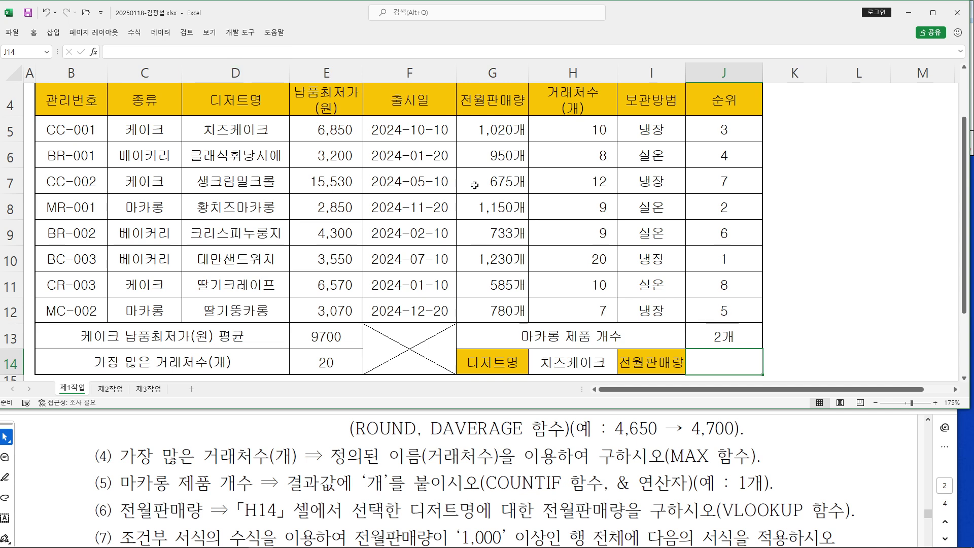
{"action": "left_click", "coordinate": [725, 332]}
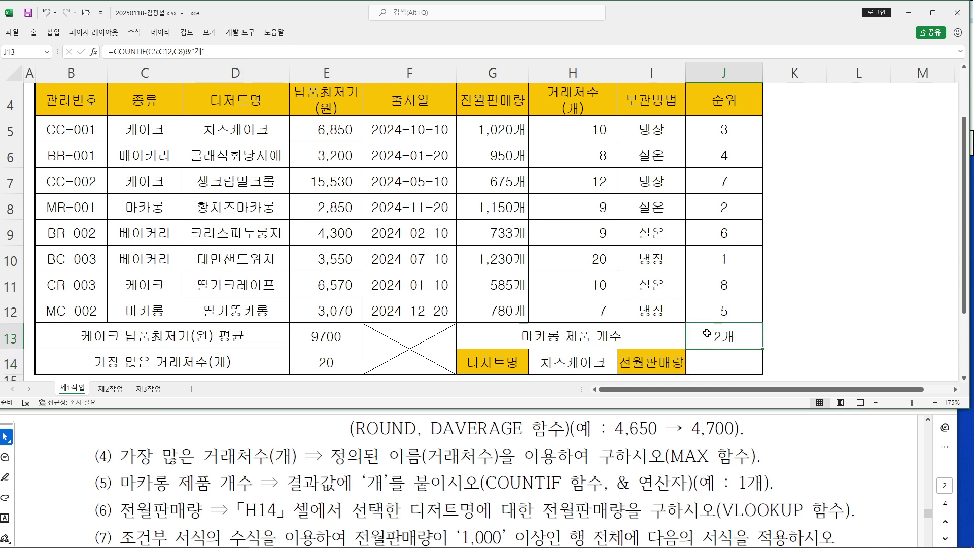
Select J14 and highlight the VLOOKUP requirement in the task instructions
{"action": "left_click", "coordinate": [723, 359]}
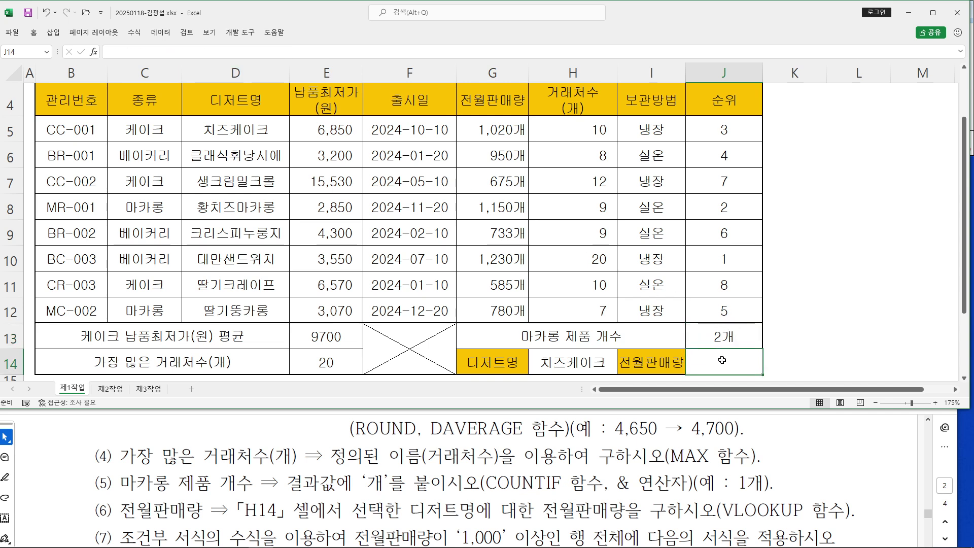
{"action": "left_click_drag", "start_coordinate": [725, 503], "coordinate": [804, 510]}
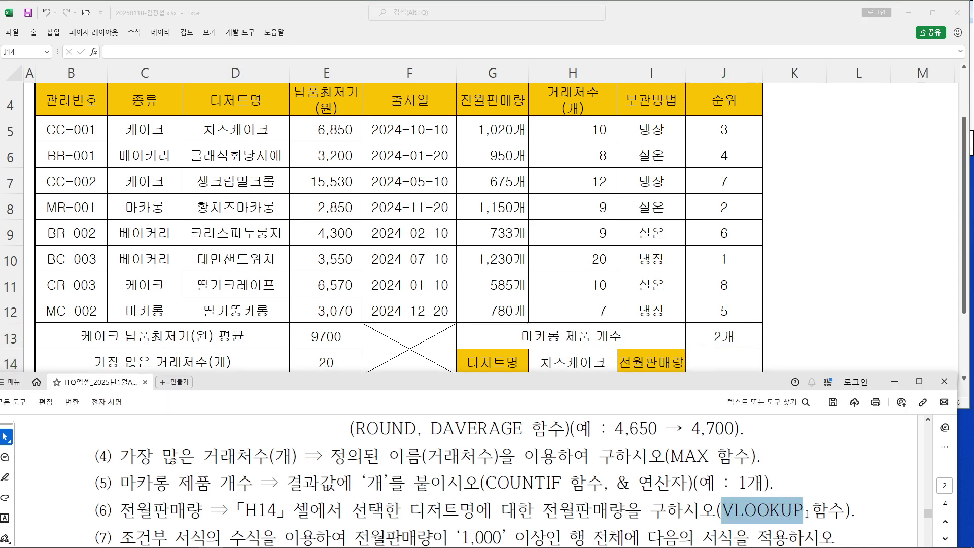
{"action": "left_click", "coordinate": [780, 510]}
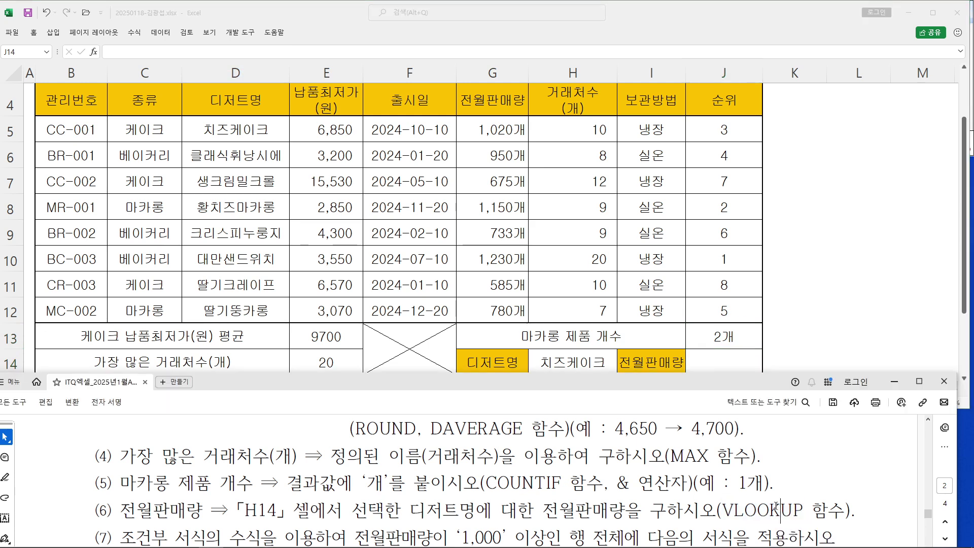
{"action": "left_click", "coordinate": [731, 364]}
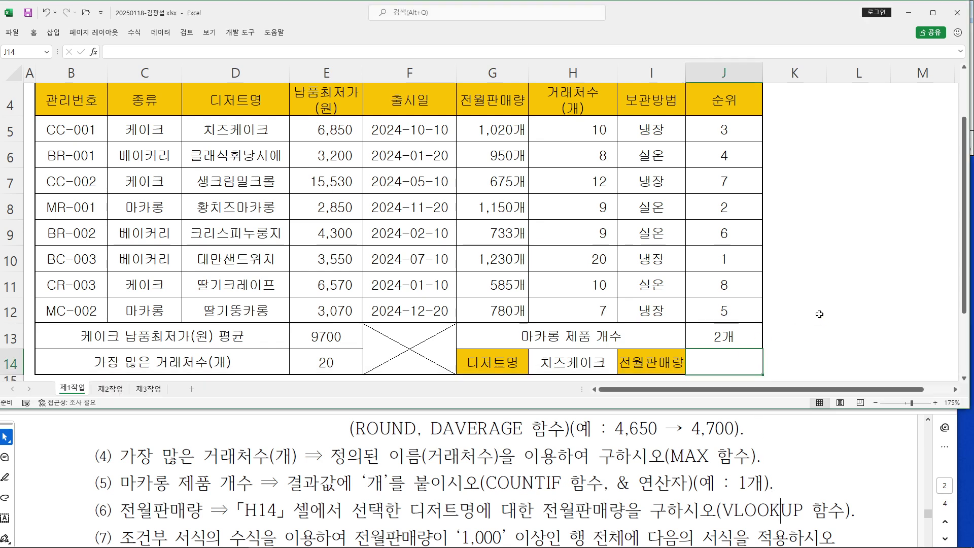
Start a VLOOKUP in J14 with lookup value H14 and table D5:H12
{"action": "type", "text": "=ㅍ"}
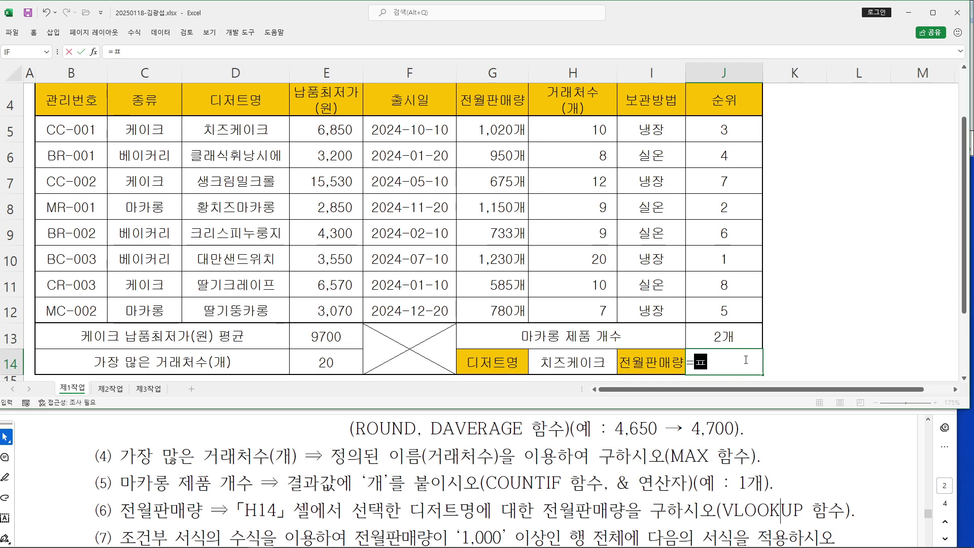
{"action": "type", "text": "VLOOKUP("}
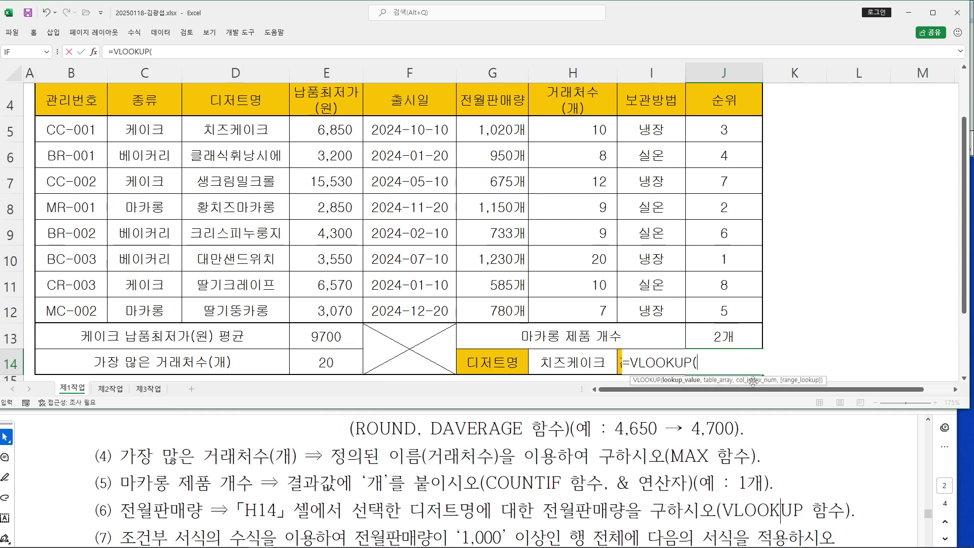
{"action": "double_click", "coordinate": [750, 383]}
{"action": "left_click", "coordinate": [94, 52]}
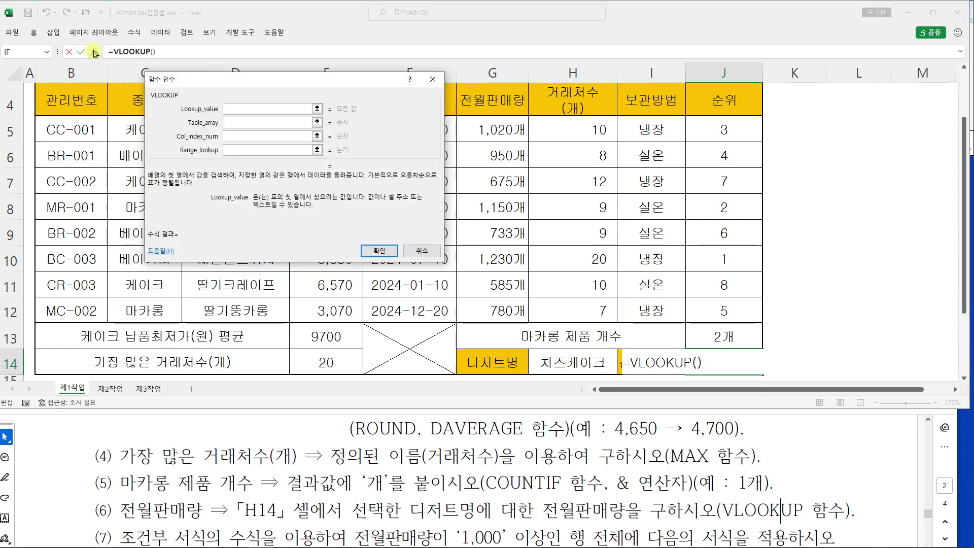
{"action": "left_click_drag", "start_coordinate": [202, 82], "coordinate": [514, 106]}
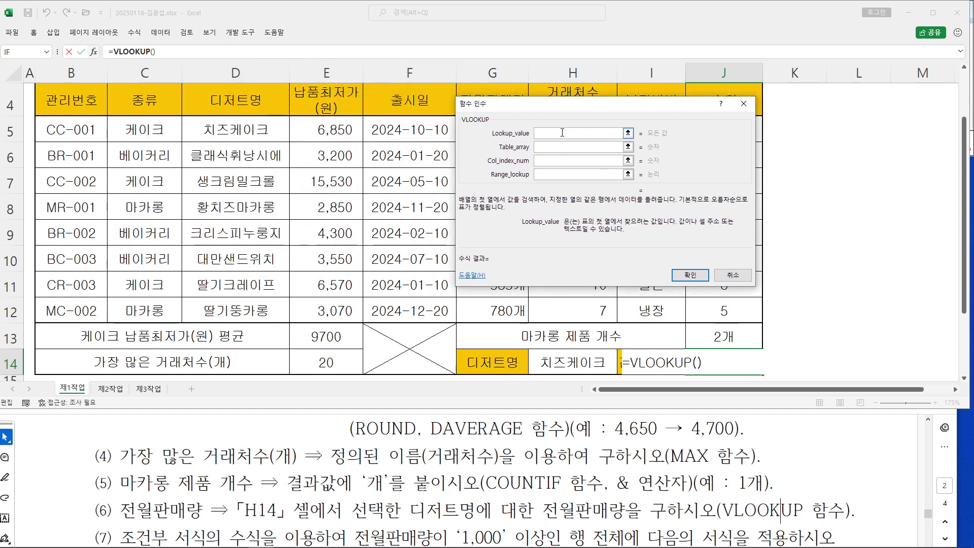
{"action": "left_click", "coordinate": [575, 362]}
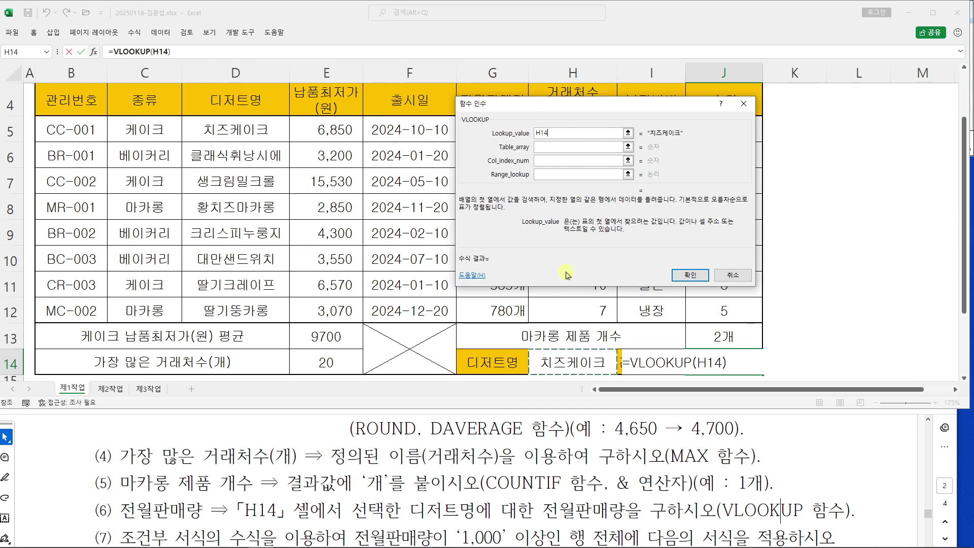
{"action": "left_click", "coordinate": [547, 146]}
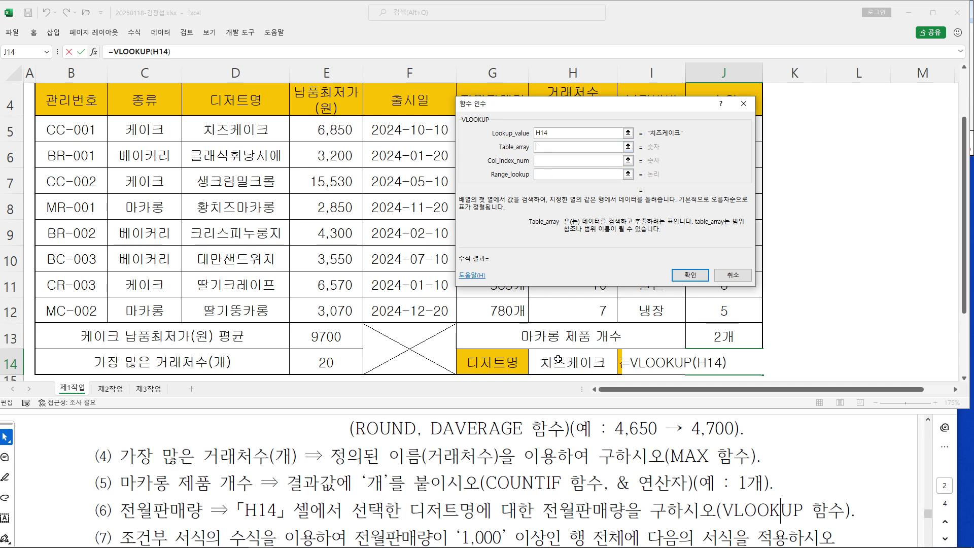
{"action": "left_click_drag", "start_coordinate": [224, 130], "coordinate": [593, 312]}
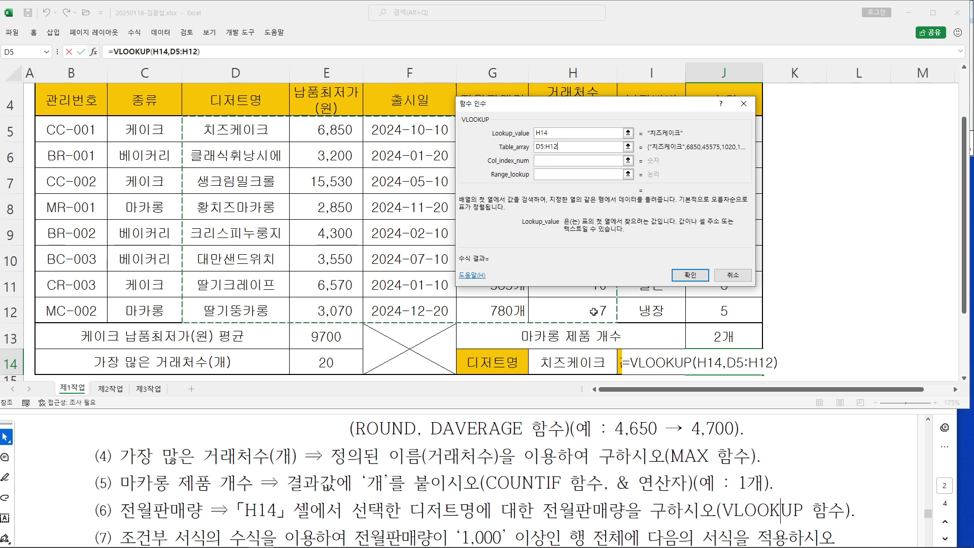
Annotate the table to show 전월판매량 is the 4th column of D5:H12
{"action": "left_click_drag", "start_coordinate": [571, 103], "coordinate": [773, 102]}
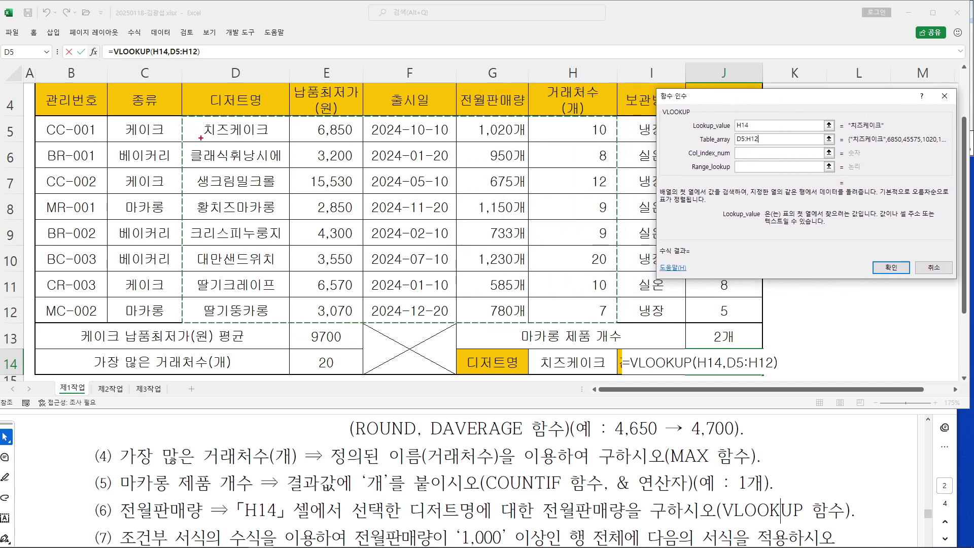
{"action": "mouse_move", "coordinate": [177, 114]}
{"action": "left_mouse_down"}
{"action": "mouse_move", "coordinate": [447, 298]}
{"action": "mouse_move", "coordinate": [618, 323]}
{"action": "left_mouse_up"}
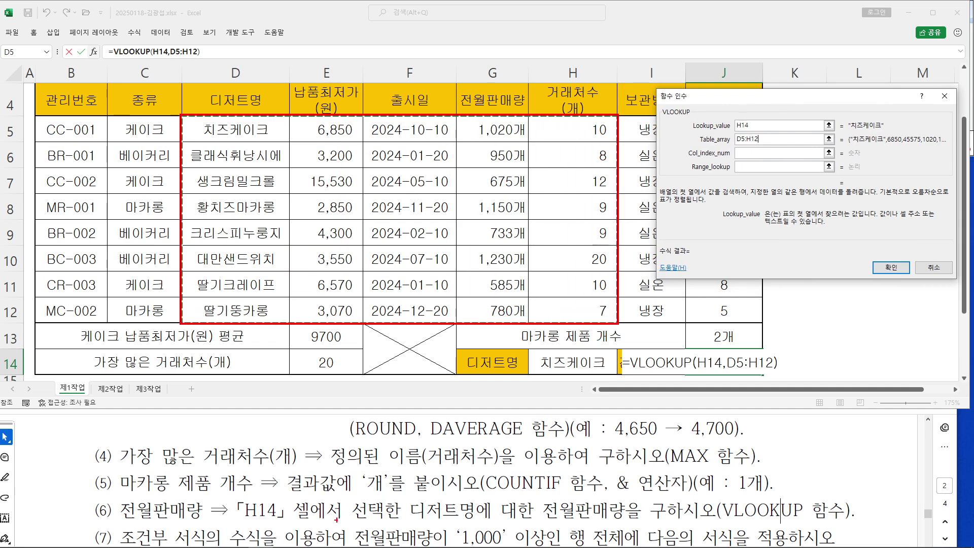
{"action": "mouse_move", "coordinate": [641, 519]}
{"action": "left_mouse_down"}
{"action": "mouse_move", "coordinate": [535, 506]}
{"action": "mouse_move", "coordinate": [617, 522]}
{"action": "left_mouse_up"}
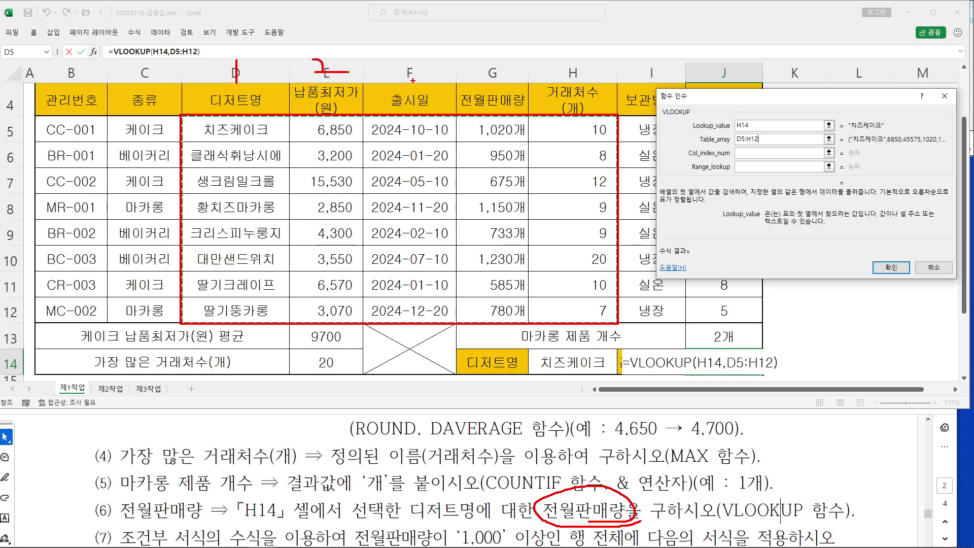
{"action": "left_click_drag", "start_coordinate": [393, 59], "coordinate": [409, 77]}
{"action": "left_click_drag", "start_coordinate": [500, 54], "coordinate": [472, 86]}
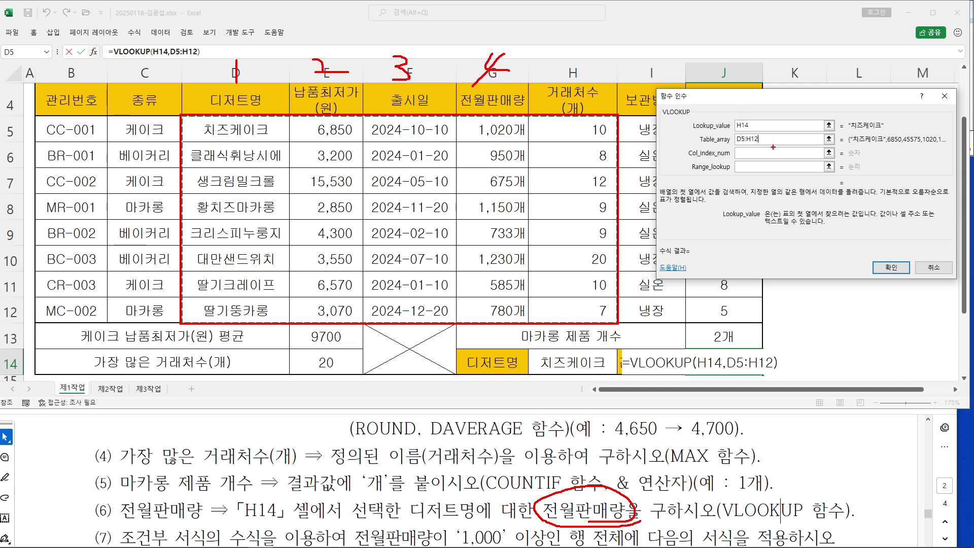
{"action": "left_click_drag", "start_coordinate": [754, 143], "coordinate": [736, 163]}
{"action": "key", "text": "Escape"}
Set column index 4 and match type 0 for the VLOOKUP, previewing 1020
{"action": "left_click", "coordinate": [747, 153]}
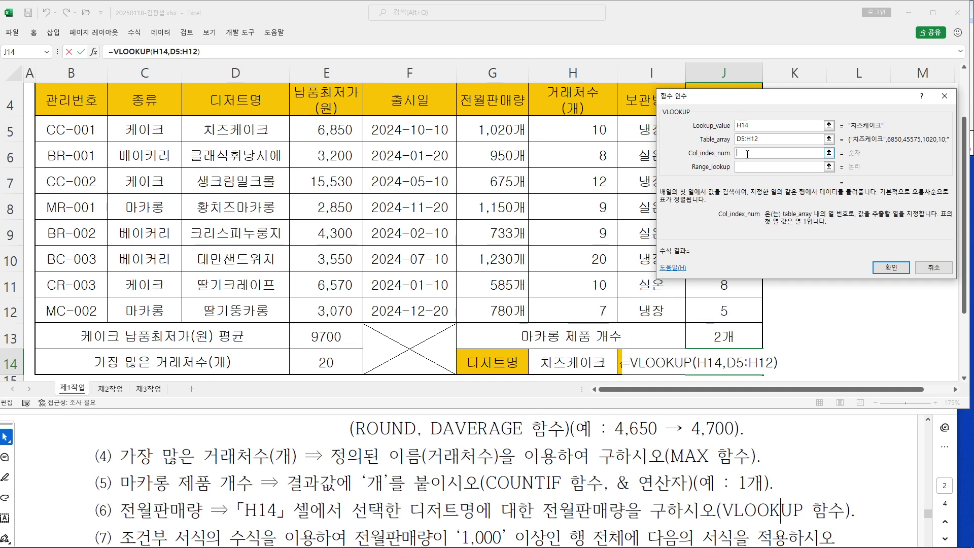
{"action": "type", "text": "4"}
{"action": "key", "text": "Tab"}
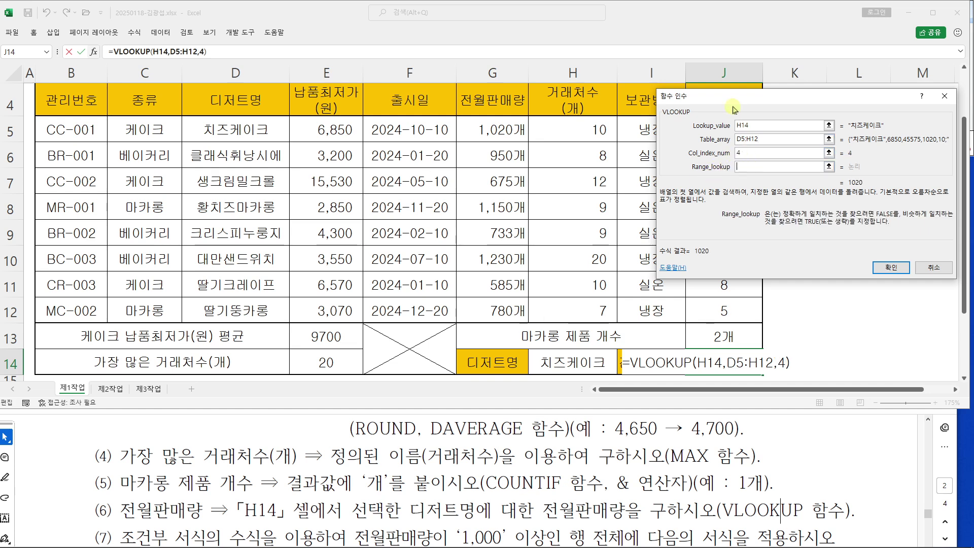
{"action": "left_click_drag", "start_coordinate": [730, 105], "coordinate": [232, 104]}
{"action": "type", "text": "0"}
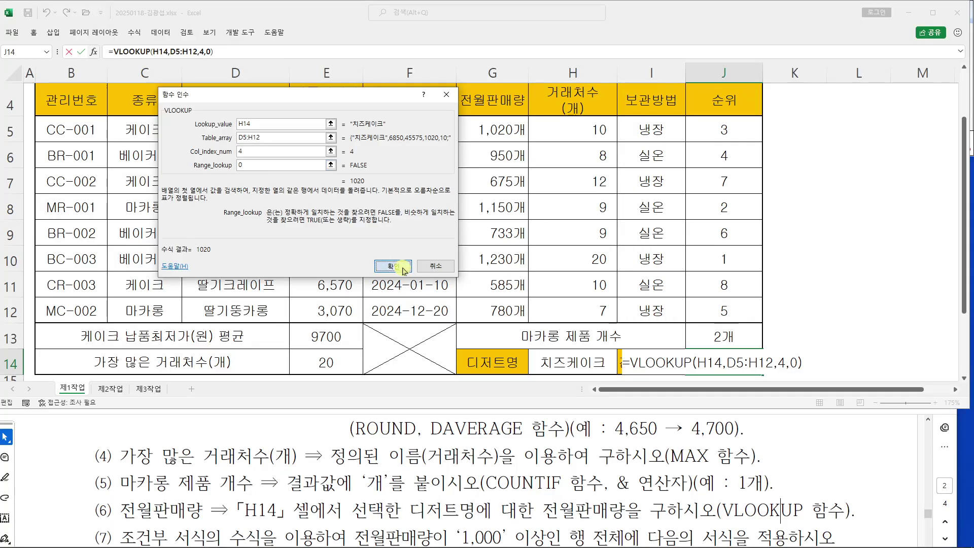
{"action": "key", "text": "Return"}
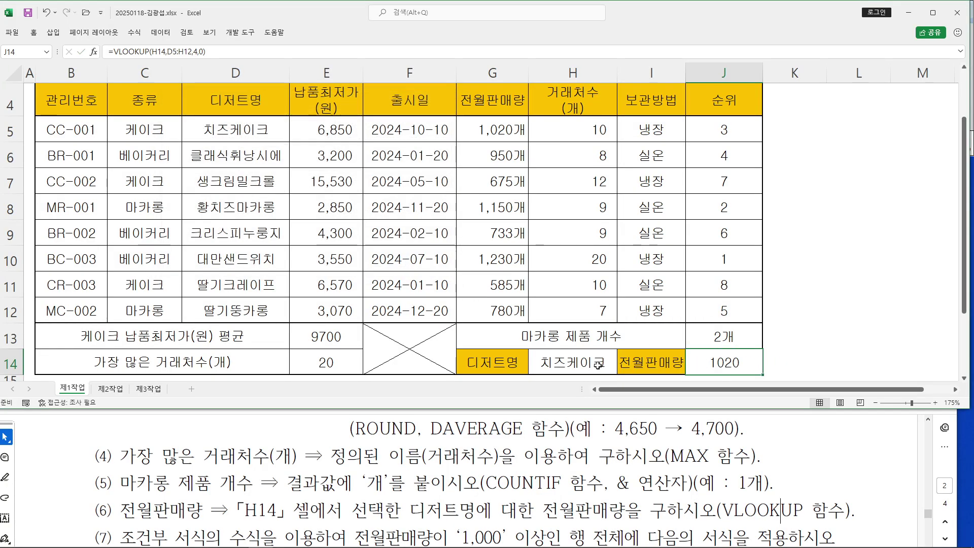
{"action": "left_click", "coordinate": [599, 366]}
{"action": "left_click", "coordinate": [622, 370]}
{"action": "left_click", "coordinate": [554, 407]}
{"action": "left_click", "coordinate": [622, 371]}
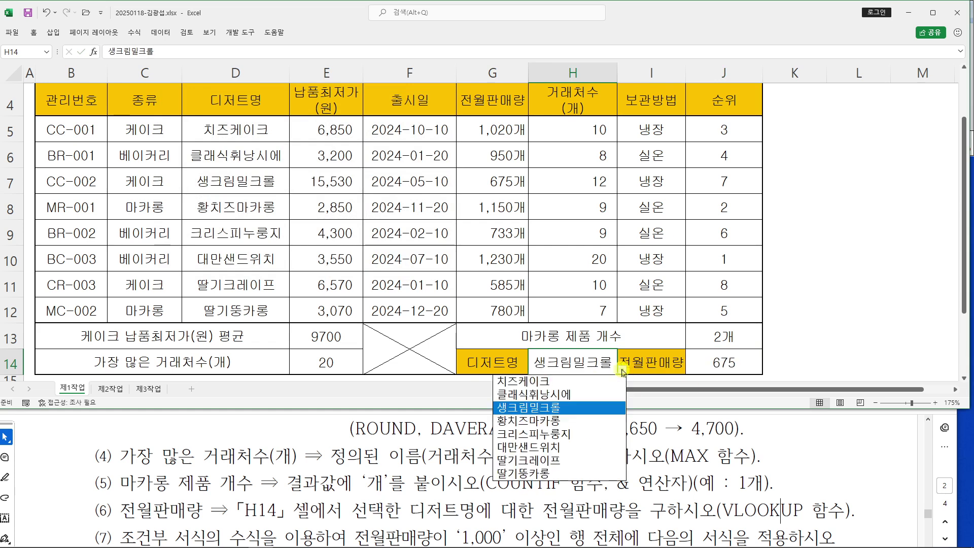
{"action": "left_click", "coordinate": [563, 380]}
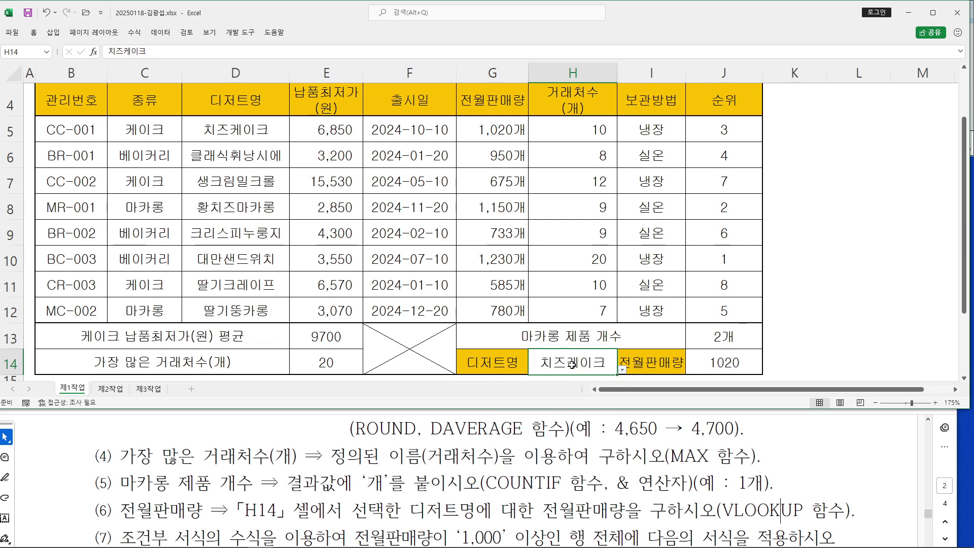
{"action": "left_click", "coordinate": [623, 370]}
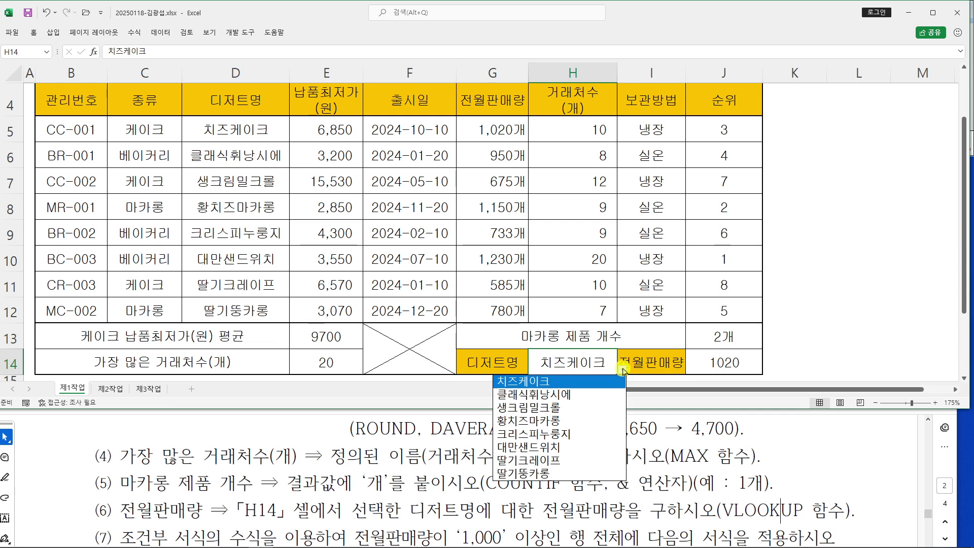
{"action": "left_click", "coordinate": [585, 434]}
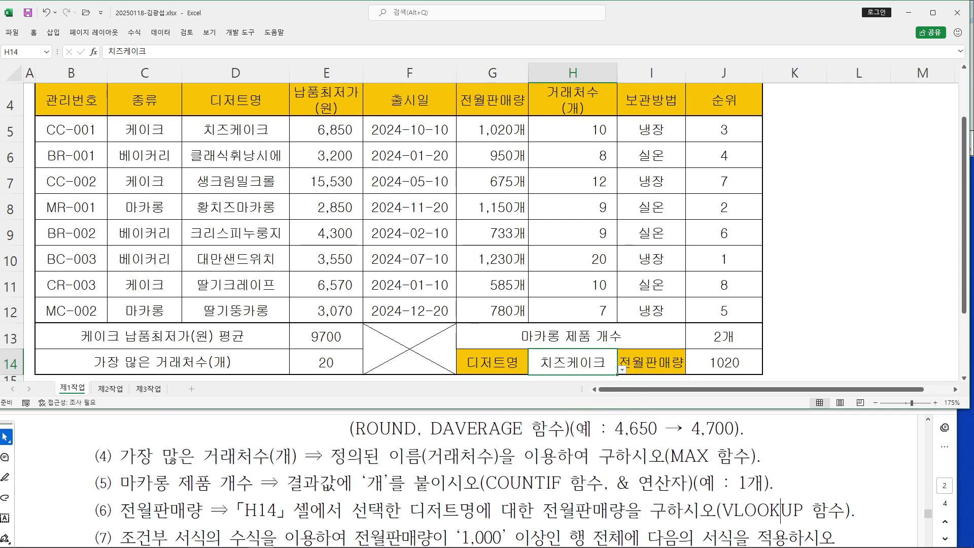
{"action": "left_click", "coordinate": [623, 369]}
{"action": "key", "text": "Escape"}
{"action": "key", "text": "ctrl+z"}
{"action": "left_click", "coordinate": [832, 335]}
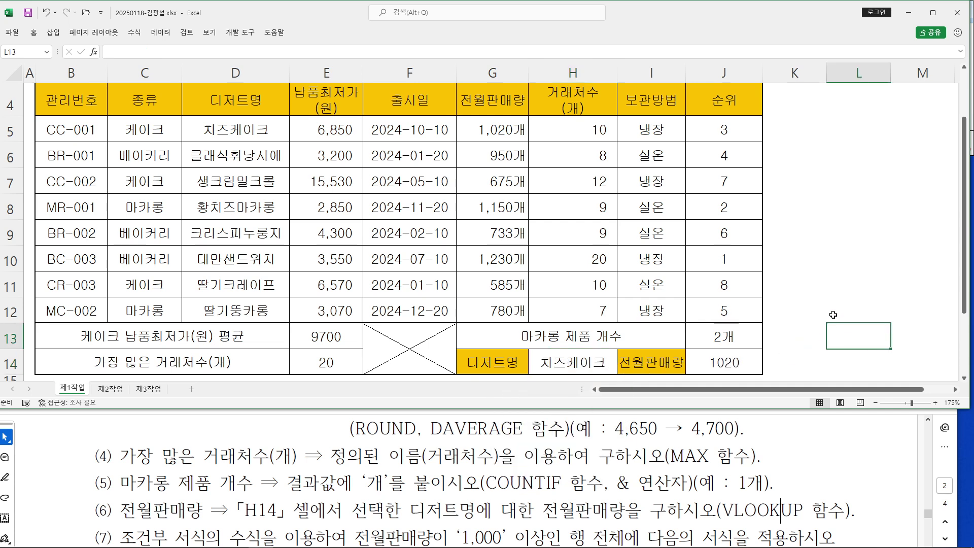
Review item (7) in the PDF: formula-based rule and required font style
{"action": "scroll", "coordinate": [833, 315], "scroll_direction": "up", "scroll_amount": 1}
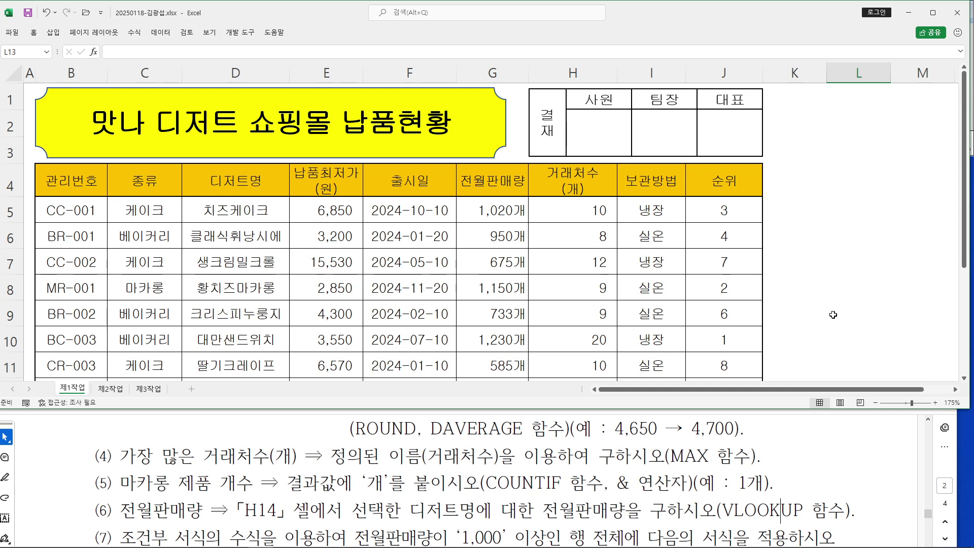
{"action": "left_click", "coordinate": [477, 446]}
{"action": "scroll", "coordinate": [476, 446], "scroll_direction": "down", "scroll_amount": 2}
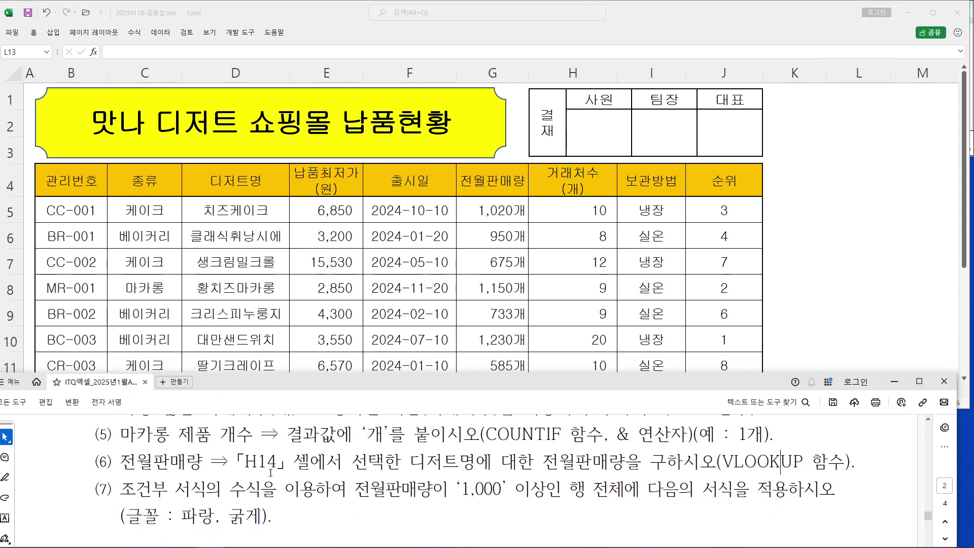
{"action": "left_click_drag", "start_coordinate": [234, 491], "coordinate": [448, 492]}
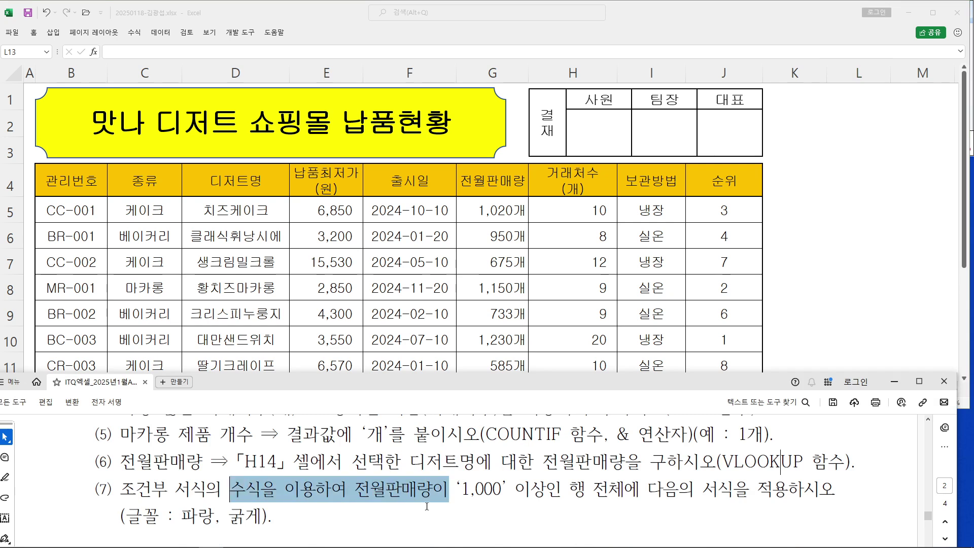
{"action": "left_click", "coordinate": [341, 495]}
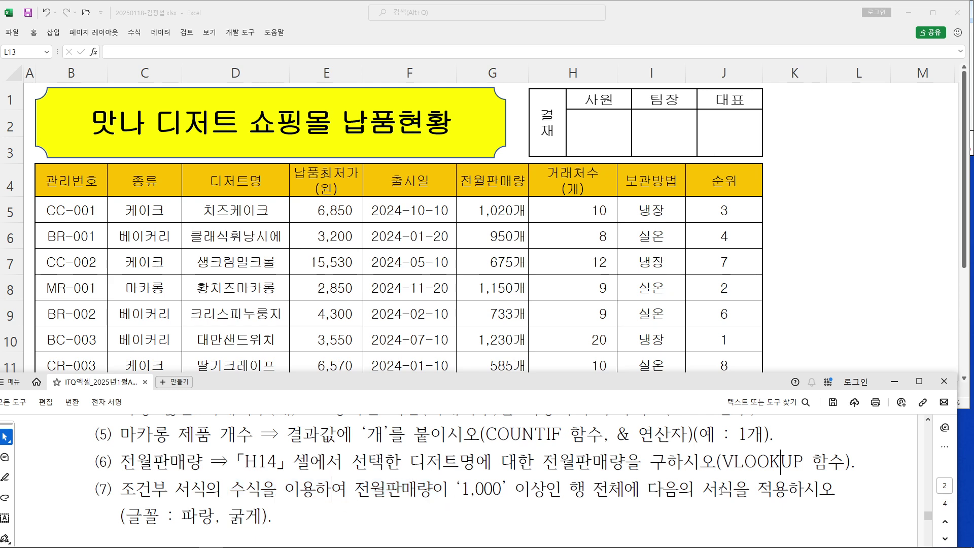
{"action": "left_click_drag", "start_coordinate": [124, 506], "coordinate": [268, 520]}
{"action": "left_click", "coordinate": [273, 517]}
Annotate the sales column and rows in Excel, then select data rows B5:J12
{"action": "left_click", "coordinate": [273, 304]}
{"action": "scroll", "coordinate": [284, 309], "scroll_direction": "down", "scroll_amount": 1}
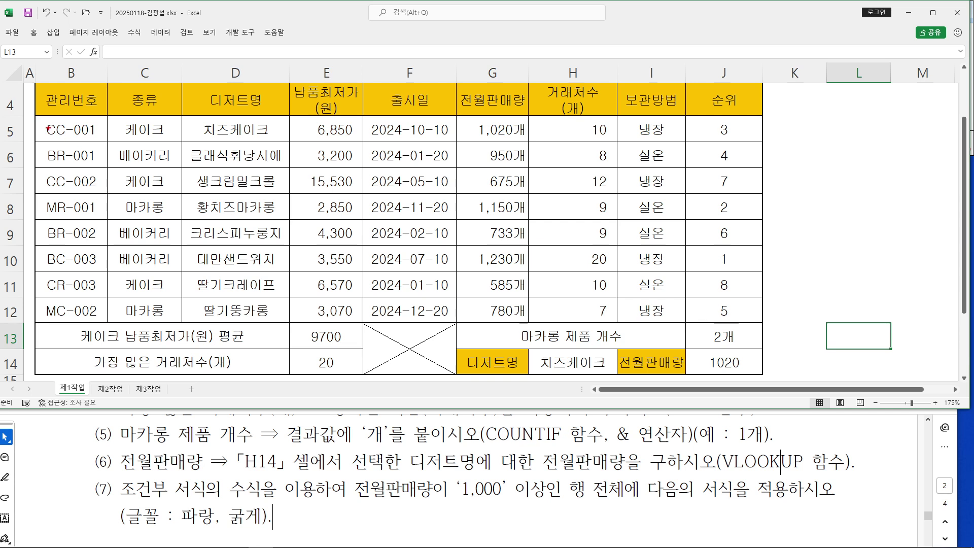
{"action": "mouse_move", "coordinate": [33, 117]}
{"action": "left_mouse_down"}
{"action": "mouse_move", "coordinate": [642, 229]}
{"action": "mouse_move", "coordinate": [755, 291]}
{"action": "mouse_move", "coordinate": [759, 317]}
{"action": "mouse_move", "coordinate": [70, 125]}
{"action": "left_mouse_up"}
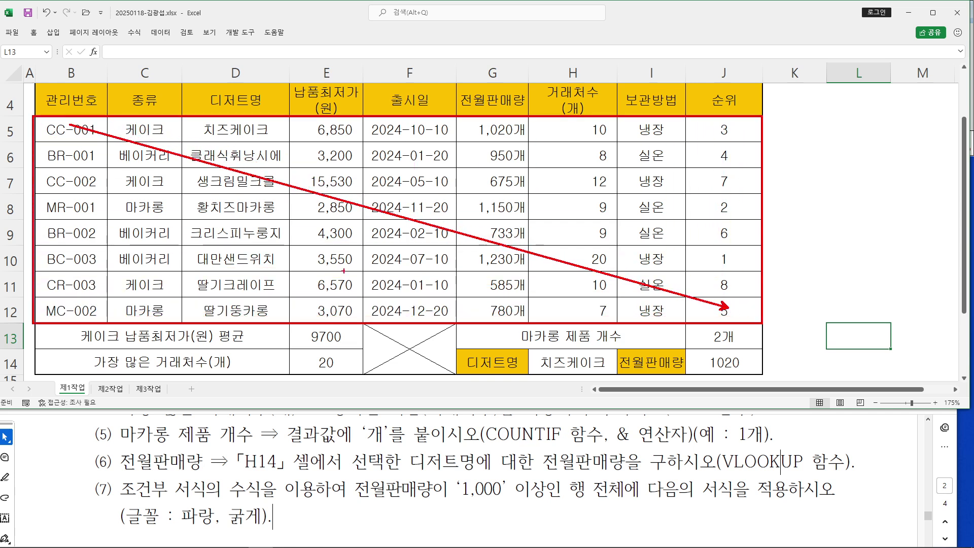
{"action": "mouse_move", "coordinate": [447, 140]}
{"action": "left_mouse_down"}
{"action": "mouse_move", "coordinate": [477, 152]}
{"action": "mouse_move", "coordinate": [465, 175]}
{"action": "left_mouse_up"}
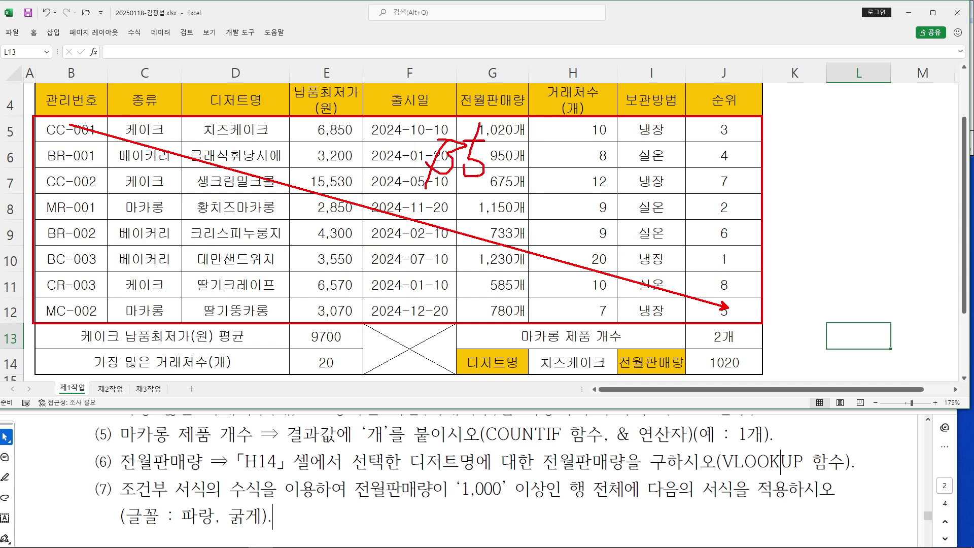
{"action": "left_click_drag", "start_coordinate": [540, 142], "coordinate": [530, 182]}
{"action": "left_click_drag", "start_coordinate": [576, 145], "coordinate": [581, 183]}
{"action": "left_click_drag", "start_coordinate": [598, 147], "coordinate": [652, 167]}
{"action": "left_click_drag", "start_coordinate": [651, 183], "coordinate": [443, 185]}
{"action": "left_click_drag", "start_coordinate": [377, 197], "coordinate": [656, 195]}
{"action": "left_click_drag", "start_coordinate": [675, 109], "coordinate": [715, 140]}
{"action": "left_click_drag", "start_coordinate": [650, 152], "coordinate": [714, 119]}
{"action": "key", "text": "e"}
{"action": "left_click_drag", "start_coordinate": [61, 129], "coordinate": [702, 312]}
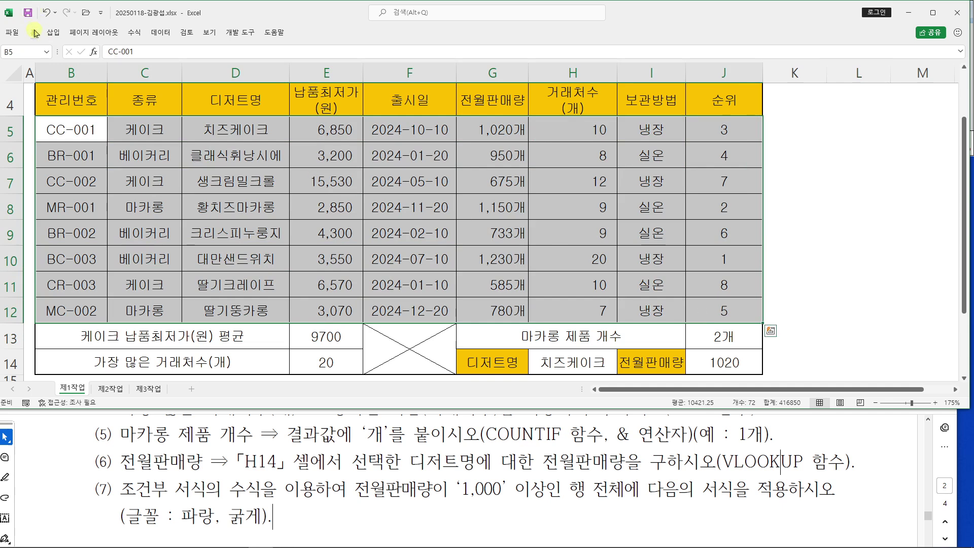
Pin the ribbon and show the Conditional Formatting menu, annotating 새규칙
{"action": "double_click", "coordinate": [33, 32]}
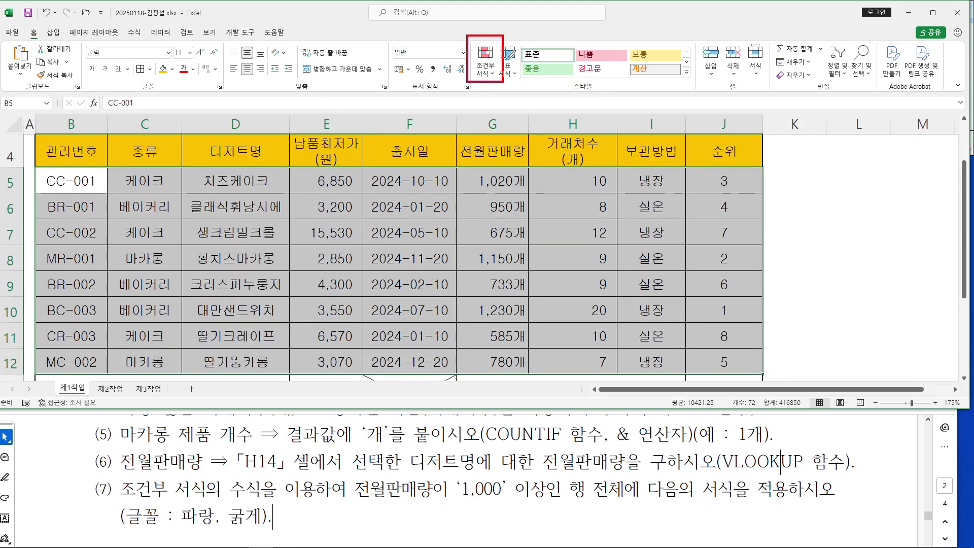
{"action": "left_click", "coordinate": [495, 74]}
{"action": "left_click", "coordinate": [495, 74]}
{"action": "left_click", "coordinate": [495, 74]}
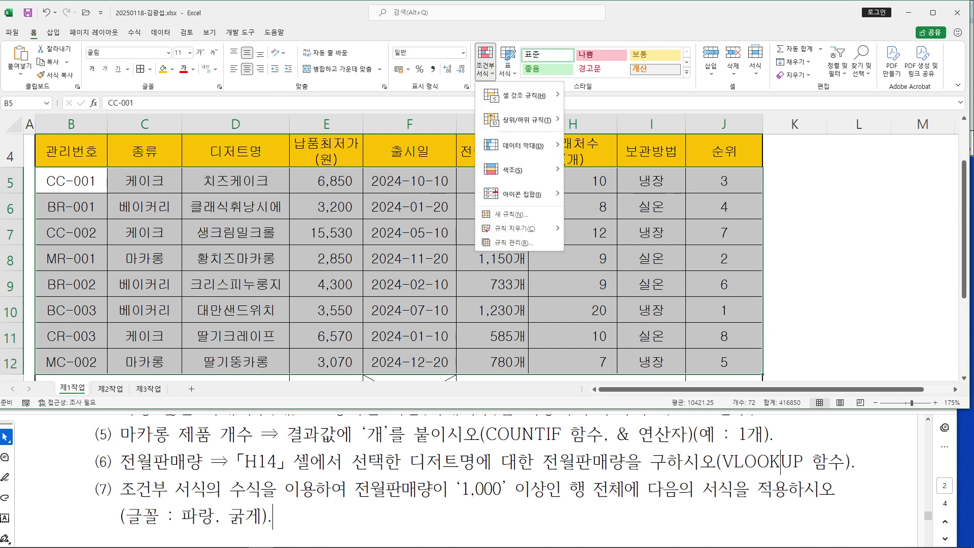
{"action": "mouse_move", "coordinate": [472, 201]}
{"action": "left_mouse_down"}
{"action": "mouse_move", "coordinate": [572, 229]}
{"action": "mouse_move", "coordinate": [681, 215]}
{"action": "left_mouse_up"}
{"action": "mouse_move", "coordinate": [713, 187]}
{"action": "left_mouse_down"}
{"action": "mouse_move", "coordinate": [691, 202]}
{"action": "mouse_move", "coordinate": [712, 201]}
{"action": "left_mouse_up"}
{"action": "mouse_move", "coordinate": [713, 202]}
{"action": "left_mouse_down"}
{"action": "mouse_move", "coordinate": [721, 231]}
{"action": "mouse_move", "coordinate": [733, 223]}
{"action": "left_mouse_up"}
{"action": "mouse_move", "coordinate": [756, 177]}
{"action": "left_mouse_down"}
{"action": "mouse_move", "coordinate": [765, 190]}
{"action": "mouse_move", "coordinate": [745, 208]}
{"action": "left_mouse_up"}
{"action": "mouse_move", "coordinate": [760, 203]}
{"action": "left_mouse_down"}
{"action": "mouse_move", "coordinate": [776, 208]}
{"action": "mouse_move", "coordinate": [776, 222]}
{"action": "left_mouse_up"}
{"action": "left_click_drag", "start_coordinate": [750, 222], "coordinate": [772, 234]}
{"action": "key", "text": "Escape"}
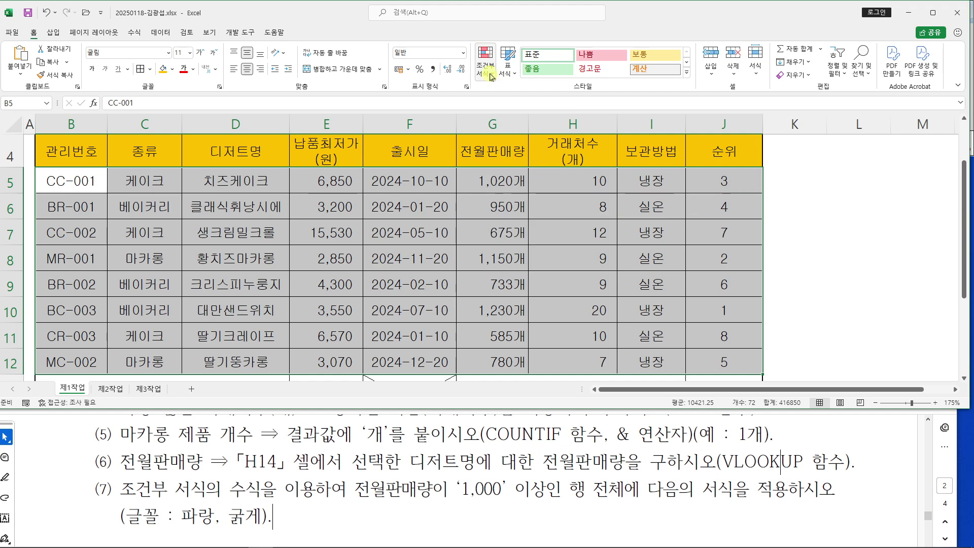
Create a new conditional formatting rule using the 'Use a formula' type
{"action": "left_click", "coordinate": [485, 65]}
{"action": "left_click", "coordinate": [519, 216]}
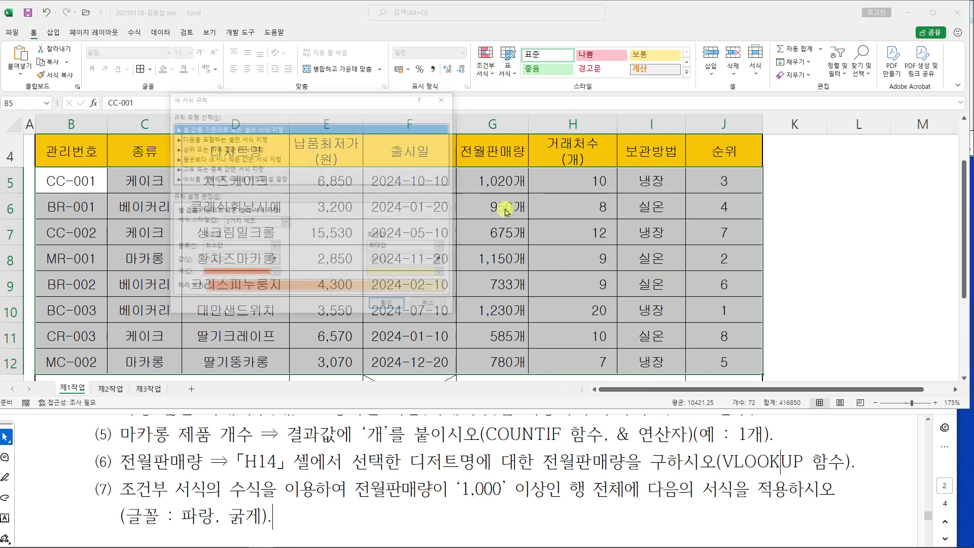
{"action": "left_click_drag", "start_coordinate": [310, 97], "coordinate": [548, 81]}
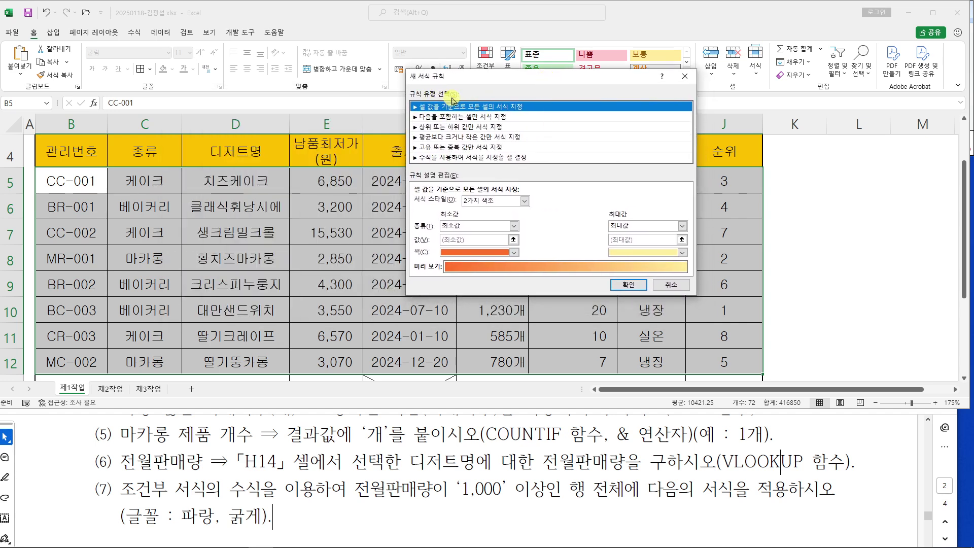
{"action": "left_click", "coordinate": [448, 158]}
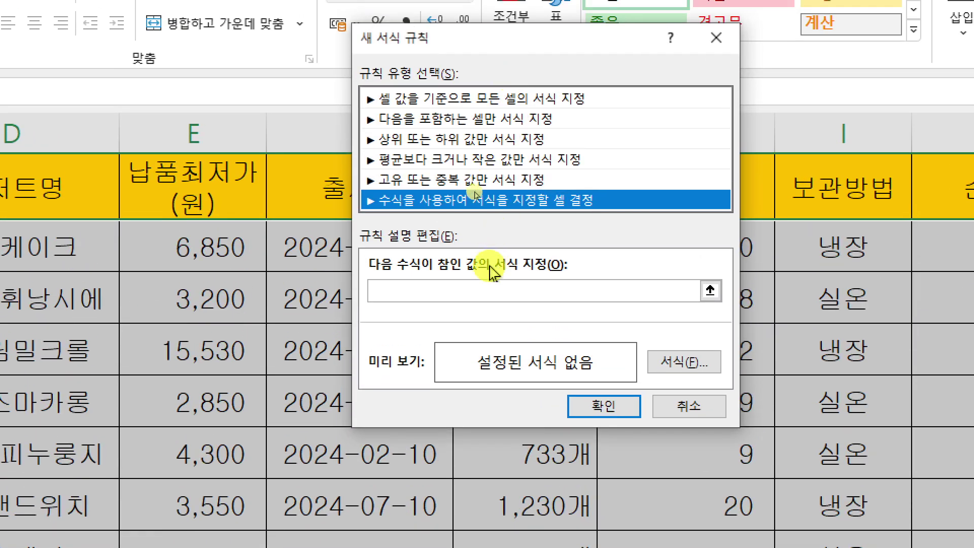
{"action": "left_click", "coordinate": [495, 290]}
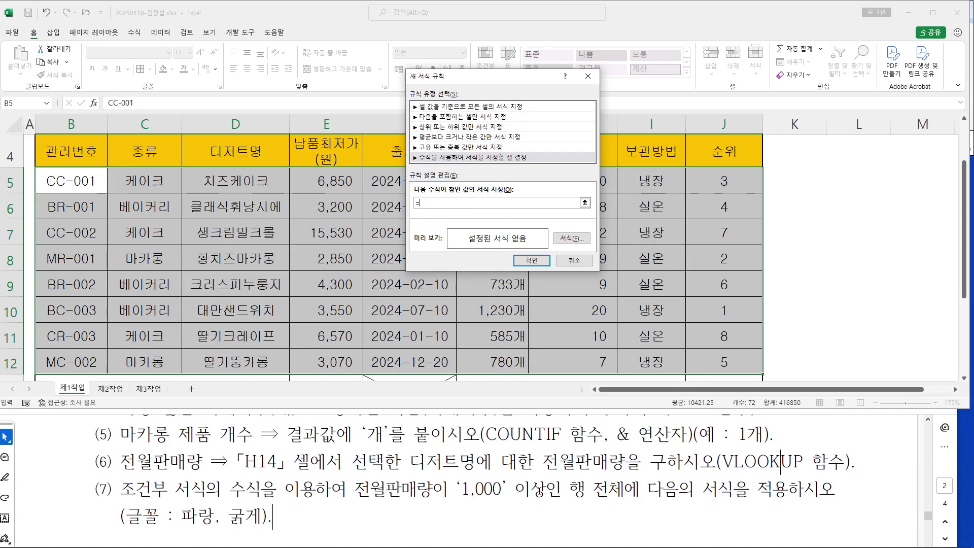
Enter the rule formula =$G5>=1000 for sales of 1,000 or more
{"action": "left_click_drag", "start_coordinate": [353, 503], "coordinate": [587, 510]}
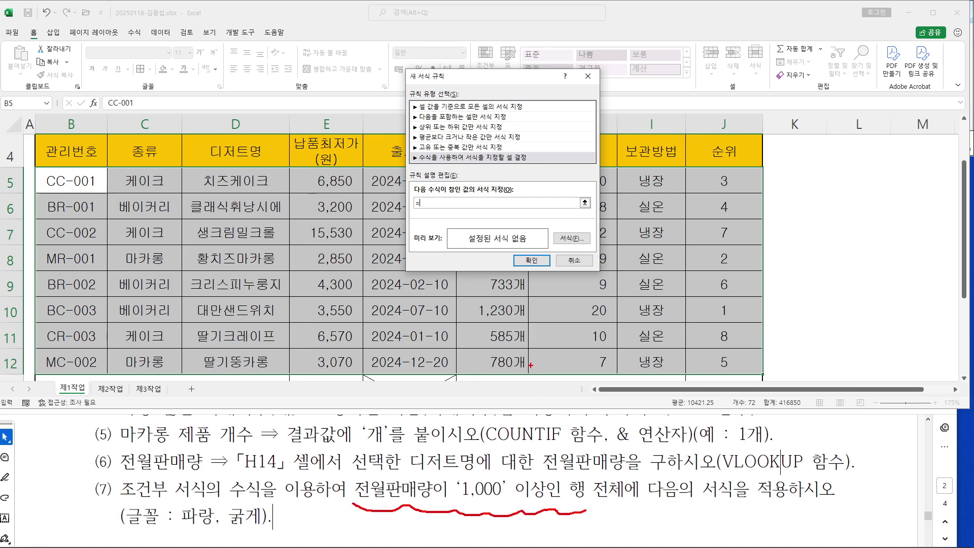
{"action": "mouse_move", "coordinate": [827, 176]}
{"action": "left_mouse_down"}
{"action": "mouse_move", "coordinate": [754, 177]}
{"action": "mouse_move", "coordinate": [771, 188]}
{"action": "left_mouse_up"}
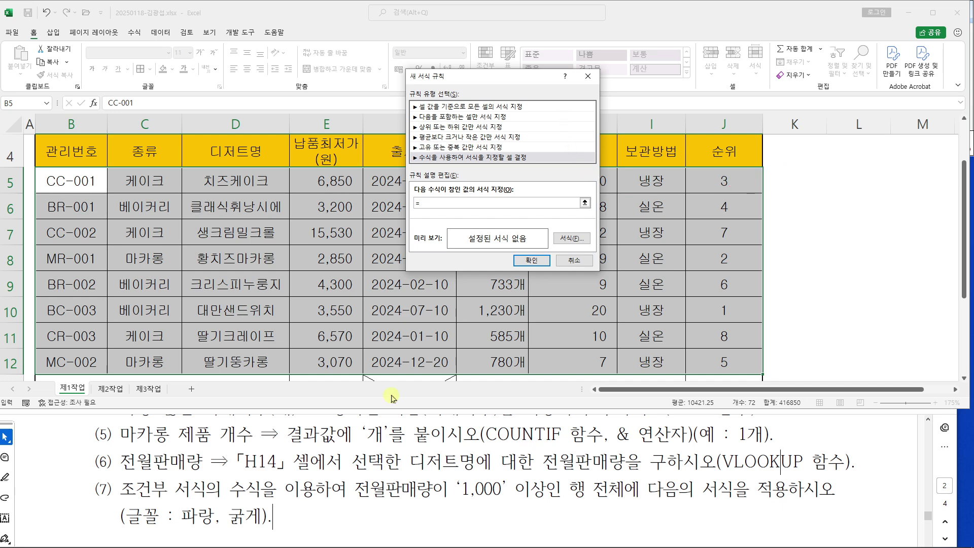
{"action": "mouse_move", "coordinate": [517, 84]}
{"action": "left_mouse_down"}
{"action": "mouse_move", "coordinate": [629, 191]}
{"action": "mouse_move", "coordinate": [687, 181]}
{"action": "left_mouse_up"}
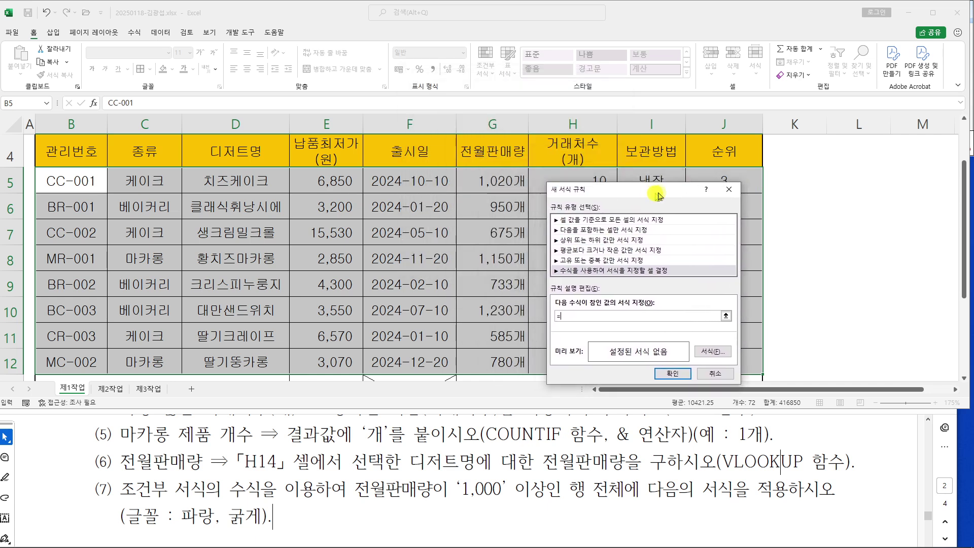
{"action": "left_click", "coordinate": [490, 188]}
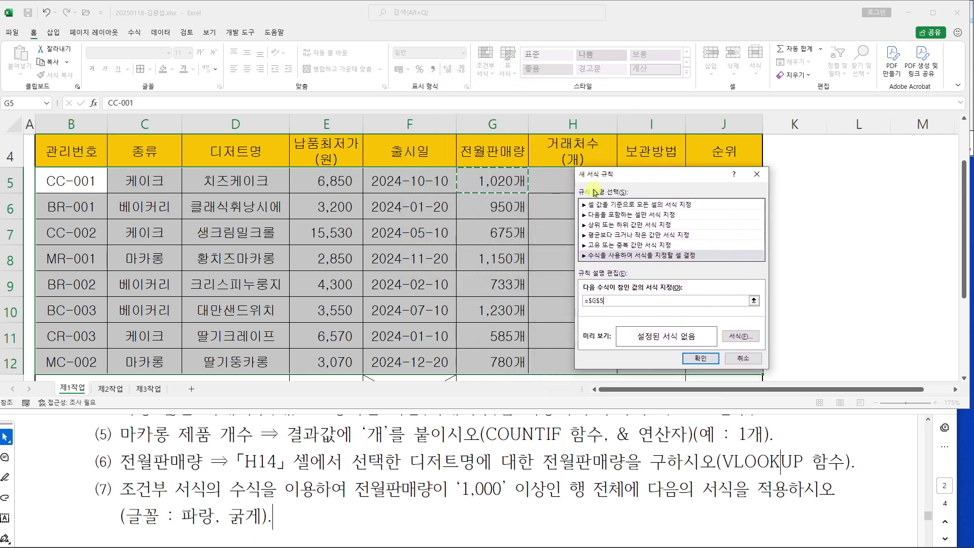
{"action": "left_click_drag", "start_coordinate": [632, 182], "coordinate": [593, 73]}
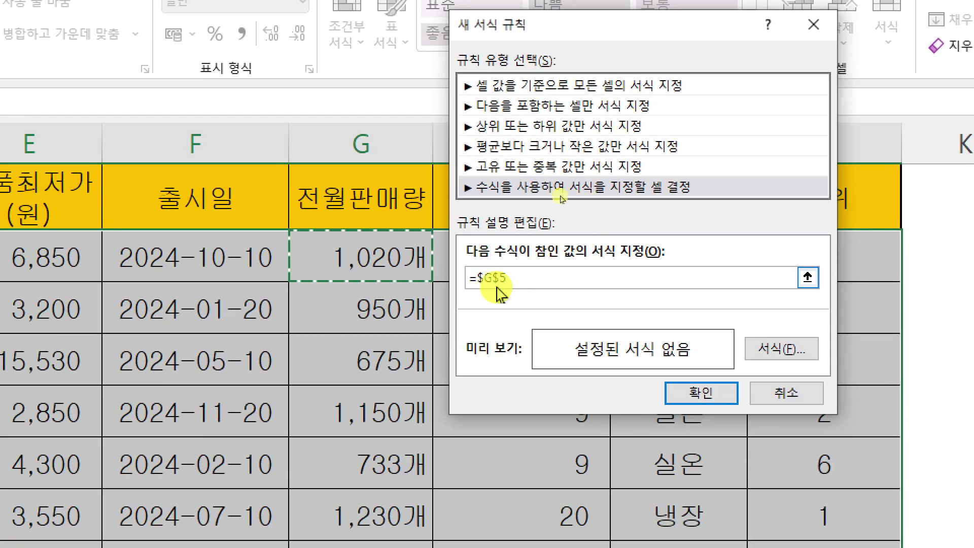
{"action": "left_click", "coordinate": [510, 281]}
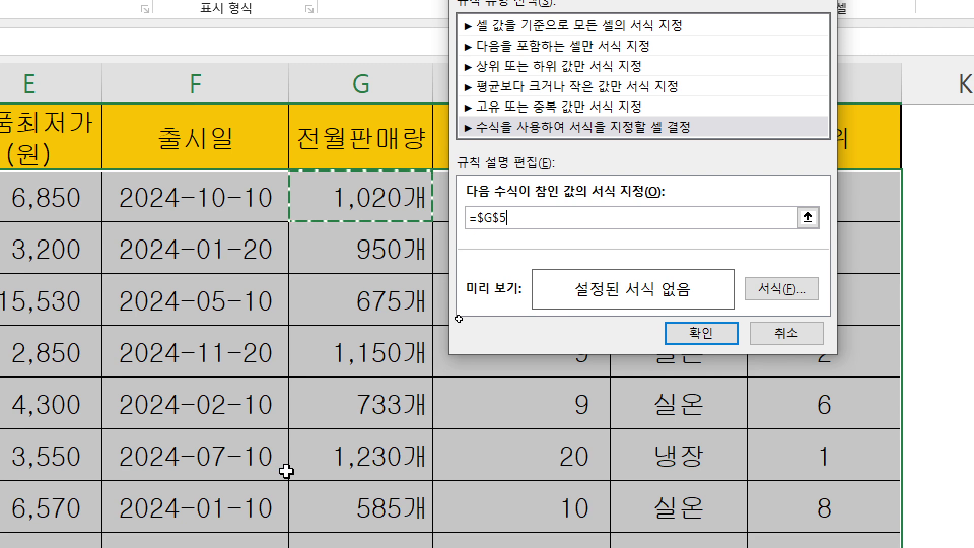
{"action": "left_click", "coordinate": [506, 227]}
{"action": "key", "text": "F4"}
{"action": "key", "text": "F4"}
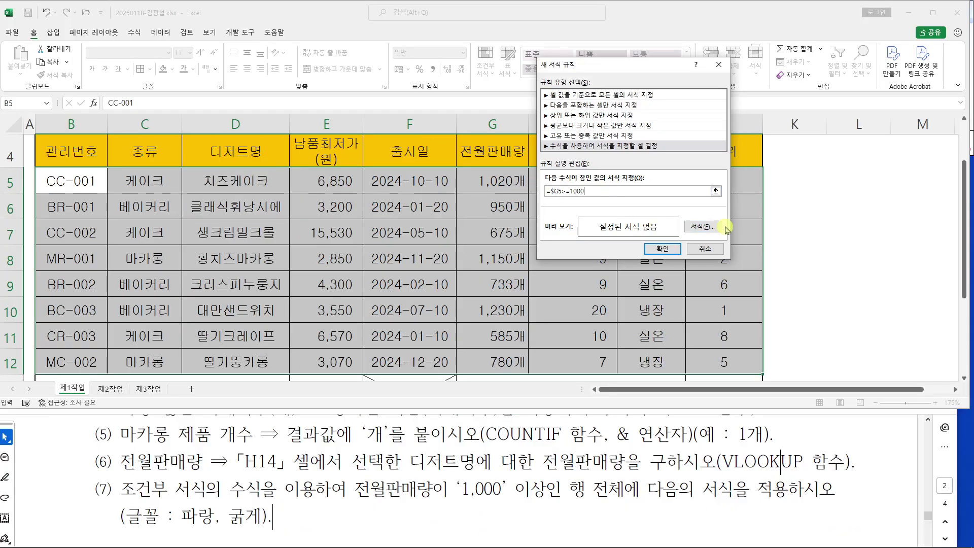
{"action": "left_click", "coordinate": [814, 269]}
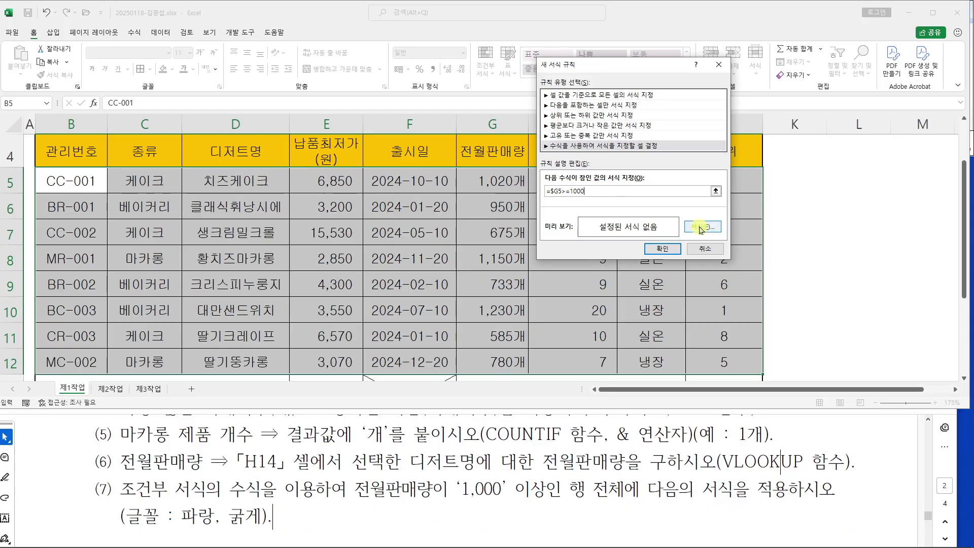
Give the rule a bold blue font and confirm it on the table
{"action": "left_click", "coordinate": [702, 226]}
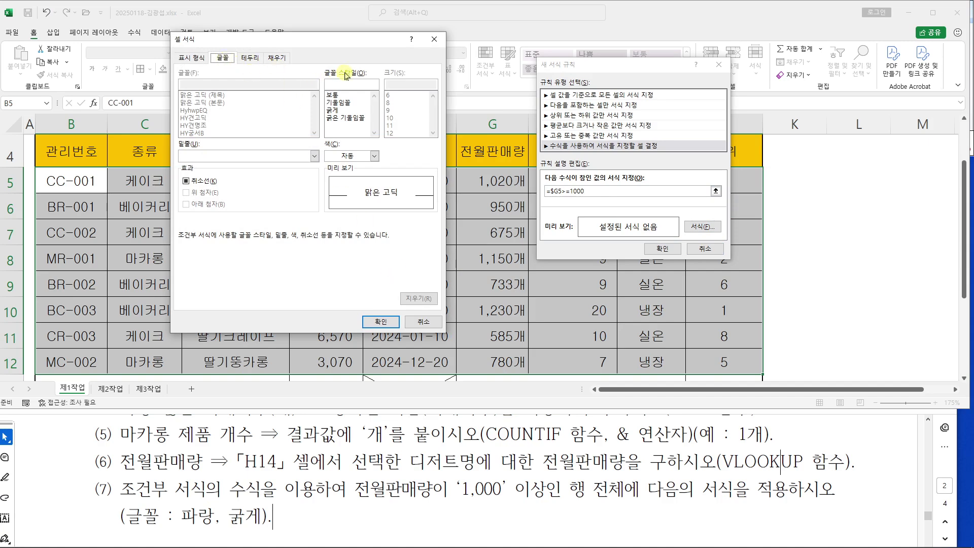
{"action": "left_click", "coordinate": [341, 110]}
{"action": "left_click", "coordinate": [374, 156]}
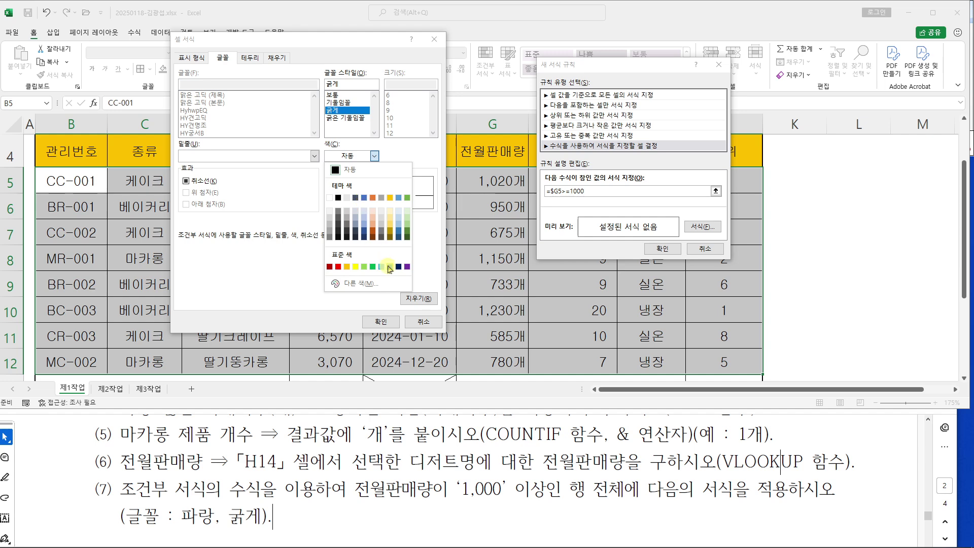
{"action": "left_click", "coordinate": [389, 267]}
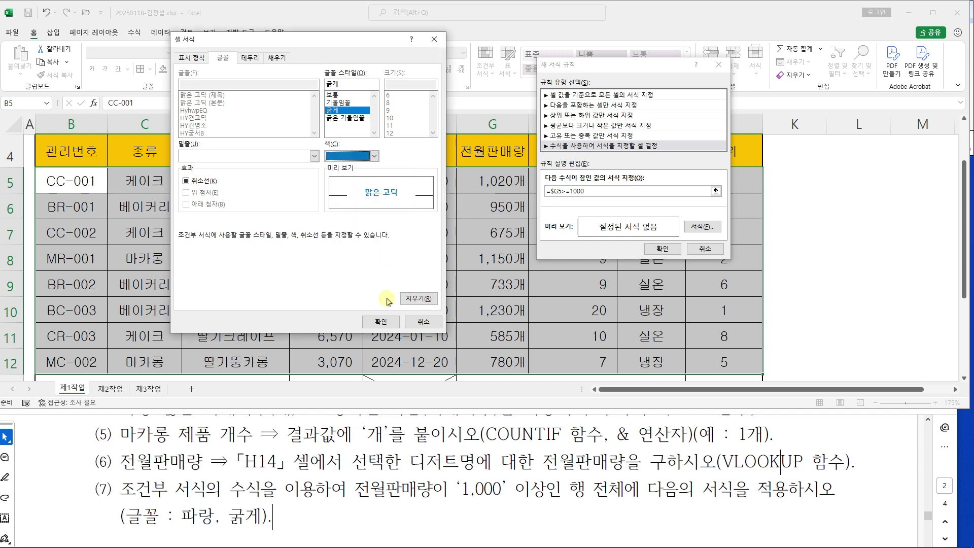
{"action": "left_click", "coordinate": [381, 322]}
{"action": "left_click", "coordinate": [670, 248]}
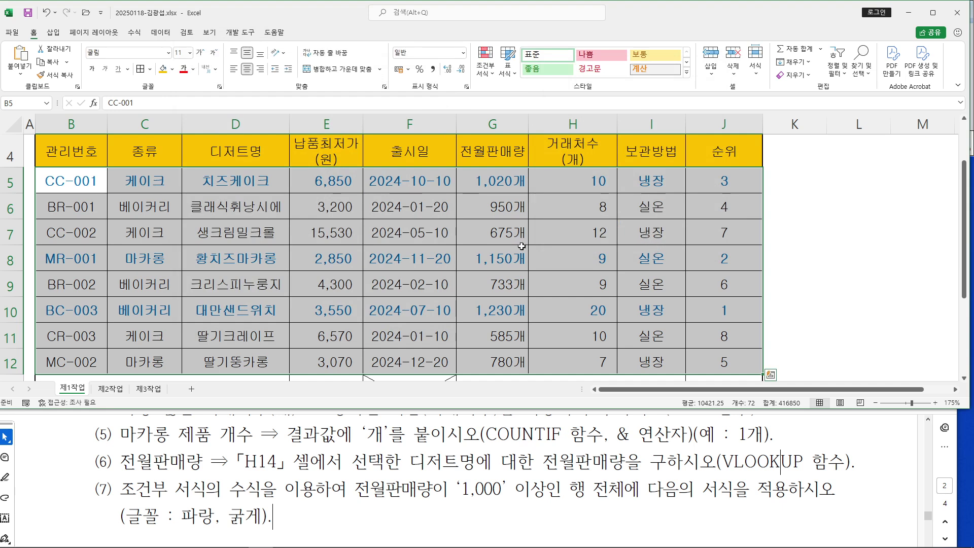
{"action": "left_click", "coordinate": [500, 189]}
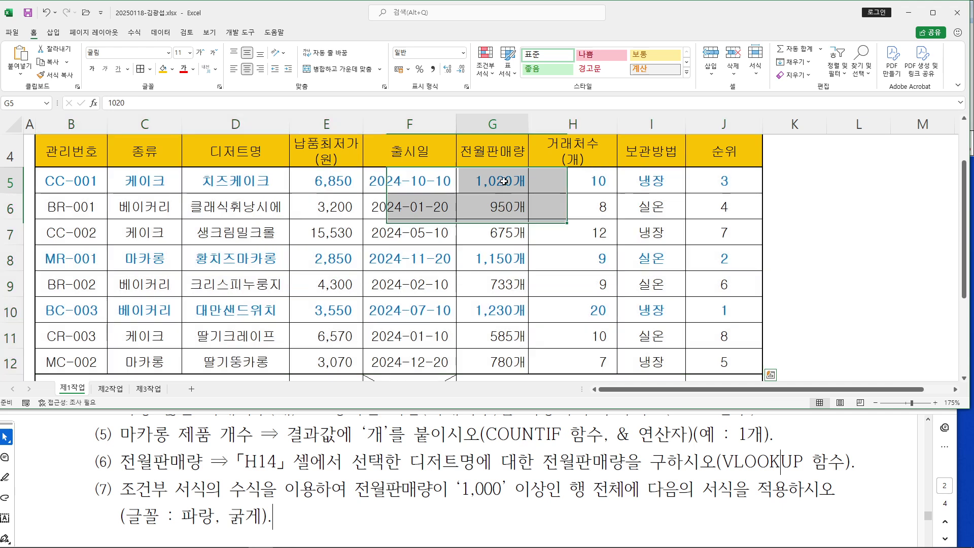
{"action": "left_click", "coordinate": [274, 187]}
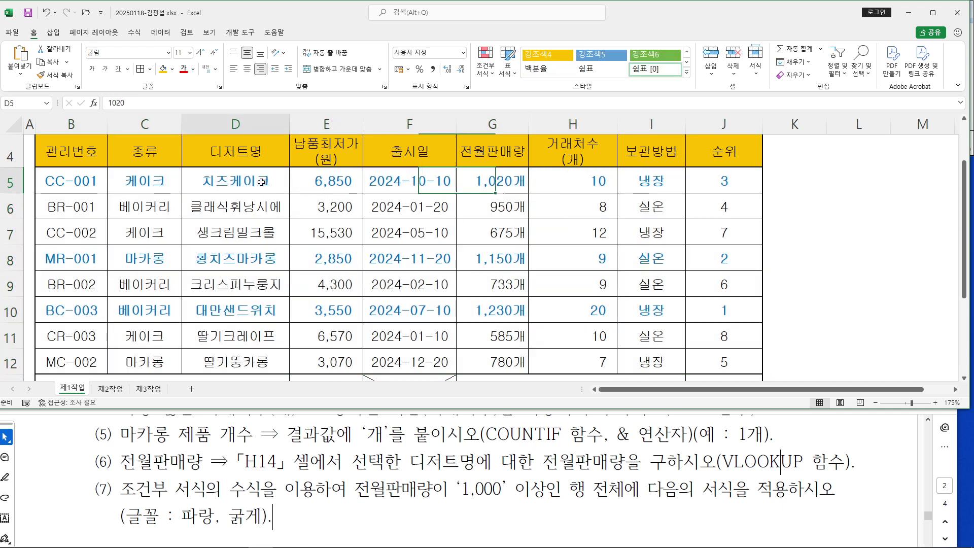
{"action": "left_click", "coordinate": [284, 257]}
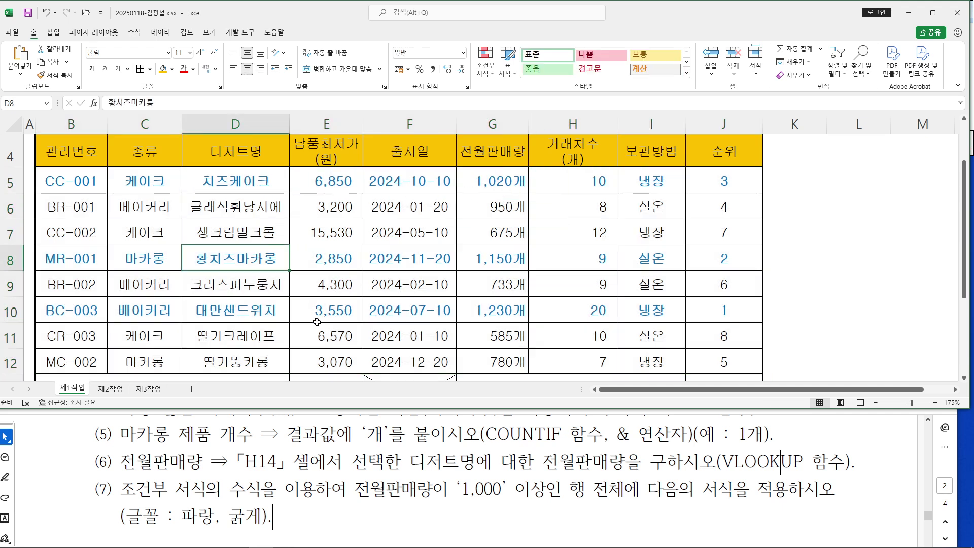
{"action": "left_click", "coordinate": [240, 319]}
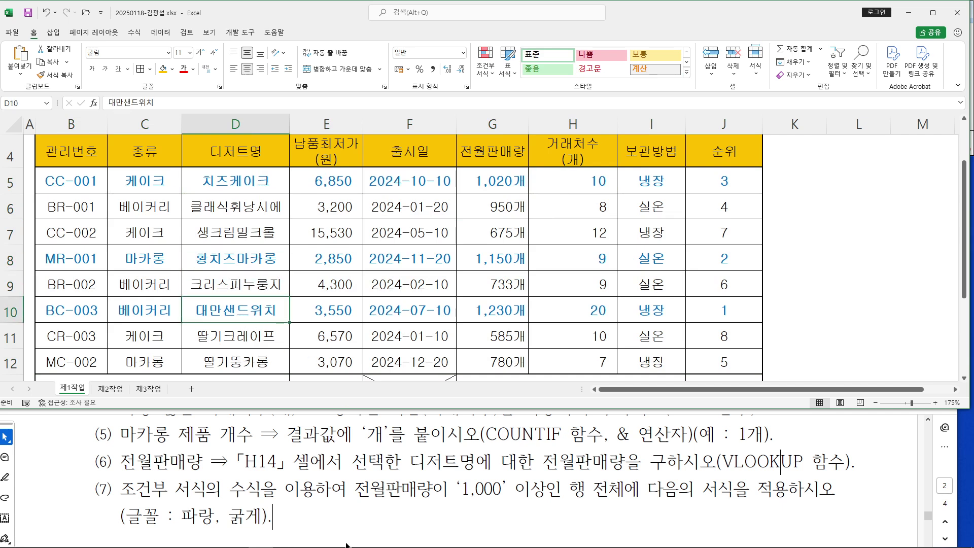
{"action": "mouse_move", "coordinate": [347, 545]}
{"action": "left_click", "coordinate": [210, 537]}
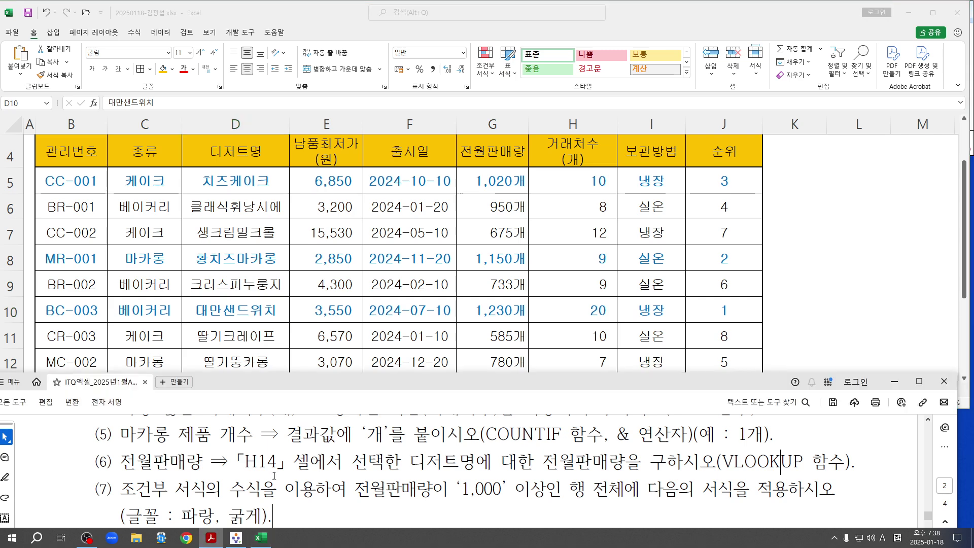
{"action": "key", "text": "alt+Tab"}
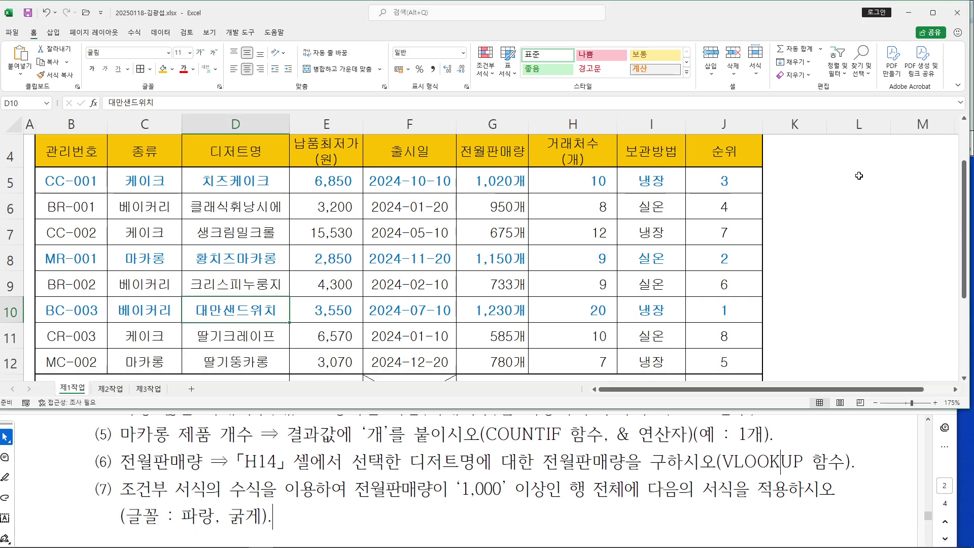
{"action": "left_click", "coordinate": [932, 12]}
{"action": "scroll", "coordinate": [633, 280], "scroll_direction": "up", "scroll_amount": 1}
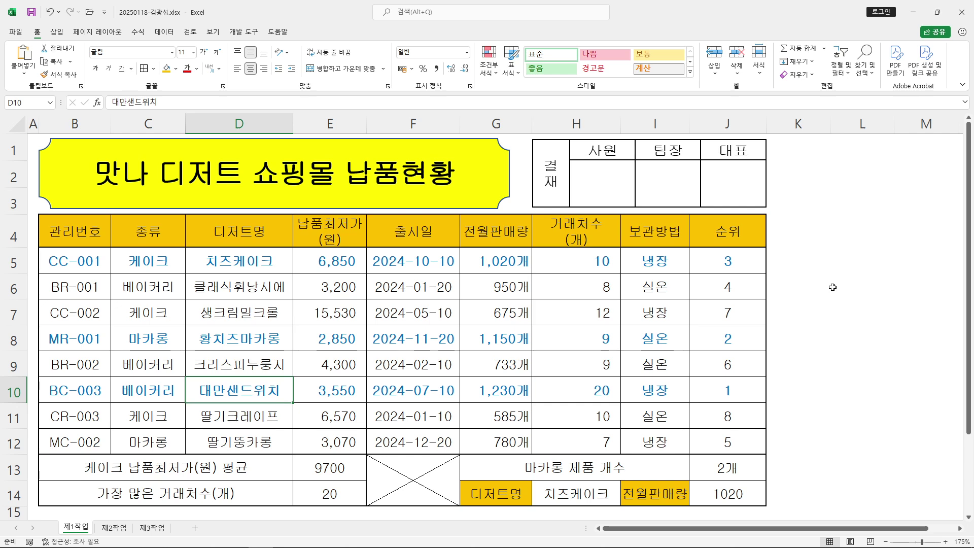
{"action": "left_click", "coordinate": [863, 286]}
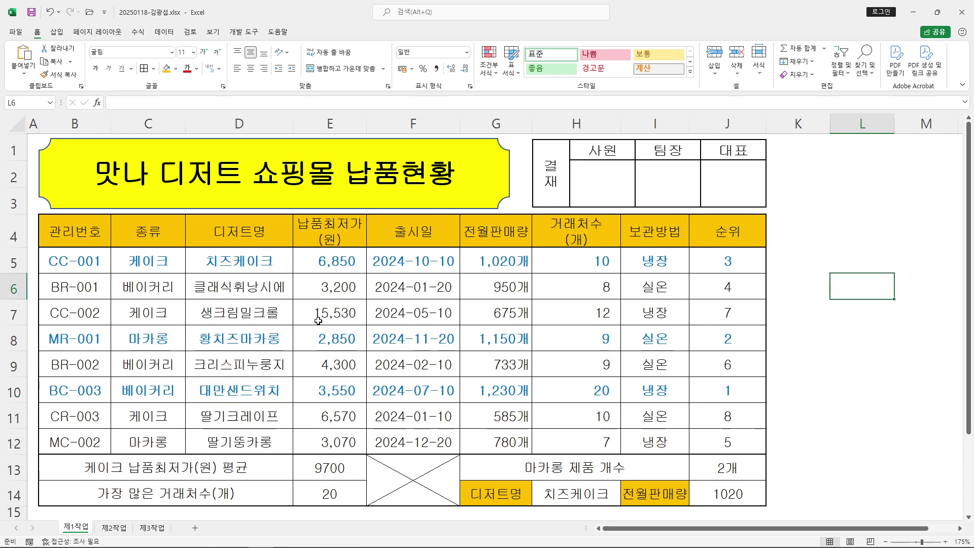
{"action": "left_click_drag", "start_coordinate": [75, 236], "coordinate": [587, 442]}
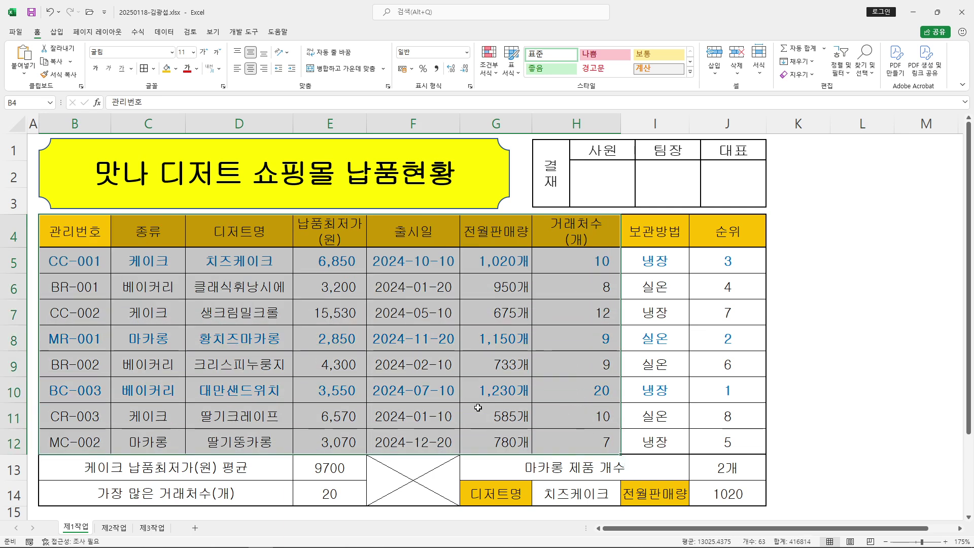
{"action": "mouse_move", "coordinate": [293, 545]}
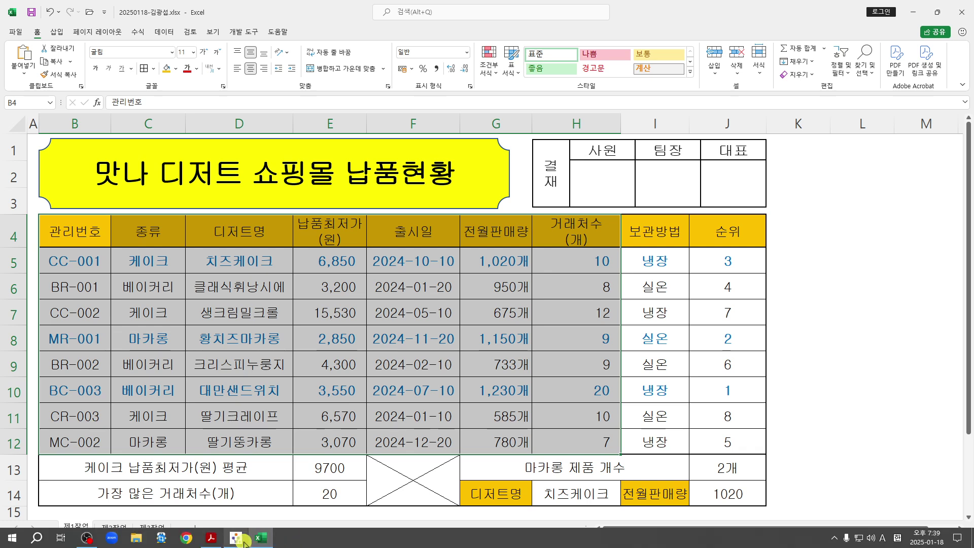
Dock the PDF instructions on the left and restore Excel to a smaller window
{"action": "left_click", "coordinate": [217, 538]}
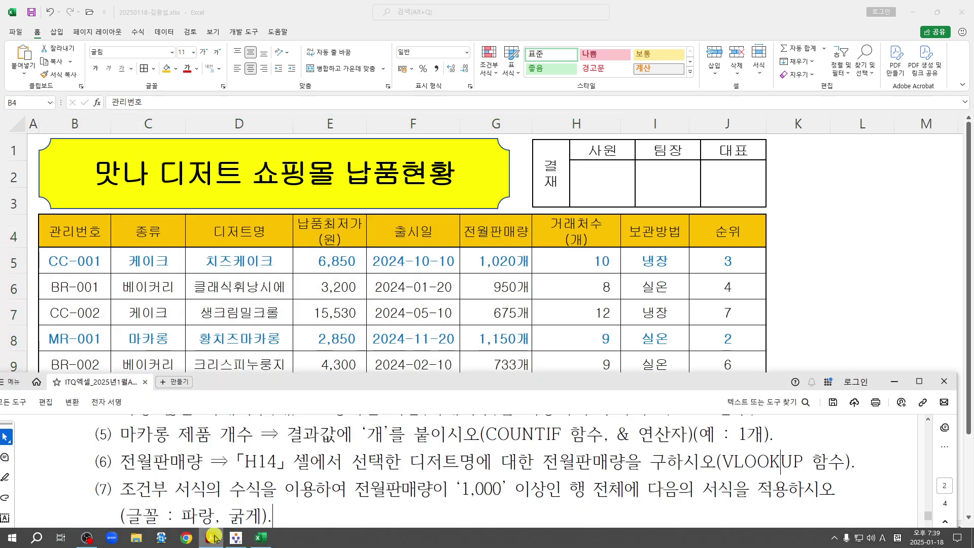
{"action": "scroll", "coordinate": [464, 427], "scroll_direction": "up", "scroll_amount": 2}
{"action": "scroll", "coordinate": [465, 427], "scroll_direction": "up", "scroll_amount": 10}
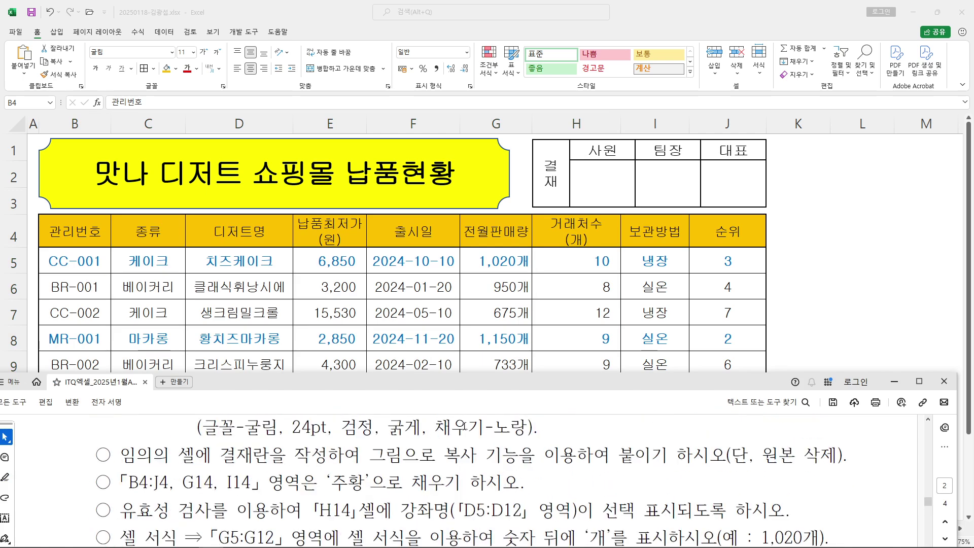
{"action": "left_click_drag", "start_coordinate": [465, 382], "coordinate": [1, 228]}
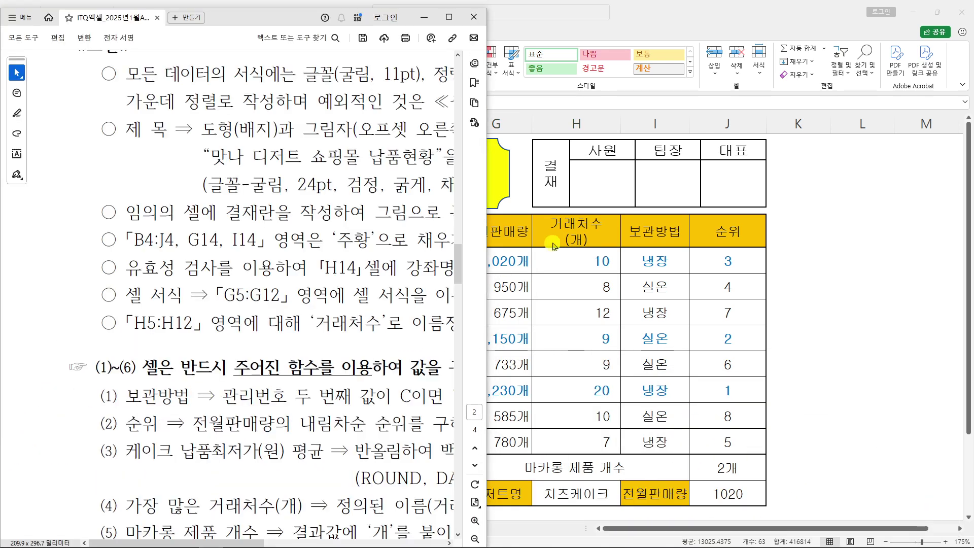
{"action": "double_click", "coordinate": [679, 20]}
{"action": "left_click_drag", "start_coordinate": [717, 37], "coordinate": [973, 213]}
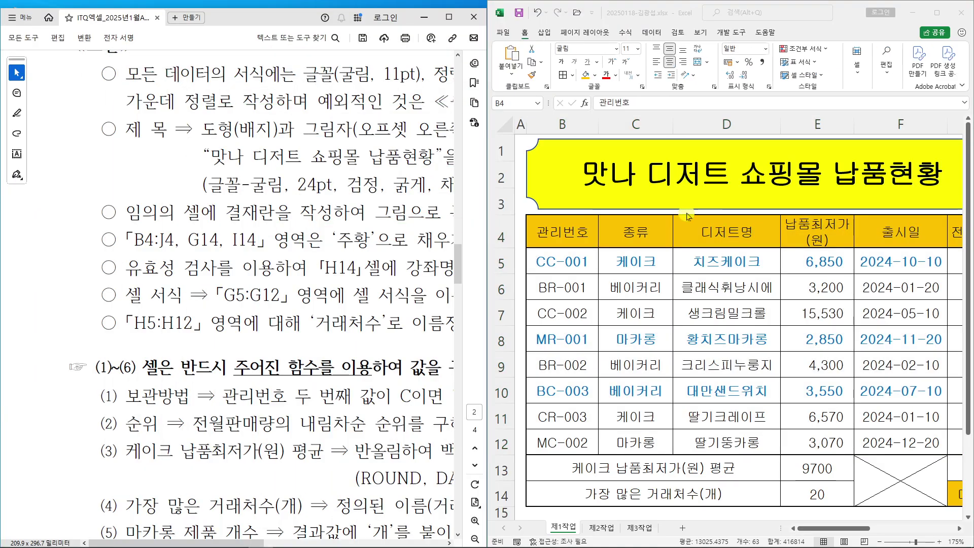
{"action": "scroll", "coordinate": [344, 233], "scroll_direction": "up", "scroll_amount": 5}
{"action": "scroll", "coordinate": [340, 232], "scroll_direction": "up", "scroll_amount": 4}
{"action": "scroll", "coordinate": [327, 231], "scroll_direction": "down", "scroll_amount": 1}
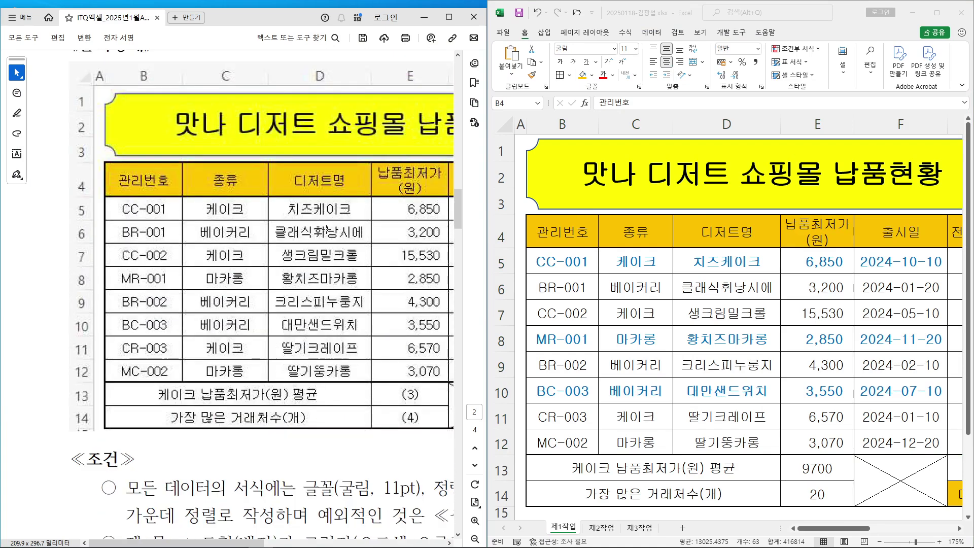
{"action": "scroll", "coordinate": [218, 422], "scroll_direction": "down", "scroll_amount": 2}
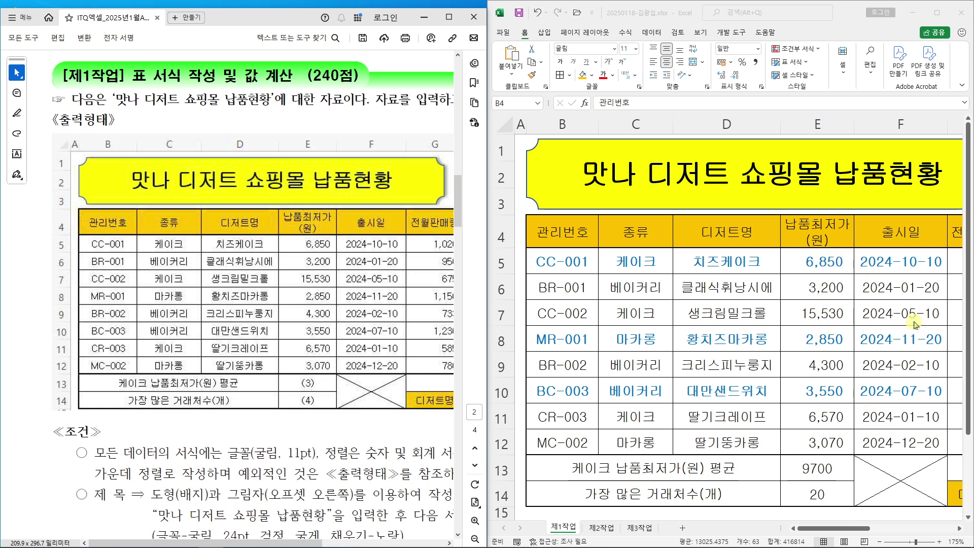
Enlarge the floating workbook and move the PDF window to the lower half
{"action": "left_click", "coordinate": [857, 529]}
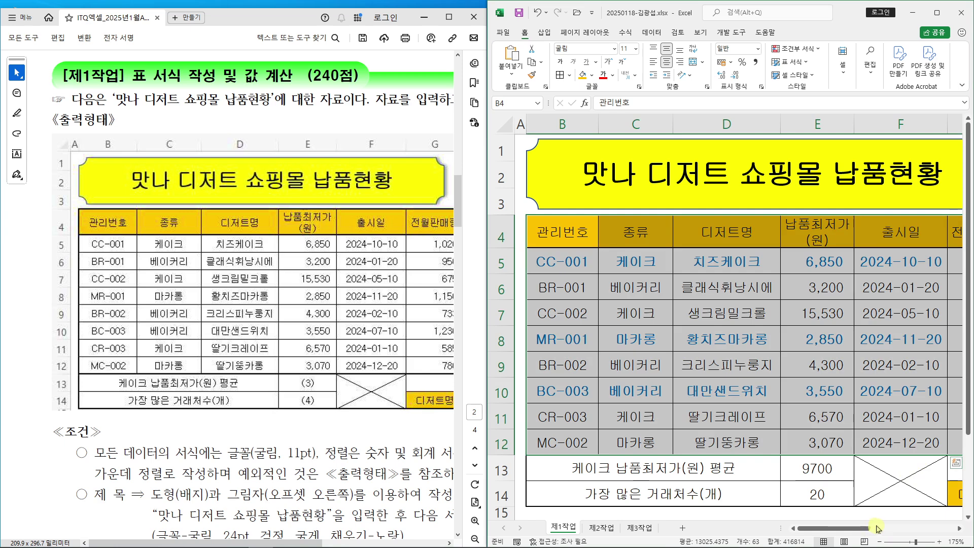
{"action": "scroll", "coordinate": [879, 529], "scroll_direction": "right", "scroll_amount": 3}
{"action": "left_click_drag", "start_coordinate": [325, 454], "coordinate": [446, 523]}
{"action": "left_click", "coordinate": [360, 454]}
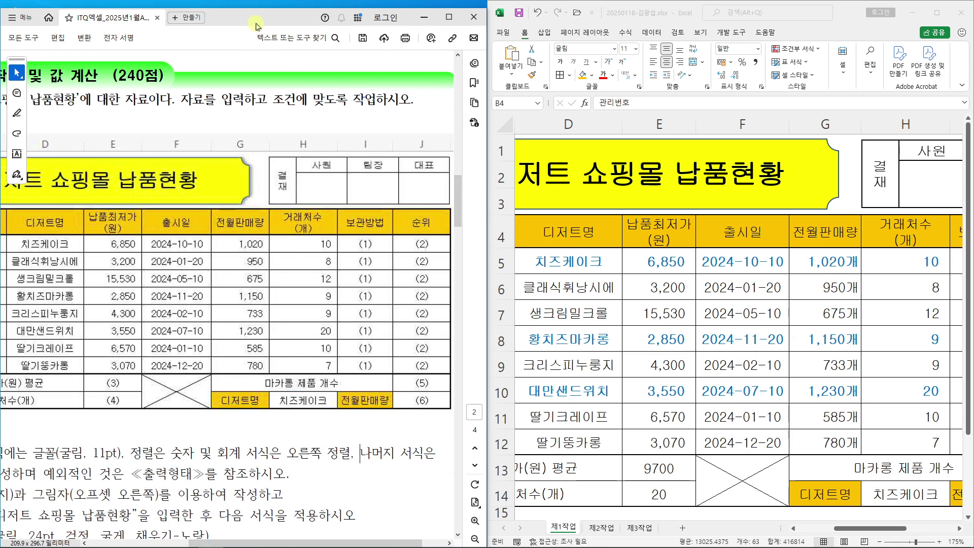
{"action": "left_click_drag", "start_coordinate": [660, 12], "coordinate": [170, 12]}
{"action": "key", "text": "alt+Tab"}
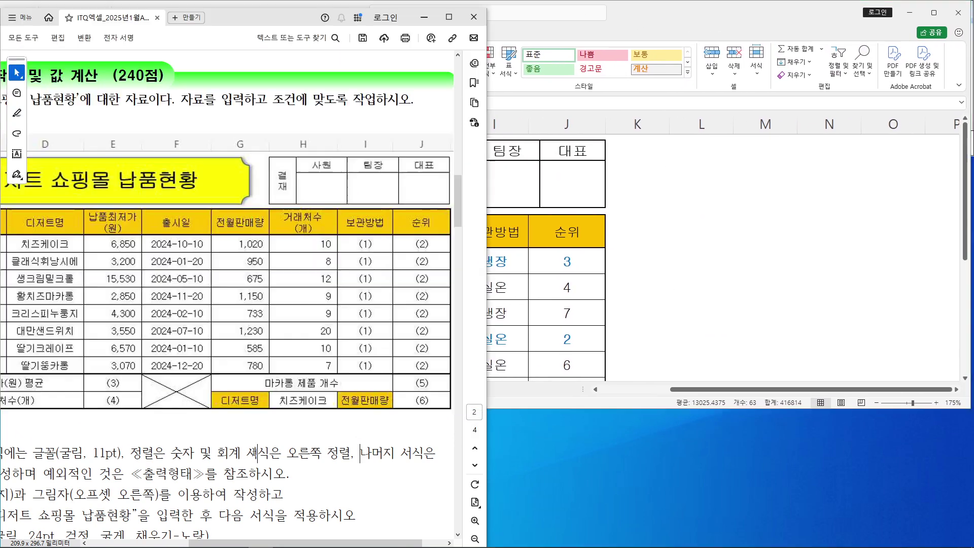
{"action": "left_click_drag", "start_coordinate": [259, 25], "coordinate": [725, 398]}
Scroll the PDF to the [제2작업] instructions on copying B4:H12 to 제2작업
{"action": "scroll", "coordinate": [452, 475], "scroll_direction": "down", "scroll_amount": 3}
{"action": "scroll", "coordinate": [451, 474], "scroll_direction": "down", "scroll_amount": 10}
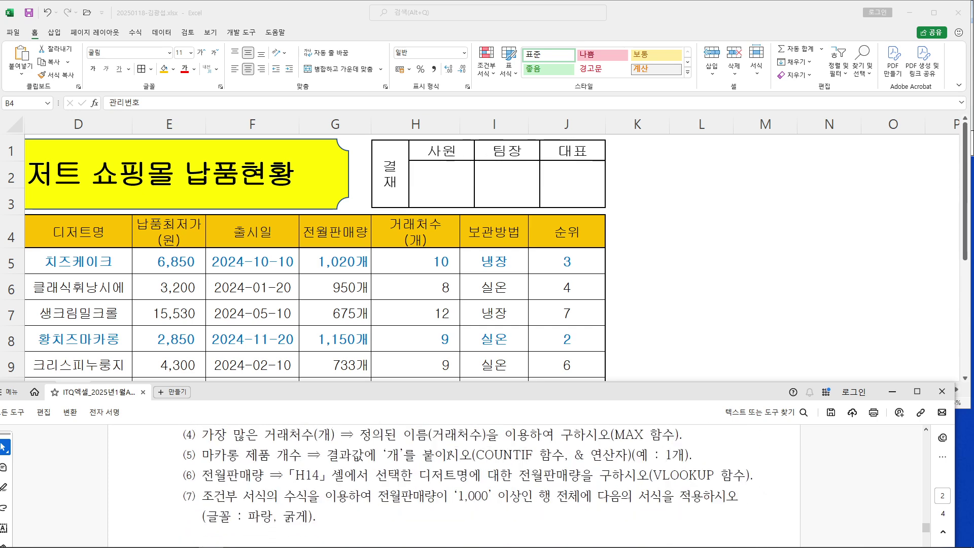
{"action": "scroll", "coordinate": [448, 455], "scroll_direction": "down", "scroll_amount": 5}
{"action": "left_click_drag", "start_coordinate": [433, 392], "coordinate": [434, 335]}
{"action": "scroll", "coordinate": [390, 417], "scroll_direction": "up", "scroll_amount": 3}
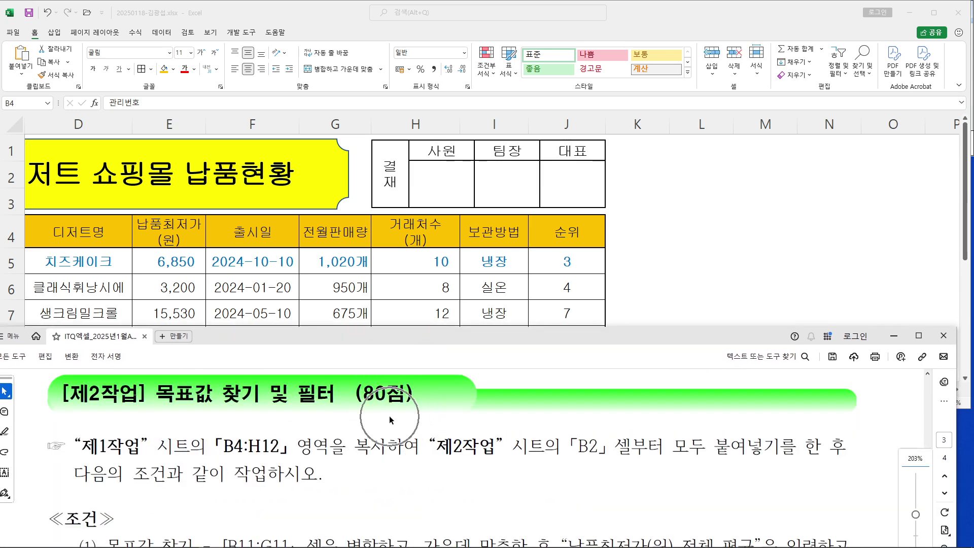
{"action": "scroll", "coordinate": [390, 417], "scroll_direction": "down", "scroll_amount": 3}
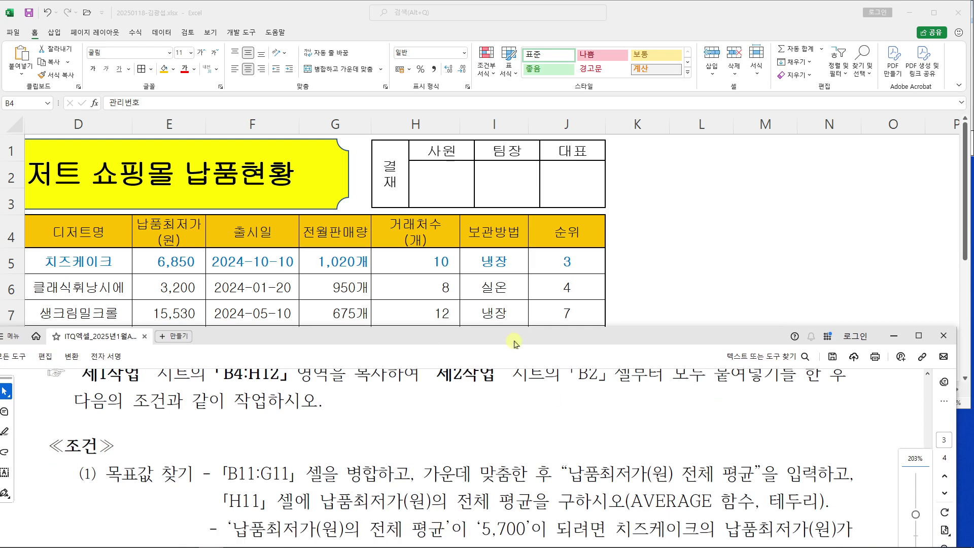
{"action": "left_click_drag", "start_coordinate": [514, 340], "coordinate": [528, 342]}
{"action": "scroll", "coordinate": [445, 438], "scroll_direction": "down", "scroll_amount": 3}
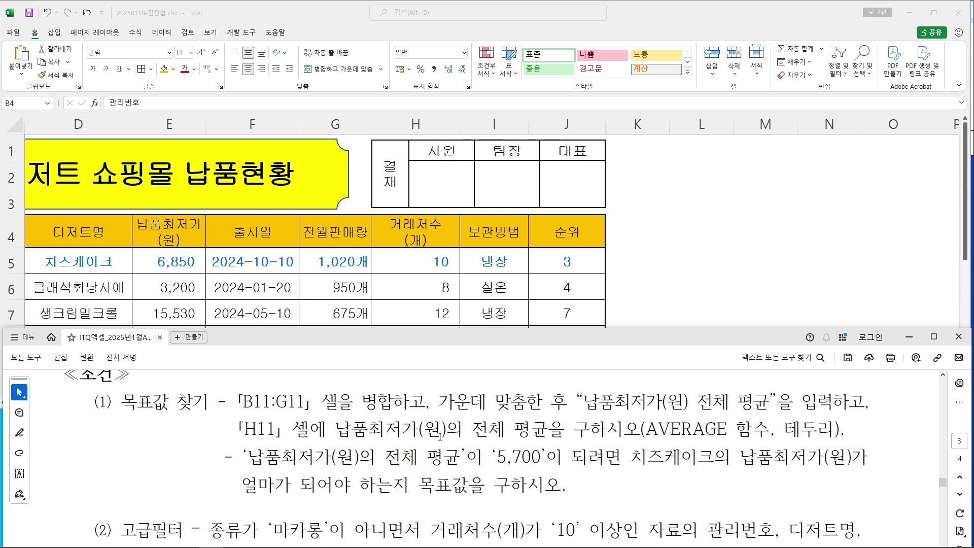
{"action": "scroll", "coordinate": [436, 447], "scroll_direction": "up", "scroll_amount": 2}
{"action": "scroll", "coordinate": [432, 451], "scroll_direction": "up", "scroll_amount": 3}
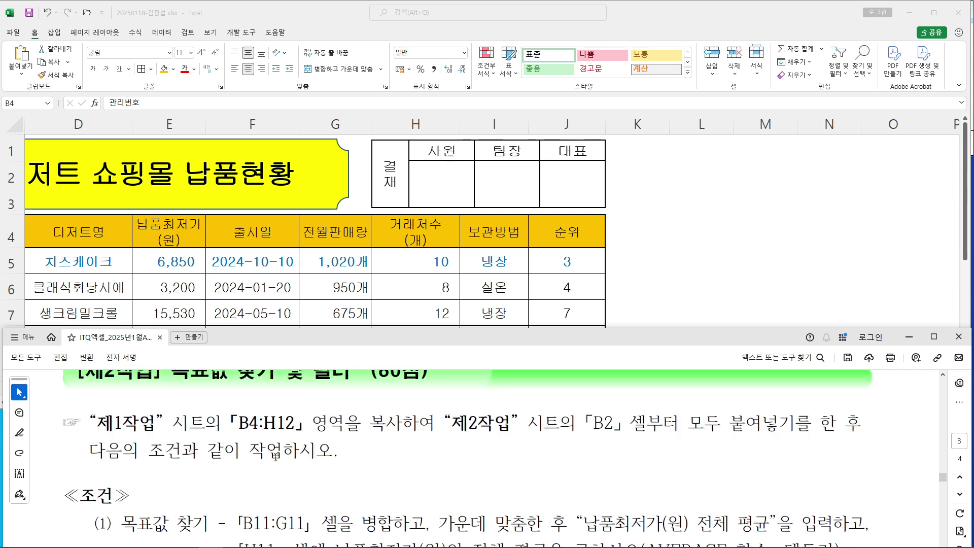
{"action": "left_click_drag", "start_coordinate": [96, 423], "coordinate": [152, 426]}
{"action": "left_click", "coordinate": [151, 426]}
{"action": "scroll", "coordinate": [382, 443], "scroll_direction": "up", "scroll_amount": 1}
Copy the 제1작업 table B4:H12 and paste it into 제2작업 starting at B2
{"action": "key", "text": "alt+Tab"}
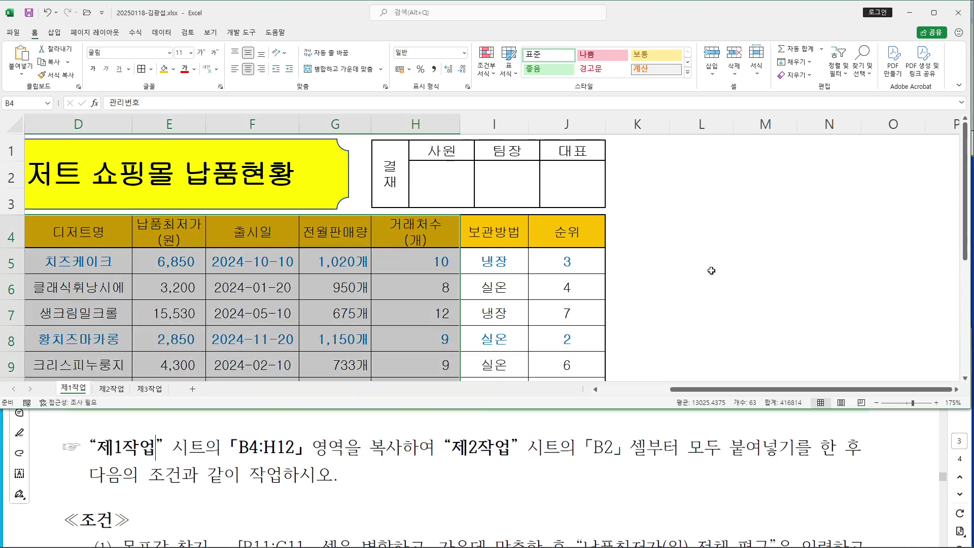
{"action": "left_click", "coordinate": [697, 283]}
{"action": "left_click_drag", "start_coordinate": [803, 392], "coordinate": [734, 391]}
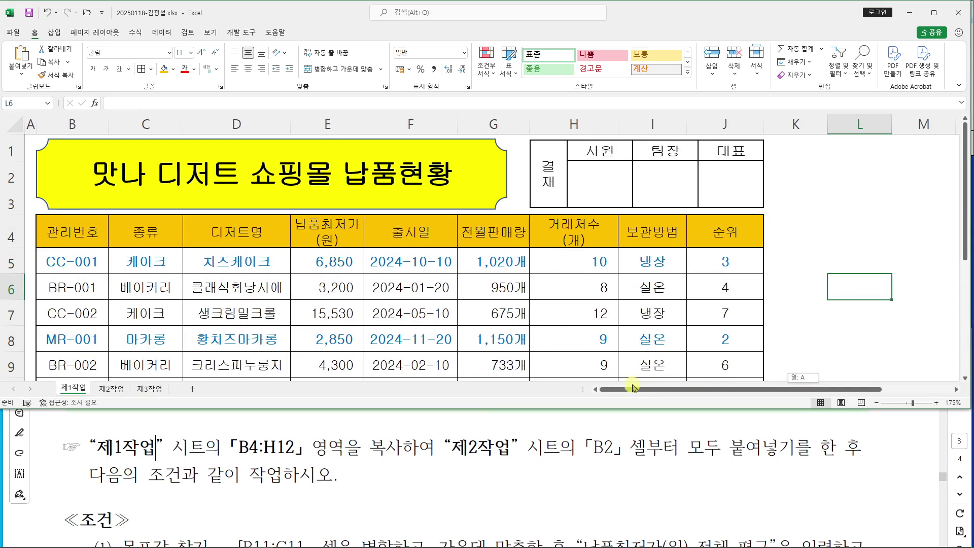
{"action": "left_click_drag", "start_coordinate": [56, 231], "coordinate": [594, 279]}
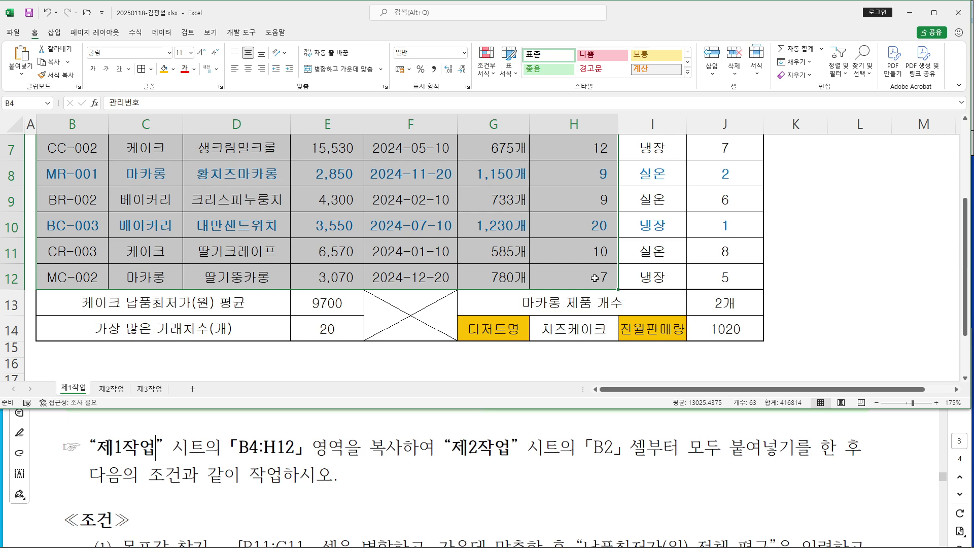
{"action": "right_click", "coordinate": [386, 191]}
{"action": "left_click", "coordinate": [412, 213]}
{"action": "scroll", "coordinate": [412, 214], "scroll_direction": "up", "scroll_amount": 2}
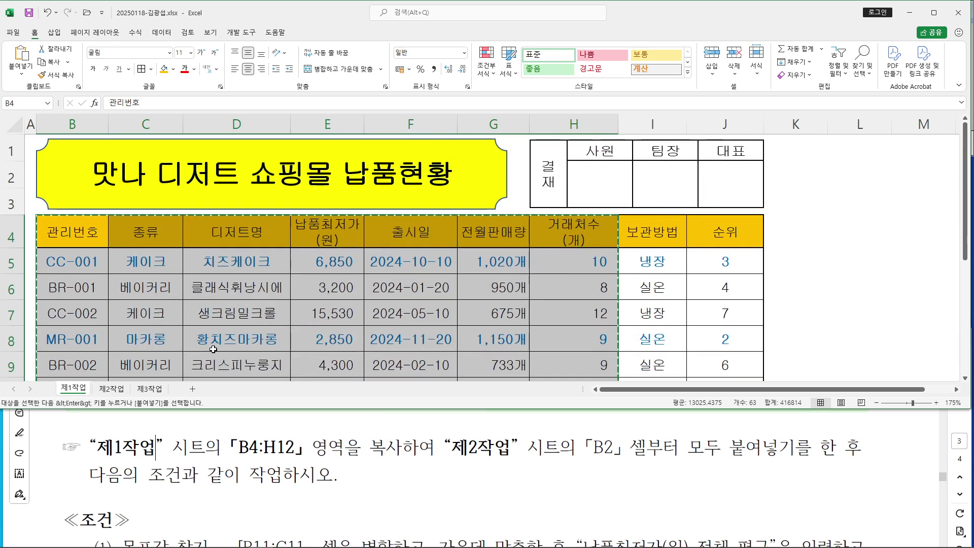
{"action": "left_click", "coordinate": [113, 389]}
{"action": "left_click", "coordinate": [93, 172]}
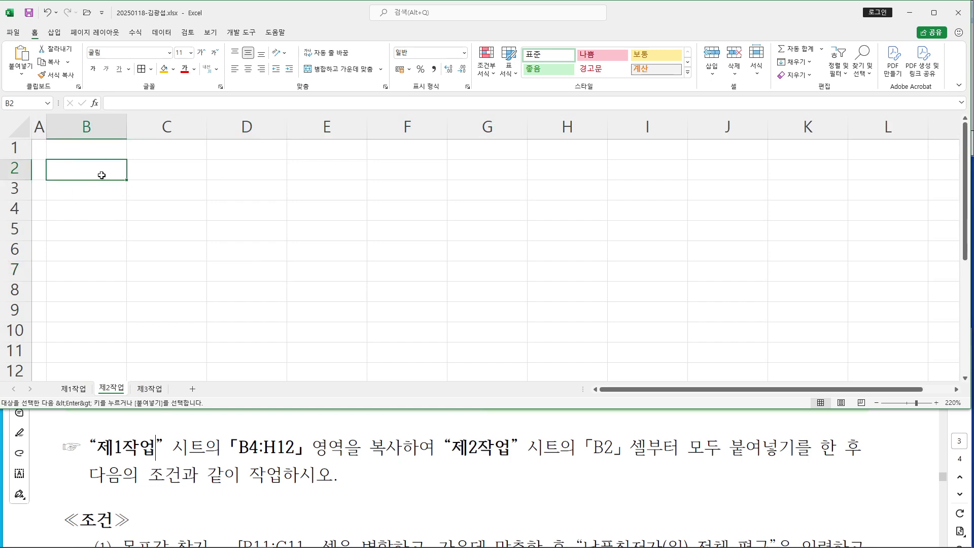
{"action": "key", "text": "ctrl+v"}
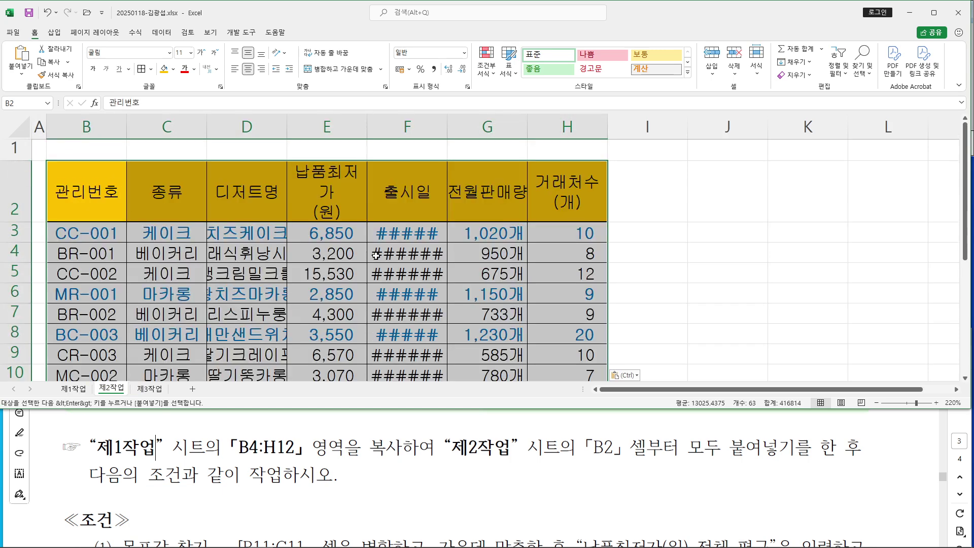
Clear the temporary red screen notes and autofit column D to the dessert names
{"action": "left_click_drag", "start_coordinate": [591, 126], "coordinate": [791, 231]}
{"action": "mouse_move", "coordinate": [694, 160]}
{"action": "left_mouse_down"}
{"action": "mouse_move", "coordinate": [724, 196]}
{"action": "mouse_move", "coordinate": [741, 177]}
{"action": "mouse_move", "coordinate": [800, 186]}
{"action": "mouse_move", "coordinate": [818, 202]}
{"action": "left_mouse_up"}
{"action": "left_click_drag", "start_coordinate": [794, 189], "coordinate": [848, 172]}
{"action": "left_click_drag", "start_coordinate": [846, 126], "coordinate": [970, 230]}
{"action": "left_click_drag", "start_coordinate": [883, 153], "coordinate": [929, 122]}
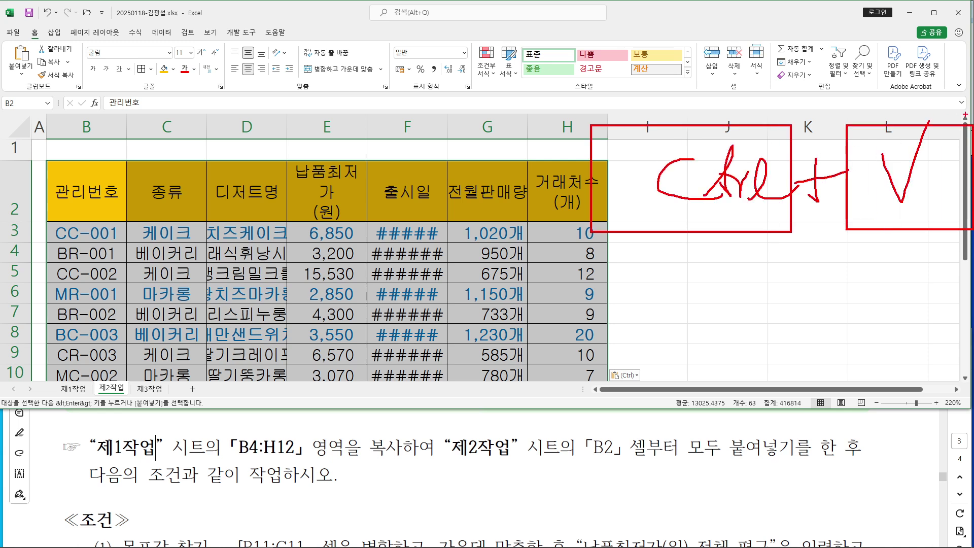
{"action": "key", "text": "Escape"}
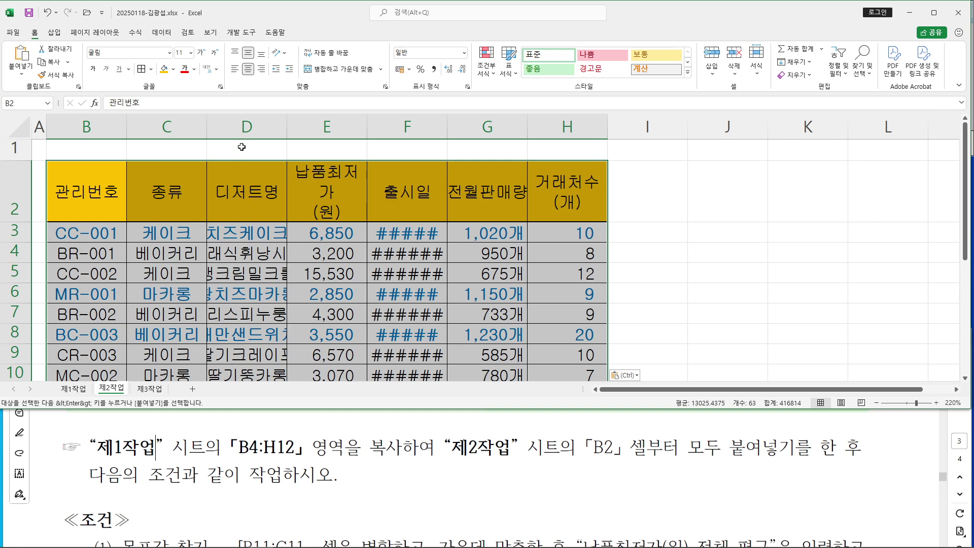
{"action": "double_click", "coordinate": [286, 126]}
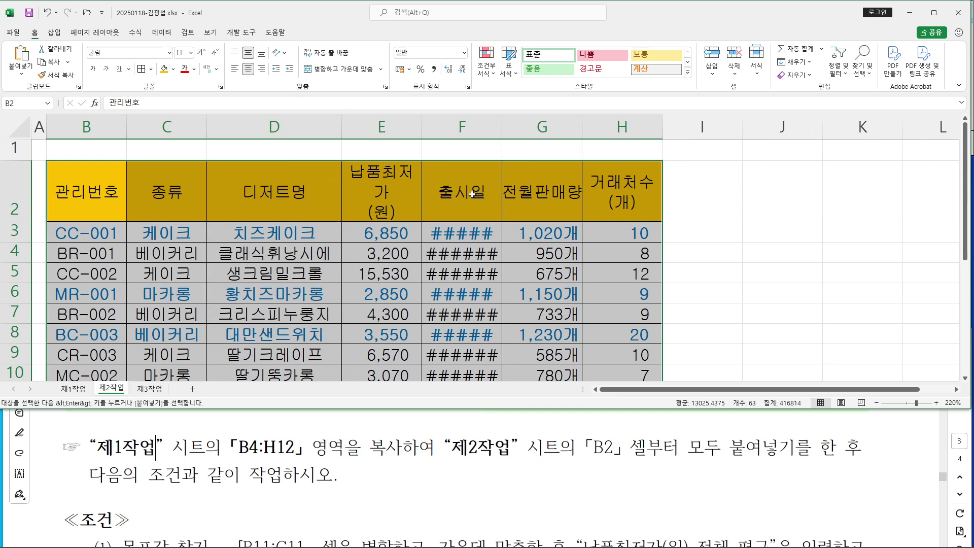
Autofit columns F and G and widen columns E and H so dates and sales show fully
{"action": "double_click", "coordinate": [502, 125]}
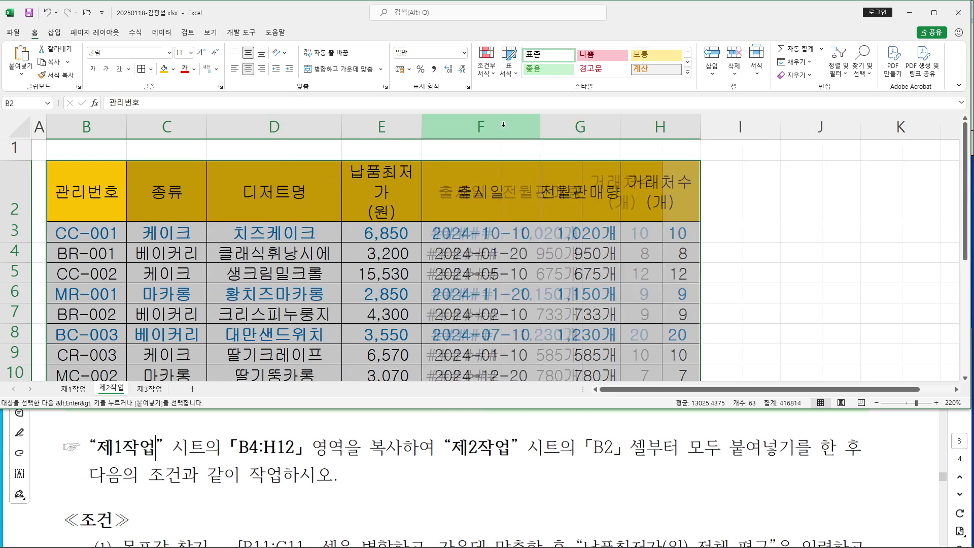
{"action": "left_click_drag", "start_coordinate": [699, 132], "coordinate": [706, 128]}
{"action": "double_click", "coordinate": [620, 130]}
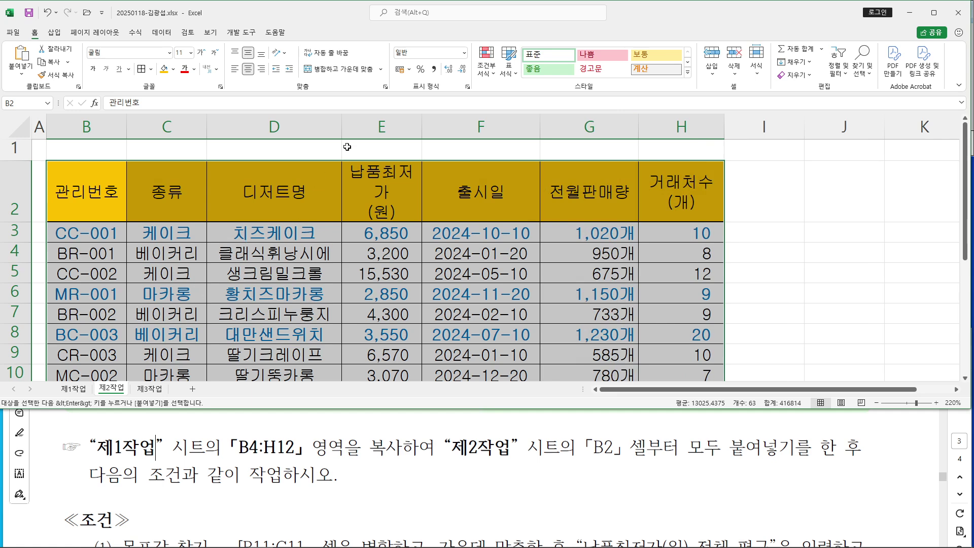
{"action": "left_click_drag", "start_coordinate": [425, 131], "coordinate": [435, 131]}
Shorten heading row 2, check the table, and bring the PDF instructions forward
{"action": "left_click_drag", "start_coordinate": [24, 220], "coordinate": [24, 202]}
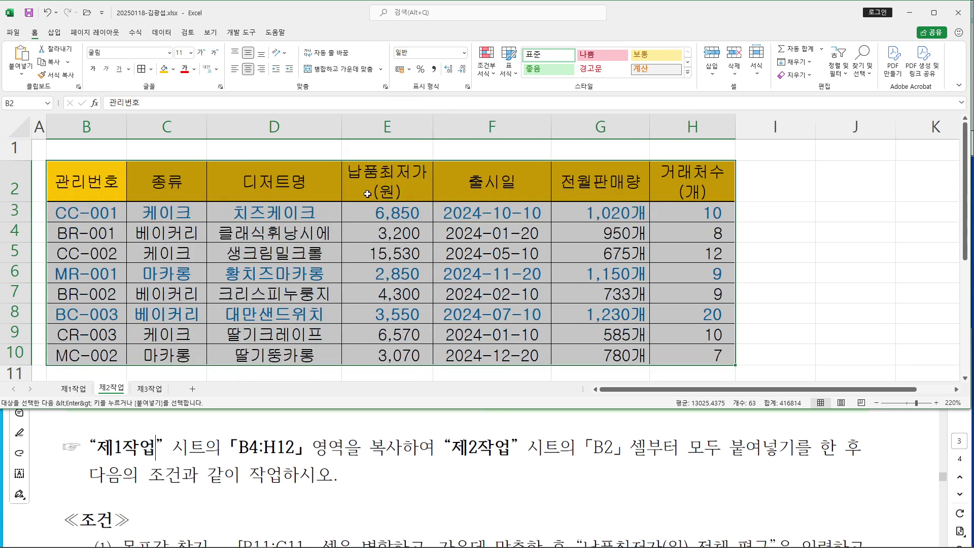
{"action": "left_click", "coordinate": [14, 188]}
{"action": "left_click", "coordinate": [14, 210]}
{"action": "left_click", "coordinate": [409, 260]}
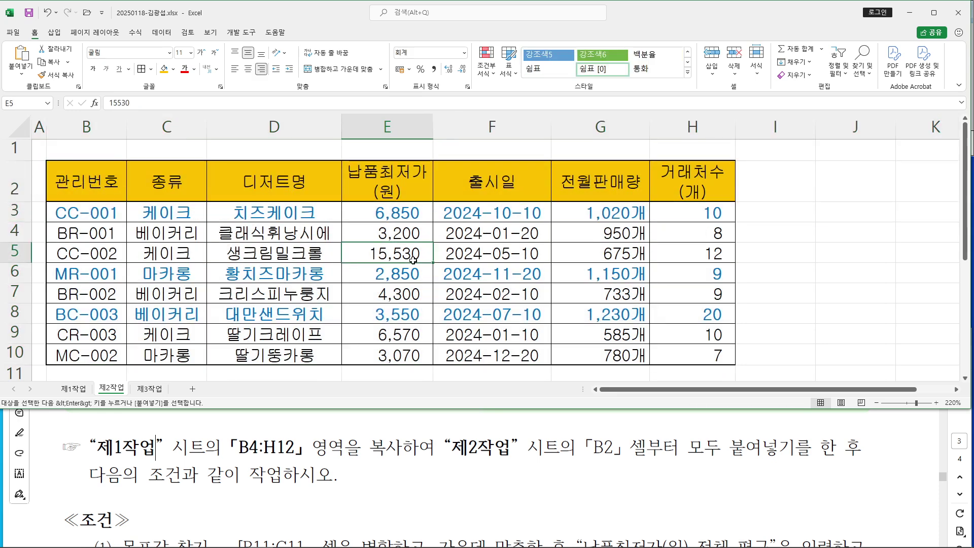
{"action": "left_click", "coordinate": [812, 259]}
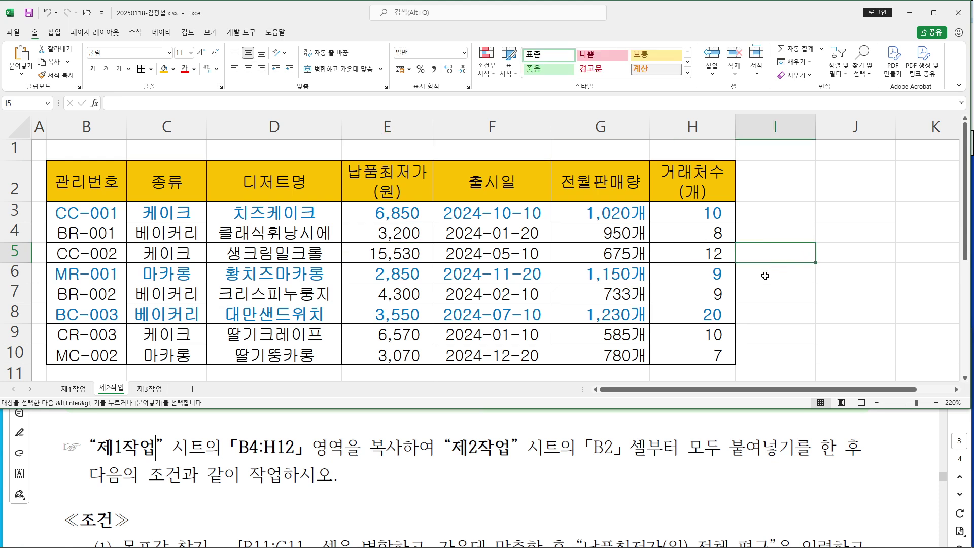
{"action": "left_click", "coordinate": [306, 453]}
{"action": "scroll", "coordinate": [307, 452], "scroll_direction": "down", "scroll_amount": 3}
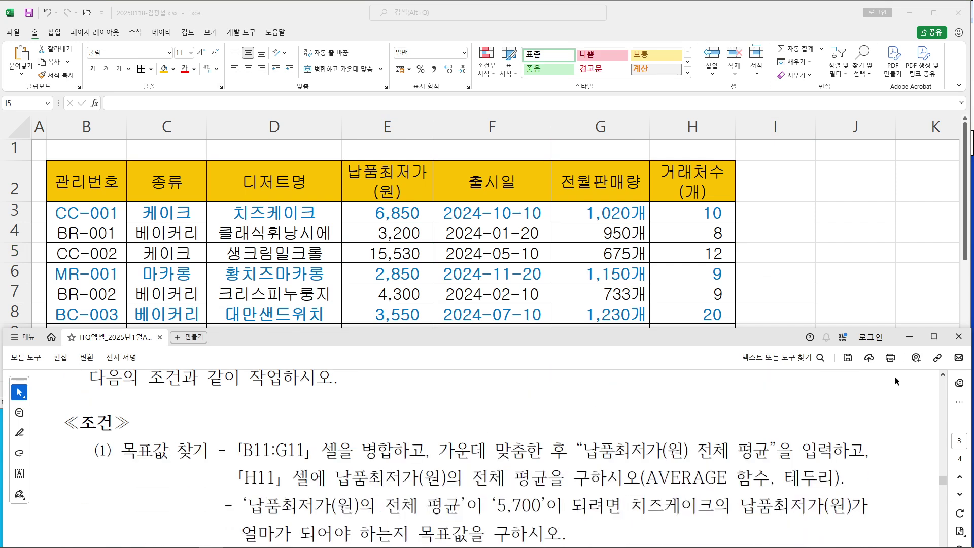
Maximize the PDF viewer and mark up the (2) 고급필터 condition in red, then erase it
{"action": "left_click", "coordinate": [933, 337]}
{"action": "scroll", "coordinate": [402, 314], "scroll_direction": "up", "scroll_amount": 2}
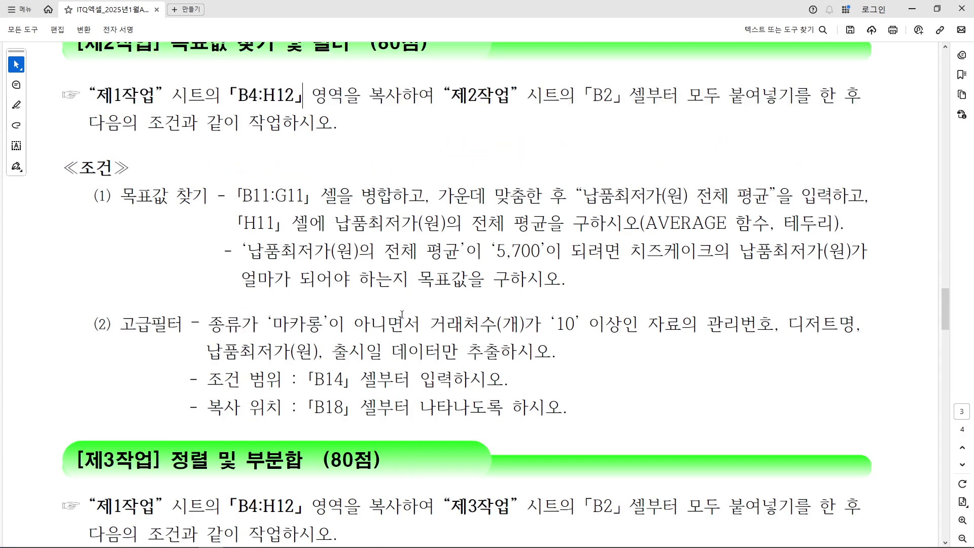
{"action": "scroll", "coordinate": [402, 315], "scroll_direction": "up", "scroll_amount": 1}
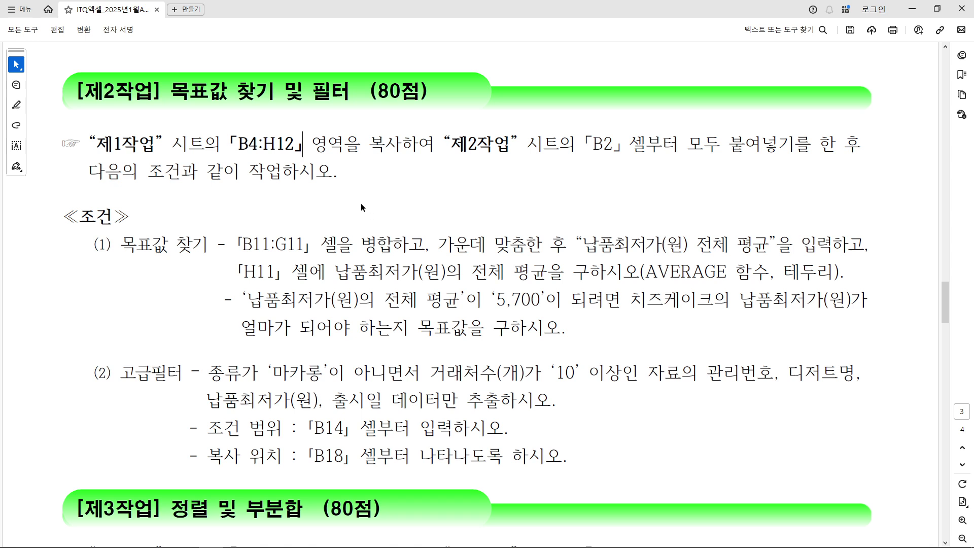
{"action": "left_click_drag", "start_coordinate": [94, 374], "coordinate": [190, 383]}
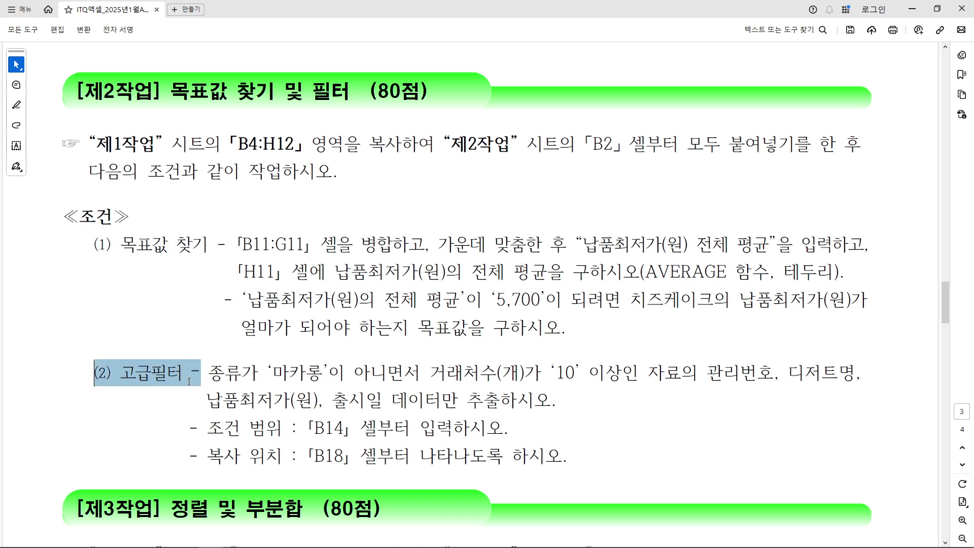
{"action": "mouse_move", "coordinate": [91, 297]}
{"action": "left_mouse_down"}
{"action": "mouse_move", "coordinate": [124, 295]}
{"action": "mouse_move", "coordinate": [123, 308]}
{"action": "left_mouse_up"}
{"action": "left_click_drag", "start_coordinate": [107, 318], "coordinate": [123, 335]}
{"action": "mouse_move", "coordinate": [124, 325]}
{"action": "left_mouse_down"}
{"action": "mouse_move", "coordinate": [125, 335]}
{"action": "mouse_move", "coordinate": [140, 299]}
{"action": "mouse_move", "coordinate": [154, 345]}
{"action": "left_mouse_up"}
{"action": "mouse_move", "coordinate": [162, 306]}
{"action": "left_mouse_down"}
{"action": "mouse_move", "coordinate": [173, 295]}
{"action": "mouse_move", "coordinate": [196, 336]}
{"action": "left_mouse_up"}
{"action": "left_click_drag", "start_coordinate": [90, 361], "coordinate": [207, 342]}
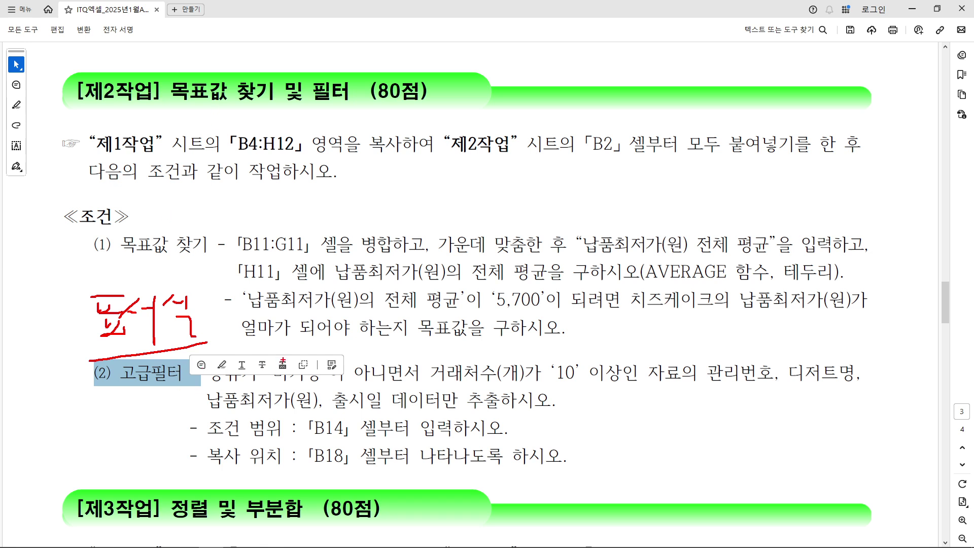
{"action": "key", "text": "Escape"}
{"action": "left_click", "coordinate": [163, 299]}
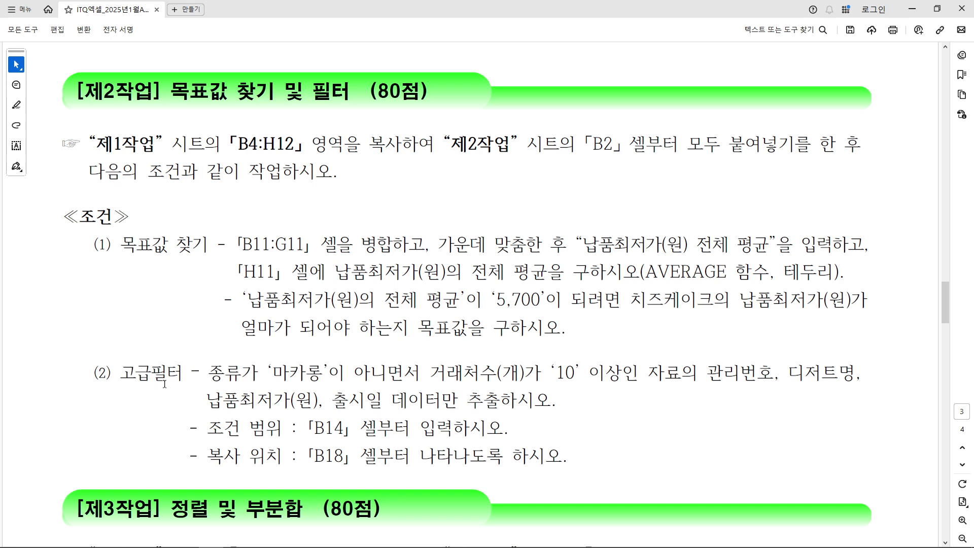
Annotate the 600% note, 목표값 찾기 B11:G11 and 납품최저가(원) 전체 평균 in red, then erase
{"action": "left_click_drag", "start_coordinate": [147, 345], "coordinate": [156, 395]}
{"action": "left_click_drag", "start_coordinate": [94, 305], "coordinate": [91, 328]}
{"action": "mouse_move", "coordinate": [115, 304]}
{"action": "left_mouse_down"}
{"action": "mouse_move", "coordinate": [126, 320]}
{"action": "mouse_move", "coordinate": [152, 322]}
{"action": "left_mouse_up"}
{"action": "left_click_drag", "start_coordinate": [182, 303], "coordinate": [168, 342]}
{"action": "mouse_move", "coordinate": [157, 309]}
{"action": "left_mouse_down"}
{"action": "mouse_move", "coordinate": [166, 318]}
{"action": "mouse_move", "coordinate": [49, 343]}
{"action": "left_mouse_up"}
{"action": "left_click_drag", "start_coordinate": [107, 269], "coordinate": [311, 251]}
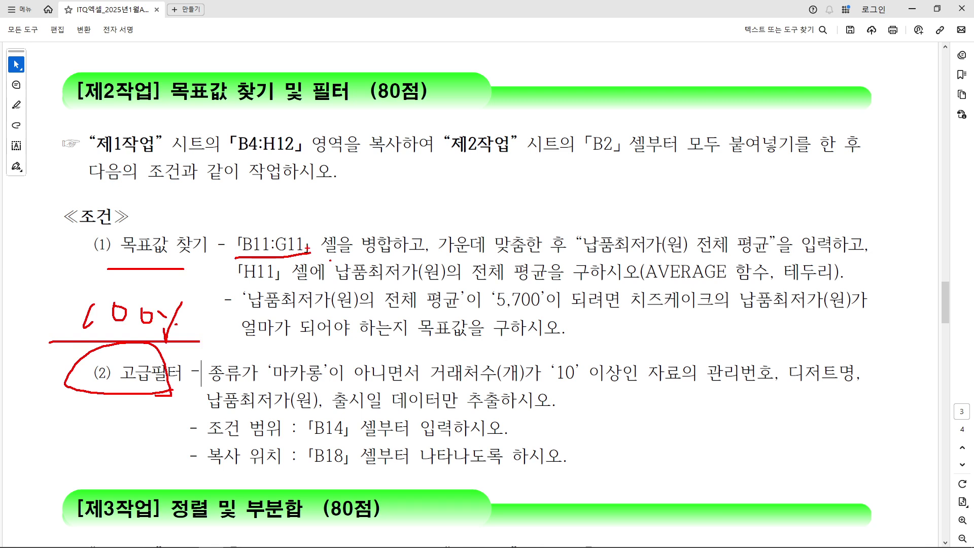
{"action": "left_click_drag", "start_coordinate": [583, 251], "coordinate": [780, 257]}
{"action": "key", "text": "Escape"}
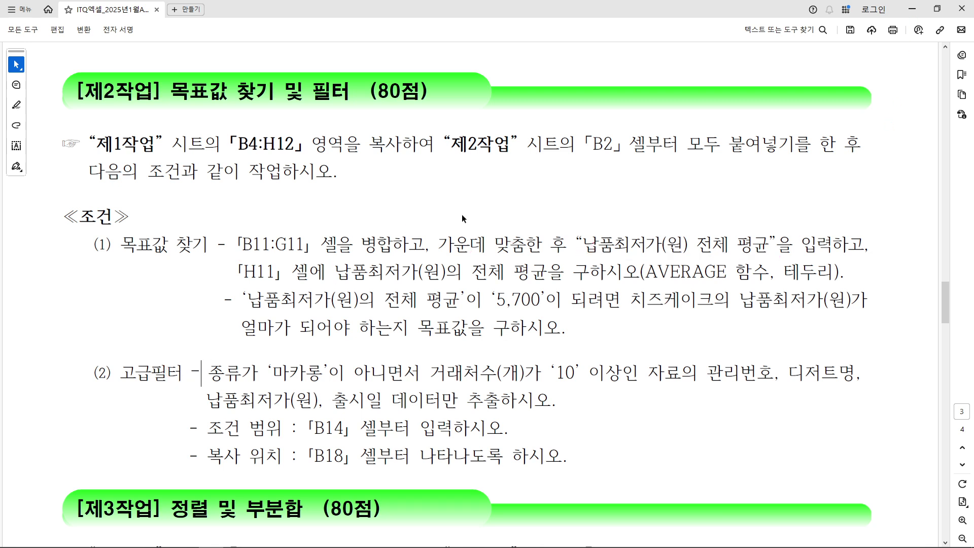
Restore the PDF window, return to Excel, and select B11:G11 below the table
{"action": "left_click", "coordinate": [937, 8]}
{"action": "left_click", "coordinate": [327, 294]}
{"action": "scroll", "coordinate": [229, 311], "scroll_direction": "down", "scroll_amount": 1}
{"action": "scroll", "coordinate": [229, 311], "scroll_direction": "down", "scroll_amount": 1}
{"action": "left_click_drag", "start_coordinate": [78, 232], "coordinate": [585, 230]}
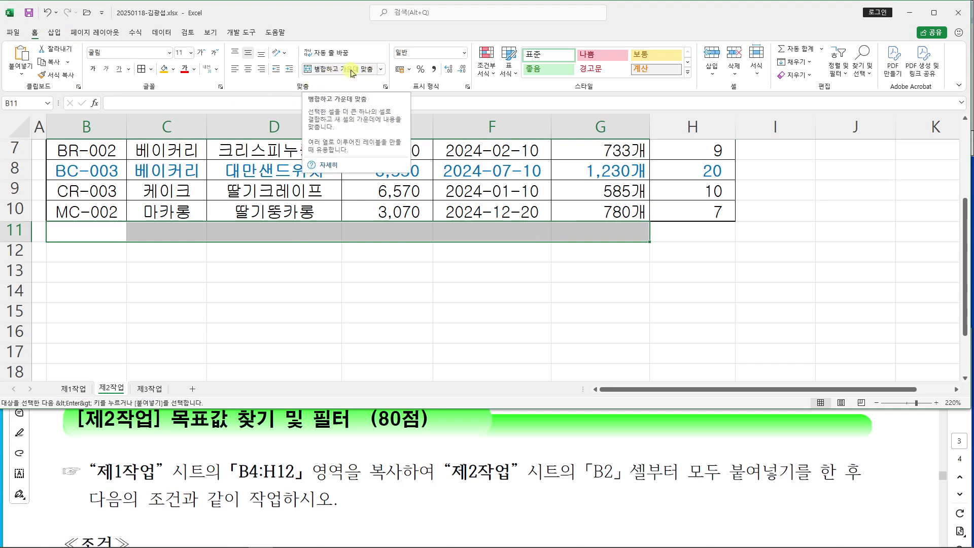
Merge and centre B11:G11 and enter the label 납품최저가(원) 전체 평균
{"action": "left_click", "coordinate": [329, 72]}
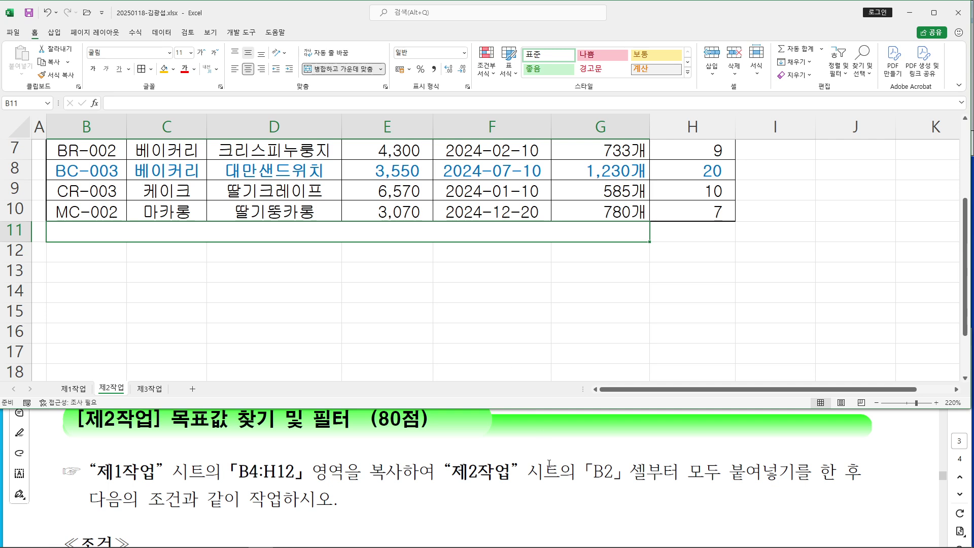
{"action": "scroll", "coordinate": [550, 466], "scroll_direction": "down", "scroll_amount": 2}
{"action": "scroll", "coordinate": [551, 466], "scroll_direction": "down", "scroll_amount": 2}
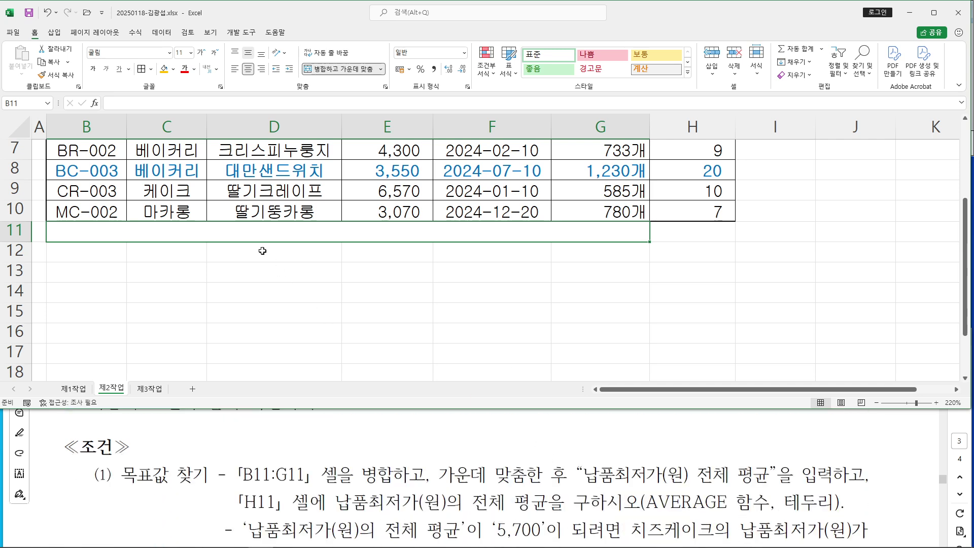
{"action": "type", "text": "SK"}
{"action": "key", "text": "BackSpace"}
{"action": "key", "text": "BackSpace"}
{"action": "type", "text": "납품"}
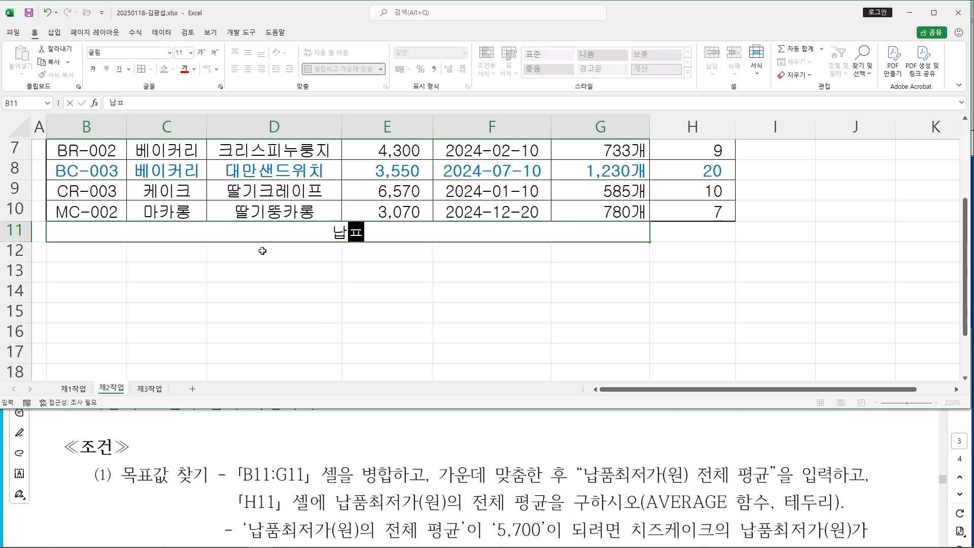
{"action": "type", "text": "최저가"}
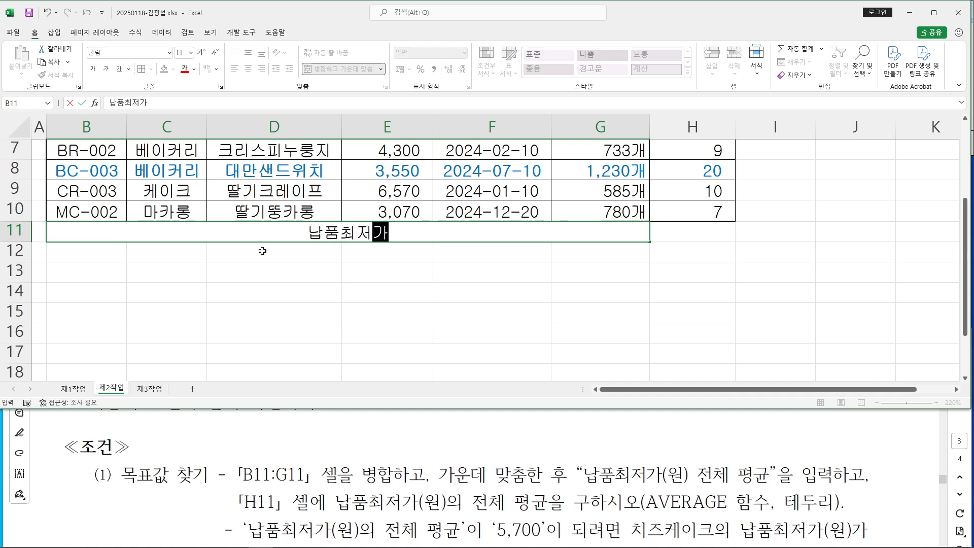
{"action": "type", "text": "(우원) 전체 "}
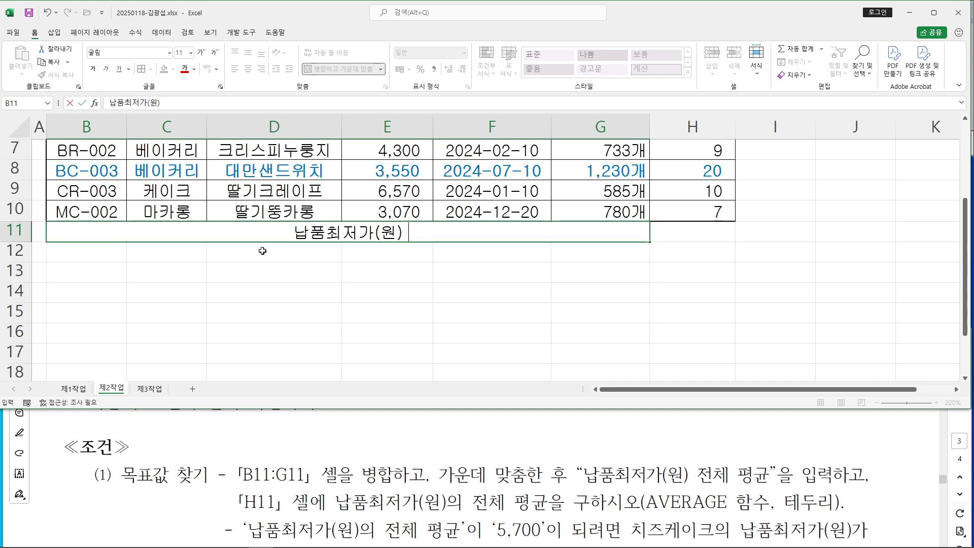
{"action": "type", "text": "평균"}
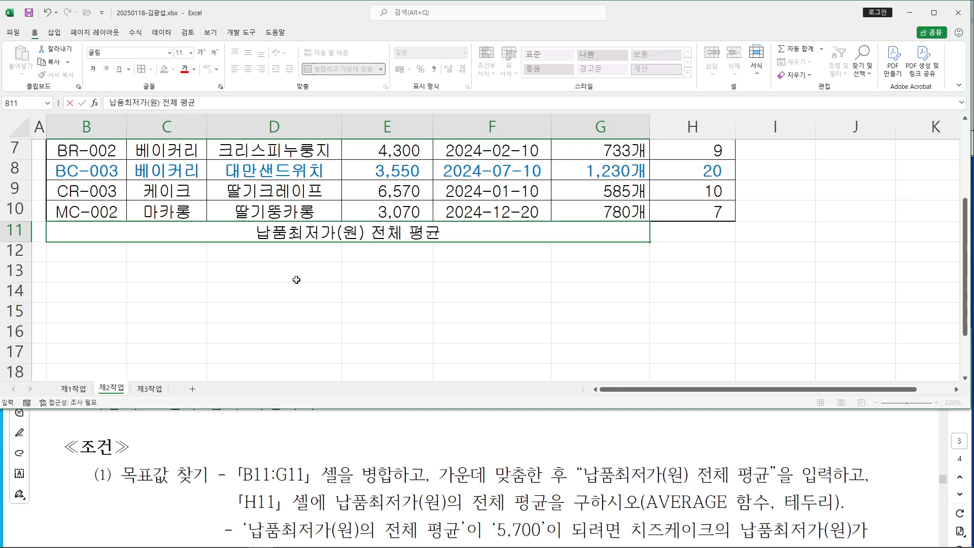
{"action": "left_click", "coordinate": [289, 471]}
{"action": "scroll", "coordinate": [290, 471], "scroll_direction": "down", "scroll_amount": 1}
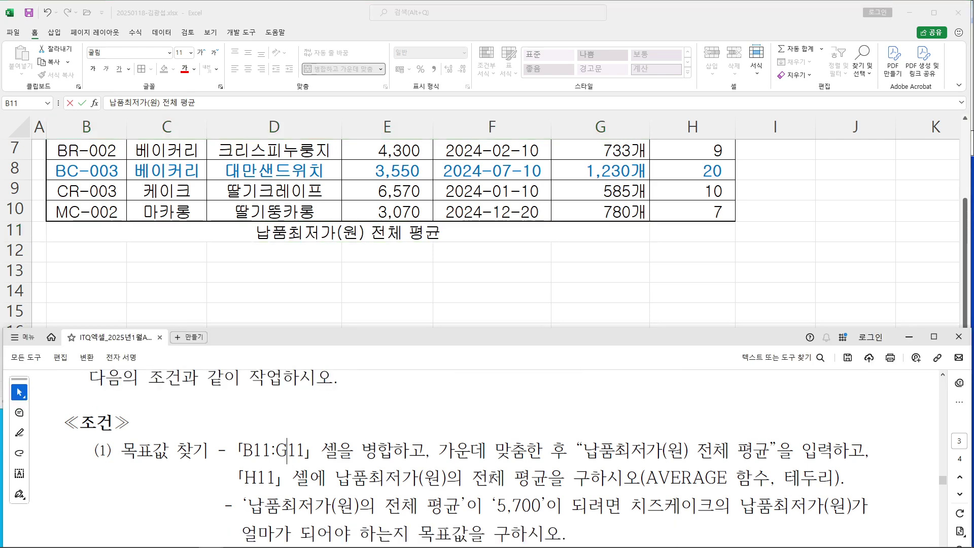
Note the AVERAGE requirement and start an AutoSum Average formula in H11
{"action": "left_click_drag", "start_coordinate": [648, 478], "coordinate": [769, 478]}
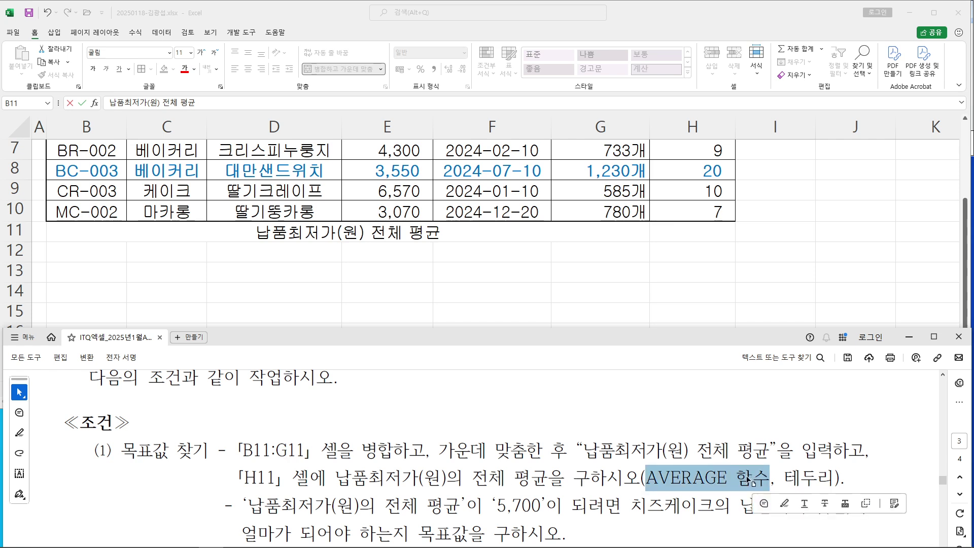
{"action": "left_click", "coordinate": [642, 320]}
{"action": "left_click", "coordinate": [703, 230]}
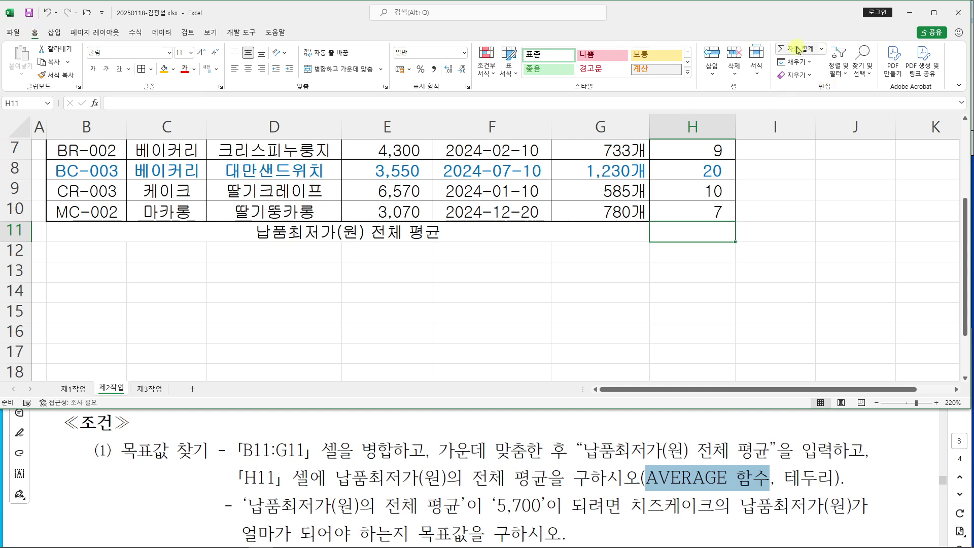
{"action": "left_click", "coordinate": [825, 50]}
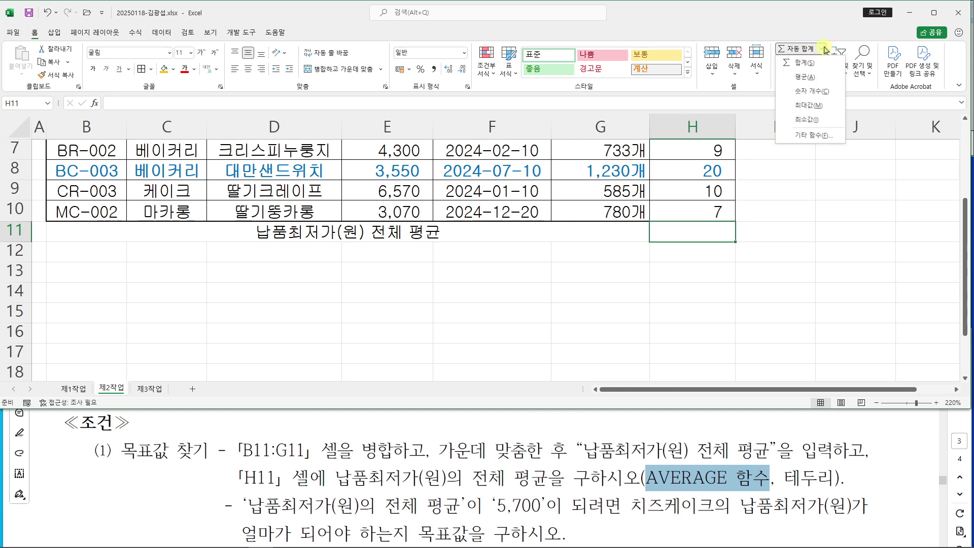
{"action": "left_click", "coordinate": [818, 28]}
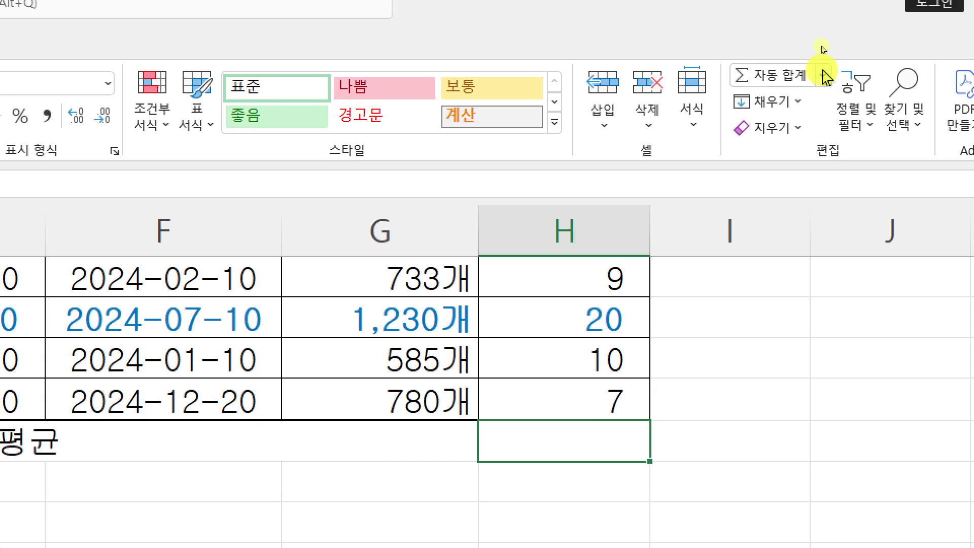
{"action": "left_click", "coordinate": [822, 51]}
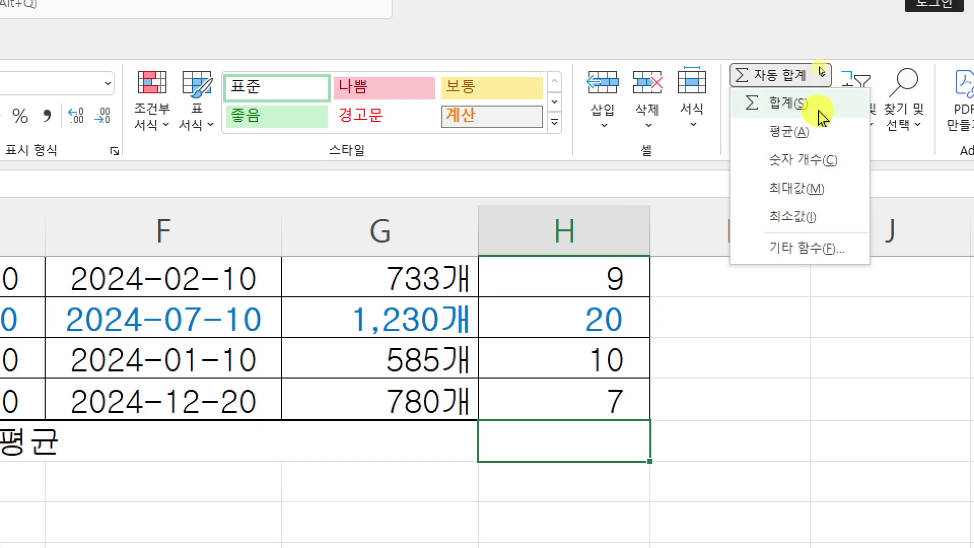
{"action": "left_click", "coordinate": [822, 131]}
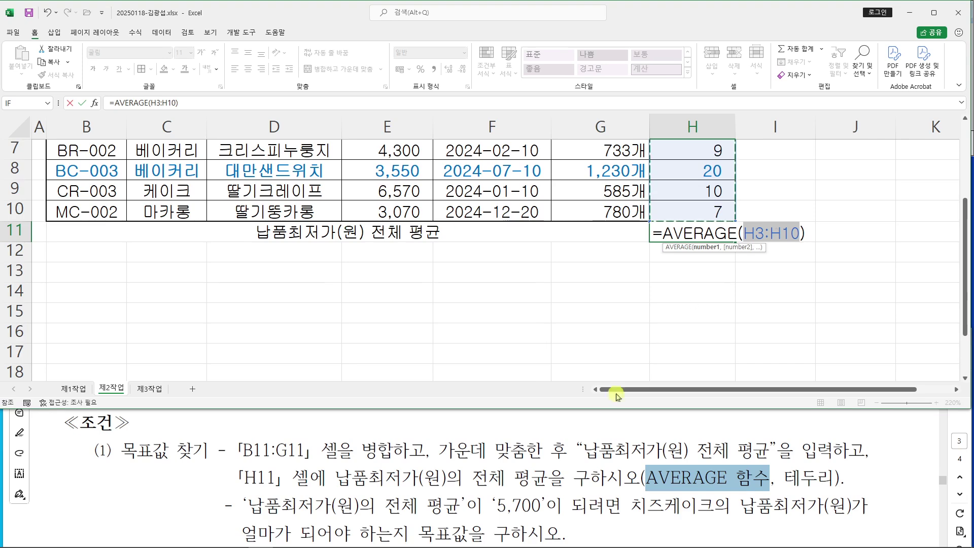
Set the average range to E3:E10 and confirm the formula
{"action": "scroll", "coordinate": [550, 259], "scroll_direction": "up", "scroll_amount": 2}
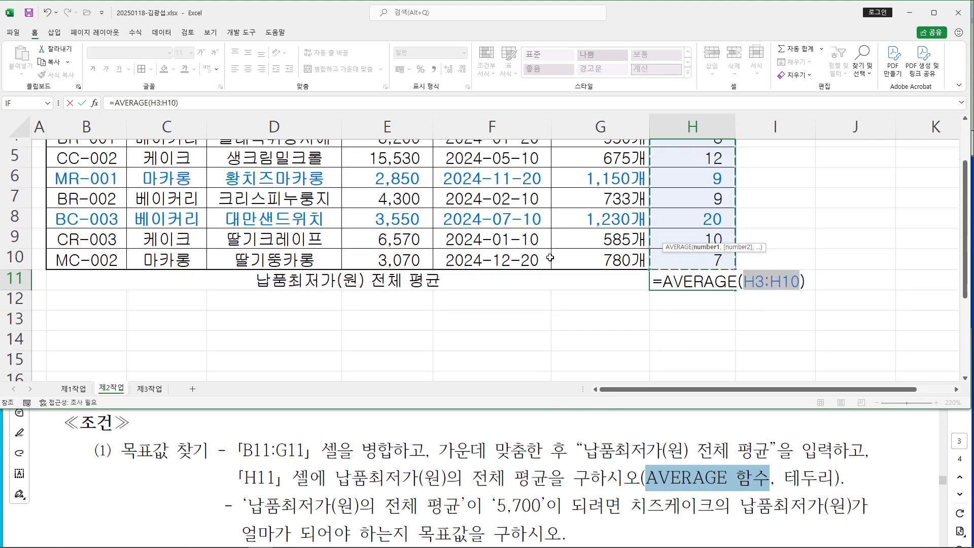
{"action": "scroll", "coordinate": [550, 257], "scroll_direction": "down", "scroll_amount": 1}
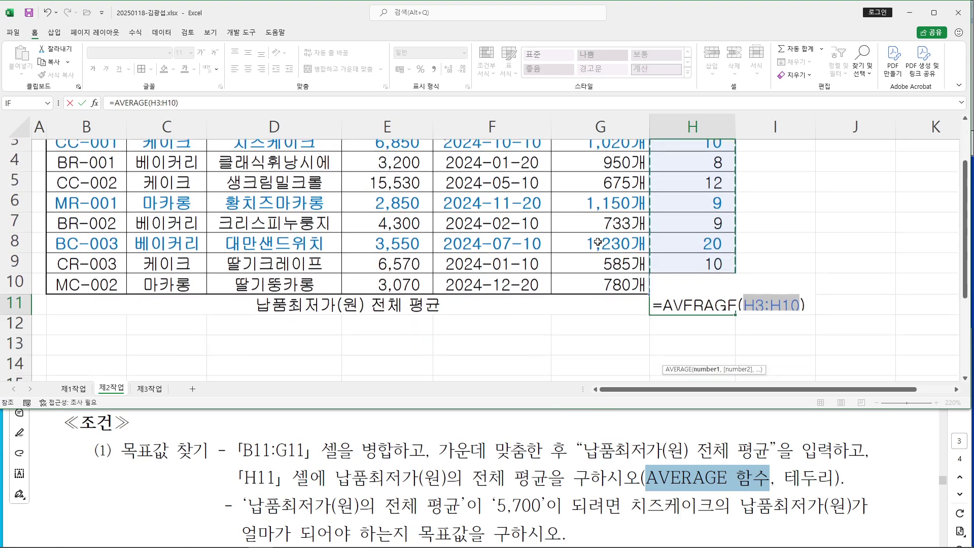
{"action": "scroll", "coordinate": [699, 199], "scroll_direction": "up", "scroll_amount": 1}
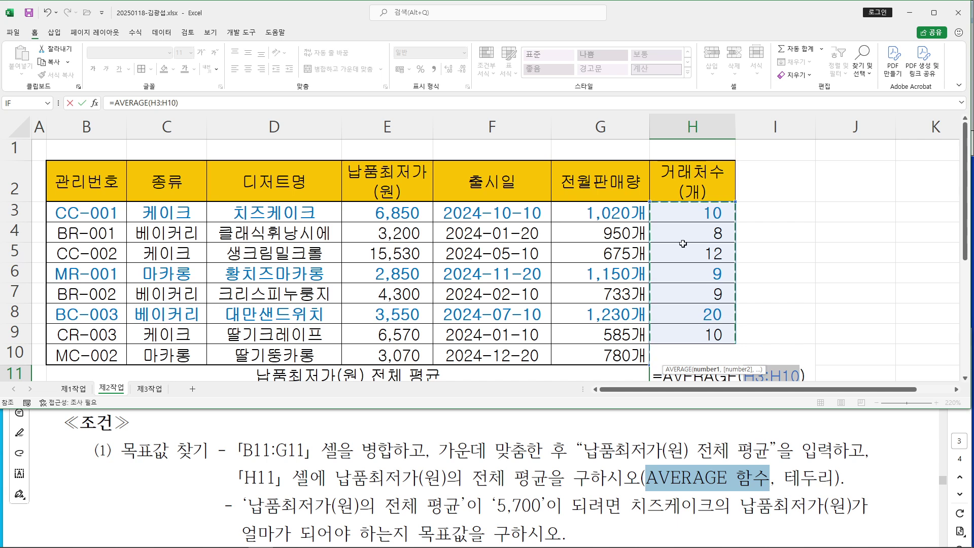
{"action": "scroll", "coordinate": [683, 243], "scroll_direction": "down", "scroll_amount": 1}
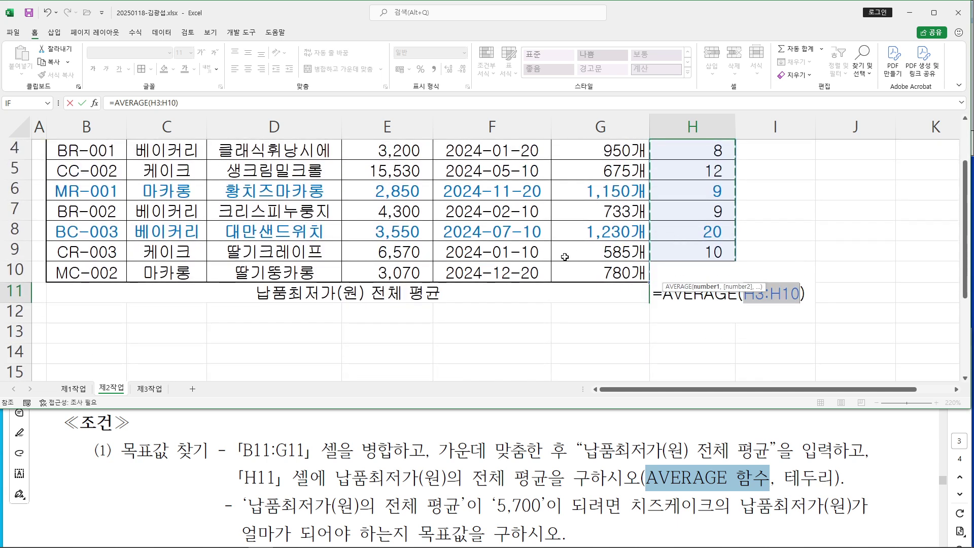
{"action": "scroll", "coordinate": [565, 257], "scroll_direction": "up", "scroll_amount": 1}
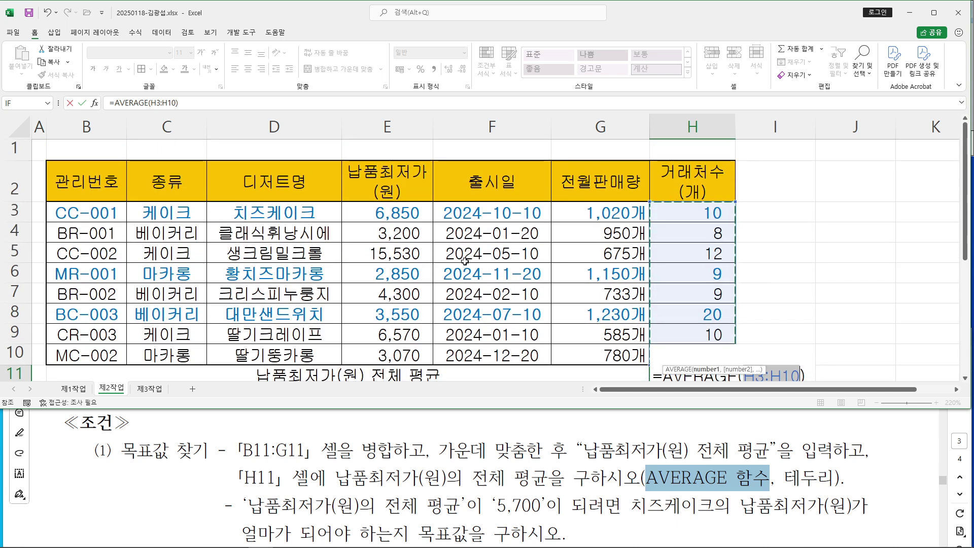
{"action": "left_click", "coordinate": [391, 214]}
{"action": "left_click_drag", "start_coordinate": [391, 214], "coordinate": [388, 355]}
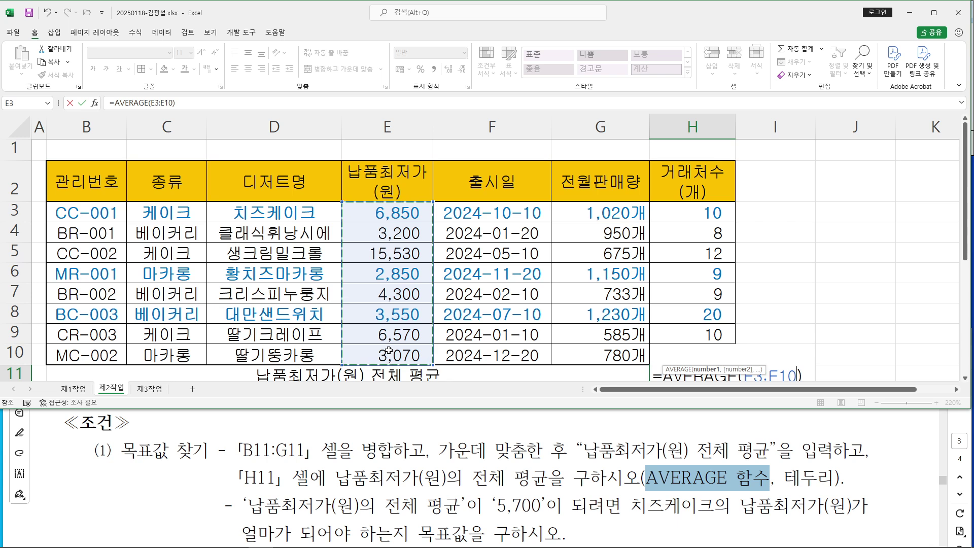
{"action": "scroll", "coordinate": [404, 278], "scroll_direction": "down", "scroll_amount": 1}
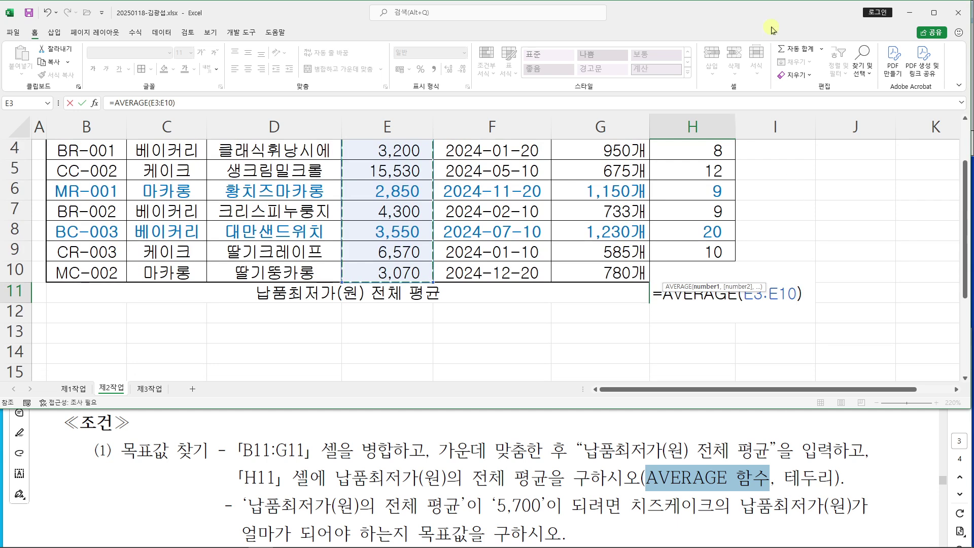
{"action": "key", "text": "Return"}
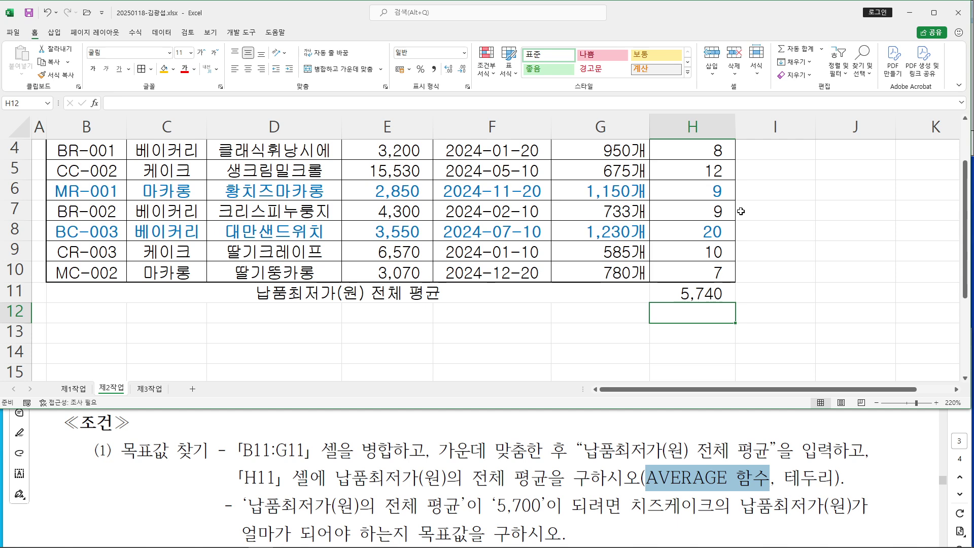
Verify H11 holds =AVERAGE(E3:E10), then select the row B11:H11
{"action": "scroll", "coordinate": [502, 274], "scroll_direction": "up", "scroll_amount": 1}
{"action": "scroll", "coordinate": [502, 275], "scroll_direction": "up", "scroll_amount": 1}
{"action": "scroll", "coordinate": [609, 289], "scroll_direction": "down", "scroll_amount": 1}
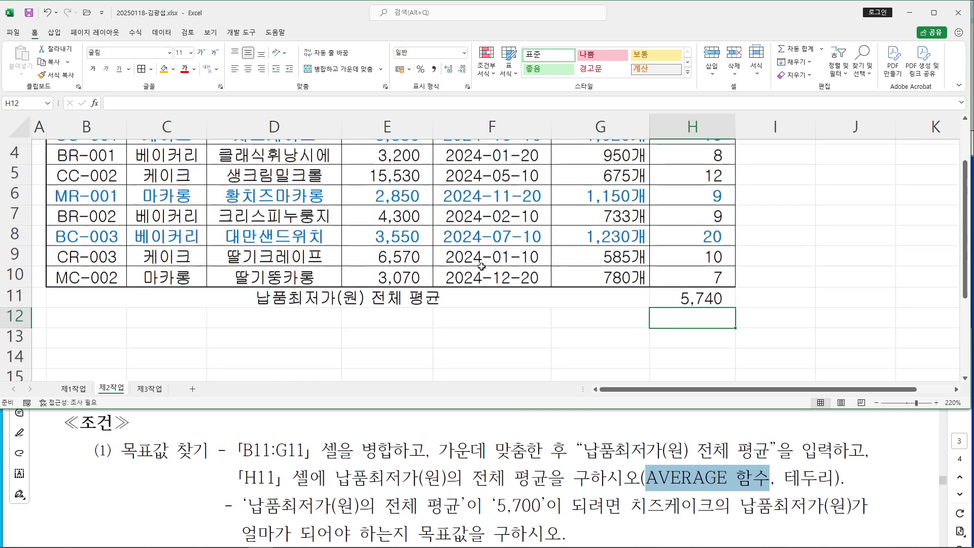
{"action": "left_click", "coordinate": [667, 295]}
{"action": "double_click", "coordinate": [684, 293]}
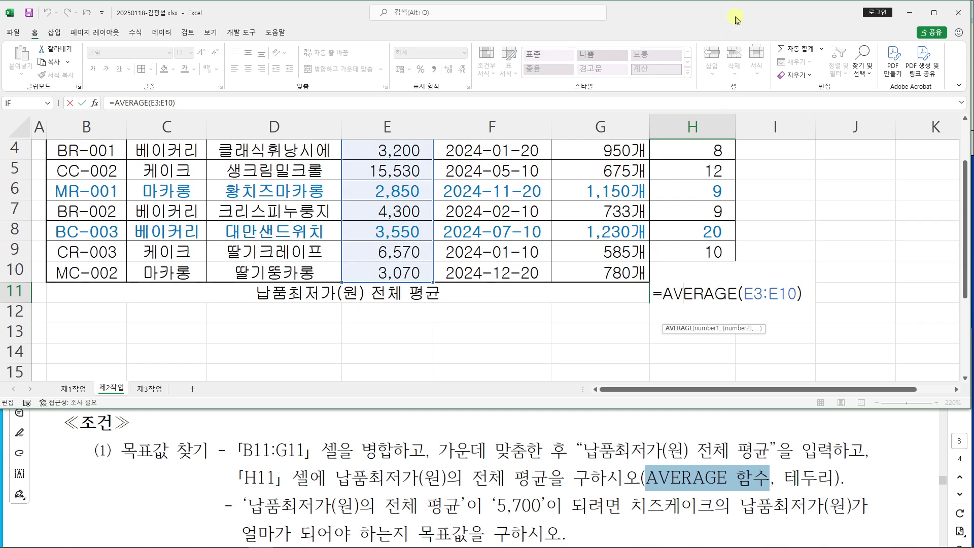
{"action": "left_click", "coordinate": [798, 310]}
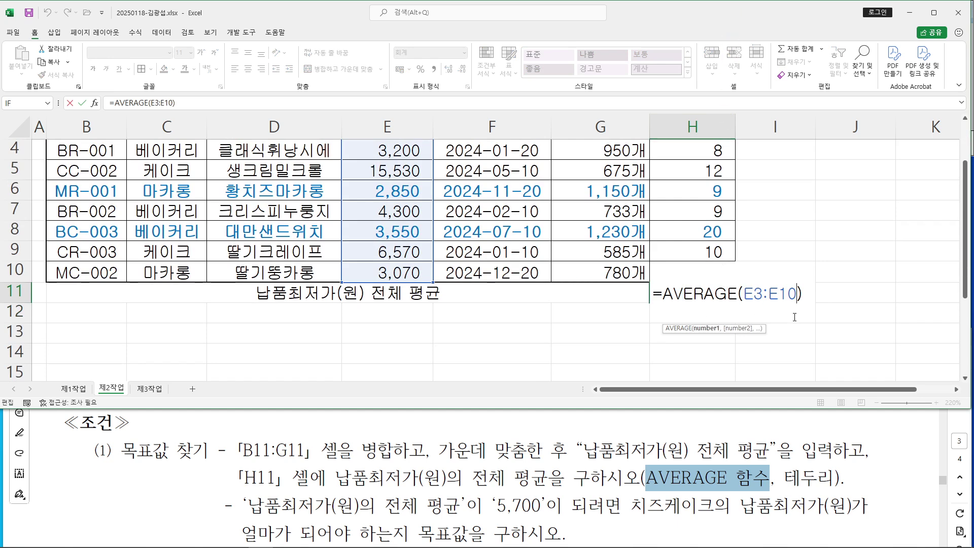
{"action": "left_click", "coordinate": [717, 305]}
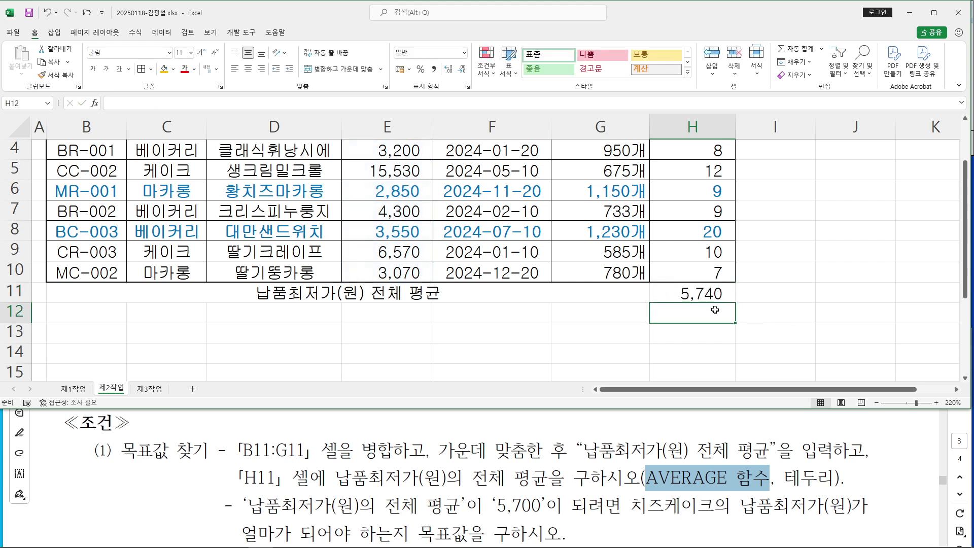
{"action": "left_click", "coordinate": [70, 296]}
{"action": "left_click_drag", "start_coordinate": [398, 298], "coordinate": [687, 296]}
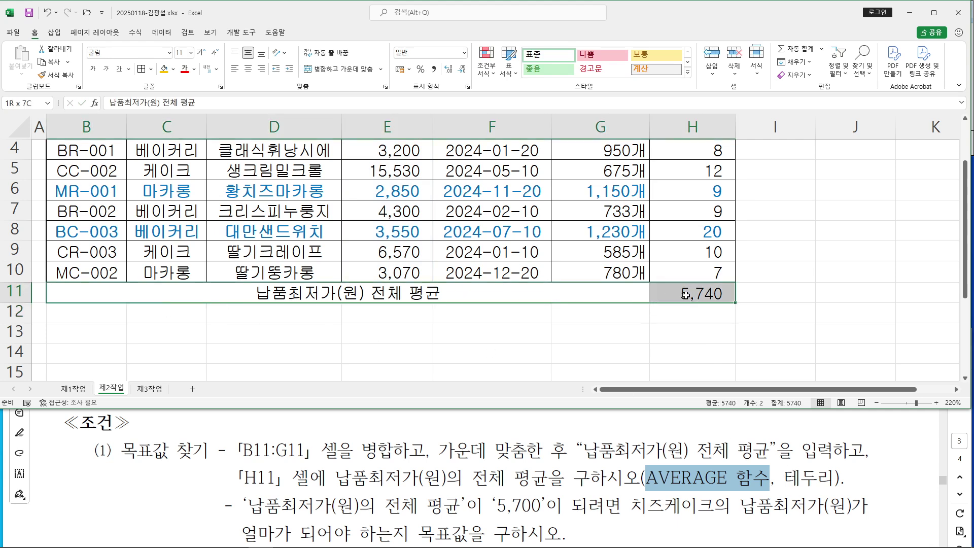
Apply All Borders to B11:H11, check the result, and return to the PDF instructions
{"action": "left_click", "coordinate": [150, 72]}
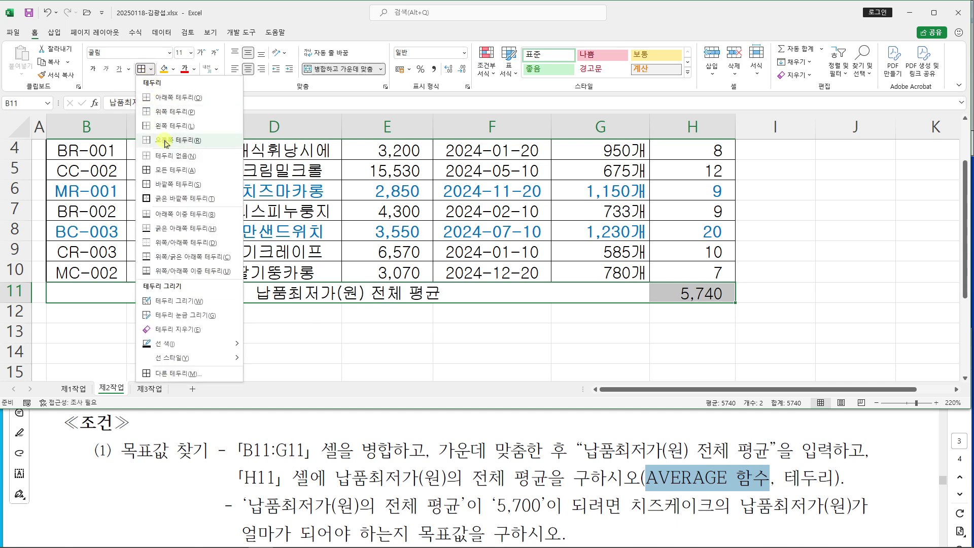
{"action": "left_click", "coordinate": [172, 174]}
{"action": "left_click", "coordinate": [509, 336]}
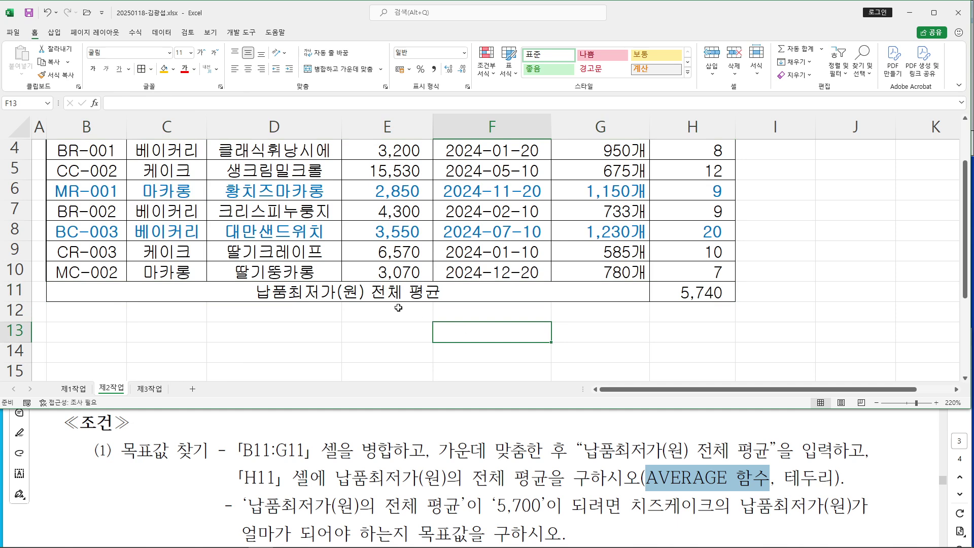
{"action": "left_click_drag", "start_coordinate": [688, 290], "coordinate": [312, 291]}
{"action": "left_click", "coordinate": [349, 334]}
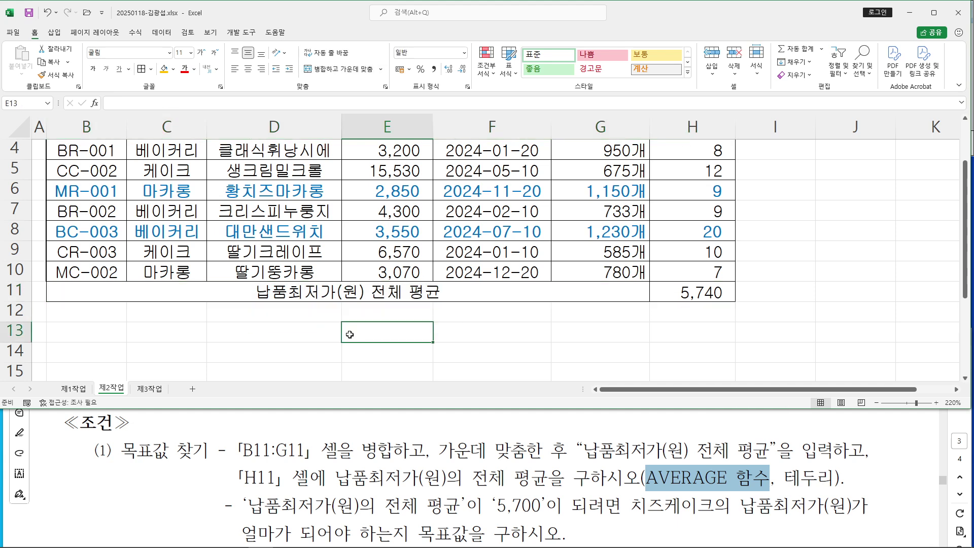
{"action": "left_click", "coordinate": [225, 467]}
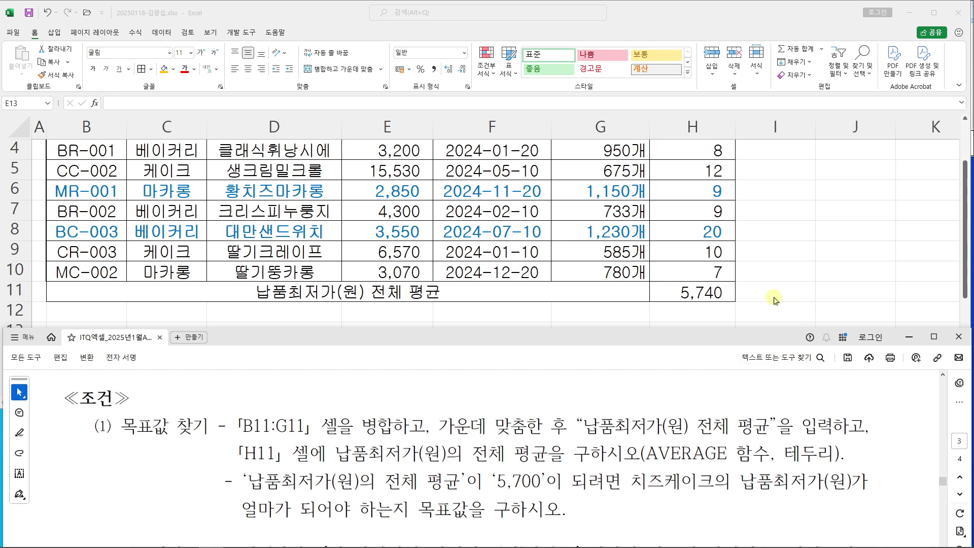
Select the average cell H11 and open Goal Seek from What-If Analysis
{"action": "left_click", "coordinate": [710, 293]}
{"action": "left_click", "coordinate": [711, 293]}
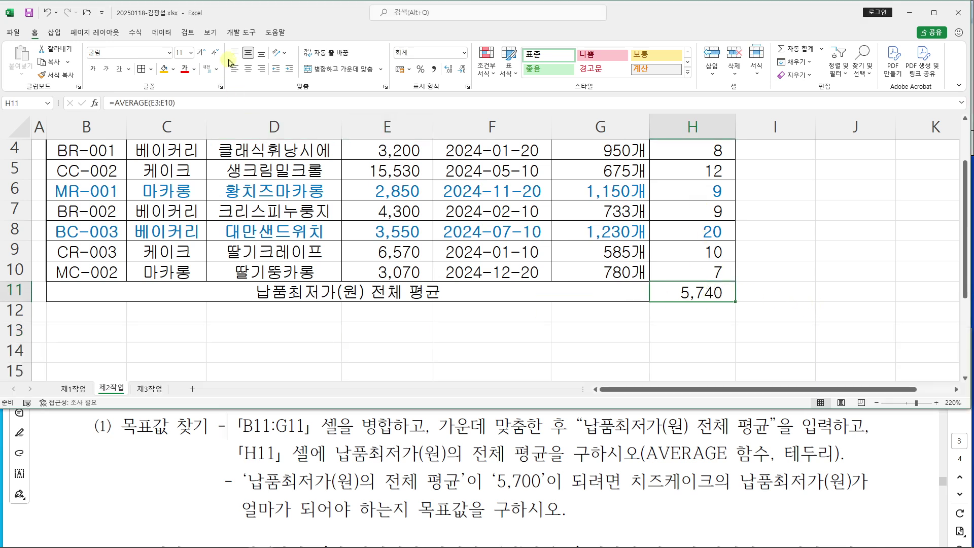
{"action": "left_click", "coordinate": [162, 32]}
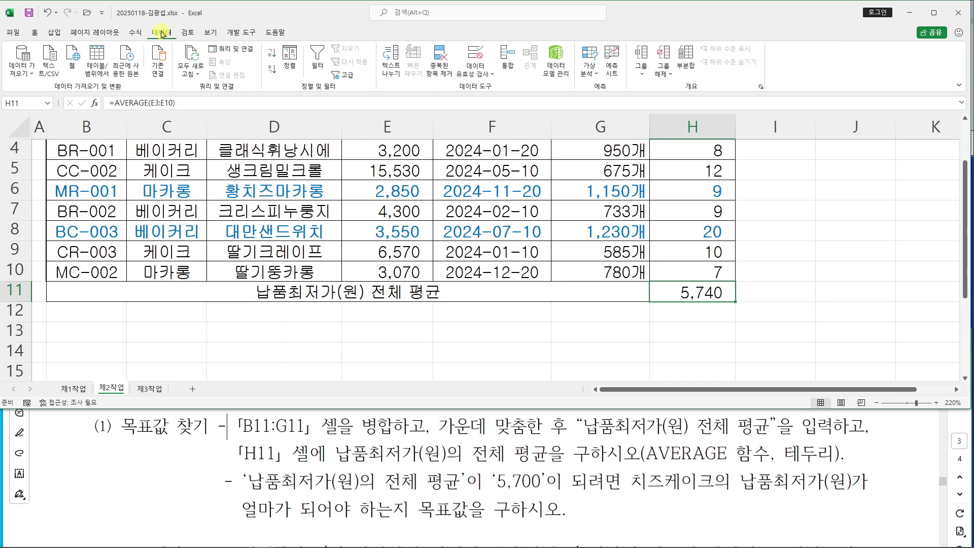
{"action": "left_click", "coordinate": [593, 74]}
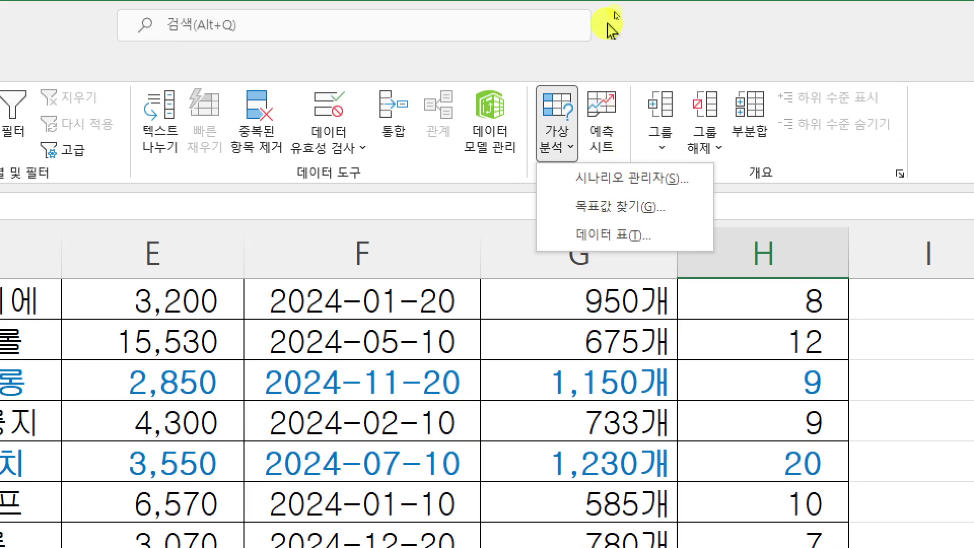
{"action": "left_click", "coordinate": [611, 29]}
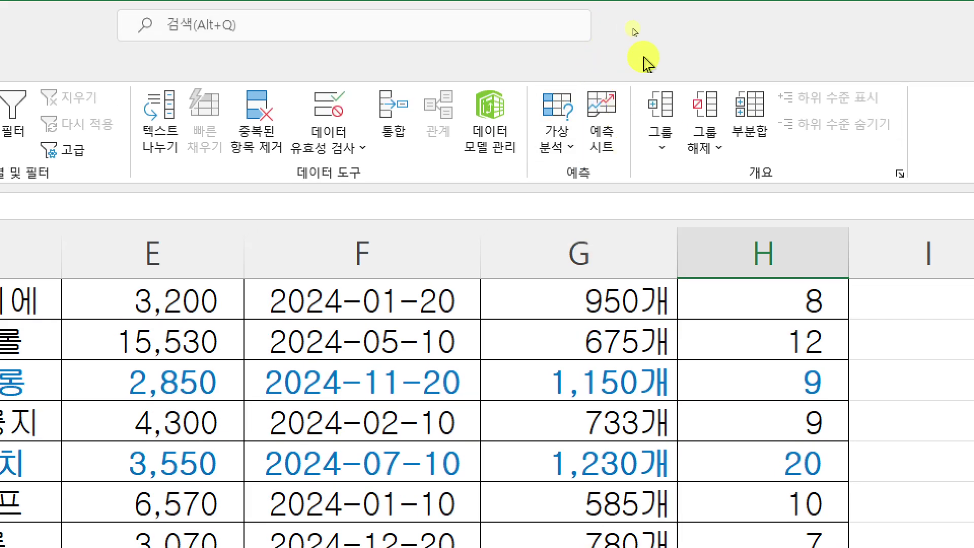
{"action": "left_click", "coordinate": [557, 147]}
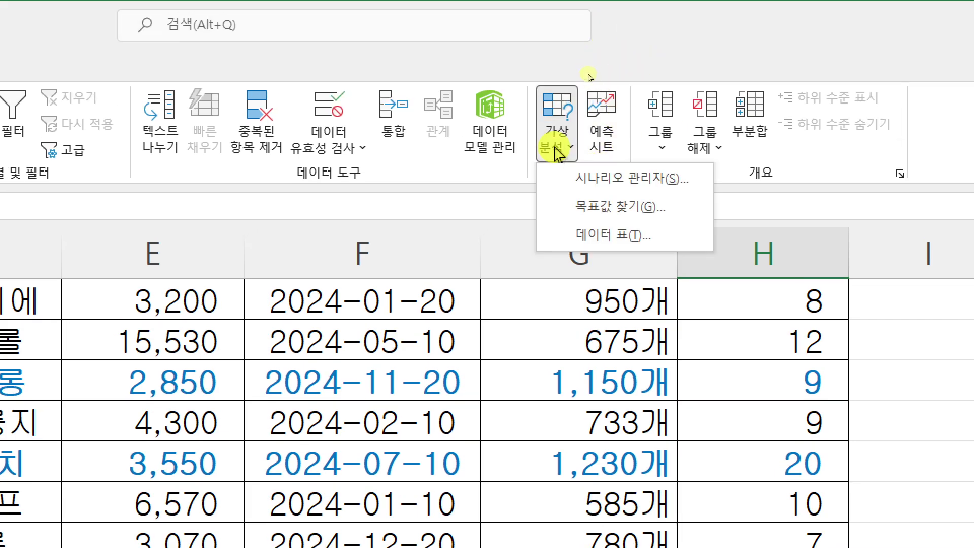
{"action": "left_click", "coordinate": [588, 209]}
{"action": "left_click_drag", "start_coordinate": [614, 218], "coordinate": [476, 124]}
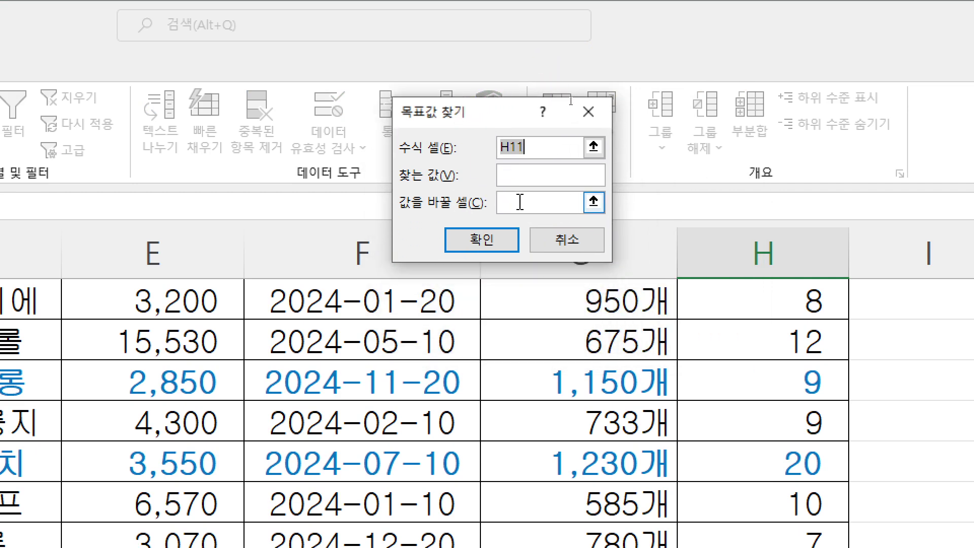
Goal-seek H11 to 5700 by changing cheesecake's price in E3, and accept the result
{"action": "left_click", "coordinate": [534, 174]}
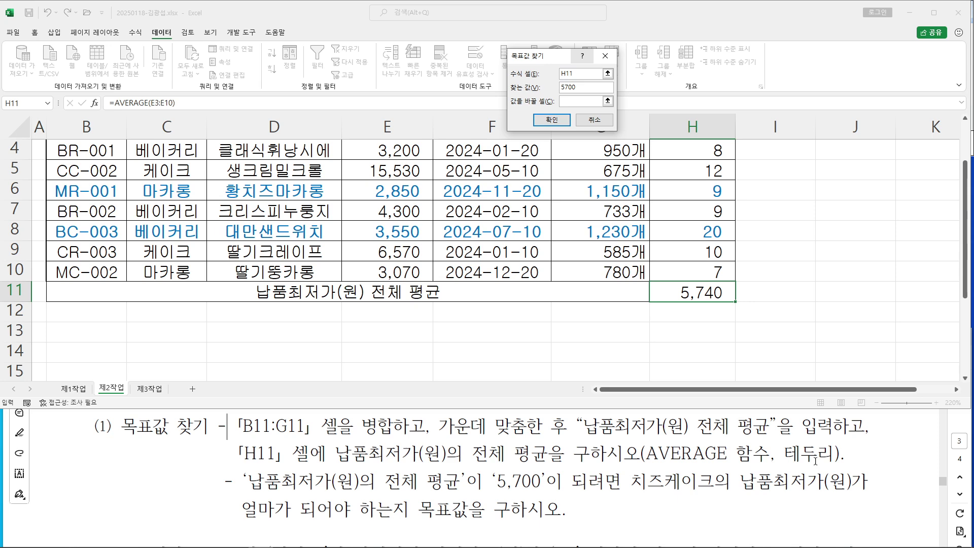
{"action": "scroll", "coordinate": [461, 317], "scroll_direction": "up", "scroll_amount": 1}
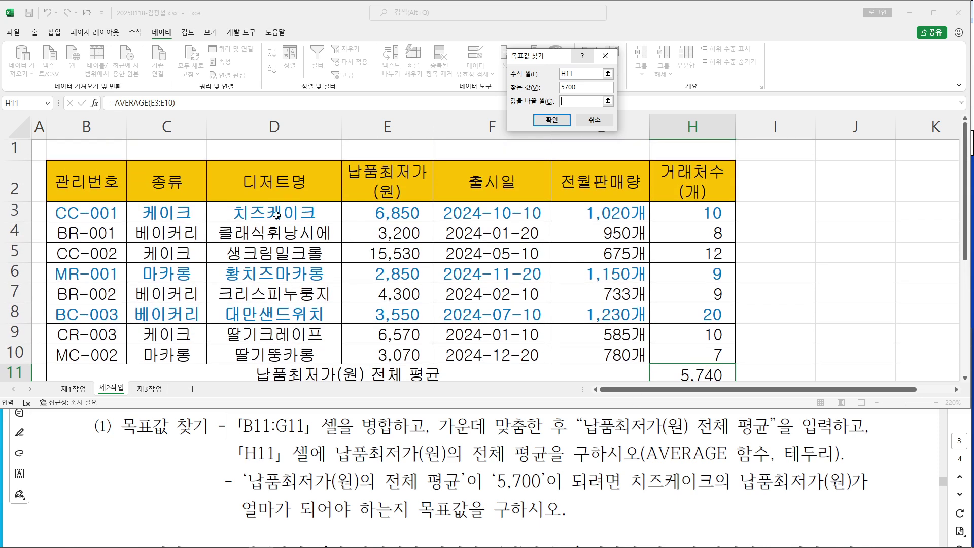
{"action": "left_click", "coordinate": [395, 213]}
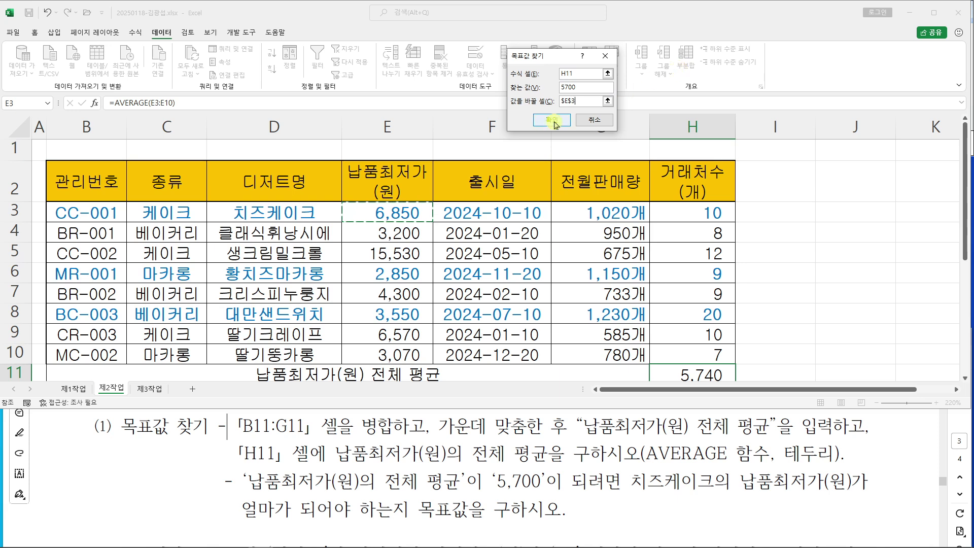
{"action": "left_click", "coordinate": [584, 185]}
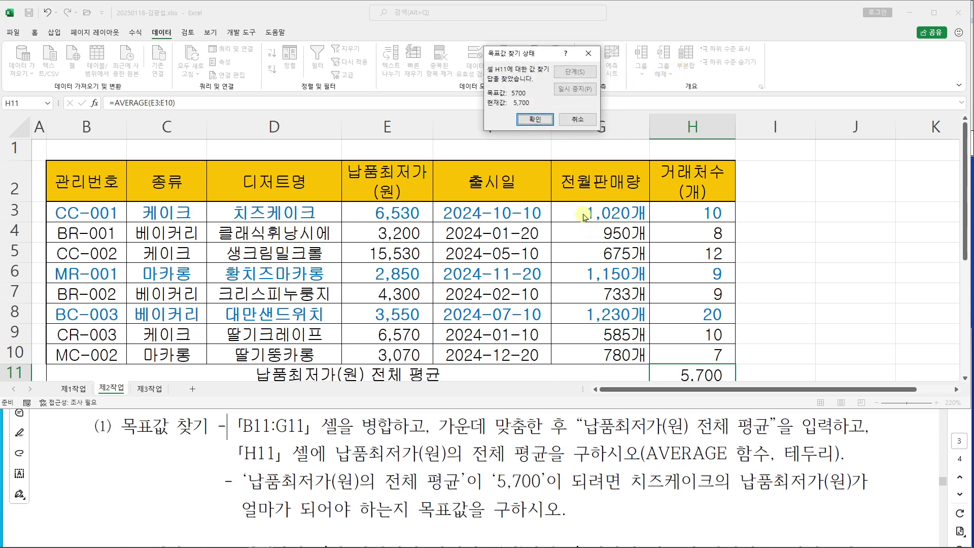
{"action": "left_click", "coordinate": [542, 124]}
{"action": "left_click", "coordinate": [836, 276]}
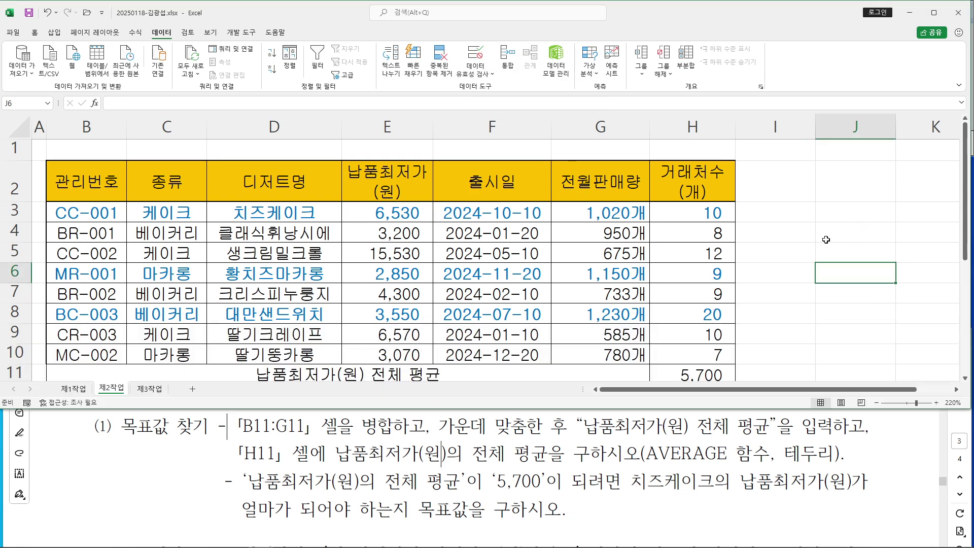
{"action": "scroll", "coordinate": [823, 240], "scroll_direction": "down", "scroll_amount": 2}
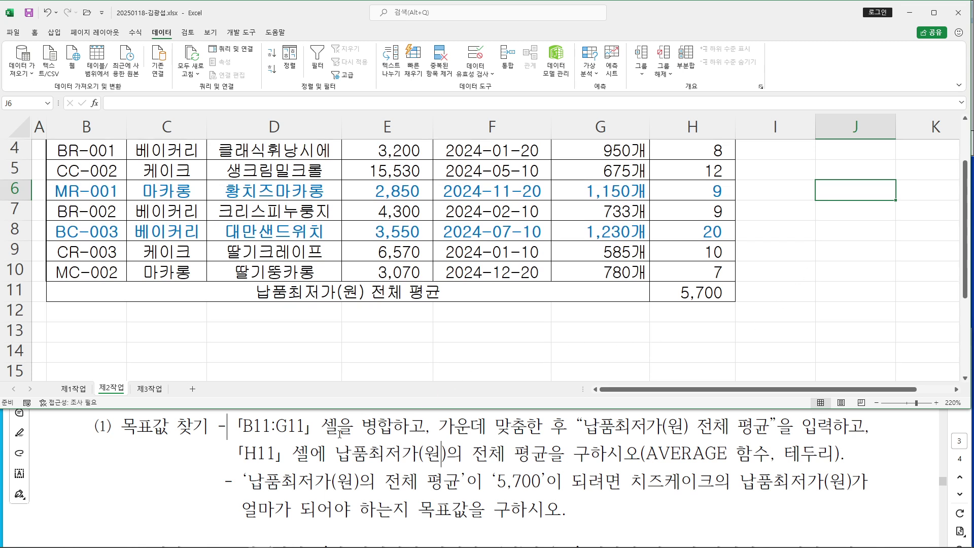
Read the criteria instruction in the task sheet, noting the 종류 and 거래처수(개) fields
{"action": "scroll", "coordinate": [338, 433], "scroll_direction": "down", "scroll_amount": 5}
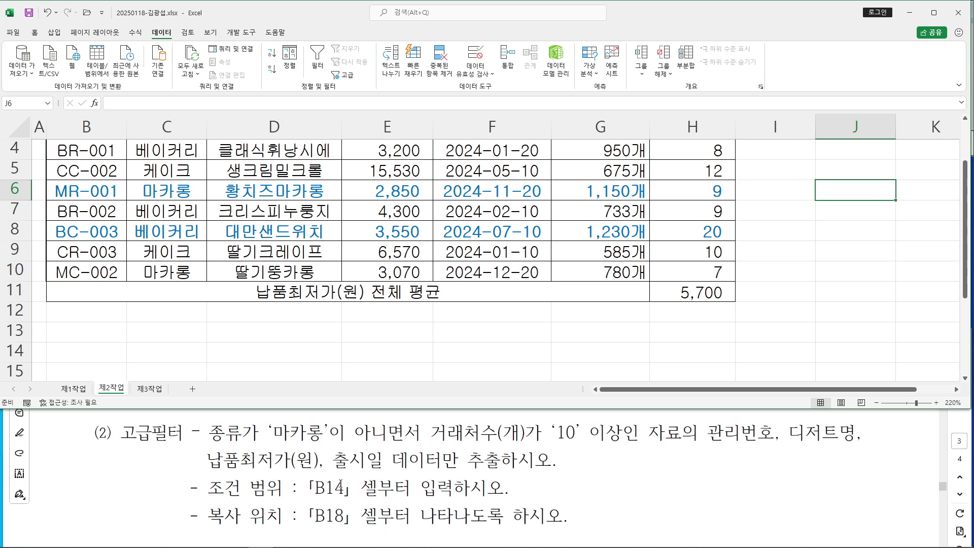
{"action": "double_click", "coordinate": [281, 487]}
{"action": "left_click_drag", "start_coordinate": [281, 486], "coordinate": [409, 487]}
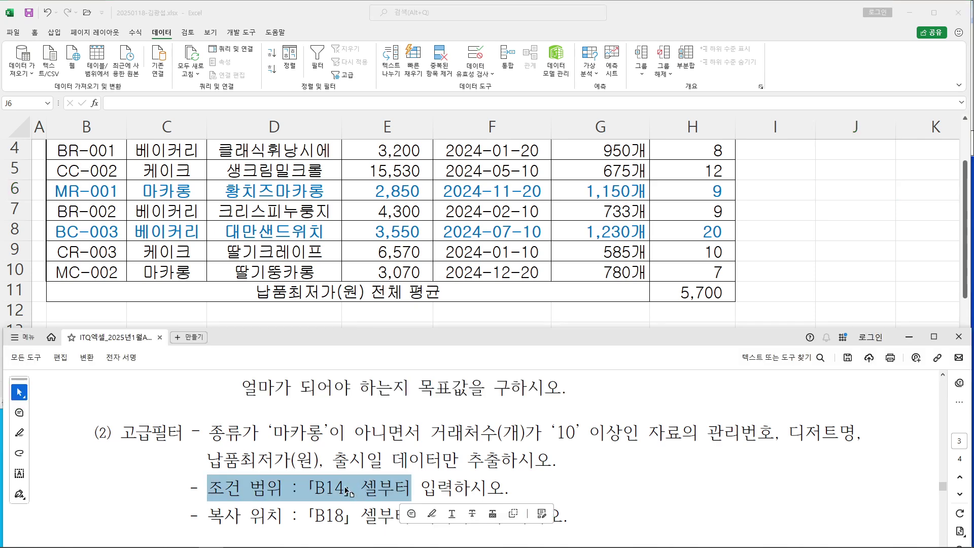
{"action": "left_click", "coordinate": [344, 487]}
{"action": "key", "text": "alt+Tab"}
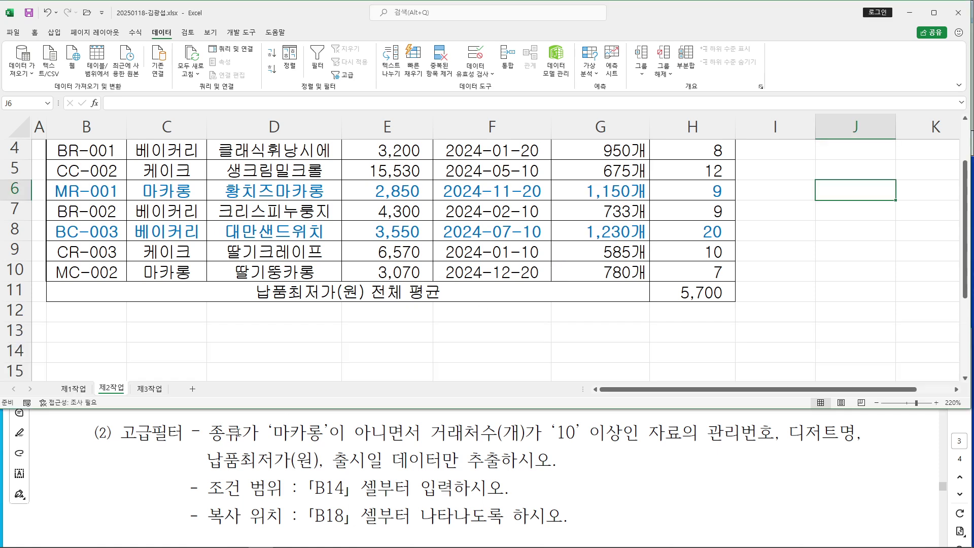
{"action": "left_click", "coordinate": [223, 432]}
{"action": "double_click", "coordinate": [224, 433]}
{"action": "left_click_drag", "start_coordinate": [430, 433], "coordinate": [525, 433]}
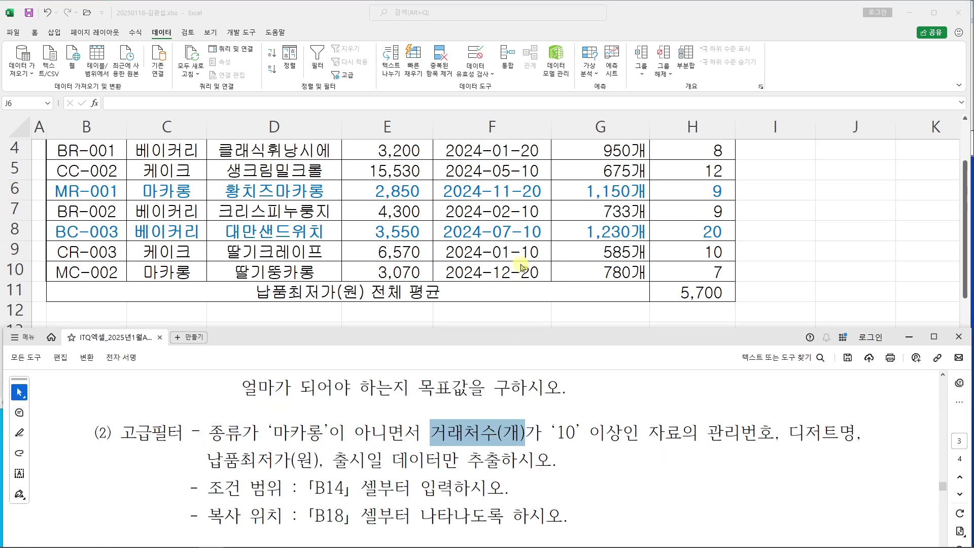
{"action": "key", "text": "alt+Tab"}
Select the 종류 (C2) and 거래처수(개) (H2) headers together and copy them
{"action": "scroll", "coordinate": [453, 242], "scroll_direction": "up", "scroll_amount": 1}
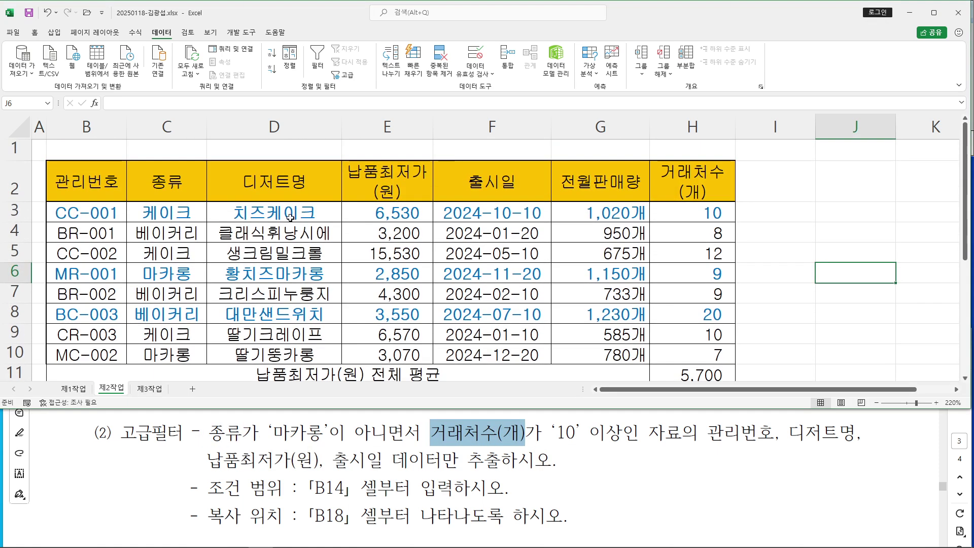
{"action": "left_click", "coordinate": [173, 181]}
{"action": "left_click", "coordinate": [703, 184]}
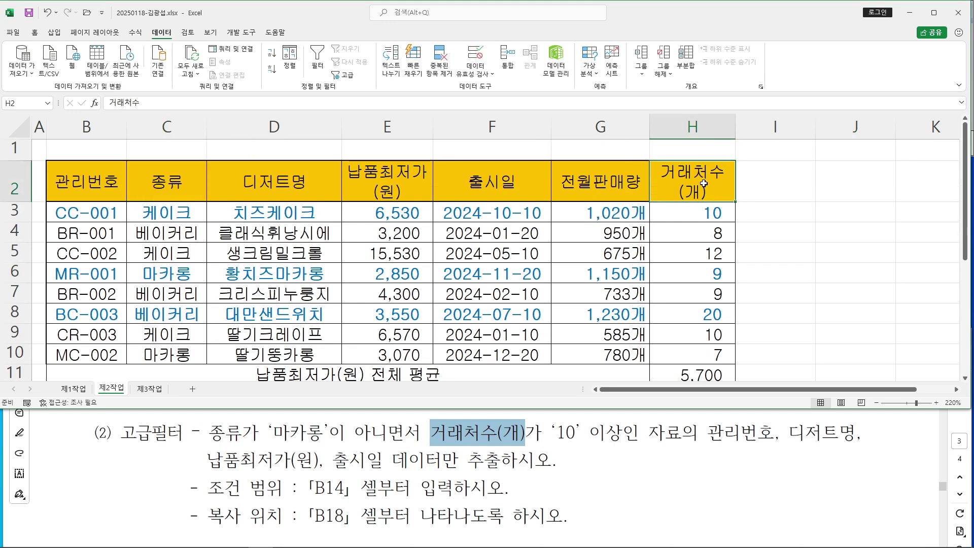
{"action": "left_click", "coordinate": [178, 185]}
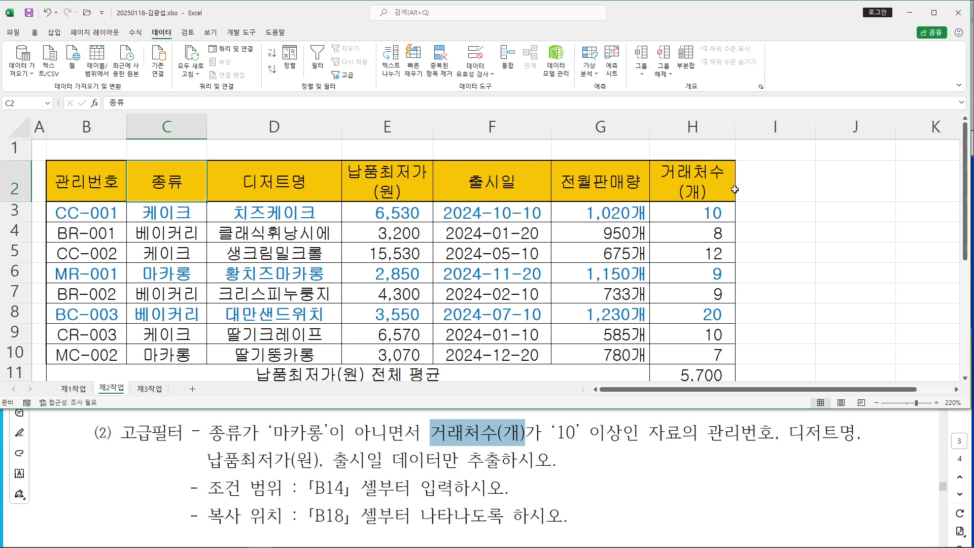
{"action": "left_click", "coordinate": [709, 182], "text": "ctrl"}
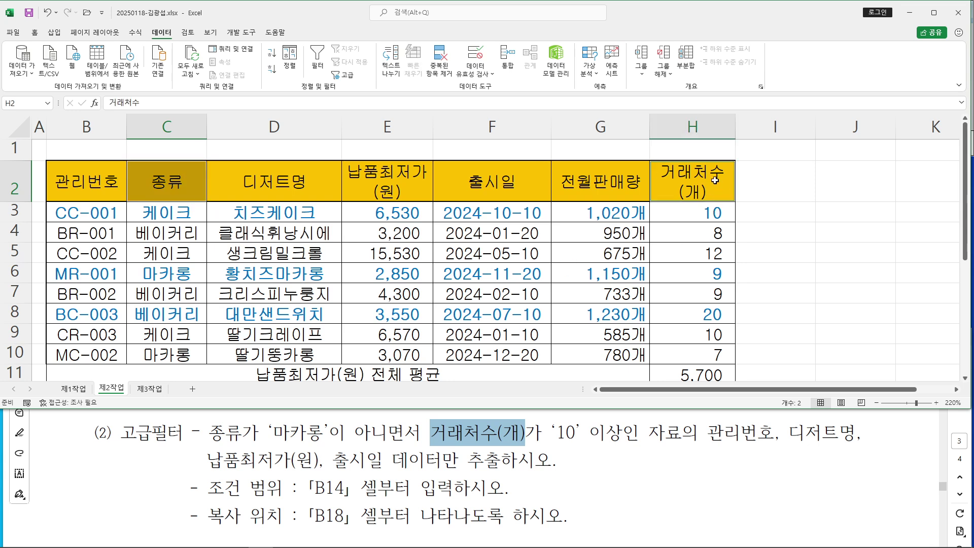
{"action": "right_click", "coordinate": [715, 181]}
{"action": "left_click", "coordinate": [745, 202]}
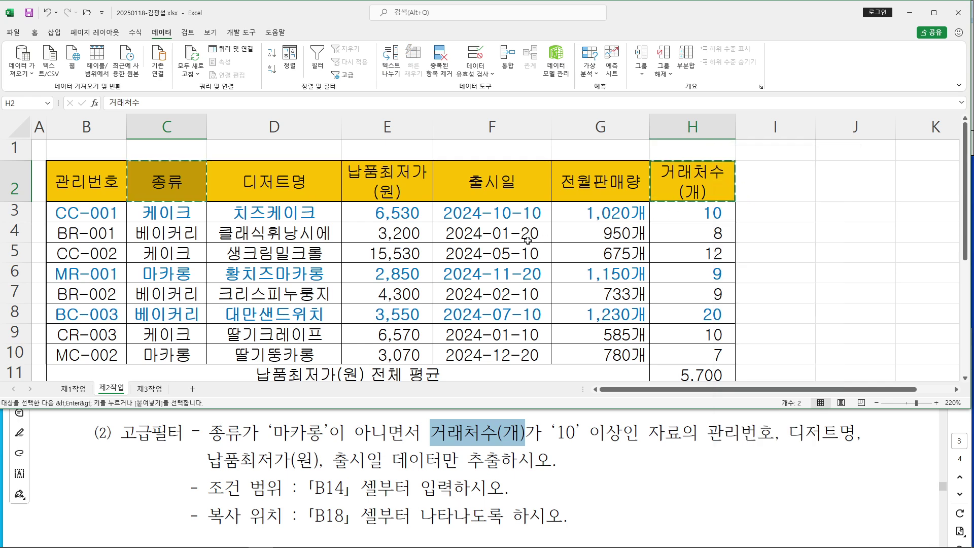
{"action": "scroll", "coordinate": [251, 254], "scroll_direction": "down", "scroll_amount": 3}
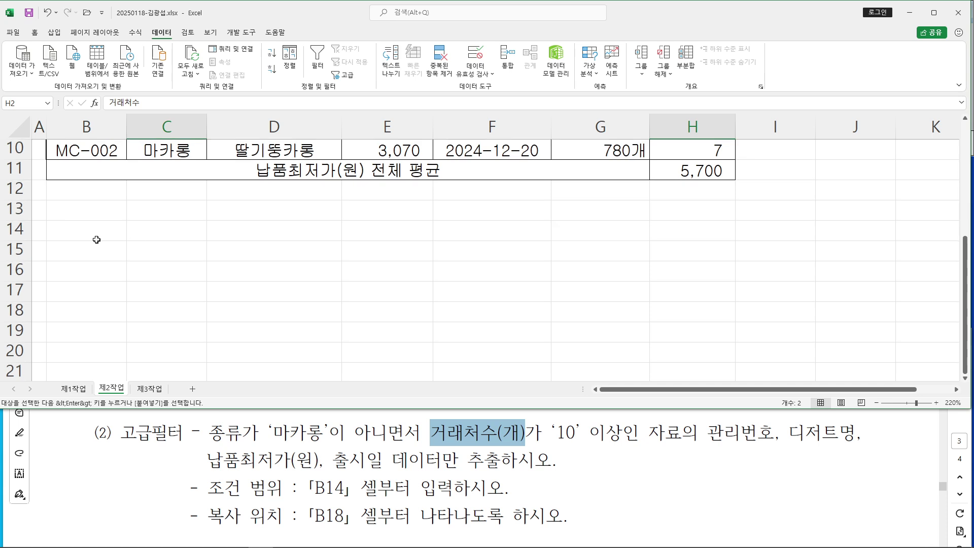
Paste the copied headers into B14:C14 as the criteria range headers
{"action": "left_click", "coordinate": [77, 230]}
{"action": "key", "text": "ctrl+v"}
{"action": "left_click", "coordinate": [84, 238]}
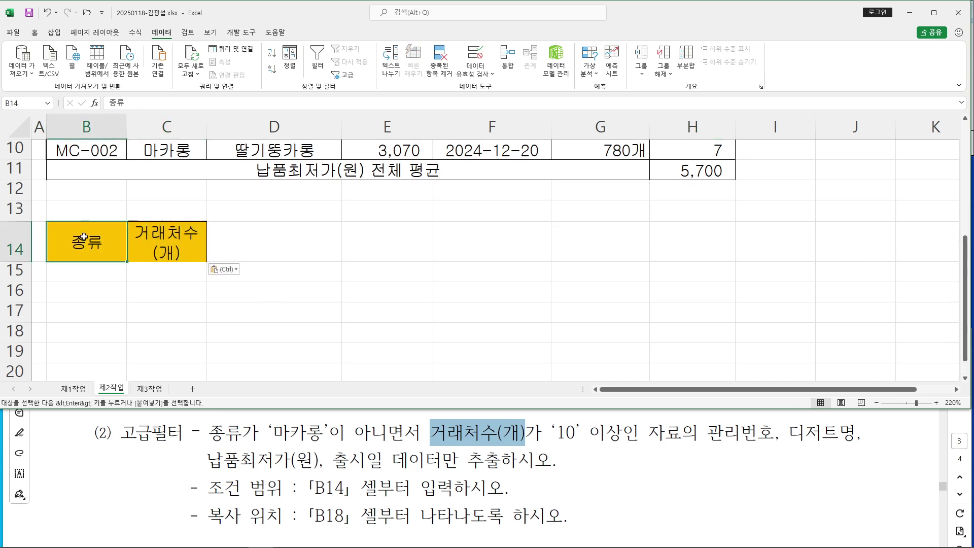
{"action": "left_click", "coordinate": [84, 271]}
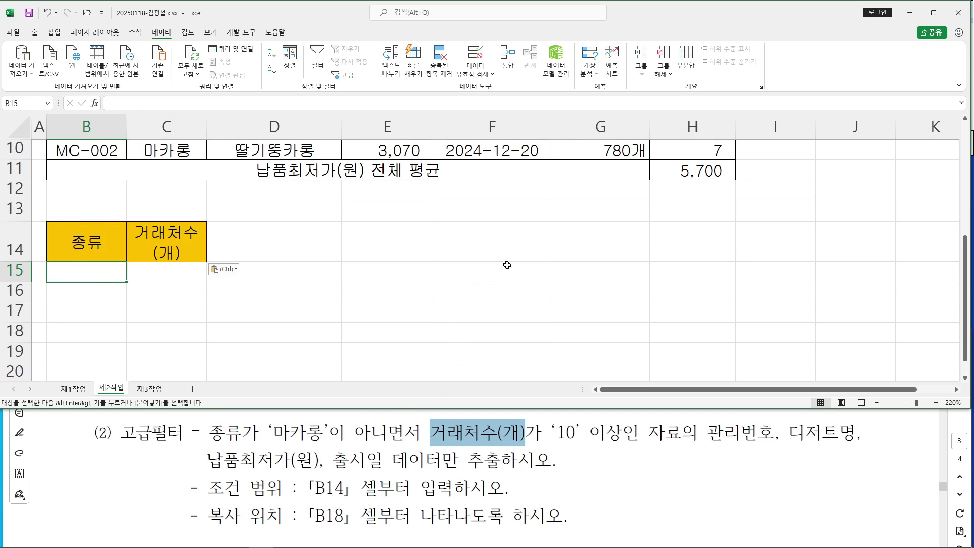
Enter the condition <>마카롱 in B15, annotating the not-equal sign on screen
{"action": "left_click_drag", "start_coordinate": [471, 191], "coordinate": [476, 227]}
{"action": "left_click_drag", "start_coordinate": [503, 190], "coordinate": [501, 219]}
{"action": "left_click_drag", "start_coordinate": [444, 240], "coordinate": [558, 240]}
{"action": "type", "text": "<>"}
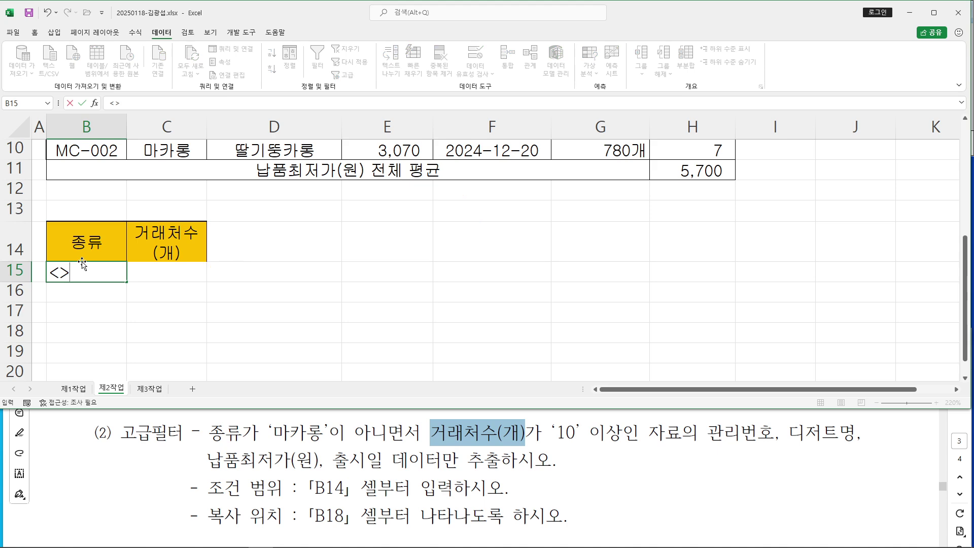
{"action": "type", "text": "마"}
{"action": "key", "text": "BackSpace"}
{"action": "key", "text": "BackSpace"}
{"action": "type", "text": "마카롱"}
{"action": "key", "text": "Return"}
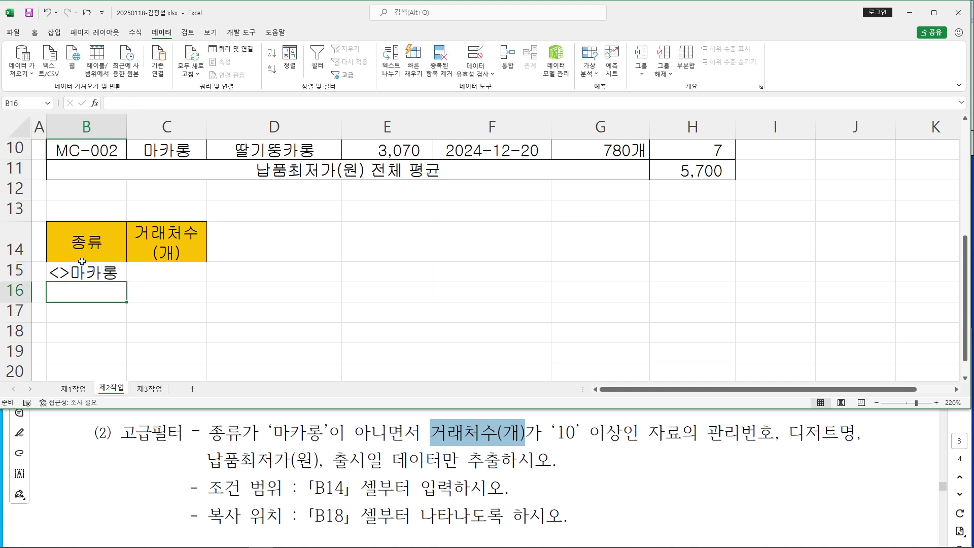
{"action": "left_click", "coordinate": [113, 280]}
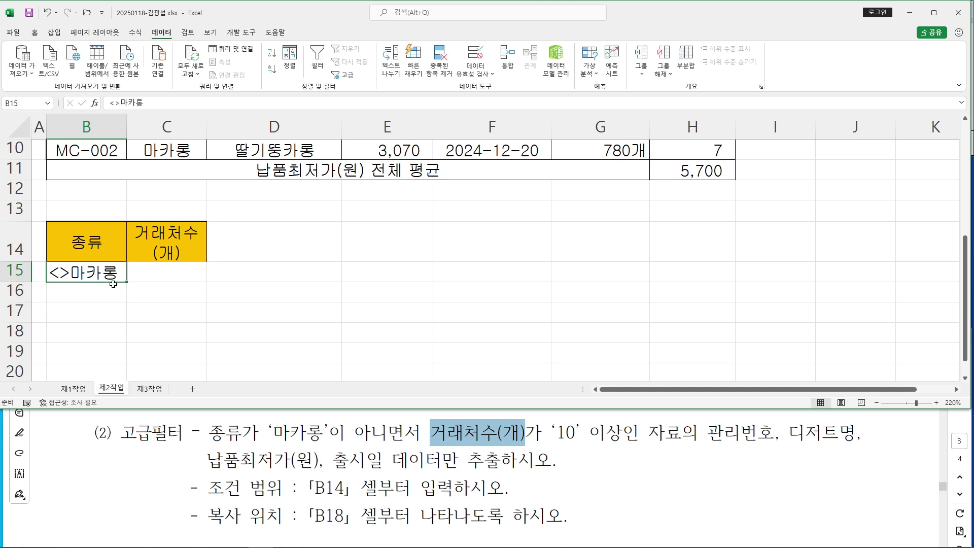
Annotate the >=10 condition and why both conditions share one row, then clear the ink
{"action": "left_click", "coordinate": [135, 322]}
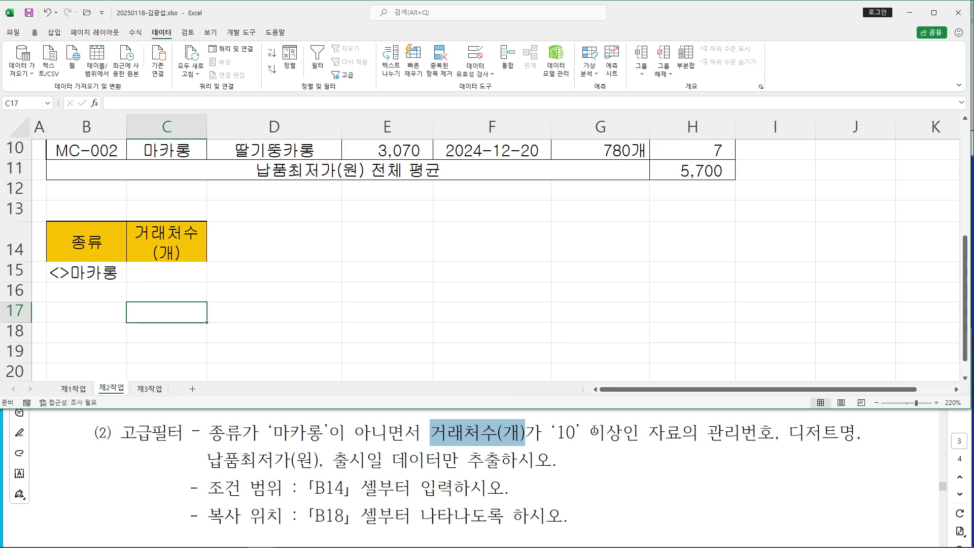
{"action": "mouse_move", "coordinate": [486, 264]}
{"action": "left_mouse_down"}
{"action": "mouse_move", "coordinate": [508, 277]}
{"action": "mouse_move", "coordinate": [491, 307]}
{"action": "left_mouse_up"}
{"action": "left_click_drag", "start_coordinate": [529, 284], "coordinate": [574, 300]}
{"action": "mouse_move", "coordinate": [615, 278]}
{"action": "left_mouse_down"}
{"action": "mouse_move", "coordinate": [592, 285]}
{"action": "mouse_move", "coordinate": [614, 289]}
{"action": "left_mouse_up"}
{"action": "mouse_move", "coordinate": [609, 308]}
{"action": "left_mouse_down"}
{"action": "mouse_move", "coordinate": [464, 318]}
{"action": "mouse_move", "coordinate": [605, 245]}
{"action": "mouse_move", "coordinate": [624, 315]}
{"action": "left_mouse_up"}
{"action": "mouse_move", "coordinate": [419, 460]}
{"action": "left_mouse_down"}
{"action": "mouse_move", "coordinate": [387, 459]}
{"action": "mouse_move", "coordinate": [414, 396]}
{"action": "mouse_move", "coordinate": [371, 442]}
{"action": "mouse_move", "coordinate": [385, 459]}
{"action": "mouse_move", "coordinate": [403, 445]}
{"action": "left_mouse_up"}
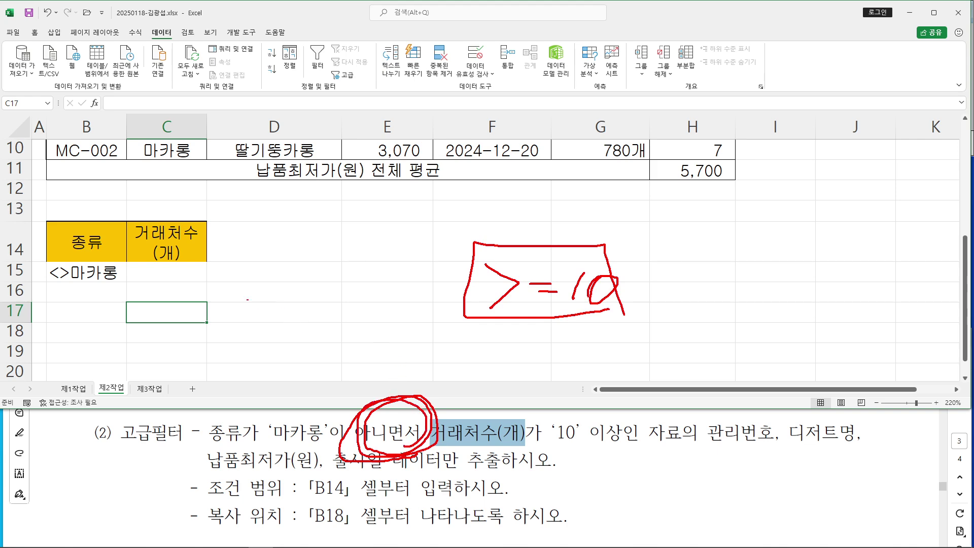
{"action": "left_click_drag", "start_coordinate": [209, 277], "coordinate": [308, 273]}
{"action": "mouse_move", "coordinate": [50, 261]}
{"action": "left_mouse_down"}
{"action": "mouse_move", "coordinate": [46, 283]}
{"action": "mouse_move", "coordinate": [117, 284]}
{"action": "mouse_move", "coordinate": [50, 263]}
{"action": "left_mouse_up"}
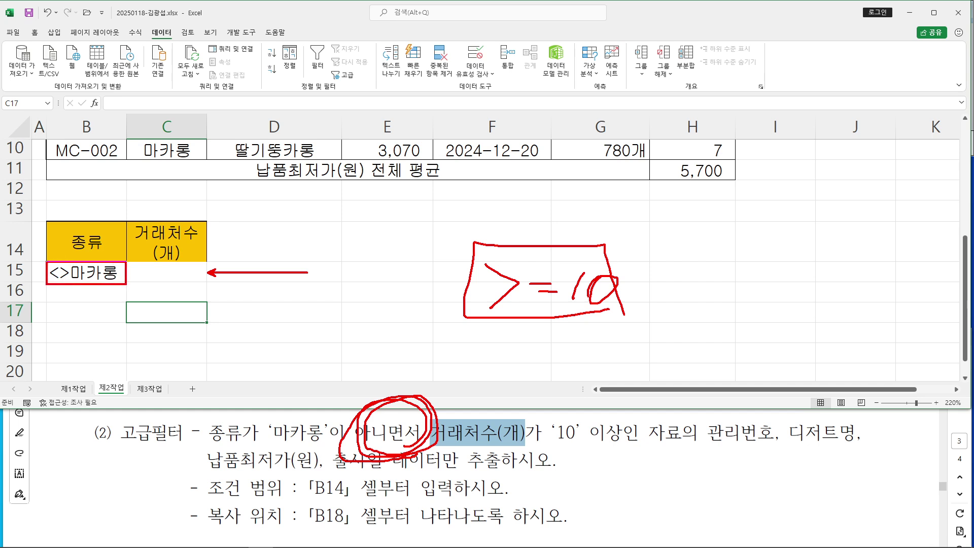
{"action": "mouse_move", "coordinate": [130, 262]}
{"action": "left_mouse_down"}
{"action": "mouse_move", "coordinate": [130, 284]}
{"action": "mouse_move", "coordinate": [204, 284]}
{"action": "mouse_move", "coordinate": [130, 261]}
{"action": "left_mouse_up"}
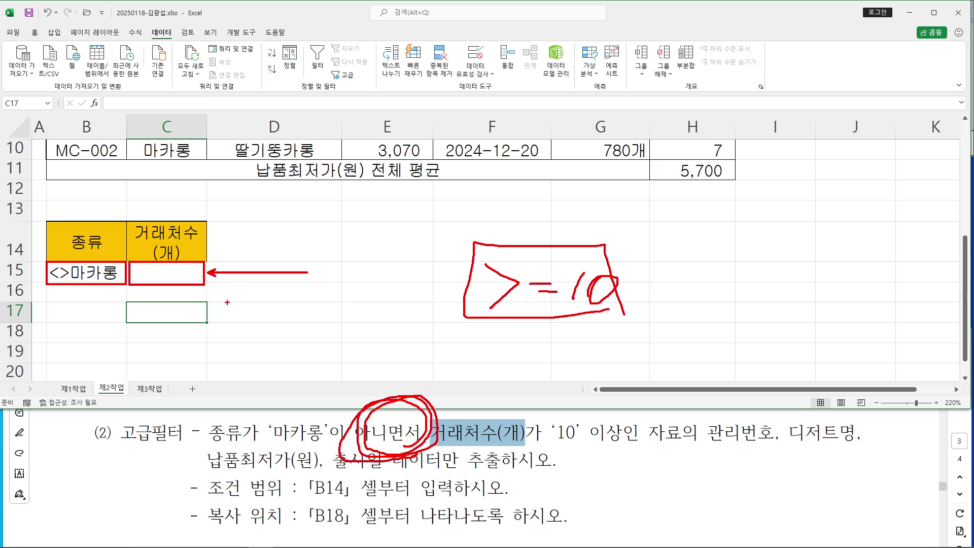
{"action": "key", "text": "Escape"}
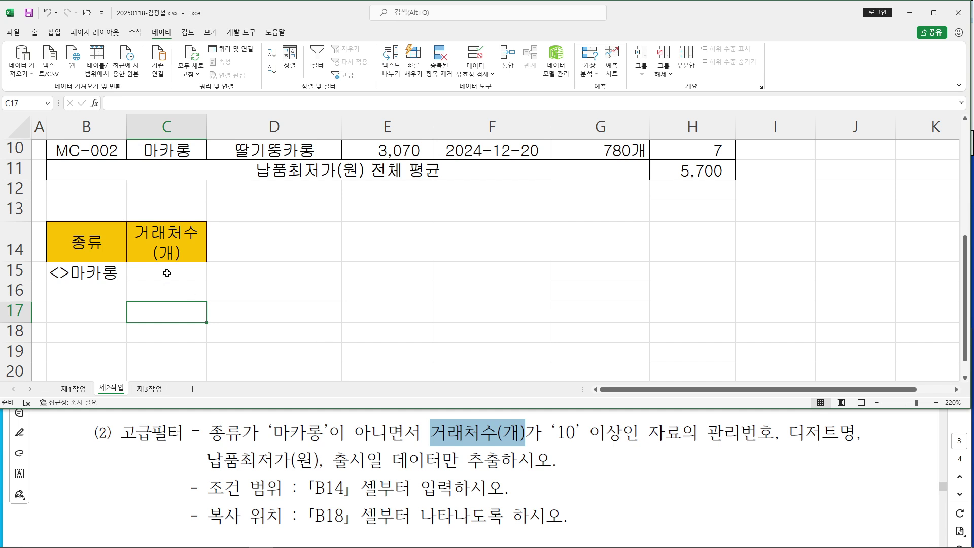
Enter >=10 in C15, then annotate how OR conditions would go on separate rows
{"action": "left_click", "coordinate": [167, 276]}
{"action": "type", "text": ">=10"}
{"action": "key", "text": "Return"}
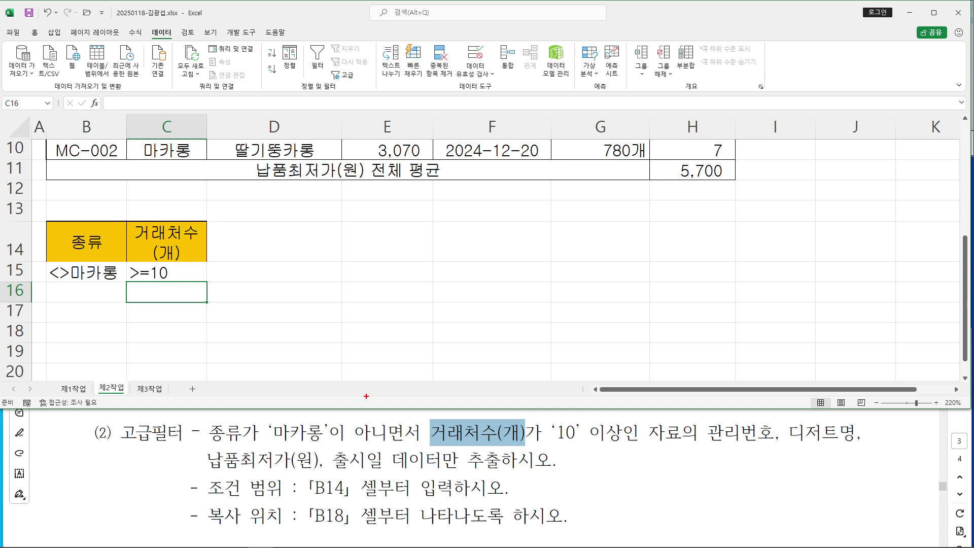
{"action": "mouse_move", "coordinate": [368, 401]}
{"action": "left_mouse_down"}
{"action": "mouse_move", "coordinate": [496, 398]}
{"action": "mouse_move", "coordinate": [513, 407]}
{"action": "left_mouse_up"}
{"action": "left_click_drag", "start_coordinate": [415, 408], "coordinate": [522, 411]}
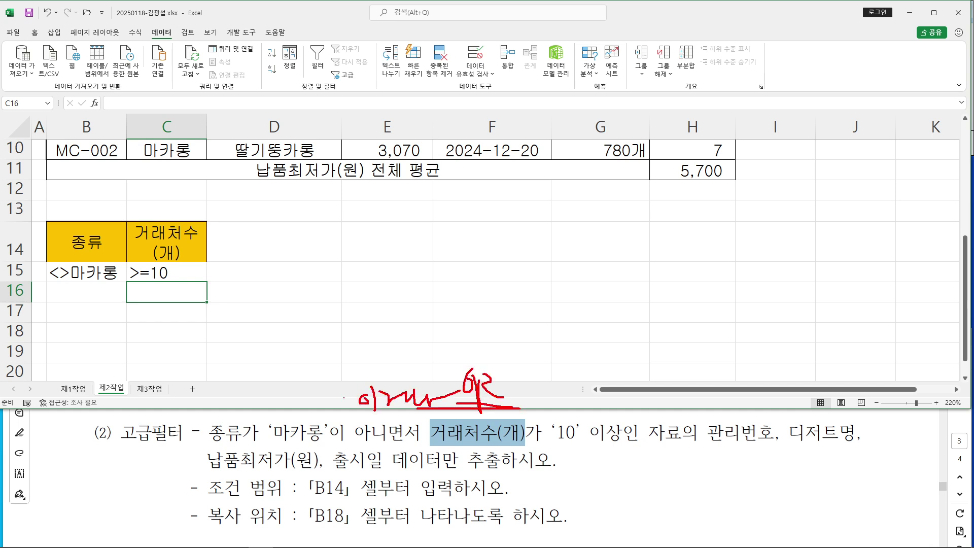
{"action": "left_click_drag", "start_coordinate": [207, 294], "coordinate": [286, 295]}
{"action": "mouse_move", "coordinate": [208, 282]}
{"action": "left_mouse_down"}
{"action": "mouse_move", "coordinate": [143, 287]}
{"action": "mouse_move", "coordinate": [179, 277]}
{"action": "left_mouse_up"}
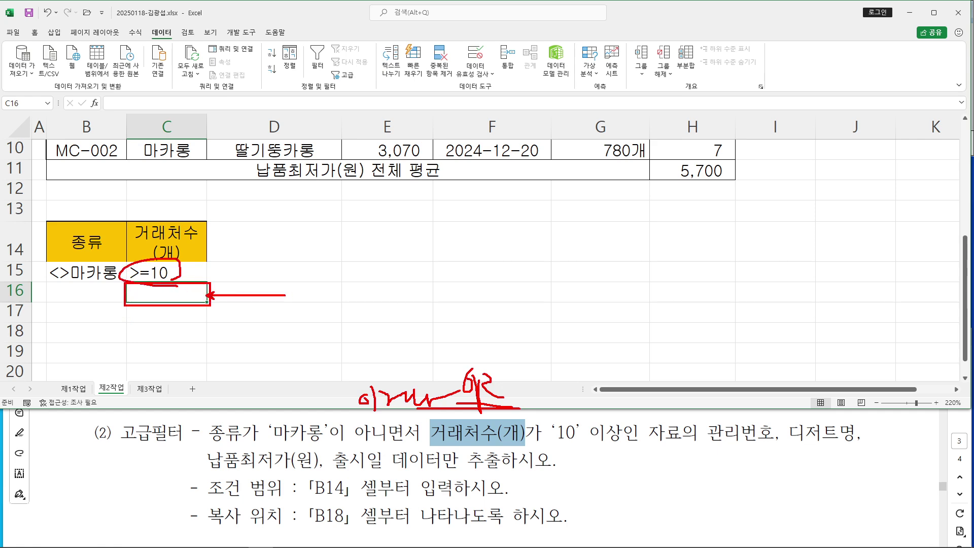
{"action": "left_click_drag", "start_coordinate": [358, 441], "coordinate": [409, 443]}
Clear the annotations and check the criteria <>마카롱 in B15 and >=10 in C15
{"action": "key", "text": "Escape"}
{"action": "left_click", "coordinate": [407, 434]}
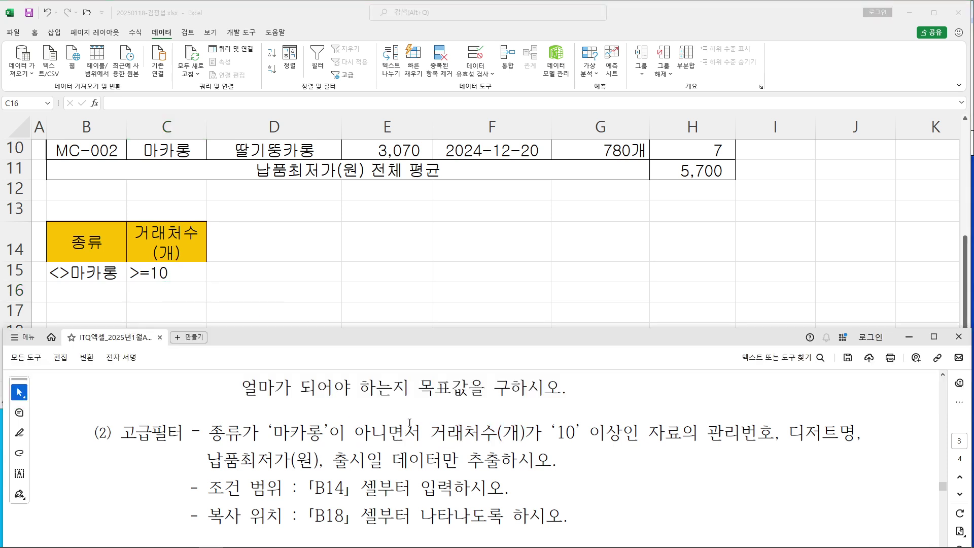
{"action": "left_click", "coordinate": [414, 307]}
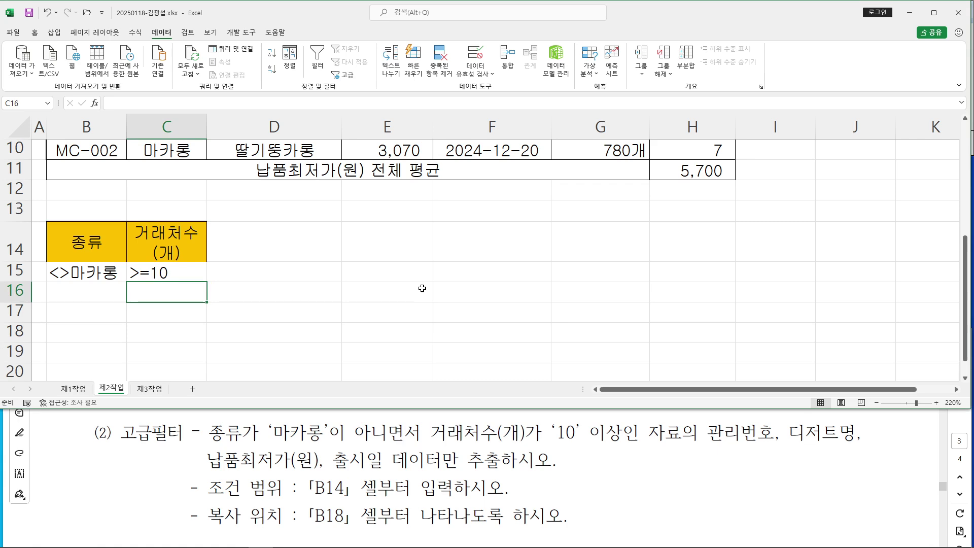
{"action": "left_click", "coordinate": [77, 270]}
{"action": "left_click", "coordinate": [157, 274]}
{"action": "left_click", "coordinate": [312, 291]}
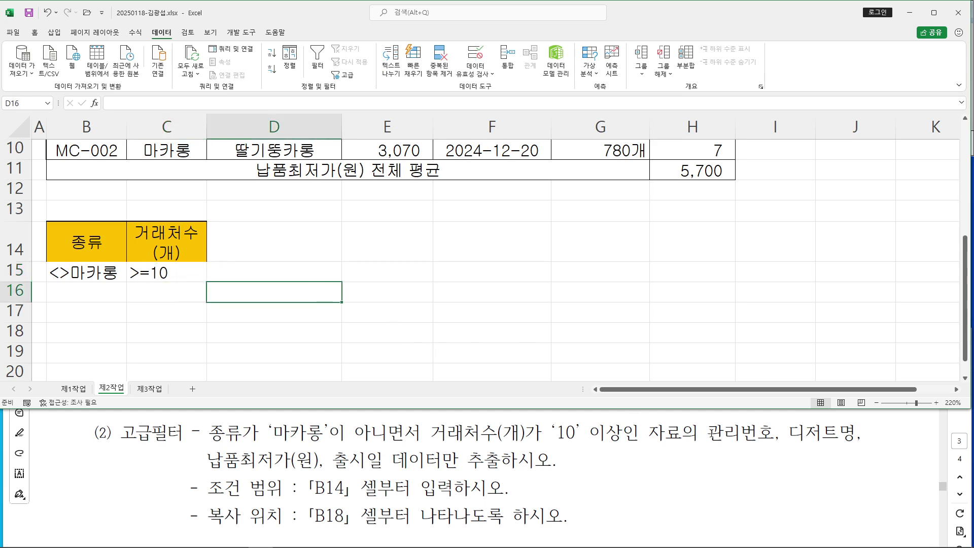
Copy the 관리번호, 디저트명, 납품최저가(원) and 출시일 headings from B2, D2, E2 and F2
{"action": "left_click_drag", "start_coordinate": [709, 433], "coordinate": [774, 433]}
{"action": "key", "text": "alt+Tab"}
{"action": "scroll", "coordinate": [518, 249], "scroll_direction": "up", "scroll_amount": 3}
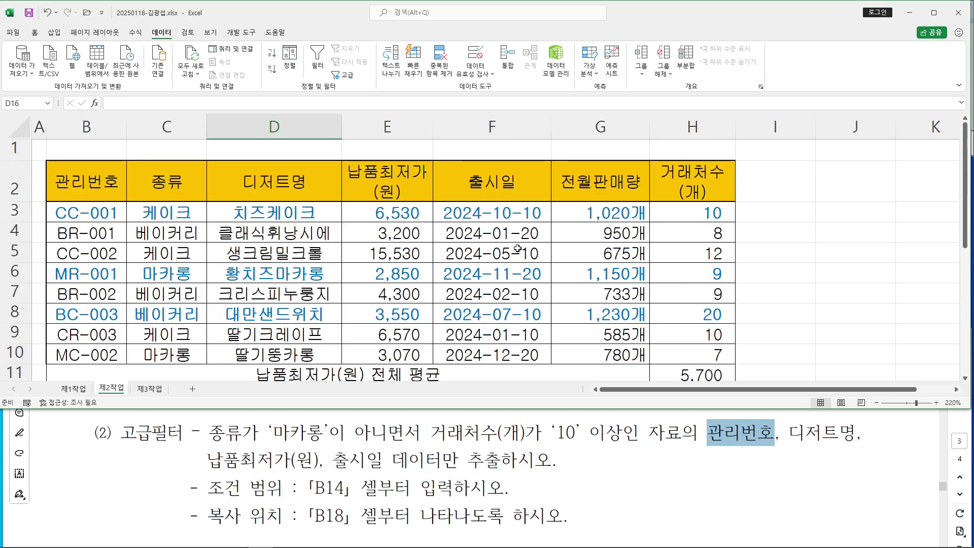
{"action": "left_click", "coordinate": [79, 184]}
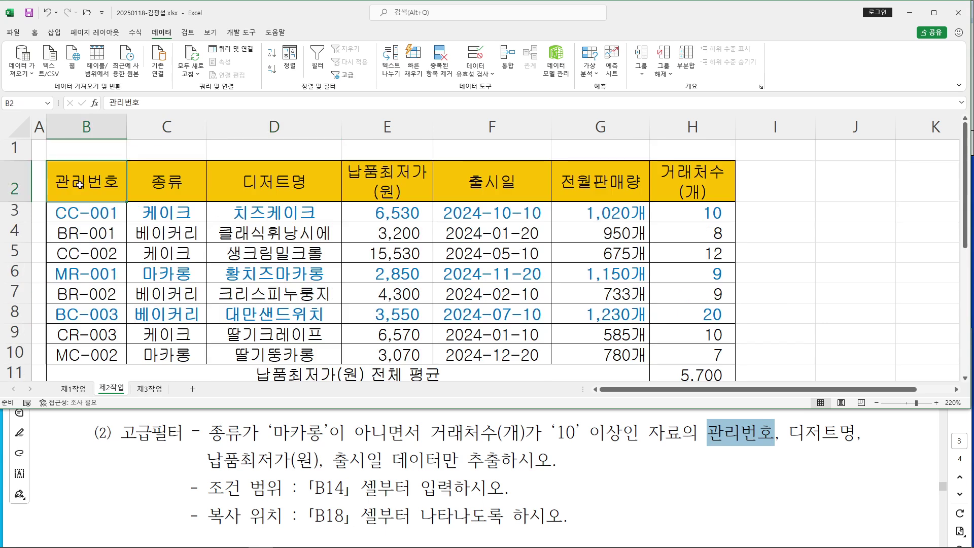
{"action": "left_click", "coordinate": [299, 185], "text": "ctrl"}
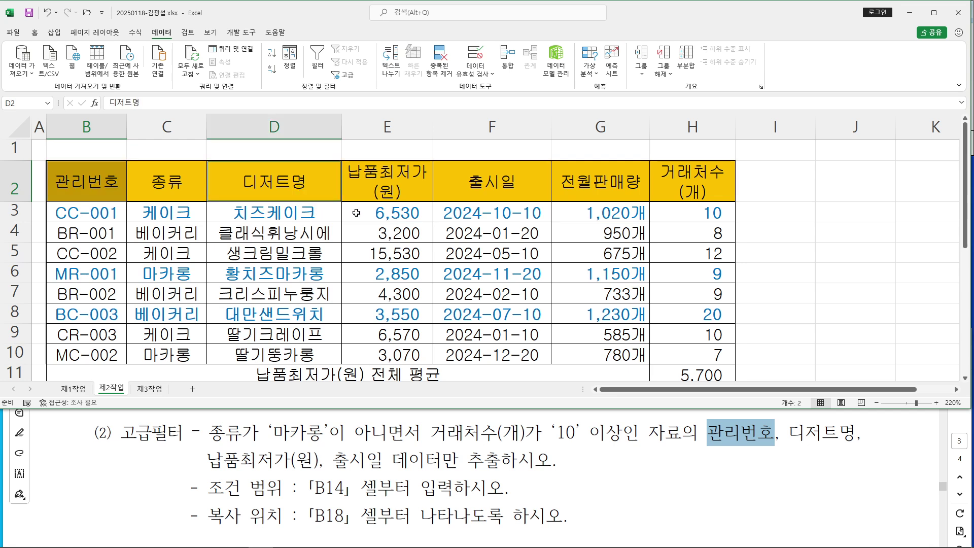
{"action": "left_click", "coordinate": [391, 191], "text": "ctrl"}
{"action": "left_click", "coordinate": [506, 182], "text": "ctrl"}
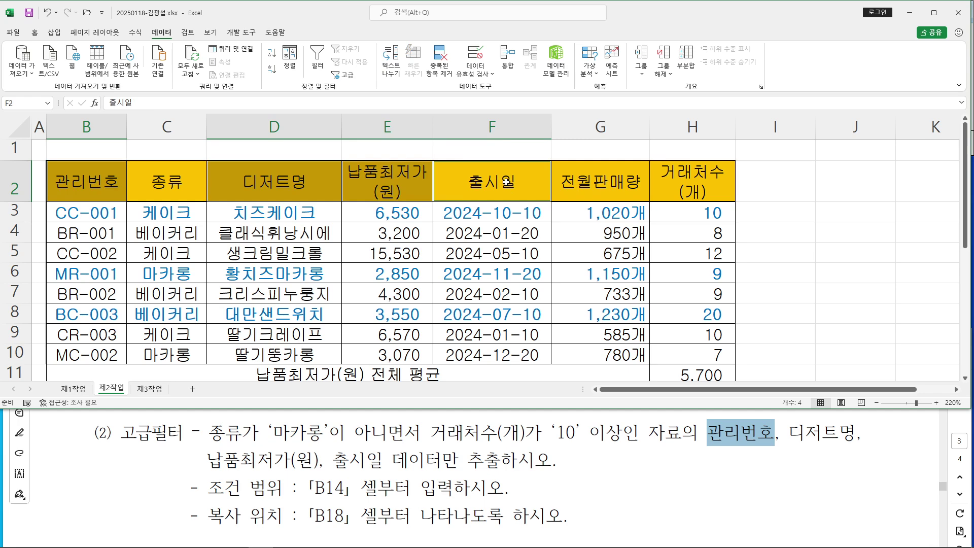
{"action": "right_click", "coordinate": [506, 183]}
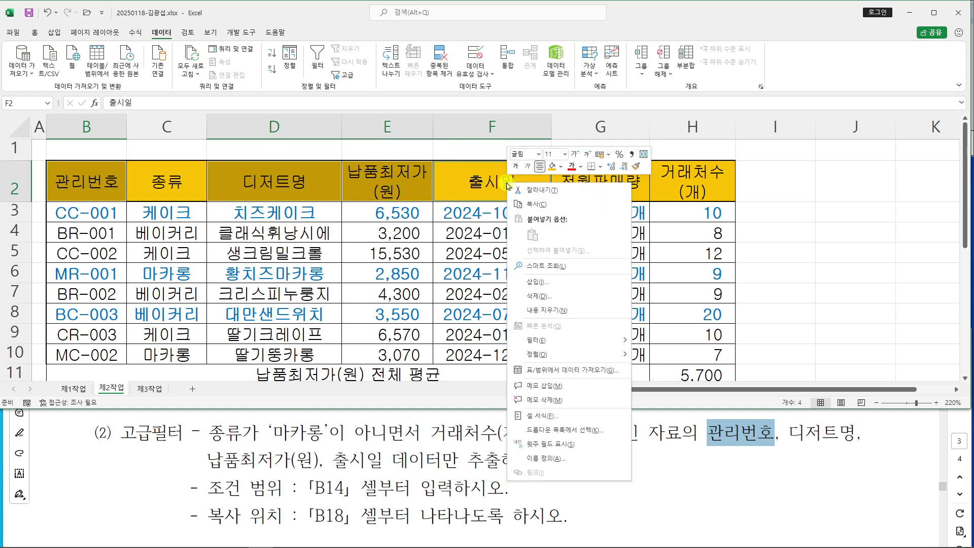
{"action": "left_click", "coordinate": [530, 202]}
Paste the four headings into B18:E18 as the extract destination
{"action": "scroll", "coordinate": [357, 232], "scroll_direction": "down", "scroll_amount": 2}
{"action": "scroll", "coordinate": [357, 232], "scroll_direction": "down", "scroll_amount": 2}
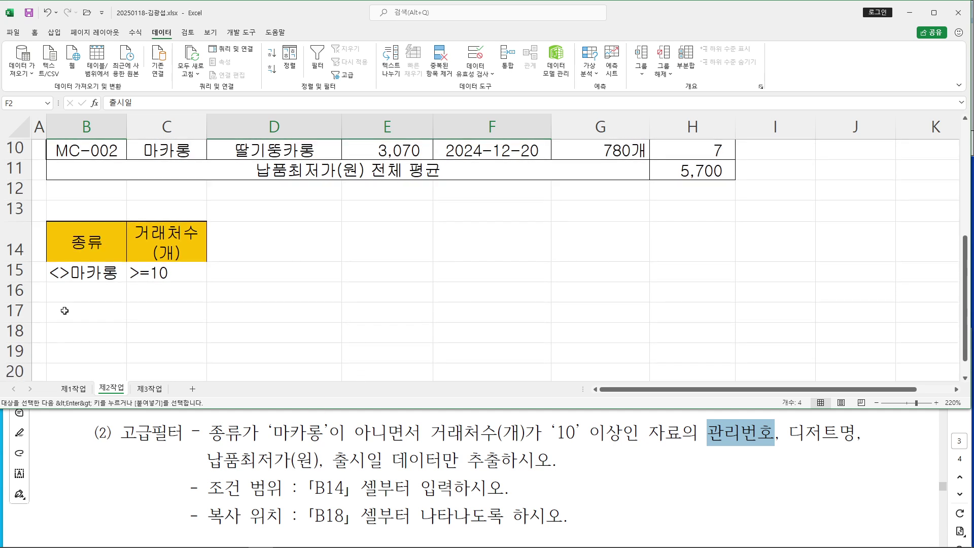
{"action": "left_click", "coordinate": [71, 325]}
{"action": "key", "text": "ctrl+v"}
{"action": "scroll", "coordinate": [536, 284], "scroll_direction": "down", "scroll_amount": 2}
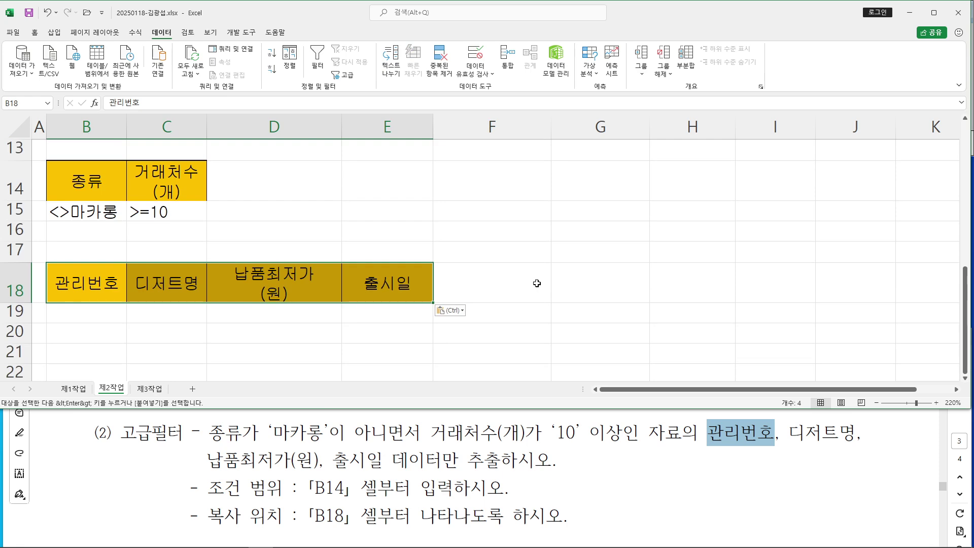
{"action": "scroll", "coordinate": [537, 284], "scroll_direction": "up", "scroll_amount": 4}
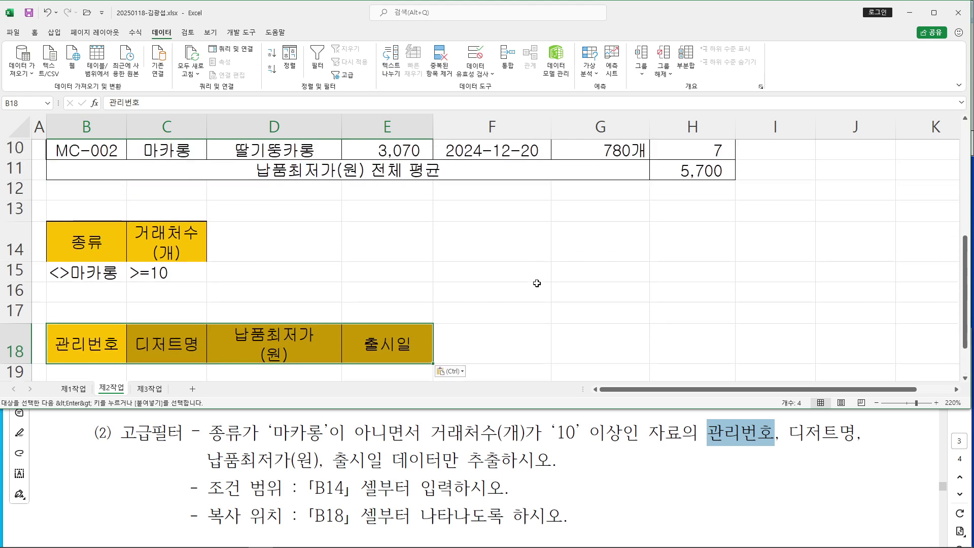
{"action": "left_click", "coordinate": [340, 238]}
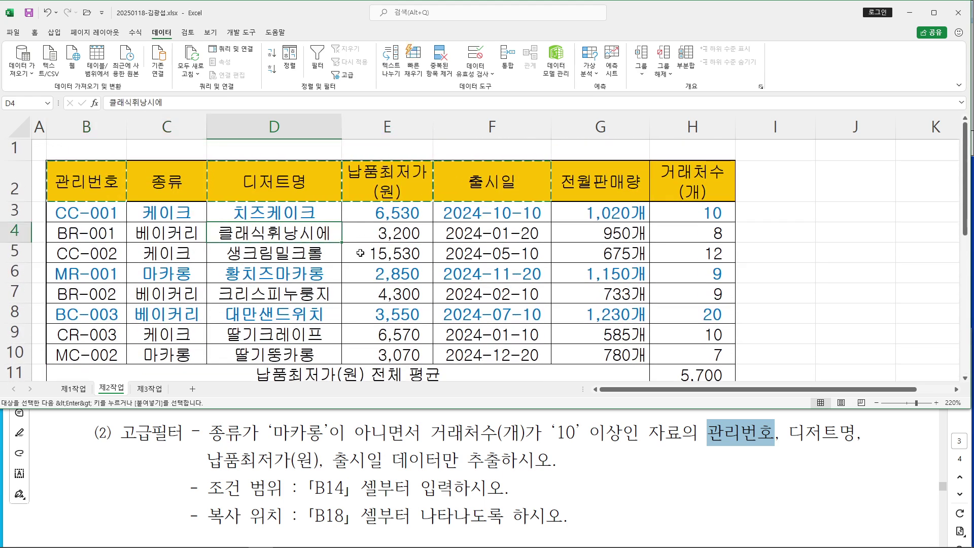
{"action": "scroll", "coordinate": [358, 253], "scroll_direction": "down", "scroll_amount": 3}
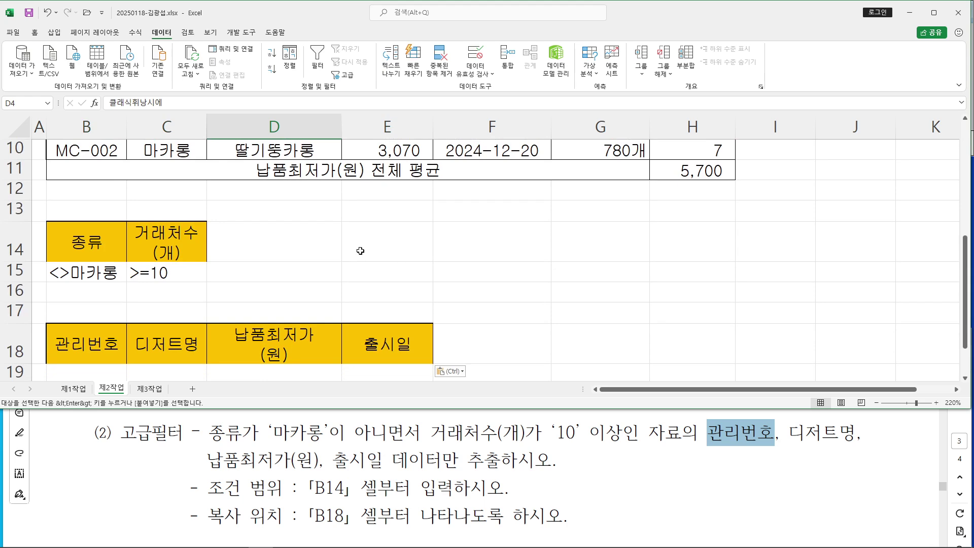
Select the dessert data table B2:H10
{"action": "scroll", "coordinate": [360, 251], "scroll_direction": "up", "scroll_amount": 3}
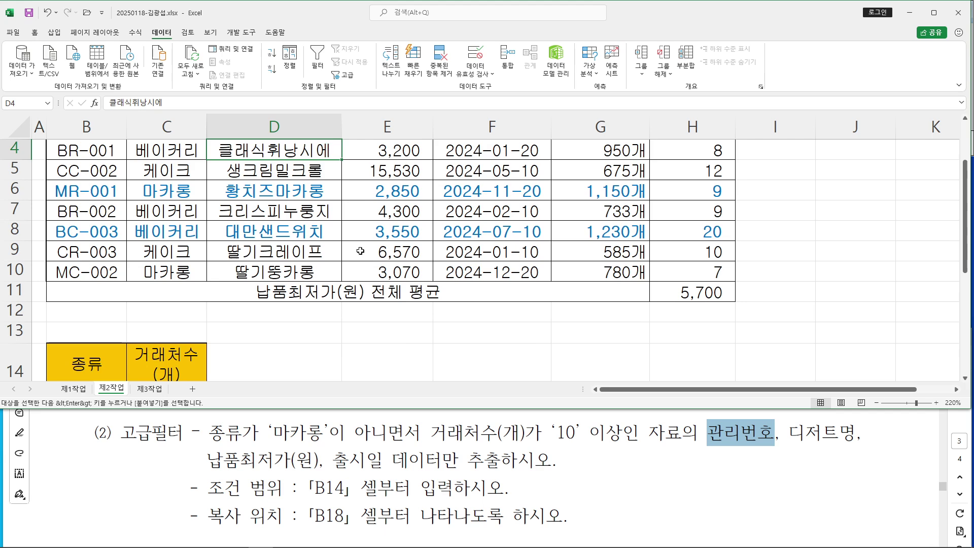
{"action": "scroll", "coordinate": [377, 255], "scroll_direction": "down", "scroll_amount": 3}
{"action": "left_click", "coordinate": [15, 292]}
{"action": "left_click", "coordinate": [460, 337]}
{"action": "scroll", "coordinate": [271, 271], "scroll_direction": "up", "scroll_amount": 1}
{"action": "left_click_drag", "start_coordinate": [70, 190], "coordinate": [682, 353]}
Point out the Data tab's 고급 (Advanced) filter command and open it
{"action": "scroll", "coordinate": [614, 303], "scroll_direction": "down", "scroll_amount": 1}
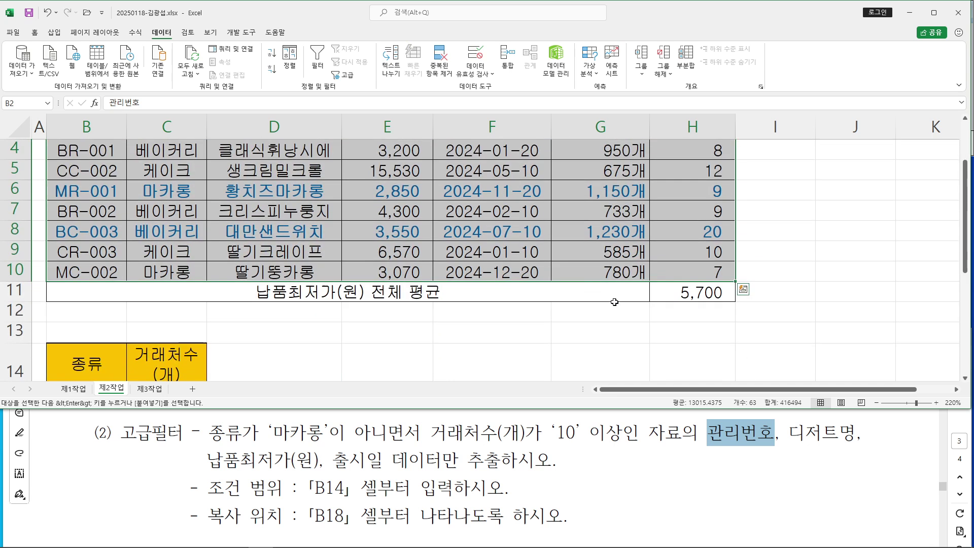
{"action": "scroll", "coordinate": [619, 299], "scroll_direction": "up", "scroll_amount": 1}
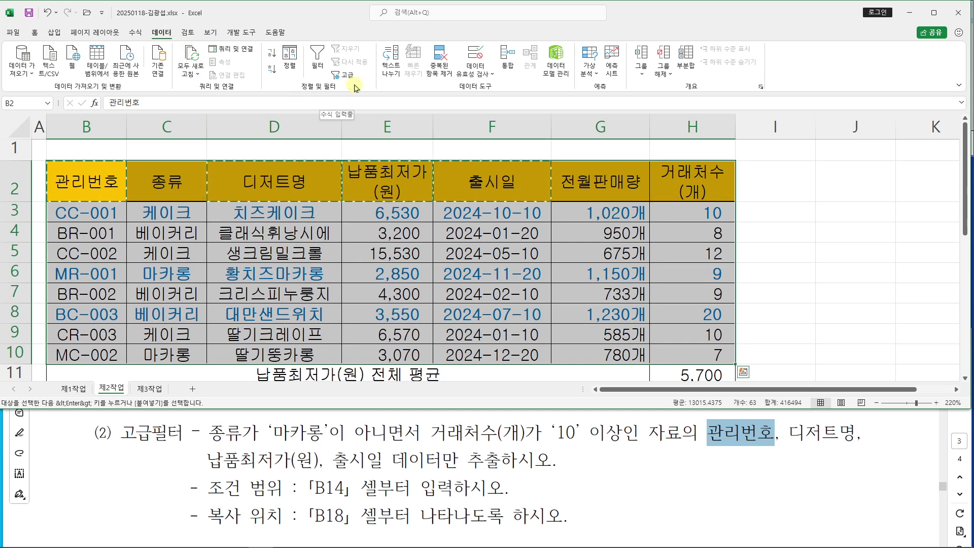
{"action": "mouse_move", "coordinate": [324, 65]}
{"action": "left_mouse_down"}
{"action": "mouse_move", "coordinate": [365, 87]}
{"action": "mouse_move", "coordinate": [490, 115]}
{"action": "left_mouse_up"}
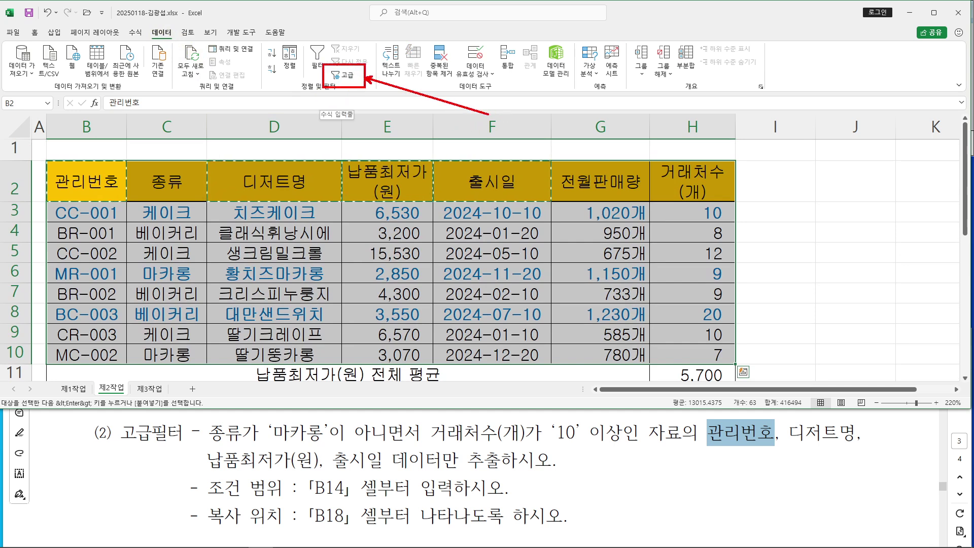
{"action": "left_click_drag", "start_coordinate": [140, 18], "coordinate": [182, 44]}
{"action": "key", "text": "Escape"}
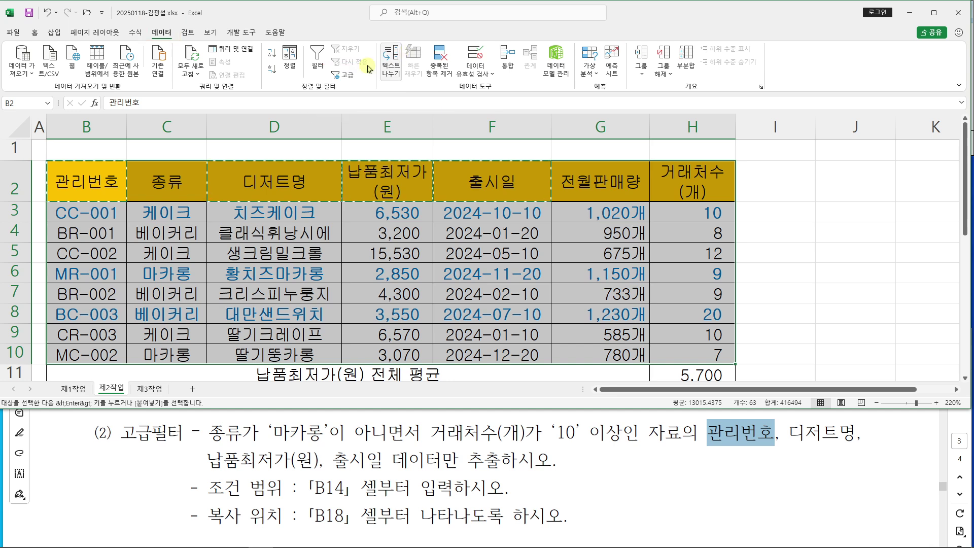
{"action": "left_click", "coordinate": [350, 77]}
Run the advanced filter copying to another location: criteria B14:C15, destination B18:E18
{"action": "left_click_drag", "start_coordinate": [536, 27], "coordinate": [527, 205]}
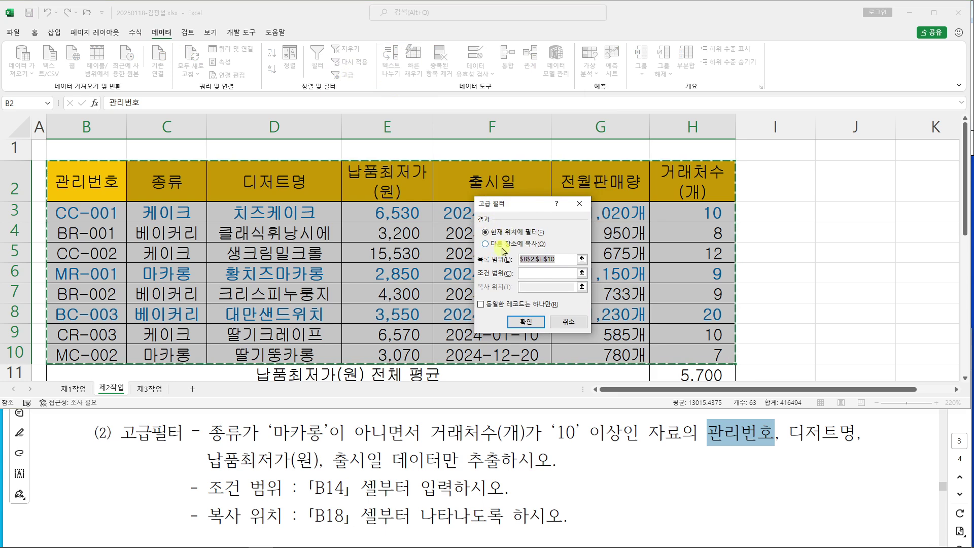
{"action": "left_click", "coordinate": [486, 245]}
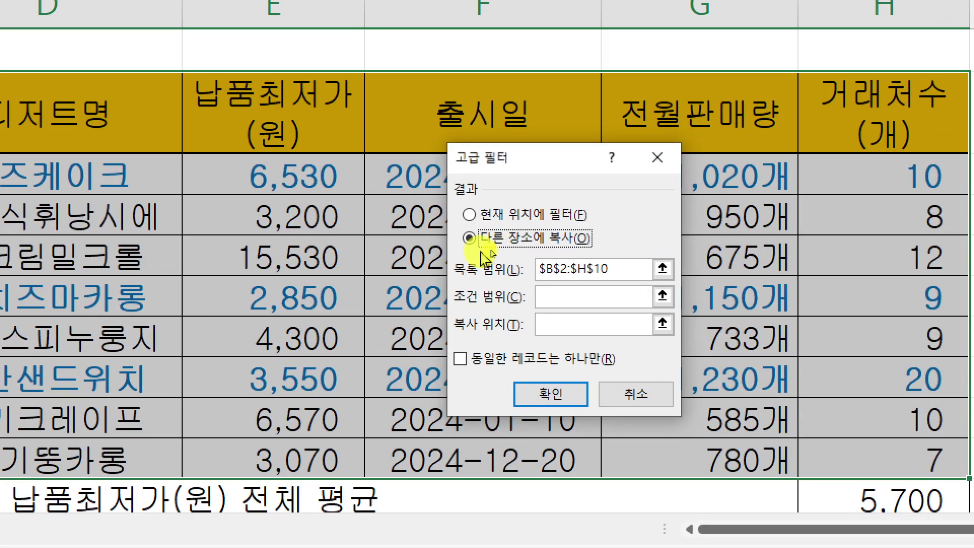
{"action": "left_click", "coordinate": [555, 298]}
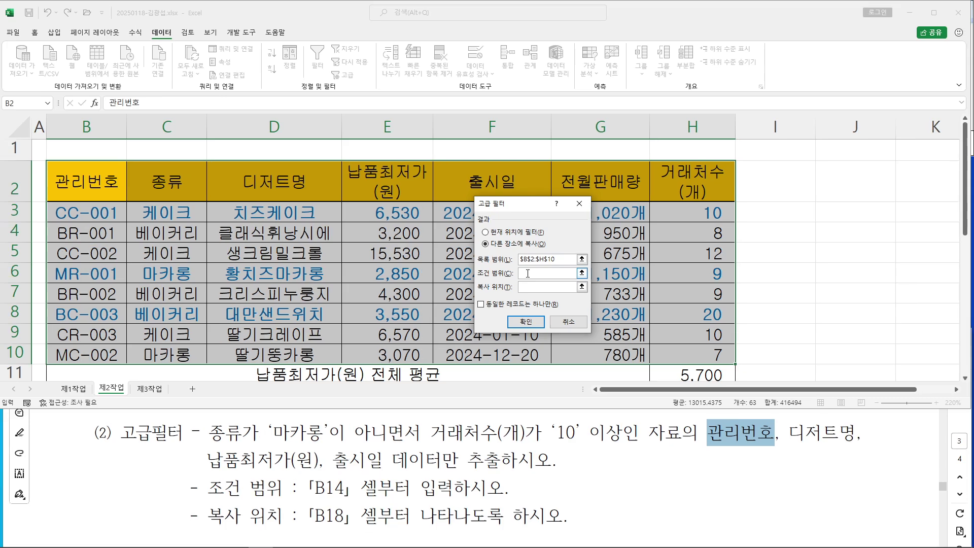
{"action": "scroll", "coordinate": [236, 239], "scroll_direction": "down", "scroll_amount": 3}
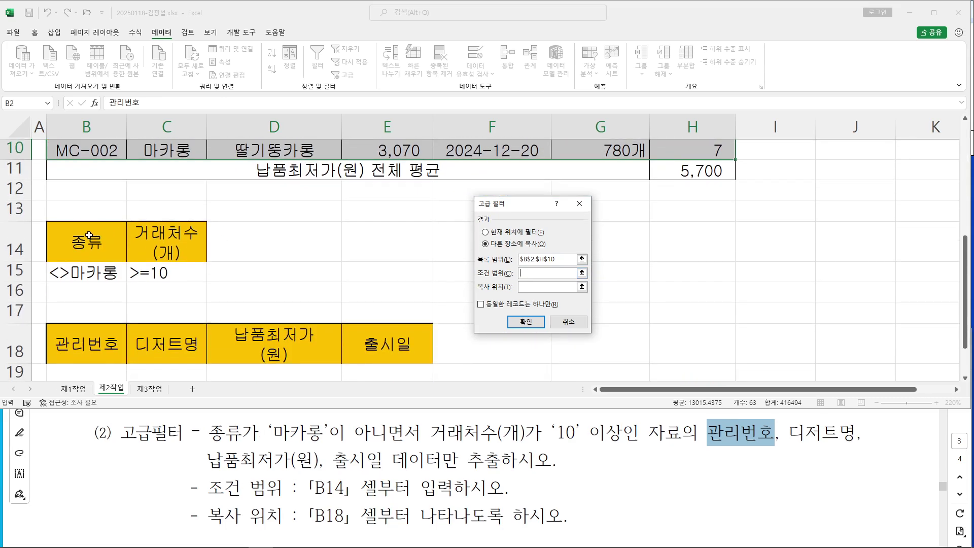
{"action": "left_click_drag", "start_coordinate": [69, 237], "coordinate": [167, 269]}
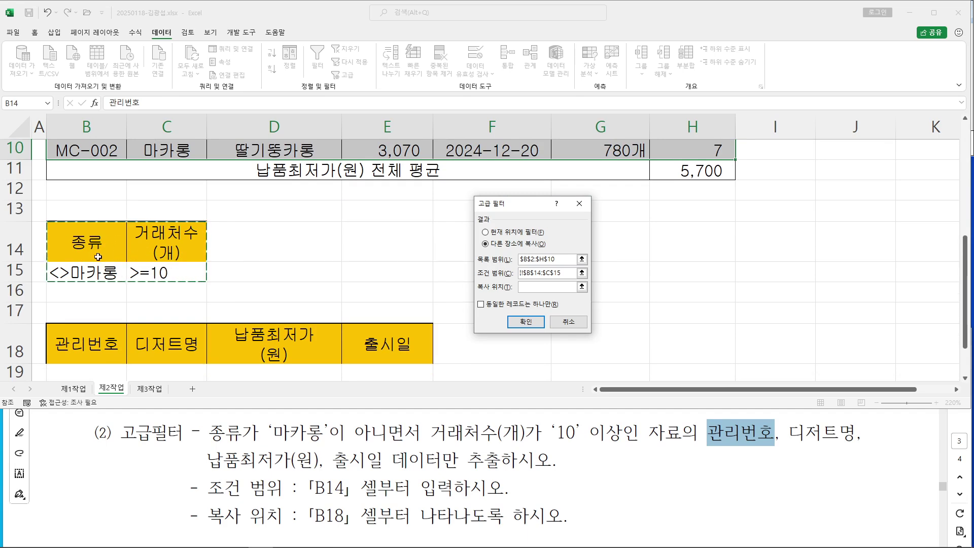
{"action": "left_click", "coordinate": [539, 287]}
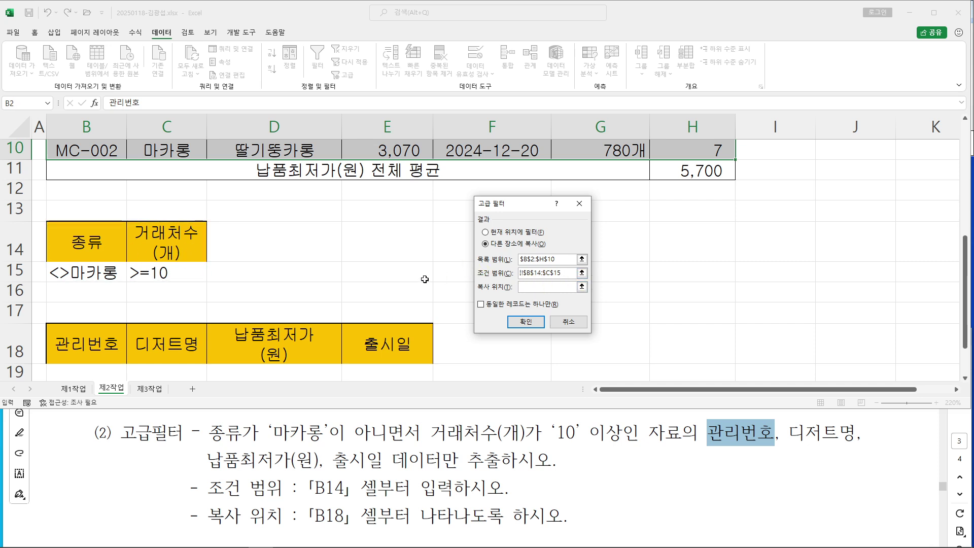
{"action": "left_click_drag", "start_coordinate": [122, 333], "coordinate": [387, 346]}
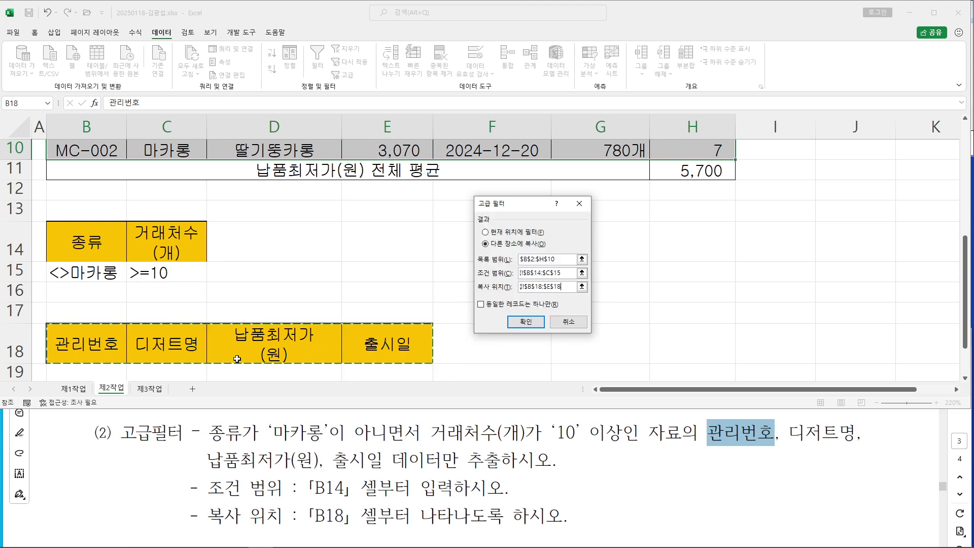
{"action": "left_click_drag", "start_coordinate": [518, 208], "coordinate": [457, 129]}
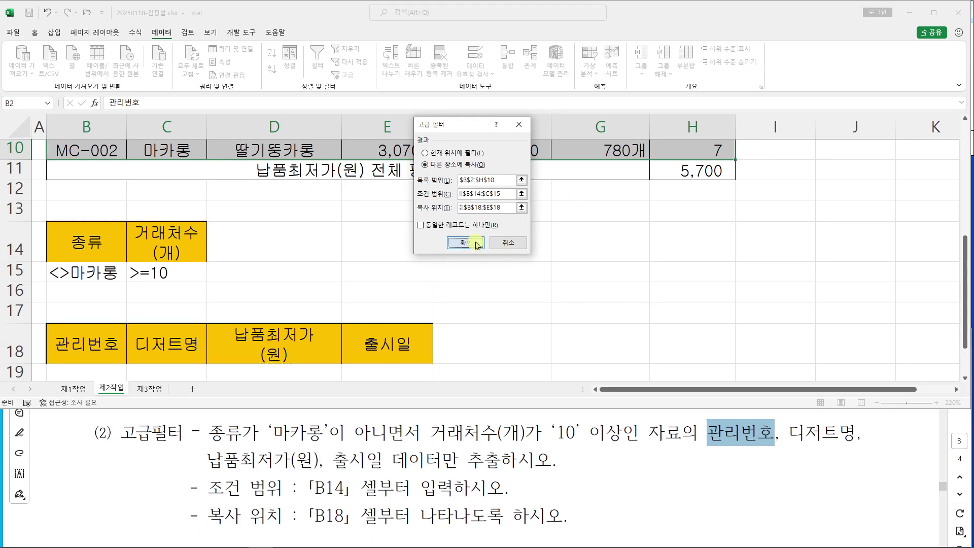
{"action": "left_click", "coordinate": [414, 304]}
Review the extracted records CC-001, CC-002, BC-003 and CR-003 below the row-18 headers
{"action": "scroll", "coordinate": [613, 419], "scroll_direction": "down", "scroll_amount": 3}
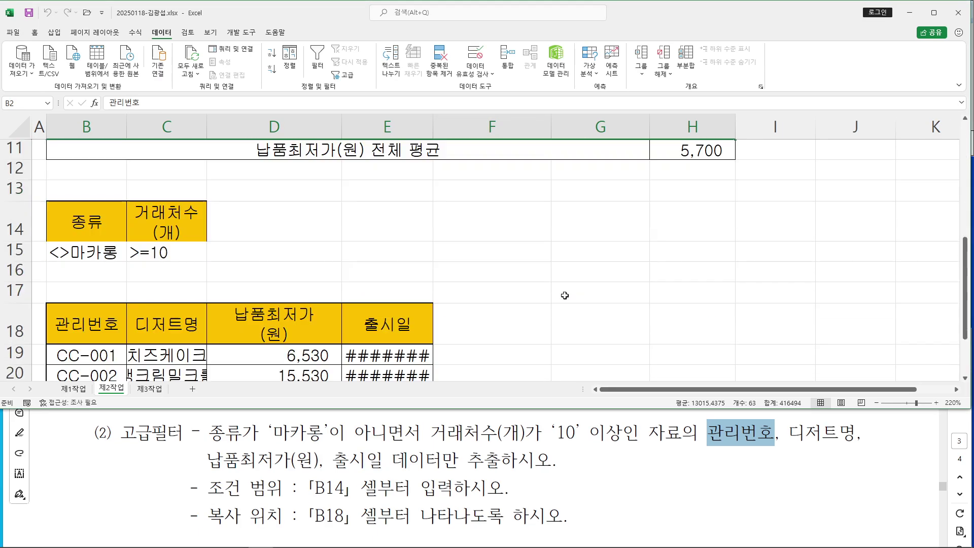
{"action": "scroll", "coordinate": [564, 296], "scroll_direction": "down", "scroll_amount": 1}
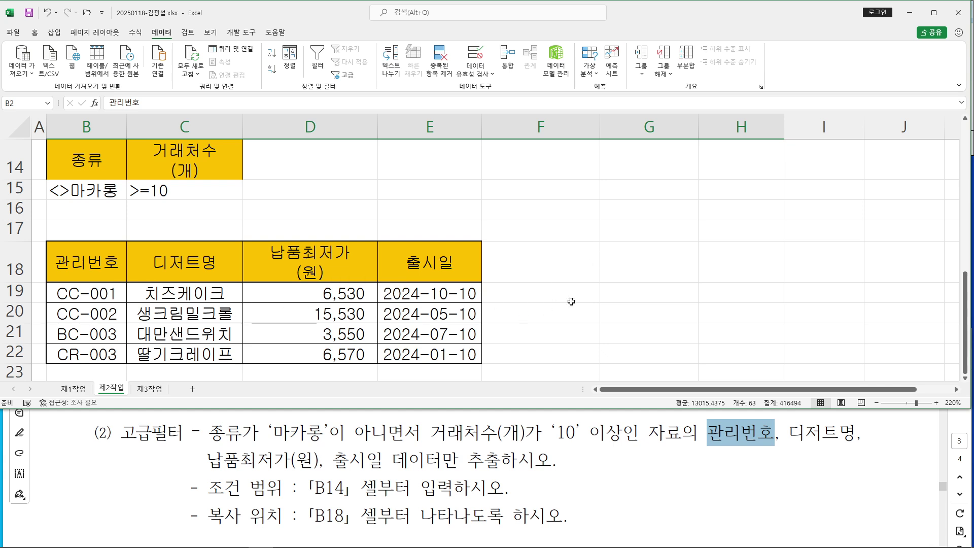
{"action": "left_click", "coordinate": [635, 288]}
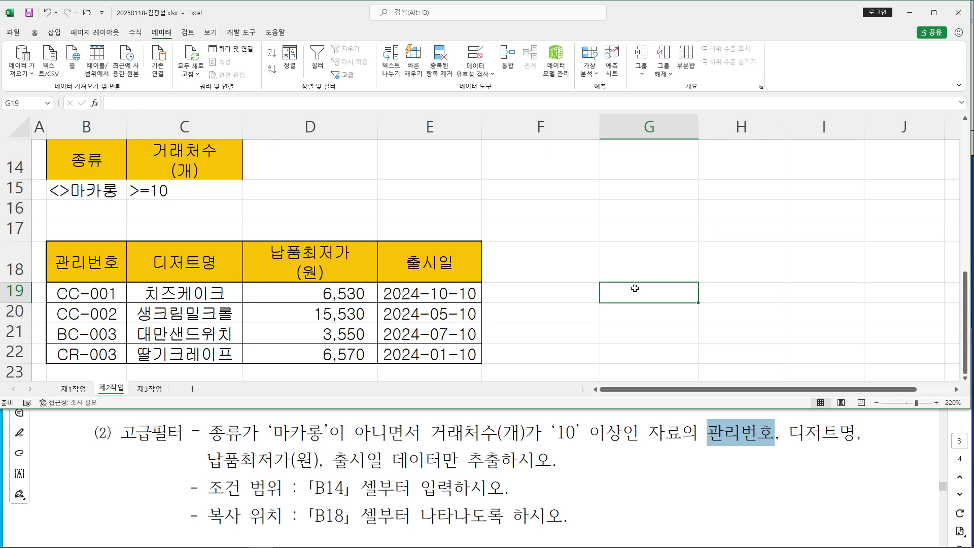
{"action": "left_click", "coordinate": [644, 210]}
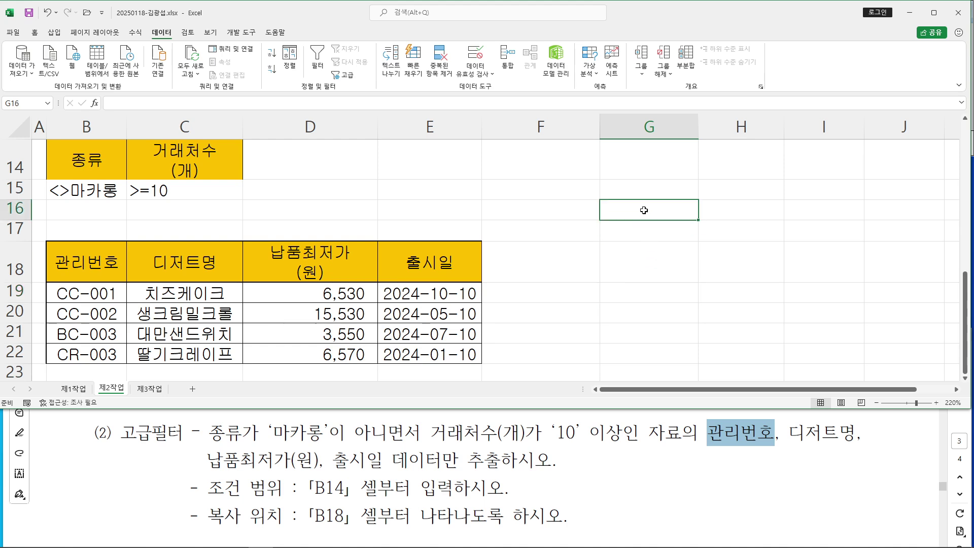
{"action": "scroll", "coordinate": [638, 263], "scroll_direction": "up", "scroll_amount": 4}
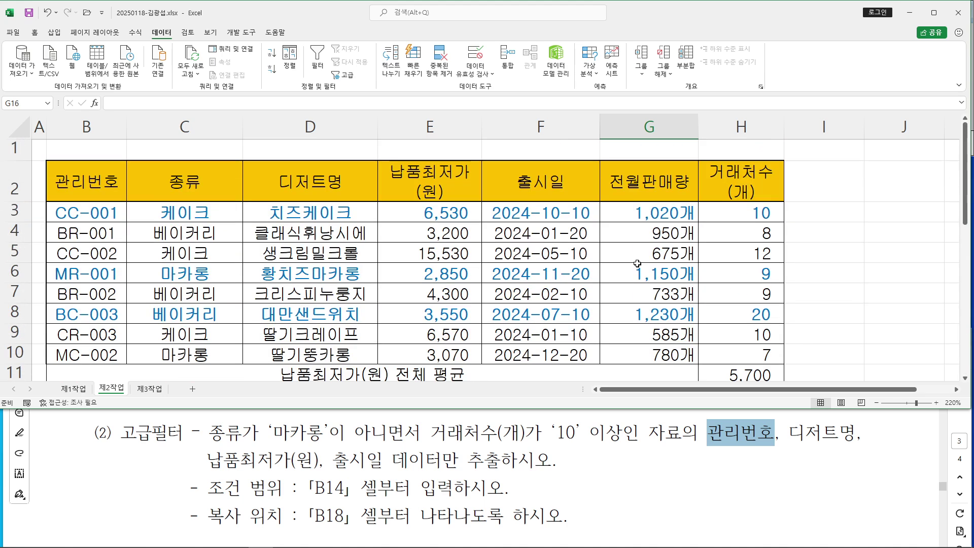
{"action": "scroll", "coordinate": [635, 263], "scroll_direction": "down", "scroll_amount": 4}
Maximize the task PDF on the 제3작업 instructions and annotate the heading in red, then clear the ink
{"action": "left_click", "coordinate": [710, 437]}
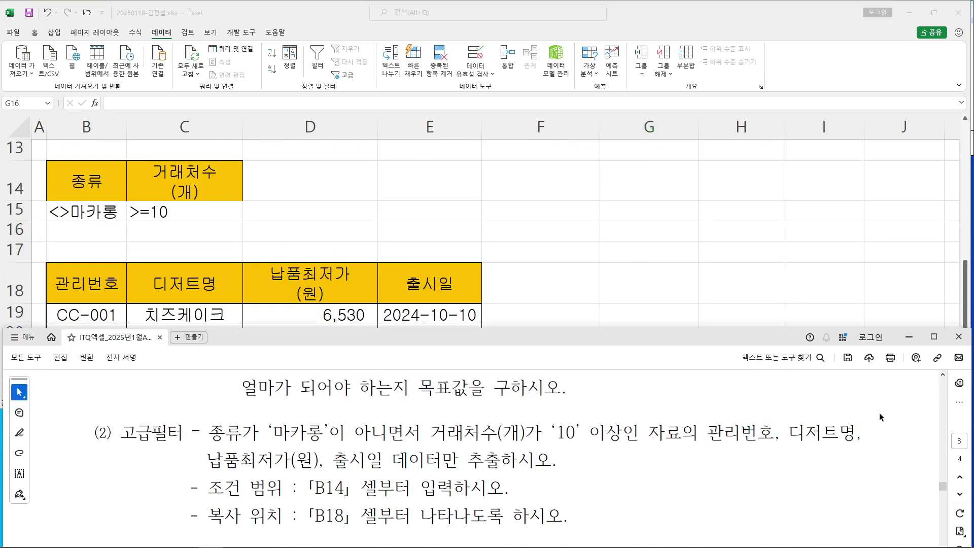
{"action": "left_click", "coordinate": [934, 337]}
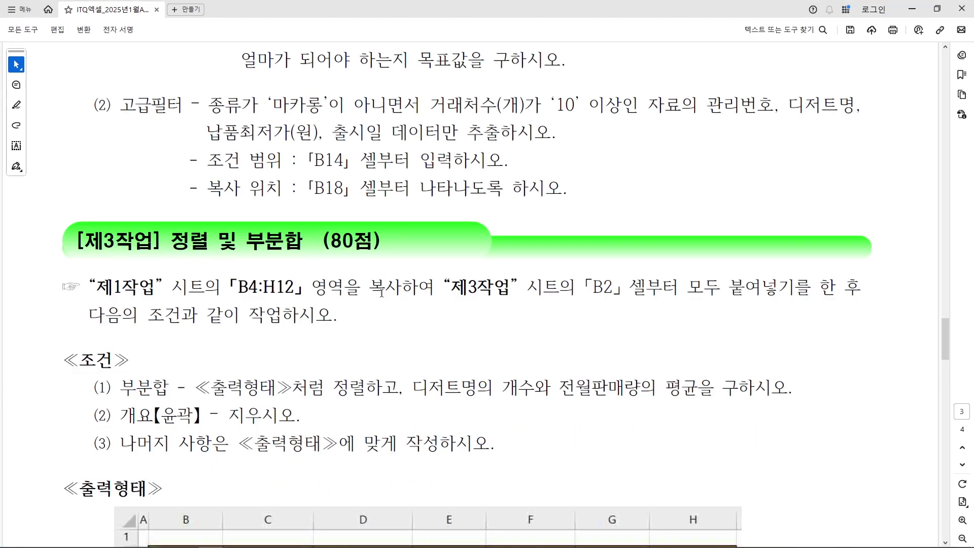
{"action": "scroll", "coordinate": [381, 292], "scroll_direction": "down", "scroll_amount": 5}
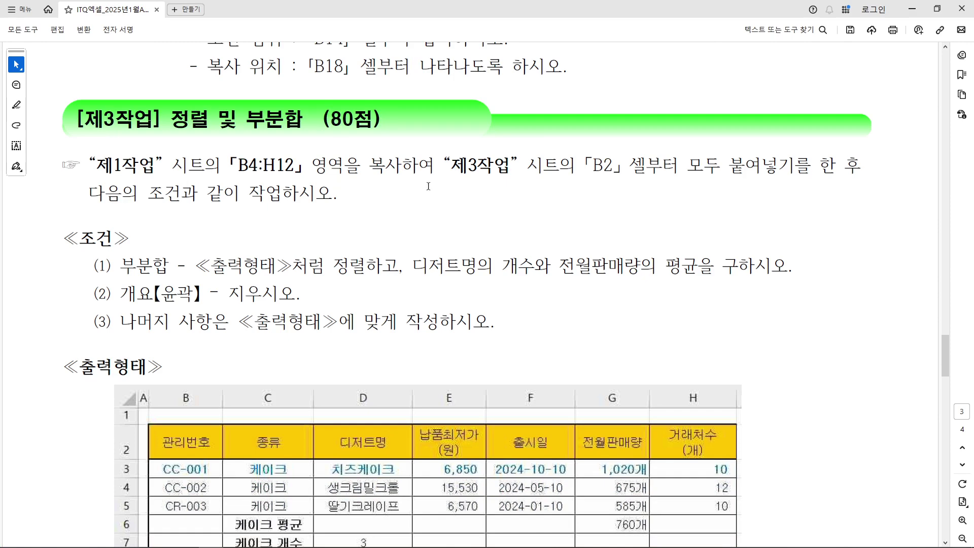
{"action": "left_click_drag", "start_coordinate": [440, 95], "coordinate": [500, 92]}
{"action": "left_click_drag", "start_coordinate": [454, 98], "coordinate": [495, 116]}
{"action": "left_click_drag", "start_coordinate": [498, 77], "coordinate": [498, 141]}
{"action": "mouse_move", "coordinate": [514, 89]}
{"action": "left_mouse_down"}
{"action": "mouse_move", "coordinate": [514, 105]}
{"action": "mouse_move", "coordinate": [548, 93]}
{"action": "mouse_move", "coordinate": [598, 98]}
{"action": "left_mouse_up"}
{"action": "mouse_move", "coordinate": [611, 82]}
{"action": "left_mouse_down"}
{"action": "mouse_move", "coordinate": [610, 132]}
{"action": "mouse_move", "coordinate": [625, 108]}
{"action": "mouse_move", "coordinate": [640, 131]}
{"action": "left_mouse_up"}
{"action": "left_click_drag", "start_coordinate": [650, 100], "coordinate": [682, 98]}
{"action": "mouse_move", "coordinate": [660, 105]}
{"action": "left_mouse_down"}
{"action": "mouse_move", "coordinate": [674, 126]}
{"action": "mouse_move", "coordinate": [696, 111]}
{"action": "left_mouse_up"}
{"action": "mouse_move", "coordinate": [707, 131]}
{"action": "left_mouse_down"}
{"action": "mouse_move", "coordinate": [474, 136]}
{"action": "mouse_move", "coordinate": [688, 158]}
{"action": "left_mouse_up"}
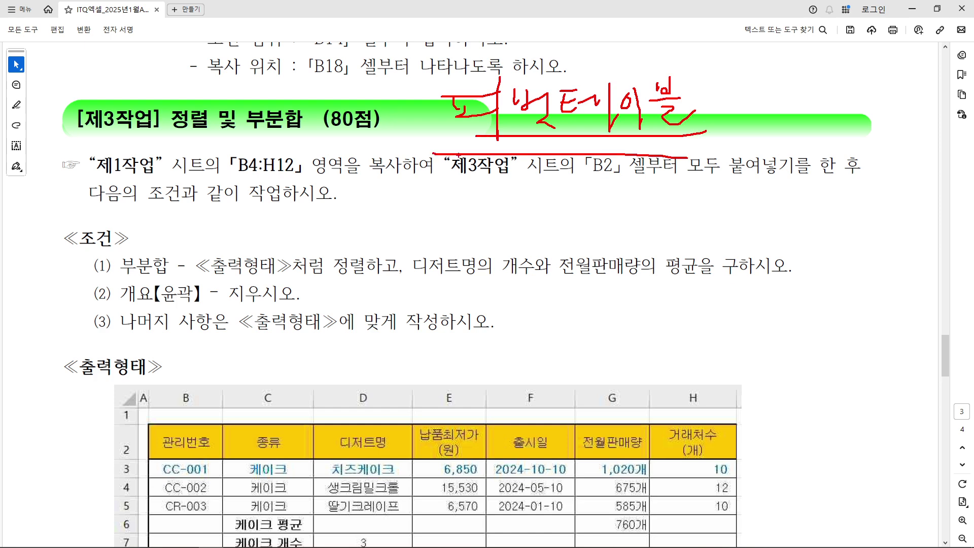
{"action": "mouse_move", "coordinate": [52, 92]}
{"action": "left_mouse_down"}
{"action": "mouse_move", "coordinate": [127, 139]}
{"action": "mouse_move", "coordinate": [396, 147]}
{"action": "left_mouse_up"}
{"action": "left_click_drag", "start_coordinate": [215, 105], "coordinate": [264, 1]}
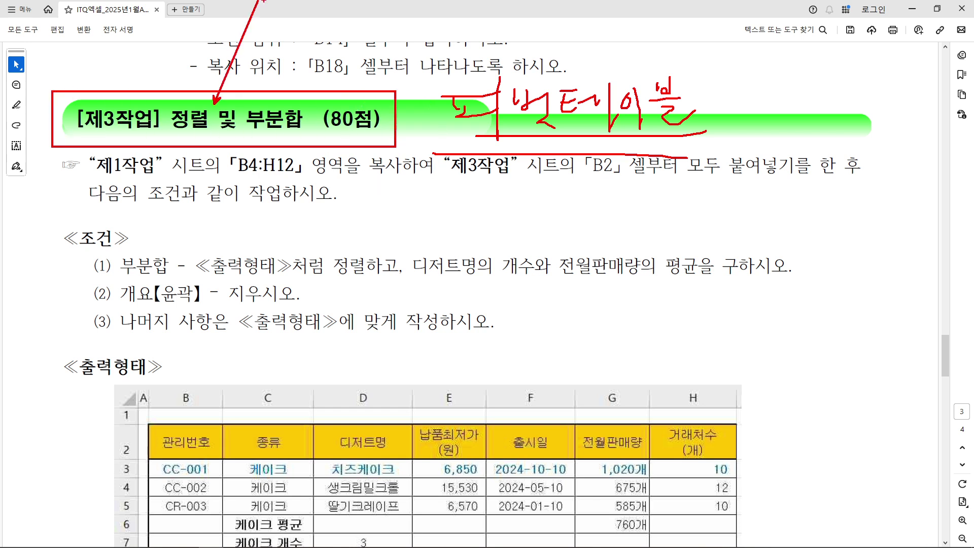
{"action": "key", "text": "Escape"}
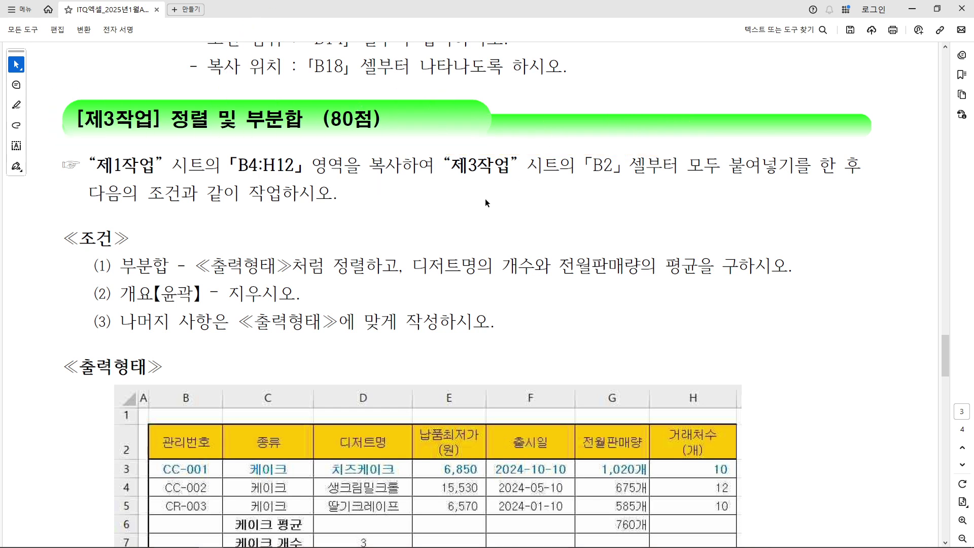
Highlight the 제1작업 B4:H12 source range and 제3작업 B2 destination, then return to Excel
{"action": "left_click_drag", "start_coordinate": [89, 170], "coordinate": [156, 168]}
{"action": "left_click", "coordinate": [156, 168]}
{"action": "left_click_drag", "start_coordinate": [230, 166], "coordinate": [285, 166]}
{"action": "left_click_drag", "start_coordinate": [453, 165], "coordinate": [679, 167]}
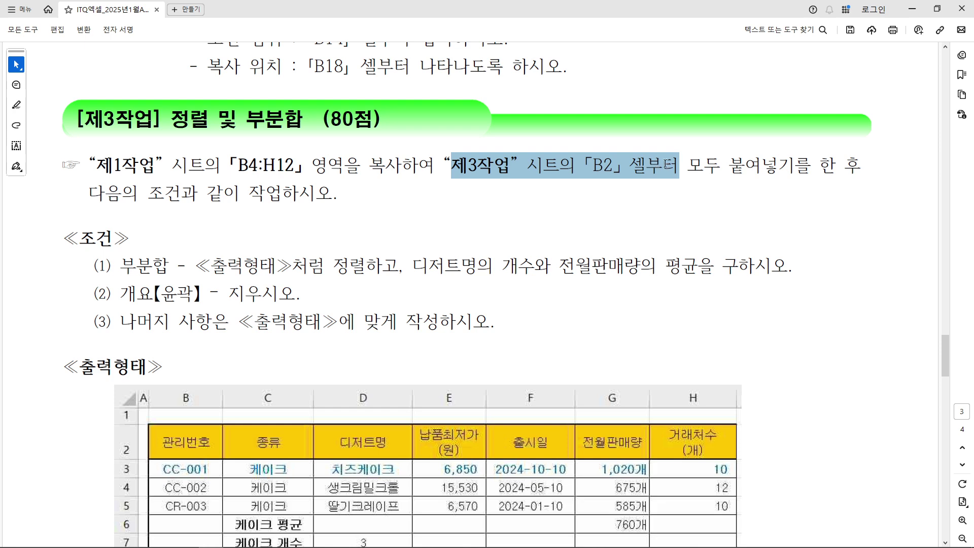
{"action": "left_click", "coordinate": [603, 166]}
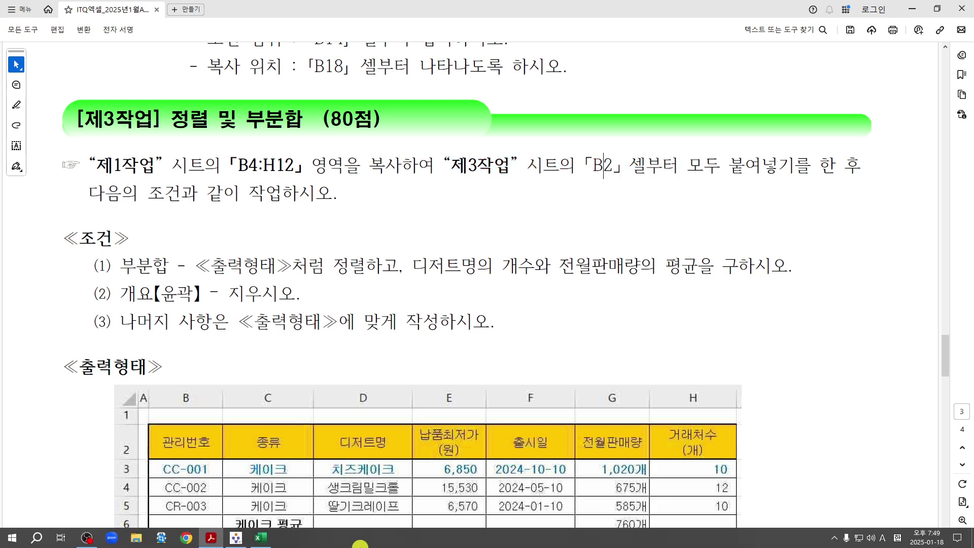
{"action": "left_click", "coordinate": [263, 539]}
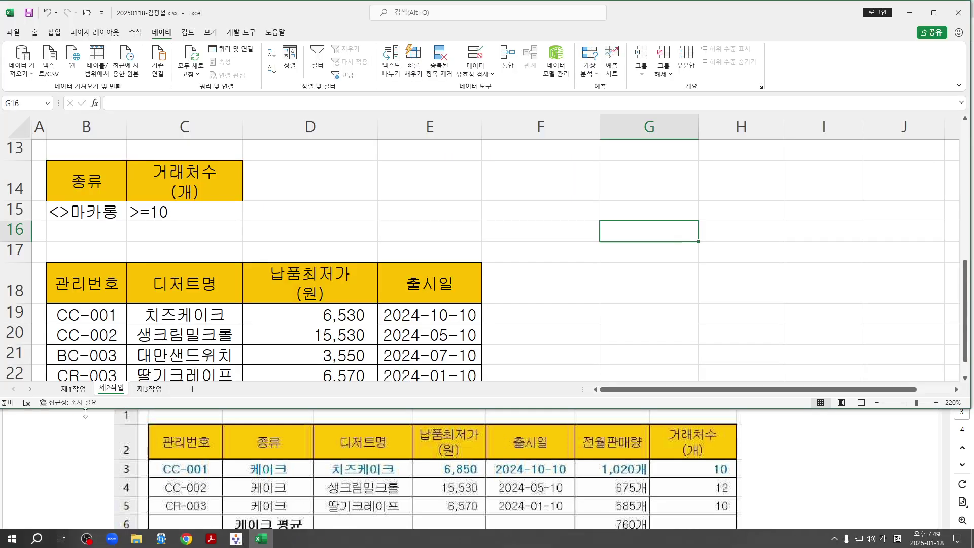
Copy the 제1작업 table B4:H12 and paste it at cell B2 on 제3작업
{"action": "left_click", "coordinate": [73, 389]}
{"action": "scroll", "coordinate": [258, 284], "scroll_direction": "down", "scroll_amount": 2}
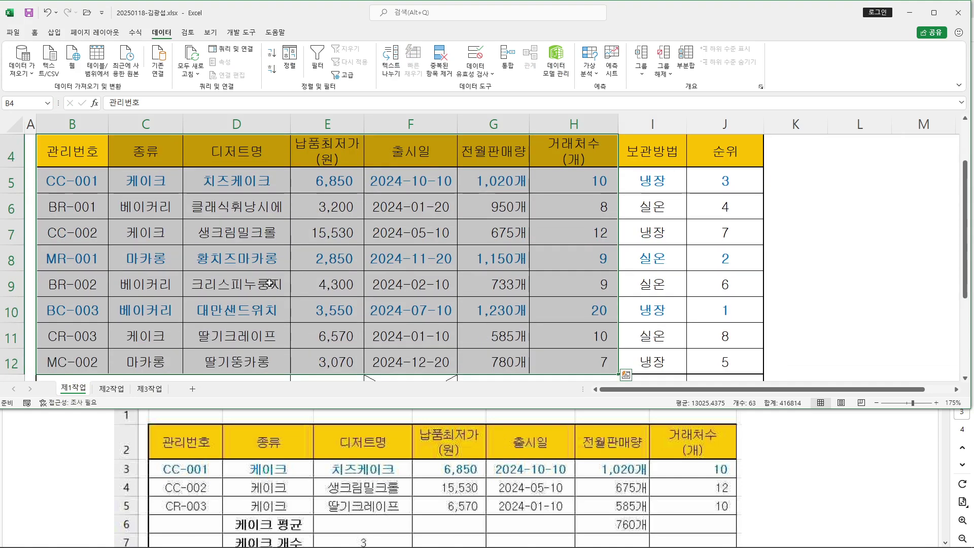
{"action": "scroll", "coordinate": [394, 255], "scroll_direction": "up", "scroll_amount": 1}
{"action": "scroll", "coordinate": [394, 255], "scroll_direction": "up", "scroll_amount": 1}
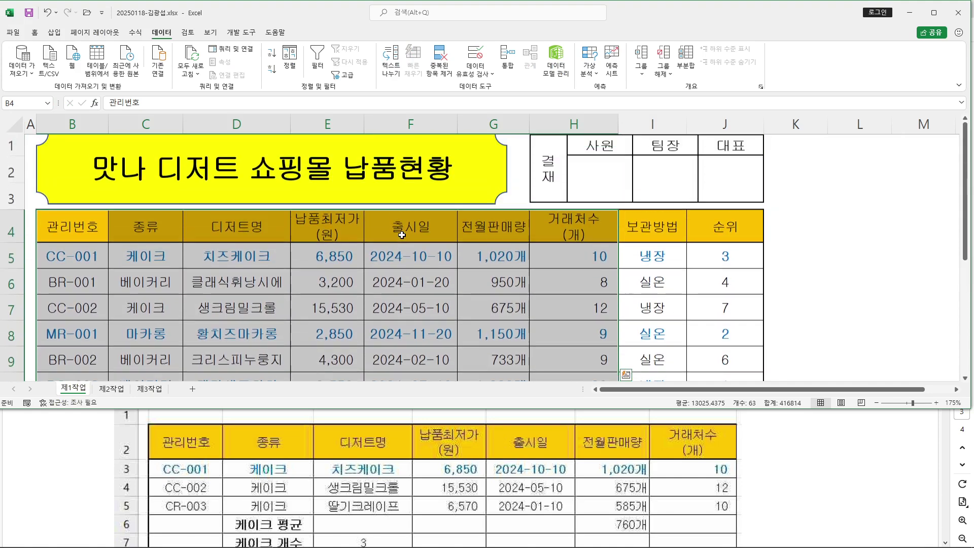
{"action": "right_click", "coordinate": [405, 234]}
{"action": "left_click", "coordinate": [447, 260]}
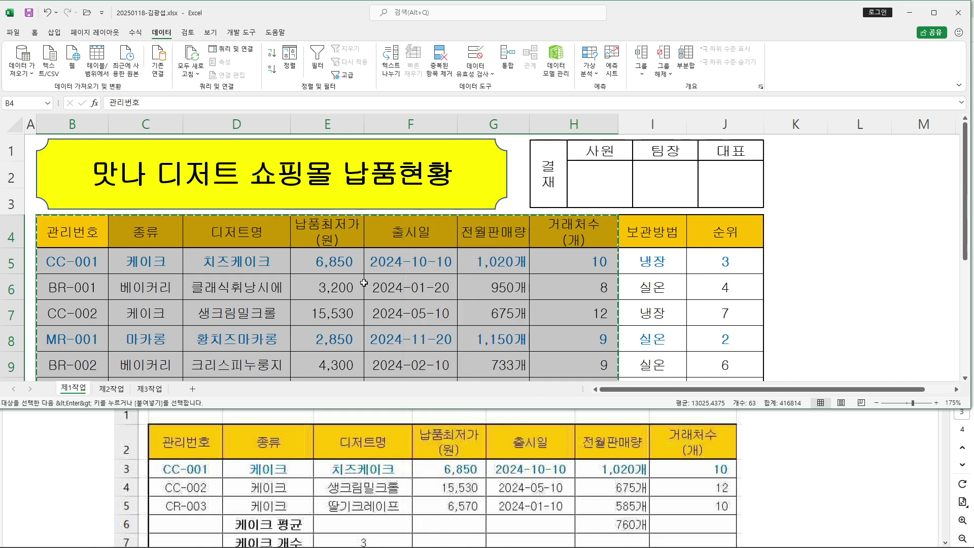
{"action": "scroll", "coordinate": [364, 282], "scroll_direction": "down", "scroll_amount": 2}
{"action": "left_click", "coordinate": [149, 388]}
{"action": "left_click", "coordinate": [41, 136]}
{"action": "key", "text": "ctrl+v"}
{"action": "scroll", "coordinate": [367, 230], "scroll_direction": "up", "scroll_amount": 1}
{"action": "scroll", "coordinate": [367, 230], "scroll_direction": "up", "scroll_amount": 4}
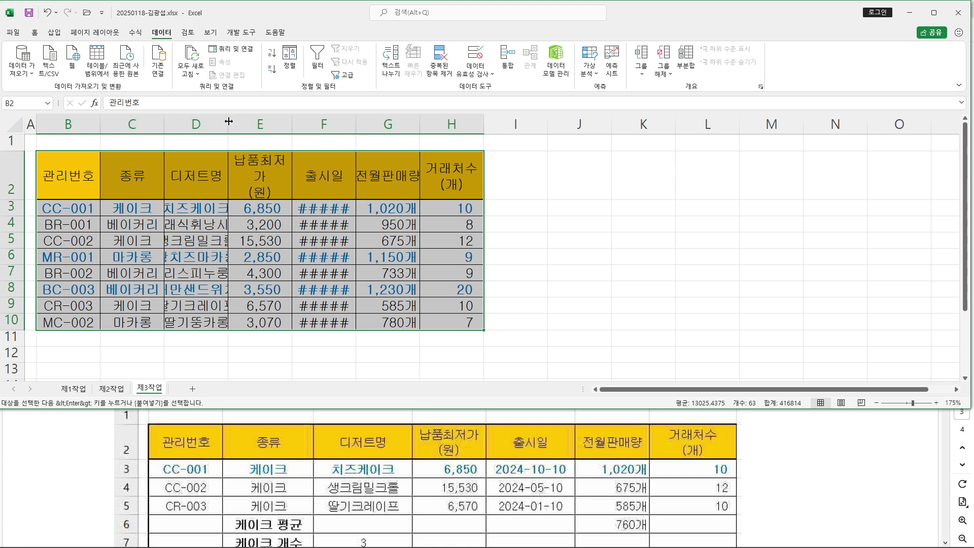
Widen columns D–H and fit row 2 so dessert names, dates and two-line headers show fully
{"action": "left_click_drag", "start_coordinate": [228, 122], "coordinate": [272, 122]}
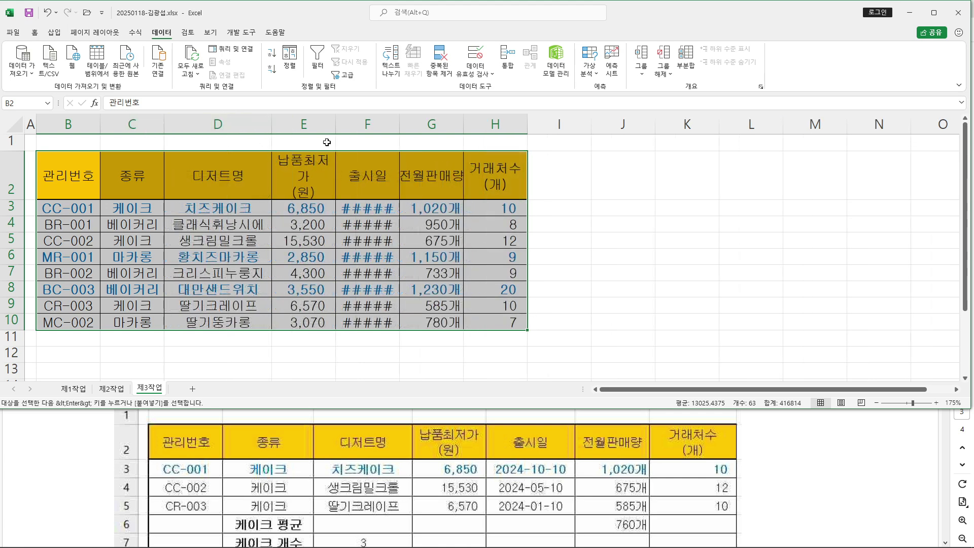
{"action": "left_click_drag", "start_coordinate": [334, 126], "coordinate": [354, 124]}
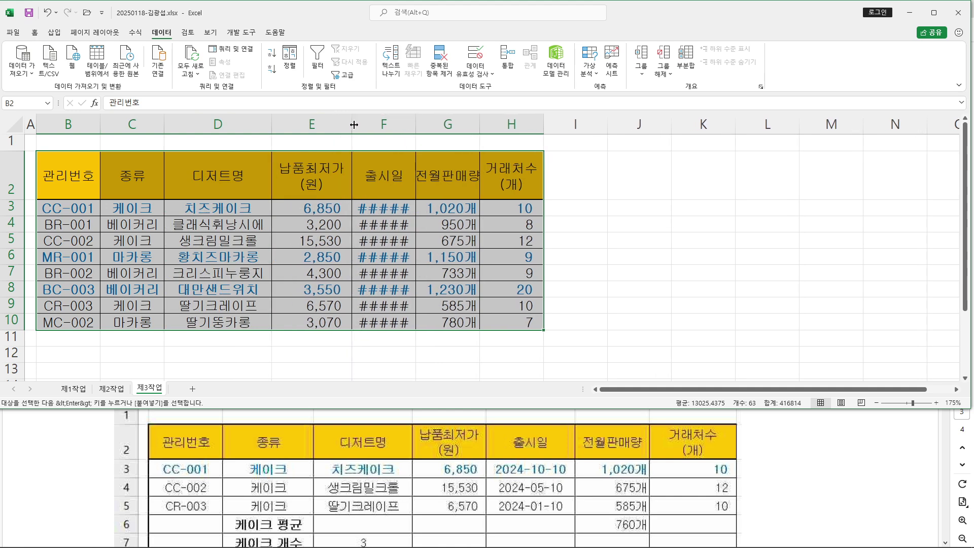
{"action": "double_click", "coordinate": [416, 124]}
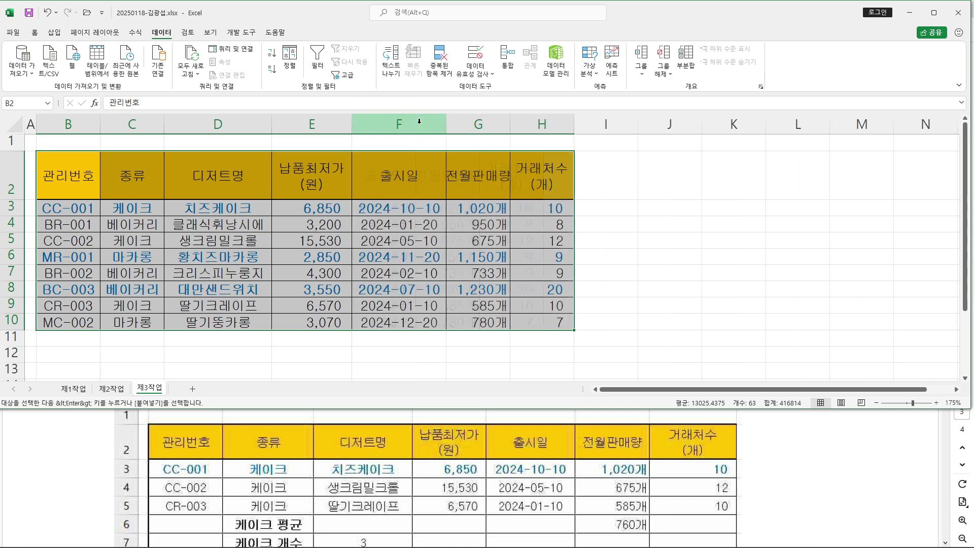
{"action": "double_click", "coordinate": [511, 124]}
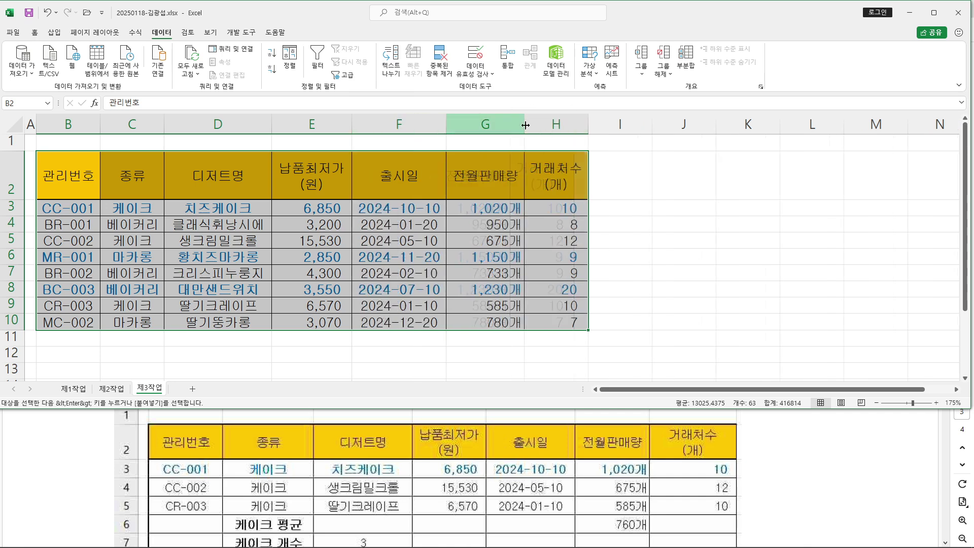
{"action": "double_click", "coordinate": [589, 124]}
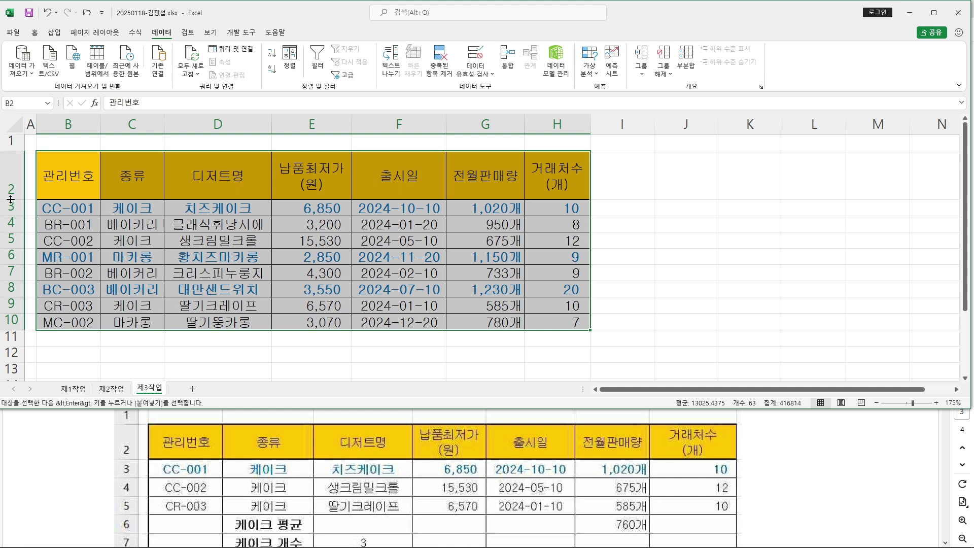
{"action": "double_click", "coordinate": [8, 199]}
Deselect the pasted table
{"action": "left_click", "coordinate": [659, 214]}
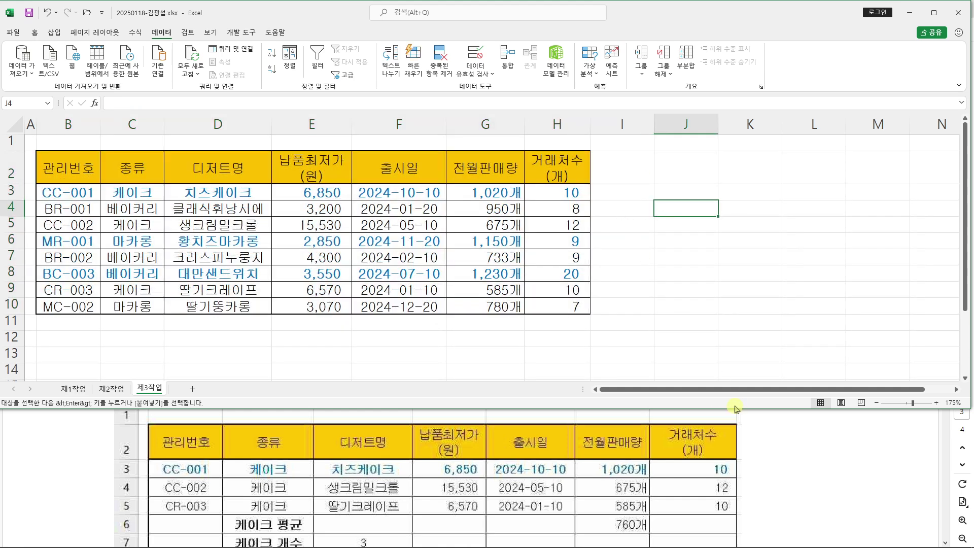
In the task PDF, highlight the subtotal condition: 디저트명 count and 전월판매량 average
{"action": "left_click", "coordinate": [877, 486]}
{"action": "scroll", "coordinate": [837, 477], "scroll_direction": "down", "scroll_amount": 1}
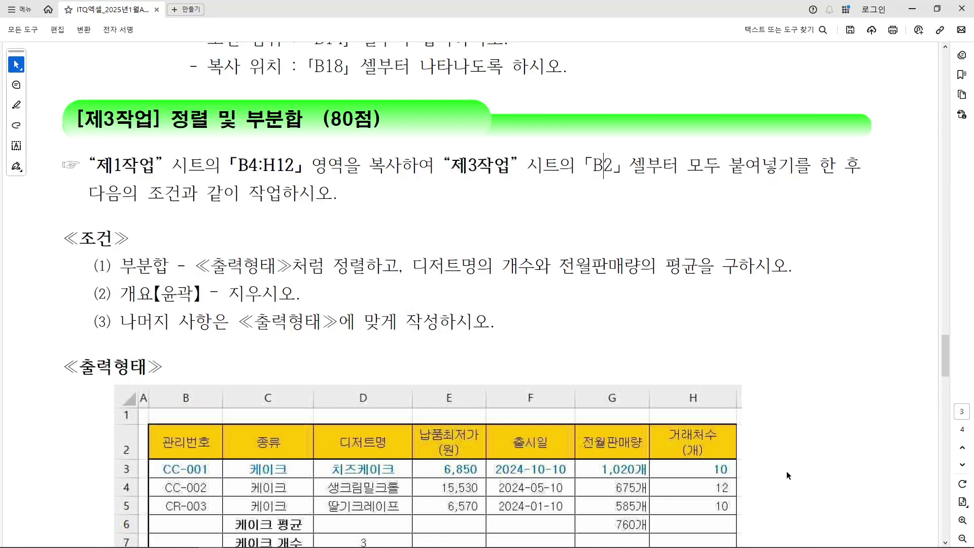
{"action": "scroll", "coordinate": [810, 471], "scroll_direction": "up", "scroll_amount": 1}
{"action": "scroll", "coordinate": [768, 459], "scroll_direction": "down", "scroll_amount": 1}
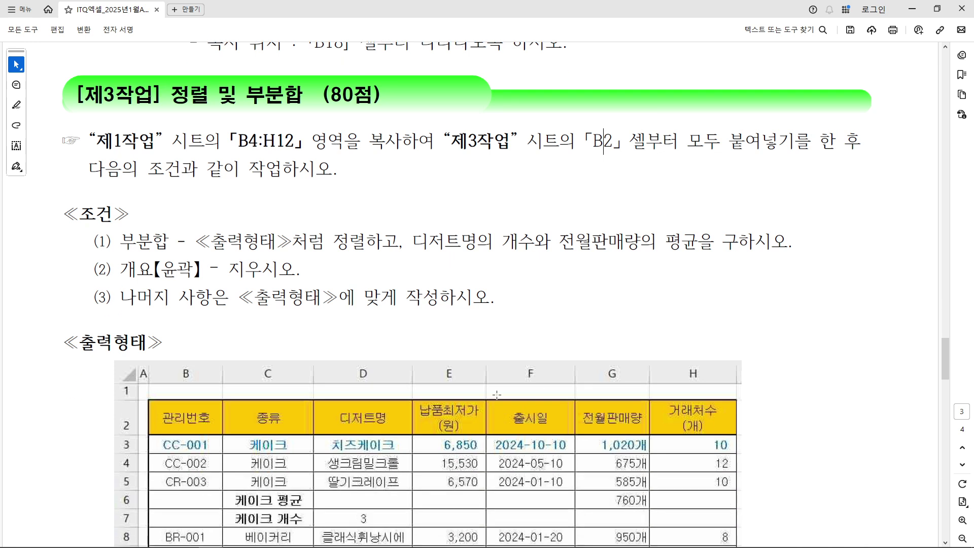
{"action": "left_click_drag", "start_coordinate": [119, 243], "coordinate": [764, 245]}
{"action": "left_click_drag", "start_coordinate": [412, 242], "coordinate": [716, 243]}
{"action": "left_click", "coordinate": [583, 281]}
Scroll to the 출력형태 sample table and mark its 종류 column
{"action": "scroll", "coordinate": [394, 348], "scroll_direction": "down", "scroll_amount": 4}
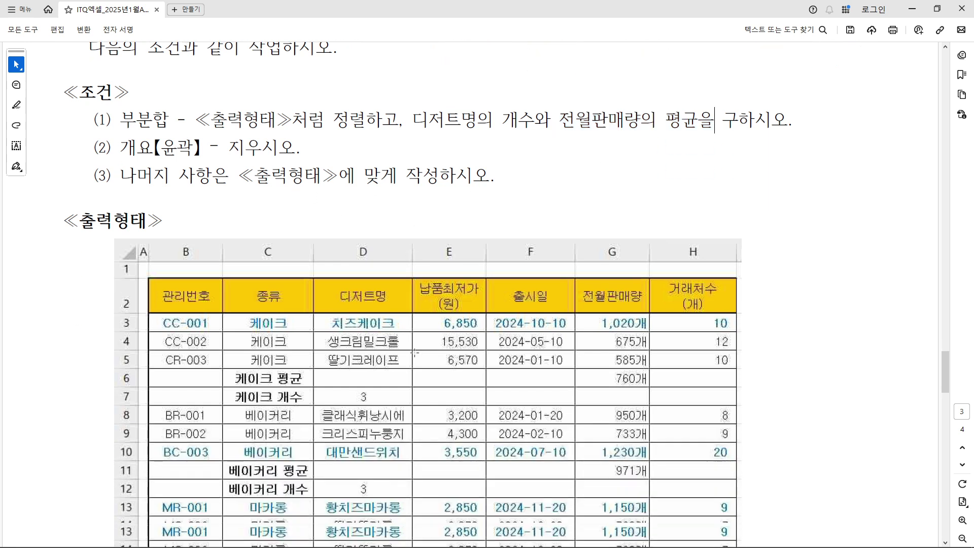
{"action": "scroll", "coordinate": [440, 339], "scroll_direction": "down", "scroll_amount": 1}
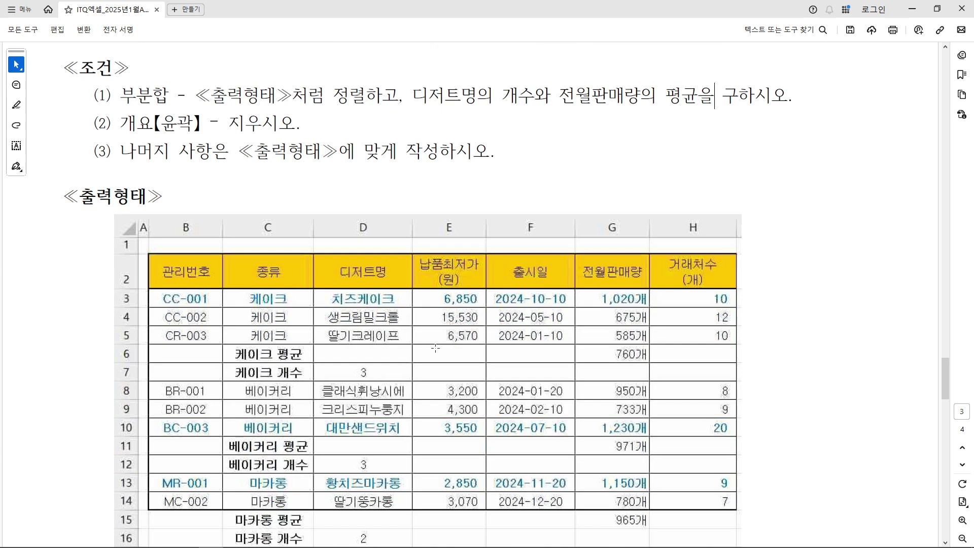
{"action": "left_click_drag", "start_coordinate": [231, 251], "coordinate": [308, 295]}
{"action": "left_click", "coordinate": [268, 300]}
Sort the table descending by the 종류 column so 케이크, 베이커리, then 마카롱 rows group together
{"action": "left_click", "coordinate": [937, 8]}
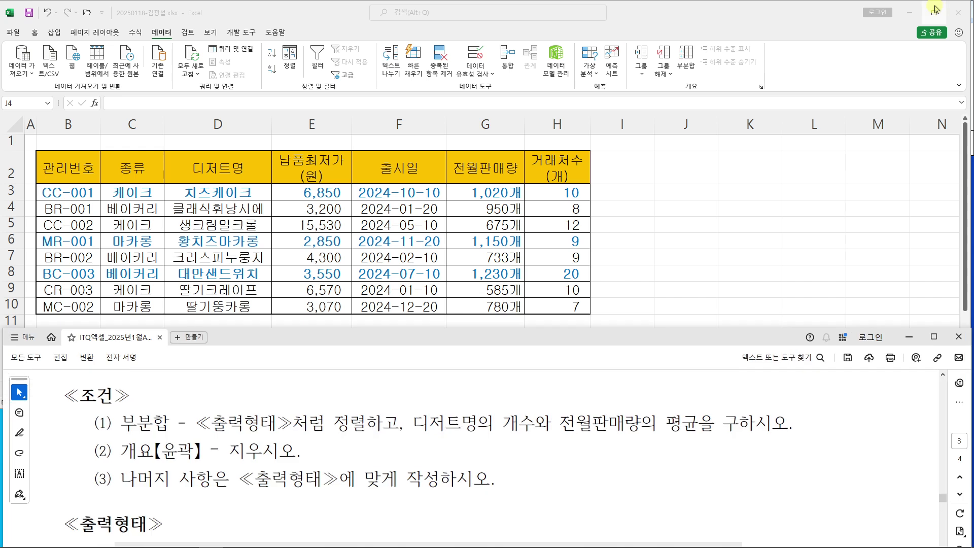
{"action": "scroll", "coordinate": [369, 411], "scroll_direction": "down", "scroll_amount": 5}
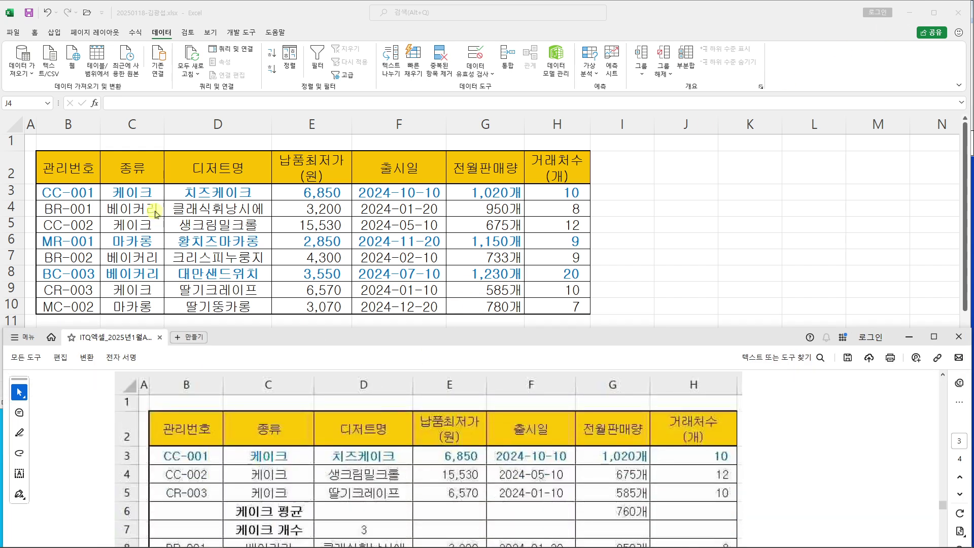
{"action": "left_click", "coordinate": [160, 195]}
{"action": "left_click", "coordinate": [134, 175]}
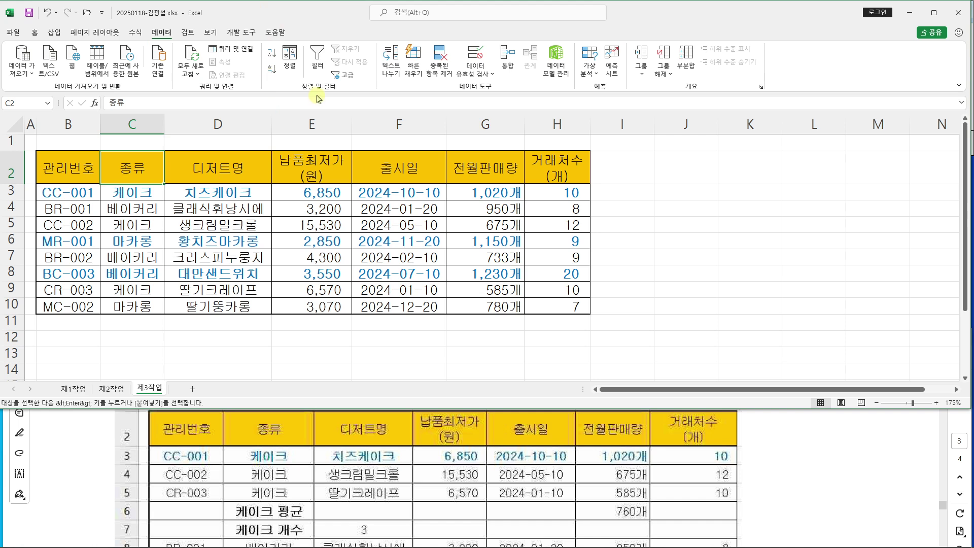
{"action": "left_click", "coordinate": [272, 68]}
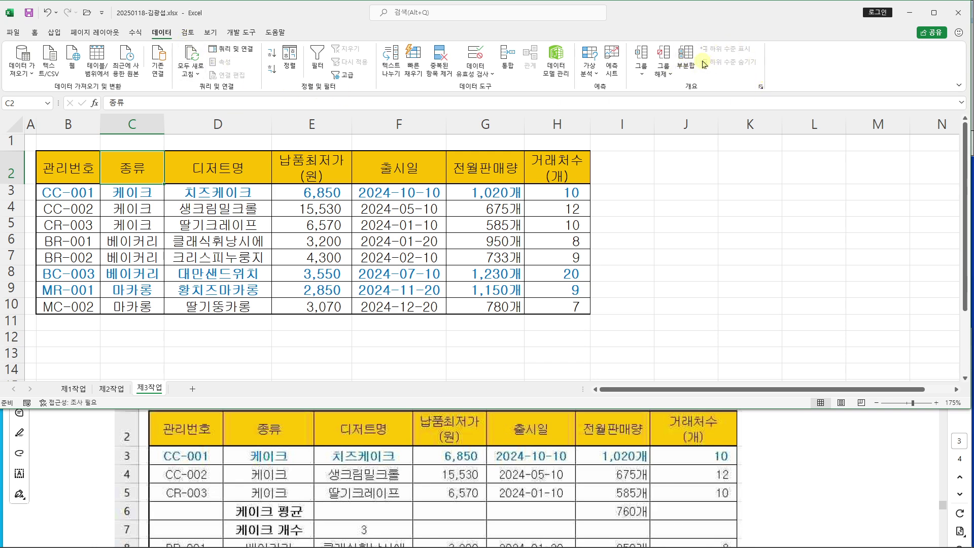
{"action": "left_click_drag", "start_coordinate": [703, 88], "coordinate": [704, 87]}
{"action": "left_click_drag", "start_coordinate": [703, 53], "coordinate": [797, 0]}
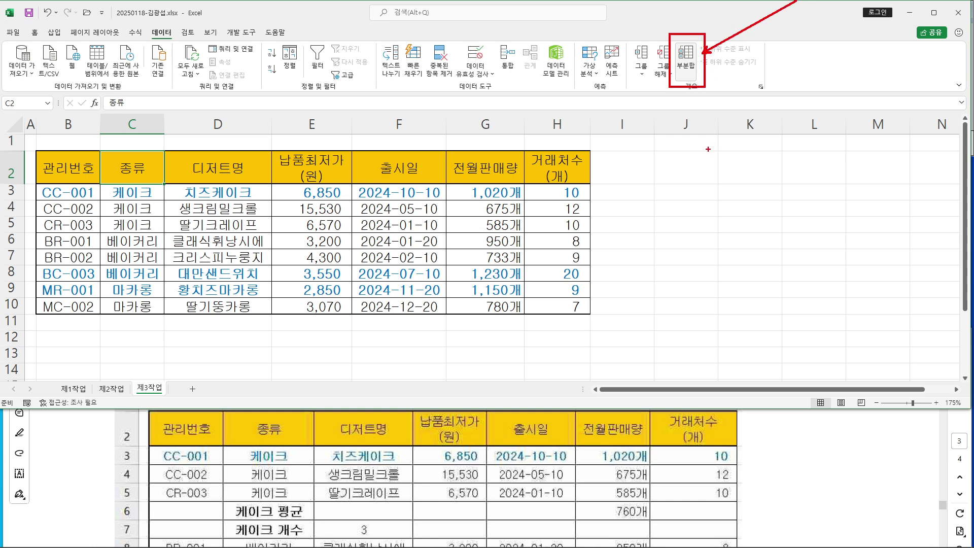
Open 부분합 and group by 종류, checking the task's 디저트명 count requirement
{"action": "left_click", "coordinate": [686, 58]}
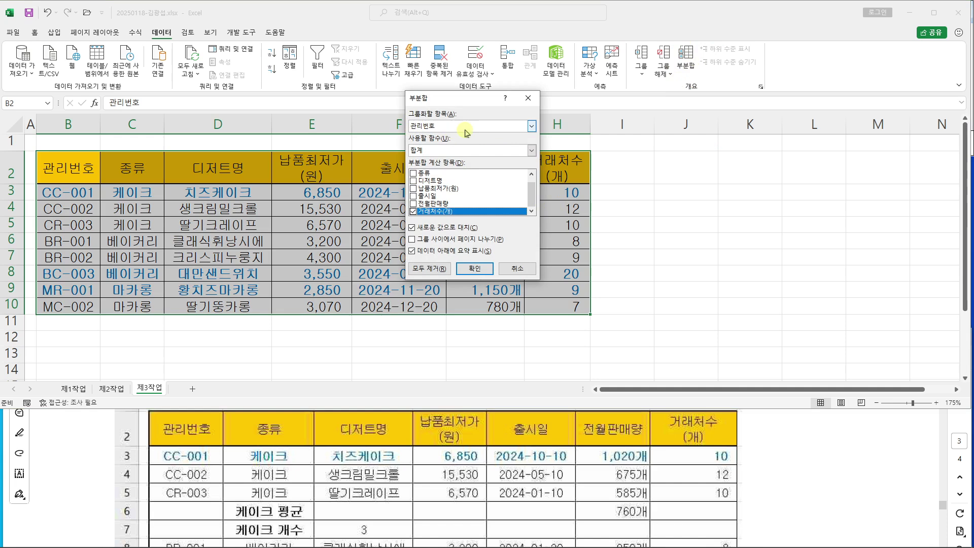
{"action": "mouse_move", "coordinate": [95, 147]}
{"action": "left_mouse_down"}
{"action": "mouse_move", "coordinate": [166, 188]}
{"action": "mouse_move", "coordinate": [407, 130]}
{"action": "left_mouse_up"}
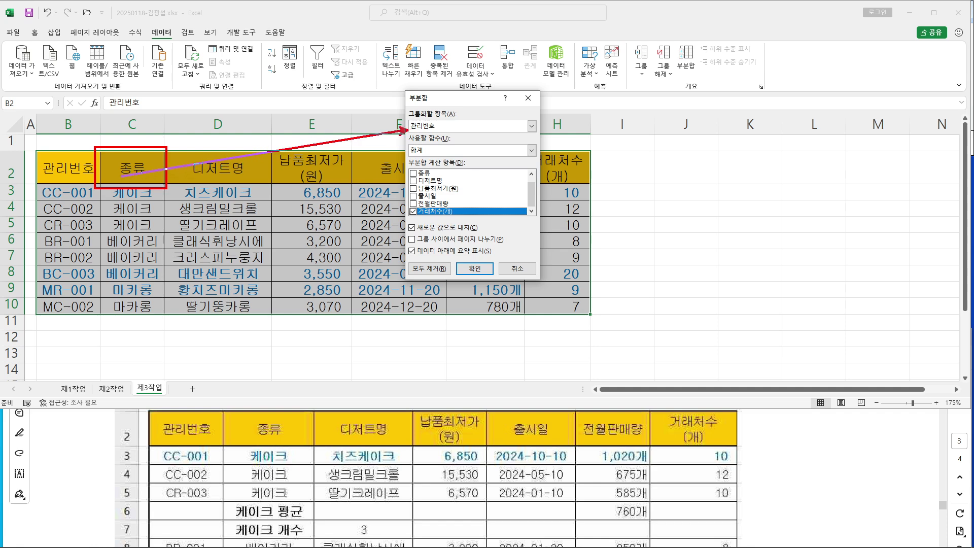
{"action": "left_click", "coordinate": [532, 126]}
{"action": "left_click", "coordinate": [474, 144]}
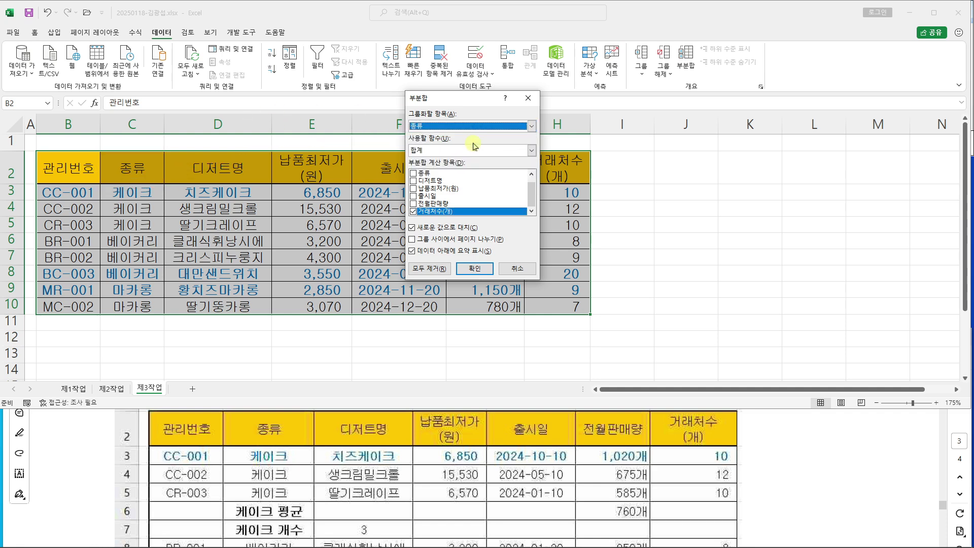
{"action": "left_click", "coordinate": [794, 456]}
{"action": "scroll", "coordinate": [775, 453], "scroll_direction": "up", "scroll_amount": 4}
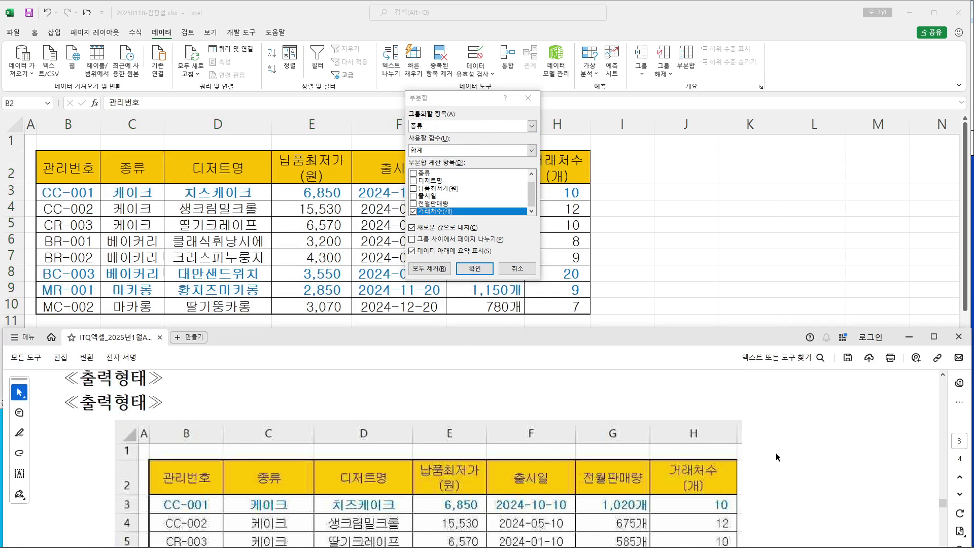
{"action": "scroll", "coordinate": [776, 452], "scroll_direction": "up", "scroll_amount": 3}
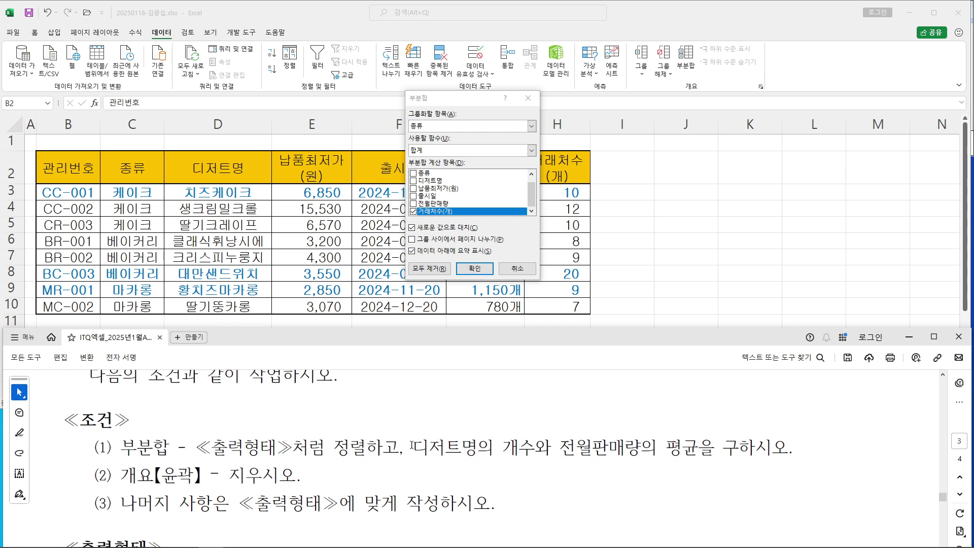
{"action": "left_click_drag", "start_coordinate": [412, 447], "coordinate": [532, 450]}
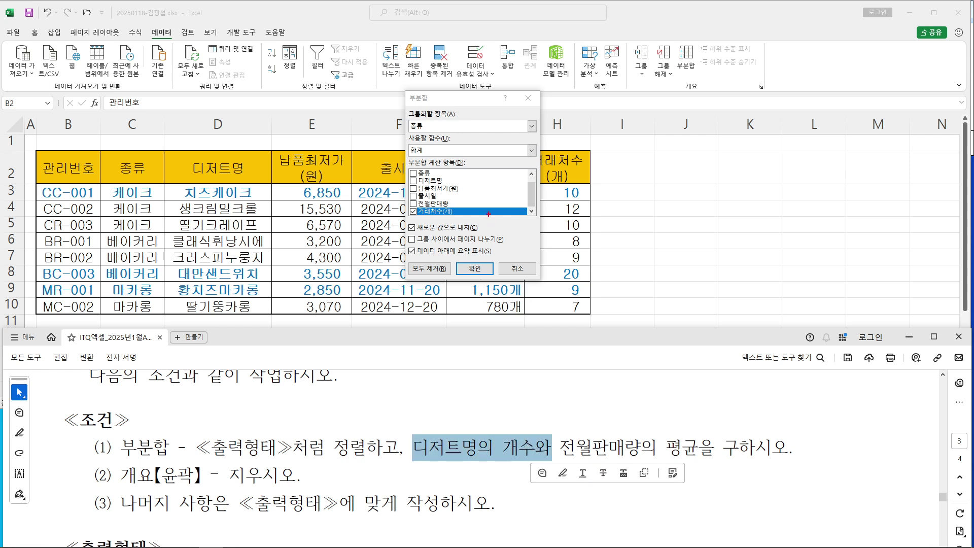
{"action": "mouse_move", "coordinate": [421, 153]}
{"action": "left_mouse_down"}
{"action": "mouse_move", "coordinate": [464, 322]}
{"action": "mouse_move", "coordinate": [524, 447]}
{"action": "mouse_move", "coordinate": [522, 421]}
{"action": "mouse_move", "coordinate": [512, 453]}
{"action": "left_mouse_up"}
{"action": "left_click_drag", "start_coordinate": [401, 477], "coordinate": [457, 475]}
{"action": "key", "text": "Escape"}
Set the function to 개수 on 디저트명 only and apply the subtotals
{"action": "left_click", "coordinate": [480, 150]}
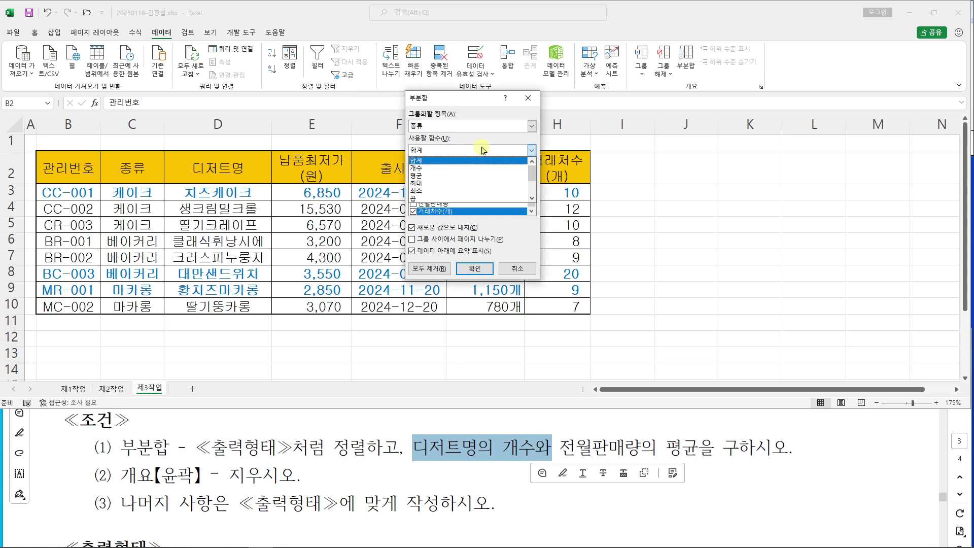
{"action": "left_click", "coordinate": [472, 166]}
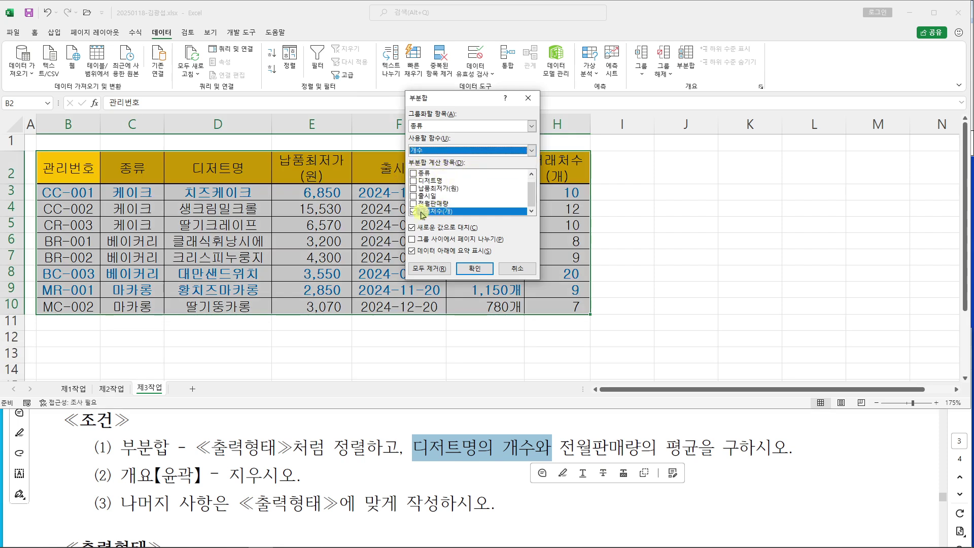
{"action": "left_click", "coordinate": [414, 211]}
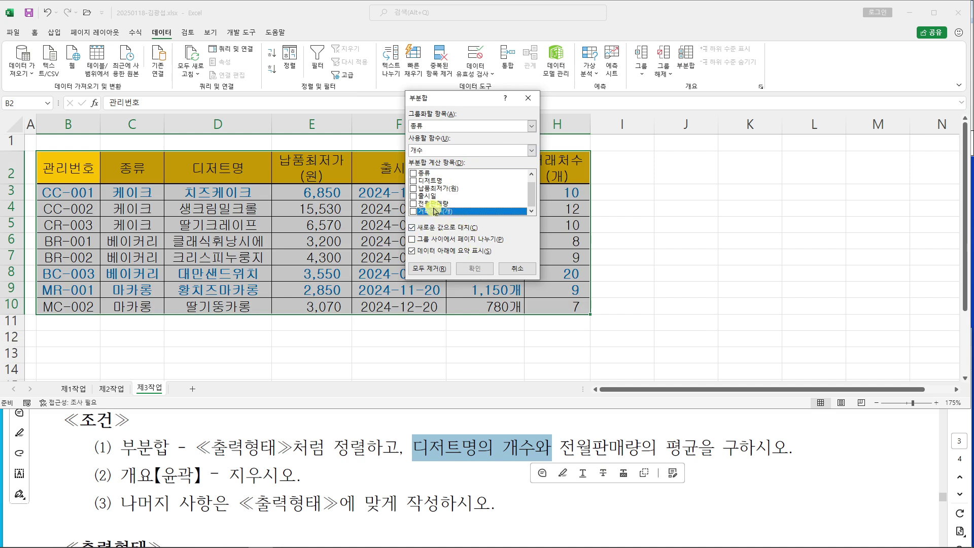
{"action": "left_click", "coordinate": [413, 180]}
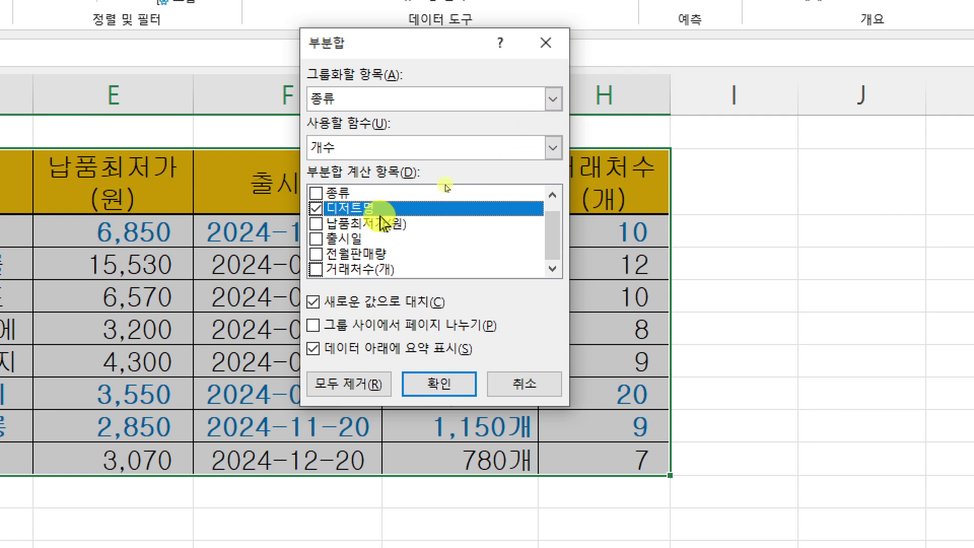
{"action": "left_click", "coordinate": [445, 381]}
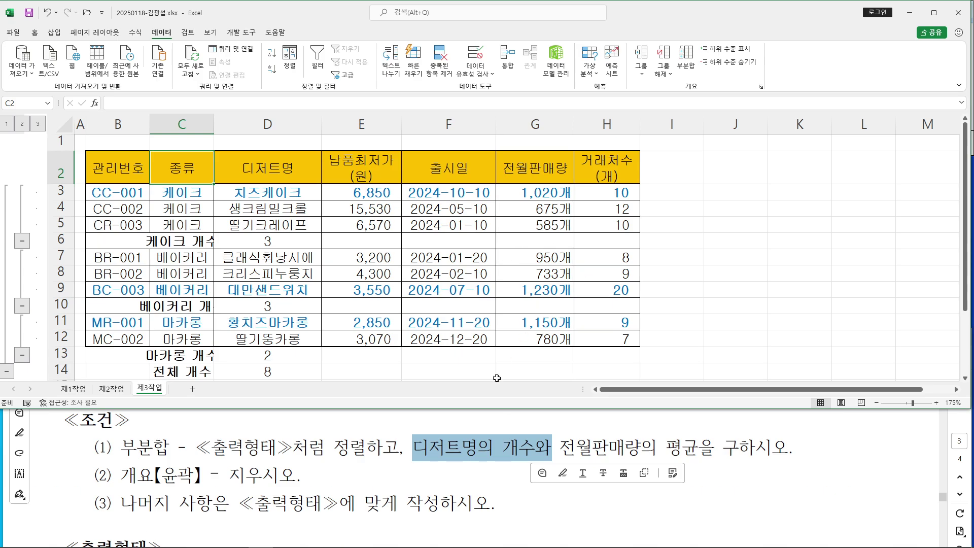
Add 평균 subtotals on 전월판매량 only, with 새로운 값으로 대치 unchecked to keep count rows
{"action": "left_click", "coordinate": [686, 61]}
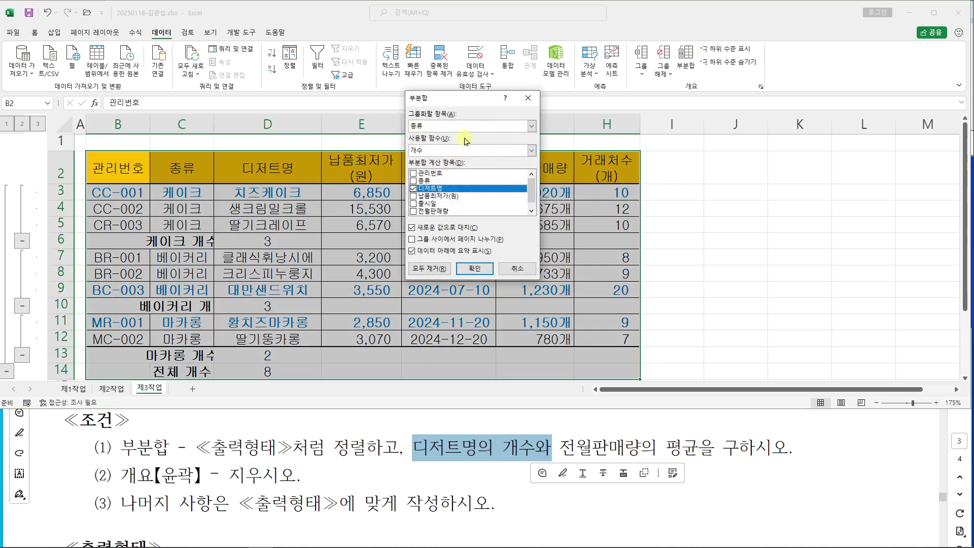
{"action": "left_click_drag", "start_coordinate": [689, 464], "coordinate": [698, 462]}
{"action": "left_click_drag", "start_coordinate": [436, 151], "coordinate": [674, 431]}
{"action": "key", "text": "Escape"}
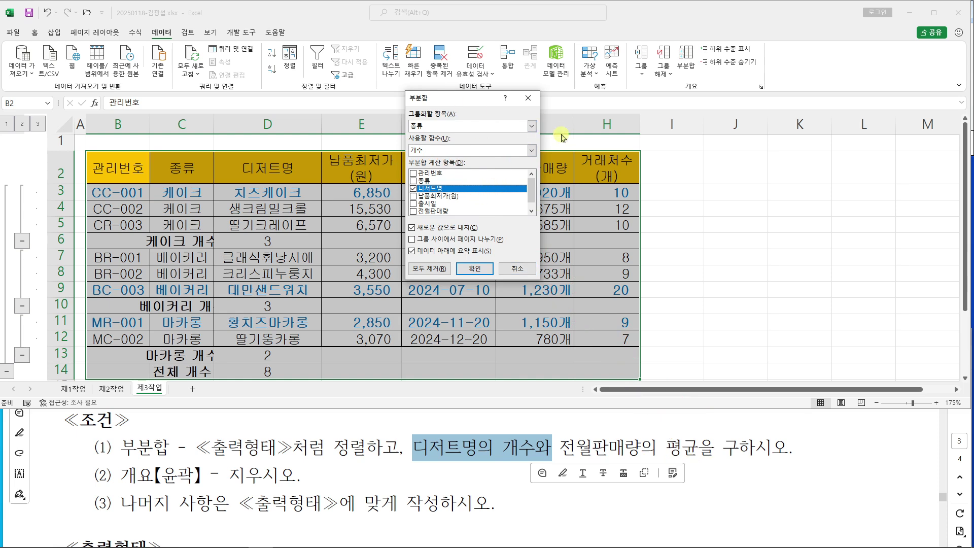
{"action": "left_click", "coordinate": [517, 151]}
{"action": "left_click", "coordinate": [417, 175]}
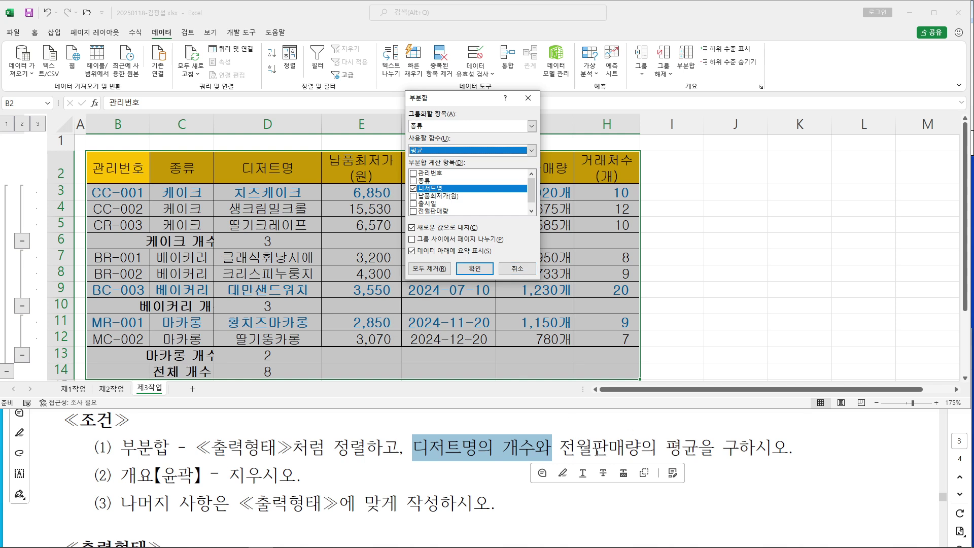
{"action": "left_click", "coordinate": [438, 191]}
{"action": "left_click", "coordinate": [437, 191]}
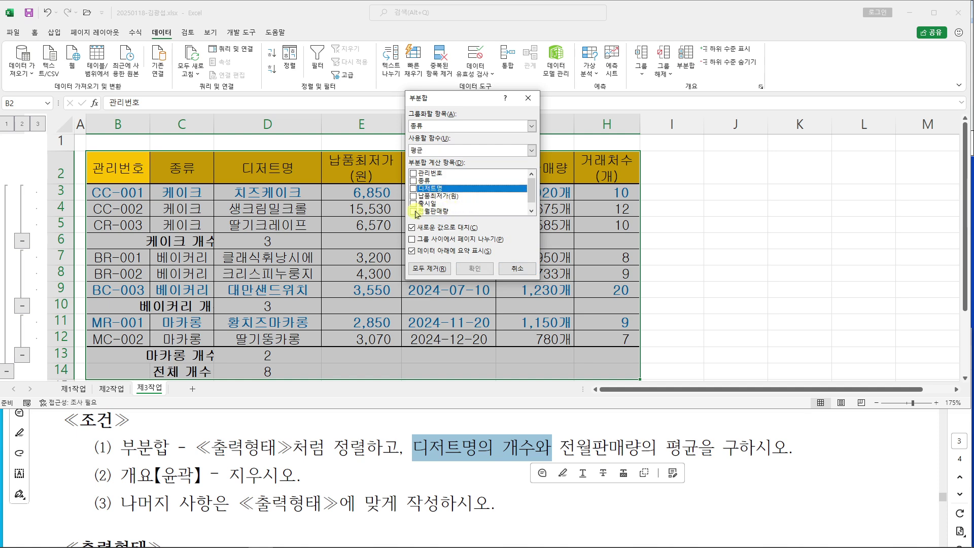
{"action": "left_click", "coordinate": [414, 211]}
{"action": "scroll", "coordinate": [532, 196], "scroll_direction": "down", "scroll_amount": 1}
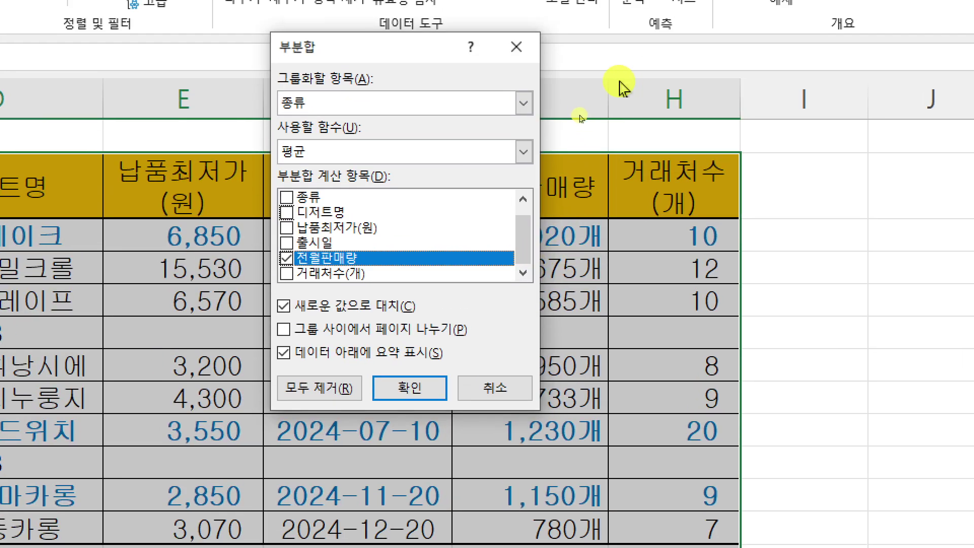
{"action": "left_click", "coordinate": [284, 306]}
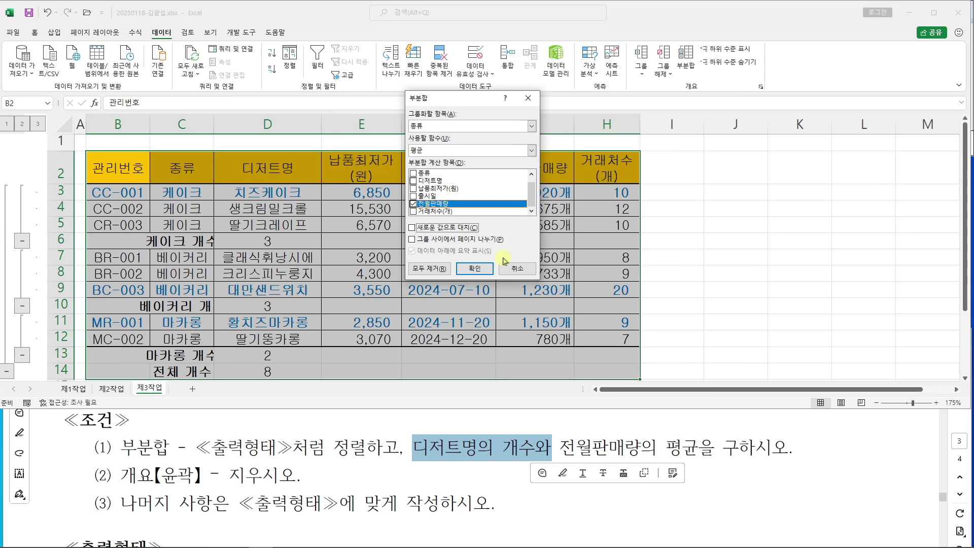
{"action": "left_click", "coordinate": [409, 388]}
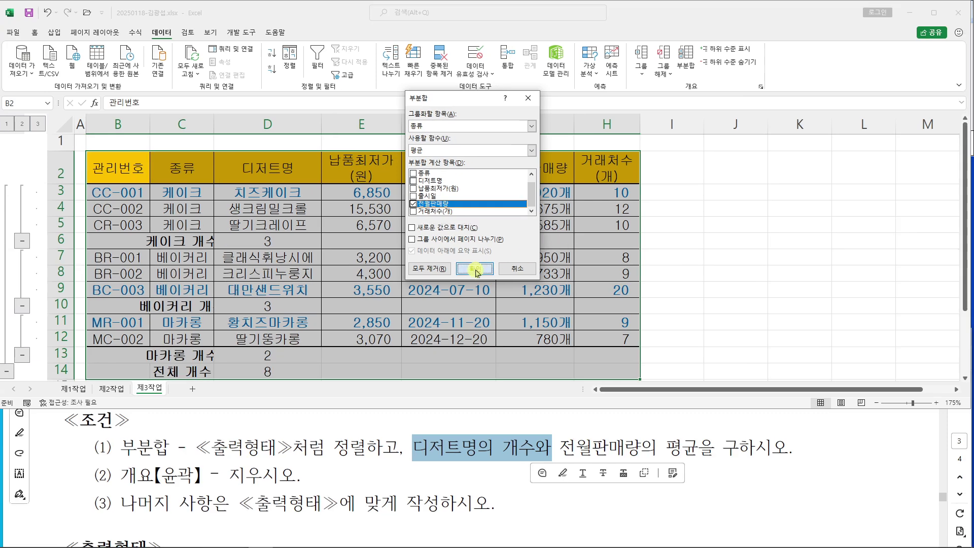
Remove the outline with 그룹 해제 > 개요 지우기 and maximize the Excel window
{"action": "left_click", "coordinate": [262, 428]}
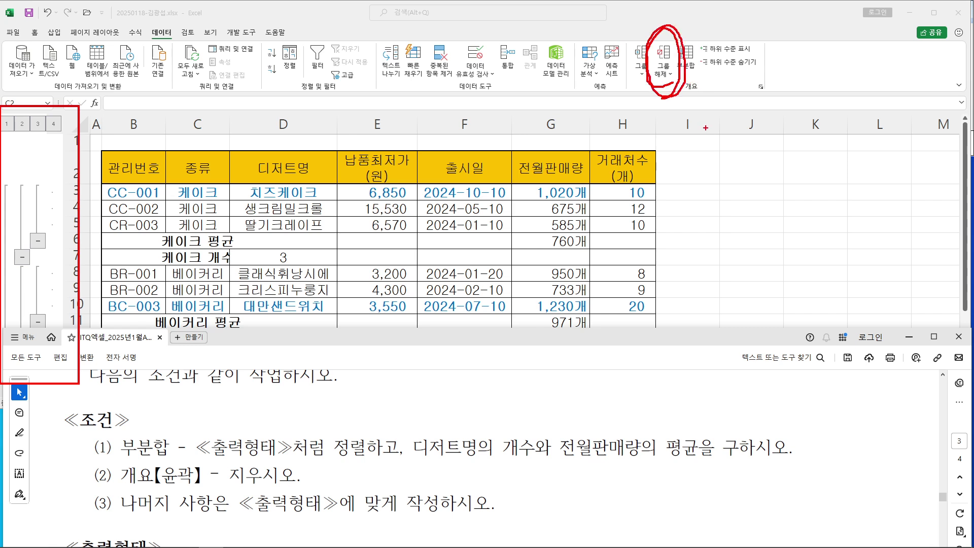
{"action": "left_click", "coordinate": [670, 76]}
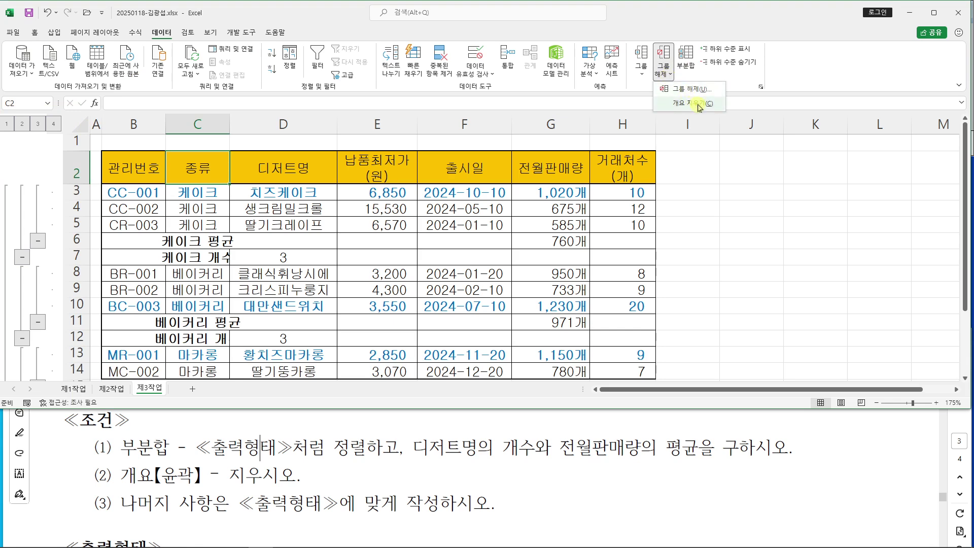
{"action": "left_click", "coordinate": [694, 105]}
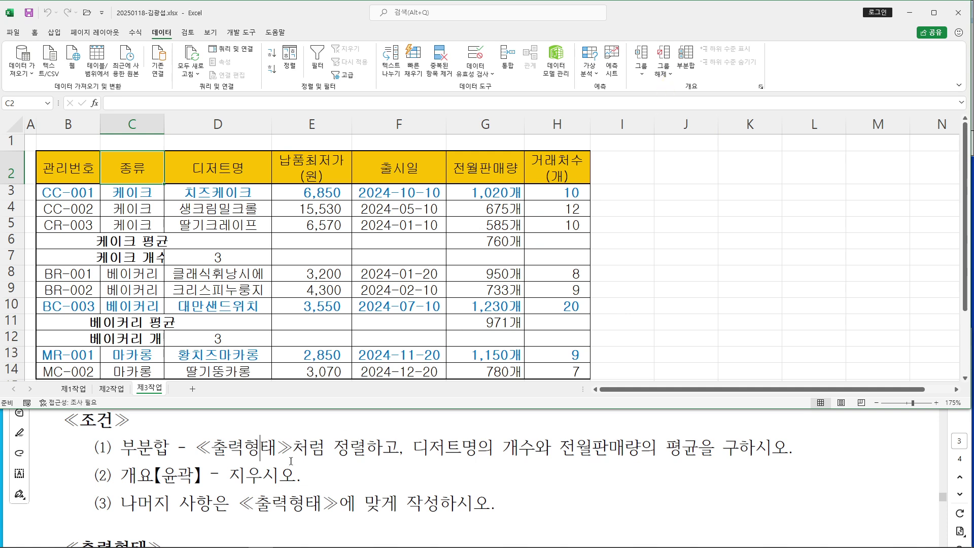
{"action": "left_click", "coordinate": [153, 475]}
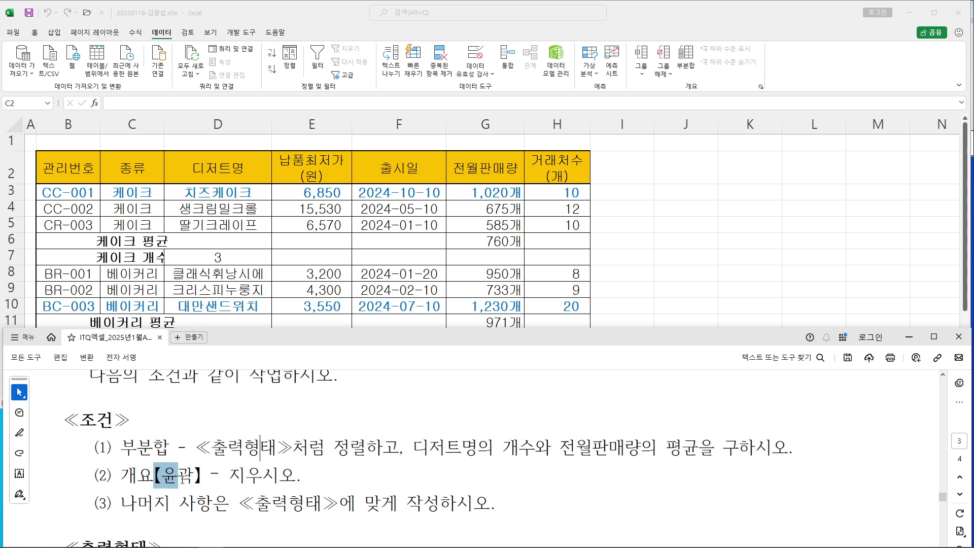
{"action": "left_click_drag", "start_coordinate": [193, 476], "coordinate": [162, 475]}
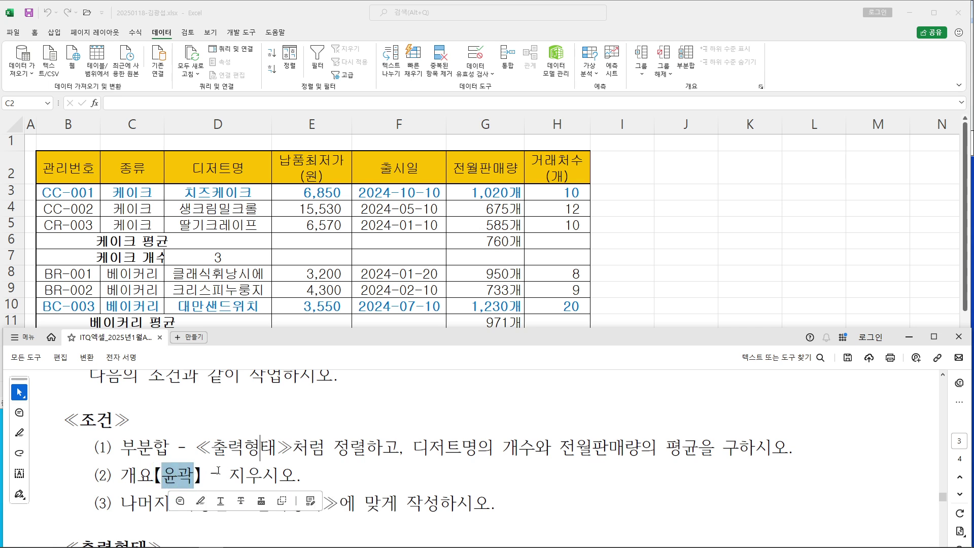
{"action": "left_click", "coordinate": [748, 251]}
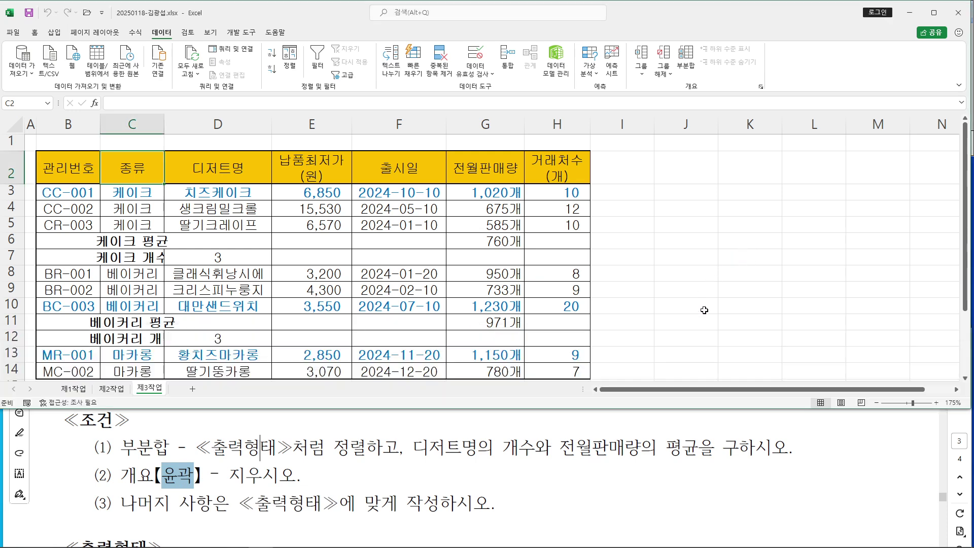
{"action": "left_click", "coordinate": [934, 12]}
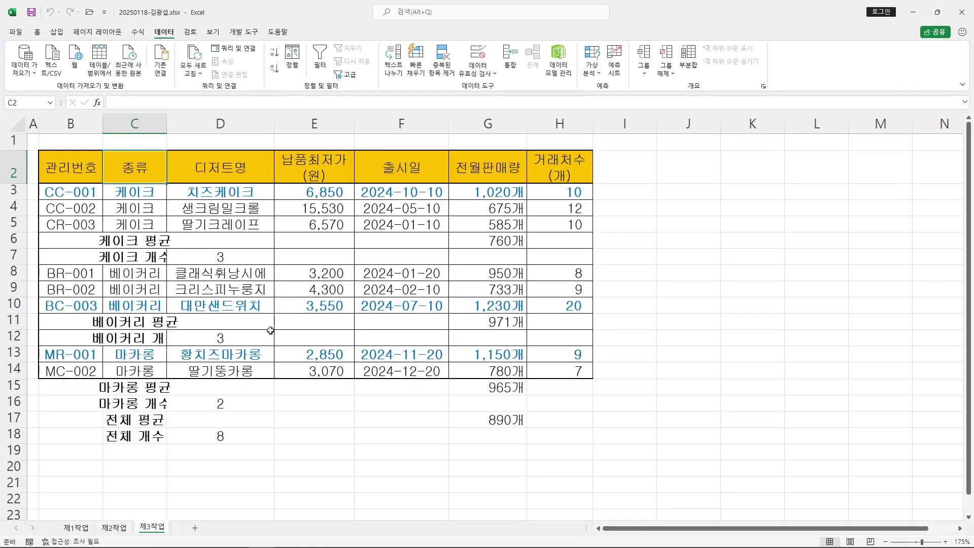
{"action": "double_click", "coordinate": [167, 124]}
{"action": "left_click", "coordinate": [753, 283]}
{"action": "left_click", "coordinate": [732, 349]}
{"action": "mouse_move", "coordinate": [360, 545]}
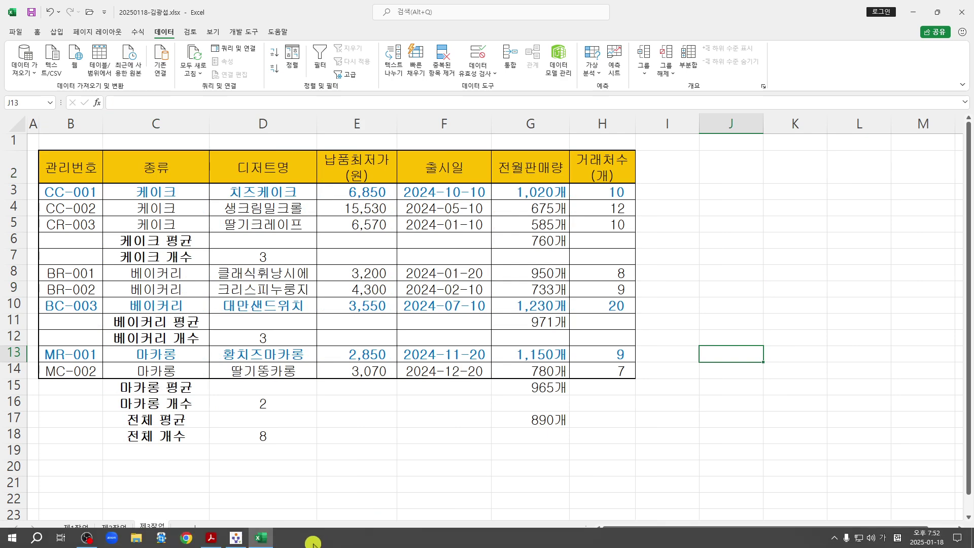
{"action": "left_click", "coordinate": [214, 539]}
{"action": "scroll", "coordinate": [549, 438], "scroll_direction": "down", "scroll_amount": 5}
{"action": "scroll", "coordinate": [549, 437], "scroll_direction": "down", "scroll_amount": 1}
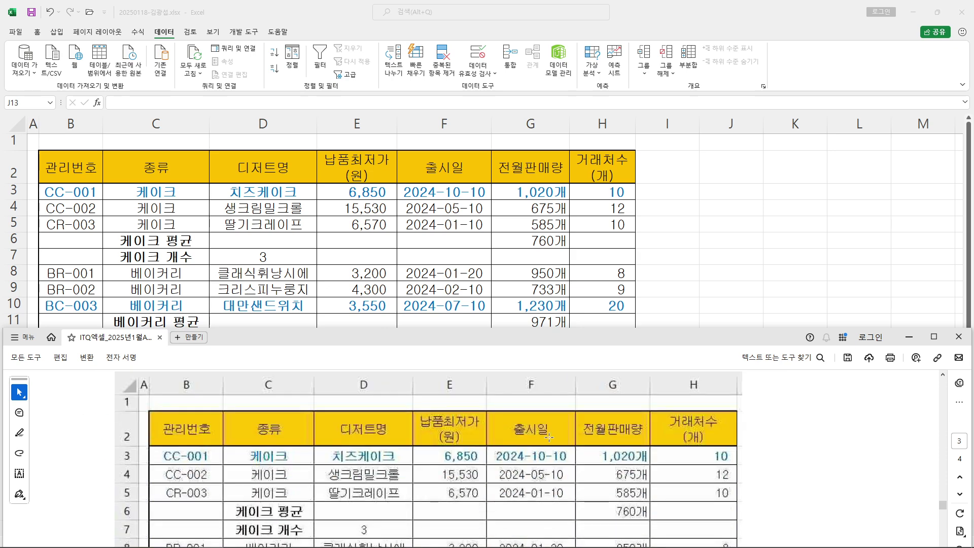
{"action": "scroll", "coordinate": [548, 437], "scroll_direction": "down", "scroll_amount": 2}
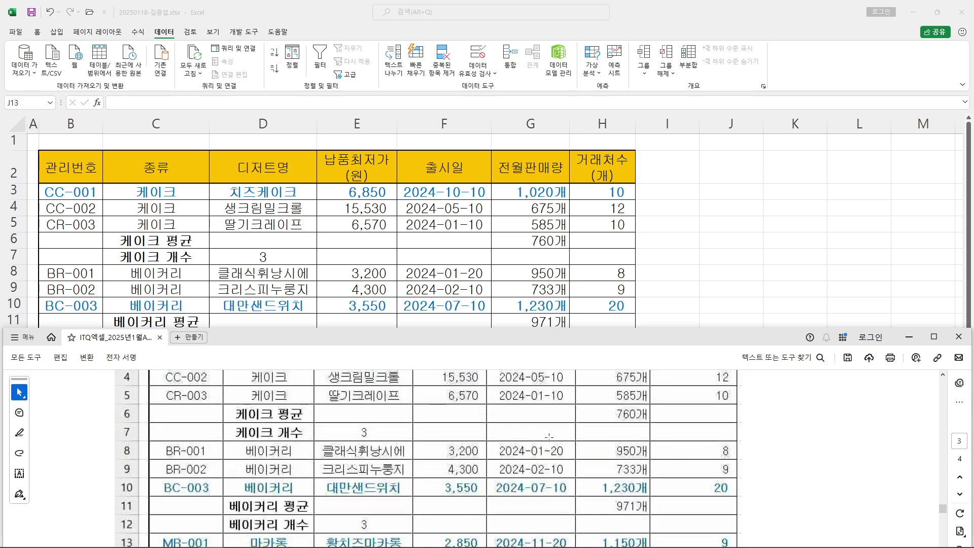
{"action": "scroll", "coordinate": [549, 437], "scroll_direction": "down", "scroll_amount": 3}
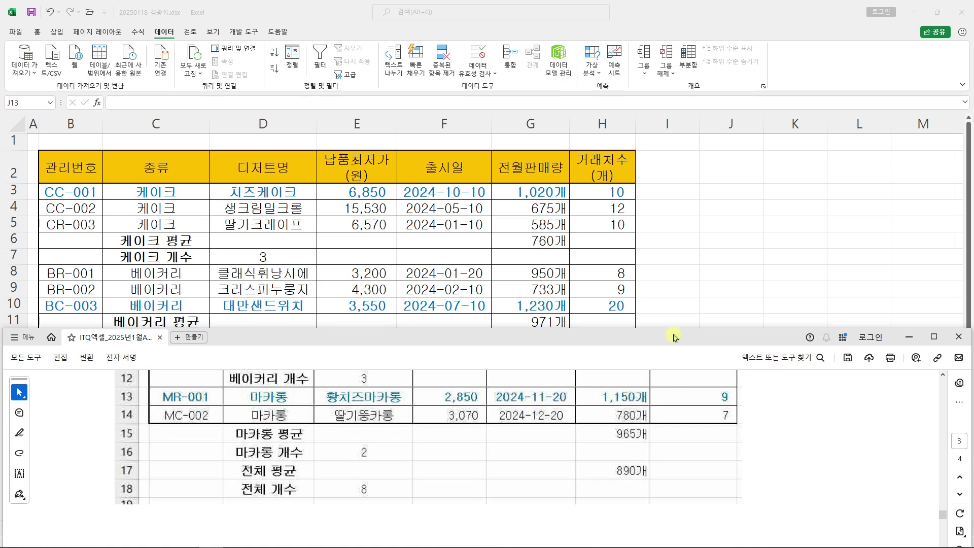
{"action": "left_click", "coordinate": [799, 221]}
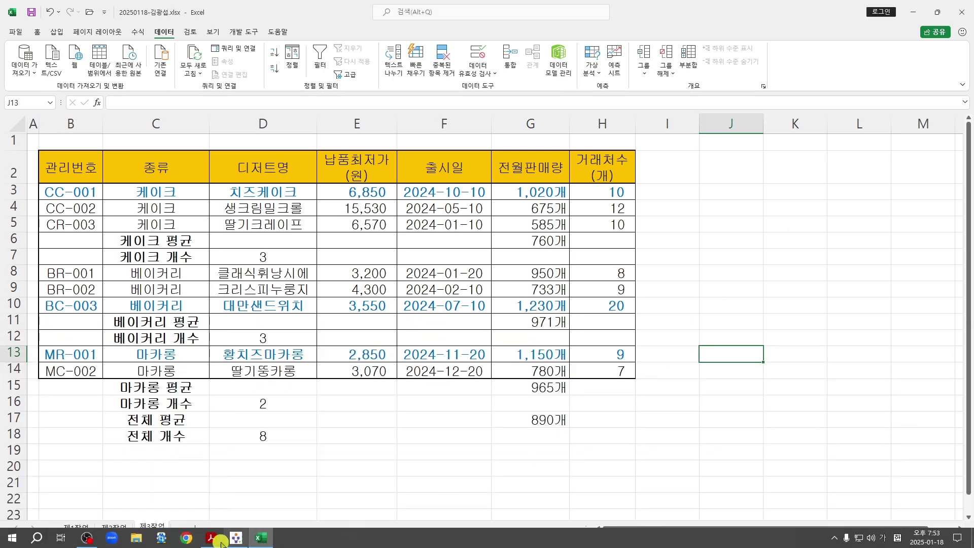
{"action": "left_click", "coordinate": [388, 458]}
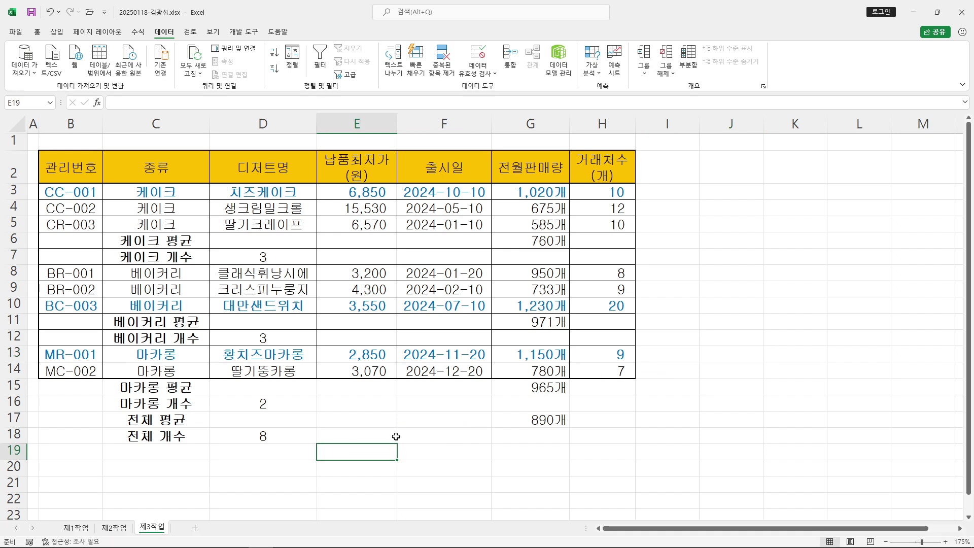
{"action": "left_click", "coordinate": [490, 416]}
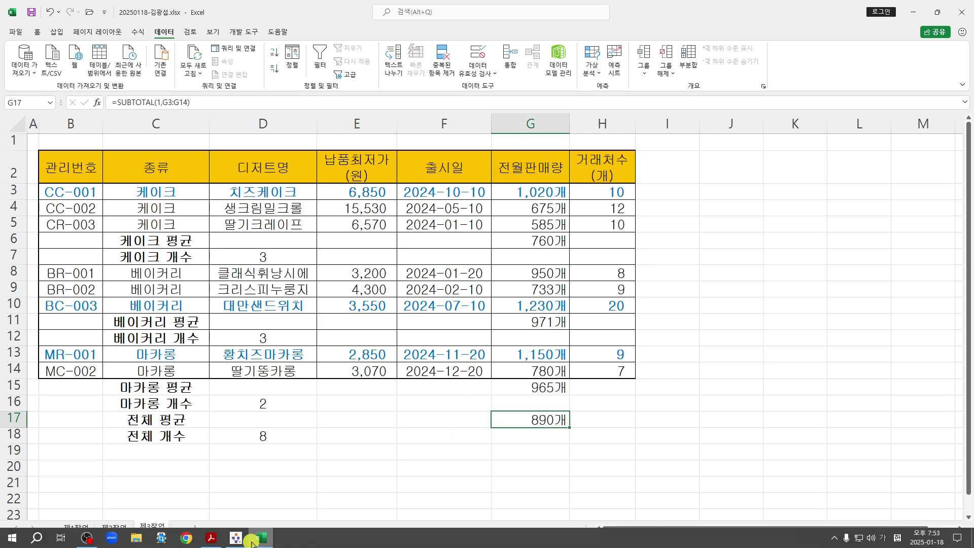
{"action": "left_click", "coordinate": [211, 538]}
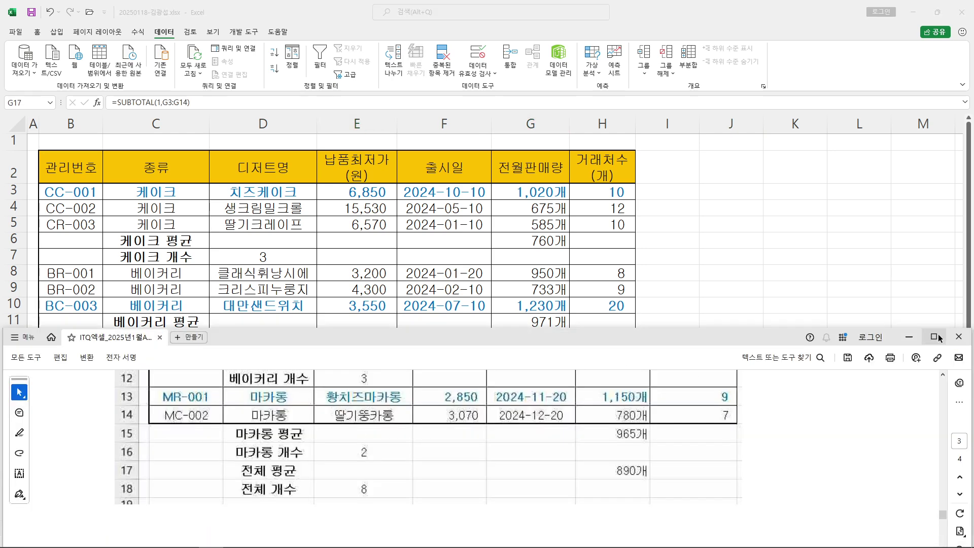
{"action": "left_click", "coordinate": [934, 337]}
Highlight the 제4작업 chart conditions: 묶은 세로 막대형 type, data range and chart location
{"action": "scroll", "coordinate": [756, 305], "scroll_direction": "down", "scroll_amount": 10}
{"action": "scroll", "coordinate": [760, 303], "scroll_direction": "up", "scroll_amount": 2}
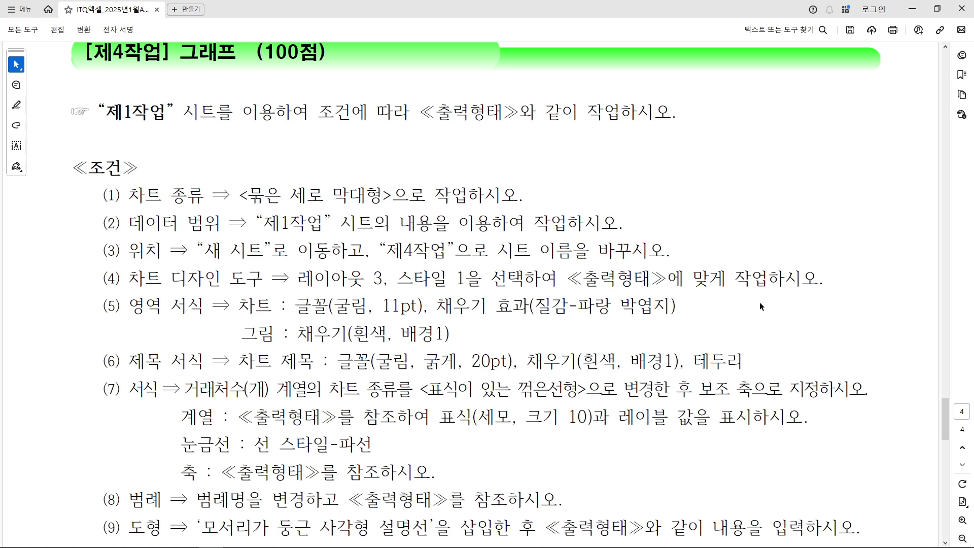
{"action": "scroll", "coordinate": [760, 303], "scroll_direction": "up", "scroll_amount": 1}
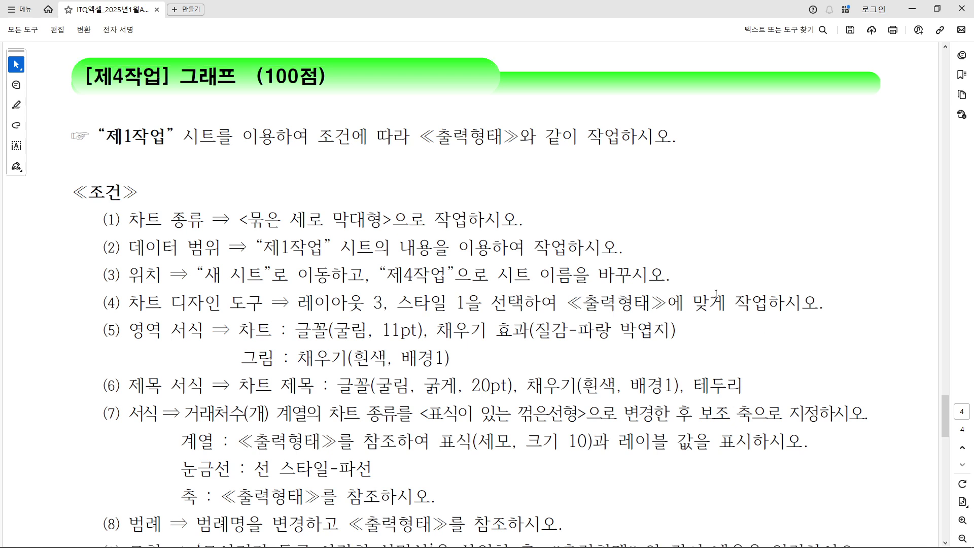
{"action": "left_click_drag", "start_coordinate": [108, 137], "coordinate": [521, 138]}
{"action": "left_click", "coordinate": [299, 274]}
{"action": "left_click_drag", "start_coordinate": [227, 220], "coordinate": [425, 219]}
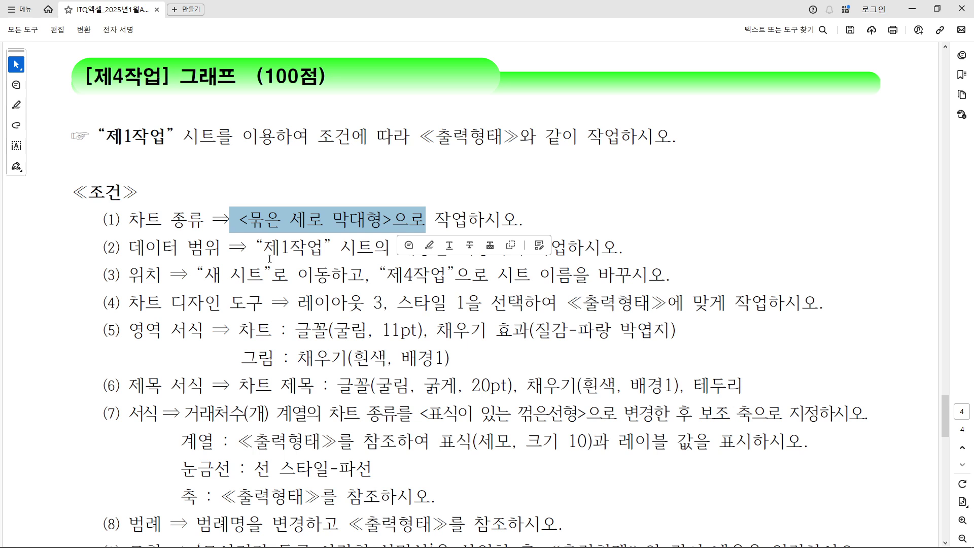
{"action": "left_click_drag", "start_coordinate": [260, 255], "coordinate": [629, 247]}
{"action": "left_click", "coordinate": [331, 274]}
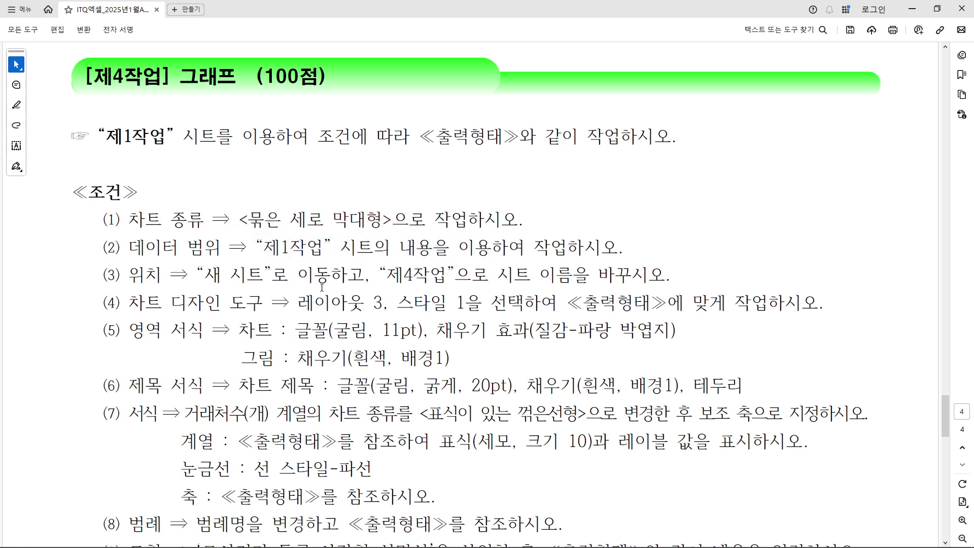
{"action": "left_click_drag", "start_coordinate": [222, 276], "coordinate": [664, 303]}
{"action": "left_click", "coordinate": [498, 351]}
{"action": "left_click_drag", "start_coordinate": [589, 274], "coordinate": [418, 276]}
{"action": "left_click", "coordinate": [414, 277]}
Annotate the sample chart: six categories from eight products, two left out; then return to Excel
{"action": "scroll", "coordinate": [567, 395], "scroll_direction": "down", "scroll_amount": 4}
{"action": "scroll", "coordinate": [568, 396], "scroll_direction": "down", "scroll_amount": 9}
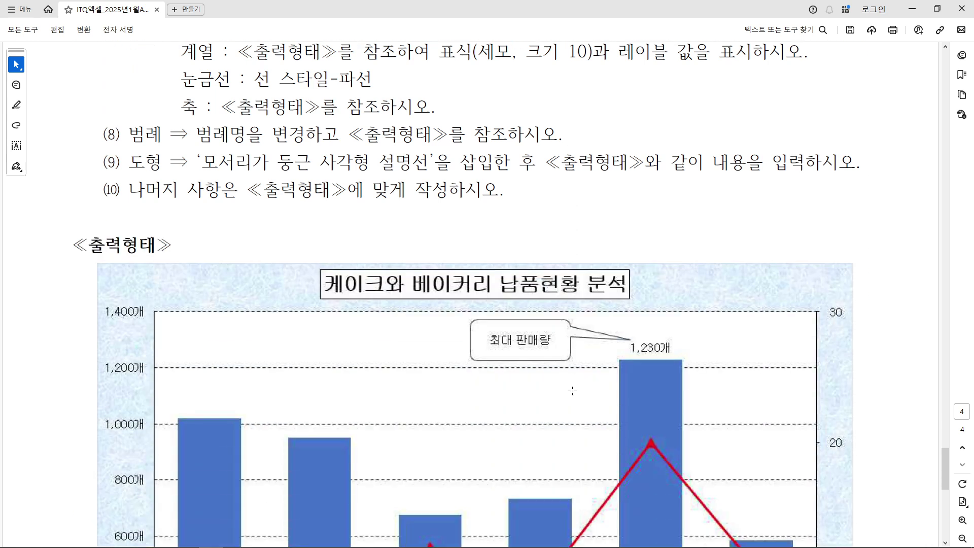
{"action": "scroll", "coordinate": [572, 387], "scroll_direction": "down", "scroll_amount": 2}
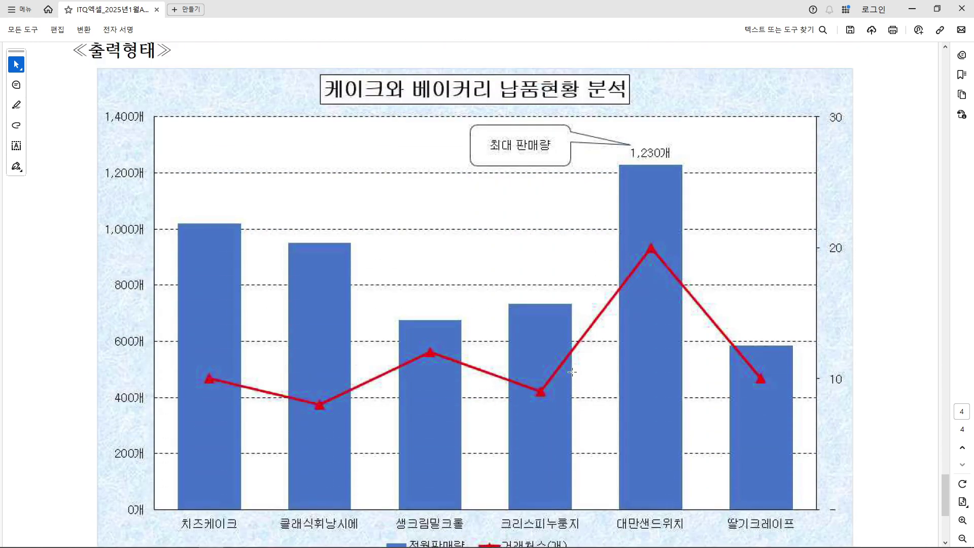
{"action": "left_click_drag", "start_coordinate": [117, 474], "coordinate": [876, 546]}
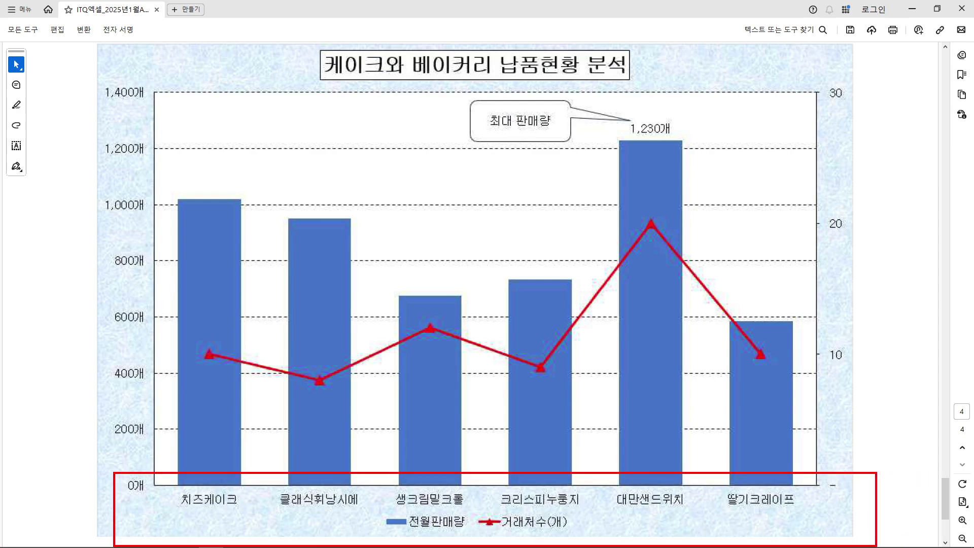
{"action": "mouse_move", "coordinate": [586, 118]}
{"action": "left_mouse_down"}
{"action": "mouse_move", "coordinate": [538, 224]}
{"action": "mouse_move", "coordinate": [511, 195]}
{"action": "left_mouse_up"}
{"action": "mouse_move", "coordinate": [556, 172]}
{"action": "left_mouse_down"}
{"action": "mouse_move", "coordinate": [595, 174]}
{"action": "mouse_move", "coordinate": [594, 195]}
{"action": "left_mouse_up"}
{"action": "left_click_drag", "start_coordinate": [606, 163], "coordinate": [638, 172]}
{"action": "left_click_drag", "start_coordinate": [641, 172], "coordinate": [629, 223]}
{"action": "left_click_drag", "start_coordinate": [465, 237], "coordinate": [685, 236]}
{"action": "mouse_move", "coordinate": [318, 170]}
{"action": "left_mouse_down"}
{"action": "mouse_move", "coordinate": [303, 196]}
{"action": "mouse_move", "coordinate": [319, 172]}
{"action": "left_mouse_up"}
{"action": "mouse_move", "coordinate": [341, 164]}
{"action": "left_mouse_down"}
{"action": "mouse_move", "coordinate": [366, 161]}
{"action": "mouse_move", "coordinate": [364, 189]}
{"action": "left_mouse_up"}
{"action": "left_click_drag", "start_coordinate": [376, 160], "coordinate": [395, 219]}
{"action": "left_click_drag", "start_coordinate": [419, 185], "coordinate": [458, 186]}
{"action": "left_click_drag", "start_coordinate": [251, 246], "coordinate": [781, 245]}
{"action": "left_click_drag", "start_coordinate": [735, 175], "coordinate": [766, 176]}
{"action": "left_click_drag", "start_coordinate": [736, 189], "coordinate": [795, 193]}
{"action": "left_click_drag", "start_coordinate": [837, 178], "coordinate": [882, 206]}
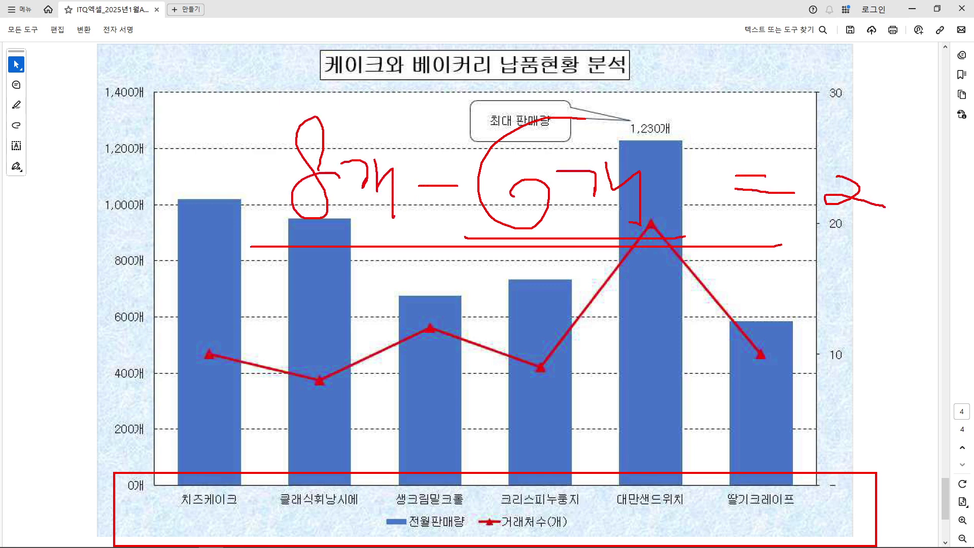
{"action": "key", "text": "Escape"}
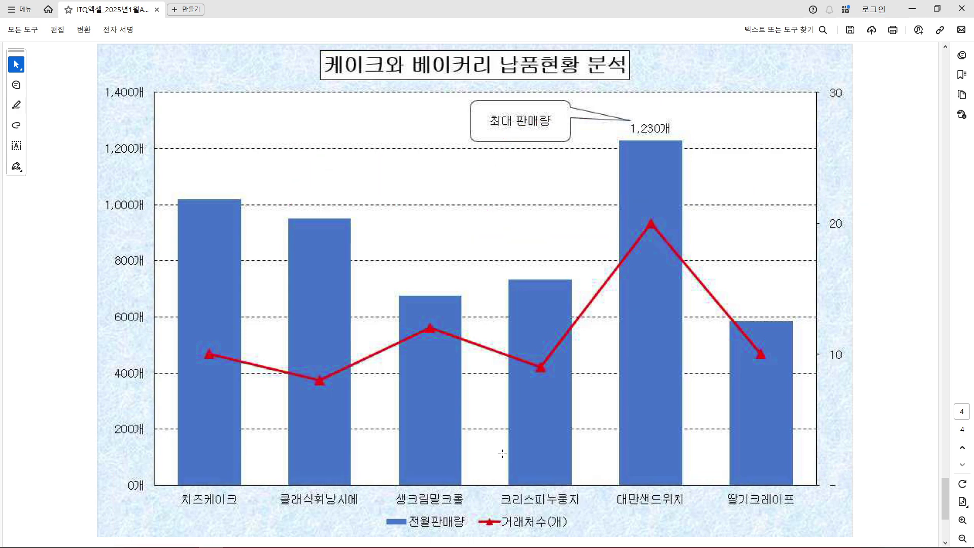
{"action": "left_click", "coordinate": [261, 537]}
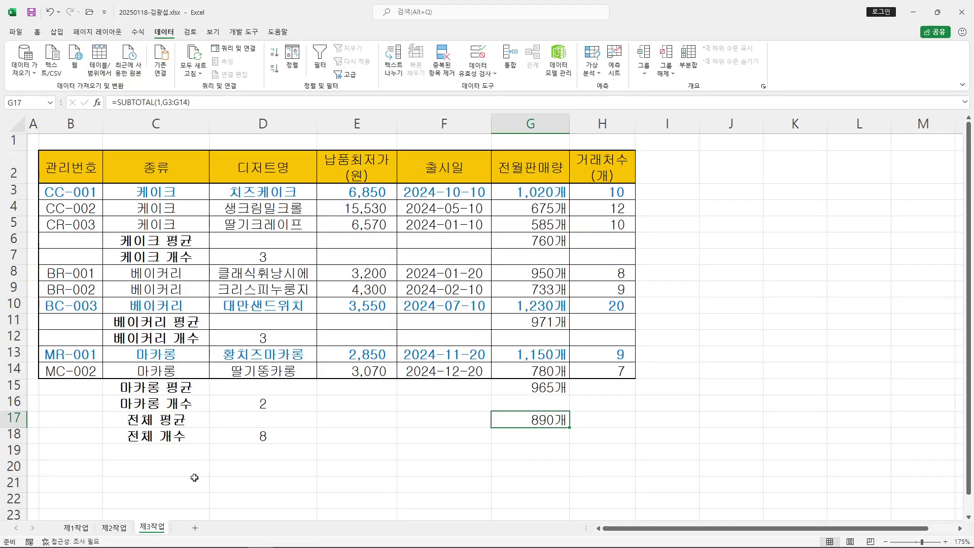
Switch to the 제1작업 sheet, collapse the ribbon, and restore the Excel window down
{"action": "left_click", "coordinate": [75, 528]}
{"action": "scroll", "coordinate": [245, 313], "scroll_direction": "up", "scroll_amount": 2}
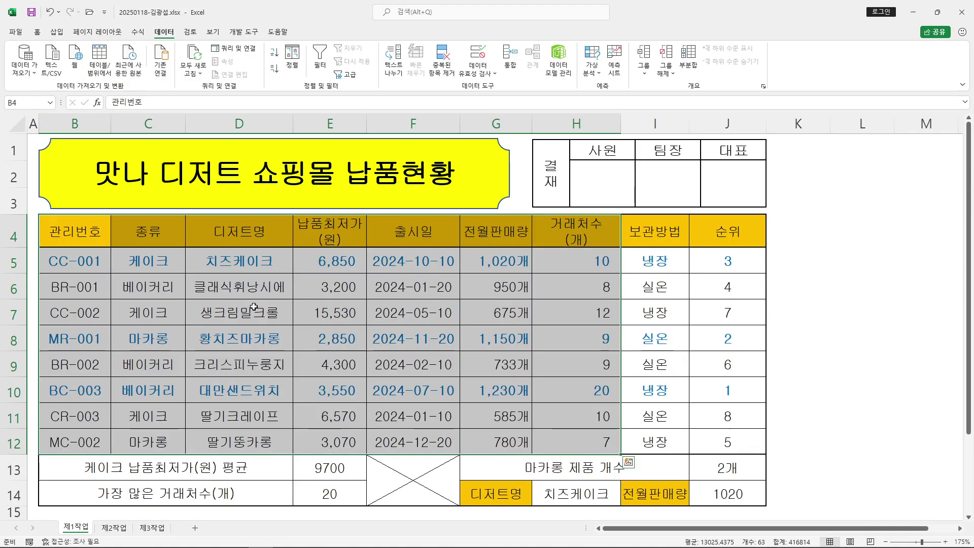
{"action": "scroll", "coordinate": [245, 312], "scroll_direction": "down", "scroll_amount": 1, "text": "ctrl"}
{"action": "double_click", "coordinate": [151, 36]}
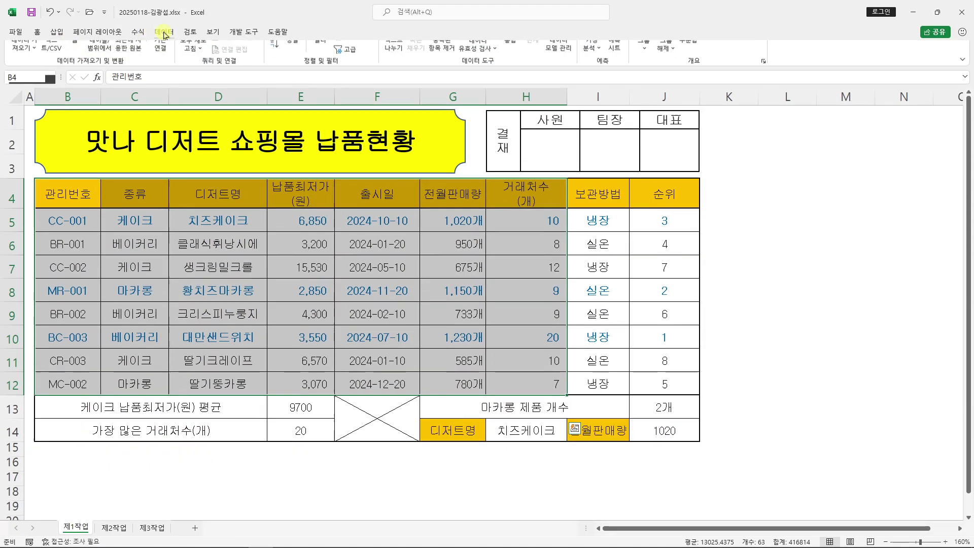
{"action": "left_click", "coordinate": [937, 12]}
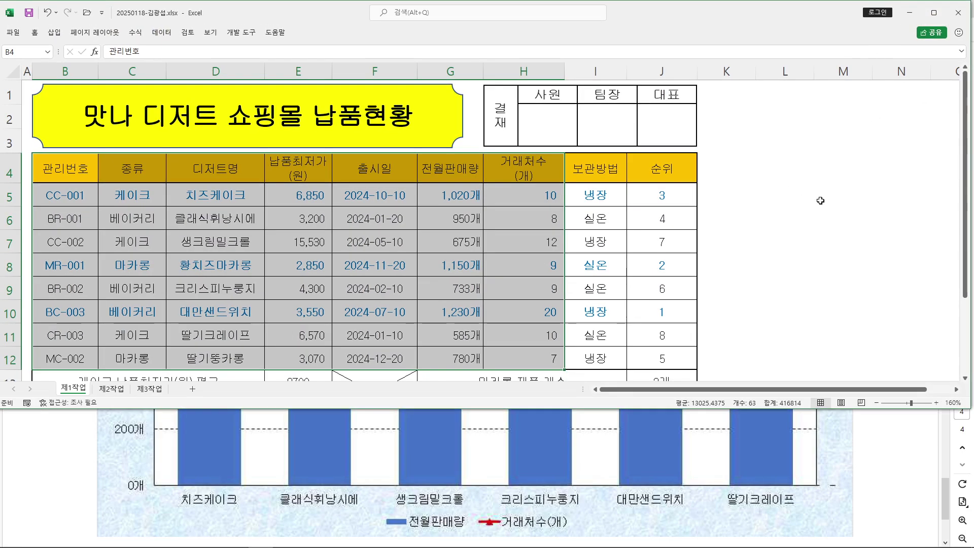
{"action": "left_click", "coordinate": [843, 195]}
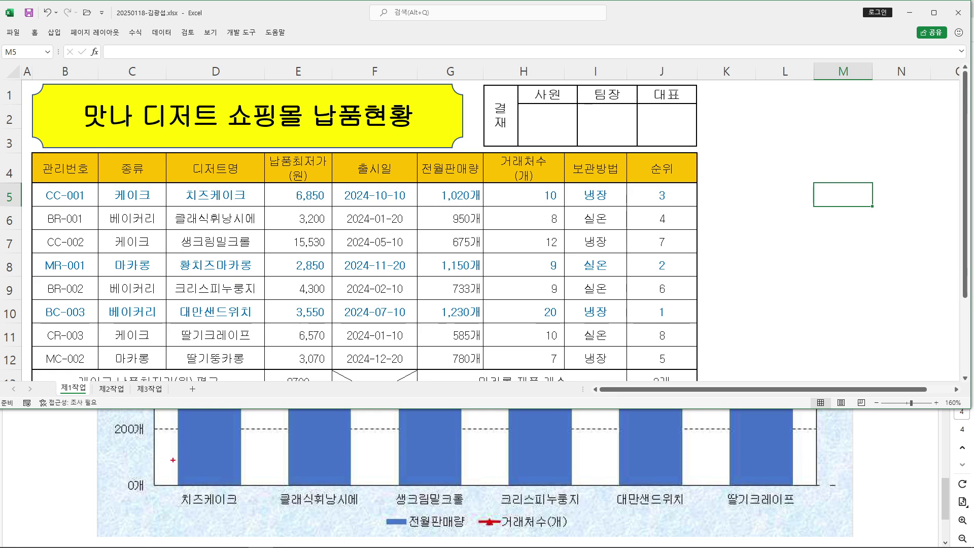
Mark the six chart desserts 치즈케이크 through 딸기크레이프 in the table, striking out the MR-001 row
{"action": "left_click_drag", "start_coordinate": [188, 520], "coordinate": [240, 521]}
{"action": "left_click_drag", "start_coordinate": [164, 183], "coordinate": [257, 204]}
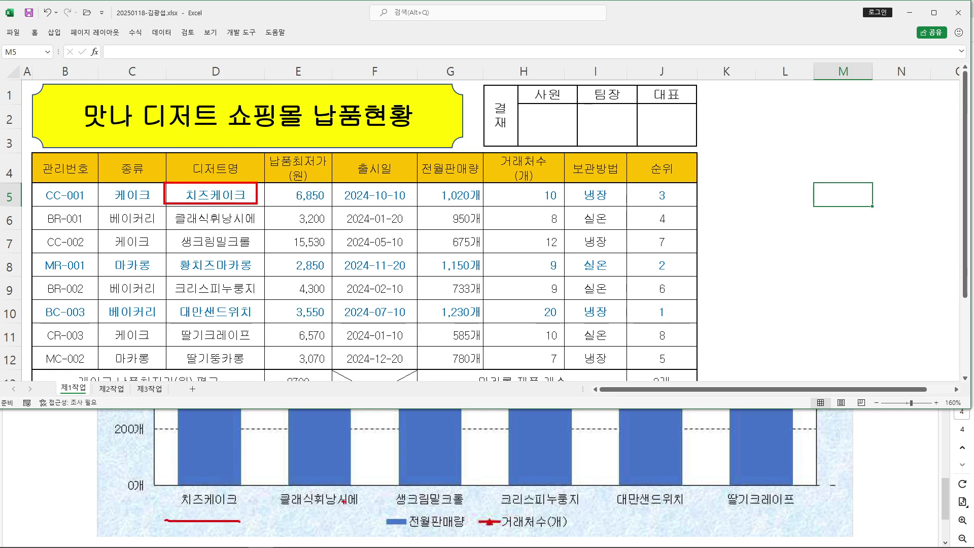
{"action": "left_click_drag", "start_coordinate": [166, 200], "coordinate": [262, 229]}
{"action": "left_click_drag", "start_coordinate": [171, 232], "coordinate": [265, 252]}
{"action": "left_click_drag", "start_coordinate": [40, 262], "coordinate": [709, 267]}
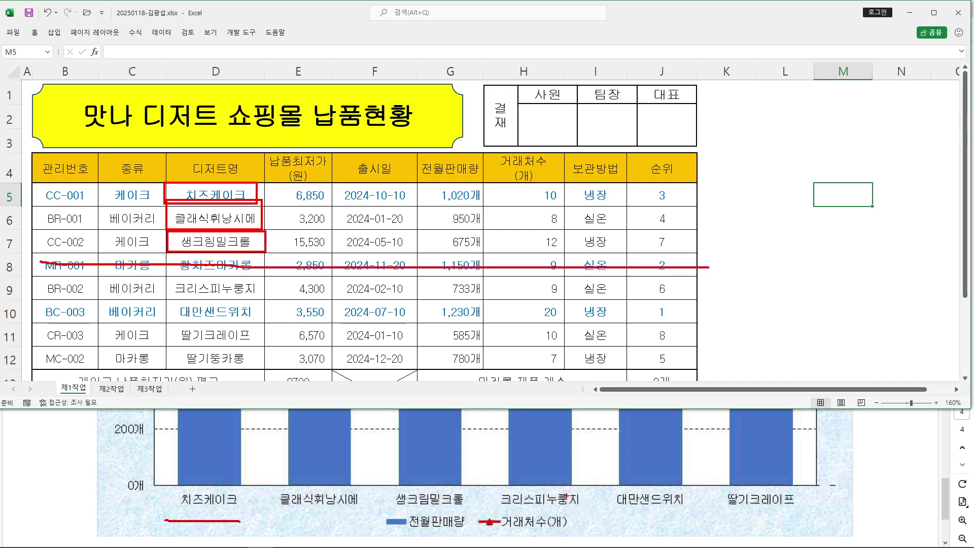
{"action": "left_click_drag", "start_coordinate": [163, 272], "coordinate": [263, 302]}
{"action": "left_click_drag", "start_coordinate": [168, 304], "coordinate": [265, 318]}
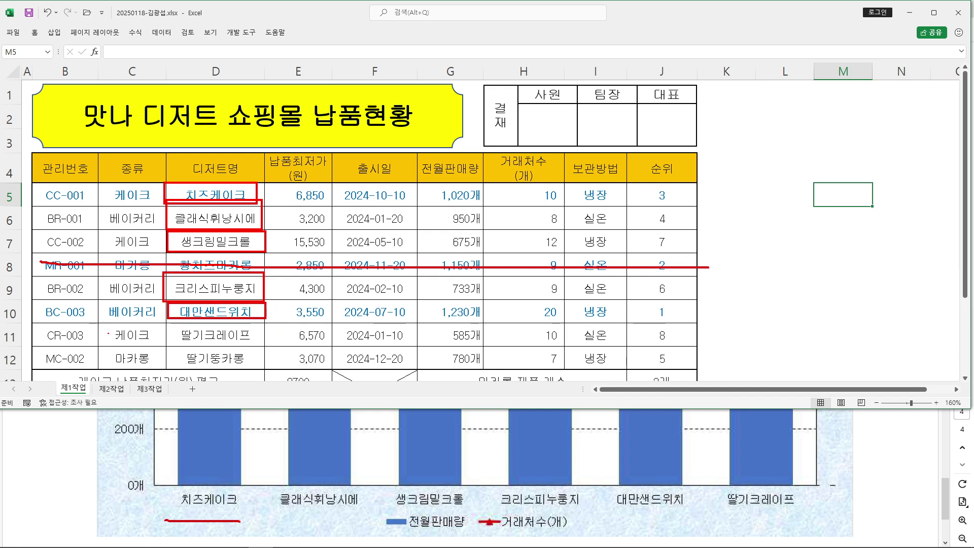
{"action": "left_click_drag", "start_coordinate": [171, 323], "coordinate": [264, 325]}
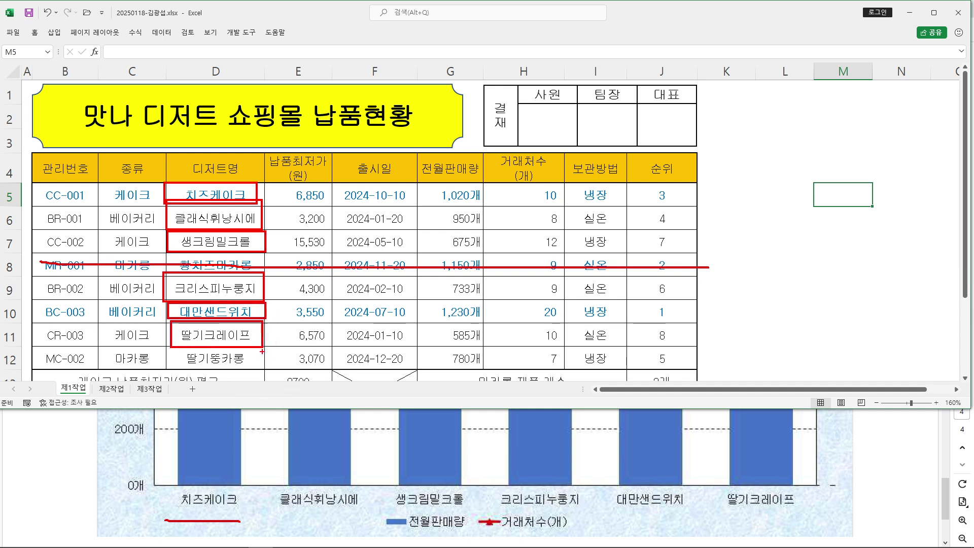
Number three steps with circled 1–3 beside the table and draw lines separating them
{"action": "left_click_drag", "start_coordinate": [707, 78], "coordinate": [708, 105]}
{"action": "mouse_move", "coordinate": [729, 121]}
{"action": "left_mouse_down"}
{"action": "mouse_move", "coordinate": [707, 120]}
{"action": "mouse_move", "coordinate": [722, 125]}
{"action": "left_mouse_up"}
{"action": "mouse_move", "coordinate": [695, 159]}
{"action": "left_mouse_down"}
{"action": "mouse_move", "coordinate": [693, 178]}
{"action": "mouse_move", "coordinate": [711, 149]}
{"action": "mouse_move", "coordinate": [721, 198]}
{"action": "left_mouse_up"}
{"action": "mouse_move", "coordinate": [685, 241]}
{"action": "left_mouse_down"}
{"action": "mouse_move", "coordinate": [705, 245]}
{"action": "mouse_move", "coordinate": [685, 265]}
{"action": "mouse_move", "coordinate": [725, 271]}
{"action": "left_mouse_up"}
{"action": "left_click_drag", "start_coordinate": [650, 118], "coordinate": [956, 122]}
{"action": "left_click_drag", "start_coordinate": [655, 218], "coordinate": [934, 209]}
{"action": "left_click_drag", "start_coordinate": [703, 282], "coordinate": [973, 285]}
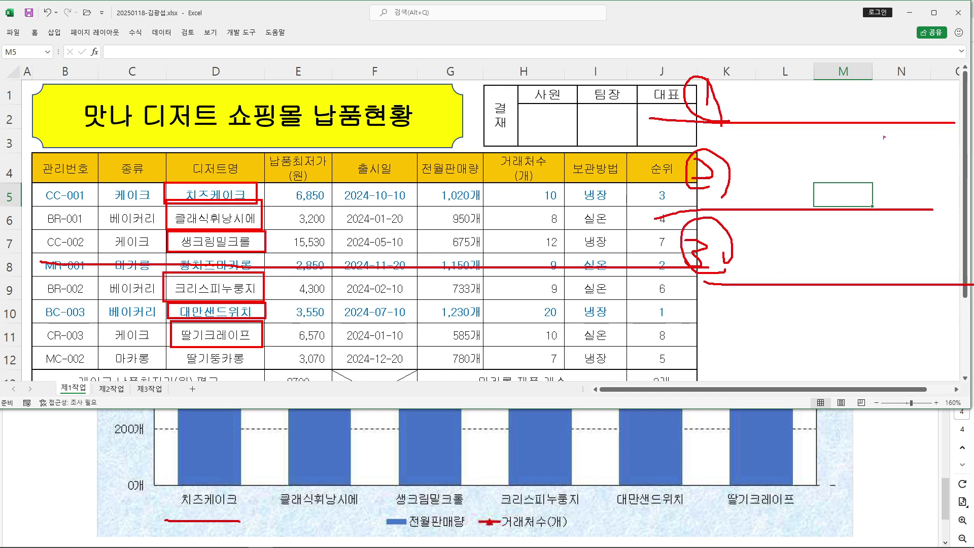
Handwrite the note for step 1 beside the table
{"action": "mouse_move", "coordinate": [741, 83]}
{"action": "left_mouse_down"}
{"action": "mouse_move", "coordinate": [782, 80]}
{"action": "mouse_move", "coordinate": [767, 87]}
{"action": "mouse_move", "coordinate": [781, 95]}
{"action": "left_mouse_up"}
{"action": "mouse_move", "coordinate": [749, 99]}
{"action": "left_mouse_down"}
{"action": "mouse_move", "coordinate": [763, 107]}
{"action": "mouse_move", "coordinate": [787, 94]}
{"action": "mouse_move", "coordinate": [810, 106]}
{"action": "left_mouse_up"}
{"action": "left_click_drag", "start_coordinate": [813, 78], "coordinate": [851, 91]}
{"action": "left_click_drag", "start_coordinate": [850, 92], "coordinate": [844, 111]}
{"action": "left_click_drag", "start_coordinate": [862, 63], "coordinate": [881, 86]}
{"action": "left_click_drag", "start_coordinate": [857, 91], "coordinate": [873, 107]}
{"action": "left_click_drag", "start_coordinate": [878, 70], "coordinate": [900, 68]}
{"action": "left_click_drag", "start_coordinate": [895, 66], "coordinate": [928, 94]}
{"action": "left_click_drag", "start_coordinate": [911, 88], "coordinate": [952, 109]}
{"action": "left_click_drag", "start_coordinate": [929, 68], "coordinate": [944, 55]}
{"action": "mouse_move", "coordinate": [939, 71]}
{"action": "left_mouse_down"}
{"action": "mouse_move", "coordinate": [933, 90]}
{"action": "mouse_move", "coordinate": [959, 81]}
{"action": "left_mouse_up"}
{"action": "left_click_drag", "start_coordinate": [947, 96], "coordinate": [967, 87]}
Write the step 2 note and mark the range 디저트명 through 생크림밀크롤 with an arrow
{"action": "mouse_move", "coordinate": [166, 155]}
{"action": "left_mouse_down"}
{"action": "mouse_move", "coordinate": [263, 181]}
{"action": "mouse_move", "coordinate": [166, 155]}
{"action": "left_mouse_up"}
{"action": "mouse_move", "coordinate": [757, 163]}
{"action": "left_mouse_down"}
{"action": "mouse_move", "coordinate": [753, 172]}
{"action": "mouse_move", "coordinate": [802, 149]}
{"action": "mouse_move", "coordinate": [799, 173]}
{"action": "mouse_move", "coordinate": [865, 165]}
{"action": "mouse_move", "coordinate": [870, 213]}
{"action": "mouse_move", "coordinate": [897, 167]}
{"action": "mouse_move", "coordinate": [916, 187]}
{"action": "left_mouse_up"}
{"action": "mouse_move", "coordinate": [927, 156]}
{"action": "left_mouse_down"}
{"action": "mouse_move", "coordinate": [931, 173]}
{"action": "mouse_move", "coordinate": [973, 189]}
{"action": "left_mouse_up"}
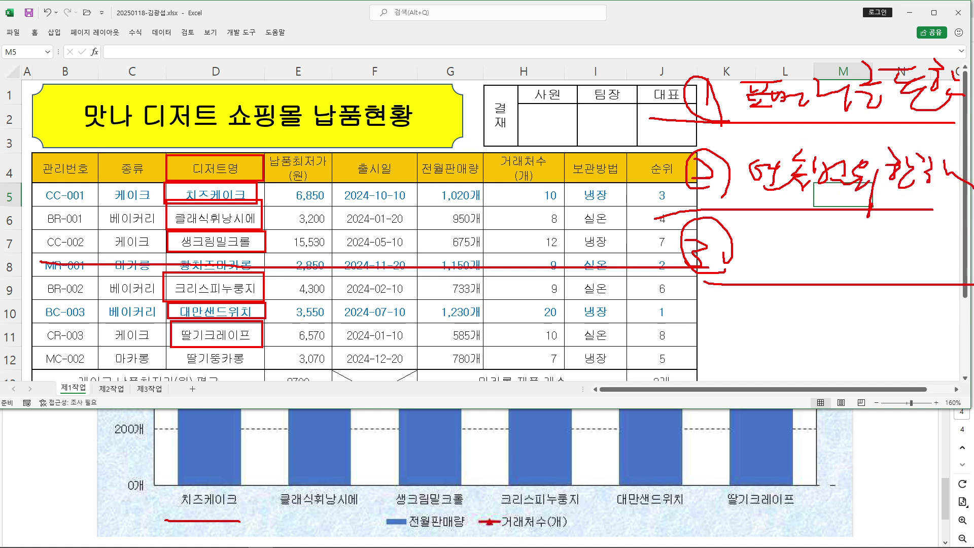
{"action": "left_click_drag", "start_coordinate": [164, 152], "coordinate": [264, 251]}
{"action": "mouse_move", "coordinate": [208, 183]}
{"action": "left_mouse_down"}
{"action": "mouse_move", "coordinate": [208, 230]}
{"action": "mouse_move", "coordinate": [222, 227]}
{"action": "left_mouse_up"}
{"action": "left_click_drag", "start_coordinate": [242, 155], "coordinate": [242, 241]}
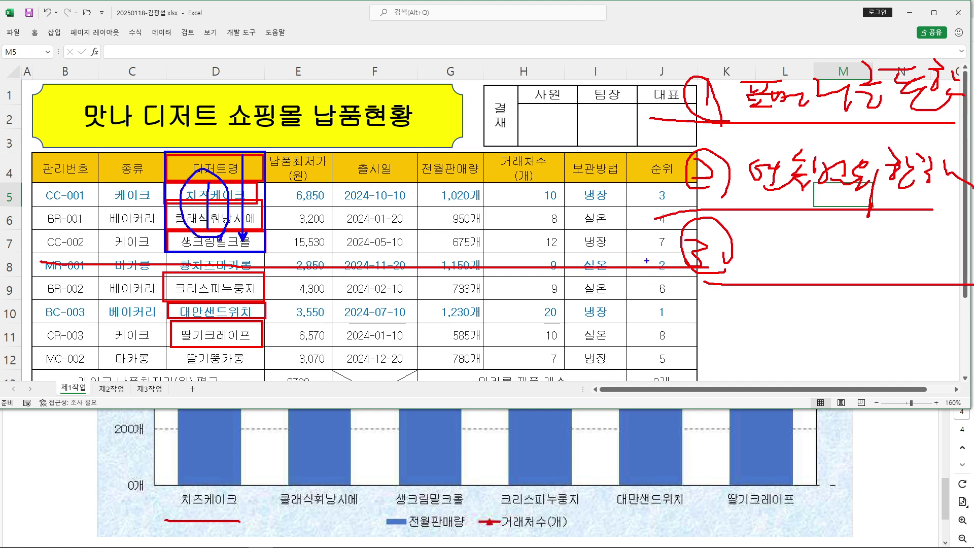
{"action": "mouse_move", "coordinate": [764, 248]}
{"action": "left_mouse_down"}
{"action": "mouse_move", "coordinate": [778, 263]}
{"action": "mouse_move", "coordinate": [816, 265]}
{"action": "left_mouse_up"}
{"action": "mouse_move", "coordinate": [826, 242]}
{"action": "left_mouse_down"}
{"action": "mouse_move", "coordinate": [807, 267]}
{"action": "mouse_move", "coordinate": [835, 267]}
{"action": "left_mouse_up"}
{"action": "left_click_drag", "start_coordinate": [862, 232], "coordinate": [880, 262]}
{"action": "mouse_move", "coordinate": [880, 248]}
{"action": "left_mouse_down"}
{"action": "mouse_move", "coordinate": [900, 244]}
{"action": "mouse_move", "coordinate": [904, 274]}
{"action": "left_mouse_up"}
{"action": "left_click_drag", "start_coordinate": [944, 260], "coordinate": [945, 262]}
{"action": "left_click_drag", "start_coordinate": [900, 260], "coordinate": [930, 257]}
{"action": "mouse_move", "coordinate": [69, 213]}
{"action": "left_mouse_down"}
{"action": "mouse_move", "coordinate": [70, 351]}
{"action": "mouse_move", "coordinate": [85, 235]}
{"action": "left_mouse_up"}
{"action": "left_click_drag", "start_coordinate": [50, 238], "coordinate": [96, 220]}
{"action": "left_click_drag", "start_coordinate": [302, 112], "coordinate": [572, 113]}
{"action": "left_click_drag", "start_coordinate": [442, 97], "coordinate": [444, 124]}
{"action": "left_click_drag", "start_coordinate": [372, 513], "coordinate": [596, 543]}
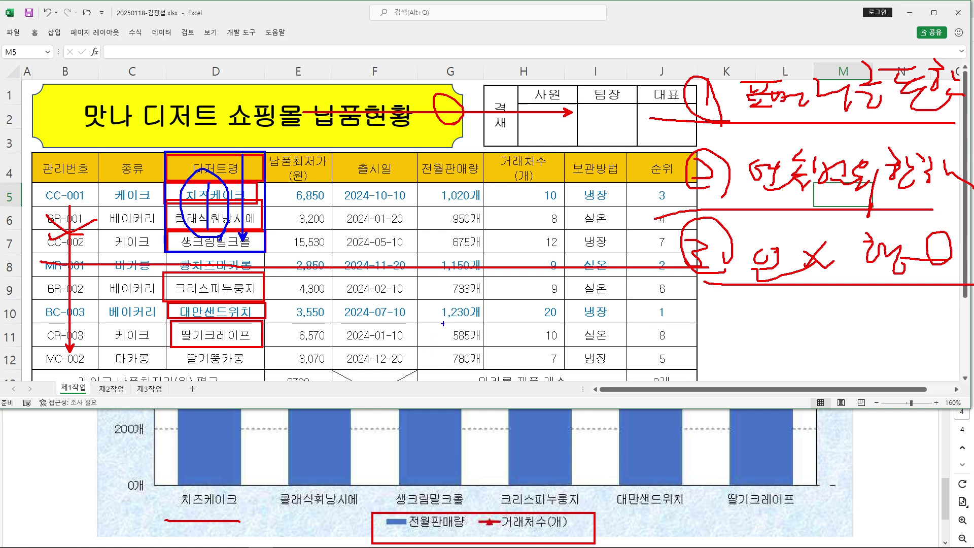
{"action": "left_click_drag", "start_coordinate": [462, 139], "coordinate": [477, 138]}
{"action": "mouse_move", "coordinate": [416, 152]}
{"action": "left_mouse_down"}
{"action": "mouse_move", "coordinate": [522, 238]}
{"action": "mouse_move", "coordinate": [564, 253]}
{"action": "left_mouse_up"}
{"action": "left_click_drag", "start_coordinate": [466, 178], "coordinate": [551, 243]}
{"action": "left_click_drag", "start_coordinate": [444, 166], "coordinate": [550, 244]}
{"action": "left_click_drag", "start_coordinate": [469, 184], "coordinate": [440, 164]}
{"action": "mouse_move", "coordinate": [510, 176]}
{"action": "left_mouse_down"}
{"action": "mouse_move", "coordinate": [530, 186]}
{"action": "mouse_move", "coordinate": [518, 203]}
{"action": "left_mouse_up"}
{"action": "mouse_move", "coordinate": [523, 166]}
{"action": "left_mouse_down"}
{"action": "mouse_move", "coordinate": [542, 191]}
{"action": "mouse_move", "coordinate": [534, 208]}
{"action": "left_mouse_up"}
{"action": "mouse_move", "coordinate": [167, 274]}
{"action": "left_mouse_down"}
{"action": "mouse_move", "coordinate": [168, 333]}
{"action": "mouse_move", "coordinate": [263, 315]}
{"action": "mouse_move", "coordinate": [168, 273]}
{"action": "mouse_move", "coordinate": [217, 318]}
{"action": "left_mouse_up"}
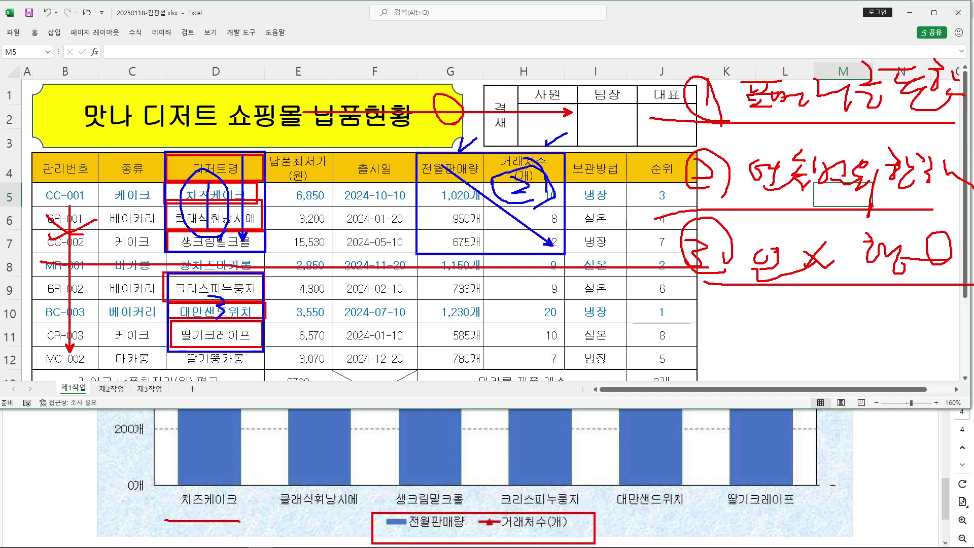
{"action": "mouse_move", "coordinate": [417, 287]}
{"action": "left_mouse_down"}
{"action": "mouse_move", "coordinate": [441, 348]}
{"action": "mouse_move", "coordinate": [417, 272]}
{"action": "left_mouse_up"}
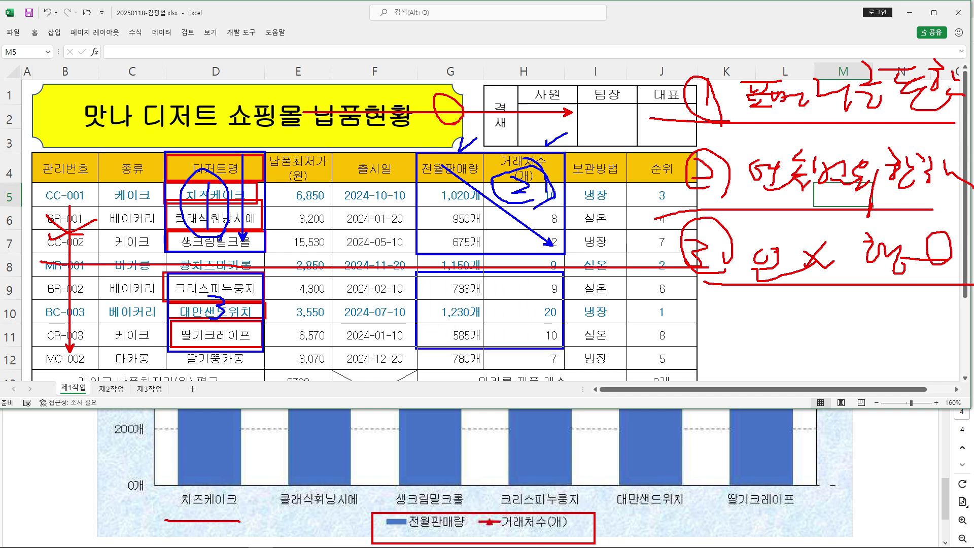
{"action": "mouse_move", "coordinate": [505, 294]}
{"action": "left_mouse_down"}
{"action": "mouse_move", "coordinate": [517, 318]}
{"action": "mouse_move", "coordinate": [503, 330]}
{"action": "left_mouse_up"}
Select D4:D7, then Ctrl-add G4:H7, D9:D11 and G9:H11 as chart data
{"action": "key", "text": "Escape"}
{"action": "left_click_drag", "start_coordinate": [216, 169], "coordinate": [222, 242]}
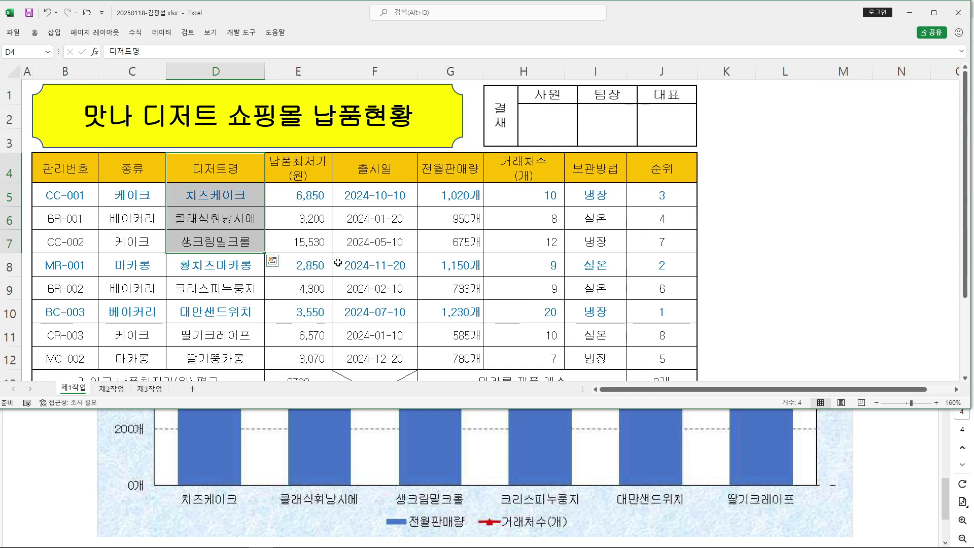
{"action": "mouse_move", "coordinate": [703, 61]}
{"action": "left_mouse_down"}
{"action": "mouse_move", "coordinate": [683, 104]}
{"action": "mouse_move", "coordinate": [921, 182]}
{"action": "left_mouse_up"}
{"action": "mouse_move", "coordinate": [772, 101]}
{"action": "left_mouse_down"}
{"action": "mouse_move", "coordinate": [784, 96]}
{"action": "mouse_move", "coordinate": [857, 147]}
{"action": "left_mouse_up"}
{"action": "left_click_drag", "start_coordinate": [631, 165], "coordinate": [689, 212]}
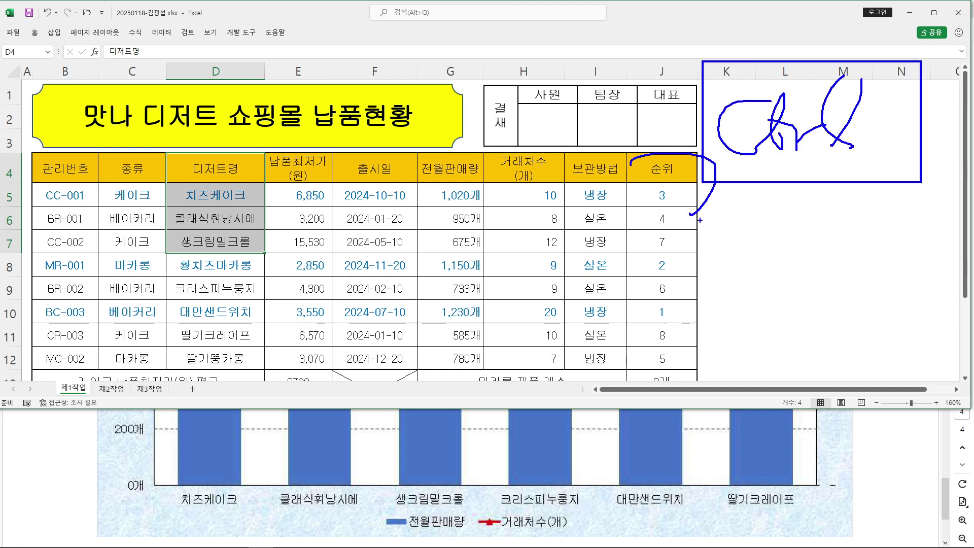
{"action": "key", "text": "Escape"}
{"action": "left_click_drag", "start_coordinate": [443, 163], "coordinate": [536, 242], "text": "ctrl"}
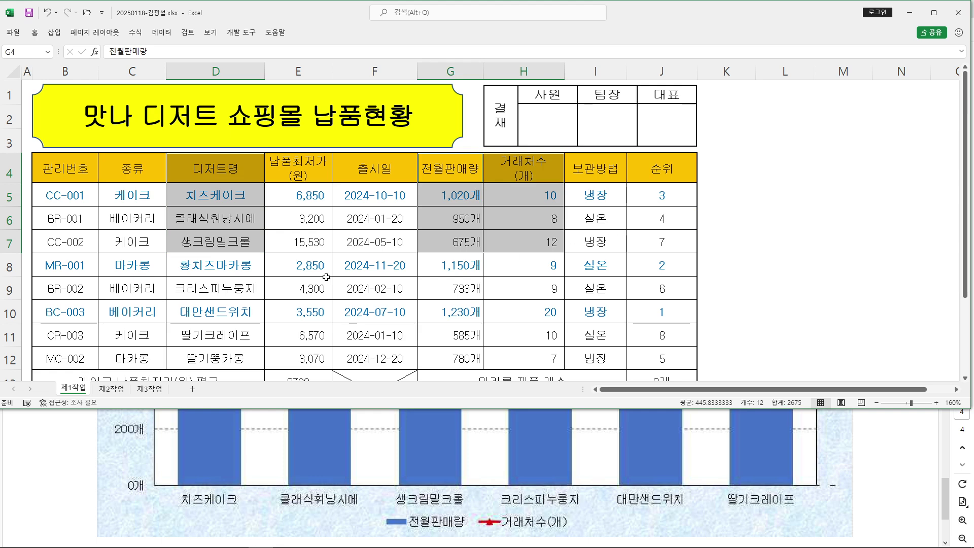
{"action": "left_click_drag", "start_coordinate": [219, 291], "coordinate": [223, 334], "text": "ctrl"}
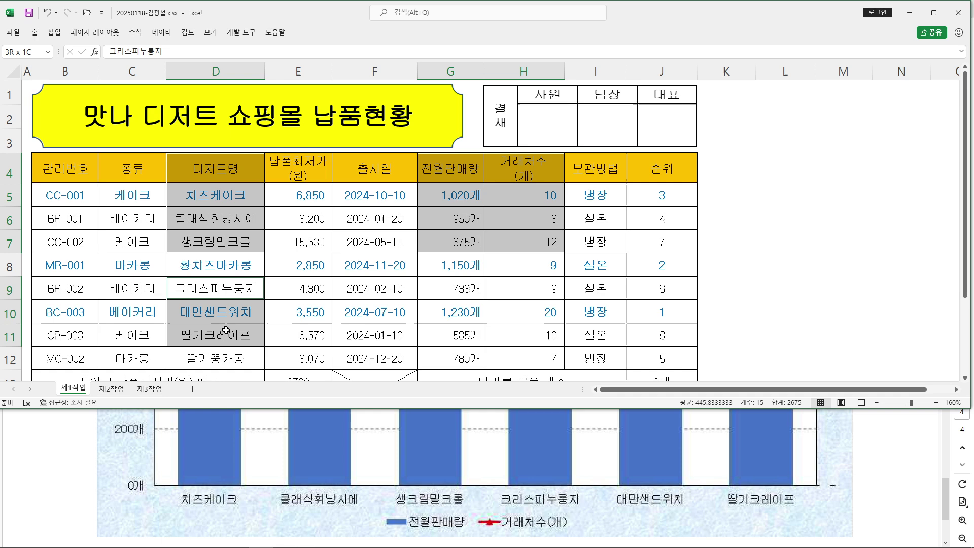
{"action": "left_click_drag", "start_coordinate": [441, 286], "coordinate": [530, 330], "text": "ctrl"}
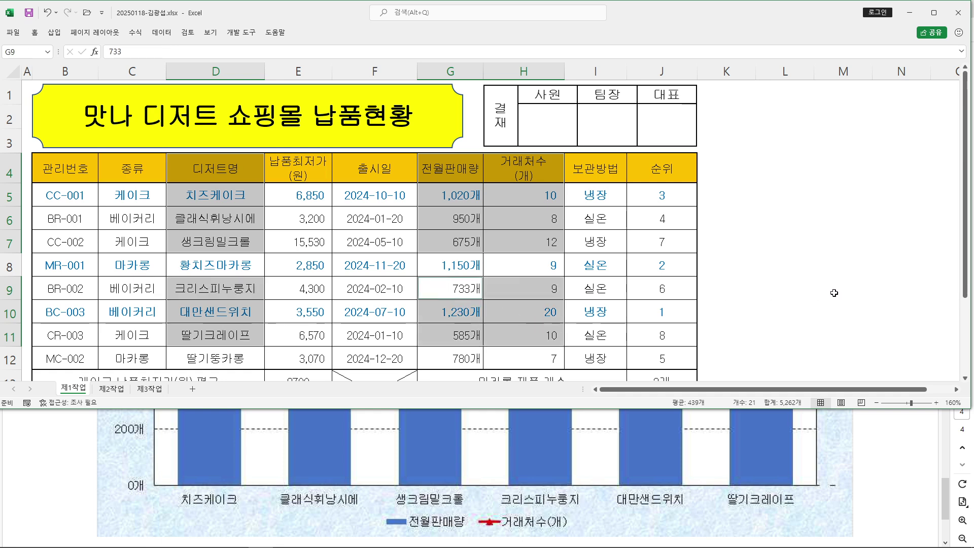
Annotate the selection beside the table, then create a chart sheet from it with F11
{"action": "key", "text": "ctrl+2"}
{"action": "left_click_drag", "start_coordinate": [637, 115], "coordinate": [840, 276], "text": "ctrl"}
{"action": "mouse_move", "coordinate": [691, 169]}
{"action": "left_mouse_down"}
{"action": "mouse_move", "coordinate": [754, 172]}
{"action": "mouse_move", "coordinate": [686, 233]}
{"action": "left_mouse_up"}
{"action": "left_click_drag", "start_coordinate": [686, 196], "coordinate": [724, 199]}
{"action": "mouse_move", "coordinate": [750, 187]}
{"action": "left_mouse_down"}
{"action": "mouse_move", "coordinate": [746, 221]}
{"action": "mouse_move", "coordinate": [752, 215]}
{"action": "left_mouse_up"}
{"action": "left_click_drag", "start_coordinate": [776, 181], "coordinate": [775, 228]}
{"action": "left_click_drag", "start_coordinate": [755, 138], "coordinate": [790, 36], "text": "ctrl+shift"}
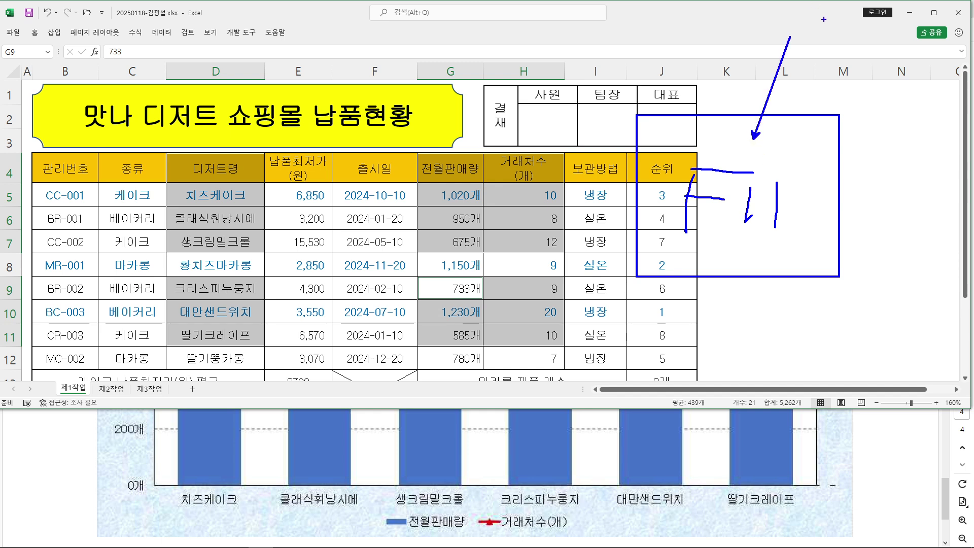
{"action": "key", "text": "Escape"}
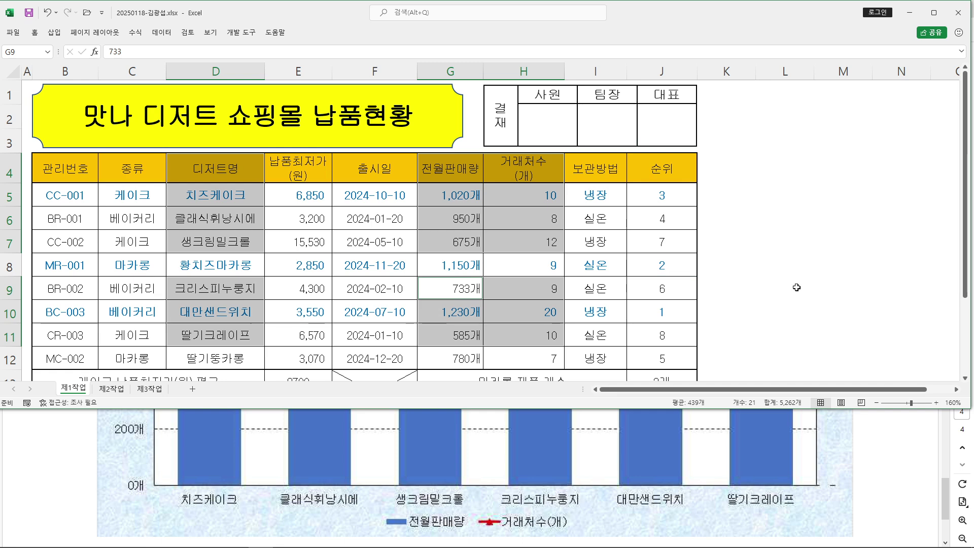
{"action": "key", "text": "F11"}
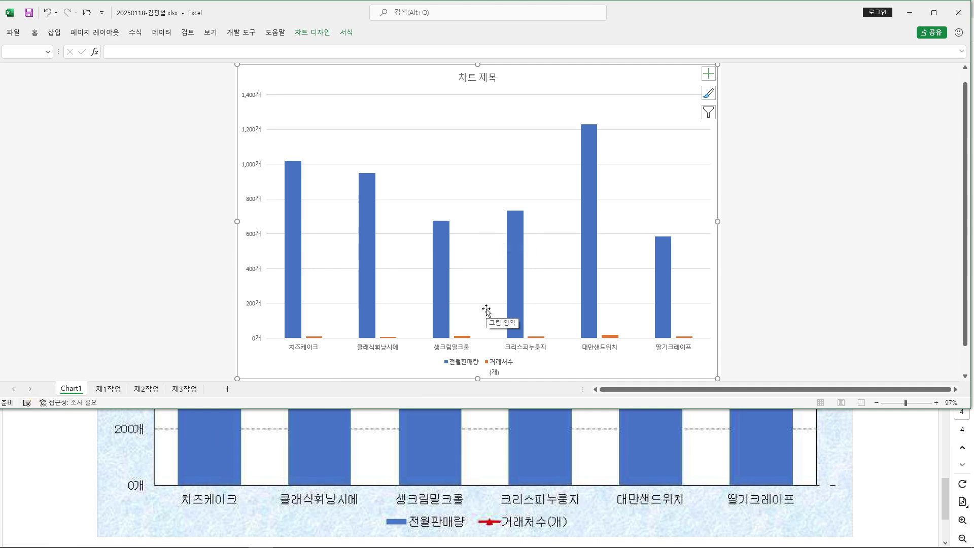
Rename the Chart1 sheet to 제4작업
{"action": "left_click", "coordinate": [74, 381]}
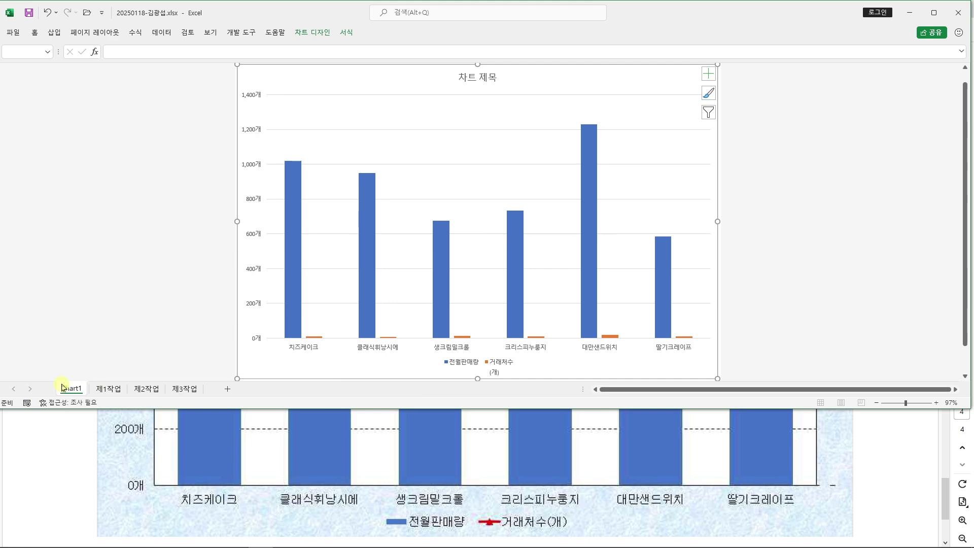
{"action": "double_click", "coordinate": [72, 390]}
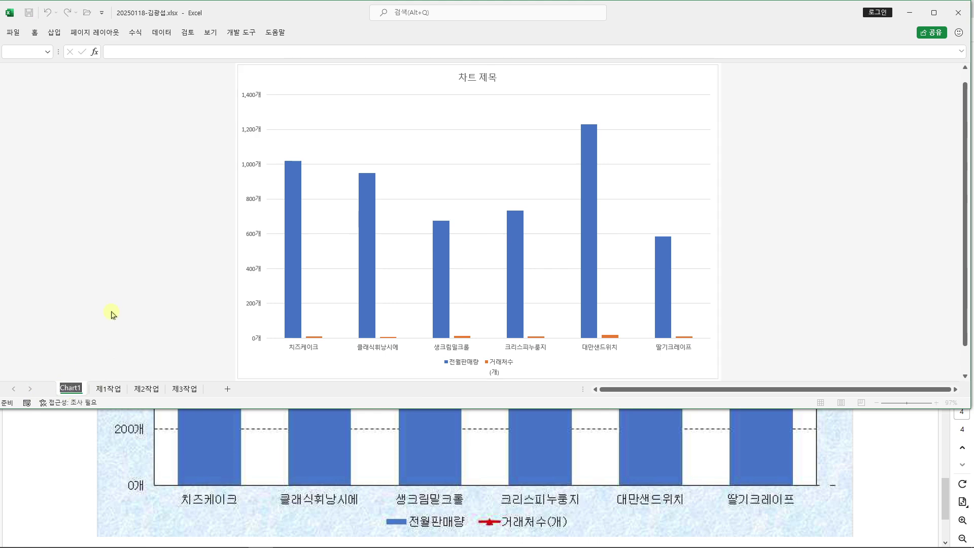
{"action": "type", "text": "제4작업"}
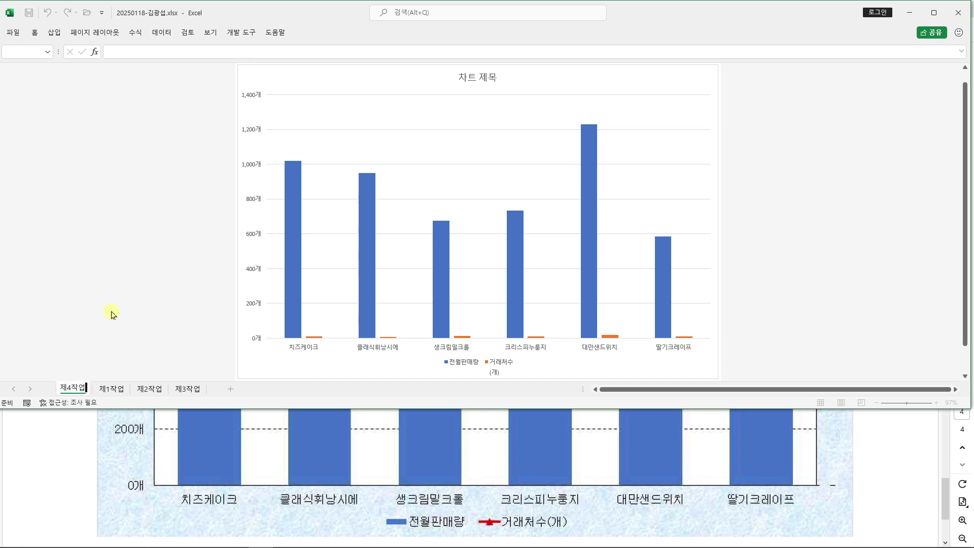
{"action": "key", "text": "Return"}
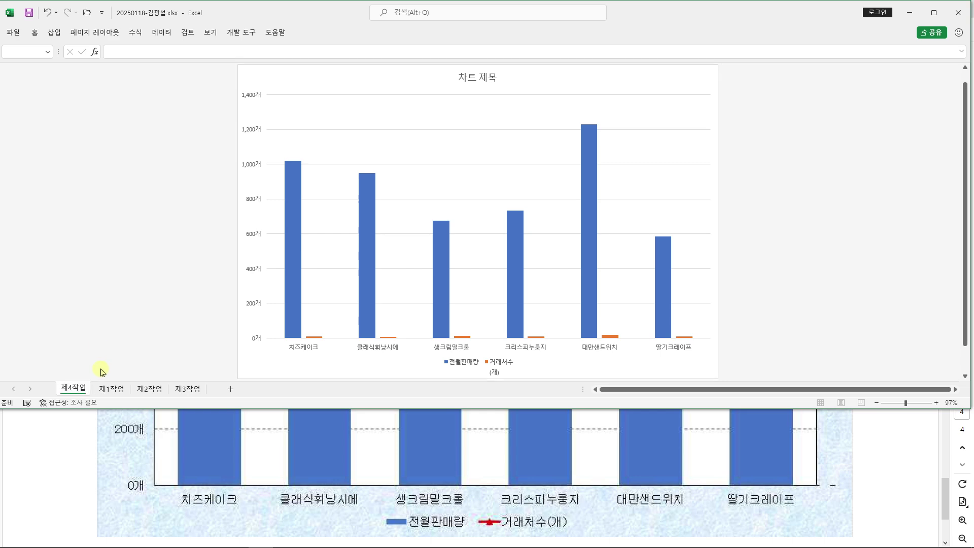
Move the 제4작업 sheet to sit after 제3작업 and bring the task PDF forward
{"action": "scroll", "coordinate": [62, 444], "scroll_direction": "down", "scroll_amount": 1}
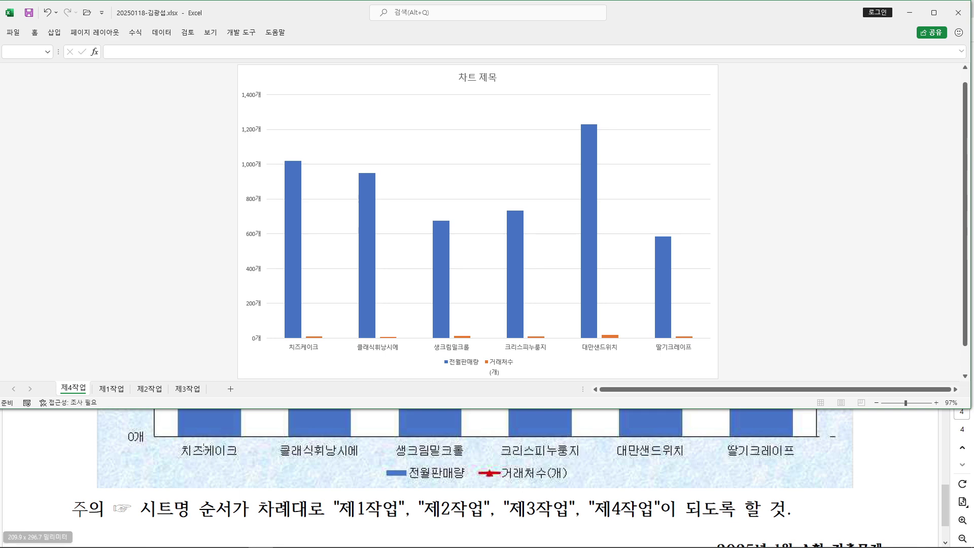
{"action": "mouse_move", "coordinate": [80, 379]}
{"action": "left_mouse_down"}
{"action": "mouse_move", "coordinate": [172, 342]}
{"action": "mouse_move", "coordinate": [221, 366]}
{"action": "mouse_move", "coordinate": [244, 356]}
{"action": "left_mouse_up"}
{"action": "mouse_move", "coordinate": [69, 389]}
{"action": "left_mouse_down"}
{"action": "mouse_move", "coordinate": [179, 374]}
{"action": "mouse_move", "coordinate": [211, 388]}
{"action": "left_mouse_up"}
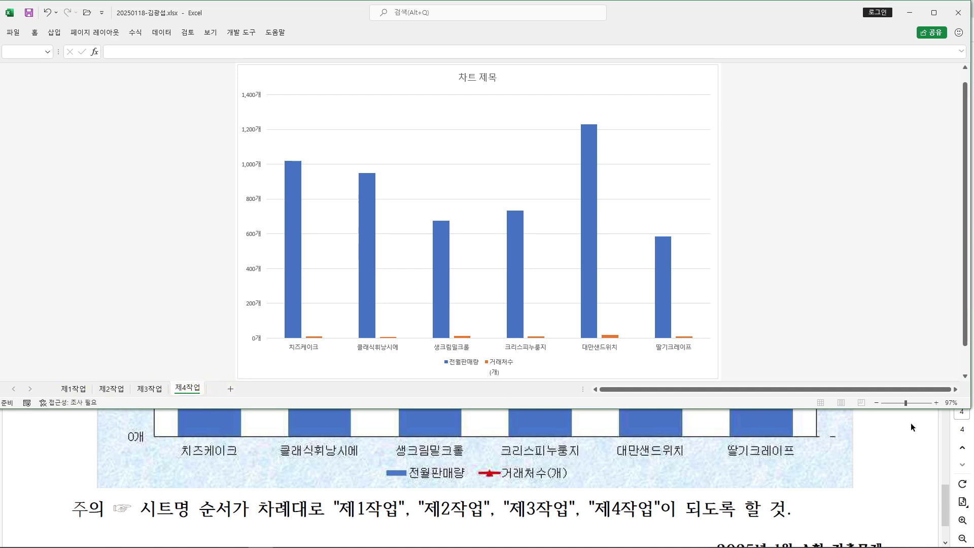
{"action": "left_click", "coordinate": [901, 436]}
Scroll the PDF to the ≪조건≫ list and mark conditions (1)–(3)
{"action": "scroll", "coordinate": [773, 421], "scroll_direction": "up", "scroll_amount": 5}
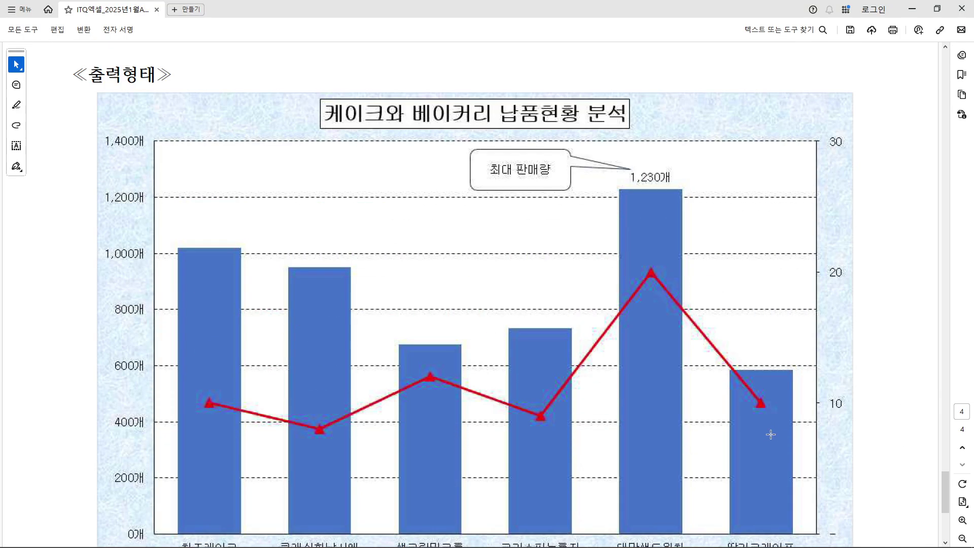
{"action": "scroll", "coordinate": [773, 412], "scroll_direction": "up", "scroll_amount": 6}
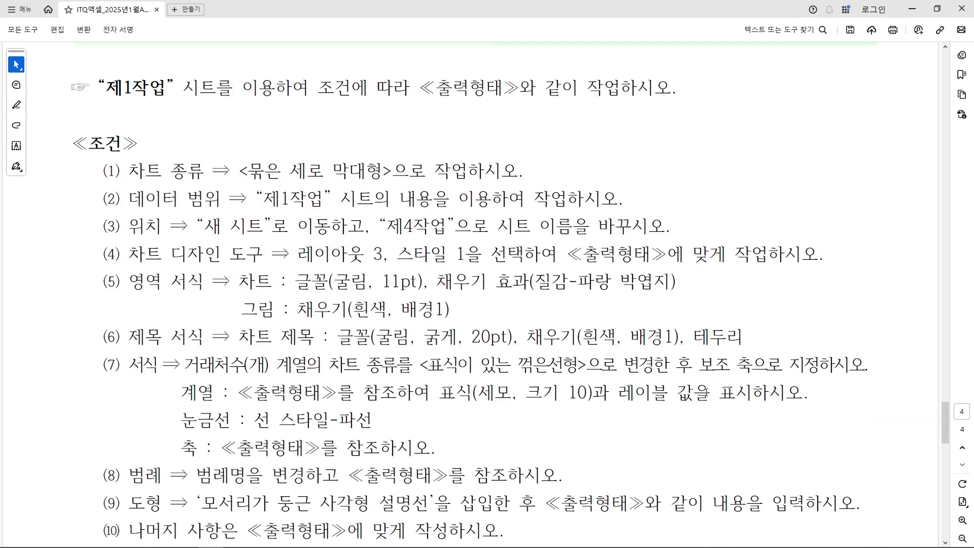
{"action": "left_click_drag", "start_coordinate": [68, 153], "coordinate": [729, 241]}
{"action": "left_click_drag", "start_coordinate": [775, 156], "coordinate": [827, 123]}
{"action": "key", "text": "Escape"}
Restore Acrobat to the lower half and highlight condition (4): Layout 3, Style 1
{"action": "left_click", "coordinate": [937, 8]}
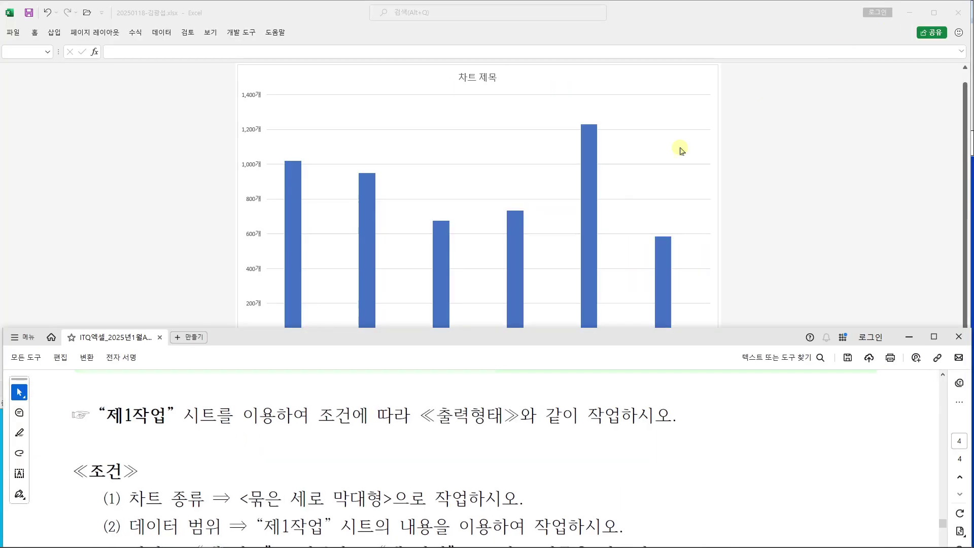
{"action": "scroll", "coordinate": [362, 451], "scroll_direction": "down", "scroll_amount": 2}
{"action": "scroll", "coordinate": [361, 449], "scroll_direction": "down", "scroll_amount": 2}
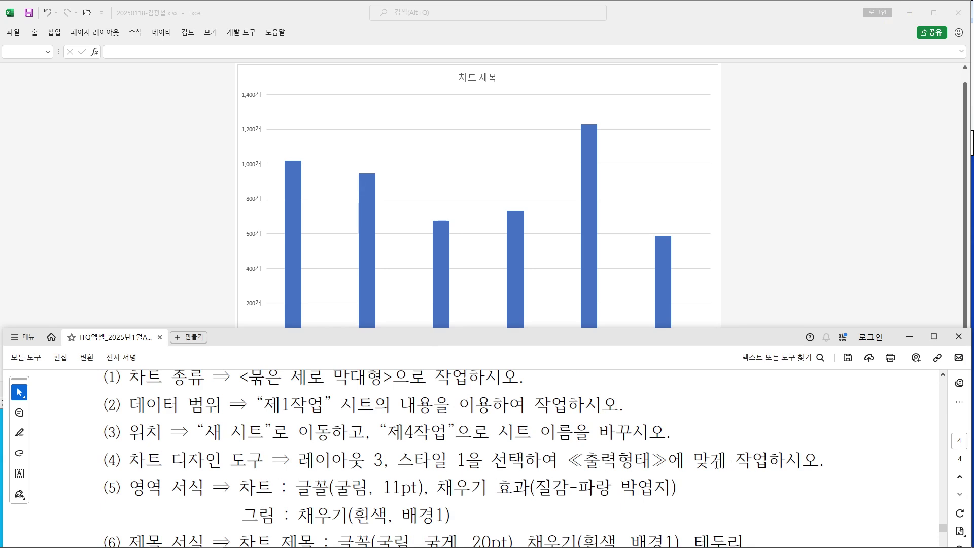
{"action": "left_click_drag", "start_coordinate": [299, 461], "coordinate": [482, 461]}
{"action": "left_click", "coordinate": [417, 462]}
Apply Quick Layout 3 and chart Style 1 to the 제4작업 chart
{"action": "left_click", "coordinate": [680, 77]}
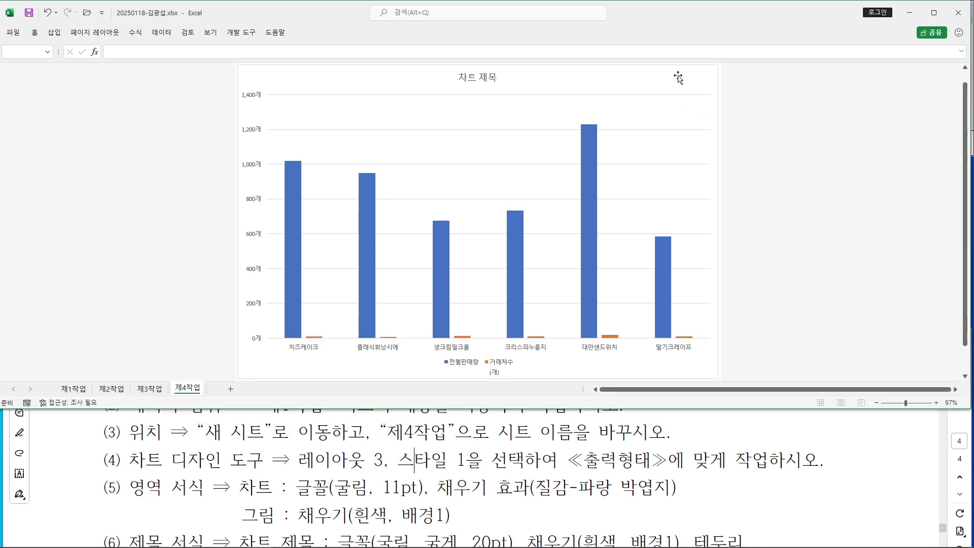
{"action": "left_click", "coordinate": [687, 83]}
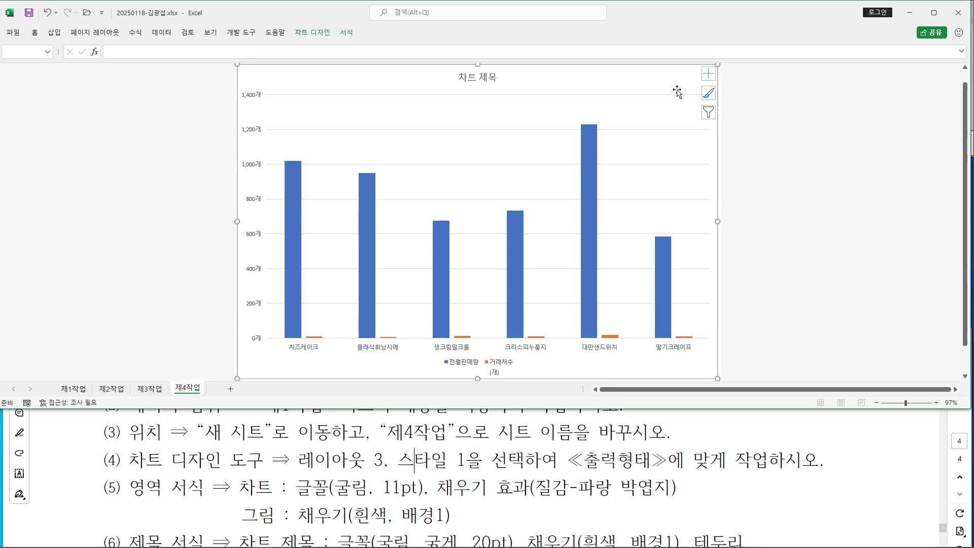
{"action": "double_click", "coordinate": [313, 32]}
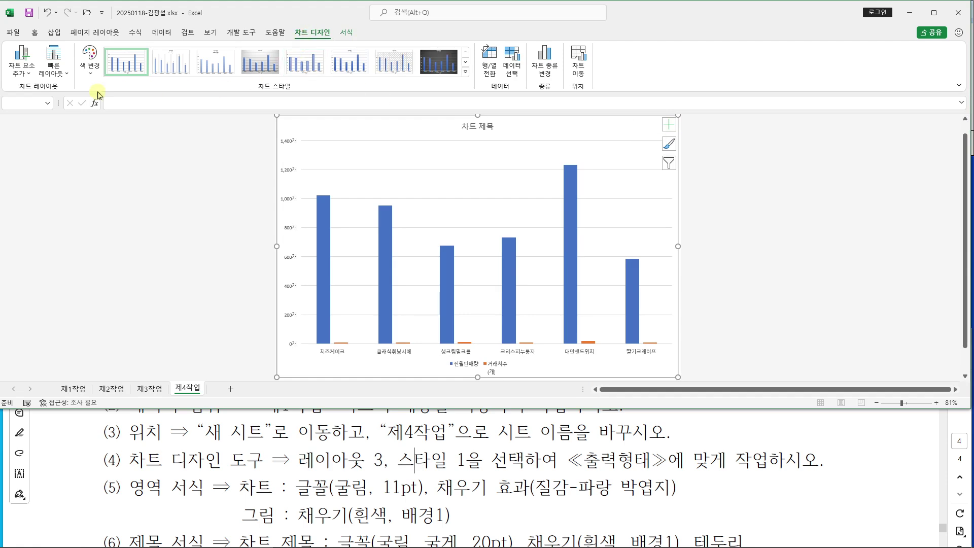
{"action": "left_click", "coordinate": [55, 73]}
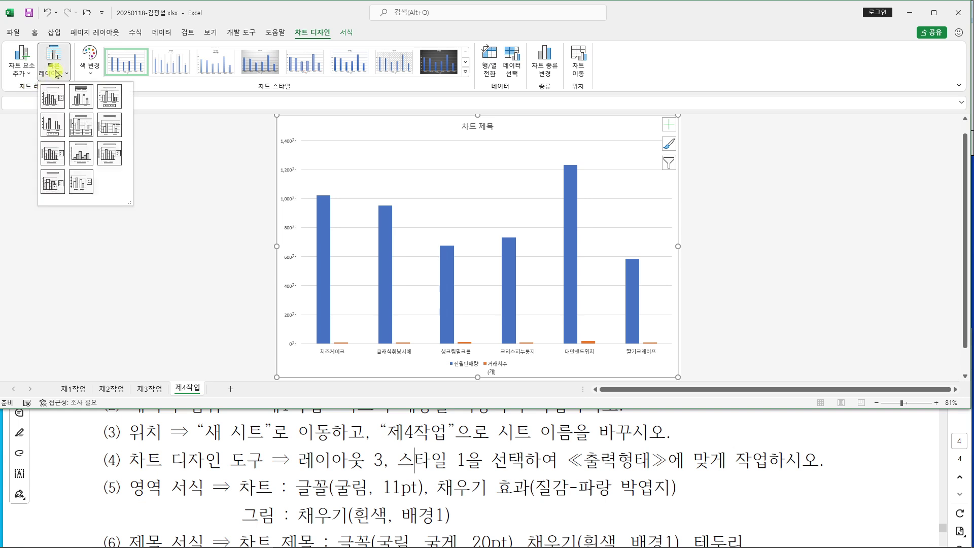
{"action": "left_click", "coordinate": [108, 98]}
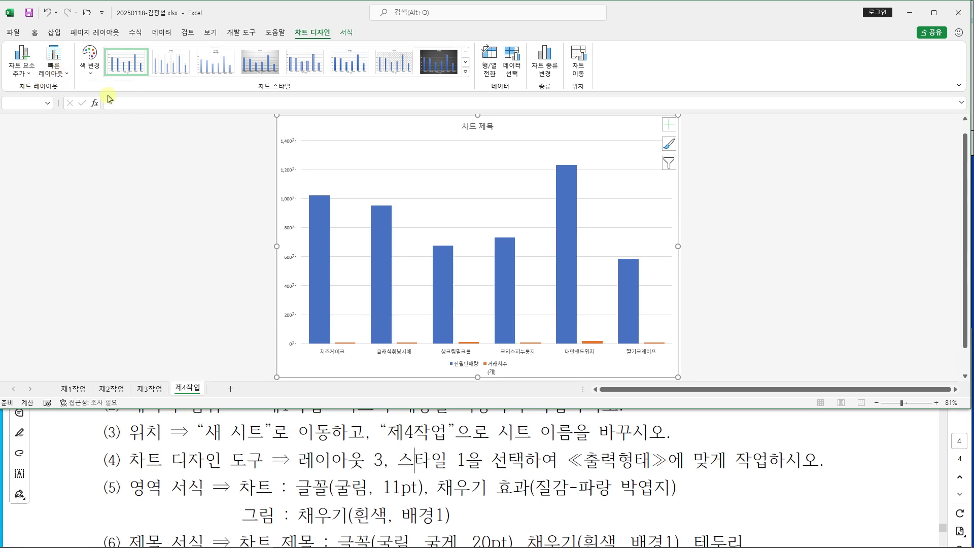
{"action": "left_click", "coordinate": [127, 65]}
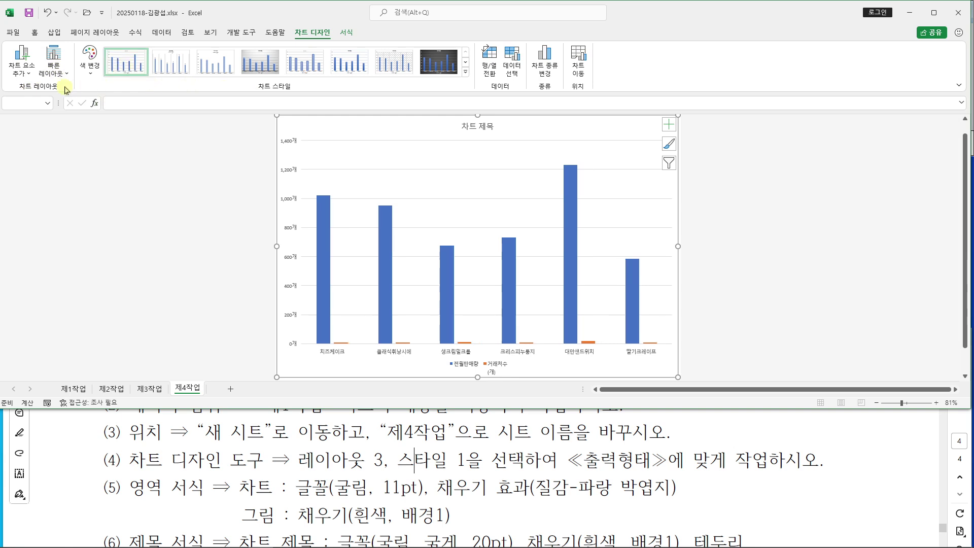
{"action": "left_click", "coordinate": [53, 63]}
{"action": "left_click", "coordinate": [108, 98]}
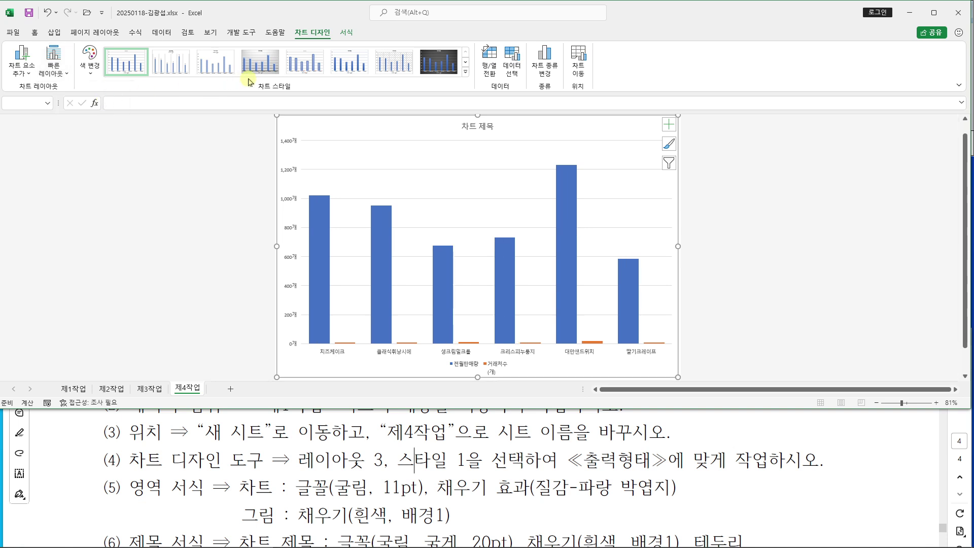
{"action": "left_click", "coordinate": [138, 63]}
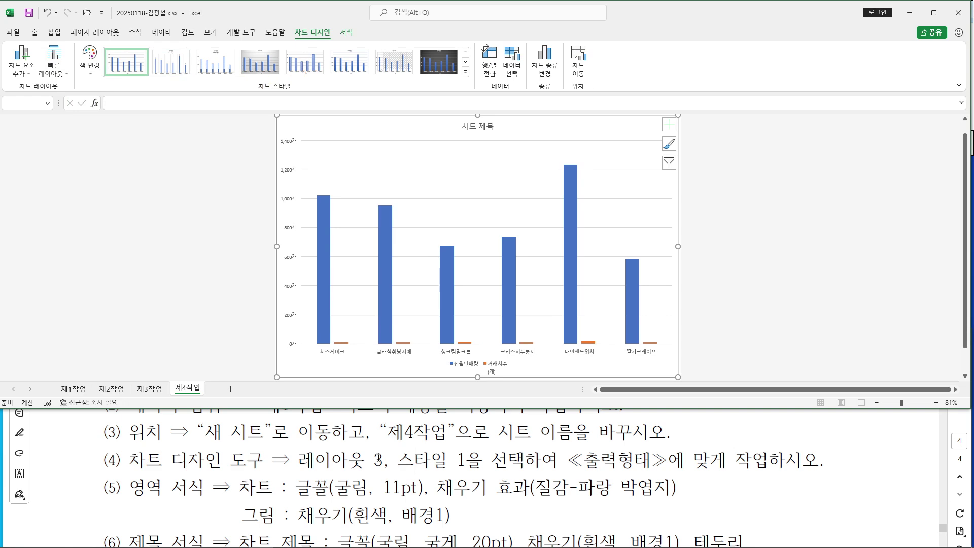
Check the next requirement in the task PDF and return to Excel
{"action": "left_click", "coordinate": [380, 459]}
{"action": "scroll", "coordinate": [379, 459], "scroll_direction": "down", "scroll_amount": 1}
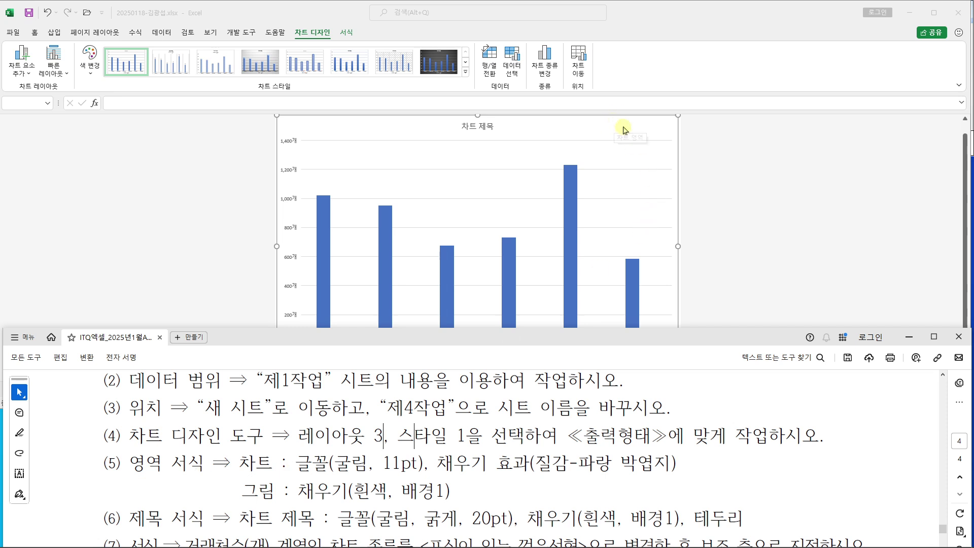
{"action": "left_click", "coordinate": [34, 33]}
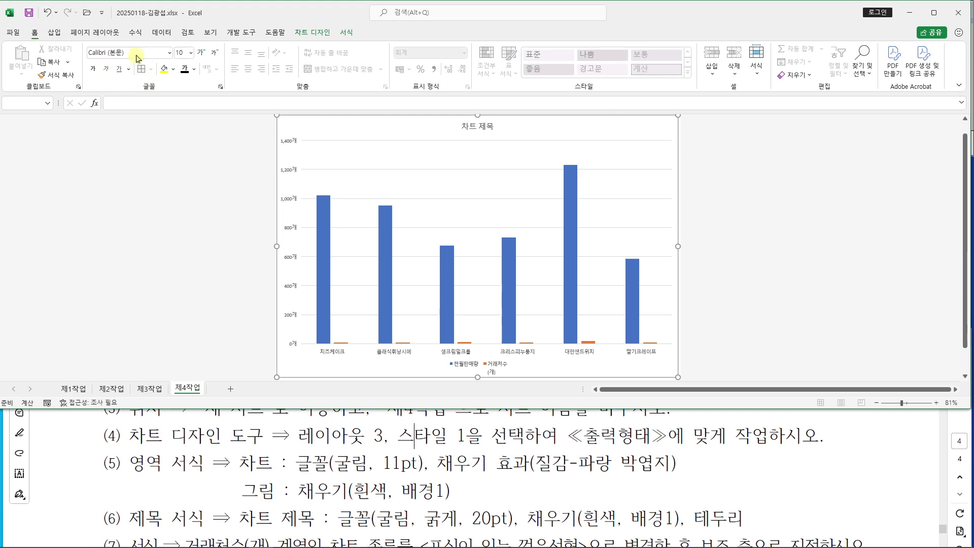
Set the whole chart's font to 굴림, size 11, from the Home tab
{"action": "left_click", "coordinate": [162, 56]}
{"action": "type", "text": "굴"}
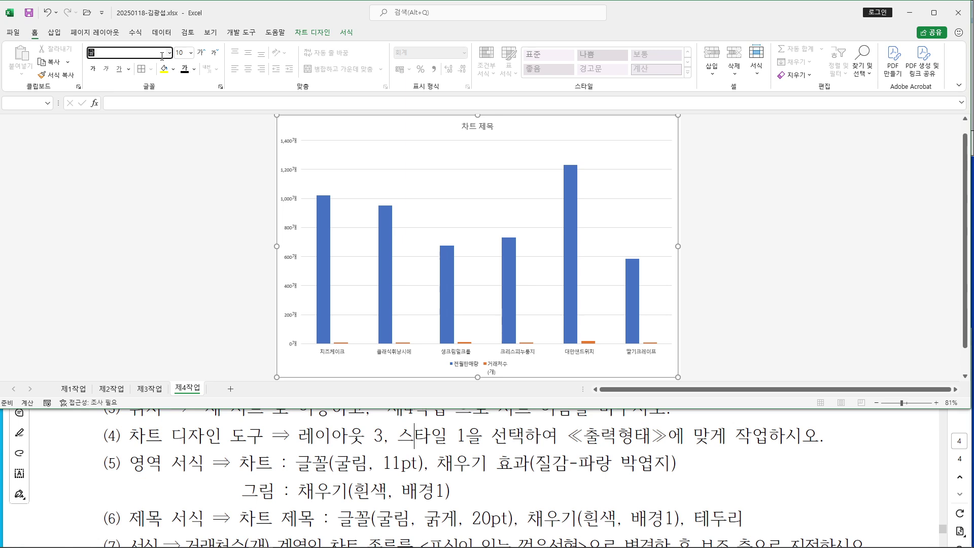
{"action": "type", "text": "림"}
{"action": "key", "text": "Return"}
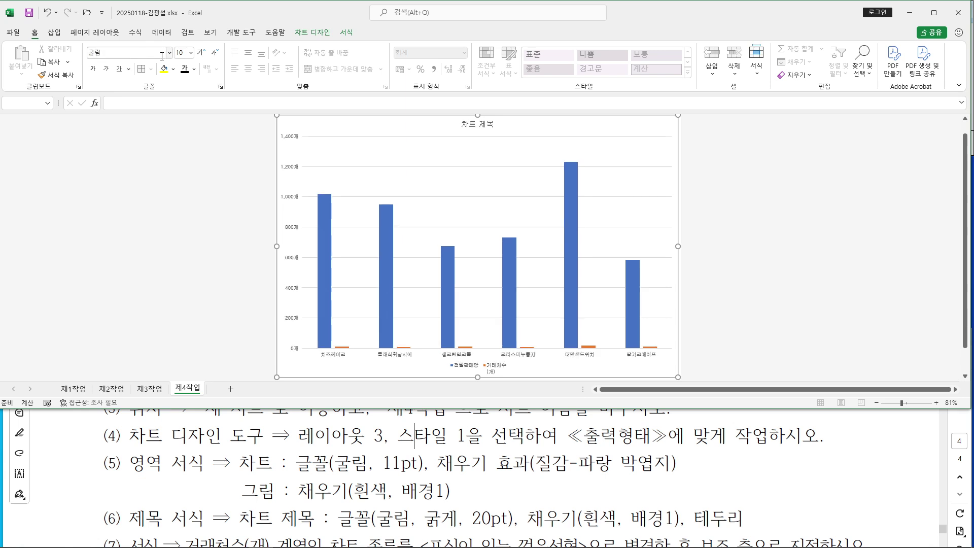
{"action": "left_click", "coordinate": [178, 56]}
{"action": "type", "text": "1"}
{"action": "key", "text": "Return"}
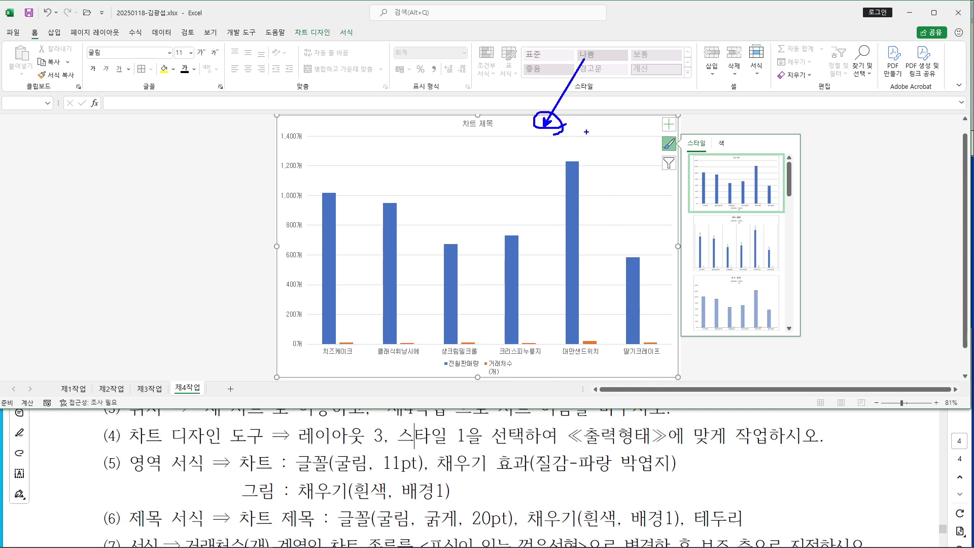
Give the chart area a Blue tissue paper texture fill in Format Chart Area
{"action": "double_click", "coordinate": [551, 126]}
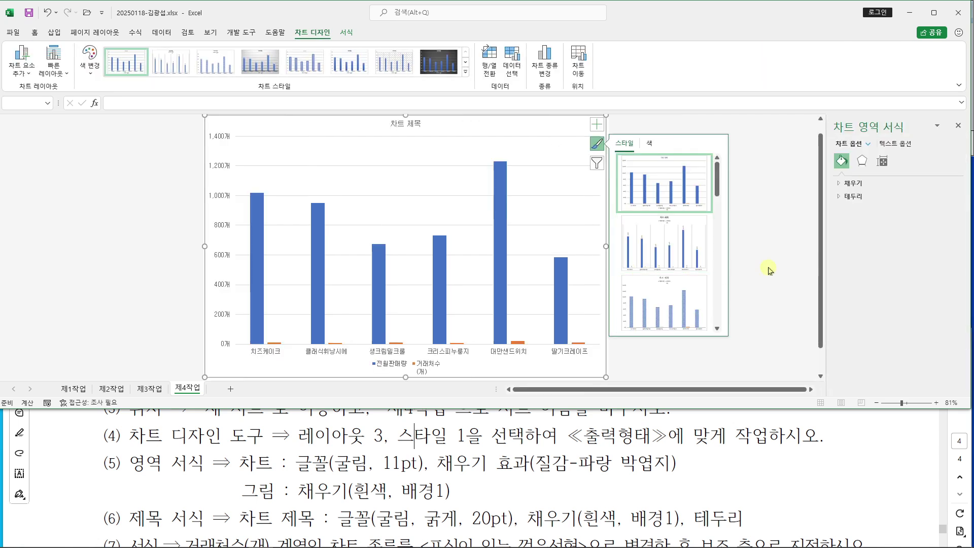
{"action": "left_click", "coordinate": [770, 266]}
{"action": "left_click", "coordinate": [542, 132]}
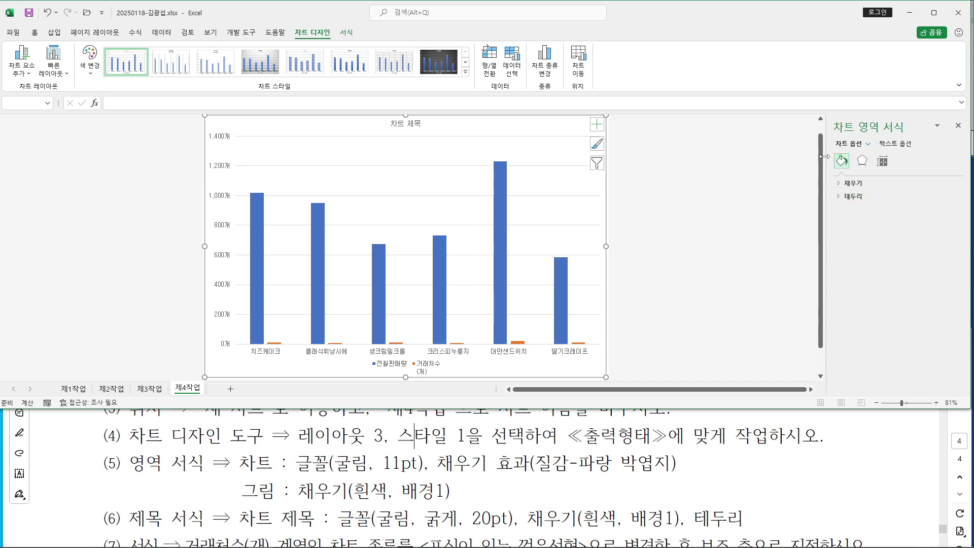
{"action": "left_click", "coordinate": [840, 183]}
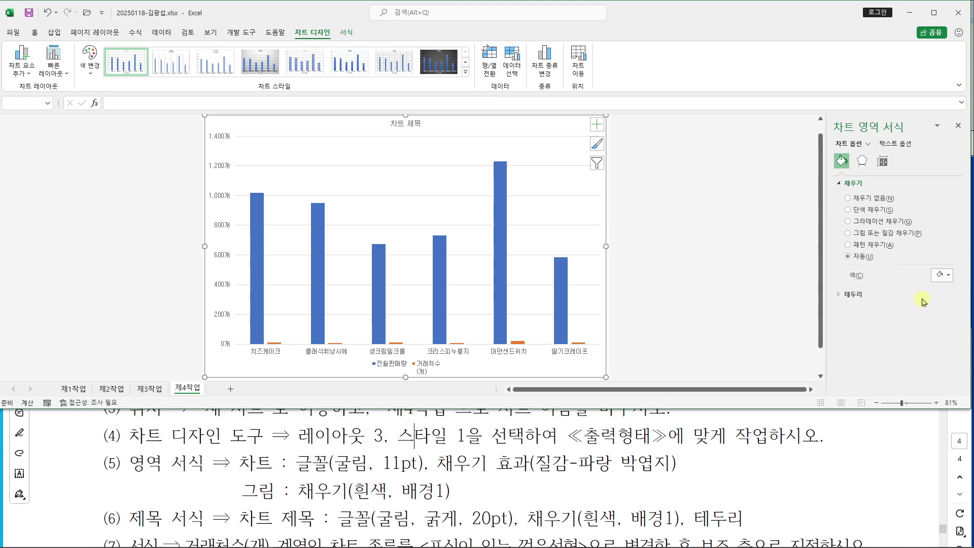
{"action": "left_click", "coordinate": [849, 233]}
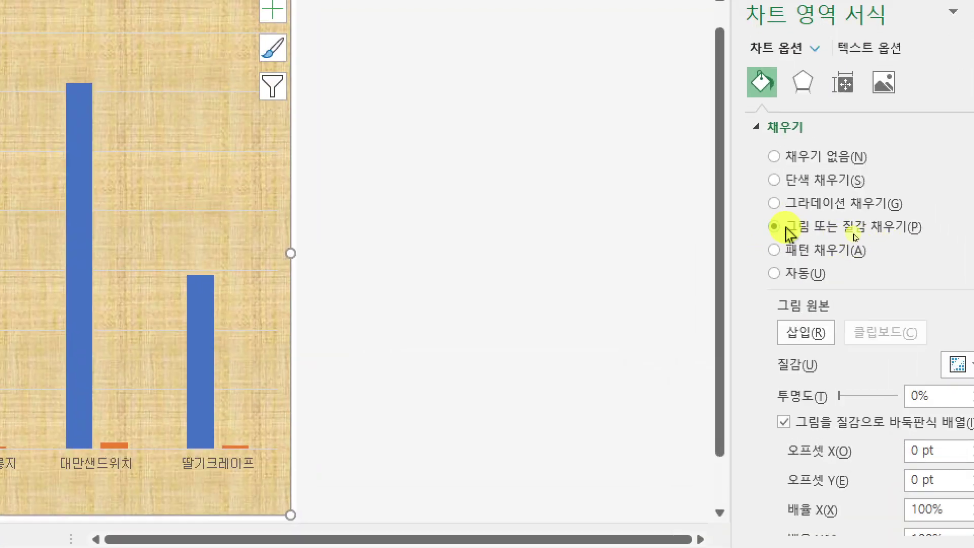
{"action": "left_click", "coordinate": [922, 368]}
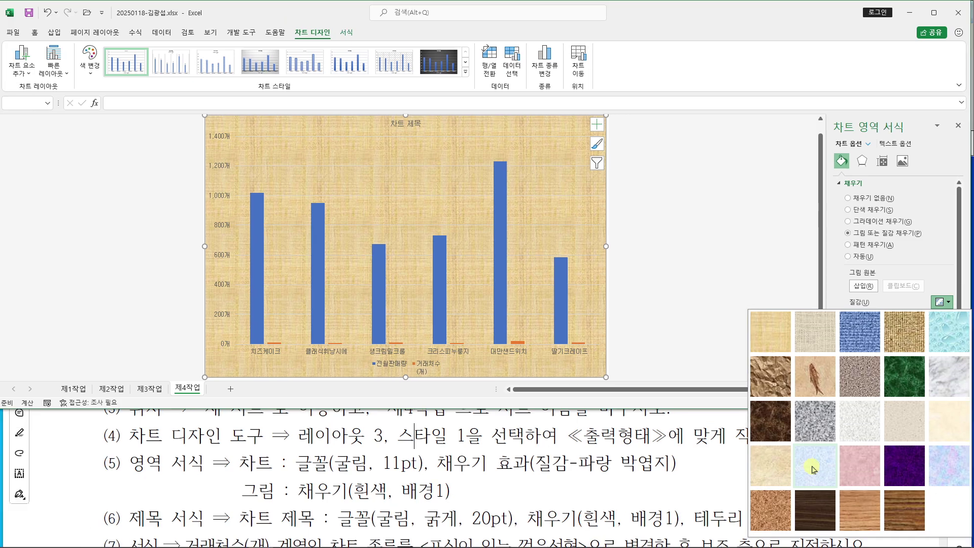
{"action": "left_click", "coordinate": [814, 469]}
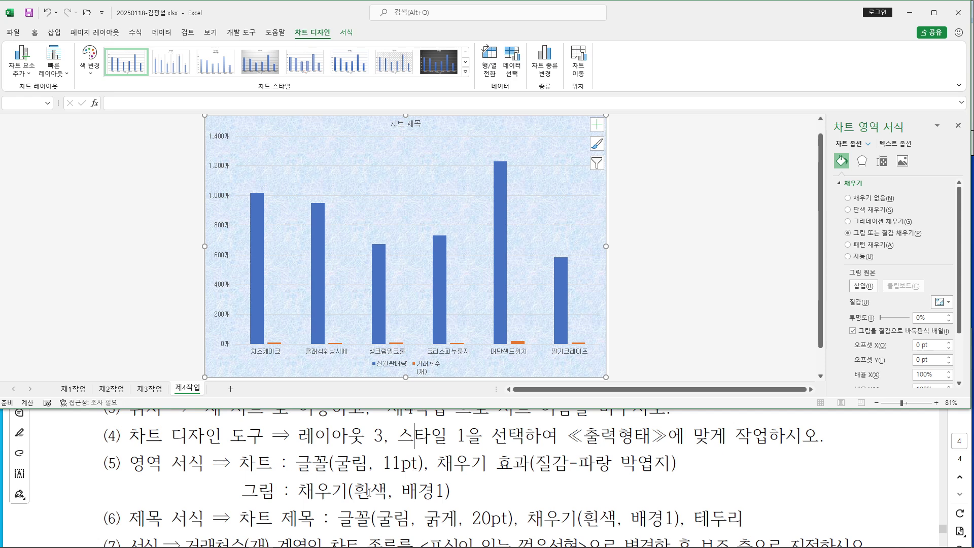
{"action": "left_click", "coordinate": [409, 208]}
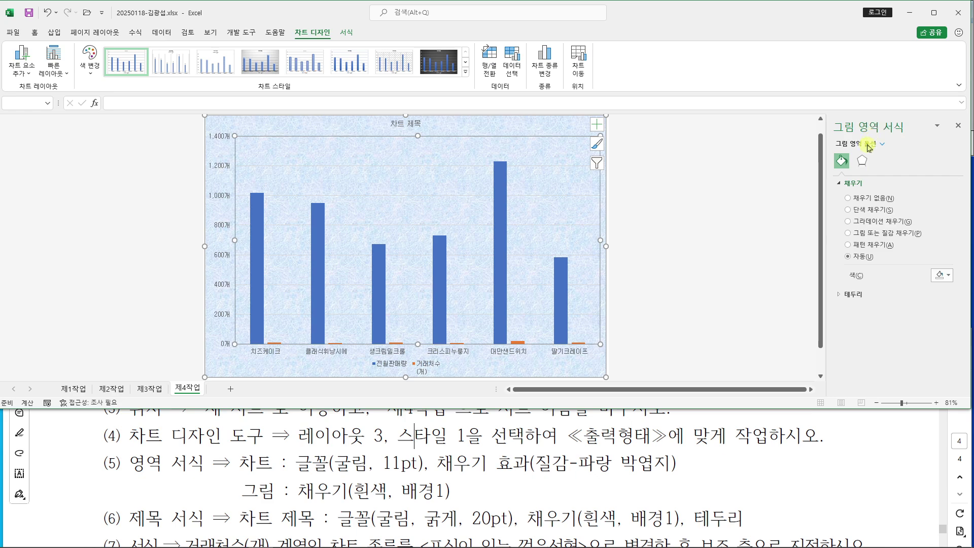
Give the plot area a solid White, Background 1 fill
{"action": "left_click", "coordinate": [848, 209]}
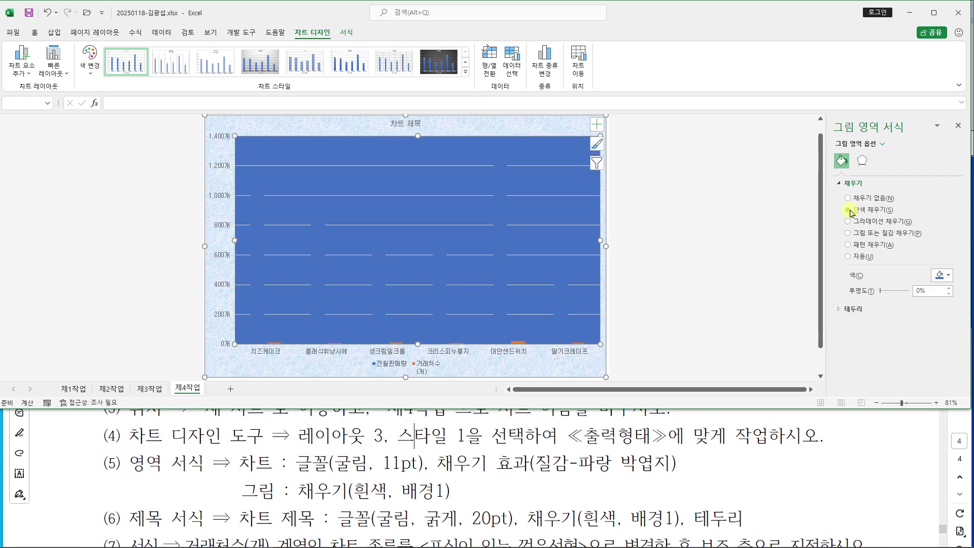
{"action": "left_click", "coordinate": [949, 279]}
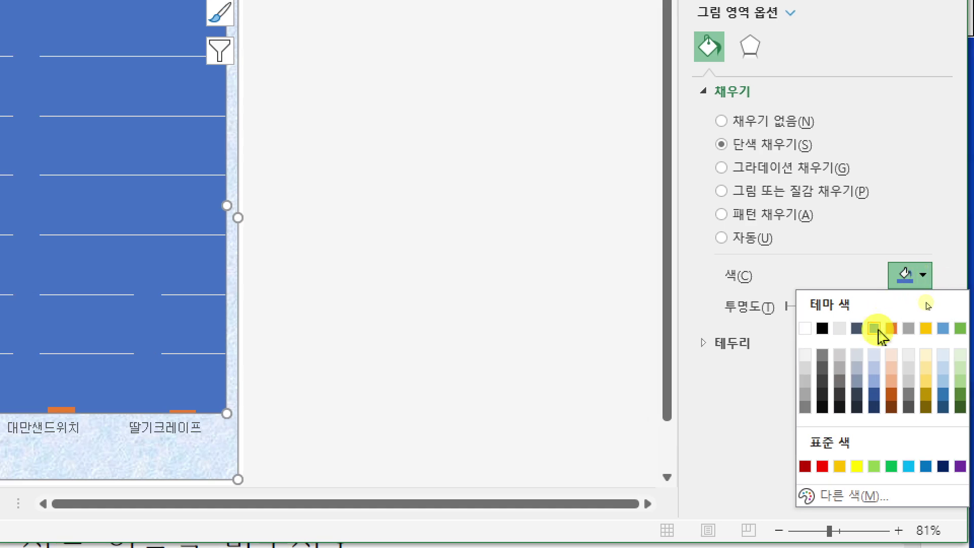
{"action": "left_click", "coordinate": [806, 334]}
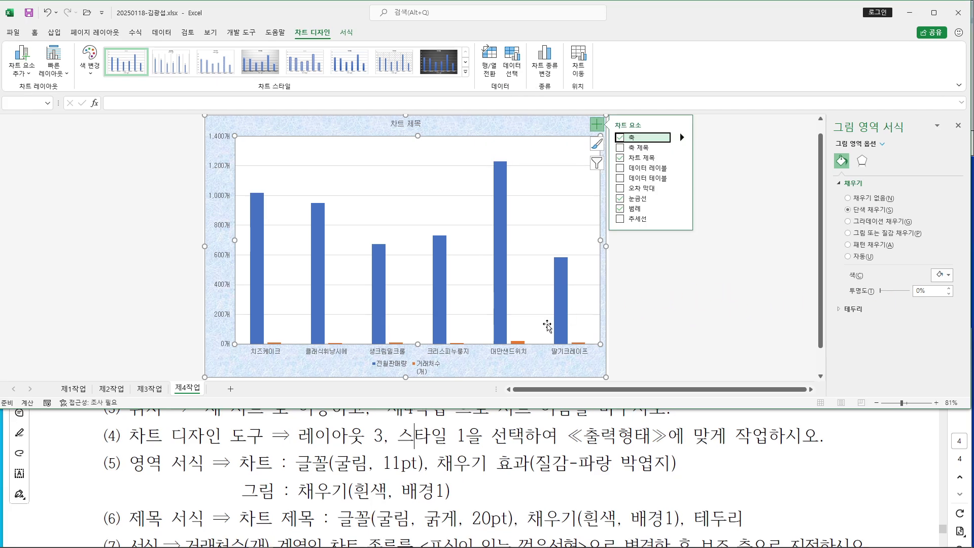
{"action": "left_click", "coordinate": [388, 491]}
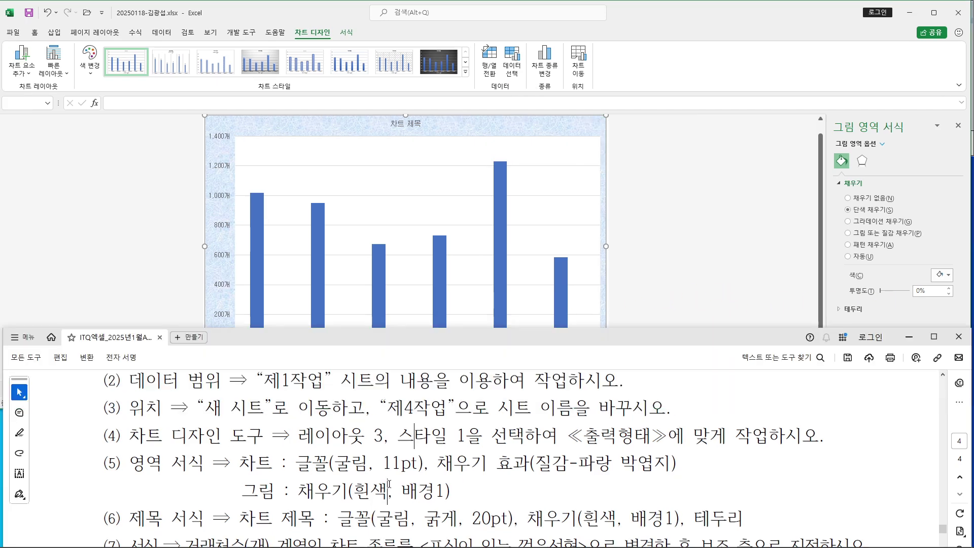
Review the chart title requirement in the task PDF
{"action": "scroll", "coordinate": [392, 472], "scroll_direction": "down", "scroll_amount": 1}
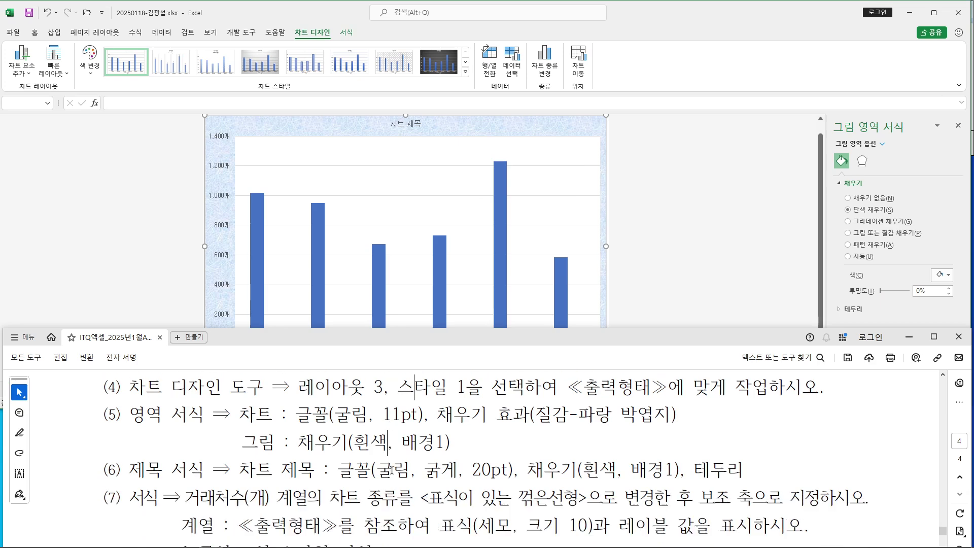
{"action": "left_click_drag", "start_coordinate": [239, 470], "coordinate": [742, 469]}
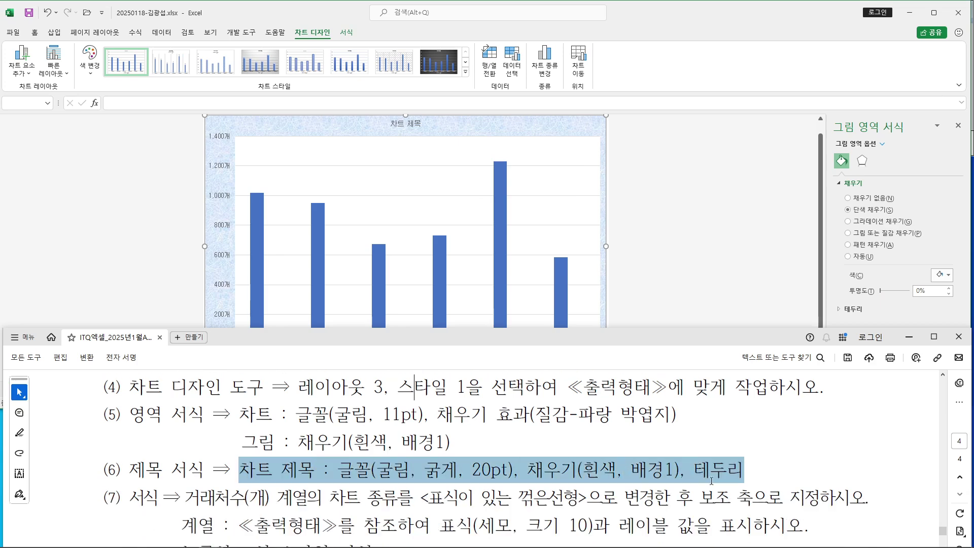
{"action": "left_click", "coordinate": [584, 470]}
{"action": "scroll", "coordinate": [596, 459], "scroll_direction": "down", "scroll_amount": 6}
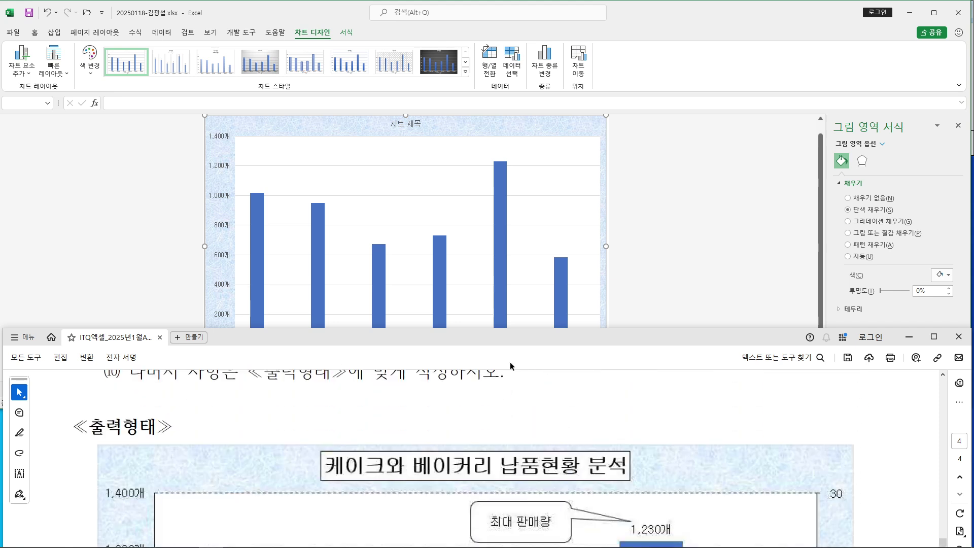
{"action": "left_click", "coordinate": [421, 129]}
Replace the 차트 제목 placeholder with '케이크와 베이커리 납품현황 분석'
{"action": "scroll", "coordinate": [616, 230], "scroll_direction": "up", "scroll_amount": 2}
{"action": "scroll", "coordinate": [616, 231], "scroll_direction": "up", "scroll_amount": 1}
{"action": "left_click", "coordinate": [404, 129]}
{"action": "triple_click", "coordinate": [405, 128]}
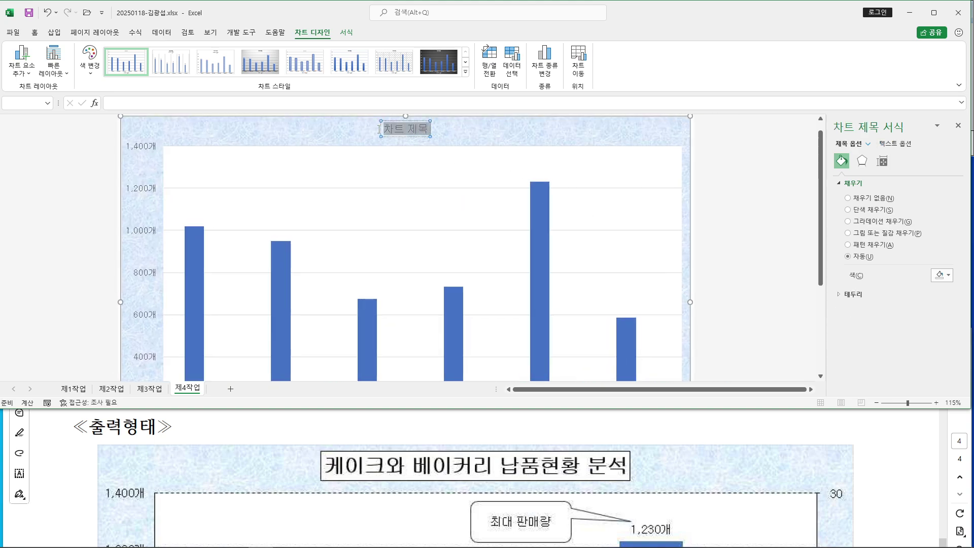
{"action": "type", "text": "케이"}
{"action": "type", "text": "크와 베이커리 "}
{"action": "type", "text": "나"}
{"action": "type", "text": "ㅂ품현황 분"}
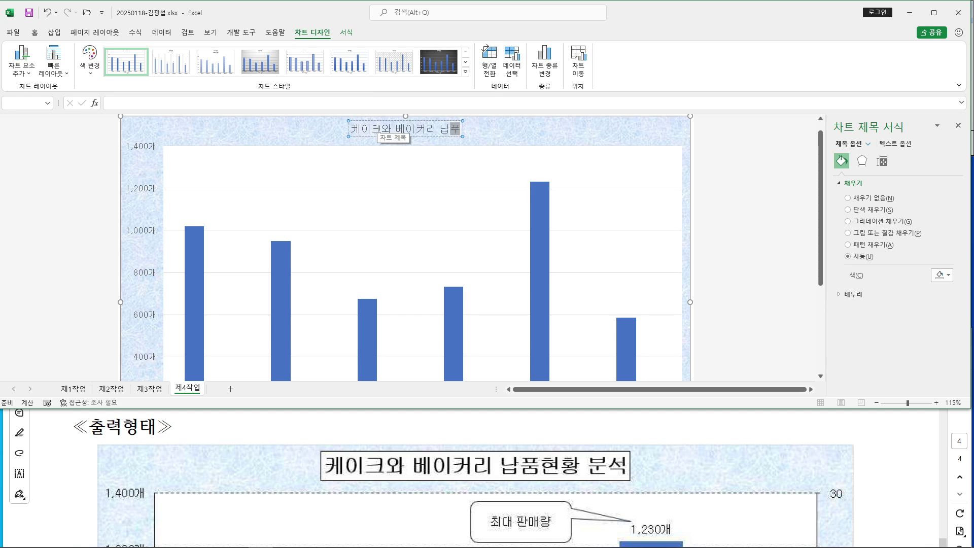
{"action": "type", "text": "석"}
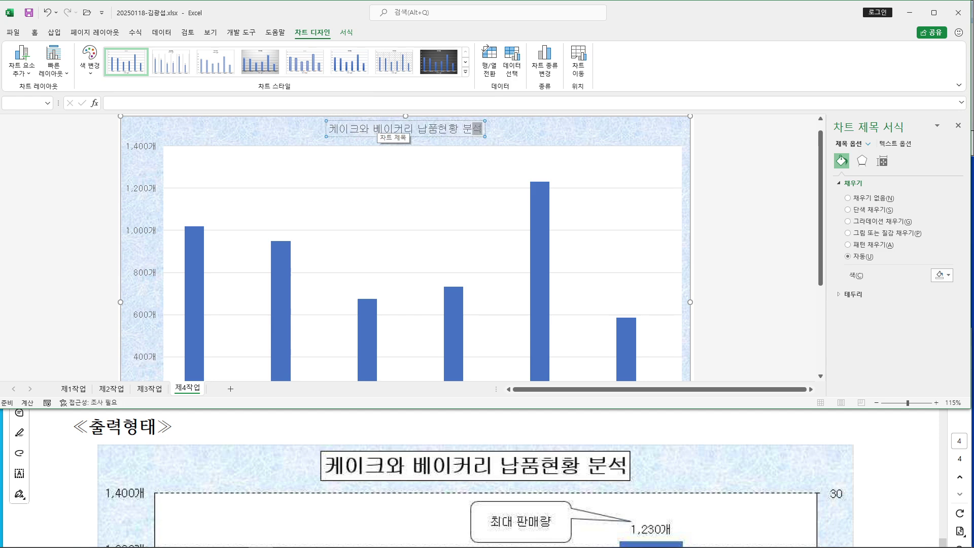
{"action": "scroll", "coordinate": [375, 128], "scroll_direction": "up", "scroll_amount": 1}
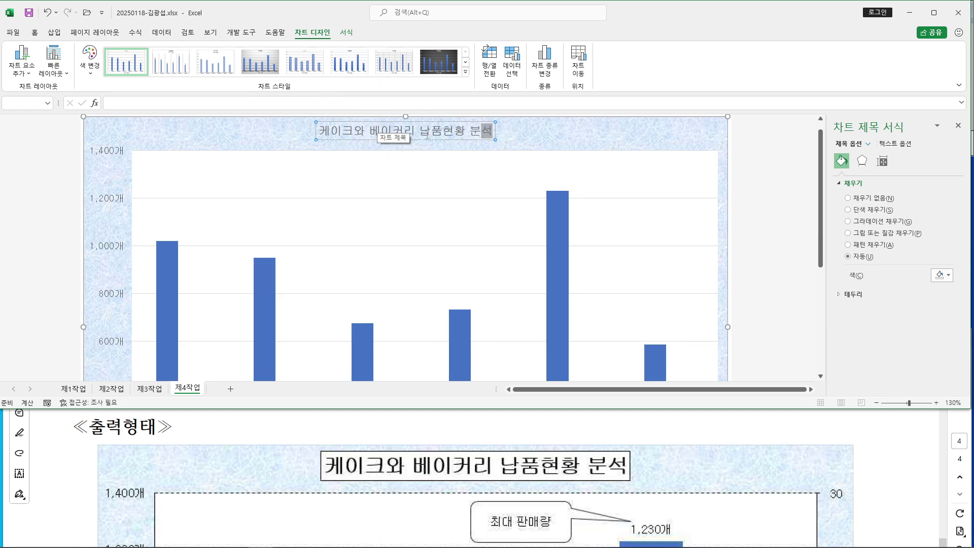
{"action": "scroll", "coordinate": [361, 463], "scroll_direction": "up", "scroll_amount": 5}
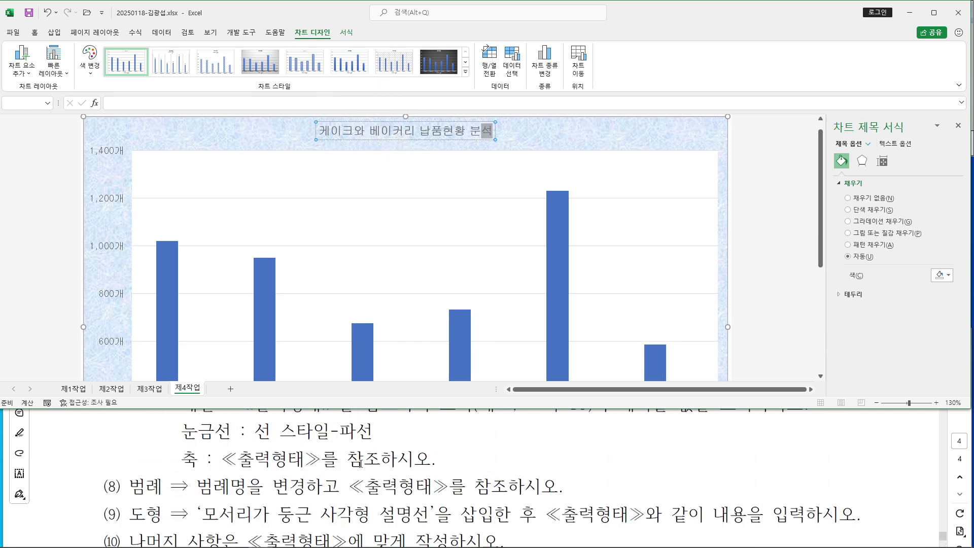
{"action": "scroll", "coordinate": [361, 463], "scroll_direction": "up", "scroll_amount": 2}
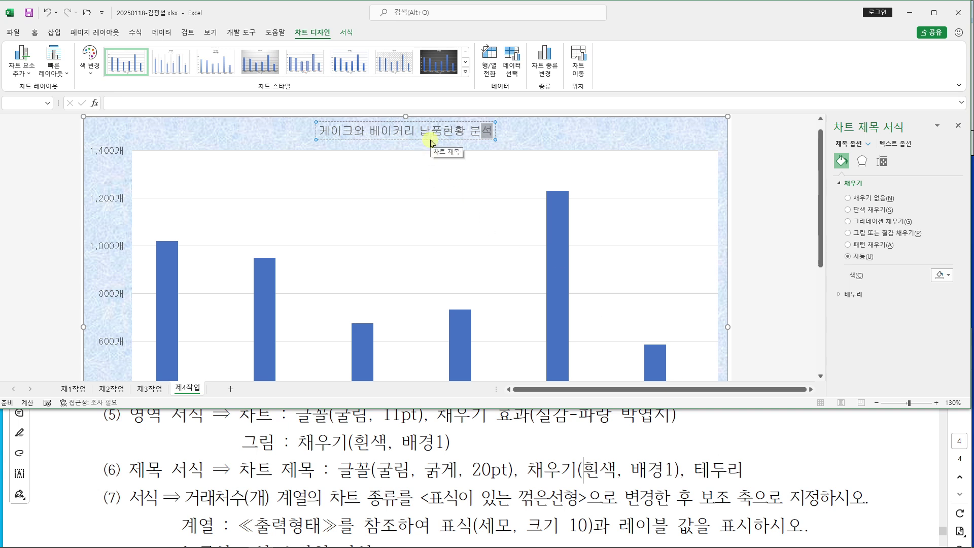
{"action": "left_click", "coordinate": [430, 140]}
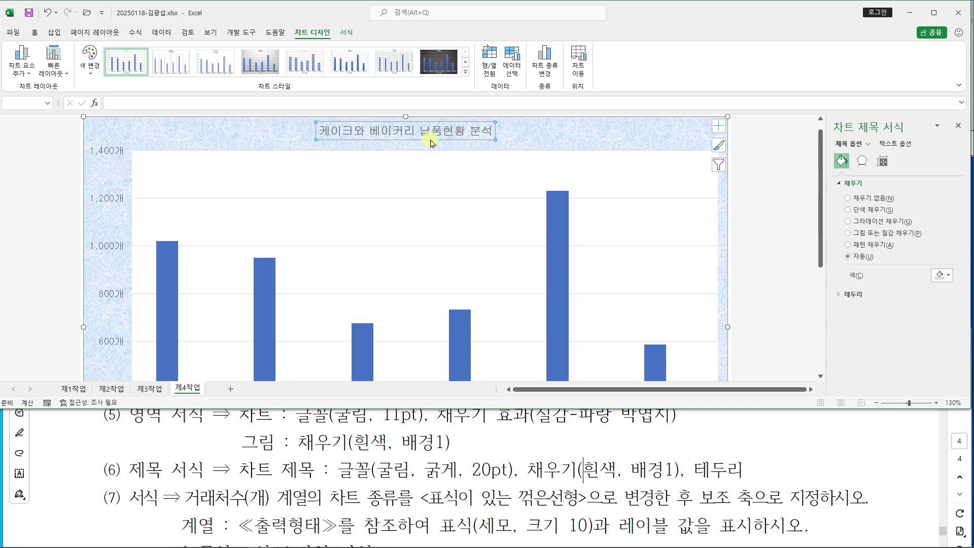
{"action": "left_click_drag", "start_coordinate": [430, 140], "coordinate": [476, 213]}
{"action": "mouse_move", "coordinate": [16, 27]}
{"action": "left_mouse_down"}
{"action": "mouse_move", "coordinate": [47, 44]}
{"action": "mouse_move", "coordinate": [44, 104]}
{"action": "left_mouse_up"}
{"action": "key", "text": "Escape"}
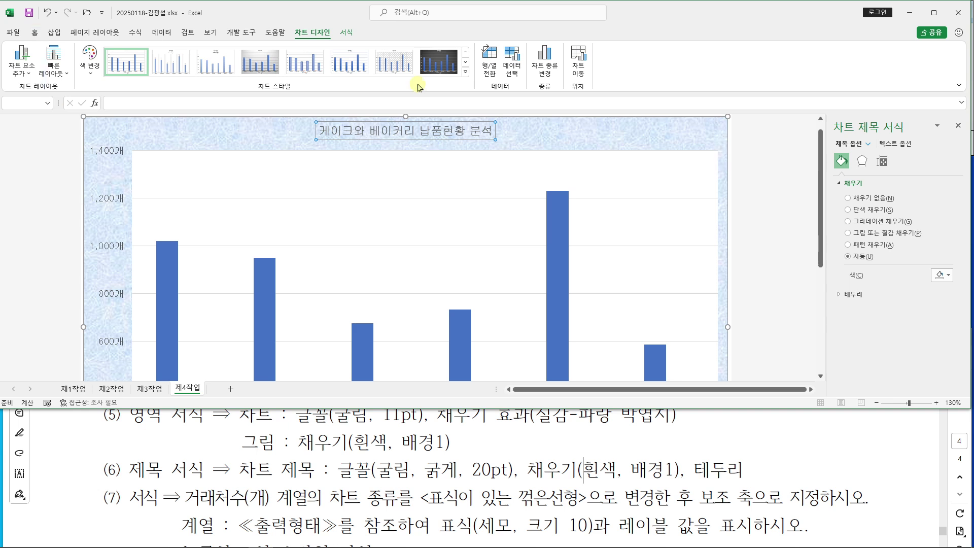
Make the chart title bold at 20 pt
{"action": "left_click", "coordinate": [35, 33]}
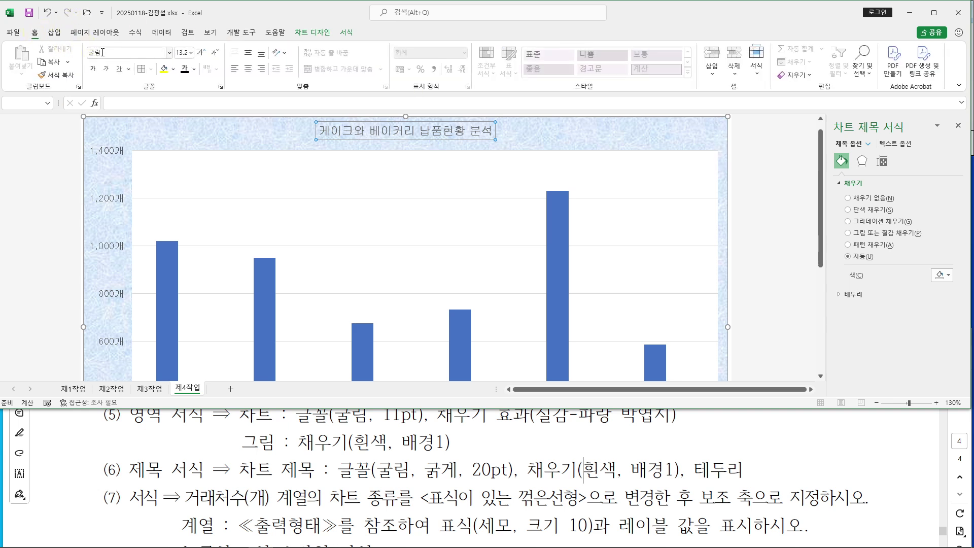
{"action": "left_click", "coordinate": [92, 69]}
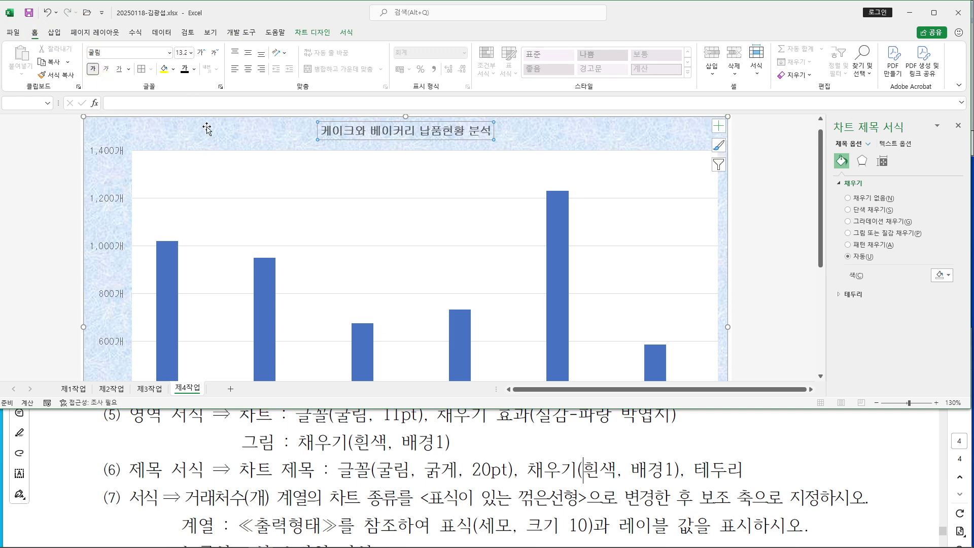
{"action": "left_click", "coordinate": [181, 52]}
{"action": "type", "text": "20"}
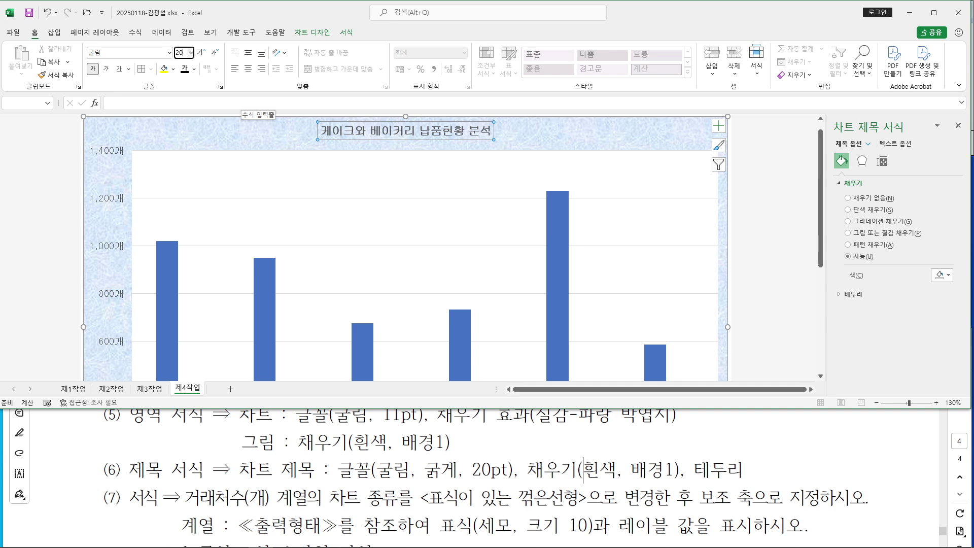
{"action": "key", "text": "Return"}
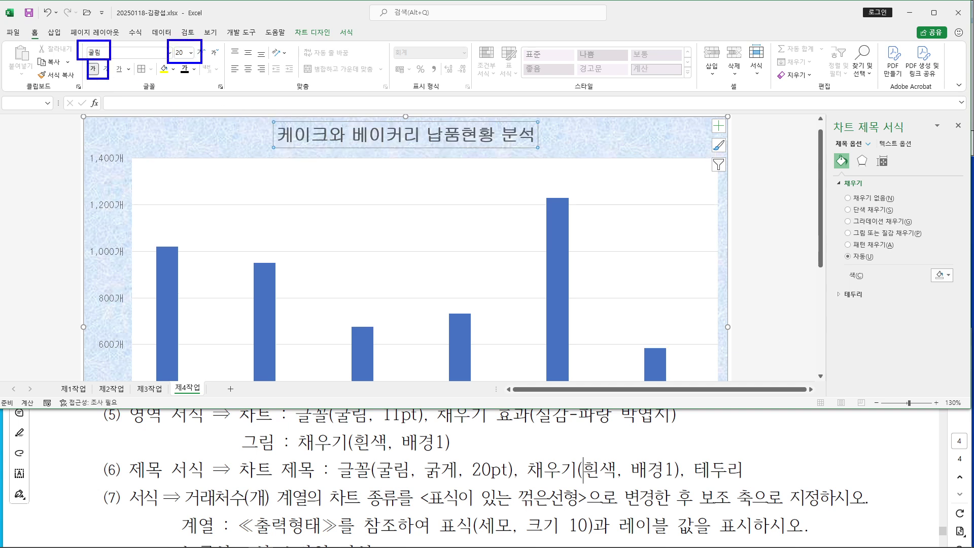
Give the title a solid white fill and a solid black border line
{"action": "left_click_drag", "start_coordinate": [531, 475], "coordinate": [790, 479]}
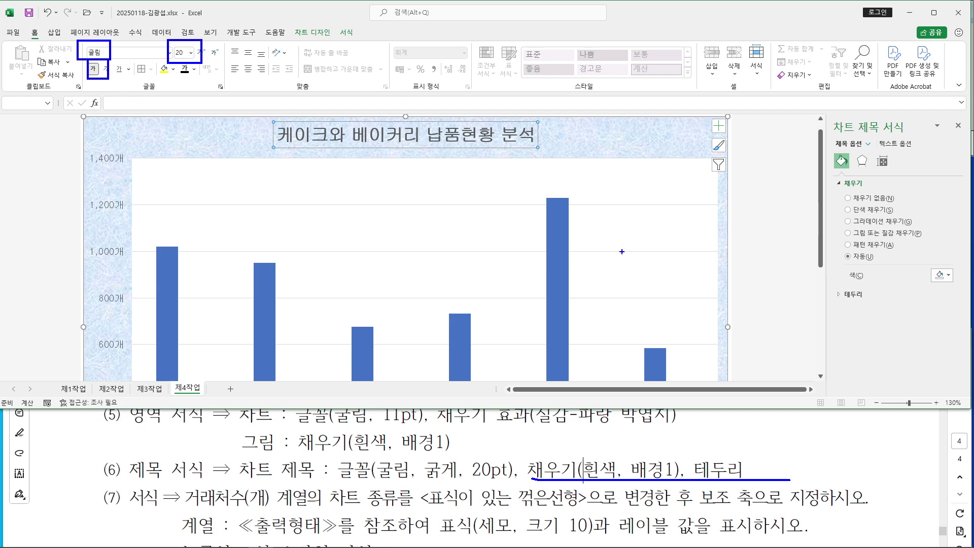
{"action": "key", "text": "Escape"}
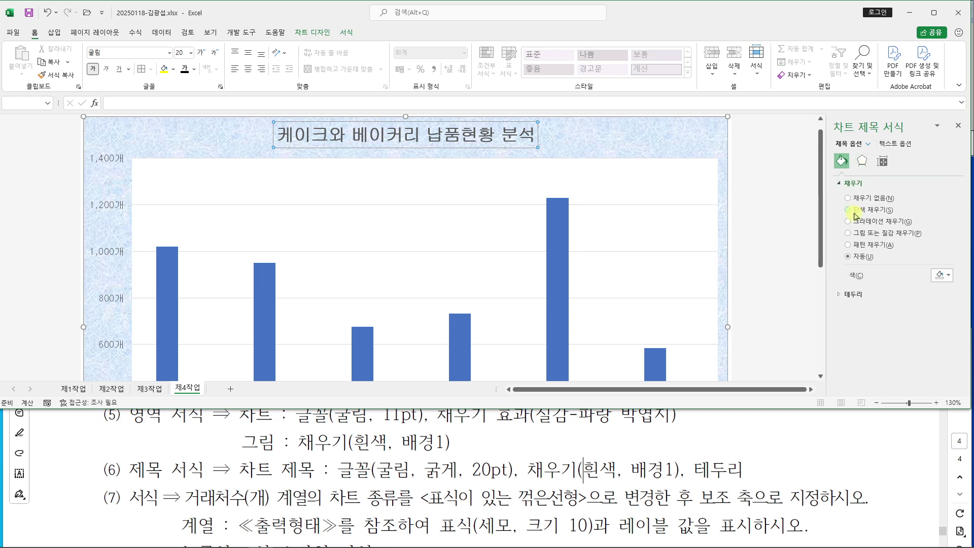
{"action": "left_click", "coordinate": [852, 215]}
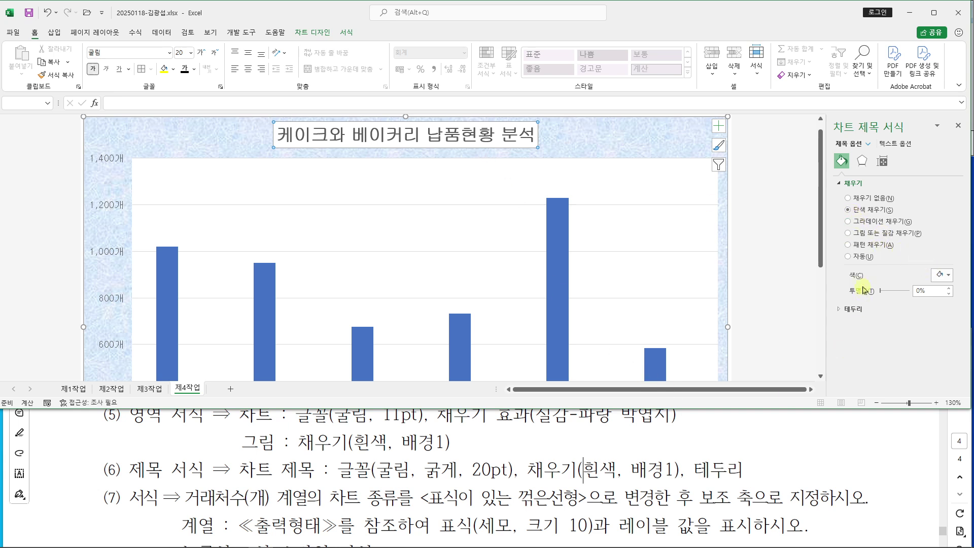
{"action": "left_click", "coordinate": [840, 309]}
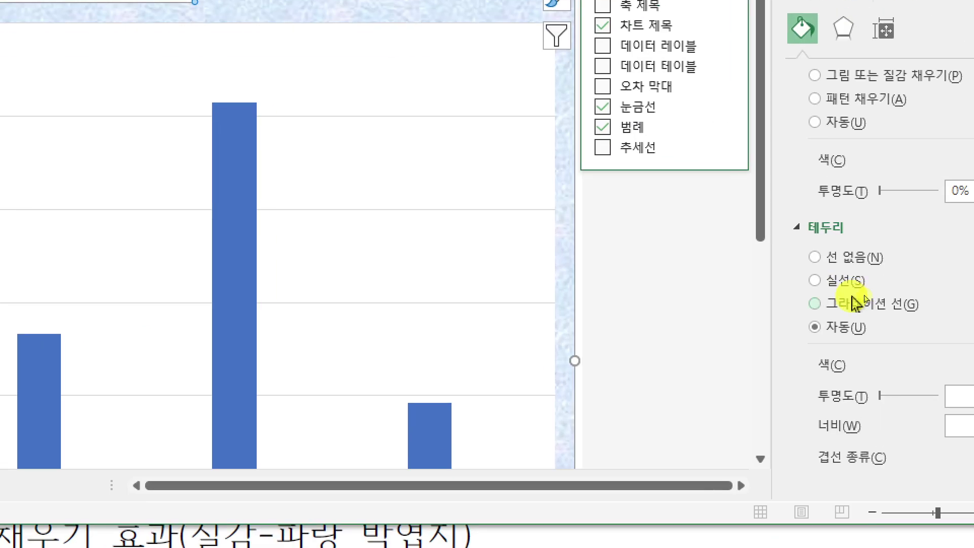
{"action": "left_click", "coordinate": [848, 286]}
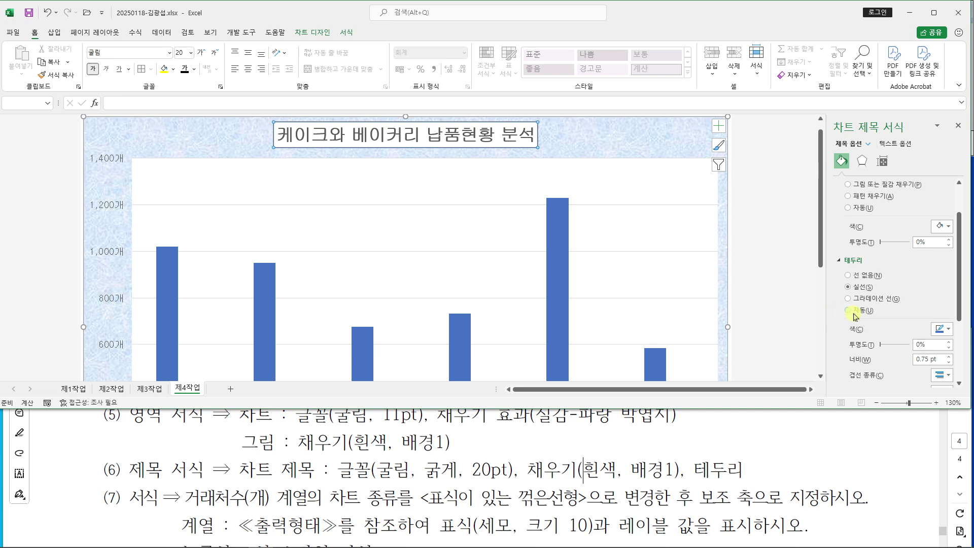
{"action": "left_click", "coordinate": [950, 330]}
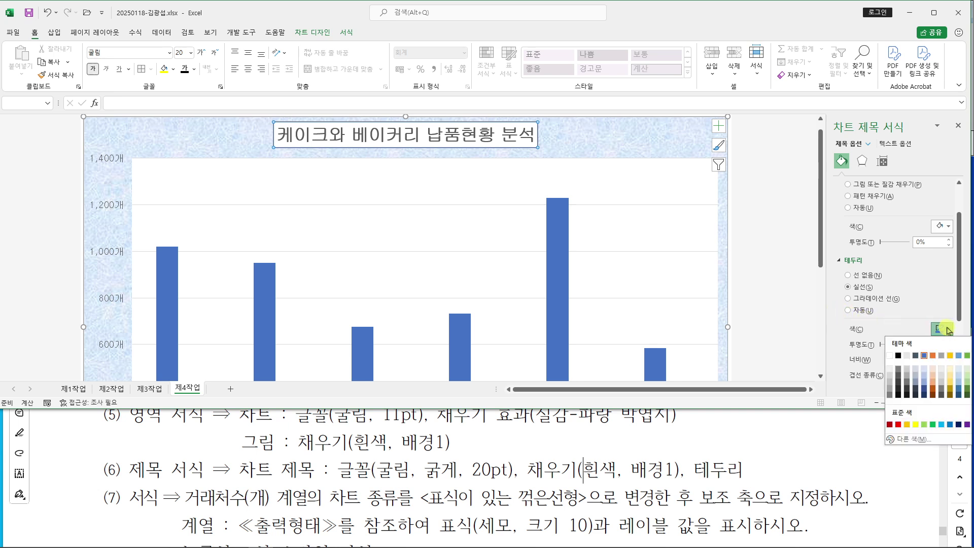
{"action": "left_click", "coordinate": [899, 357]}
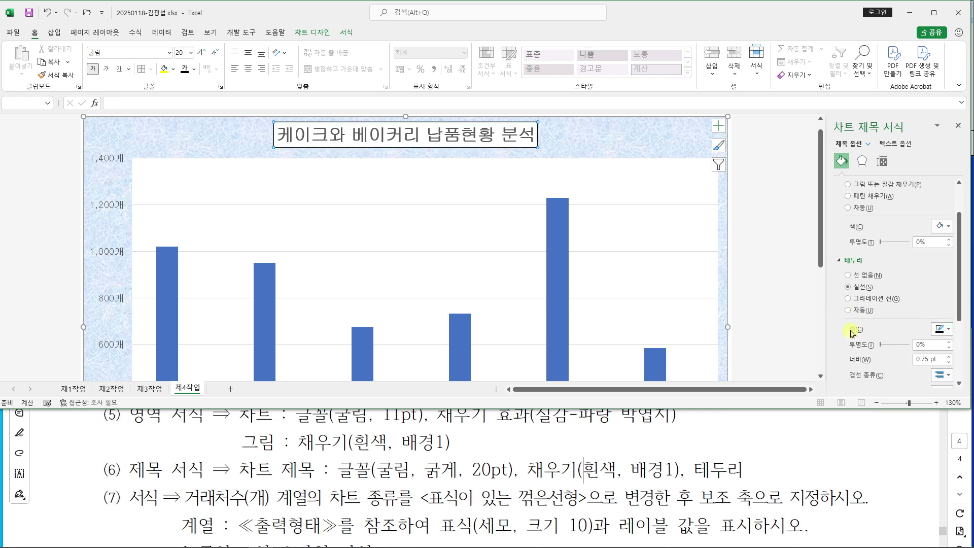
{"action": "left_click", "coordinate": [947, 330]}
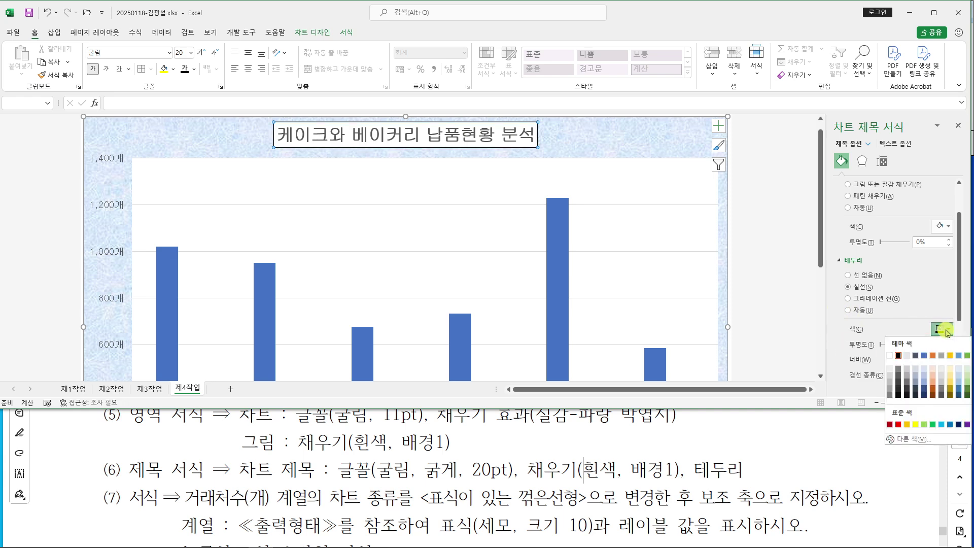
{"action": "left_click", "coordinate": [900, 357]}
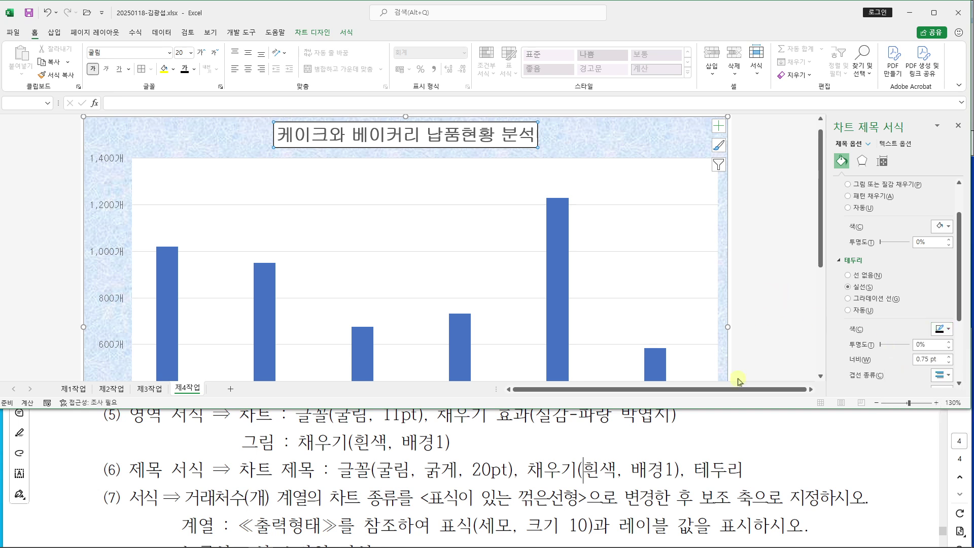
Review the task instructions PDF, then return to the chart in the Excel workbook
{"action": "left_click", "coordinate": [433, 466]}
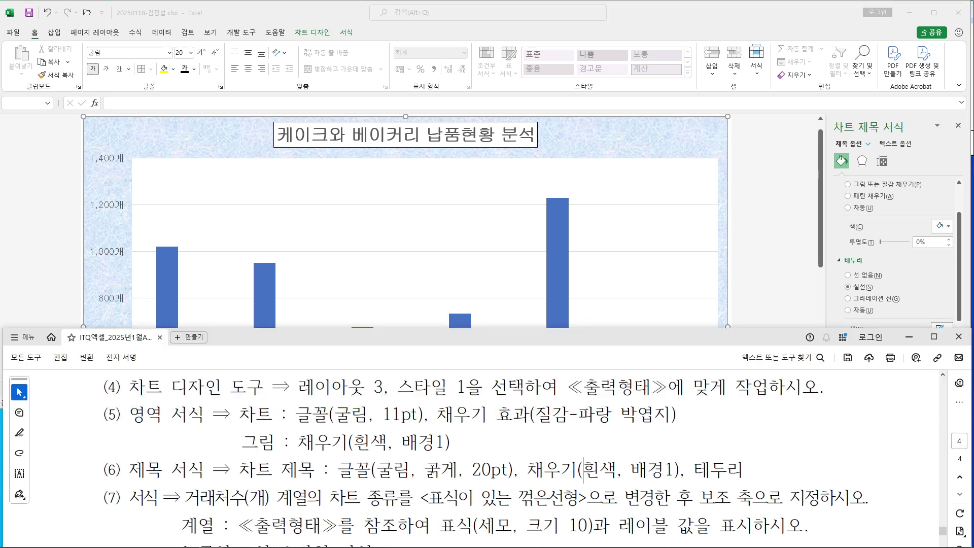
{"action": "scroll", "coordinate": [432, 466], "scroll_direction": "down", "scroll_amount": 3}
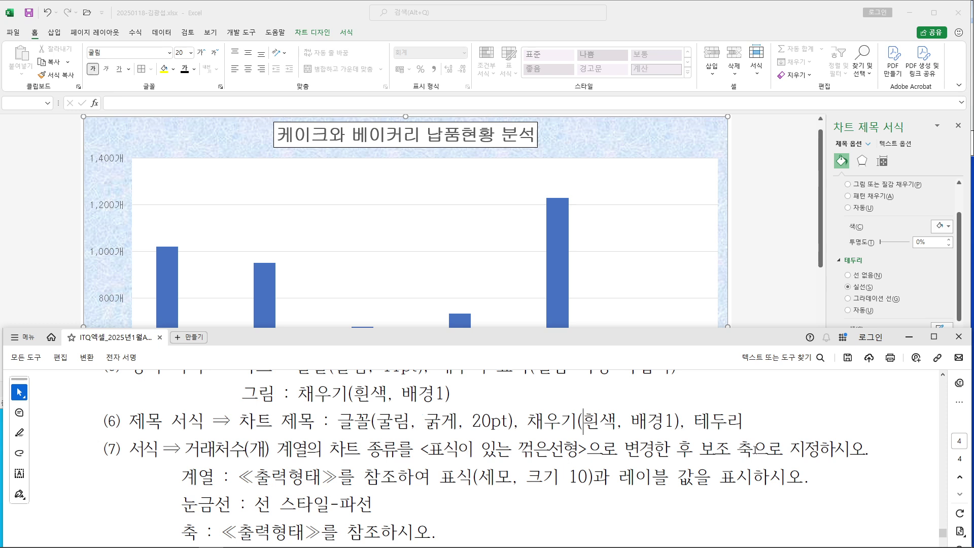
{"action": "left_click", "coordinate": [758, 288]}
{"action": "scroll", "coordinate": [753, 290], "scroll_direction": "down", "scroll_amount": 2}
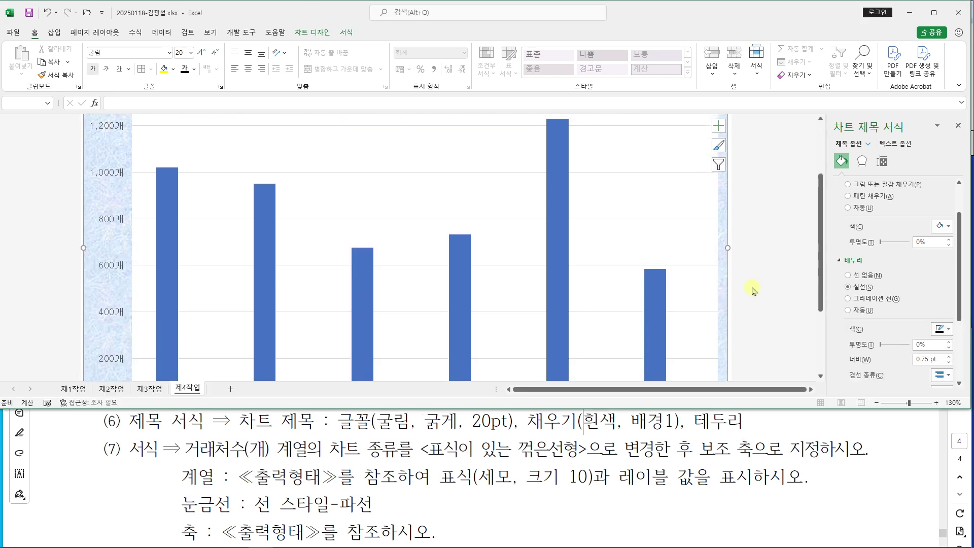
{"action": "right_click", "coordinate": [557, 196]}
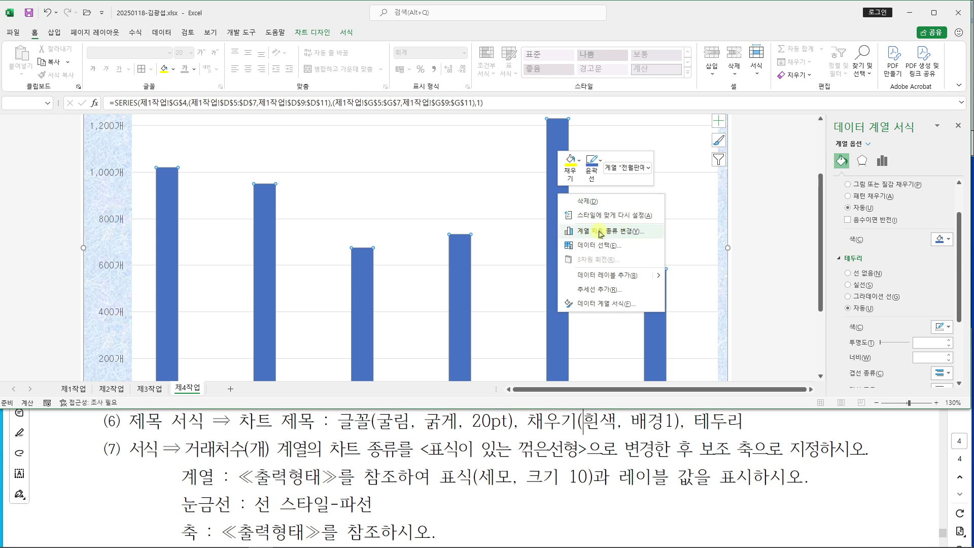
{"action": "left_click_drag", "start_coordinate": [552, 222], "coordinate": [662, 240]}
{"action": "left_click_drag", "start_coordinate": [649, 233], "coordinate": [734, 232]}
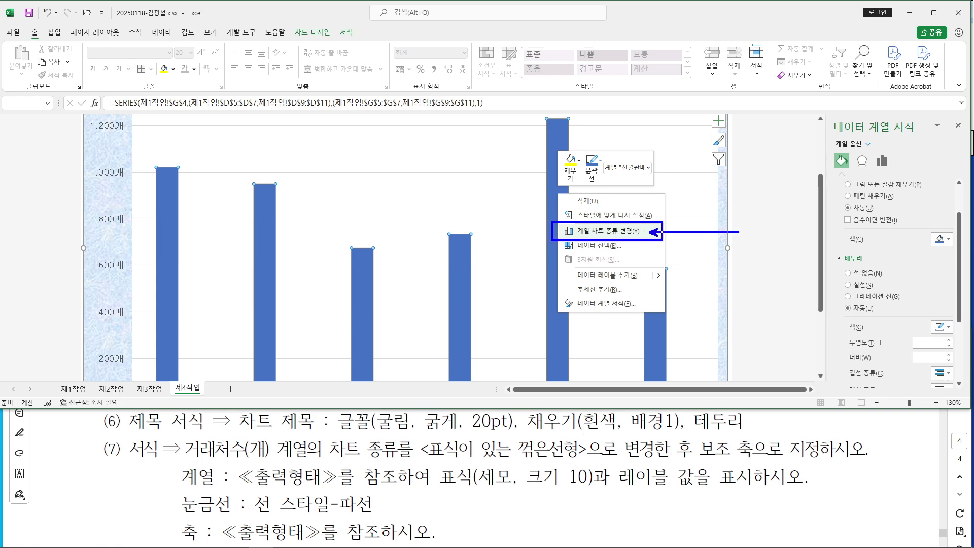
{"action": "key", "text": "Escape"}
Change the 거래처수(개) series to Line with Markers plotted on the secondary axis
{"action": "right_click", "coordinate": [558, 198]}
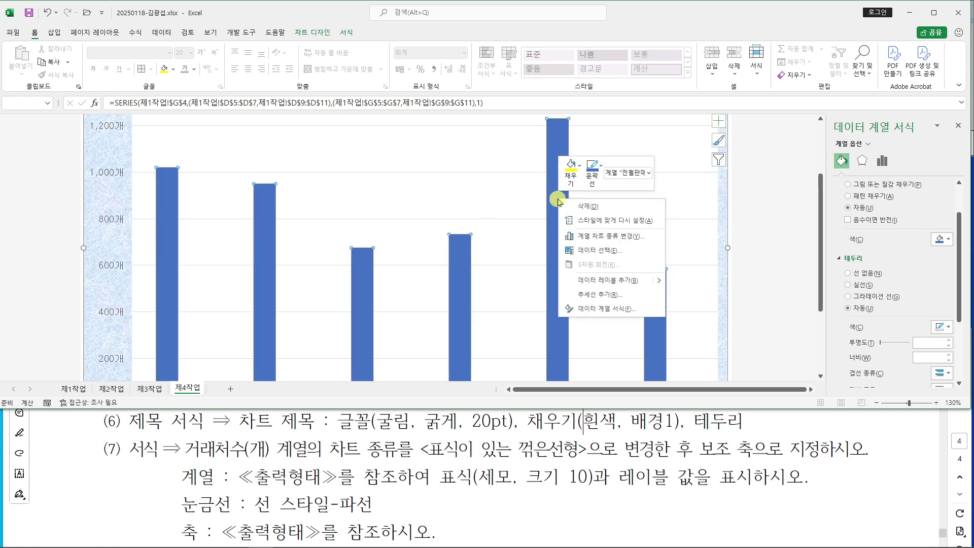
{"action": "left_click", "coordinate": [602, 236]}
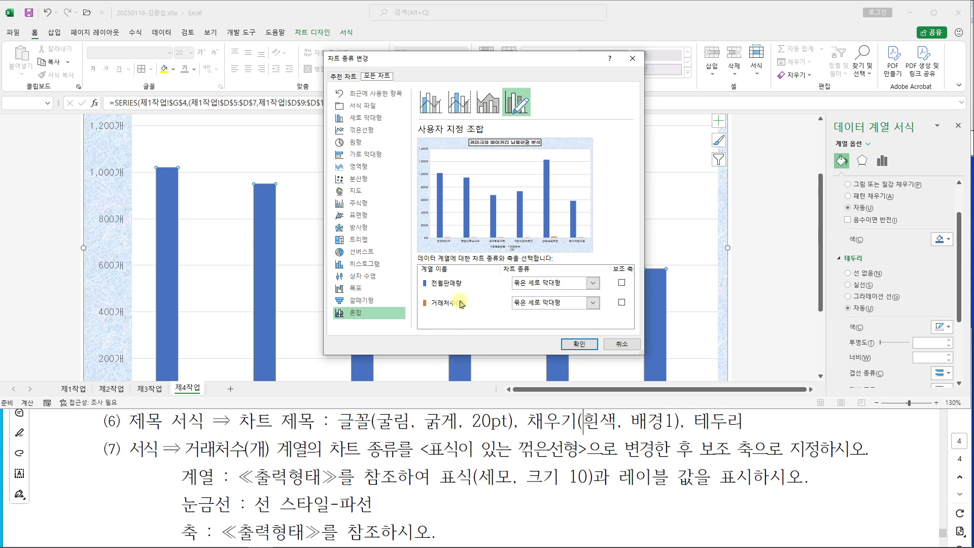
{"action": "left_click", "coordinate": [593, 303]}
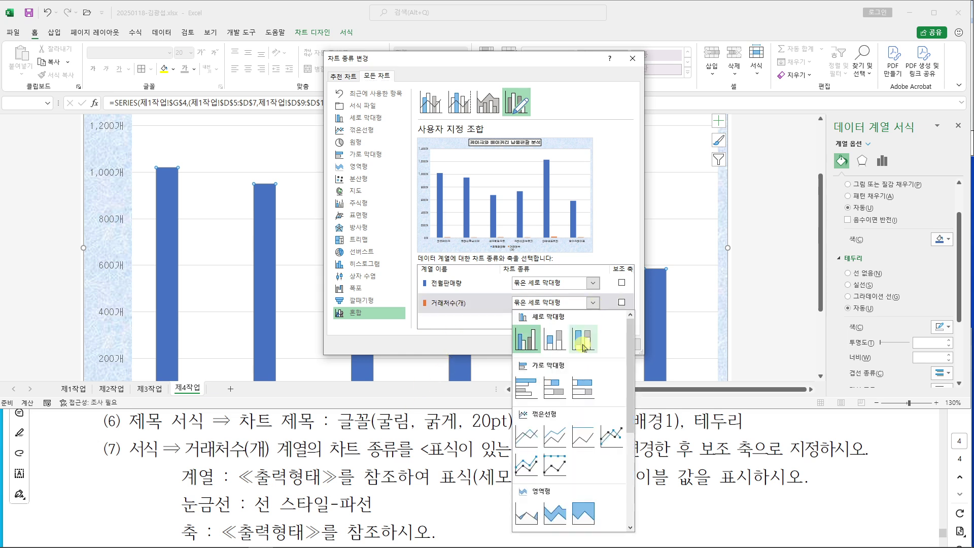
{"action": "left_click", "coordinate": [611, 439]}
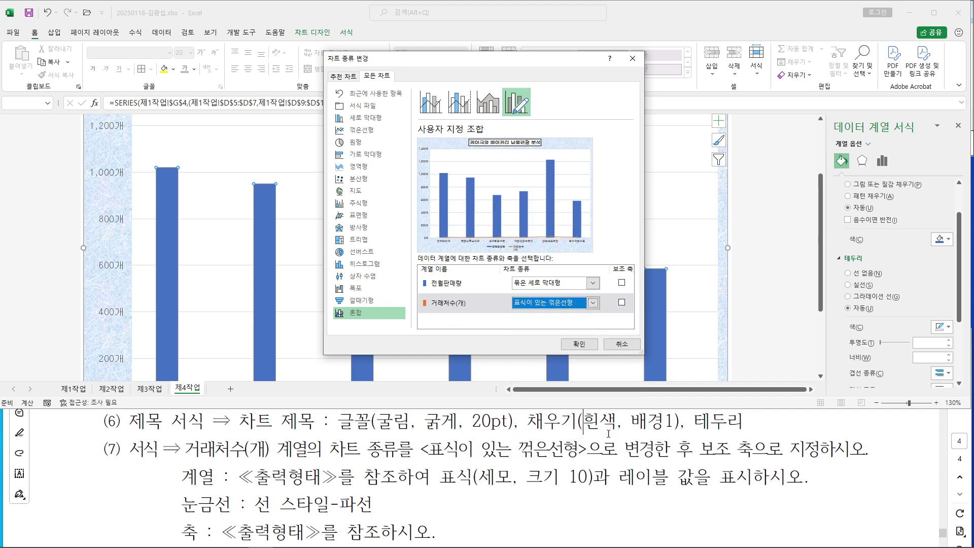
{"action": "left_click", "coordinate": [622, 304]}
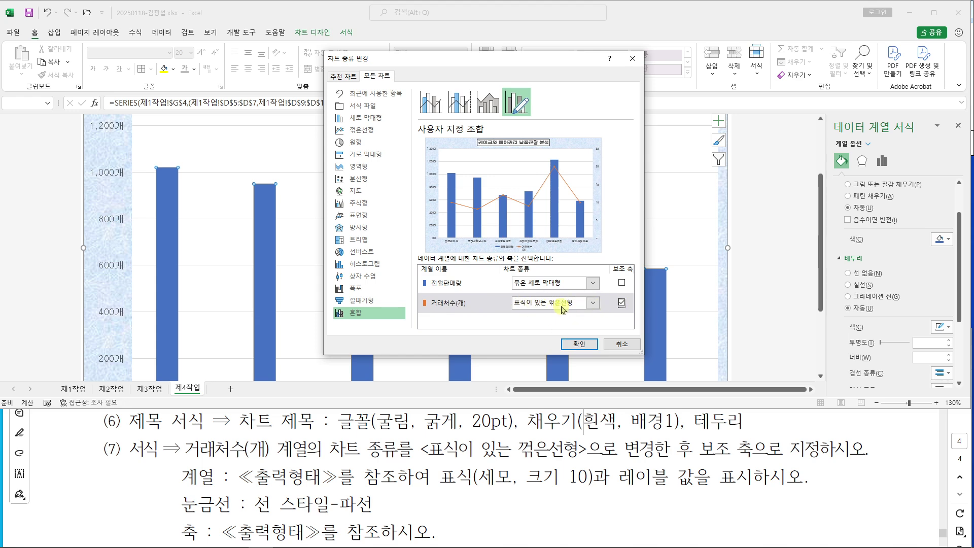
{"action": "left_click", "coordinate": [583, 344]}
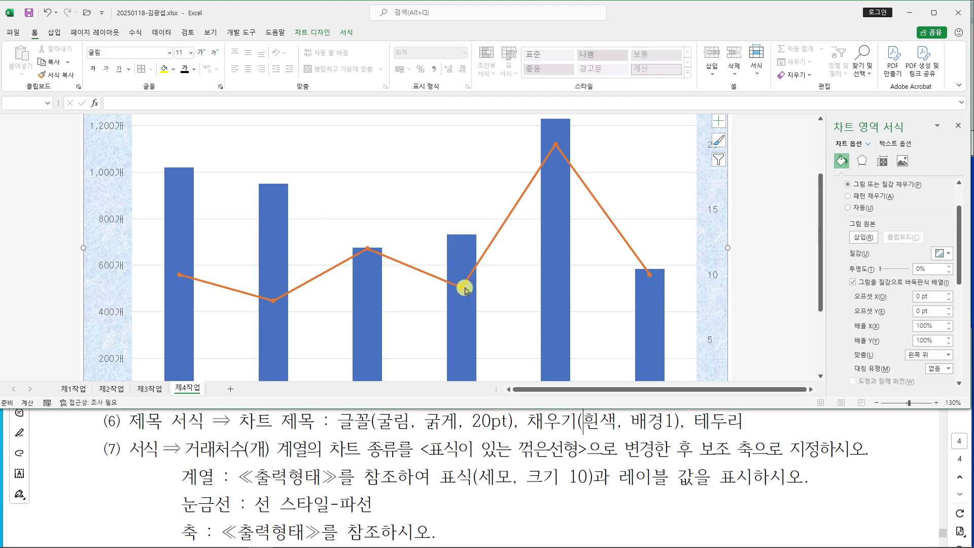
Give the 거래처수(개) line built-in triangle markers at size 10
{"action": "left_click", "coordinate": [531, 183]}
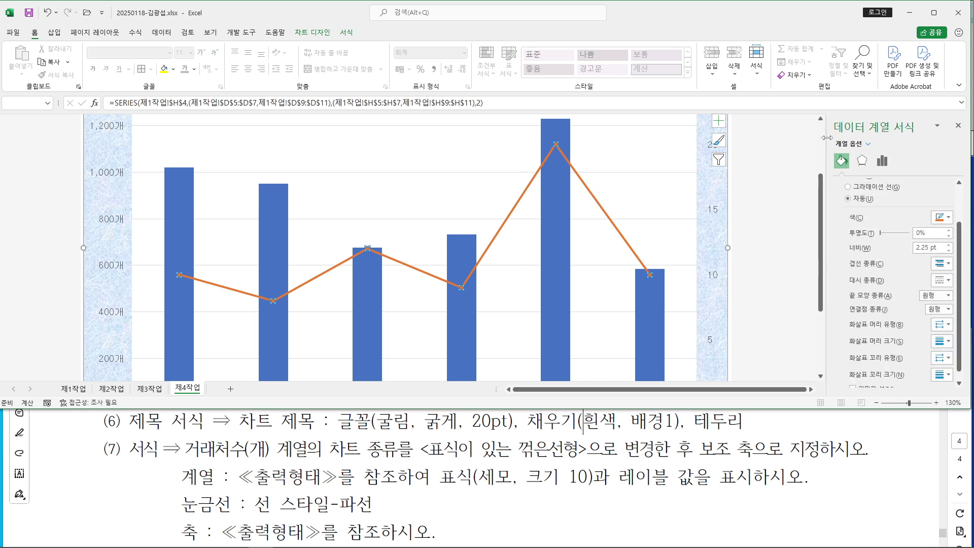
{"action": "left_click_drag", "start_coordinate": [827, 137], "coordinate": [797, 137]}
{"action": "scroll", "coordinate": [810, 184], "scroll_direction": "up", "scroll_amount": 2}
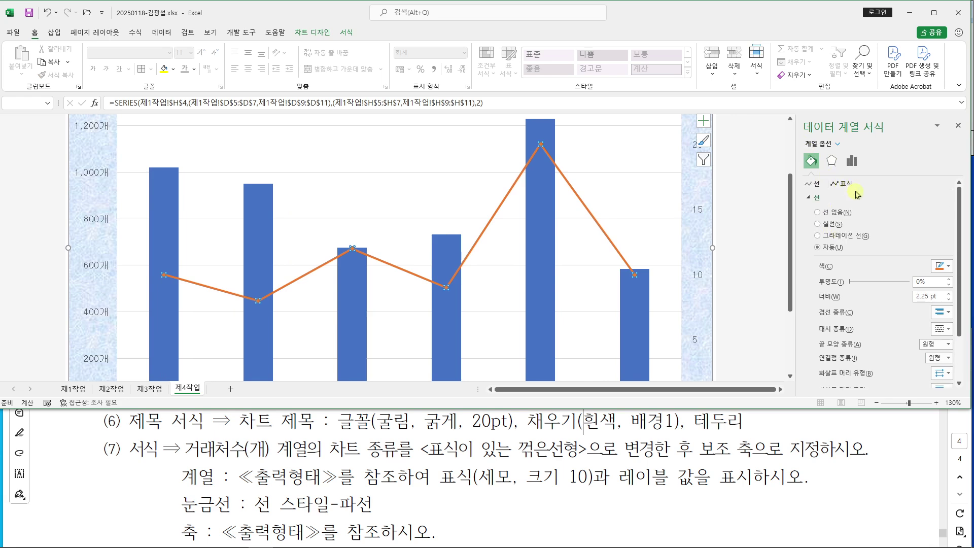
{"action": "left_click", "coordinate": [843, 185]}
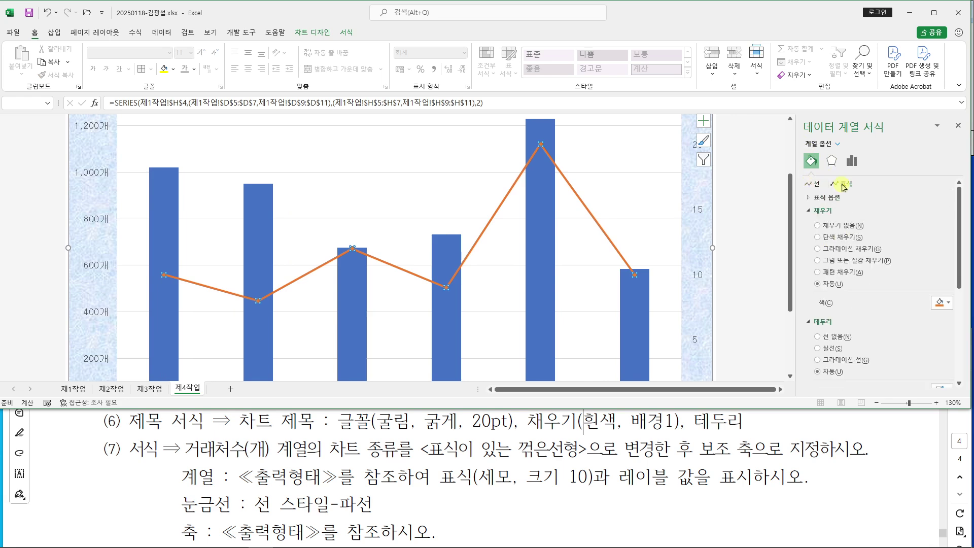
{"action": "left_click", "coordinate": [812, 198]}
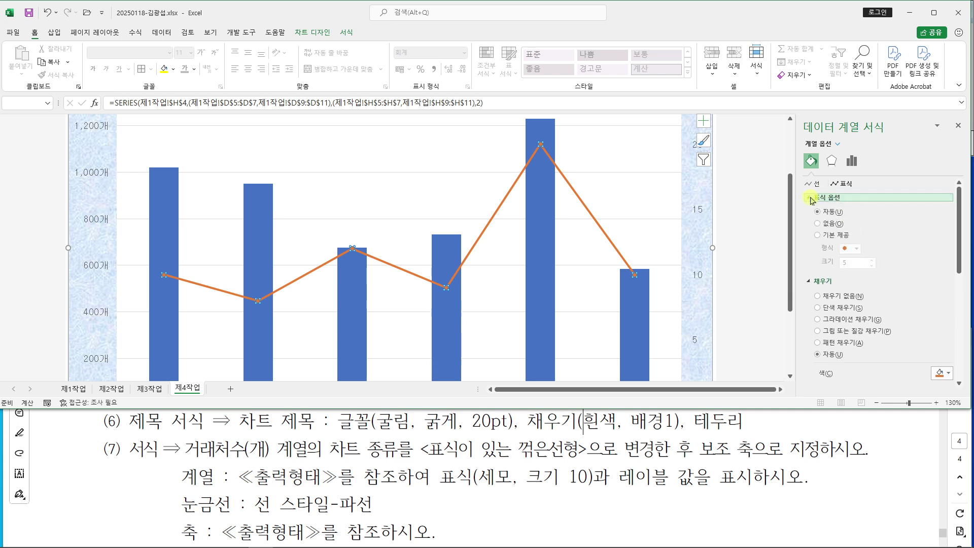
{"action": "left_click", "coordinate": [817, 236]}
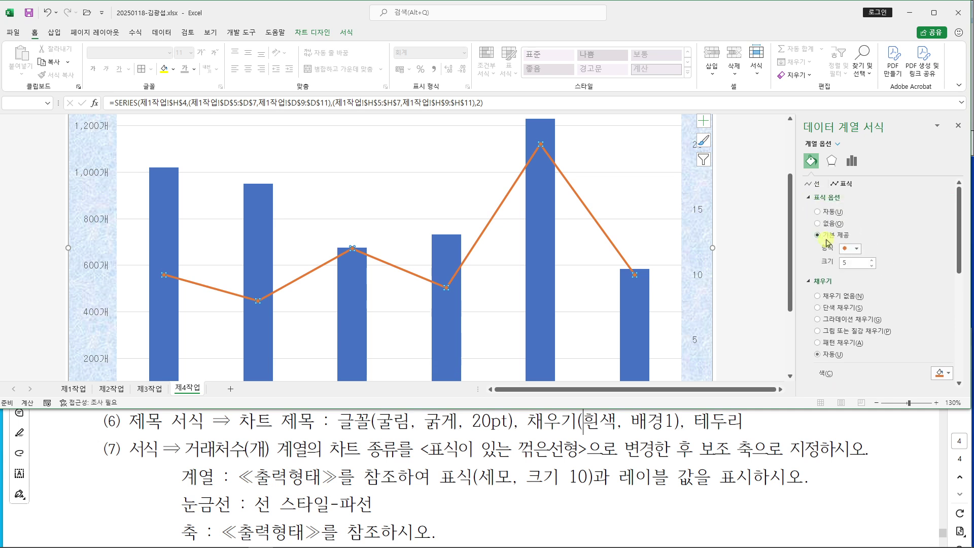
{"action": "left_click", "coordinate": [856, 250]}
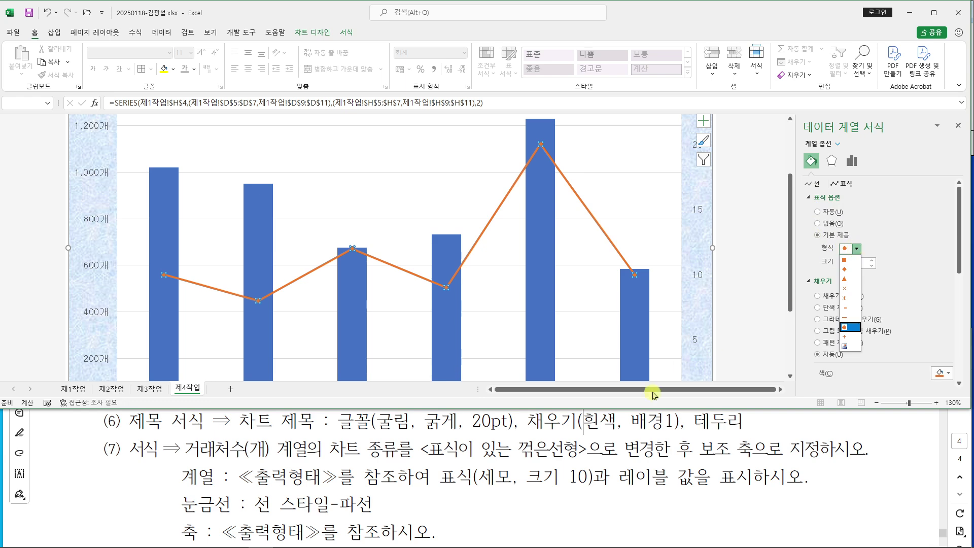
{"action": "left_click", "coordinate": [845, 279]}
{"action": "left_click_drag", "start_coordinate": [855, 264], "coordinate": [825, 265]}
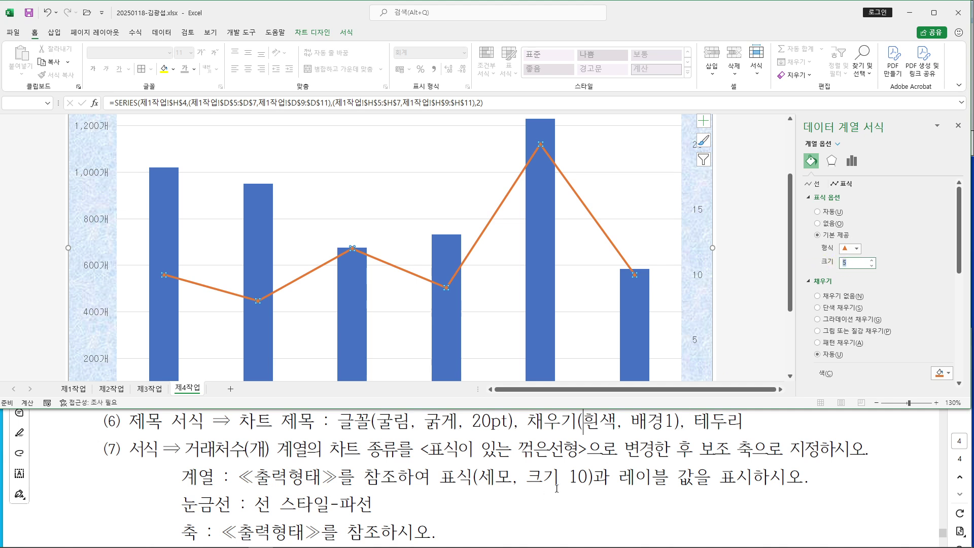
{"action": "type", "text": "10"}
{"action": "key", "text": "Return"}
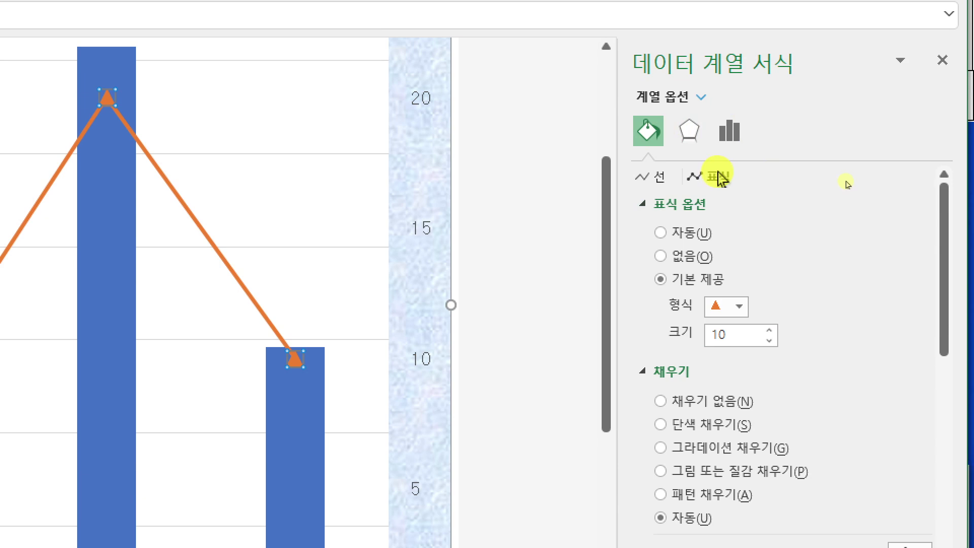
Bring the maximized task PDF to the front and scroll to its sample chart
{"action": "left_click", "coordinate": [661, 281]}
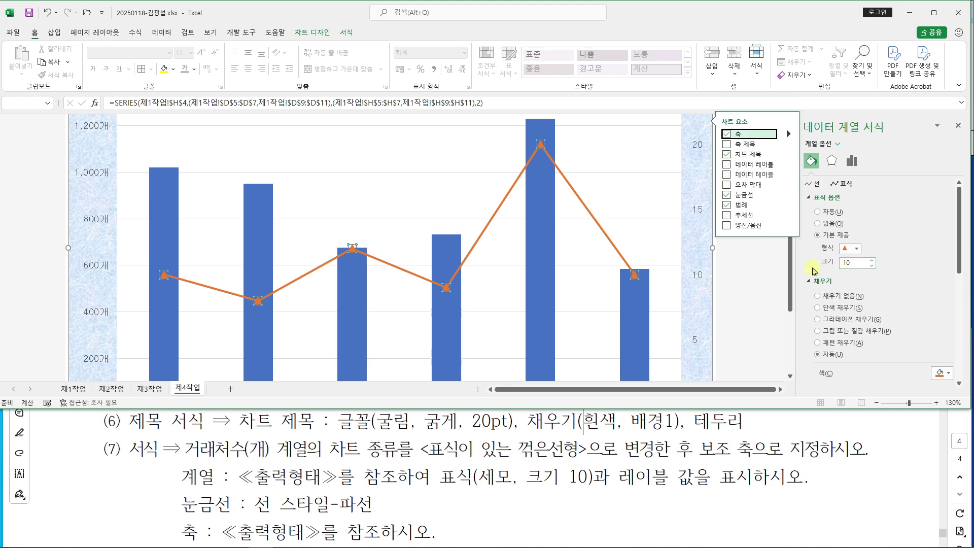
{"action": "left_click", "coordinate": [705, 477]}
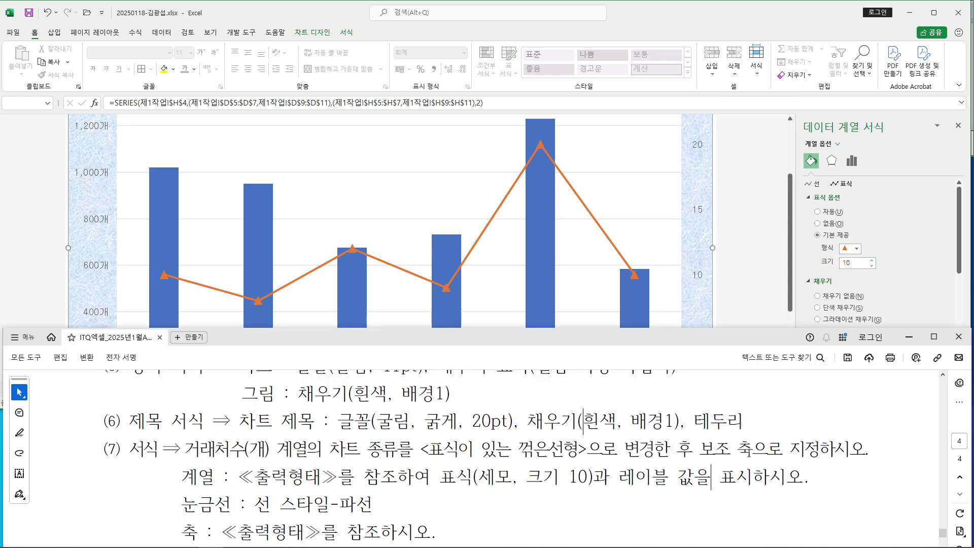
{"action": "left_click", "coordinate": [932, 339]}
{"action": "scroll", "coordinate": [584, 373], "scroll_direction": "down", "scroll_amount": 5}
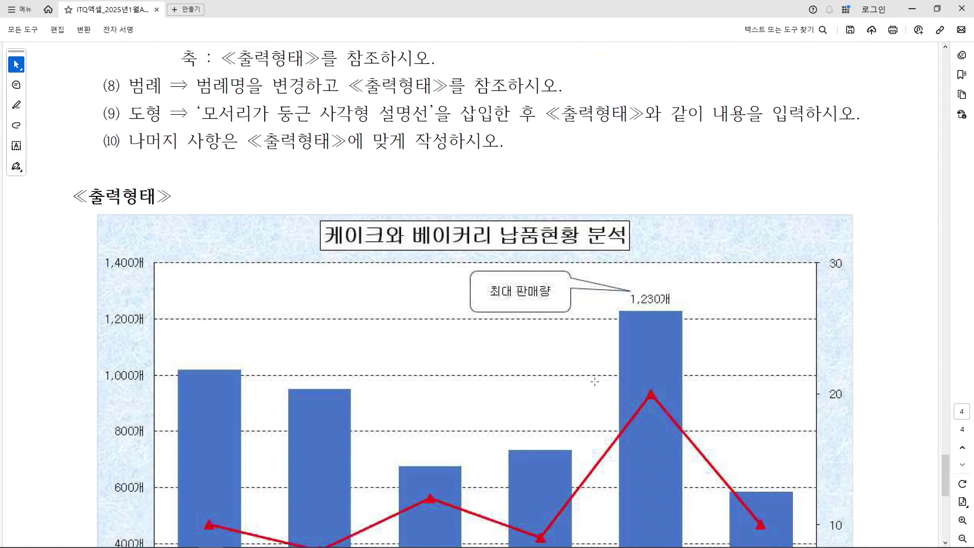
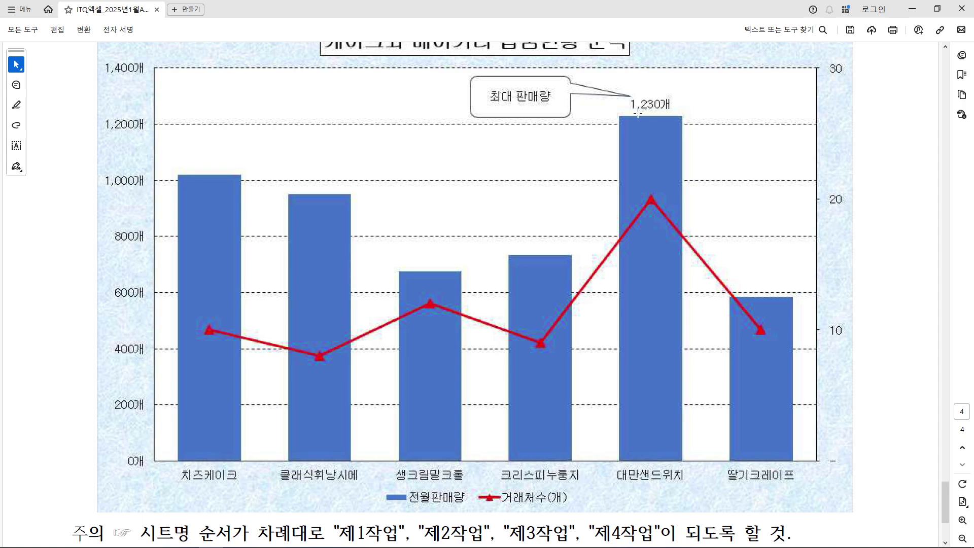
Minimize the reference PDF to return to the Excel combo chart
{"action": "left_click", "coordinate": [915, 9]}
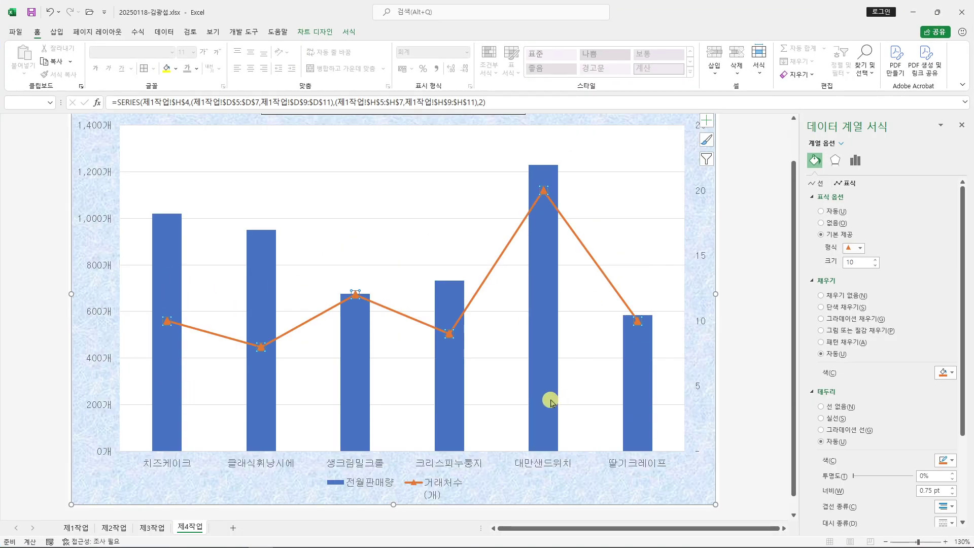
Add an Outside End data label showing 1,230개 to the 대만샌드위치 bar
{"action": "left_click", "coordinate": [546, 288]}
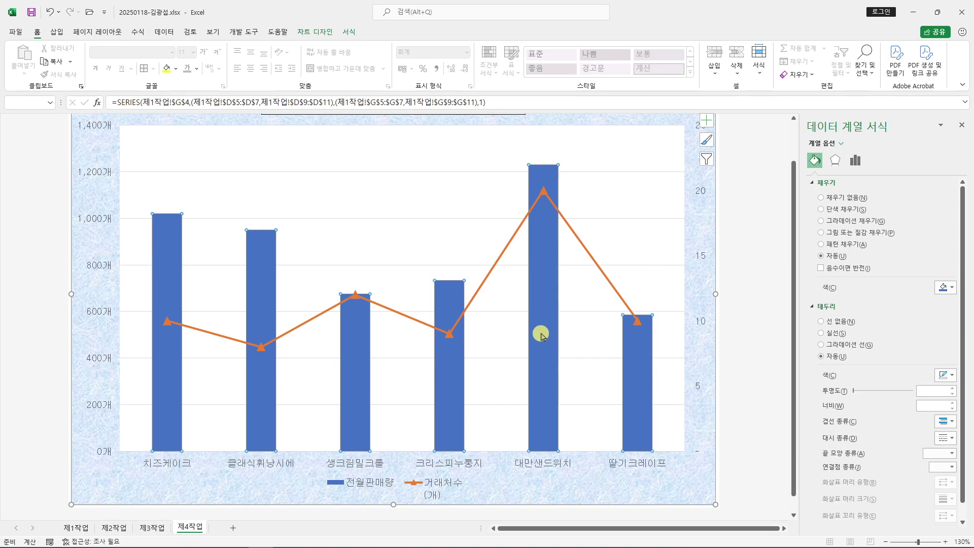
{"action": "left_click", "coordinate": [546, 278]}
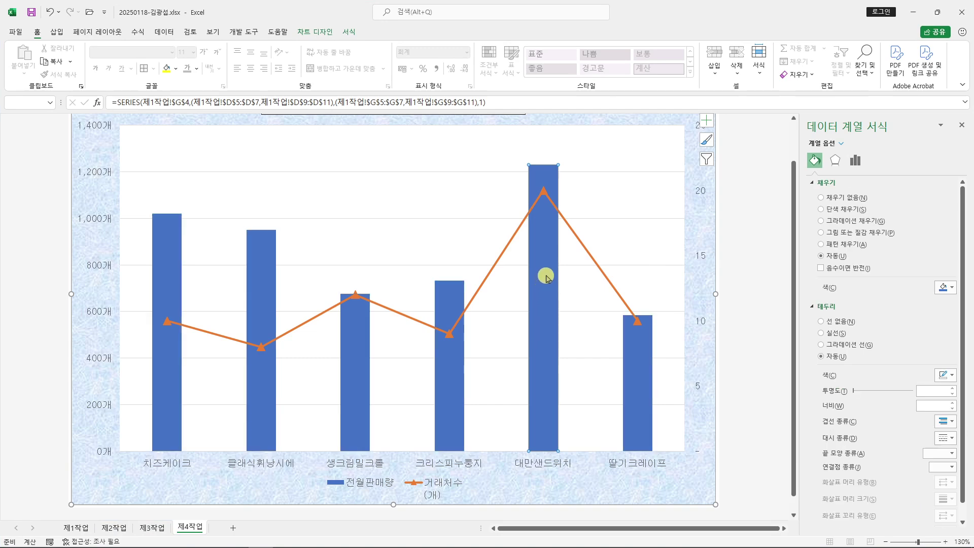
{"action": "left_click", "coordinate": [316, 32]}
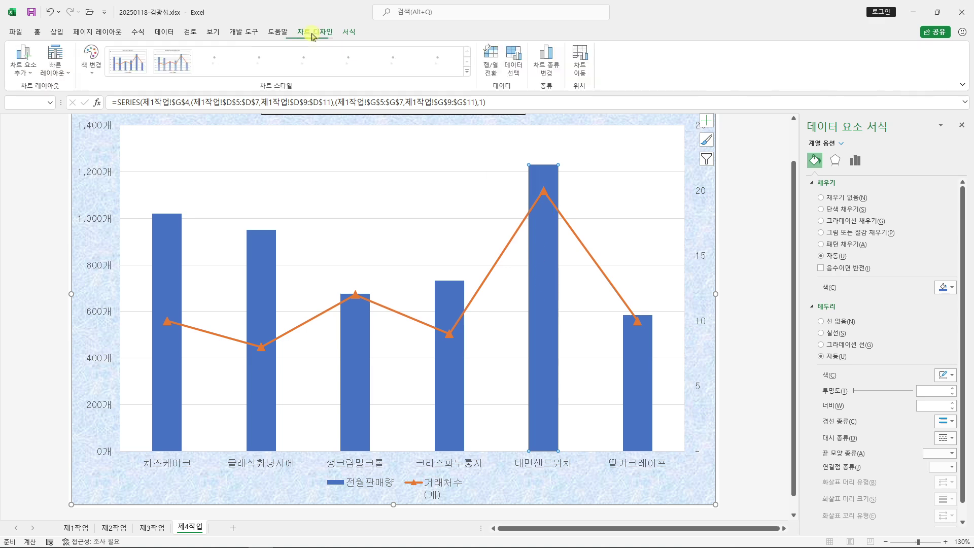
{"action": "left_click", "coordinate": [29, 73]}
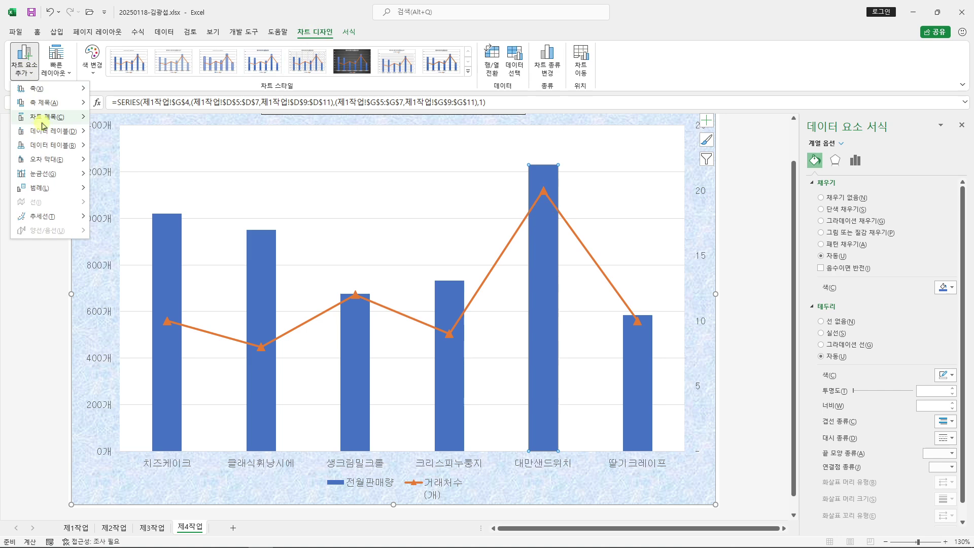
{"action": "mouse_move", "coordinate": [49, 133]}
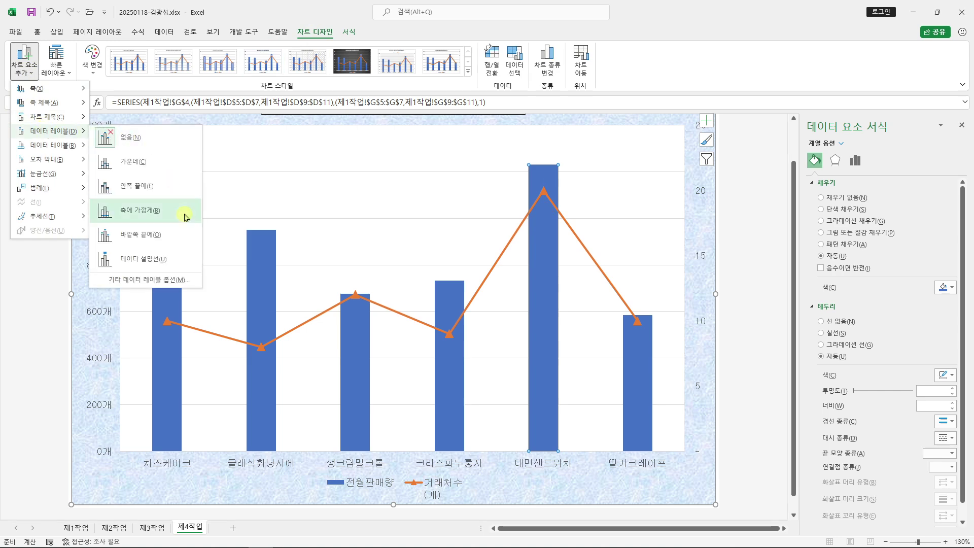
{"action": "left_click", "coordinate": [177, 236]}
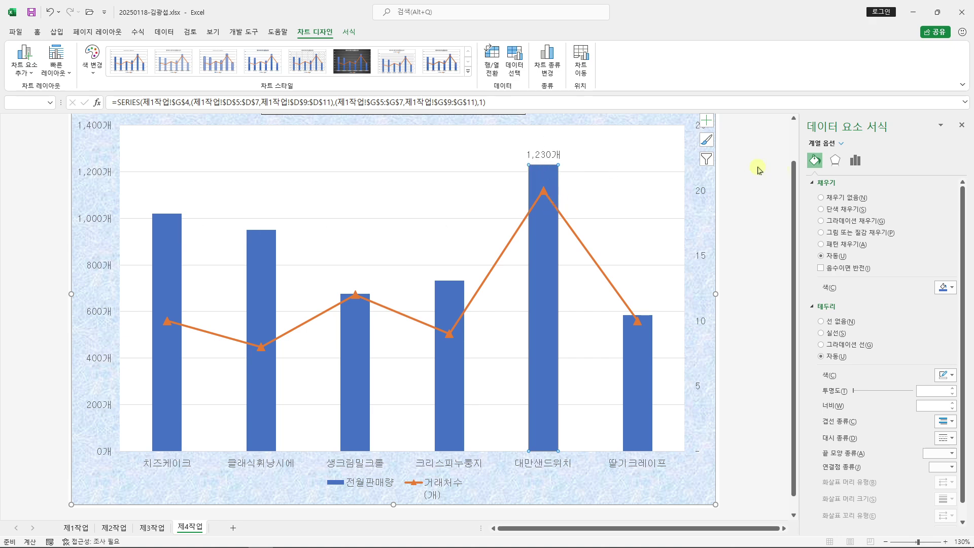
Restore Excel down and bring the reference PDF forward to its instructions
{"action": "left_click", "coordinate": [937, 11]}
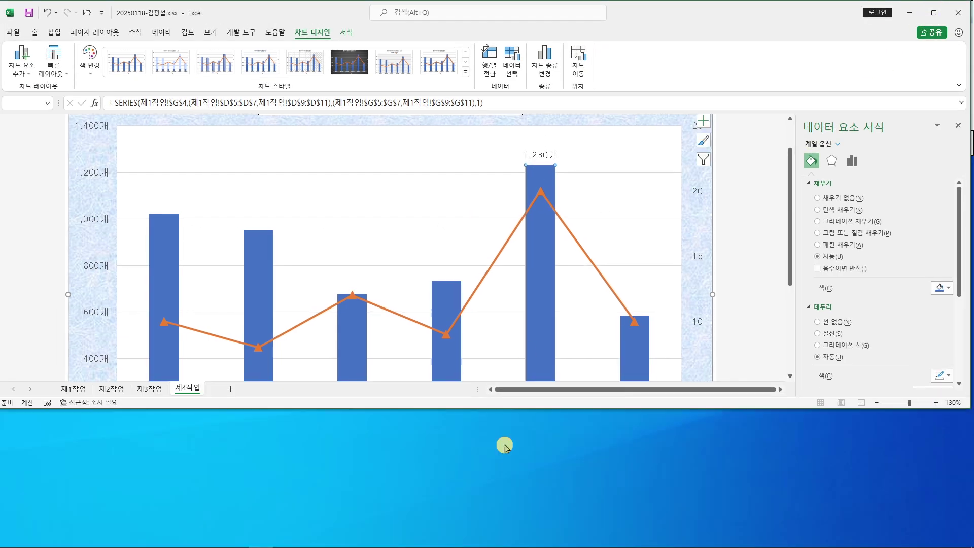
{"action": "left_click", "coordinate": [211, 543]}
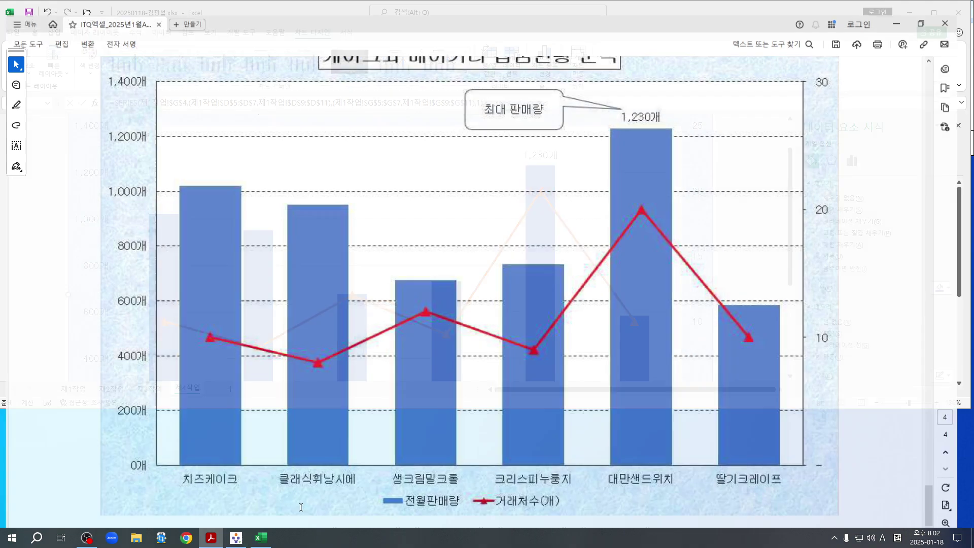
{"action": "scroll", "coordinate": [413, 424], "scroll_direction": "down", "scroll_amount": 2}
{"action": "scroll", "coordinate": [405, 406], "scroll_direction": "up", "scroll_amount": 7}
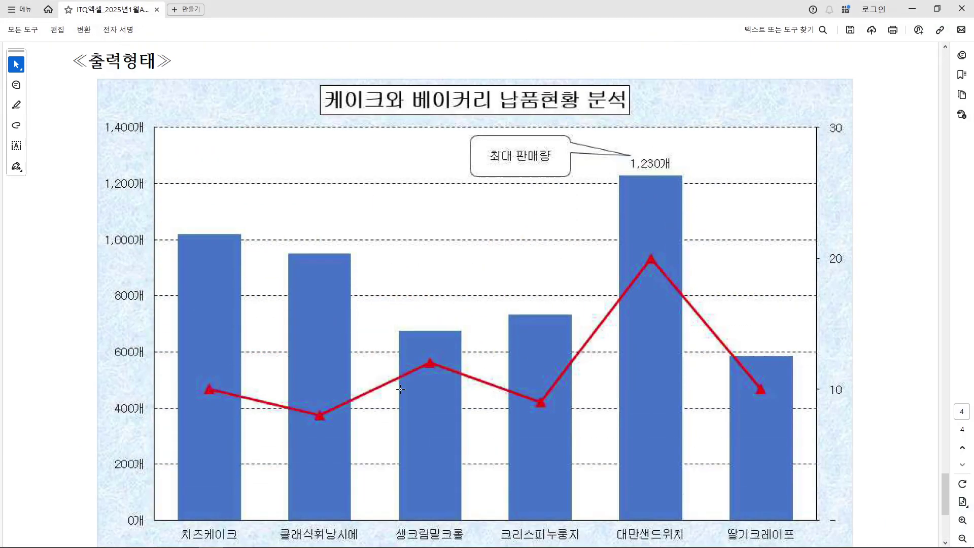
{"action": "scroll", "coordinate": [401, 389], "scroll_direction": "up", "scroll_amount": 4}
Review the gridline and axis instructions and the reference's 1,200 gridline, then restore the PDF window
{"action": "left_click_drag", "start_coordinate": [182, 311], "coordinate": [434, 336]}
{"action": "left_click_drag", "start_coordinate": [363, 282], "coordinate": [218, 303]}
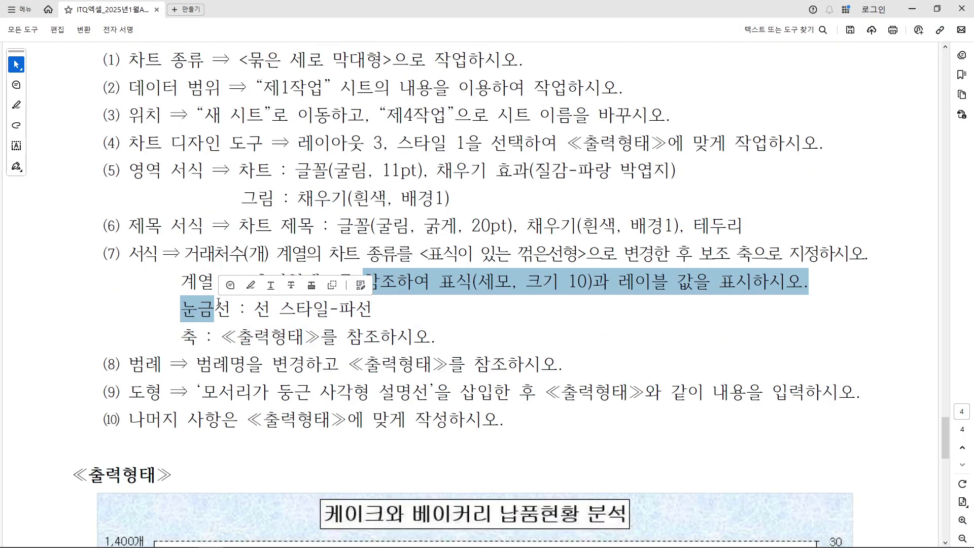
{"action": "left_click", "coordinate": [218, 303]}
{"action": "scroll", "coordinate": [379, 361], "scroll_direction": "down", "scroll_amount": 7}
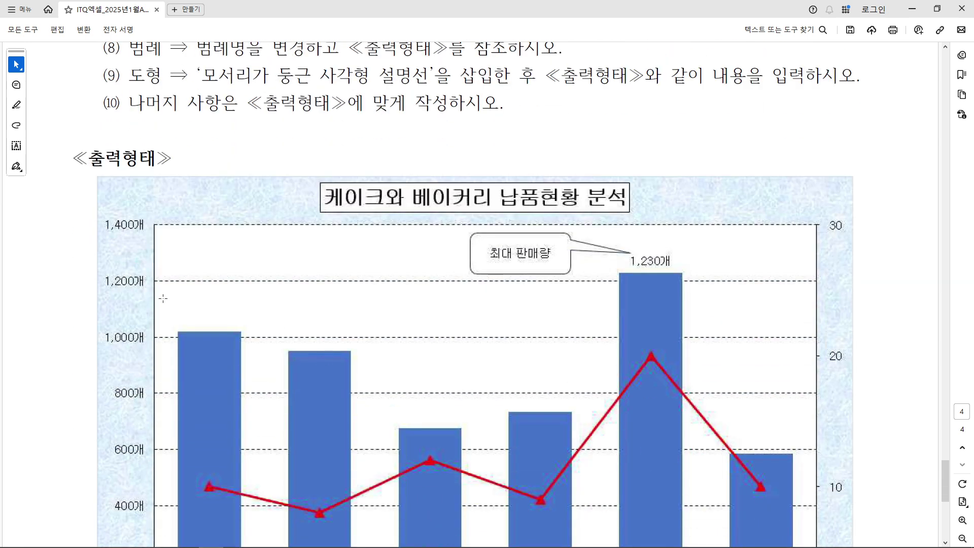
{"action": "left_click_drag", "start_coordinate": [141, 272], "coordinate": [610, 294]}
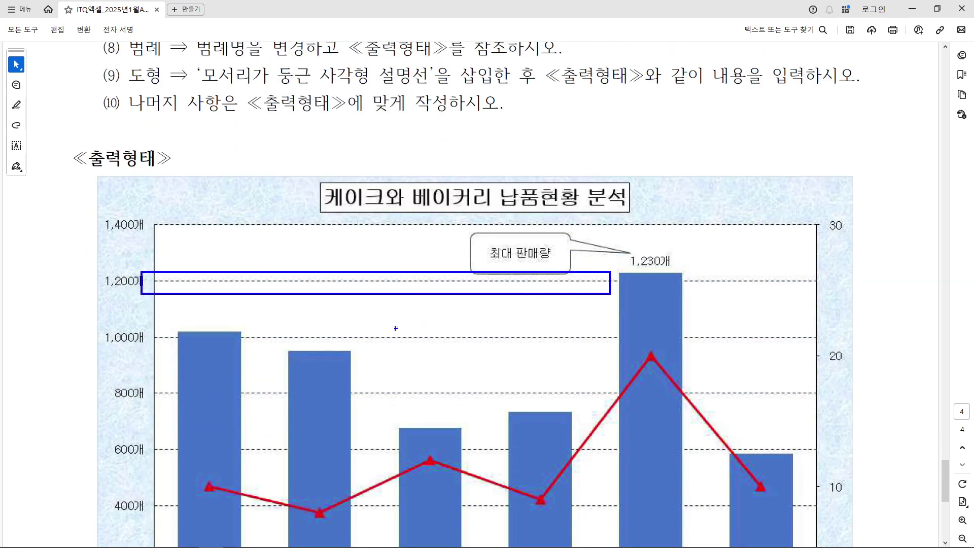
{"action": "left_click", "coordinate": [333, 116]}
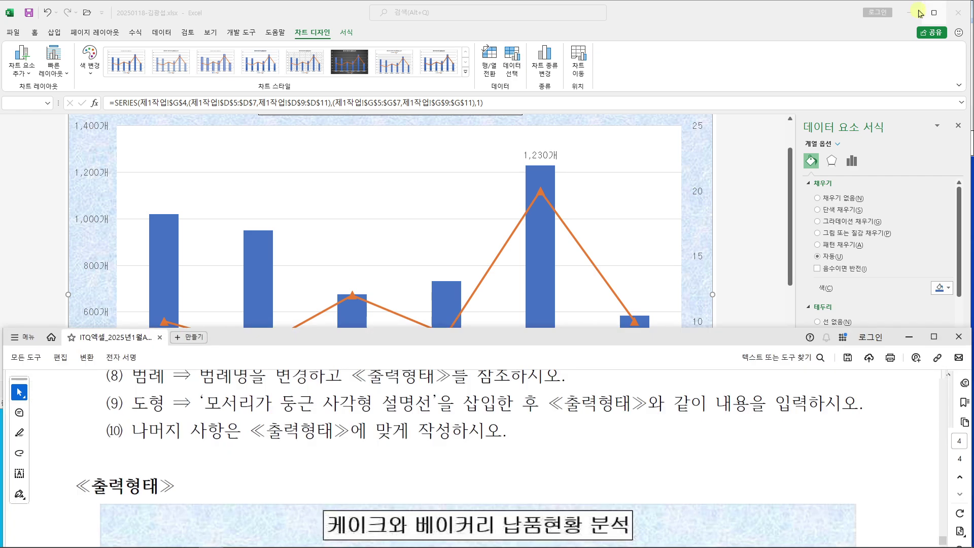
{"action": "left_click", "coordinate": [937, 9]}
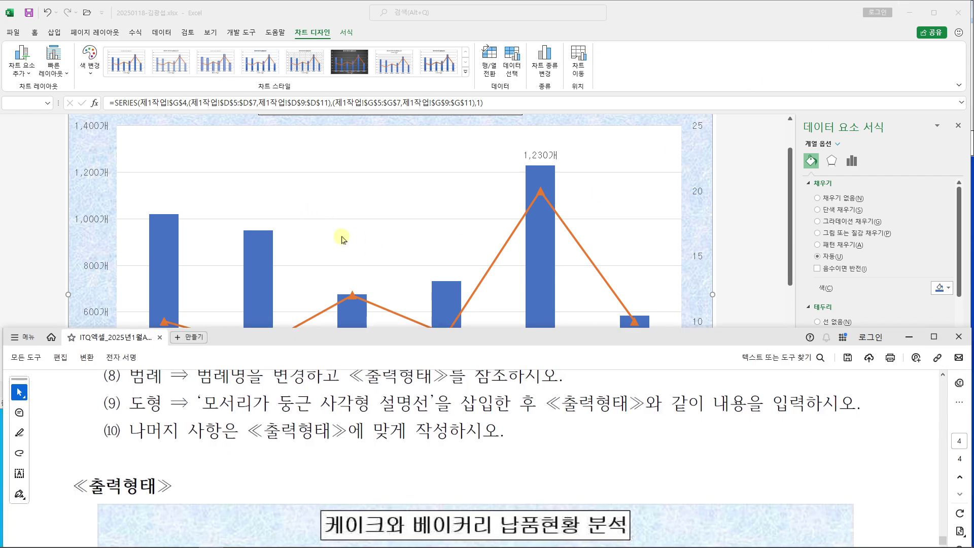
Make the chart's major gridlines solid black lines with a dashed dash type
{"action": "left_click", "coordinate": [342, 221]}
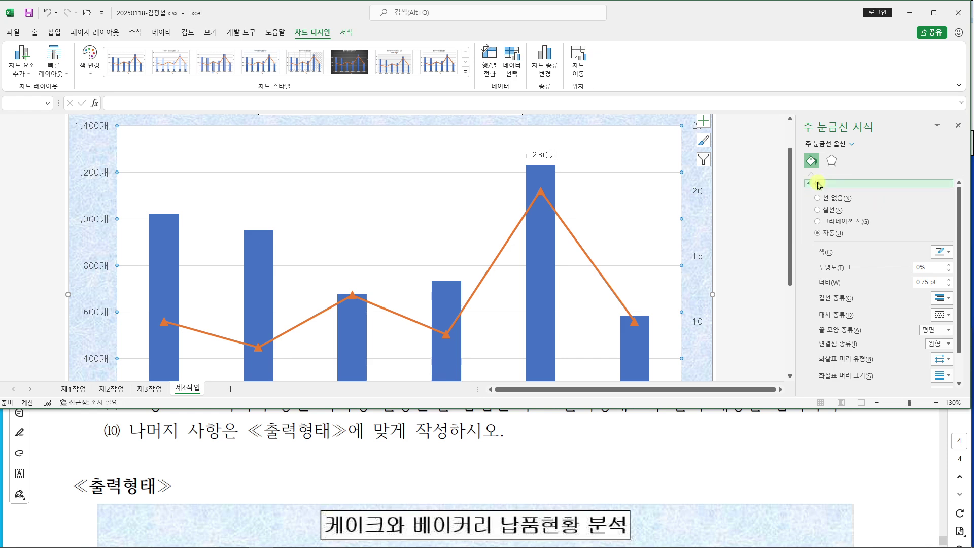
{"action": "left_click", "coordinate": [818, 210]}
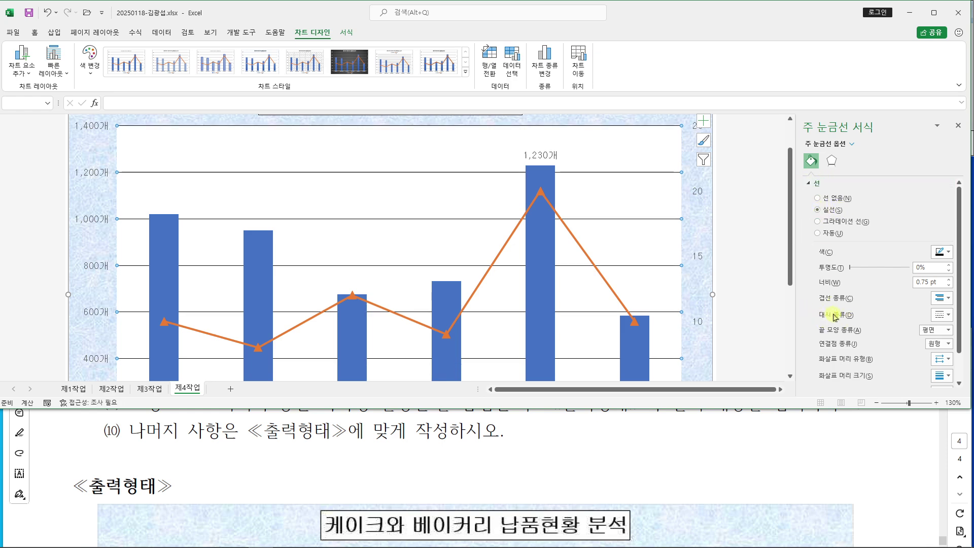
{"action": "left_click_drag", "start_coordinate": [808, 301], "coordinate": [971, 328]}
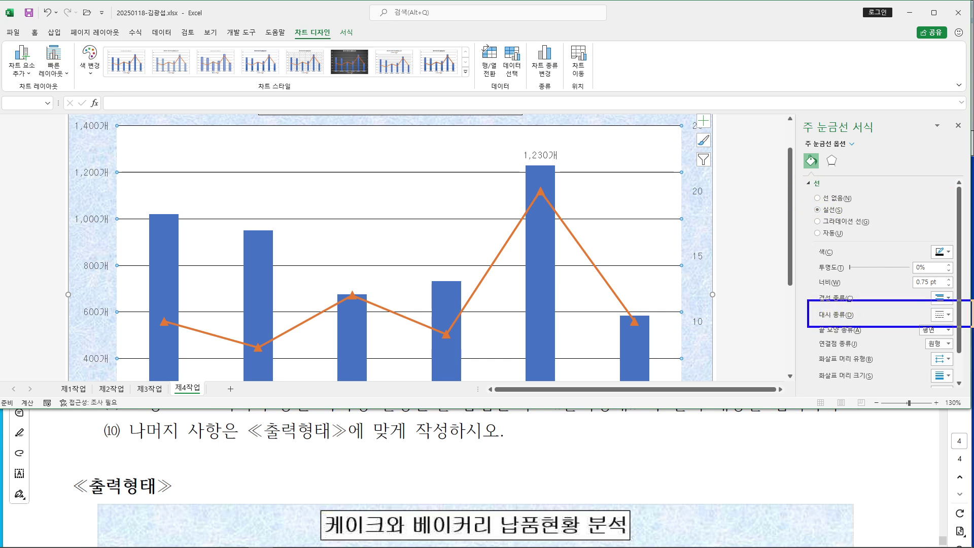
{"action": "left_click", "coordinate": [941, 314]}
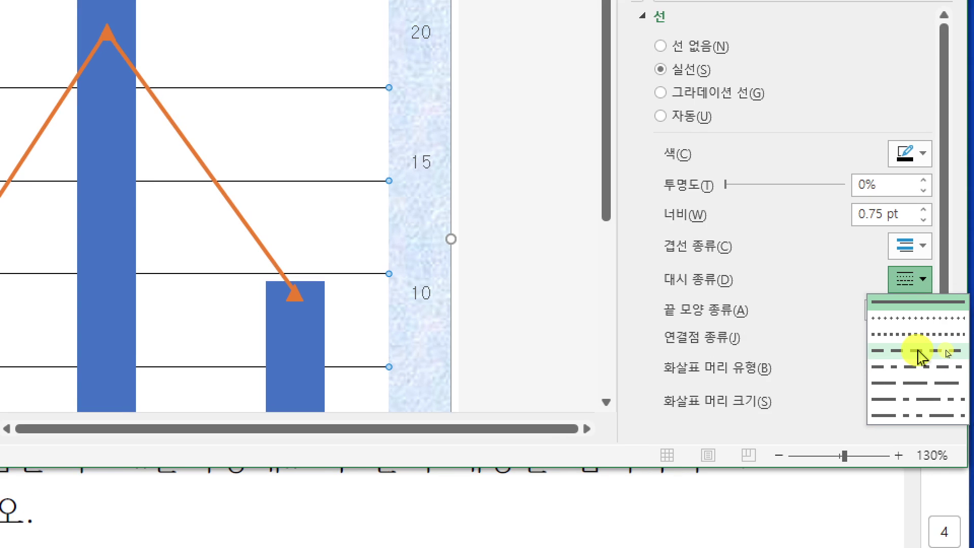
{"action": "left_click", "coordinate": [927, 281]}
{"action": "left_click", "coordinate": [928, 281]}
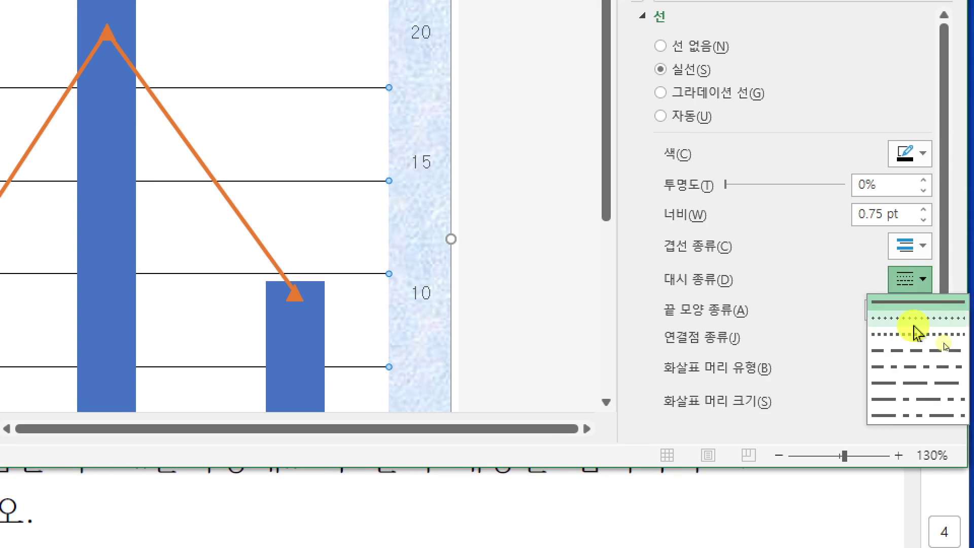
{"action": "left_click", "coordinate": [915, 355]}
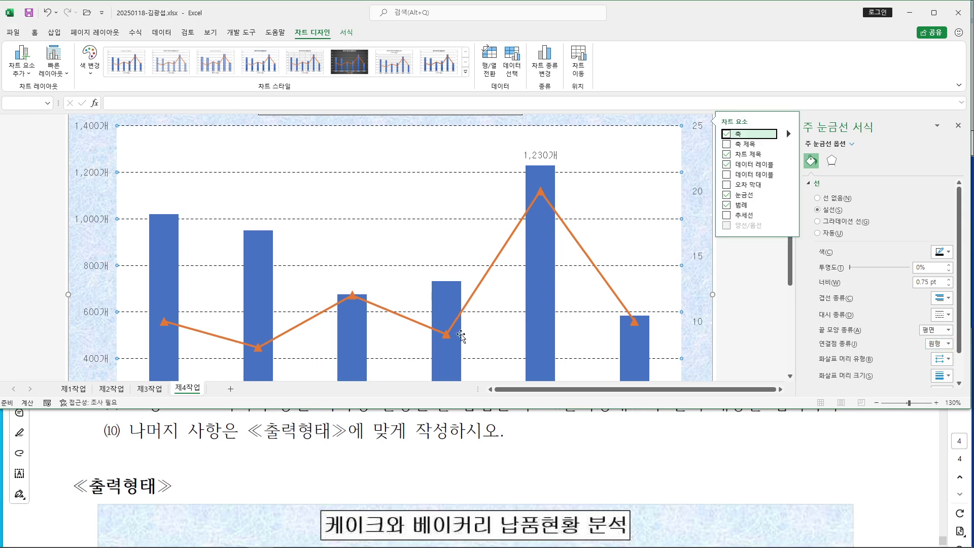
{"action": "left_click", "coordinate": [385, 447]}
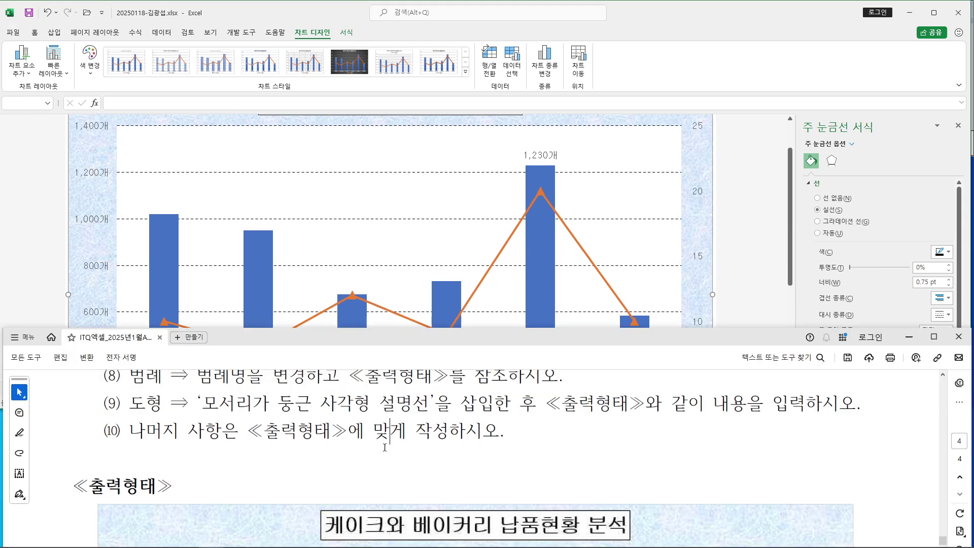
Scroll the PDF to review the axis and legend instructions
{"action": "scroll", "coordinate": [384, 448], "scroll_direction": "up", "scroll_amount": 5}
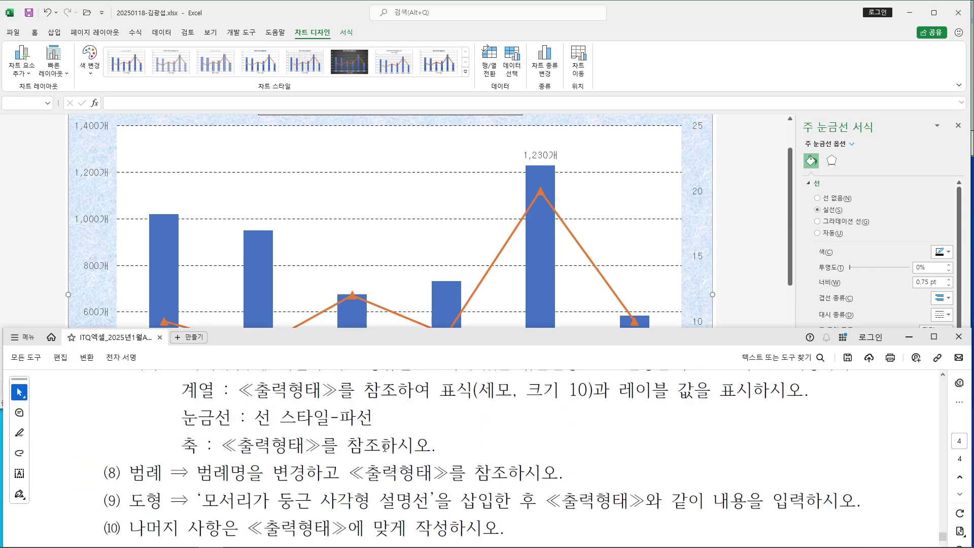
{"action": "scroll", "coordinate": [385, 447], "scroll_direction": "down", "scroll_amount": 1}
{"action": "left_click_drag", "start_coordinate": [175, 445], "coordinate": [560, 474]}
{"action": "left_click", "coordinate": [415, 426]}
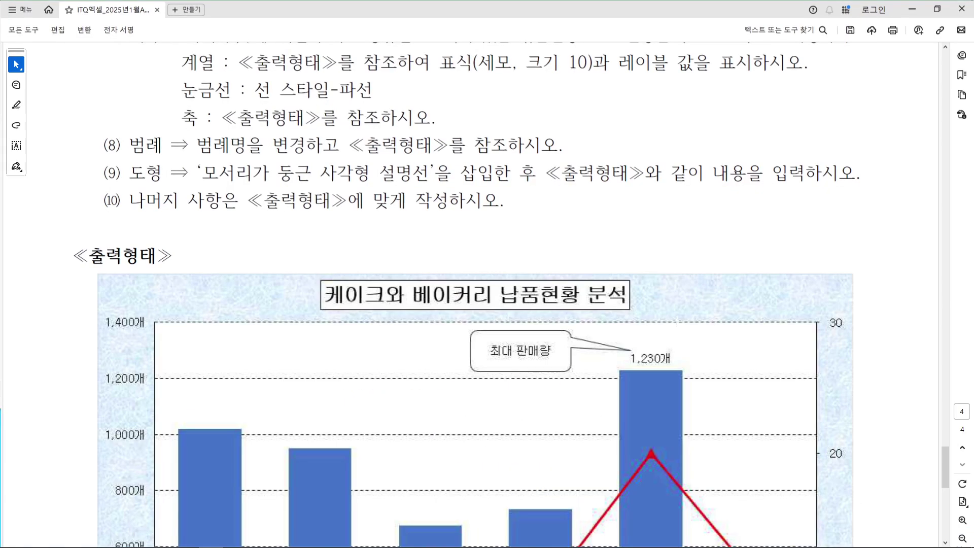
Maximize the PDF and mark the reference chart's left value, category and secondary axes
{"action": "left_click", "coordinate": [934, 337]}
{"action": "scroll", "coordinate": [250, 257], "scroll_direction": "down", "scroll_amount": 8}
{"action": "scroll", "coordinate": [249, 247], "scroll_direction": "down", "scroll_amount": 1}
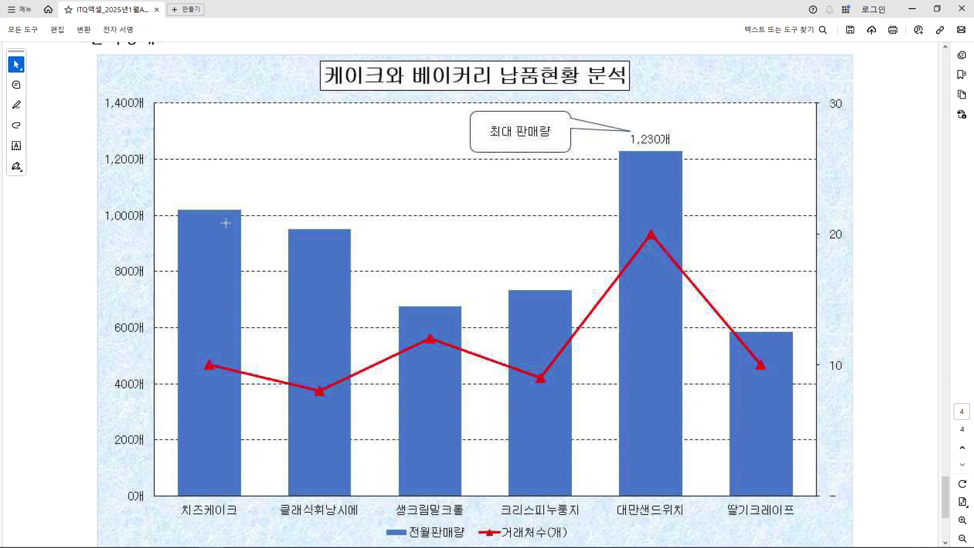
{"action": "mouse_move", "coordinate": [143, 77]}
{"action": "left_mouse_down"}
{"action": "mouse_move", "coordinate": [196, 345]}
{"action": "mouse_move", "coordinate": [177, 495]}
{"action": "mouse_move", "coordinate": [173, 486]}
{"action": "left_mouse_up"}
{"action": "left_click_drag", "start_coordinate": [141, 478], "coordinate": [839, 514]}
{"action": "mouse_move", "coordinate": [810, 74]}
{"action": "left_mouse_down"}
{"action": "mouse_move", "coordinate": [765, 487]}
{"action": "mouse_move", "coordinate": [816, 533]}
{"action": "mouse_move", "coordinate": [833, 533]}
{"action": "left_mouse_up"}
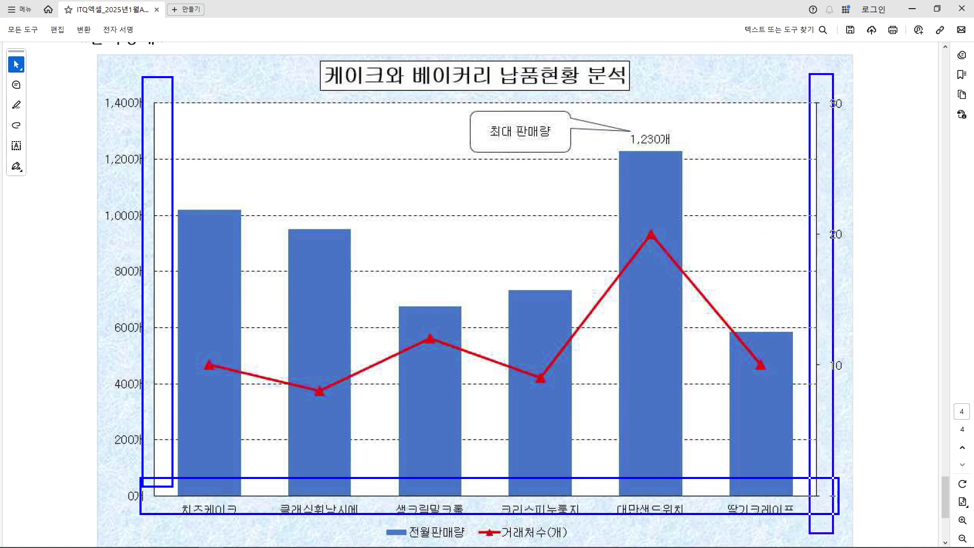
{"action": "key", "text": "Escape"}
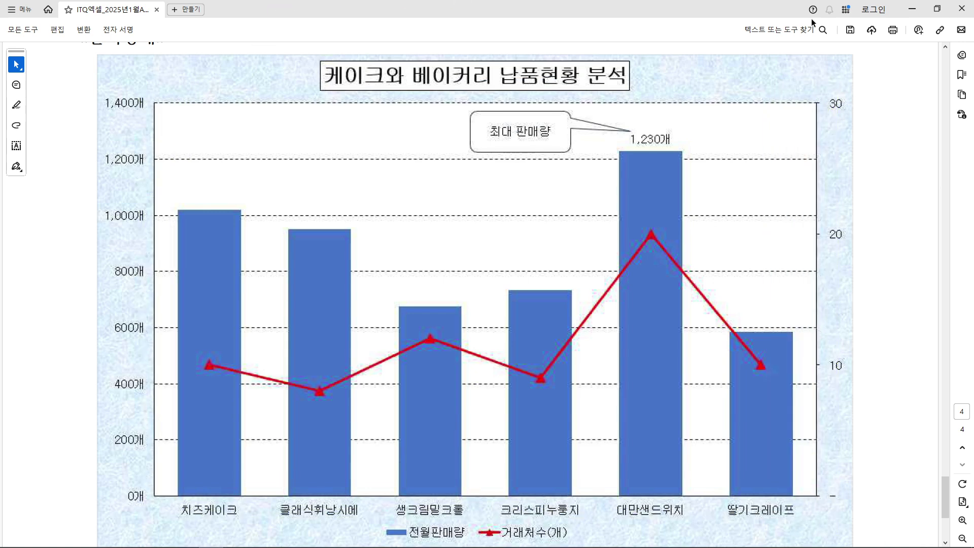
Give the left value axis, category axis and secondary value axis solid axis lines
{"action": "left_click", "coordinate": [912, 9]}
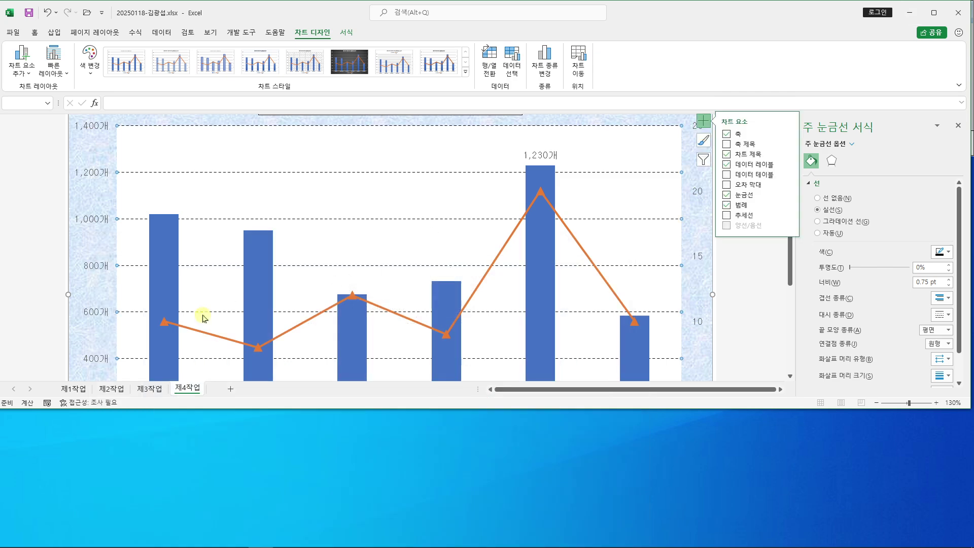
{"action": "left_click", "coordinate": [91, 223]}
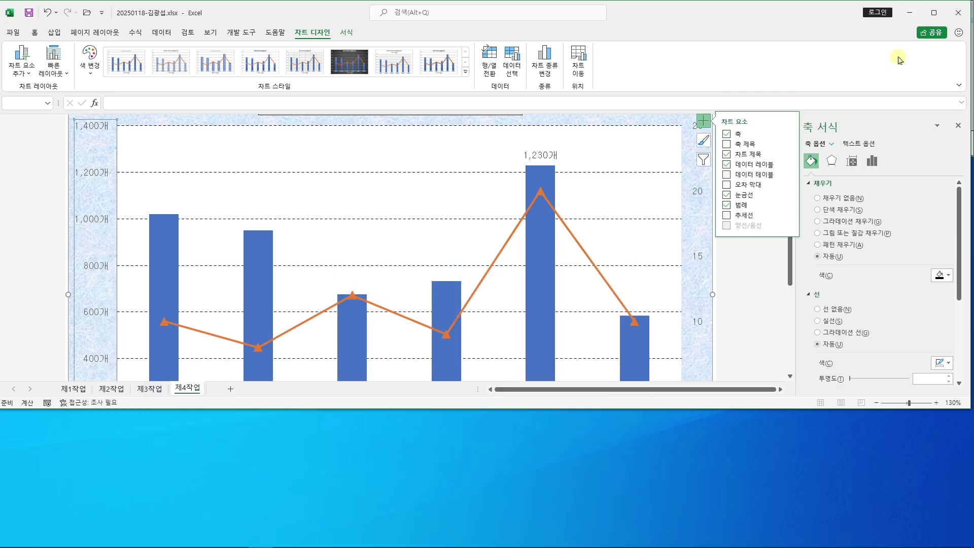
{"action": "left_click", "coordinate": [926, 17]}
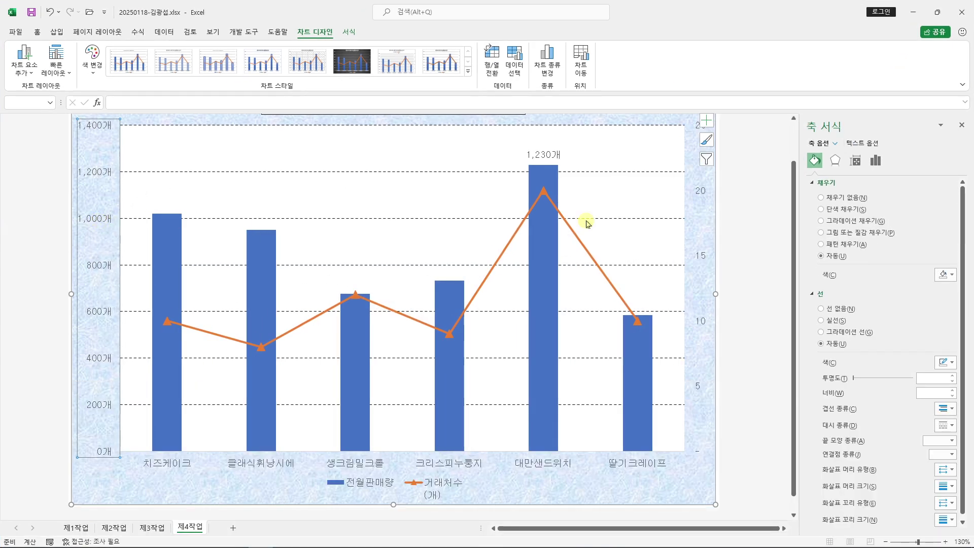
{"action": "left_click", "coordinate": [825, 321]}
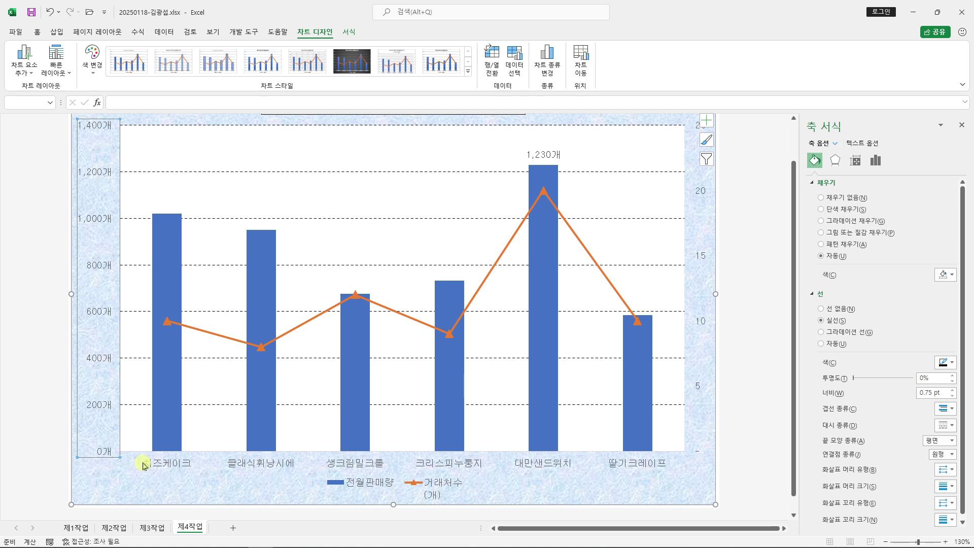
{"action": "left_click", "coordinate": [271, 464]}
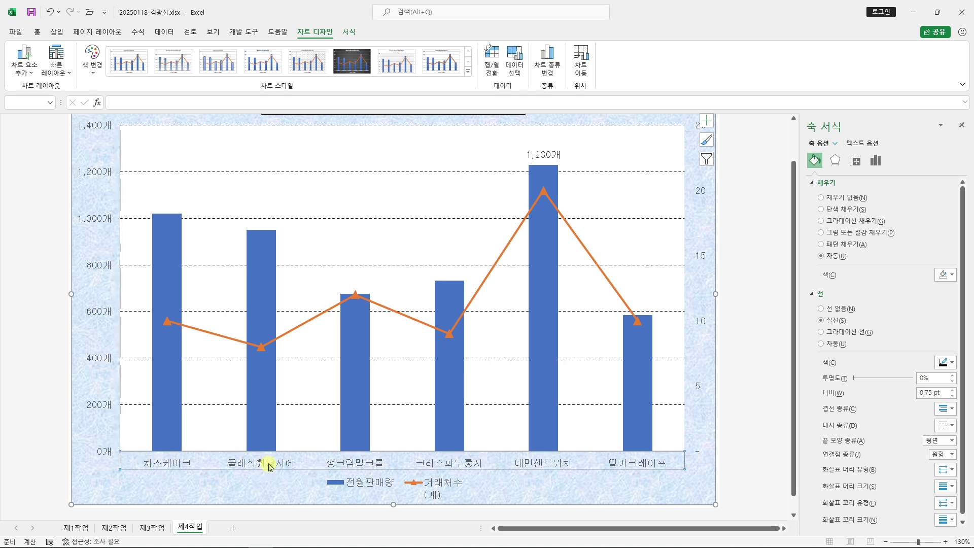
{"action": "left_click", "coordinate": [823, 320]}
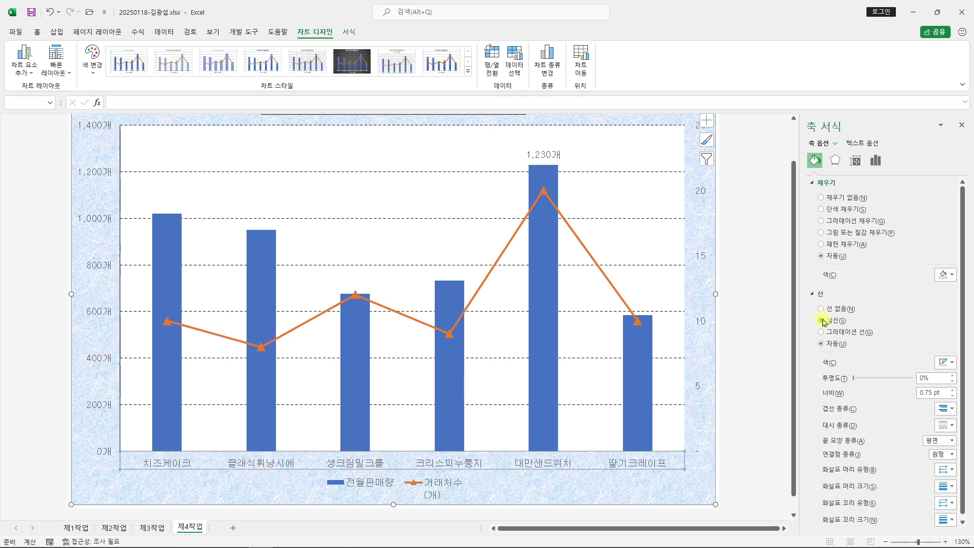
{"action": "left_click", "coordinate": [704, 320]}
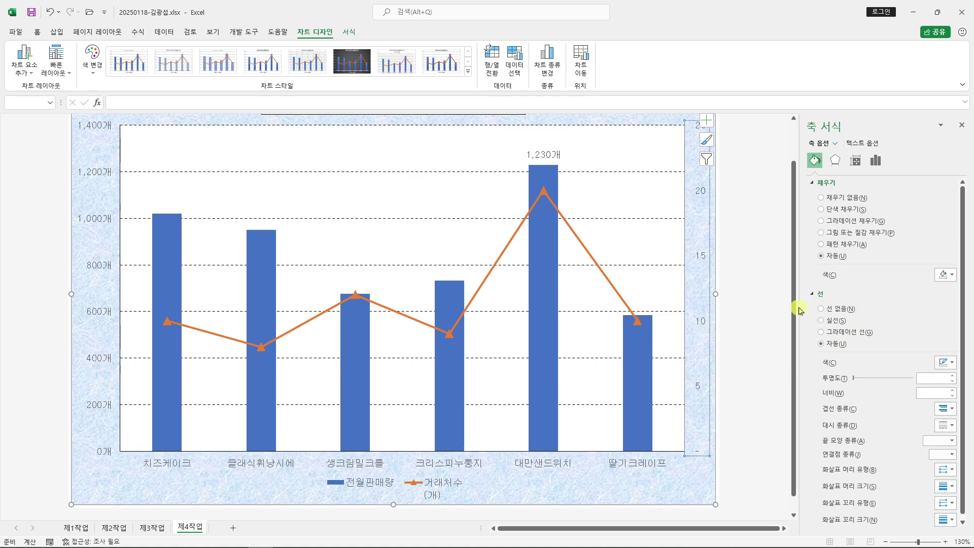
{"action": "left_click", "coordinate": [822, 321]}
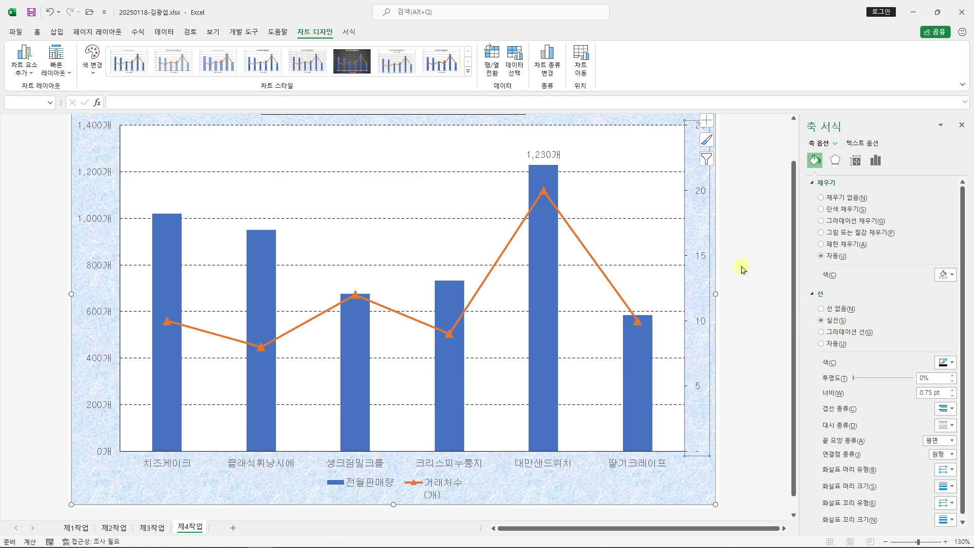
Arrange Excel beside the reference PDF and open the secondary axis's Axis Options
{"action": "left_click_drag", "start_coordinate": [324, 12], "coordinate": [972, 168]}
{"action": "left_click", "coordinate": [319, 159]}
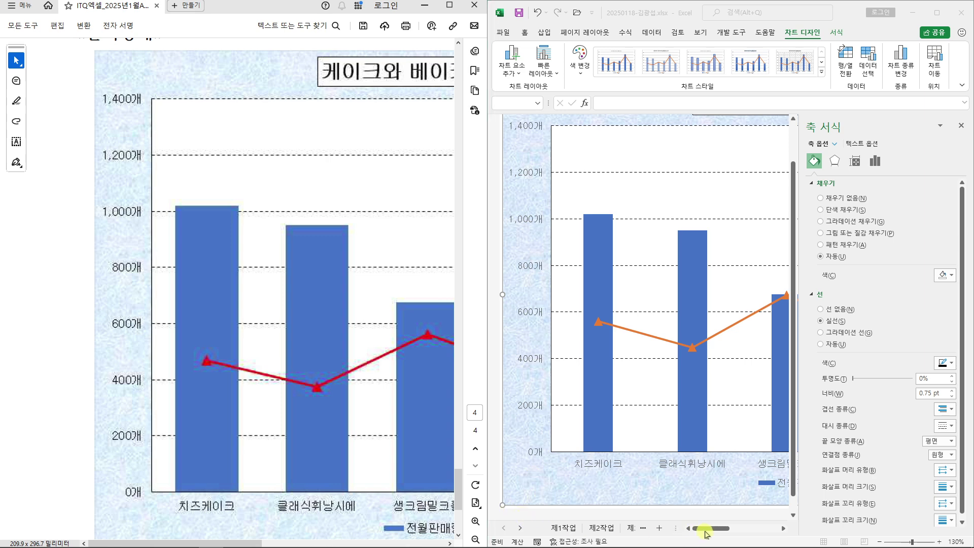
{"action": "left_click", "coordinate": [733, 528]}
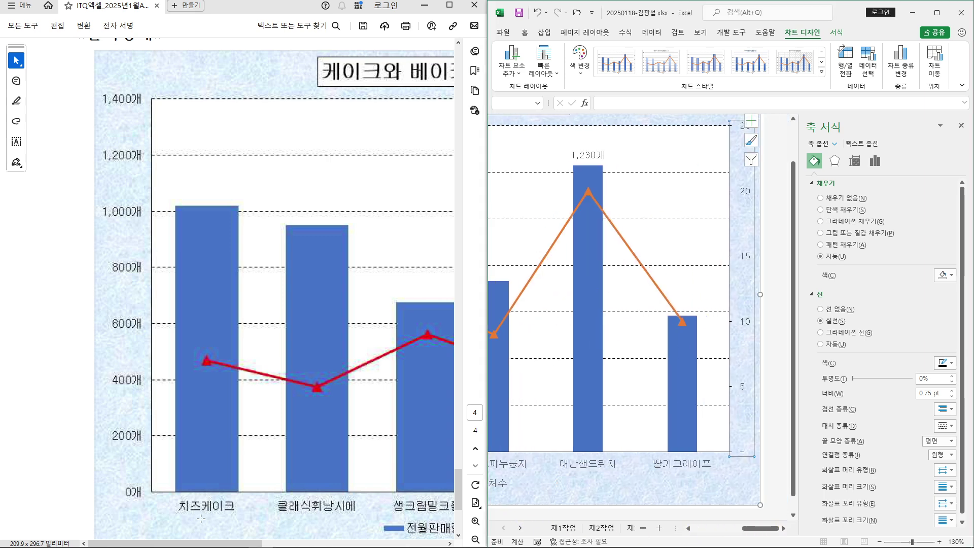
{"action": "left_click_drag", "start_coordinate": [186, 543], "coordinate": [370, 543]}
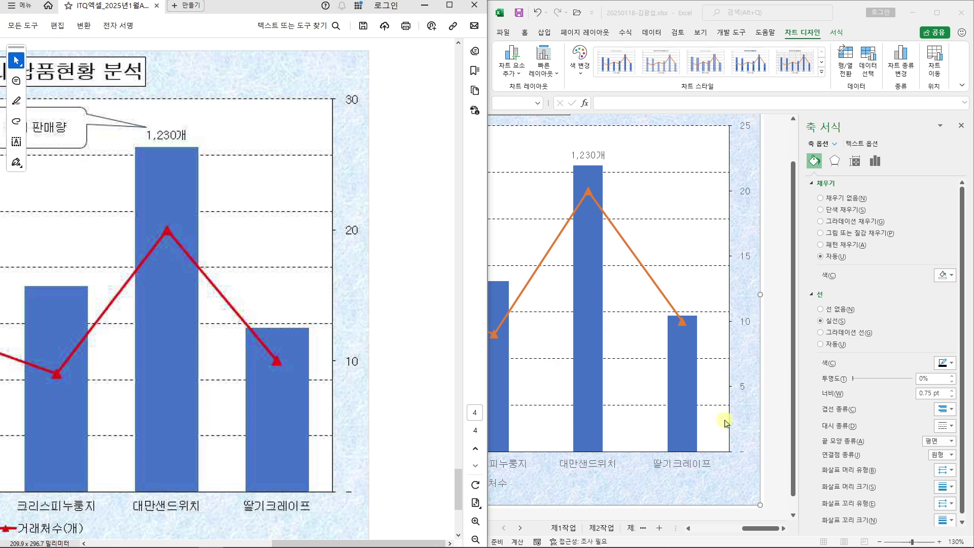
{"action": "left_click", "coordinate": [745, 321]}
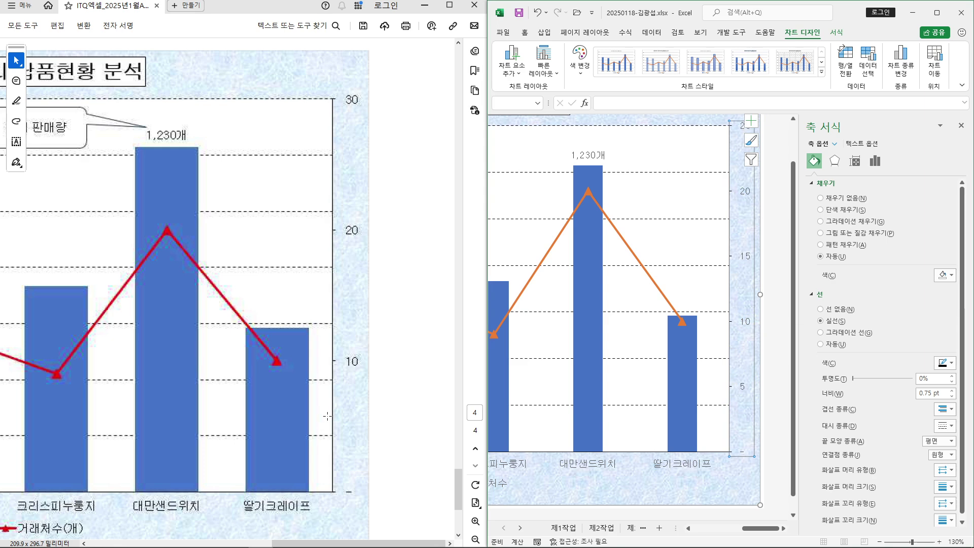
{"action": "left_click", "coordinate": [876, 162]}
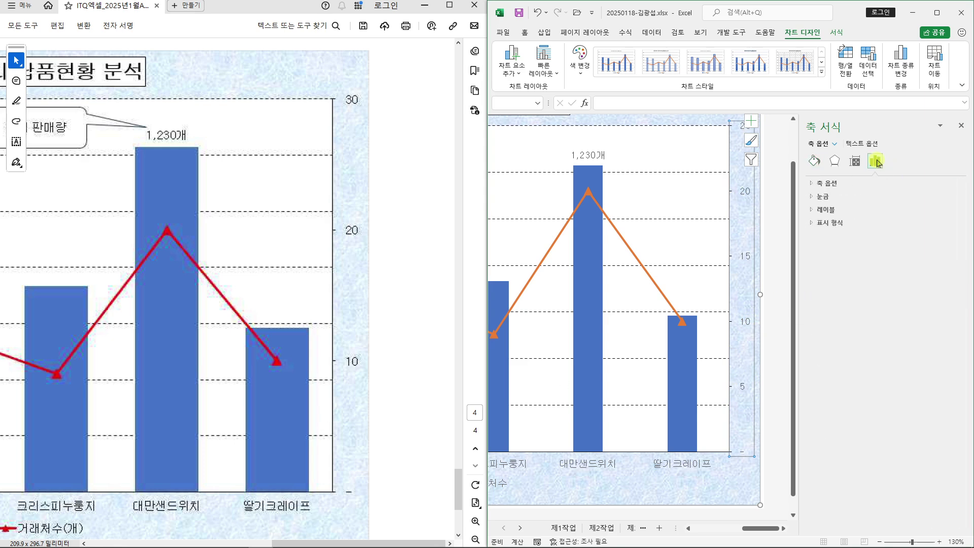
Set the secondary axis major unit to 10 so it runs from 0 to 30
{"action": "left_click", "coordinate": [814, 184]}
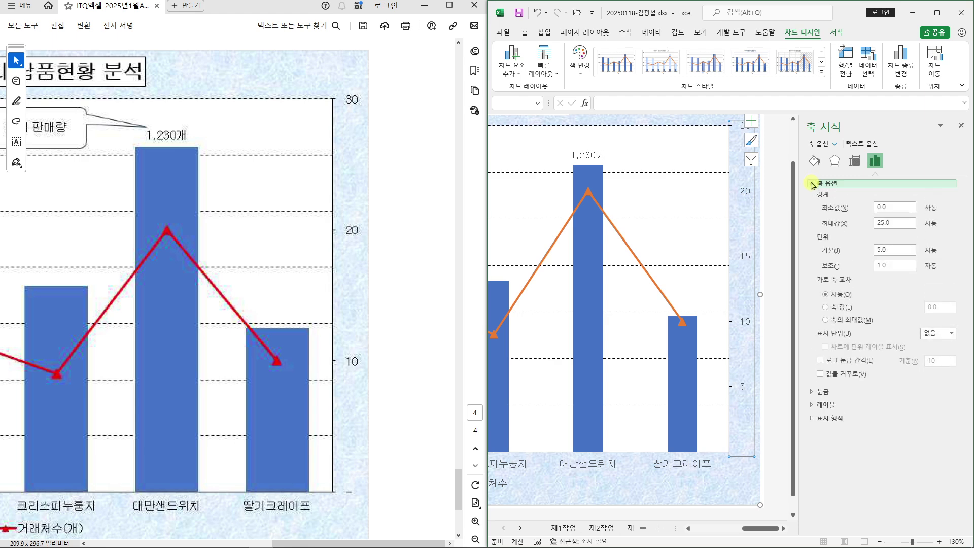
{"action": "left_click", "coordinate": [825, 248]}
{"action": "key", "text": "Return"}
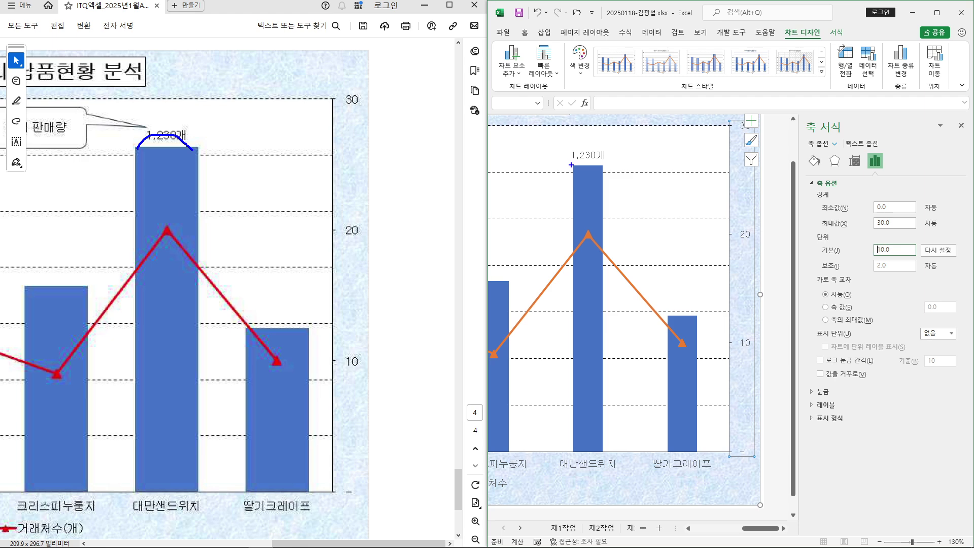
{"action": "left_click_drag", "start_coordinate": [583, 205], "coordinate": [642, 205]}
{"action": "key", "text": "Escape"}
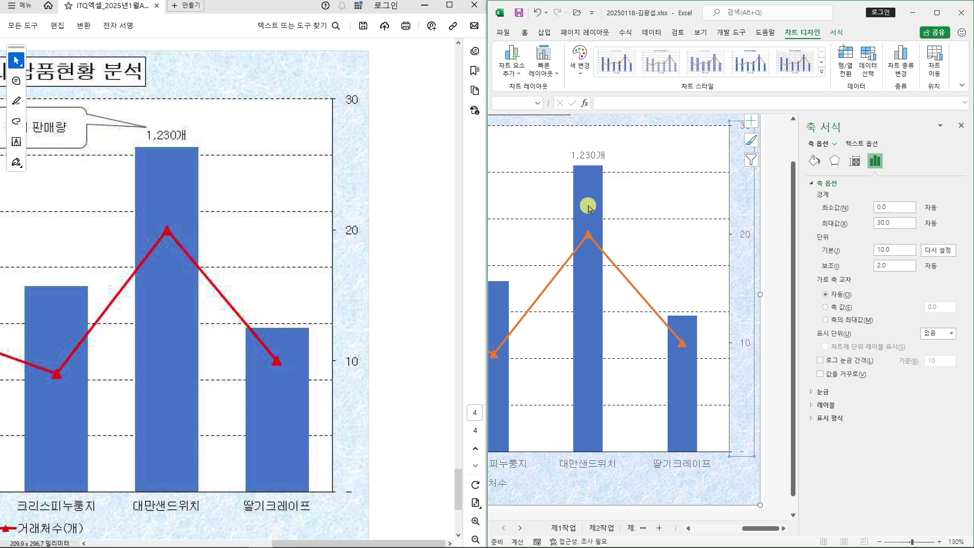
{"action": "left_click", "coordinate": [591, 209]}
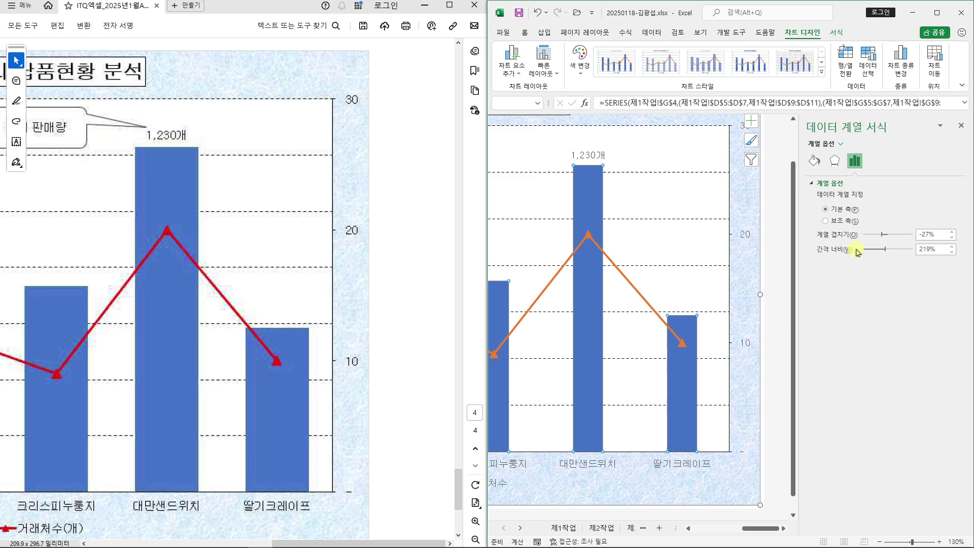
Annotate the Gap Width setting, marking the current 219% to become 80%
{"action": "mouse_move", "coordinate": [803, 242]}
{"action": "left_mouse_down"}
{"action": "mouse_move", "coordinate": [973, 263]}
{"action": "mouse_move", "coordinate": [916, 257]}
{"action": "mouse_move", "coordinate": [873, 332]}
{"action": "left_mouse_up"}
{"action": "left_click_drag", "start_coordinate": [819, 358], "coordinate": [857, 364]}
{"action": "left_click_drag", "start_coordinate": [908, 332], "coordinate": [889, 384]}
{"action": "left_click_drag", "start_coordinate": [895, 339], "coordinate": [911, 379]}
{"action": "left_click_drag", "start_coordinate": [807, 398], "coordinate": [938, 400]}
{"action": "left_click_drag", "start_coordinate": [770, 405], "coordinate": [921, 404]}
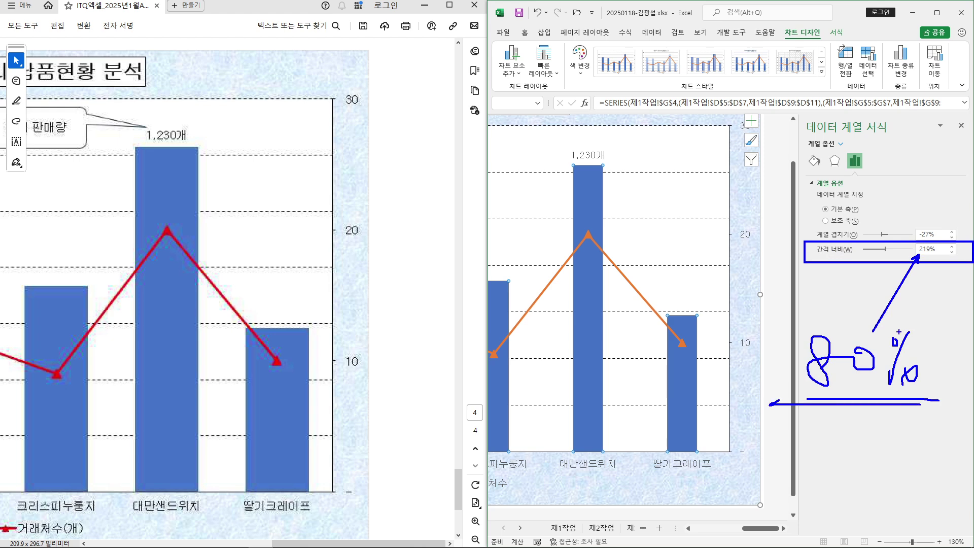
{"action": "key", "text": "Escape"}
Set the 전월판매량 series gap width to 80% and unsnap the Excel window
{"action": "left_click", "coordinate": [927, 250]}
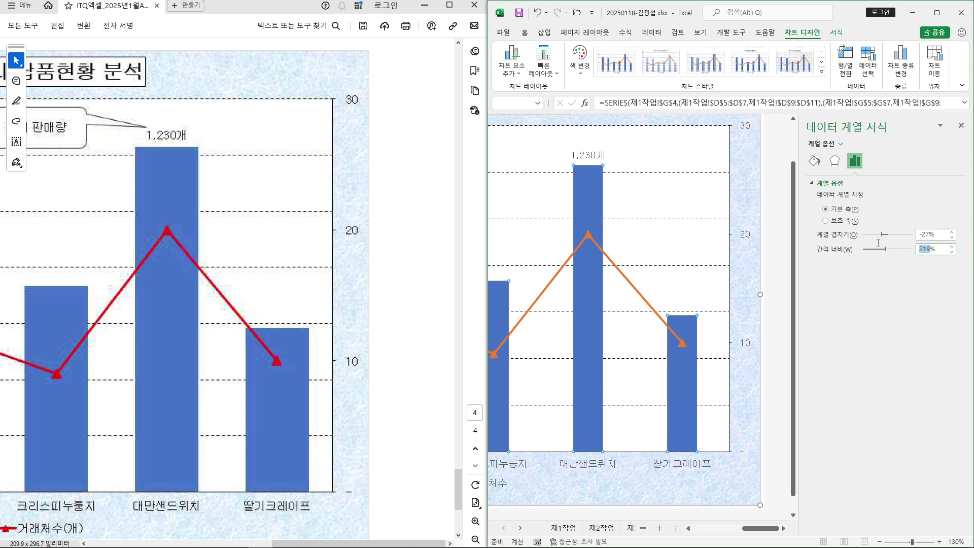
{"action": "type", "text": "80"}
{"action": "key", "text": "Return"}
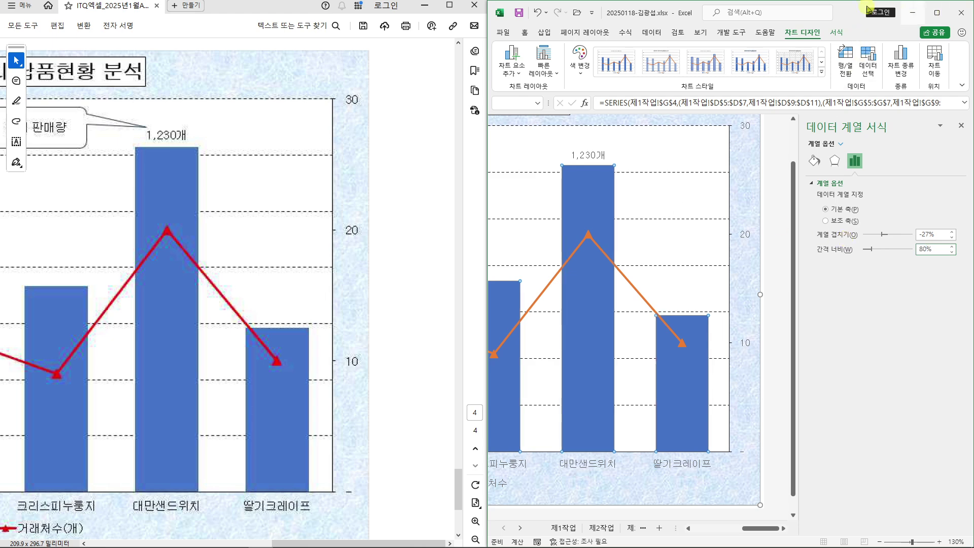
{"action": "mouse_move", "coordinate": [846, 12]}
{"action": "left_mouse_down"}
{"action": "mouse_move", "coordinate": [730, 56]}
{"action": "mouse_move", "coordinate": [848, 16]}
{"action": "mouse_move", "coordinate": [837, 7]}
{"action": "left_mouse_up"}
{"action": "left_click", "coordinate": [426, 447]}
Move the reference PDF lower and scroll through its legend instructions
{"action": "left_click_drag", "start_coordinate": [283, 10], "coordinate": [752, 388]}
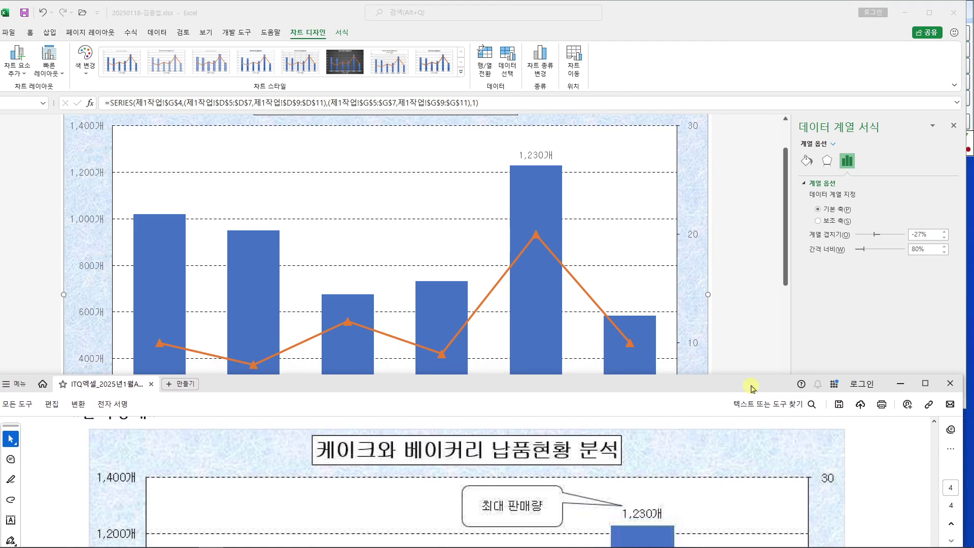
{"action": "scroll", "coordinate": [448, 467], "scroll_direction": "up", "scroll_amount": 3}
{"action": "left_click_drag", "start_coordinate": [176, 451], "coordinate": [495, 455]}
{"action": "left_click", "coordinate": [309, 457]}
{"action": "scroll", "coordinate": [308, 469], "scroll_direction": "up", "scroll_amount": 1}
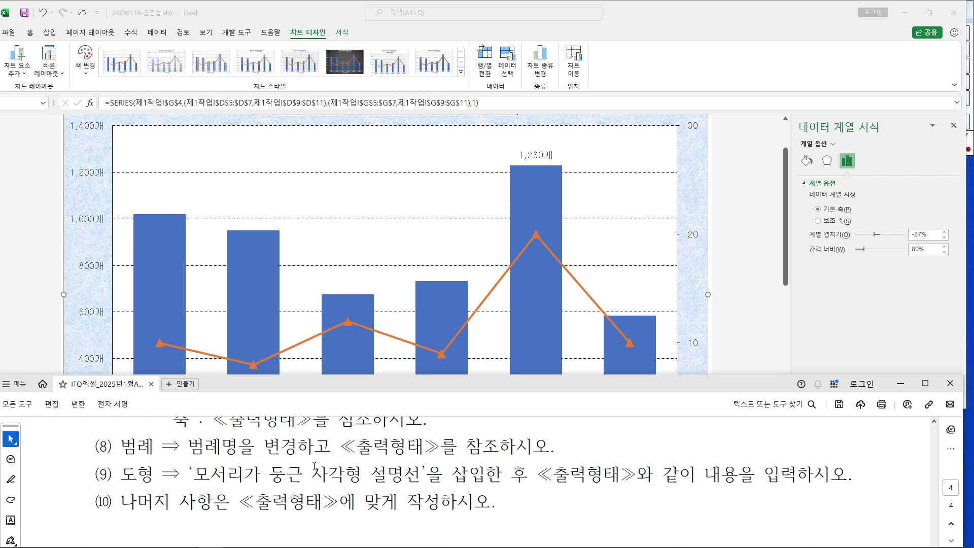
{"action": "scroll", "coordinate": [314, 466], "scroll_direction": "up", "scroll_amount": 1}
{"action": "scroll", "coordinate": [312, 466], "scroll_direction": "up", "scroll_amount": 1}
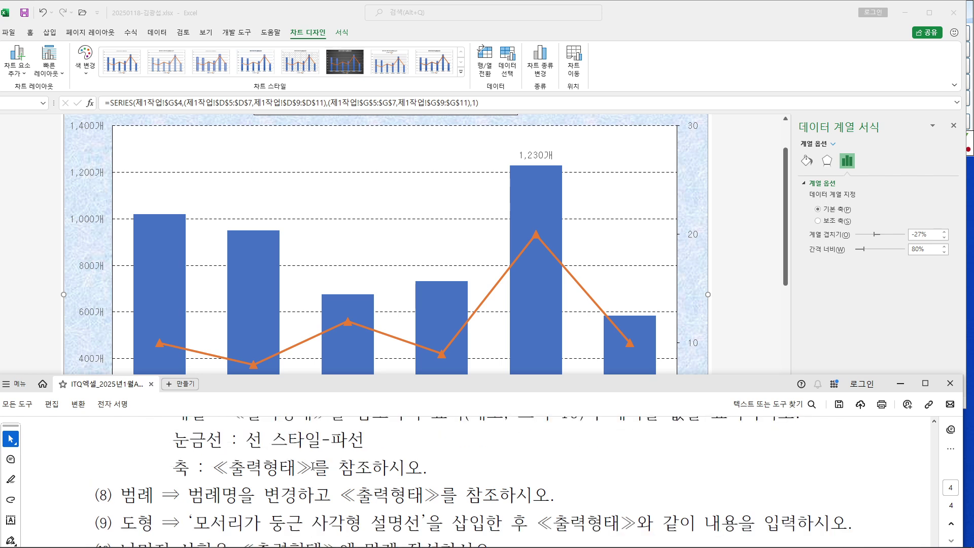
{"action": "left_click_drag", "start_coordinate": [219, 496], "coordinate": [550, 497]}
{"action": "scroll", "coordinate": [550, 494], "scroll_direction": "down", "scroll_amount": 2}
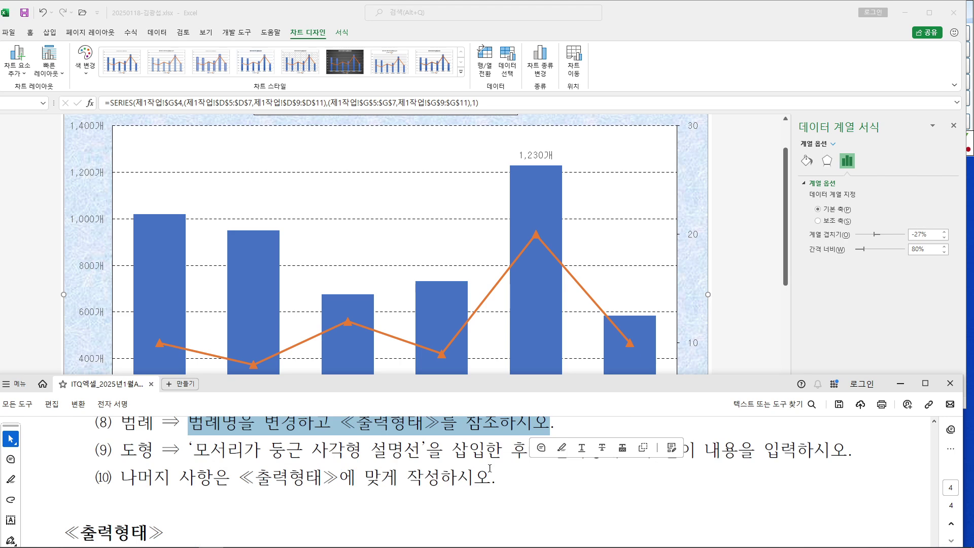
{"action": "scroll", "coordinate": [517, 468], "scroll_direction": "down", "scroll_amount": 5}
Check the reference chart's legend, then return to the Excel chart's legend
{"action": "left_click_drag", "start_coordinate": [621, 394], "coordinate": [606, 357]}
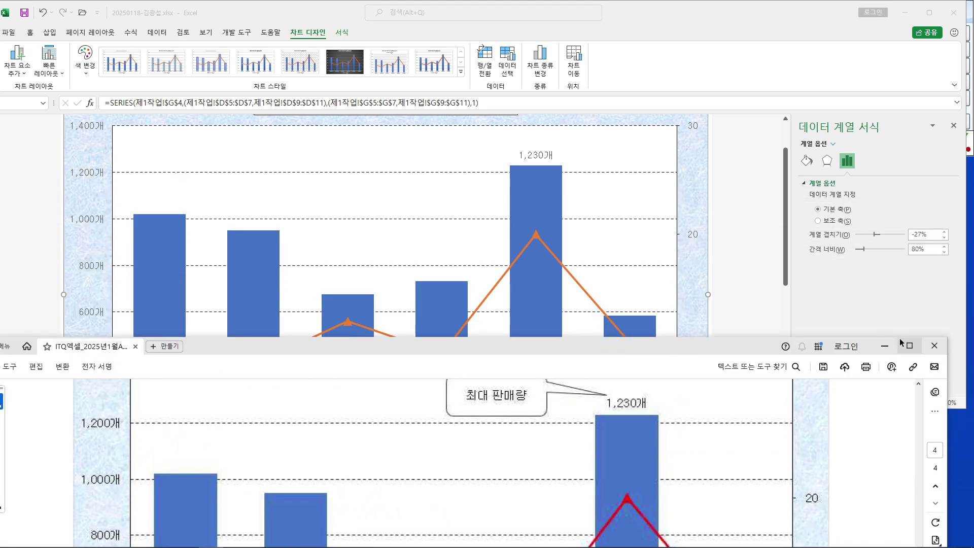
{"action": "left_click", "coordinate": [909, 346]}
{"action": "scroll", "coordinate": [445, 447], "scroll_direction": "down", "scroll_amount": 2}
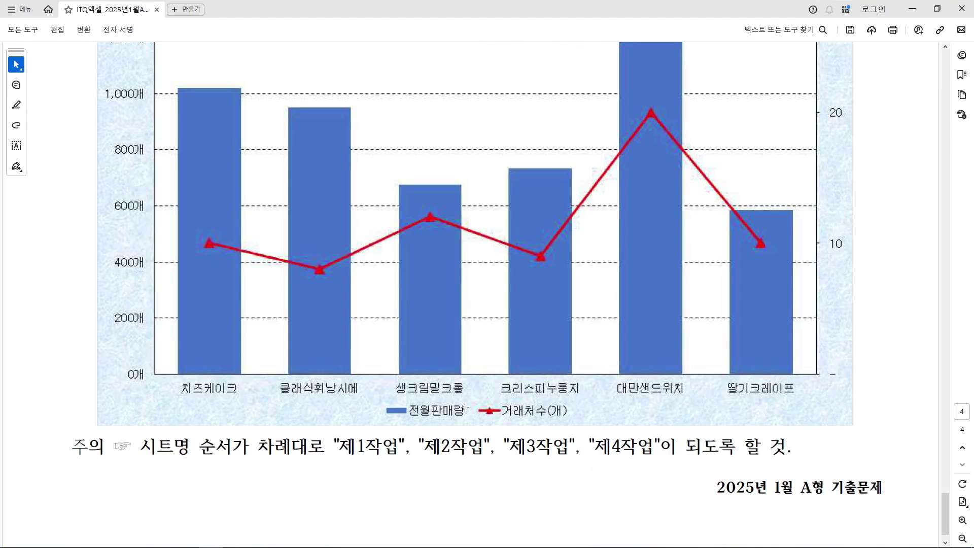
{"action": "left_click_drag", "start_coordinate": [373, 395], "coordinate": [587, 436]}
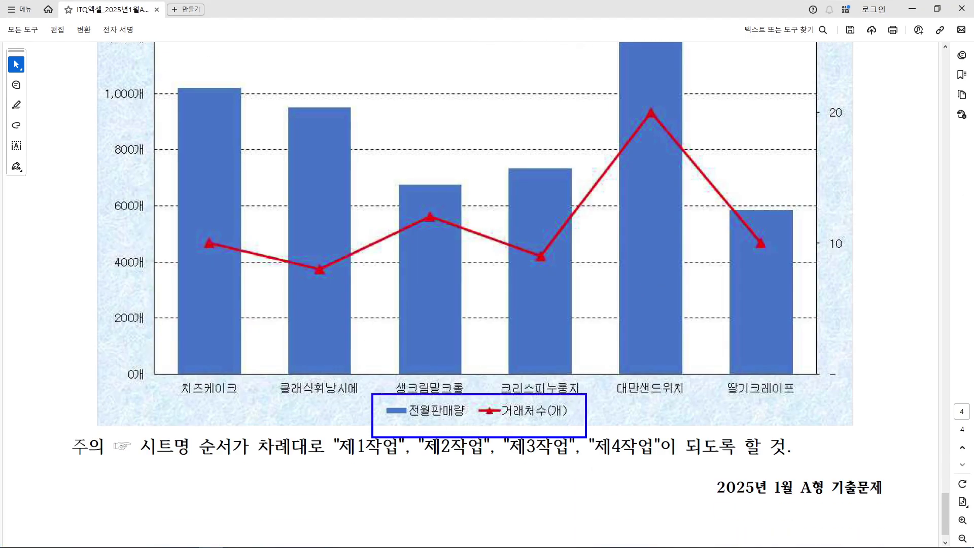
{"action": "key", "text": "Escape"}
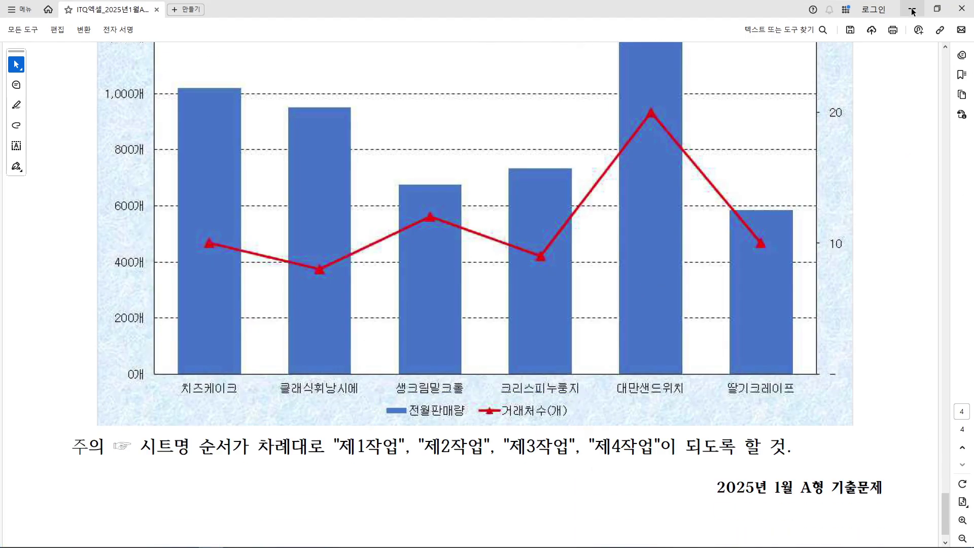
{"action": "left_click", "coordinate": [937, 9]}
{"action": "left_click", "coordinate": [733, 289]}
{"action": "scroll", "coordinate": [733, 291], "scroll_direction": "down", "scroll_amount": 3}
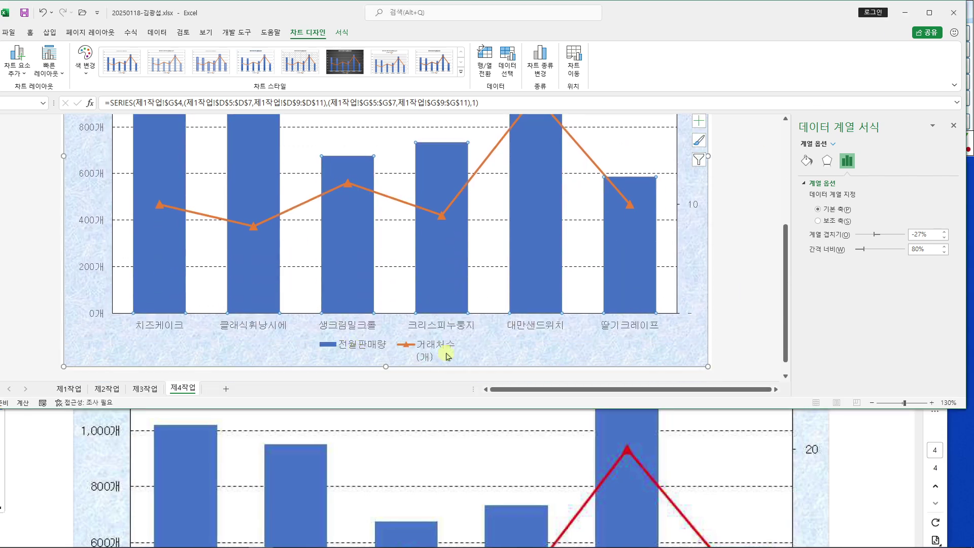
Rename the line series to 거래처수(개) via Select Data so the legend shows 전월판매량 and 거래처수(개)
{"action": "left_click", "coordinate": [434, 360]}
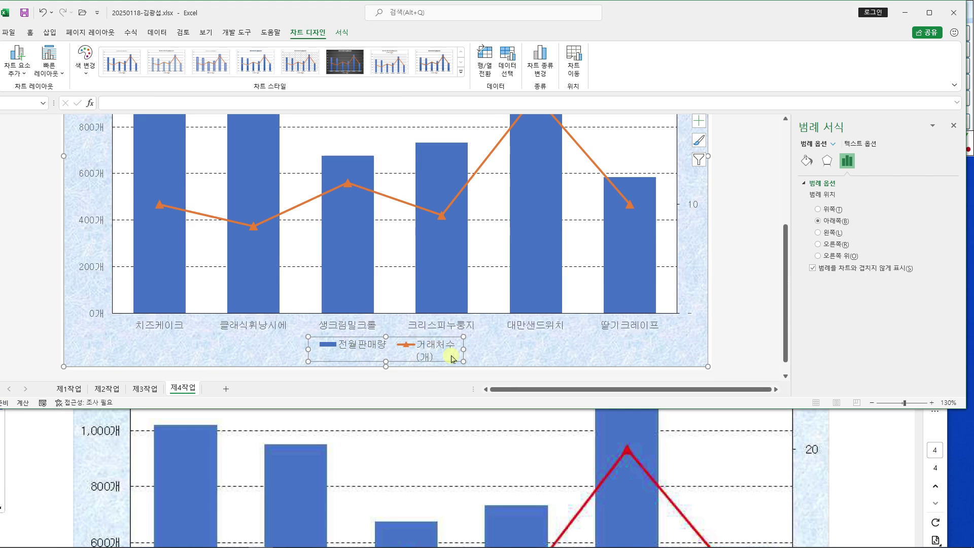
{"action": "right_click", "coordinate": [435, 352]}
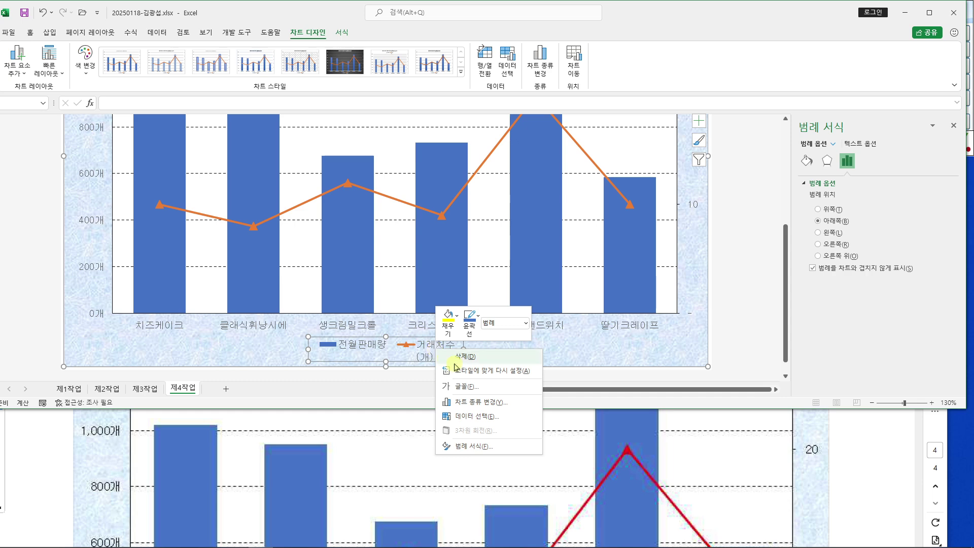
{"action": "left_click", "coordinate": [506, 420]}
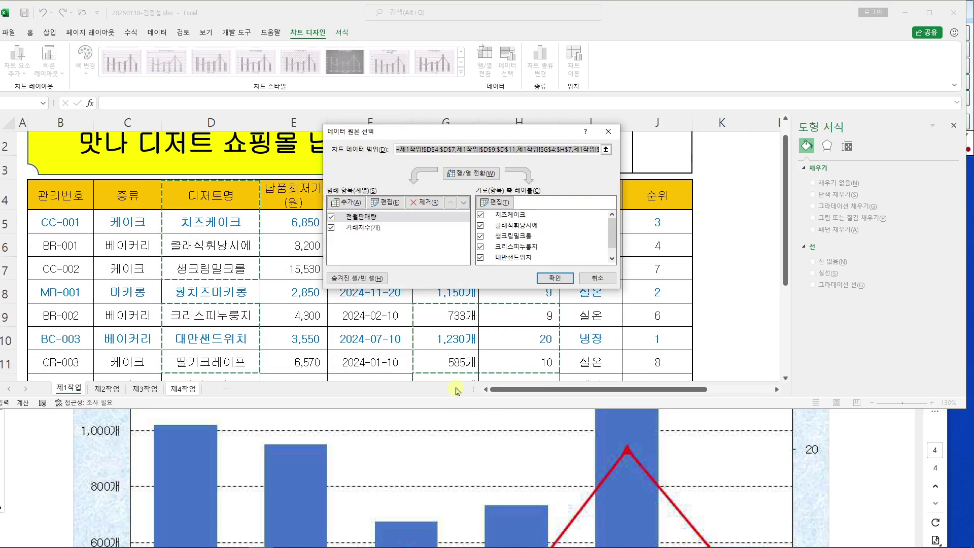
{"action": "left_click", "coordinate": [361, 228]}
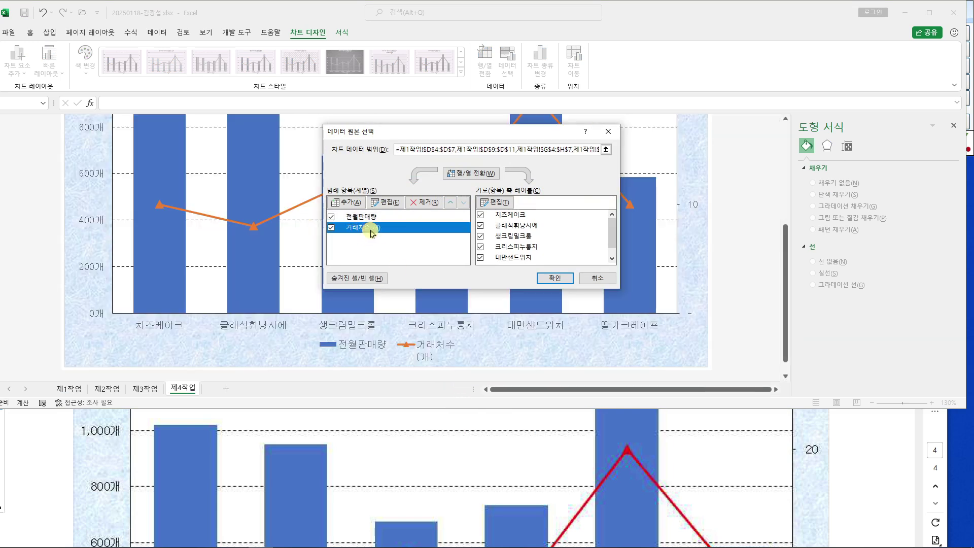
{"action": "left_click", "coordinate": [387, 203]}
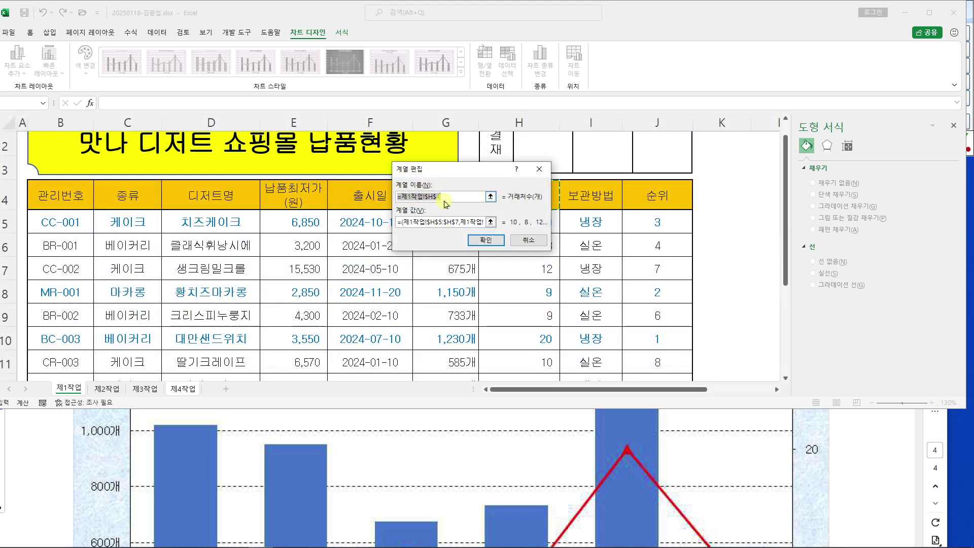
{"action": "type", "text": "거래처수(개"}
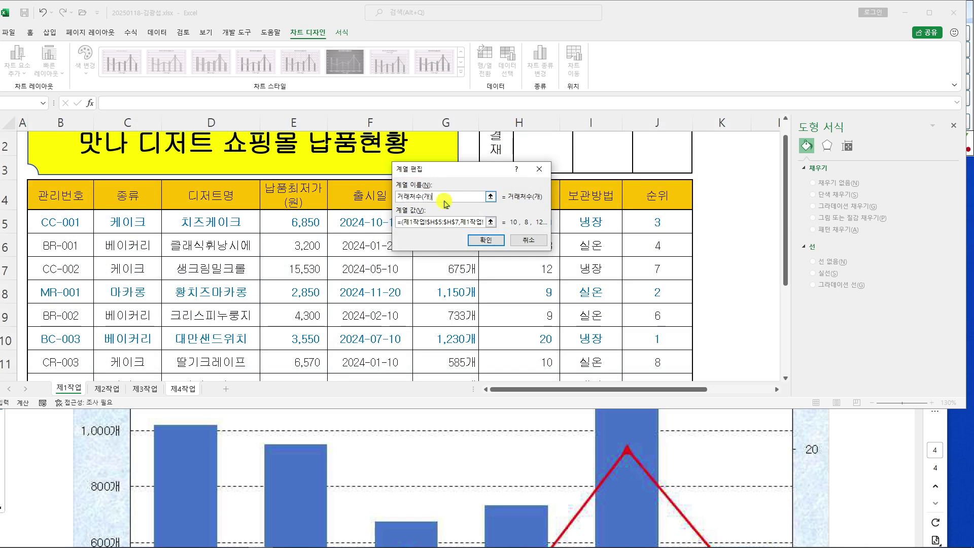
{"action": "type", "text": ")"}
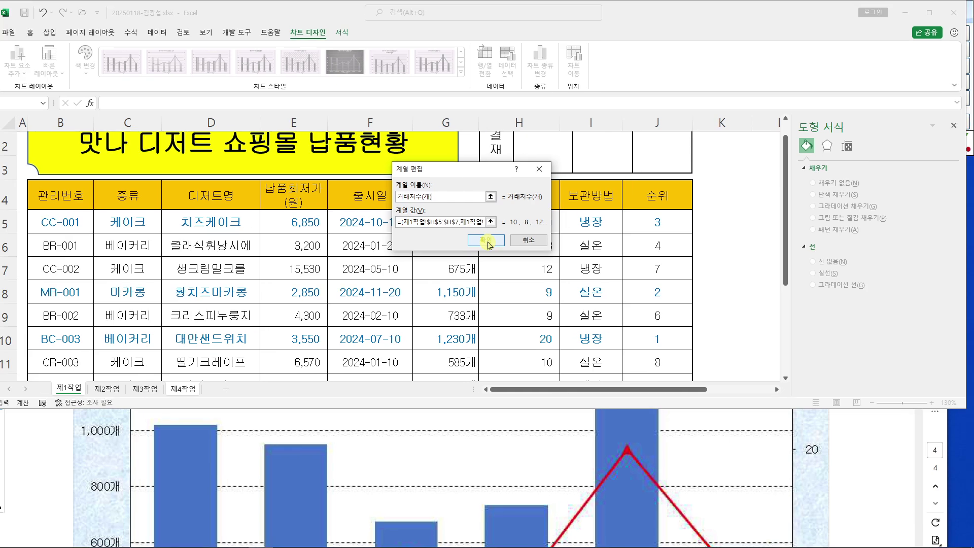
{"action": "left_click", "coordinate": [487, 242]}
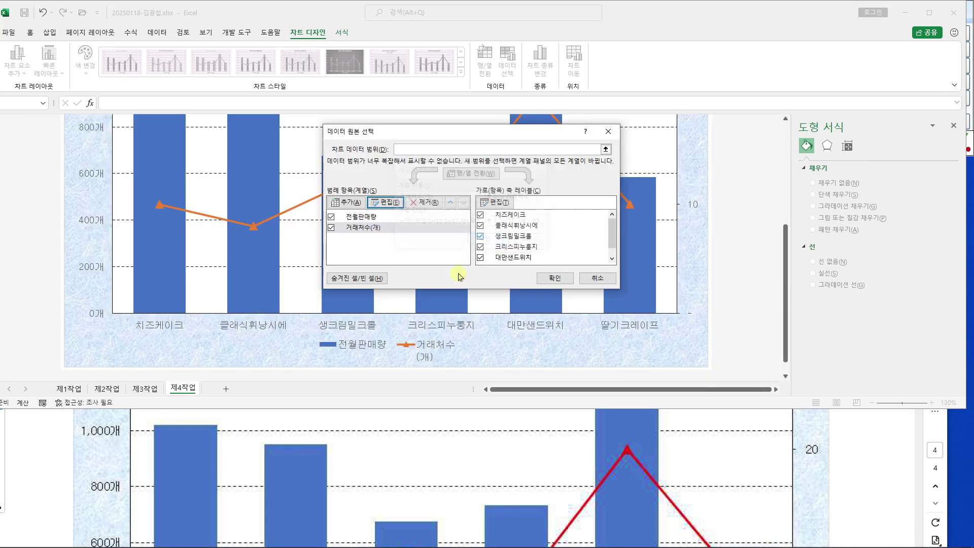
{"action": "left_click", "coordinate": [557, 279]}
{"action": "left_click", "coordinate": [392, 354]}
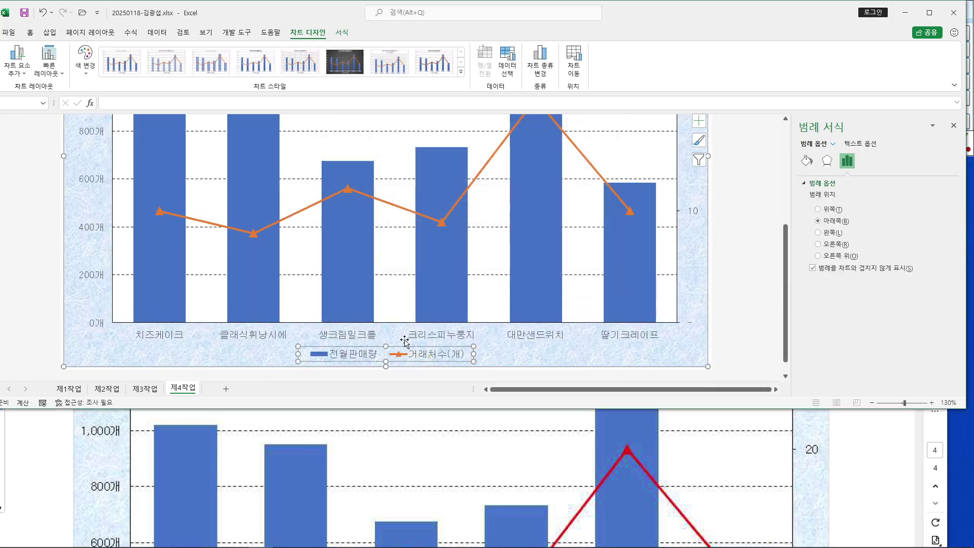
{"action": "left_click", "coordinate": [853, 444]}
Scroll through the reference PDF to review instructions (8)–(10) for the chart
{"action": "scroll", "coordinate": [848, 446], "scroll_direction": "up", "scroll_amount": 3}
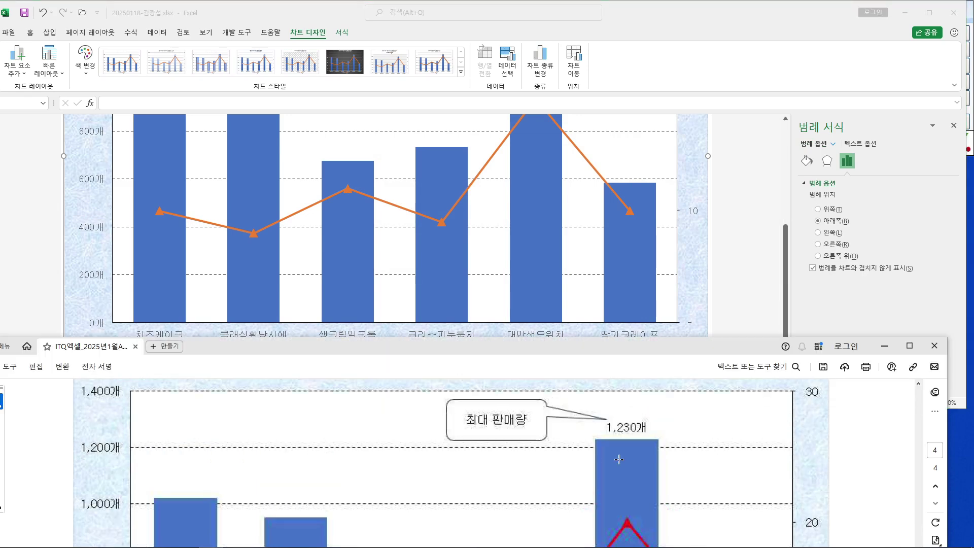
{"action": "left_click_drag", "start_coordinate": [565, 358], "coordinate": [567, 391]}
{"action": "scroll", "coordinate": [312, 459], "scroll_direction": "up", "scroll_amount": 5}
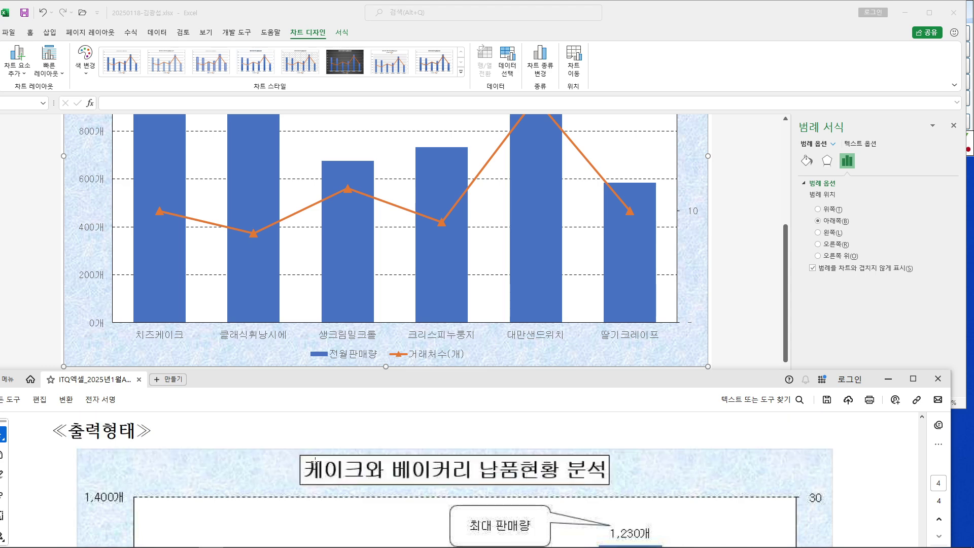
{"action": "scroll", "coordinate": [312, 459], "scroll_direction": "up", "scroll_amount": 2}
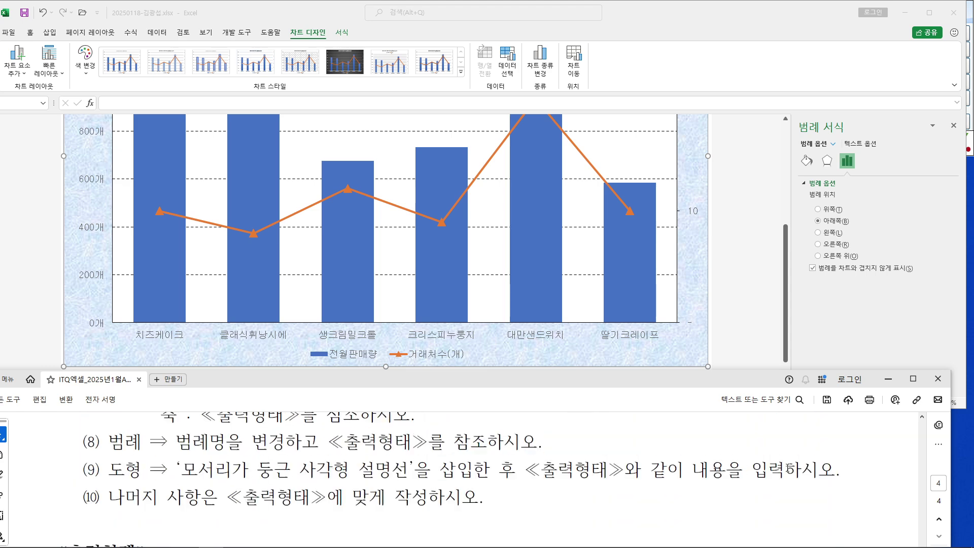
{"action": "scroll", "coordinate": [548, 456], "scroll_direction": "down", "scroll_amount": 6}
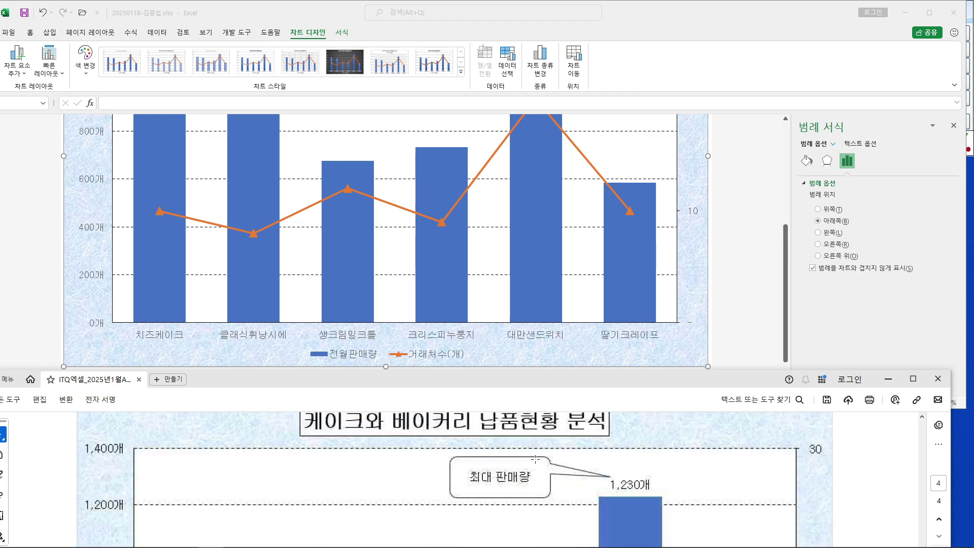
{"action": "left_click_drag", "start_coordinate": [540, 383], "coordinate": [540, 327]}
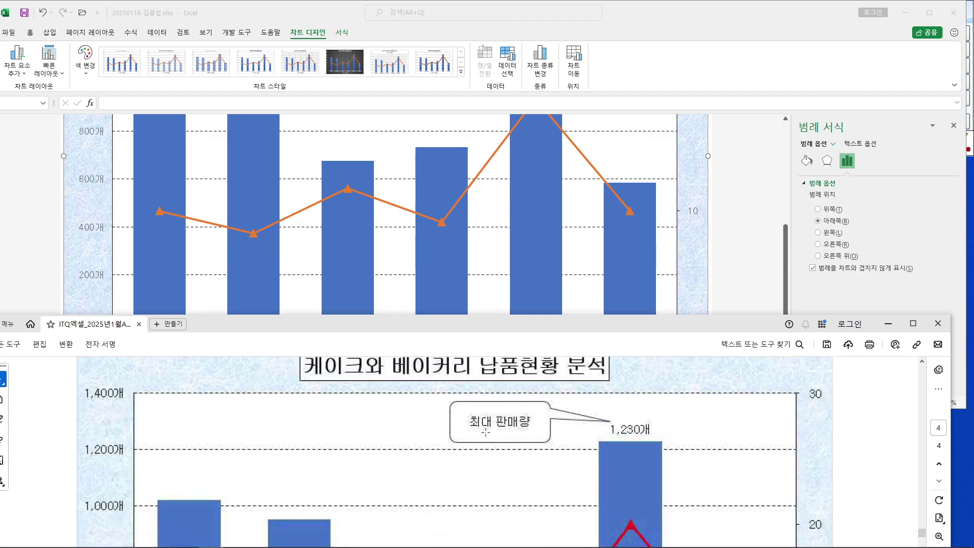
{"action": "scroll", "coordinate": [486, 431], "scroll_direction": "up", "scroll_amount": 1}
Shorten the Excel window and scroll until the chart title shows above the PDF's callout chart
{"action": "left_click", "coordinate": [744, 261]}
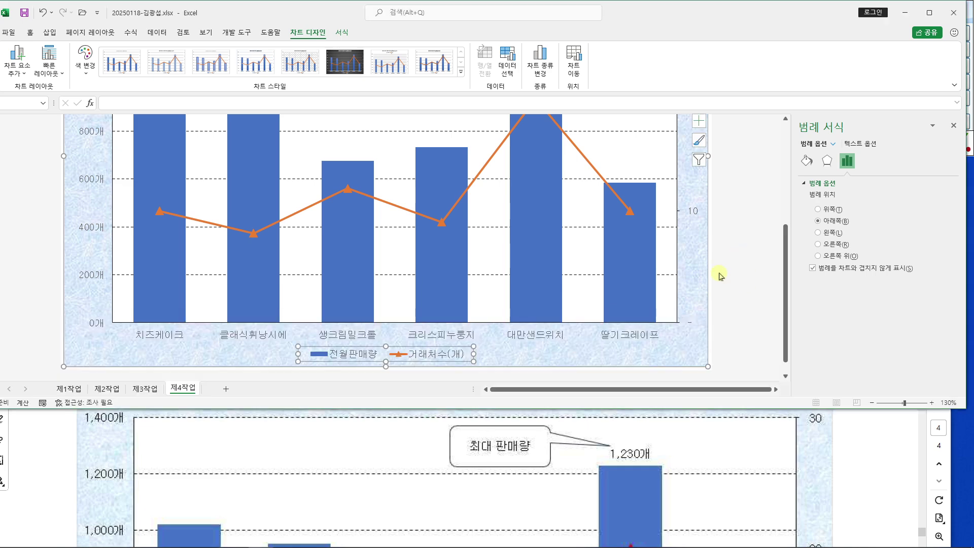
{"action": "left_click_drag", "start_coordinate": [590, 409], "coordinate": [591, 378]}
{"action": "scroll", "coordinate": [350, 218], "scroll_direction": "up", "scroll_amount": 2}
{"action": "scroll", "coordinate": [350, 219], "scroll_direction": "up", "scroll_amount": 3}
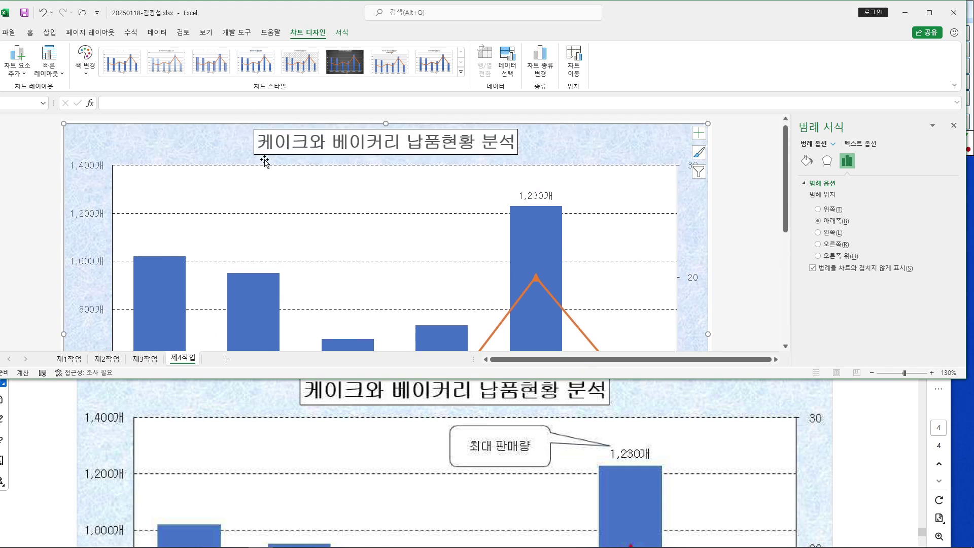
Draw a Rounded Rectangular Callout in the chart's upper area reading 최대 판매량
{"action": "left_click", "coordinate": [51, 33]}
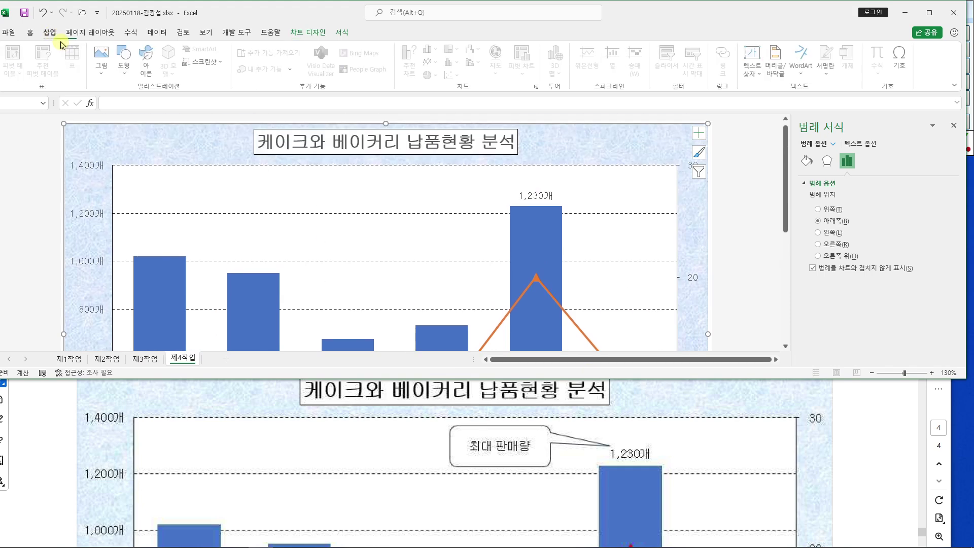
{"action": "left_click", "coordinate": [125, 71]}
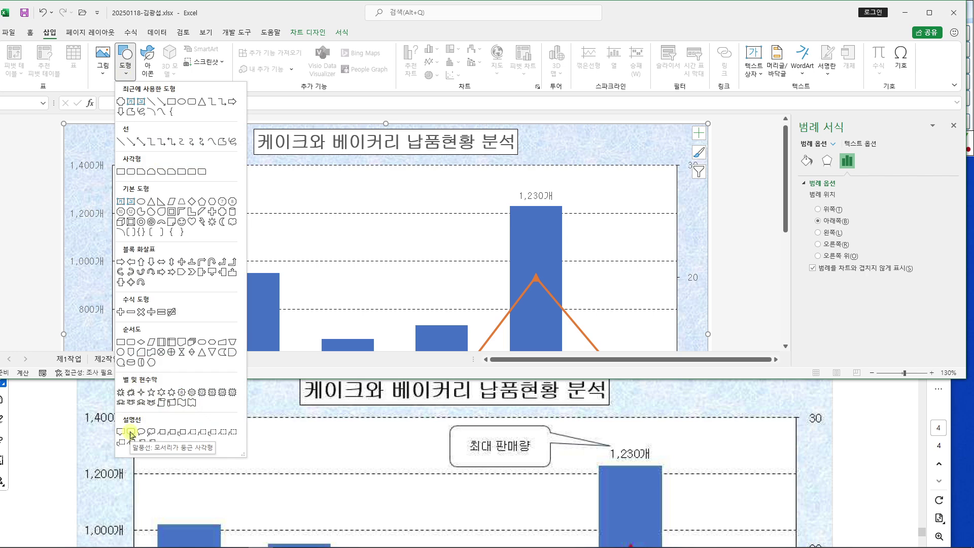
{"action": "left_click", "coordinate": [132, 432]}
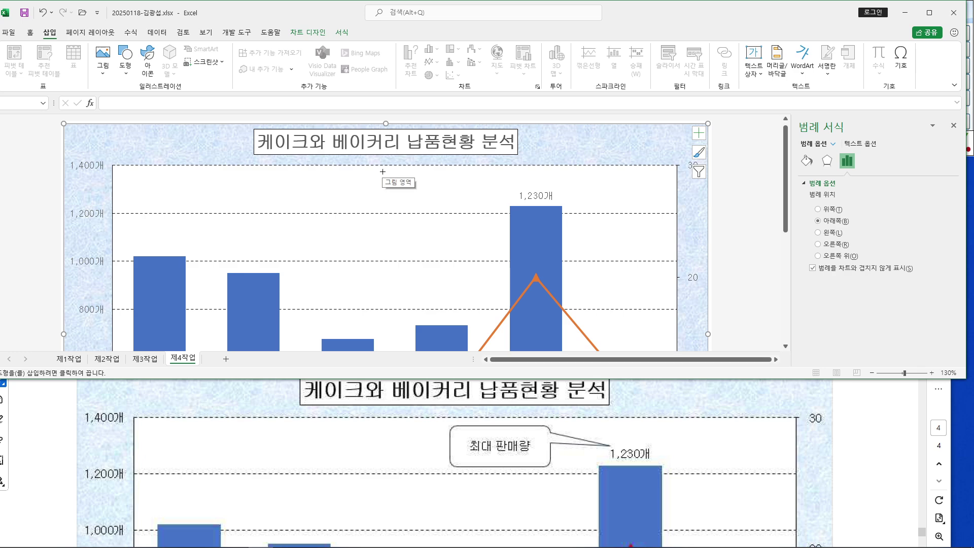
{"action": "left_click_drag", "start_coordinate": [383, 171], "coordinate": [470, 208]}
{"action": "type", "text": "최대 판매량"}
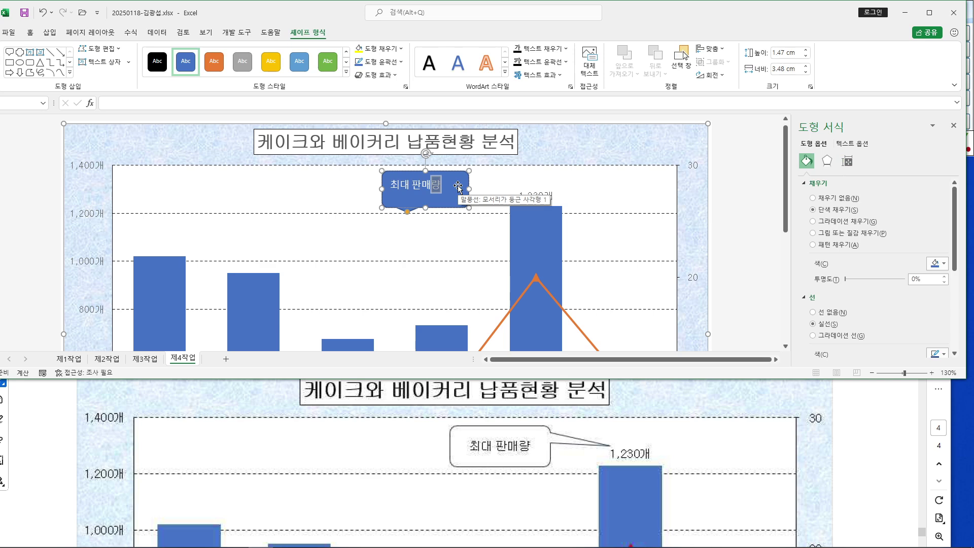
{"action": "left_click", "coordinate": [451, 175]}
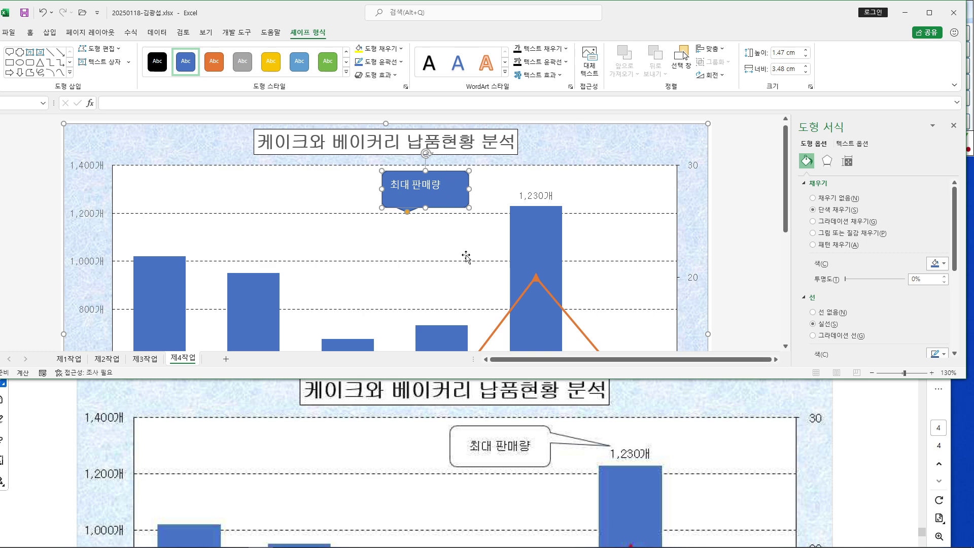
{"action": "scroll", "coordinate": [848, 468], "scroll_direction": "up", "scroll_amount": 3}
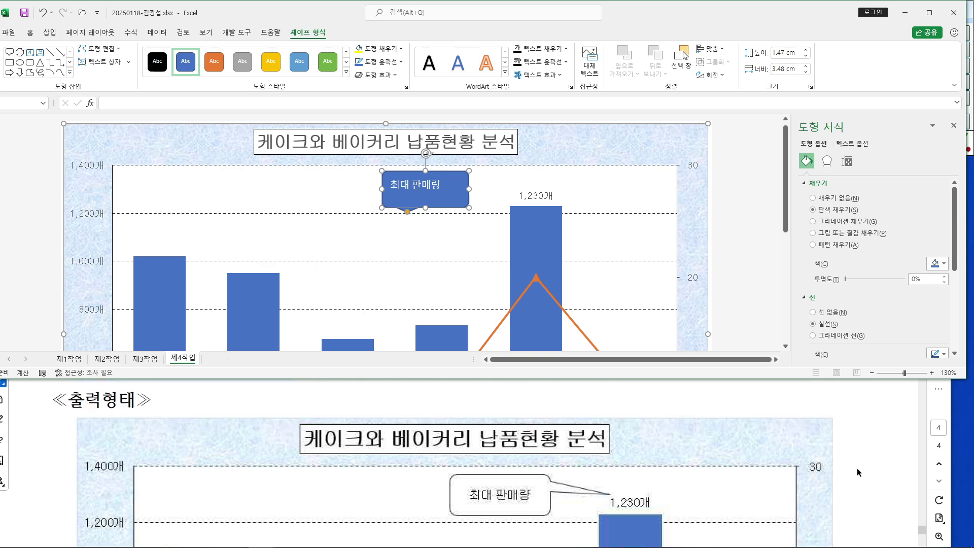